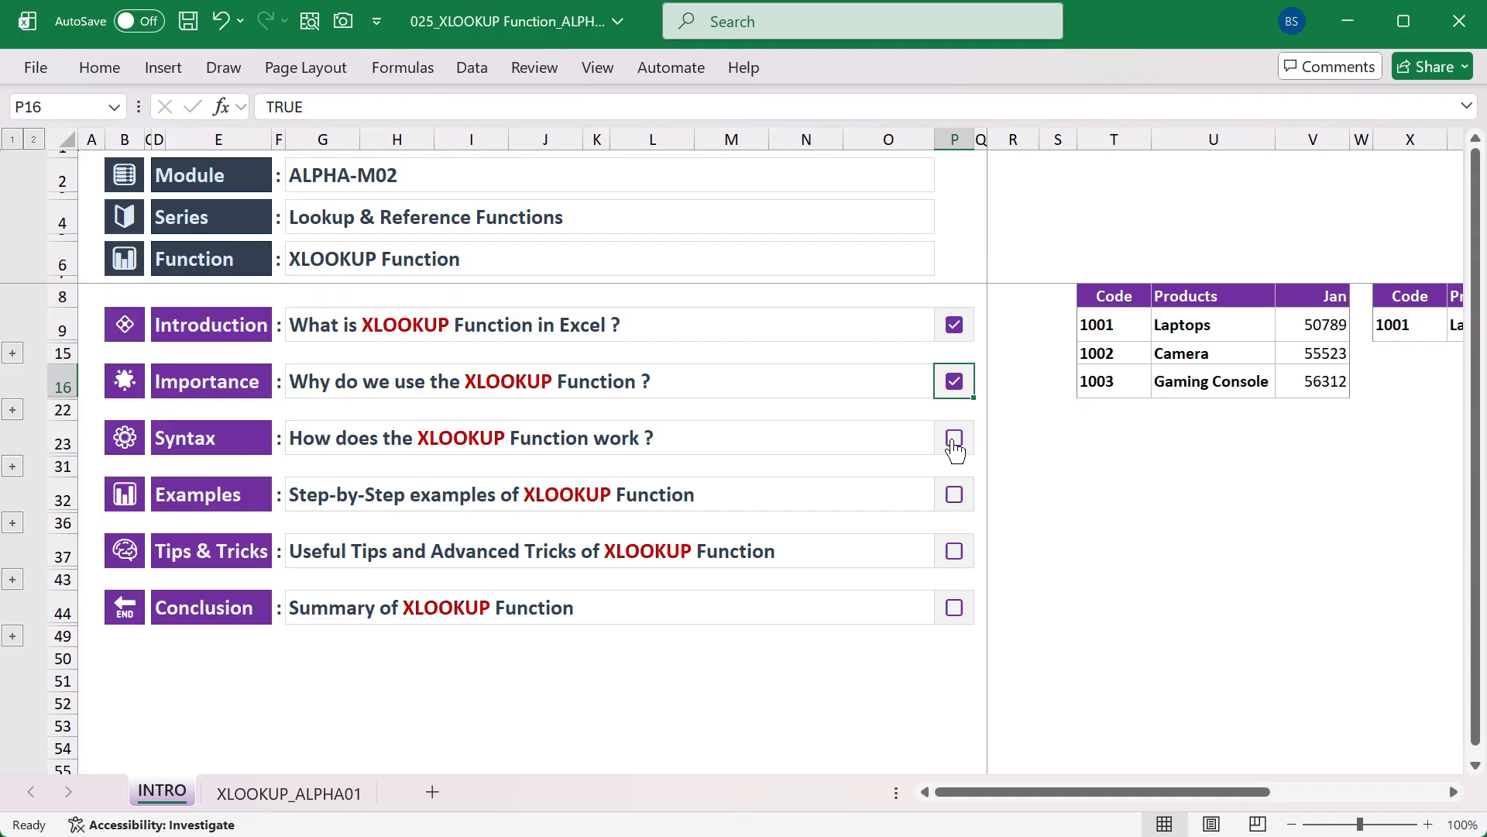
# Tick the checkboxes for the Syntax, Examples, Tips & Tricks and Conclusion topics
pyautogui.click(953, 441)
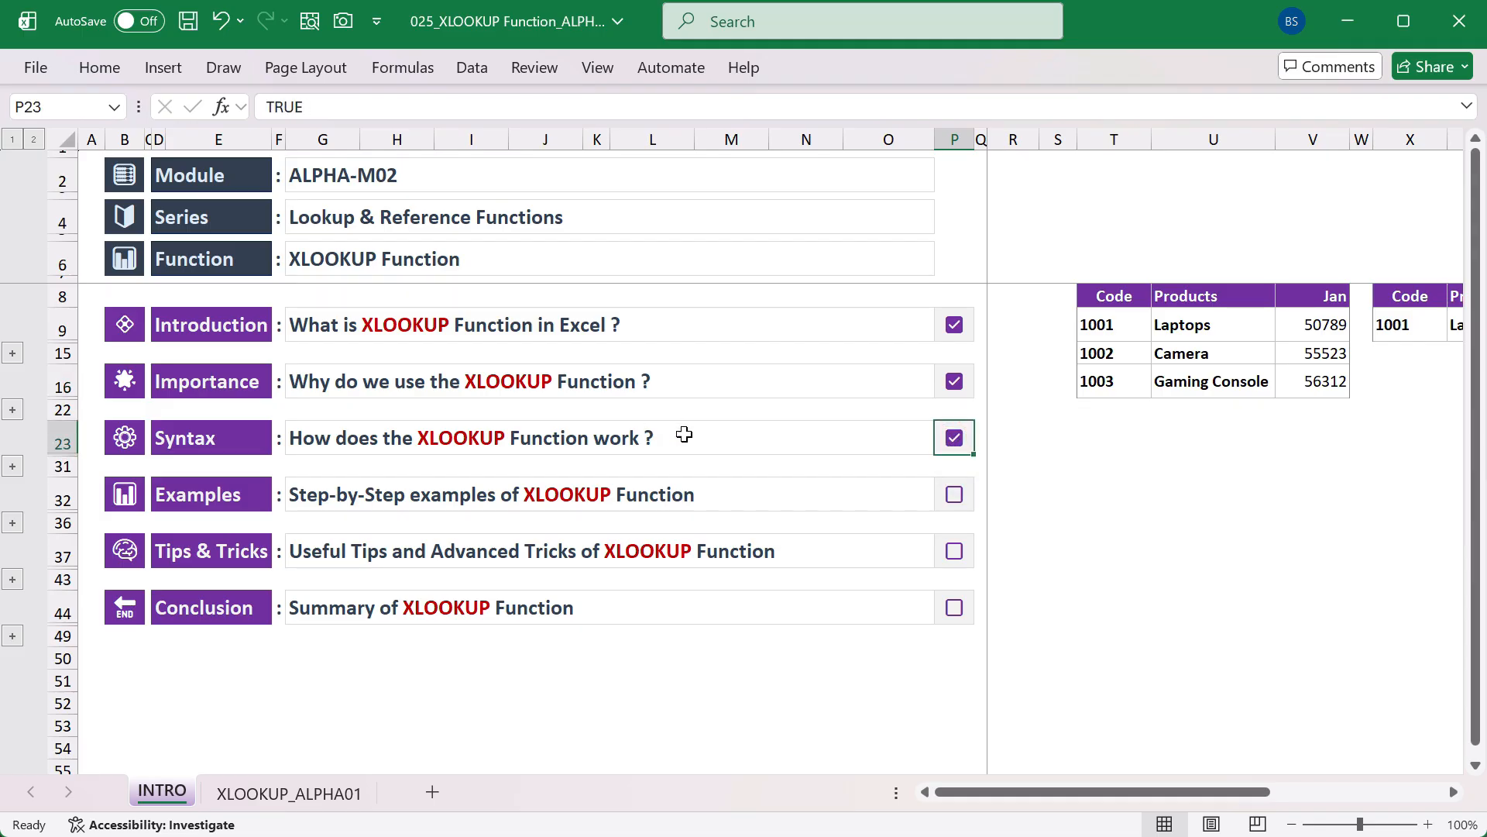
pyautogui.click(953, 494)
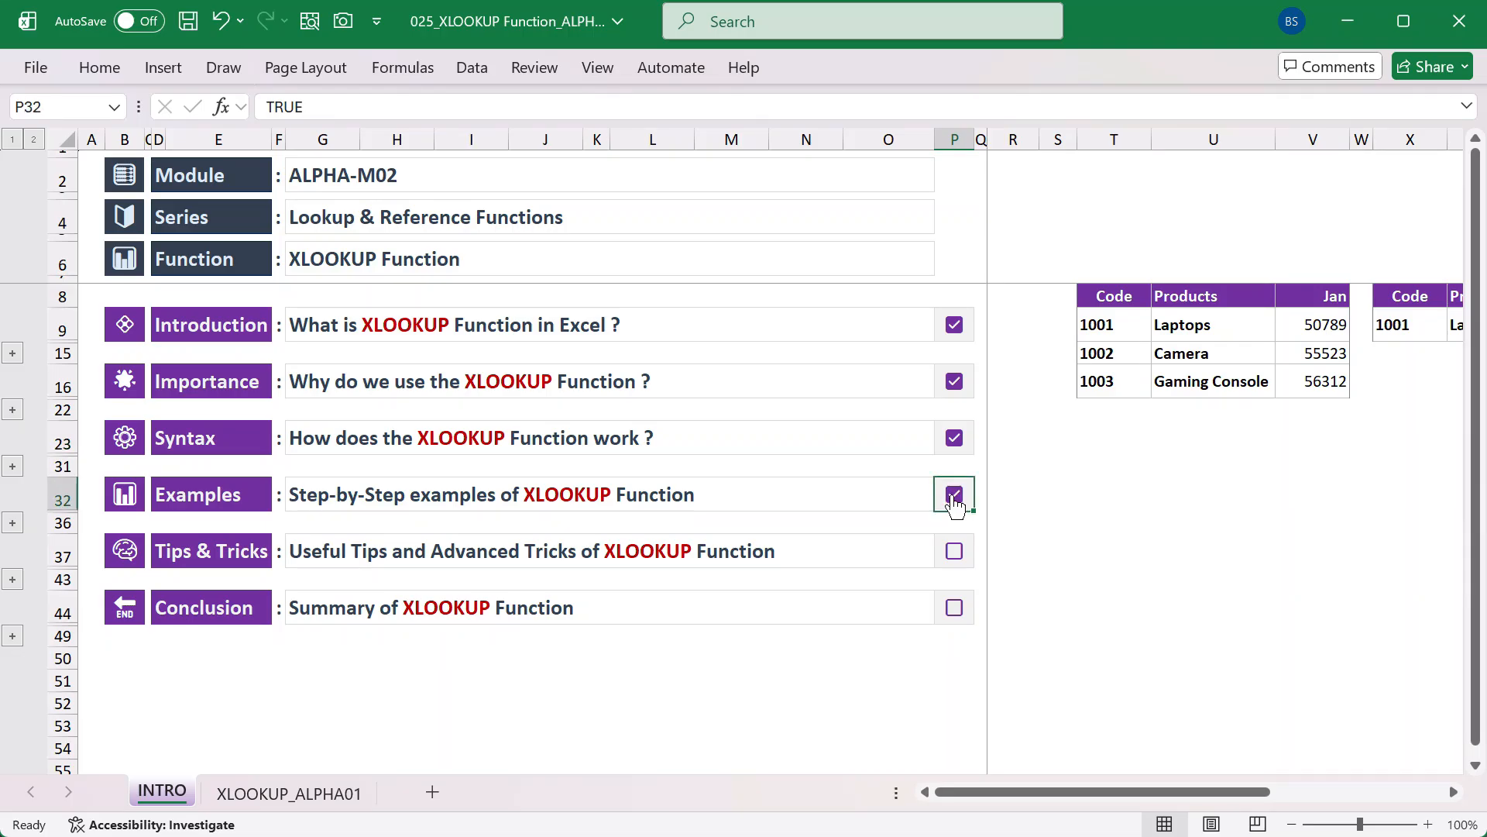
pyautogui.click(957, 556)
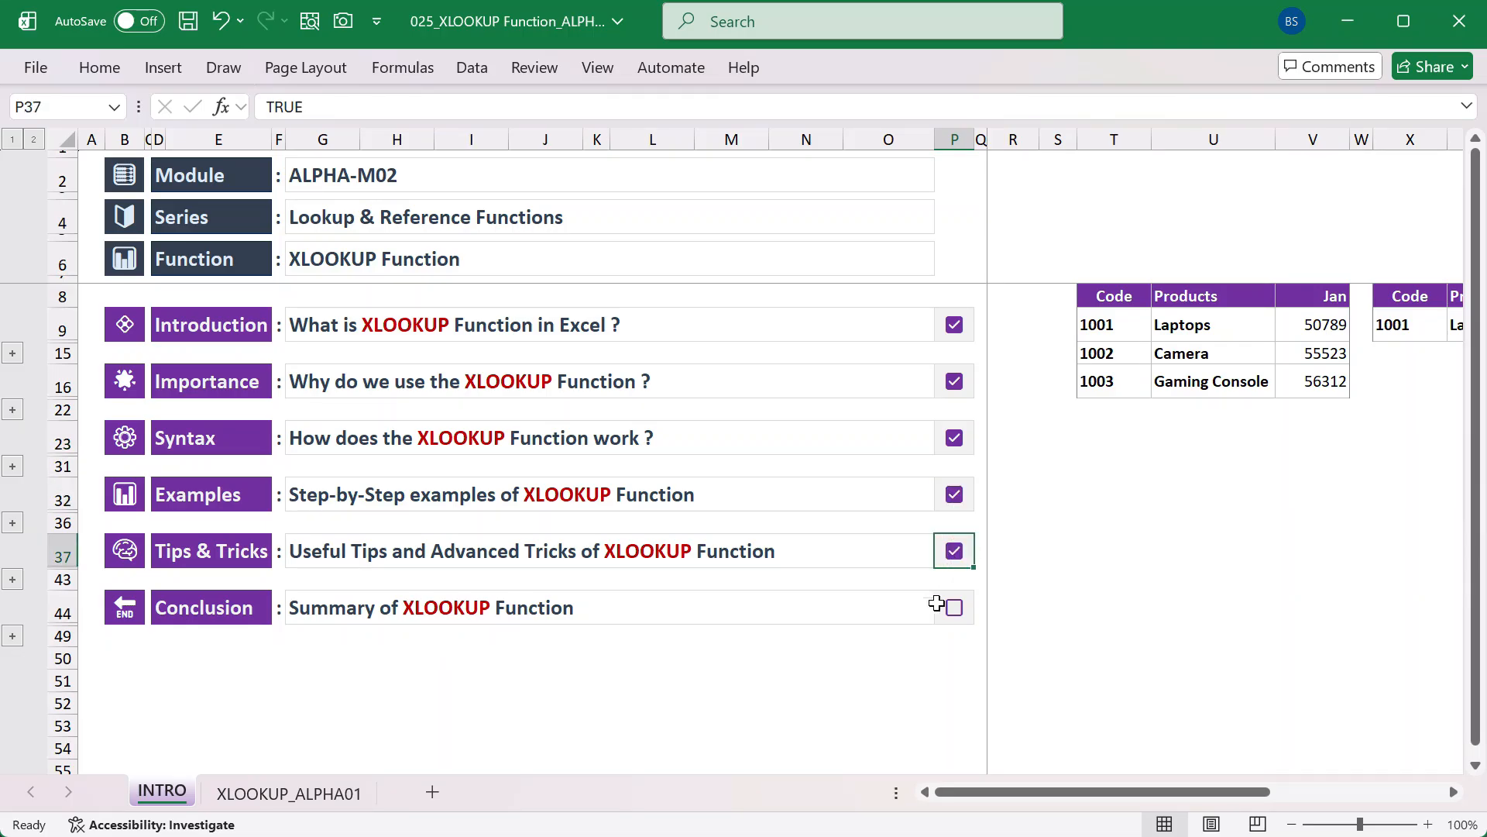
pyautogui.click(955, 607)
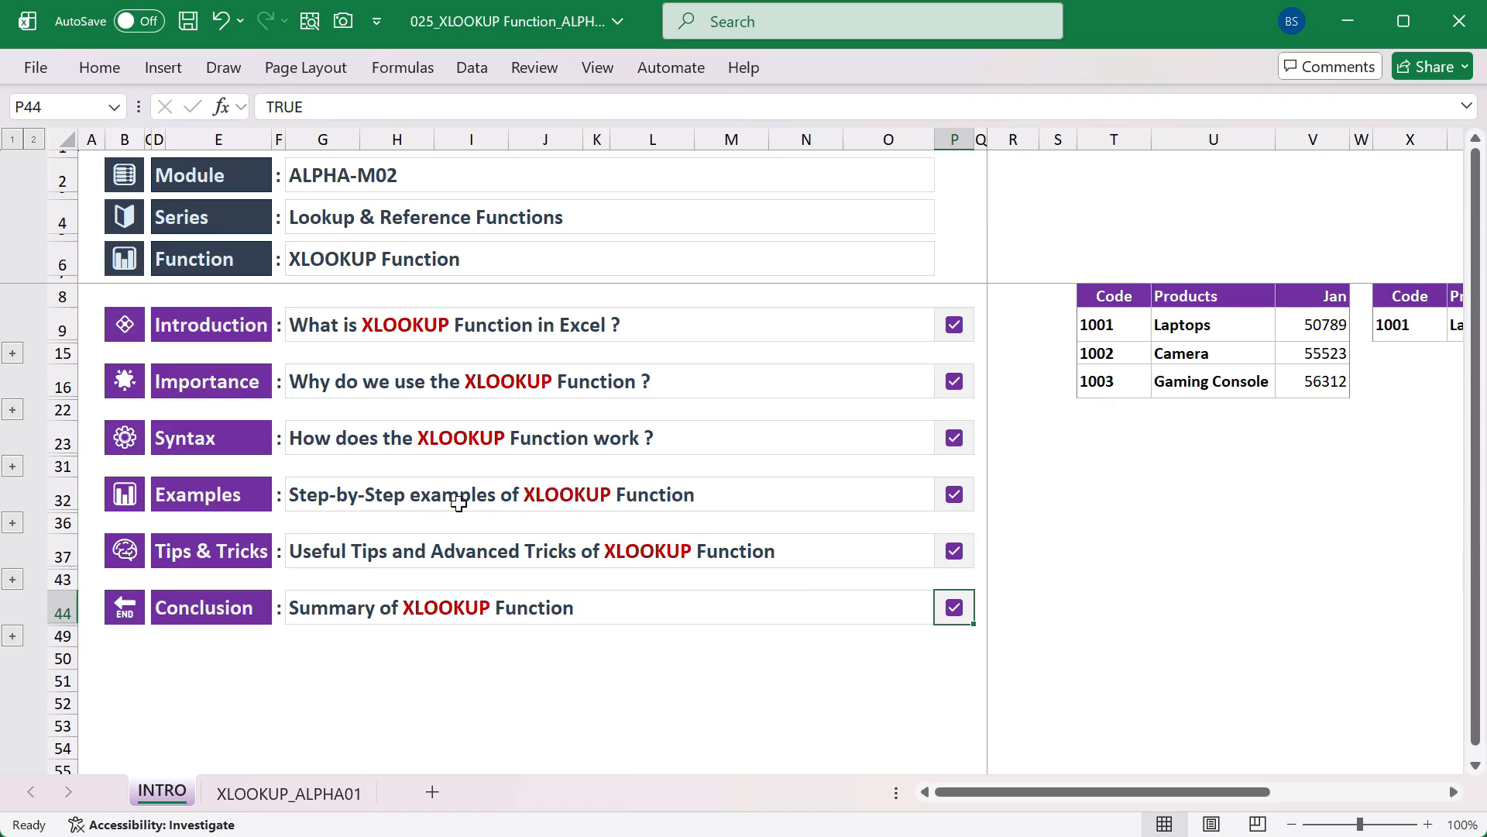
# Undo the ticks in all six topic checkboxes, back to the Introduction topic
pyautogui.hotkey('ctrl', 'z')
pyautogui.hotkey('ctrl', 'z')
pyautogui.hotkey('ctrl', 'z')
pyautogui.hotkey('ctrl', 'z')
pyautogui.hotkey('ctrl', 'z')
pyautogui.hotkey('ctrl', 'z')
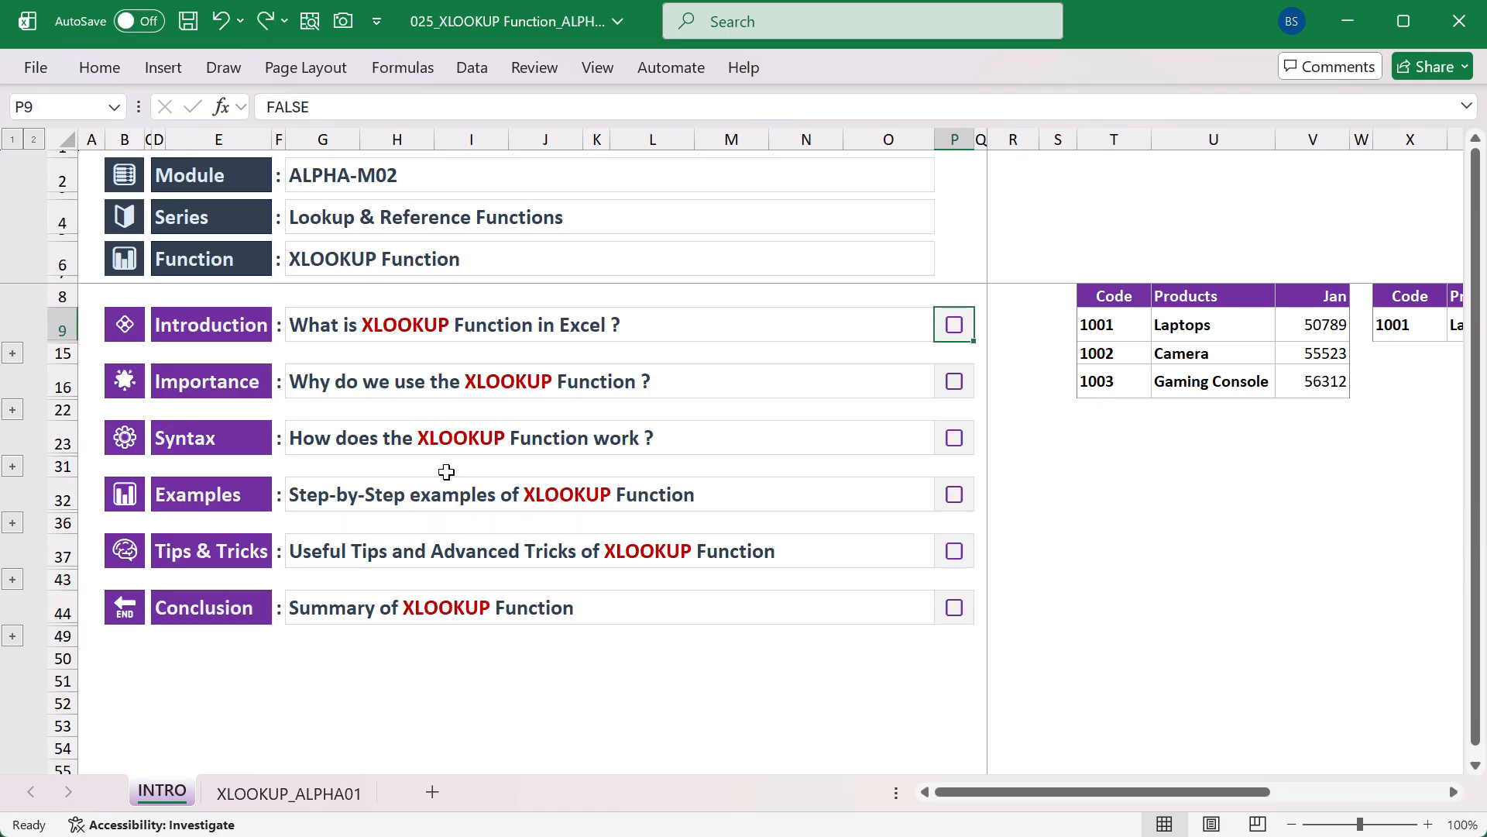
# Expand the grouped rows under Introduction and select the XLOOKUP description text
pyautogui.click(12, 353)
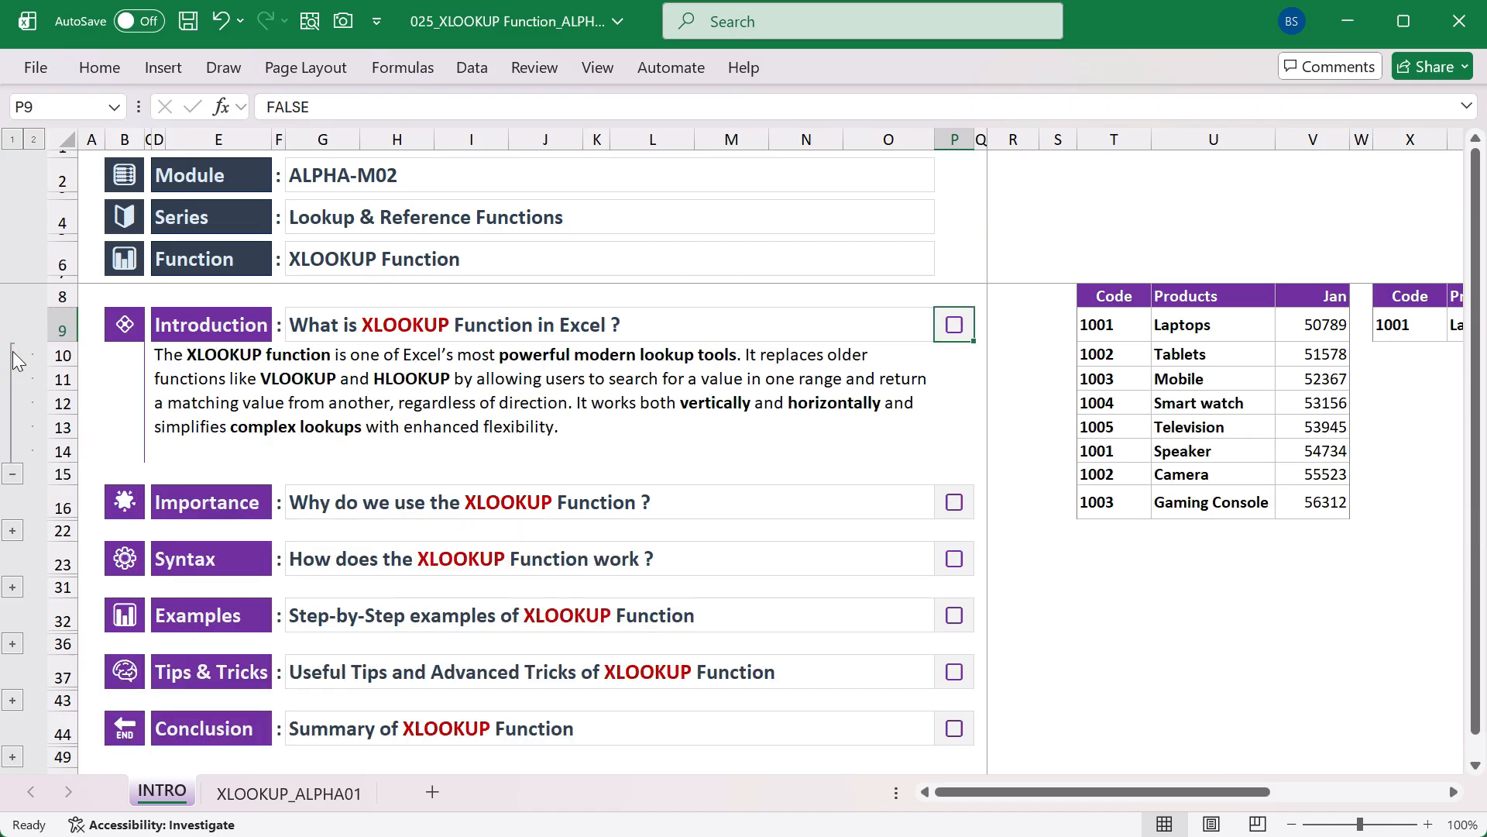
pyautogui.click(412, 392)
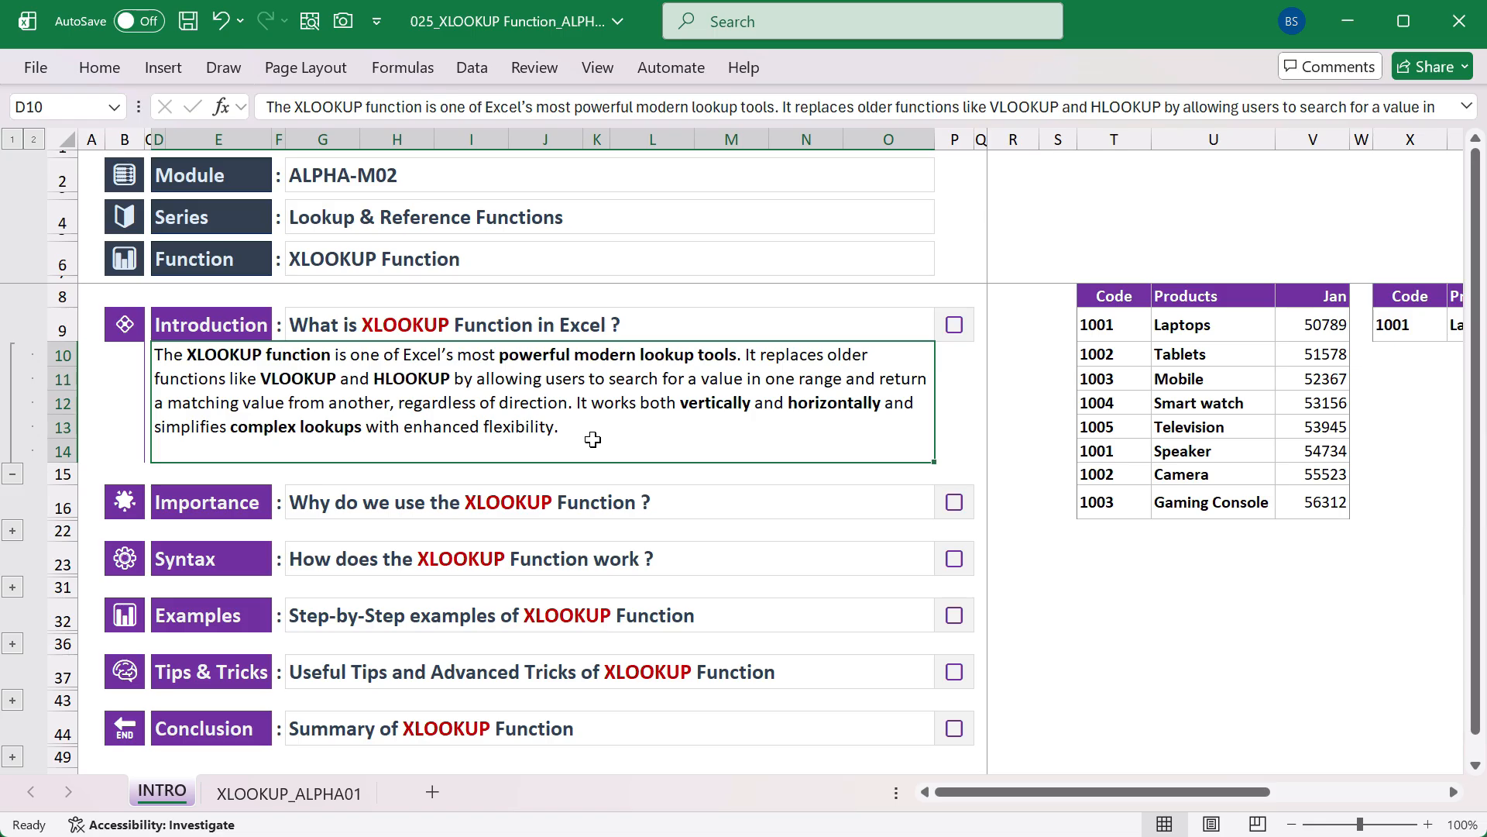
# Find XLOOKUP among the Lookup & Reference functions, view its description, and leave the list without inserting it
pyautogui.click(405, 69)
pyautogui.click(434, 169)
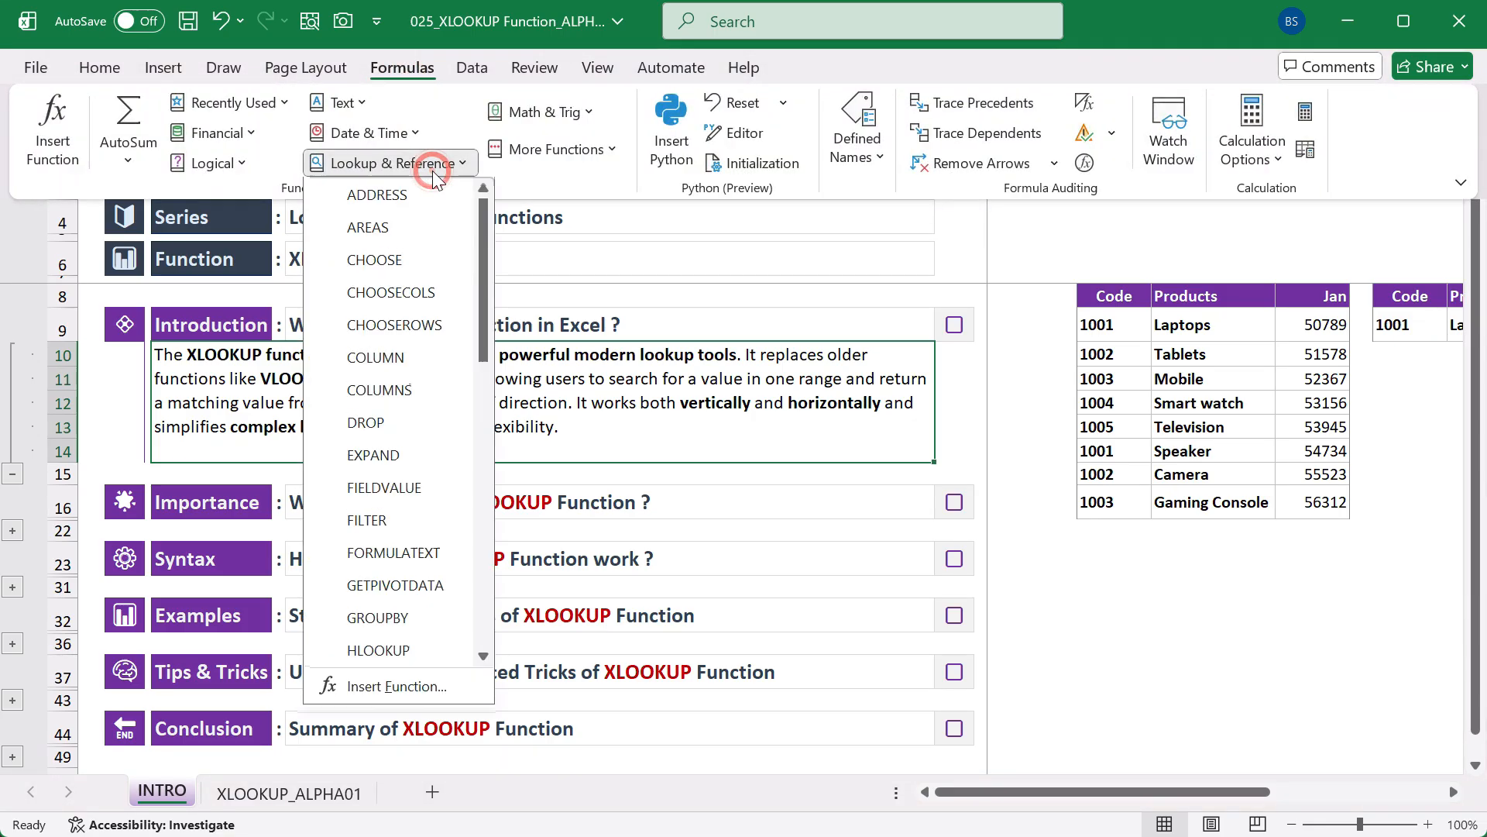
pyautogui.scroll(-9, 433, 395)
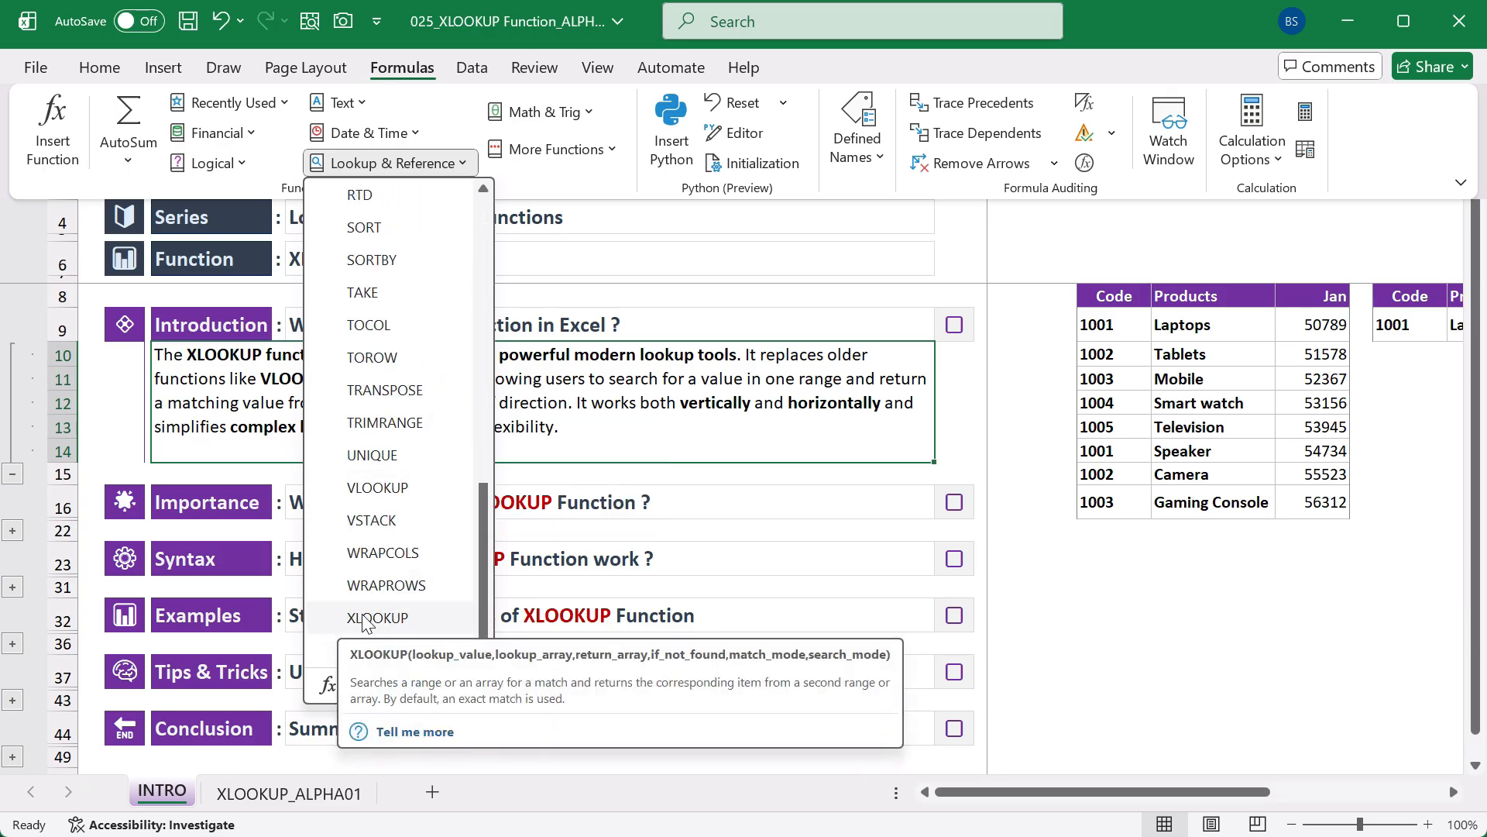
pyautogui.click(633, 381)
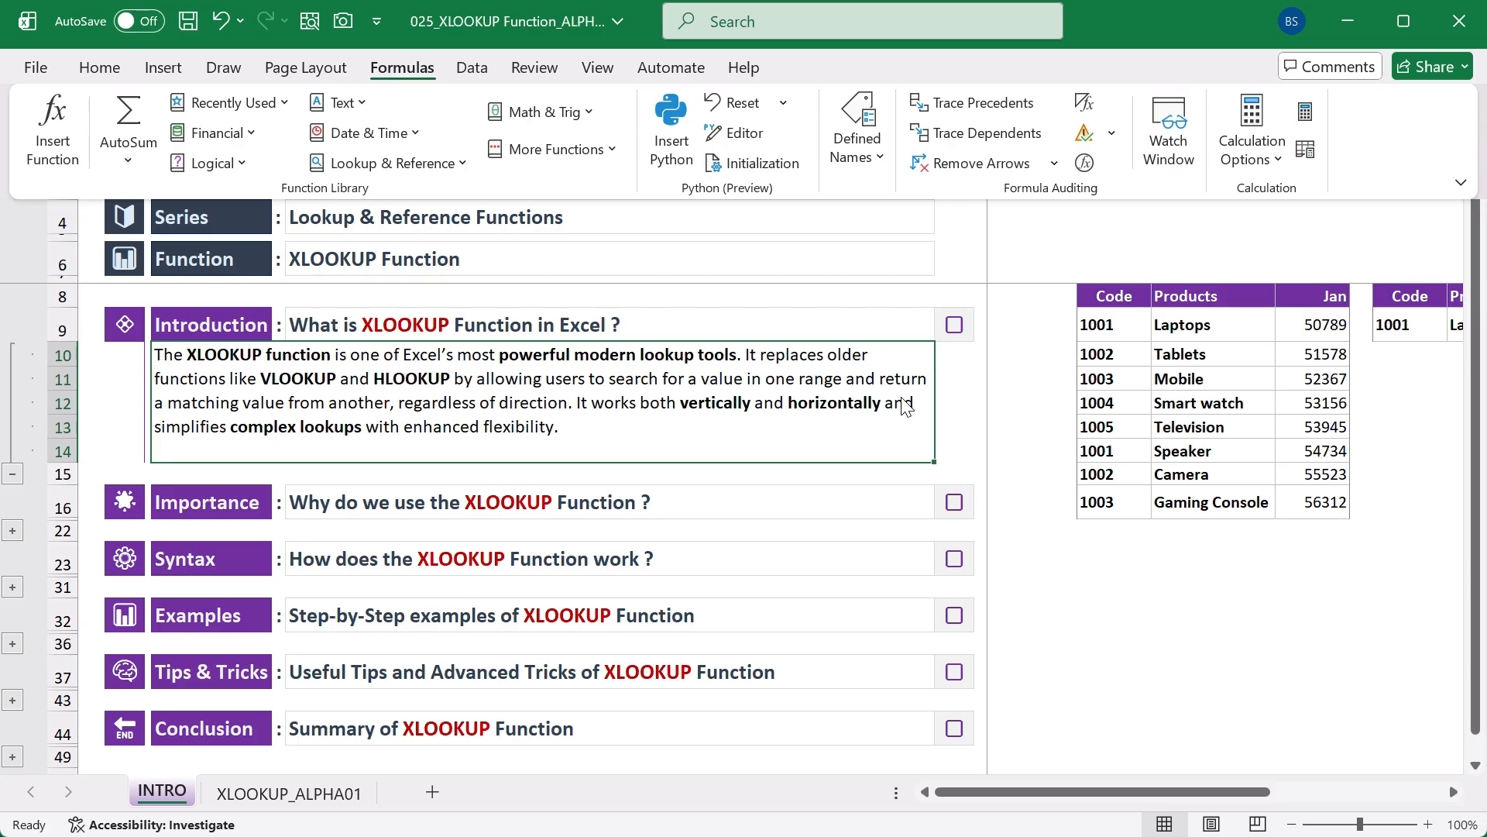
# Highlight the product table, followed by its Code and Products columns individually from the header down
pyautogui.click(1105, 286)
pyautogui.moveTo(1110, 301); pyautogui.dragTo(1291, 521)
pyautogui.moveTo(1112, 298); pyautogui.dragTo(1100, 465)
pyautogui.moveTo(1199, 299); pyautogui.dragTo(1197, 450)
pyautogui.moveTo(1103, 301); pyautogui.dragTo(1103, 431)
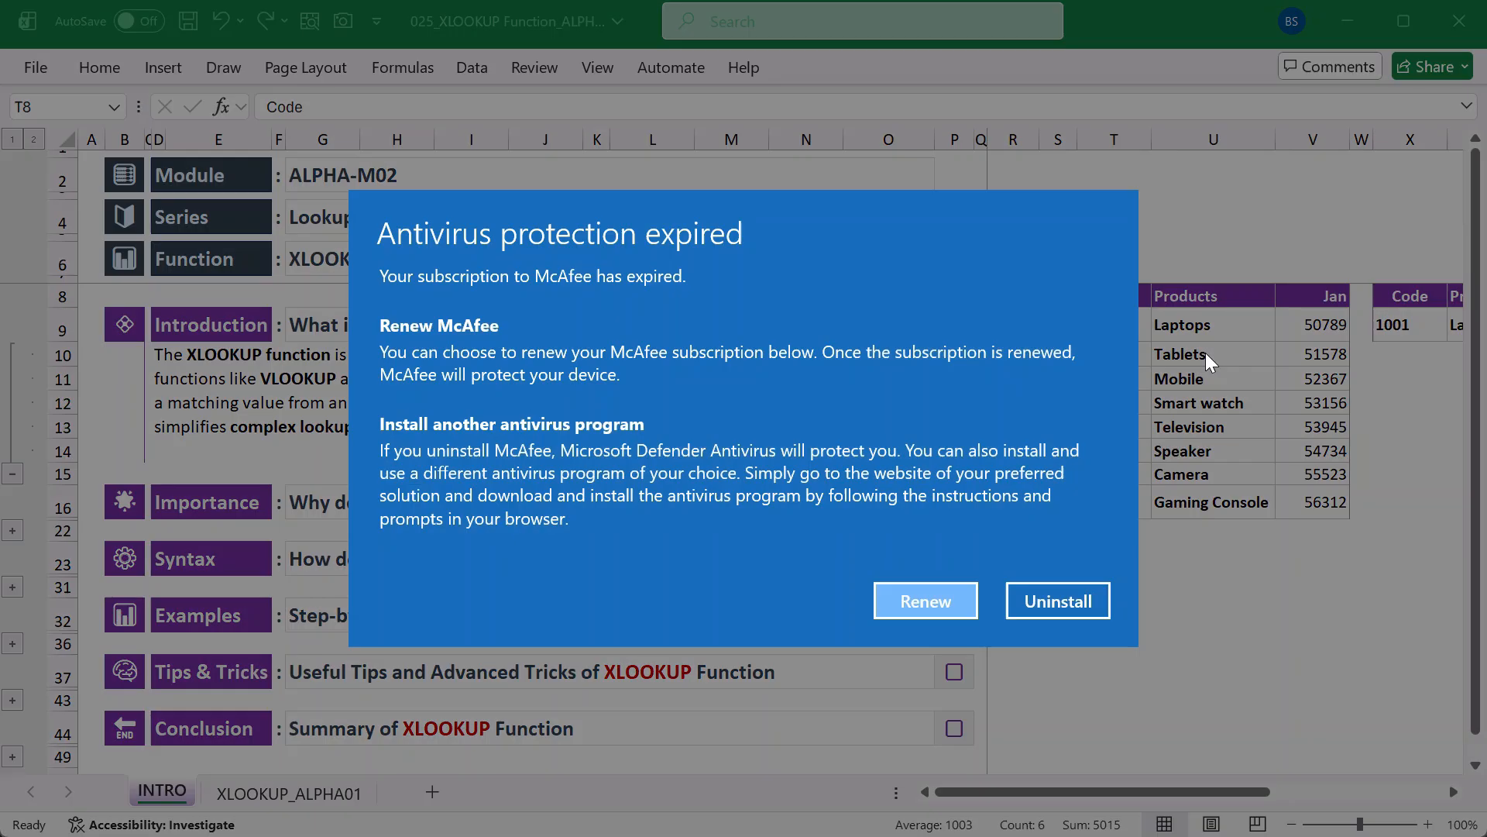
# Dismiss the antivirus expiry notice through its Uninstall option, close Programs and Features, and return to the Laptops cell in the workbook
pyautogui.click(1056, 597)
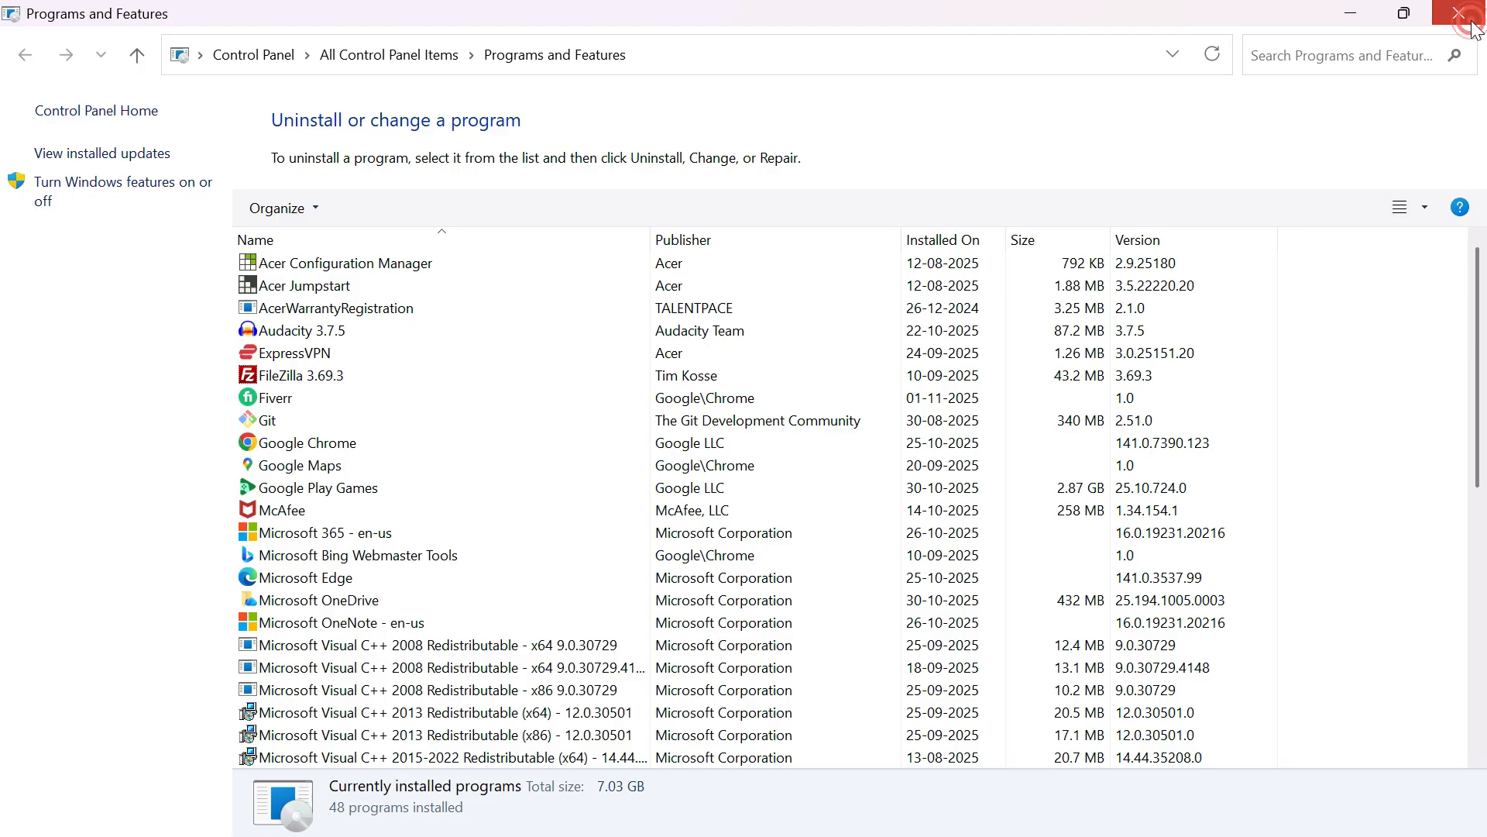
pyautogui.click(1459, 14)
pyautogui.click(1166, 331)
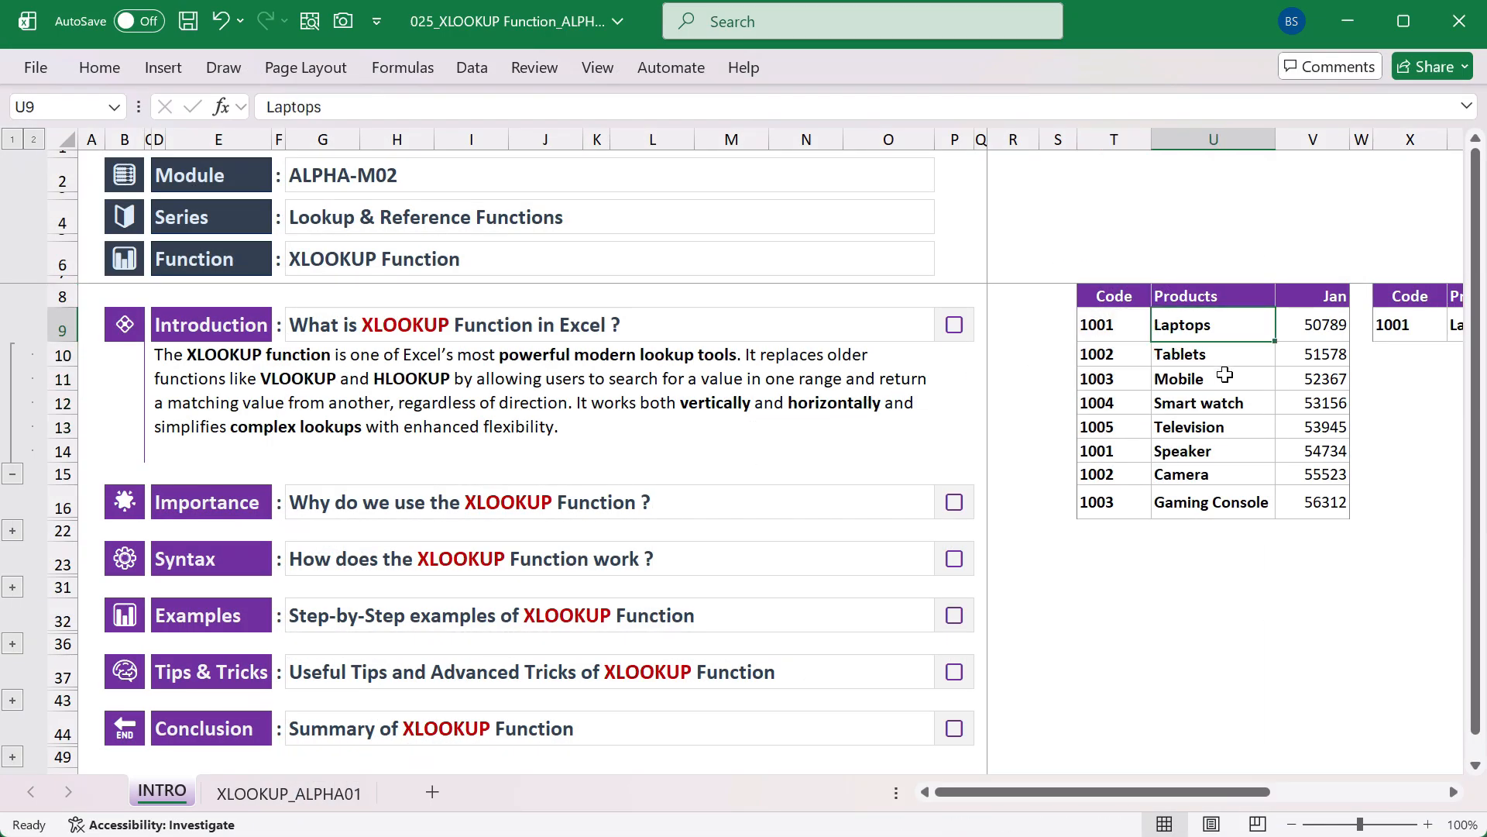
# Expand the grouped rows under Importance and go through the five reasons for using XLOOKUP, selecting them all at the end
pyautogui.click(12, 531)
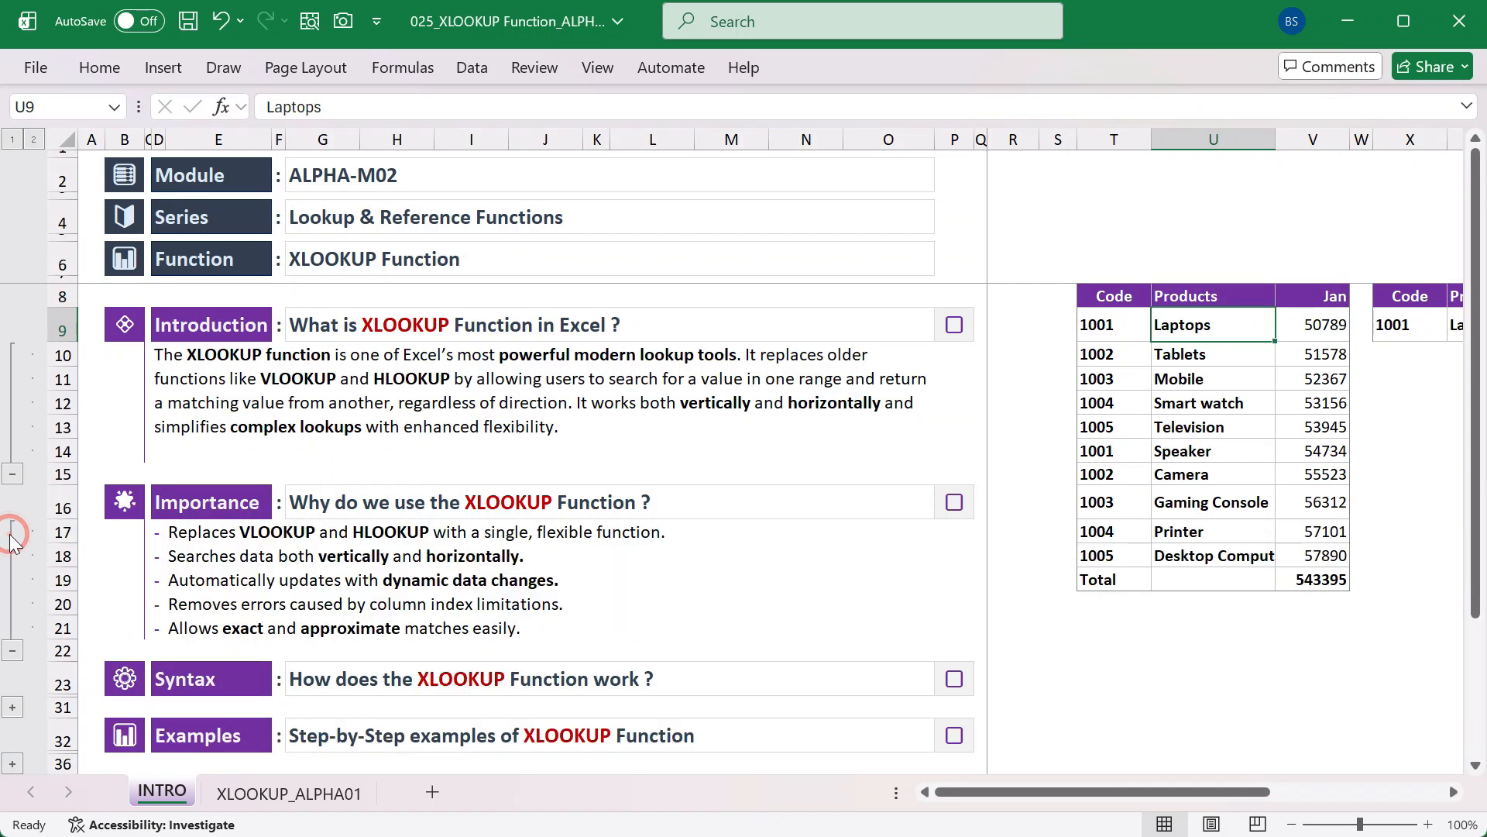
pyautogui.click(338, 534)
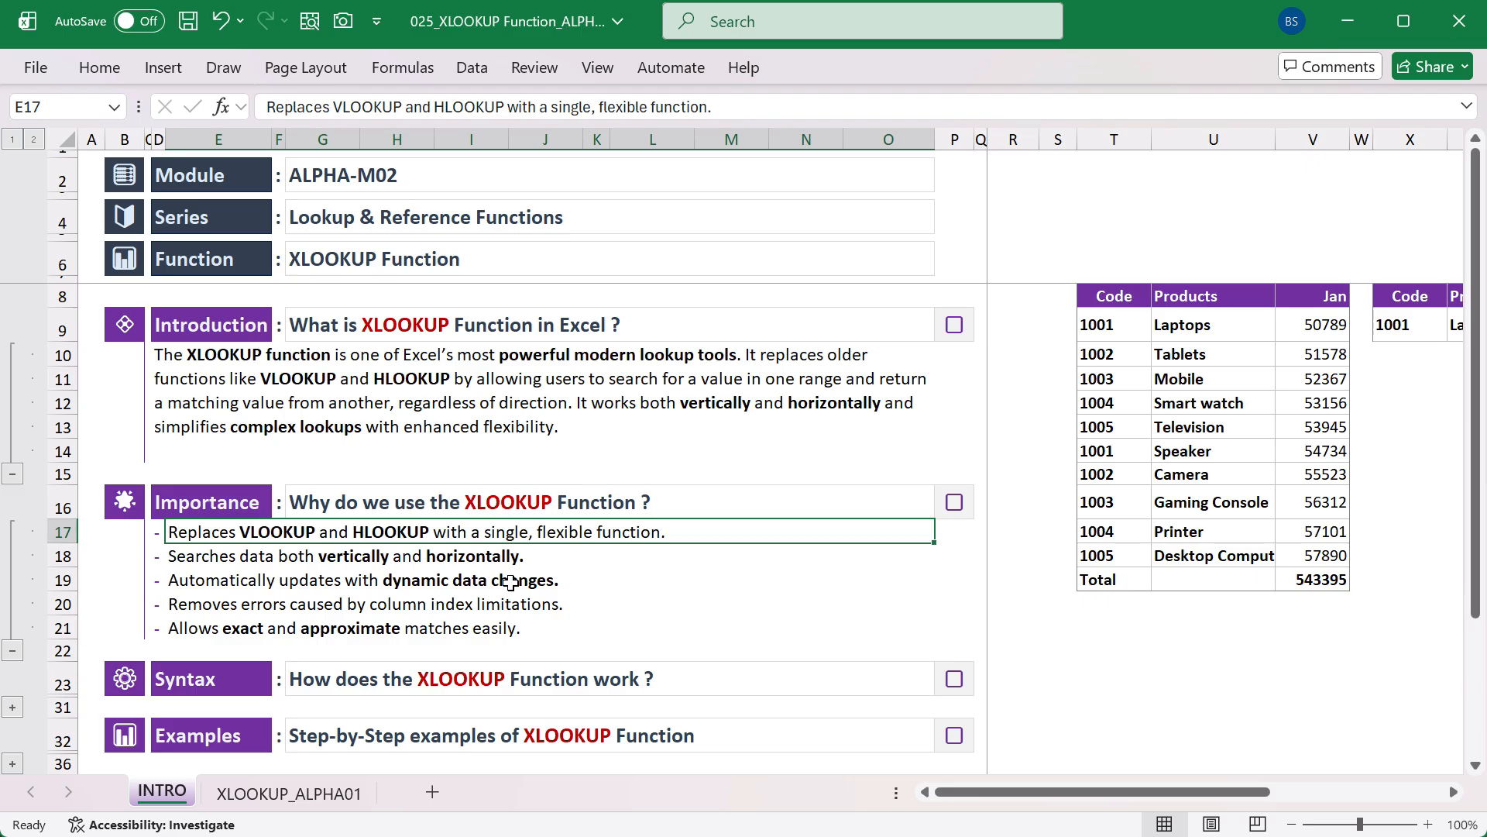
pyautogui.click(348, 558)
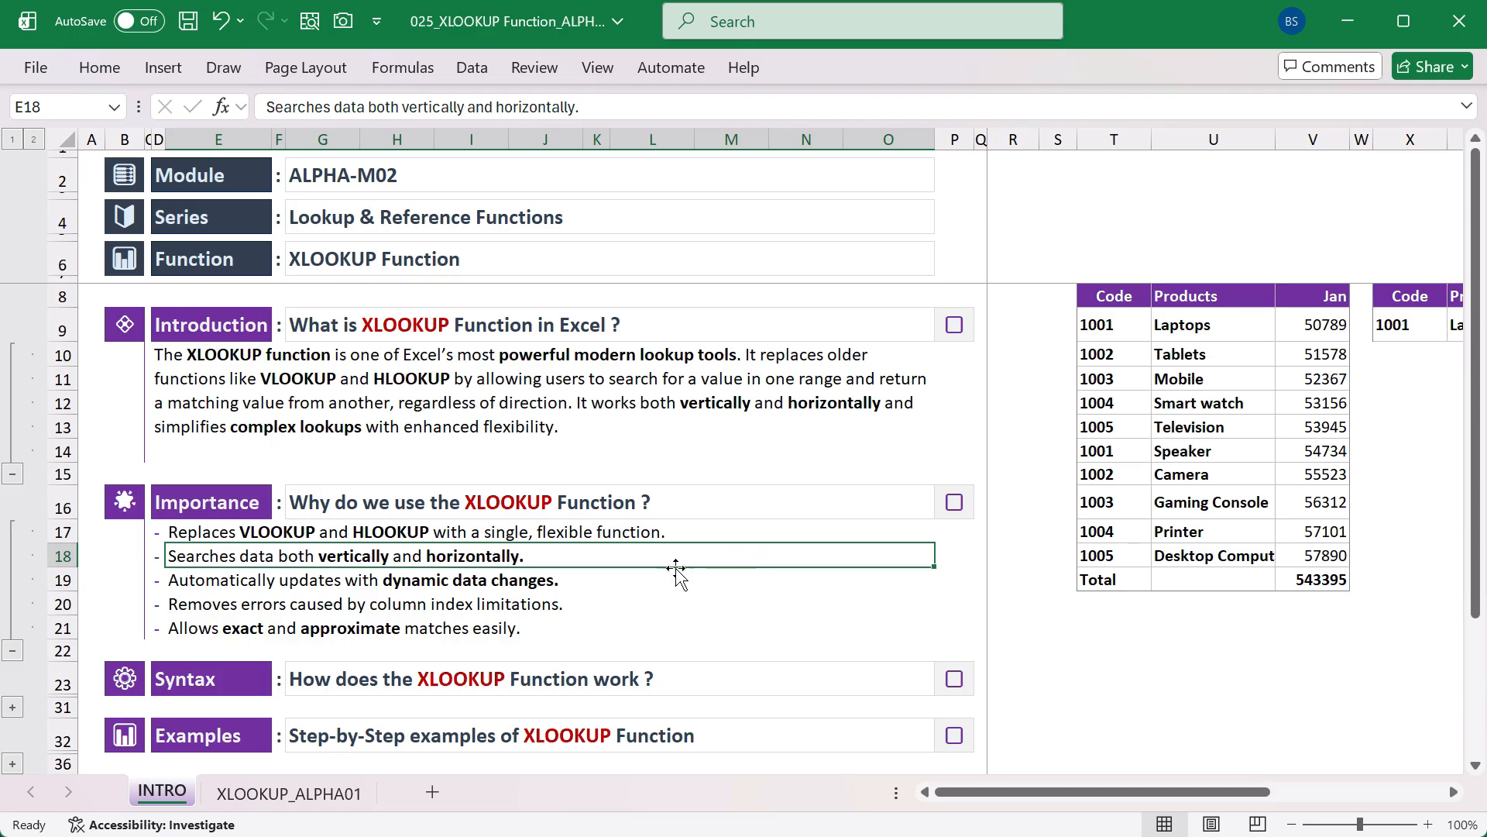
pyautogui.click(378, 605)
pyautogui.click(401, 585)
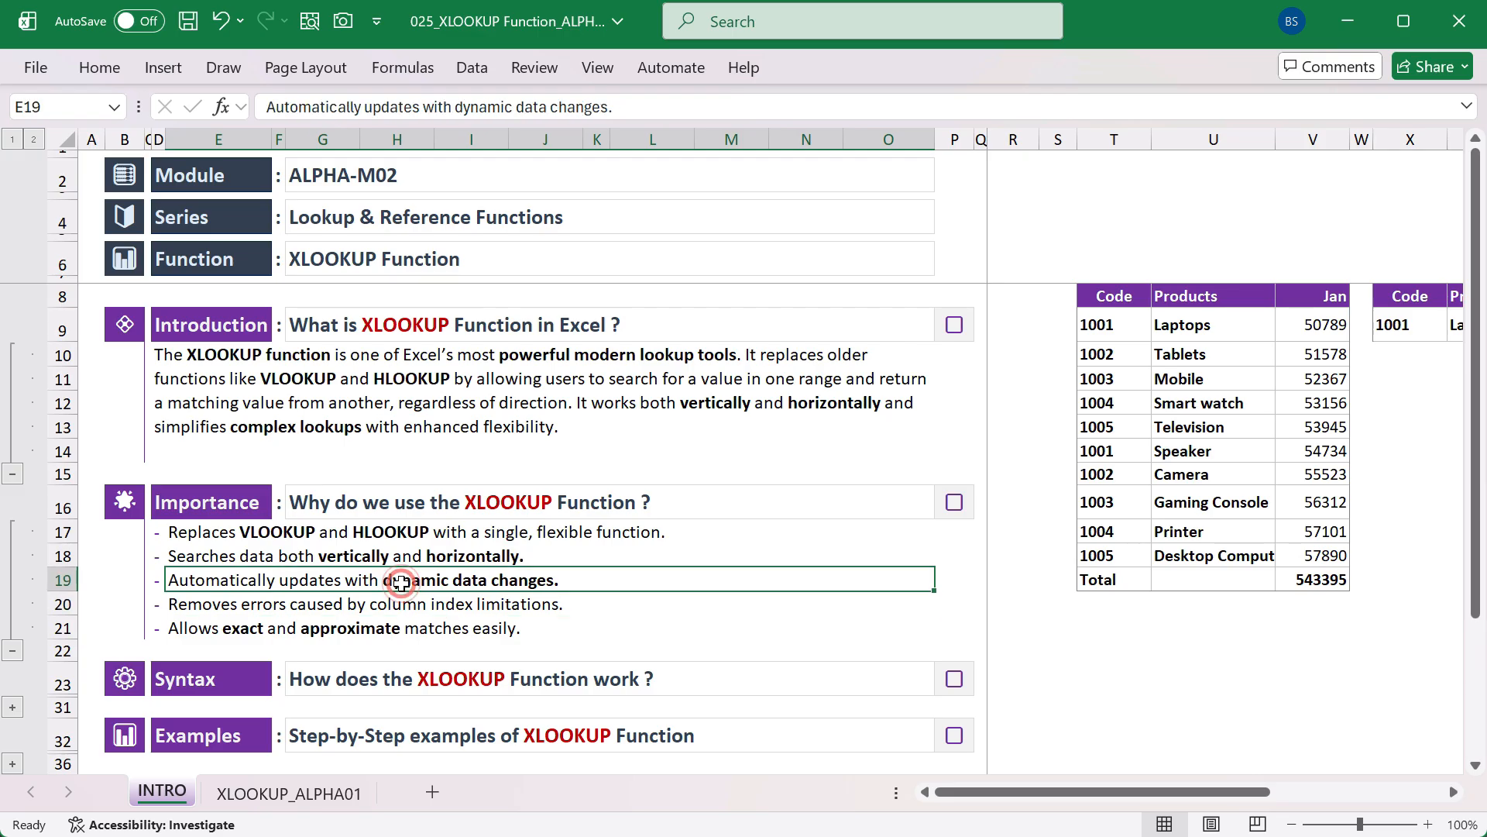
pyautogui.click(313, 612)
pyautogui.click(313, 634)
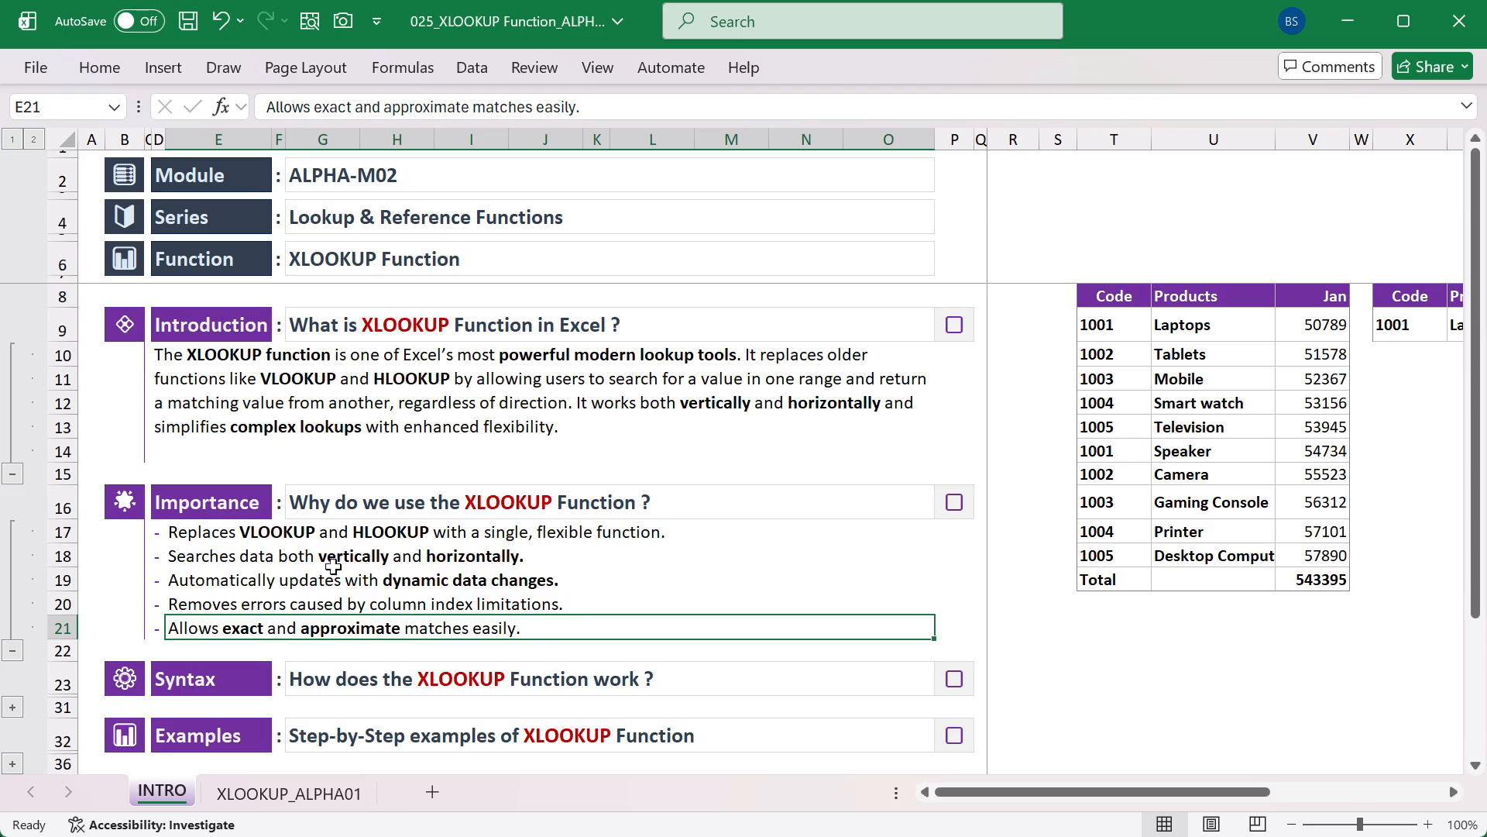
pyautogui.moveTo(314, 541); pyautogui.dragTo(353, 626)
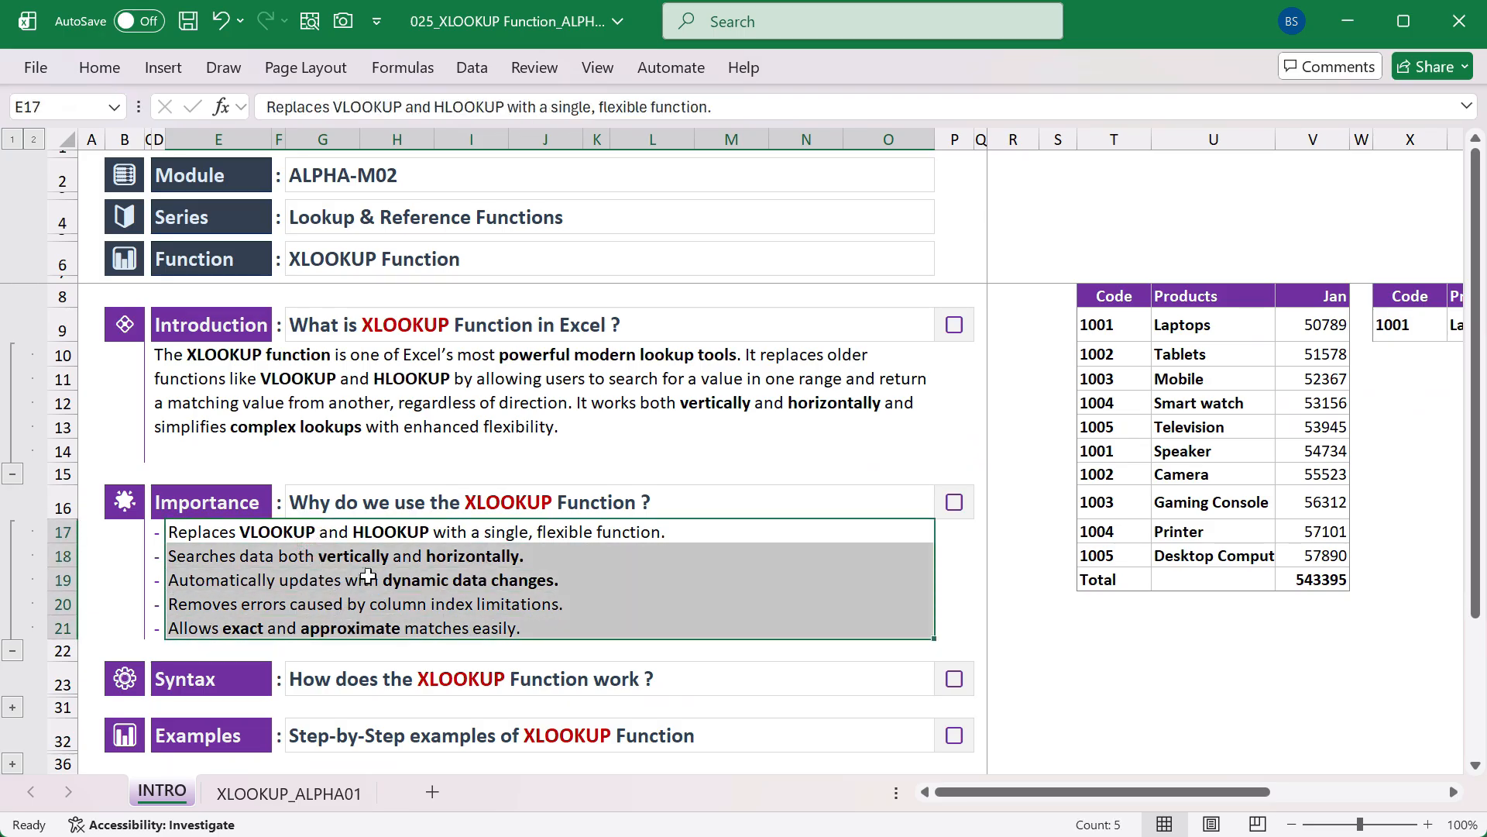
# Expand the grouped rows under Syntax and select the formula line together with all six argument descriptions
pyautogui.scroll(-1, 361, 575)
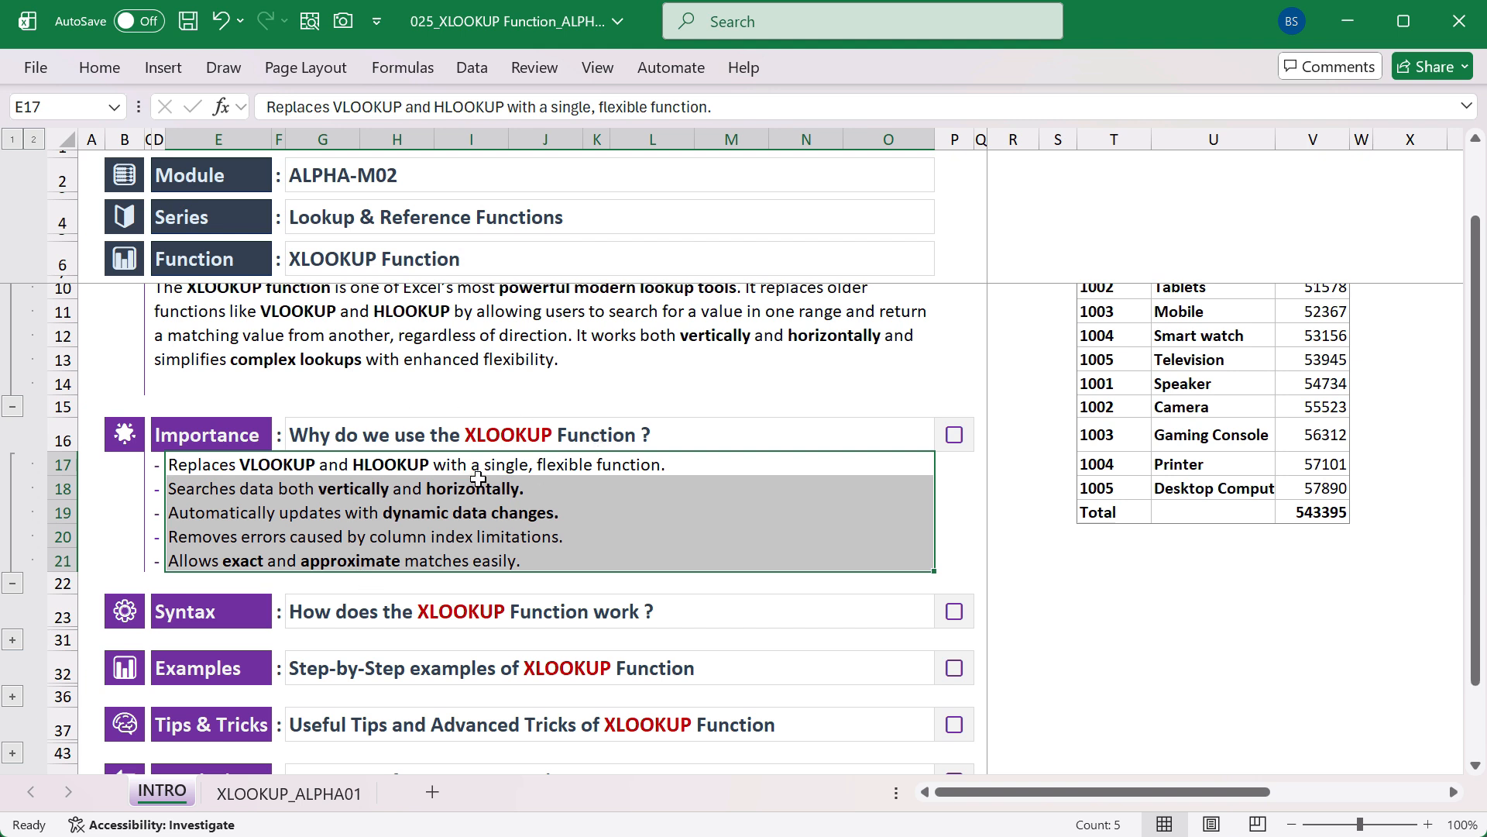
pyautogui.scroll(-1, 205, 545)
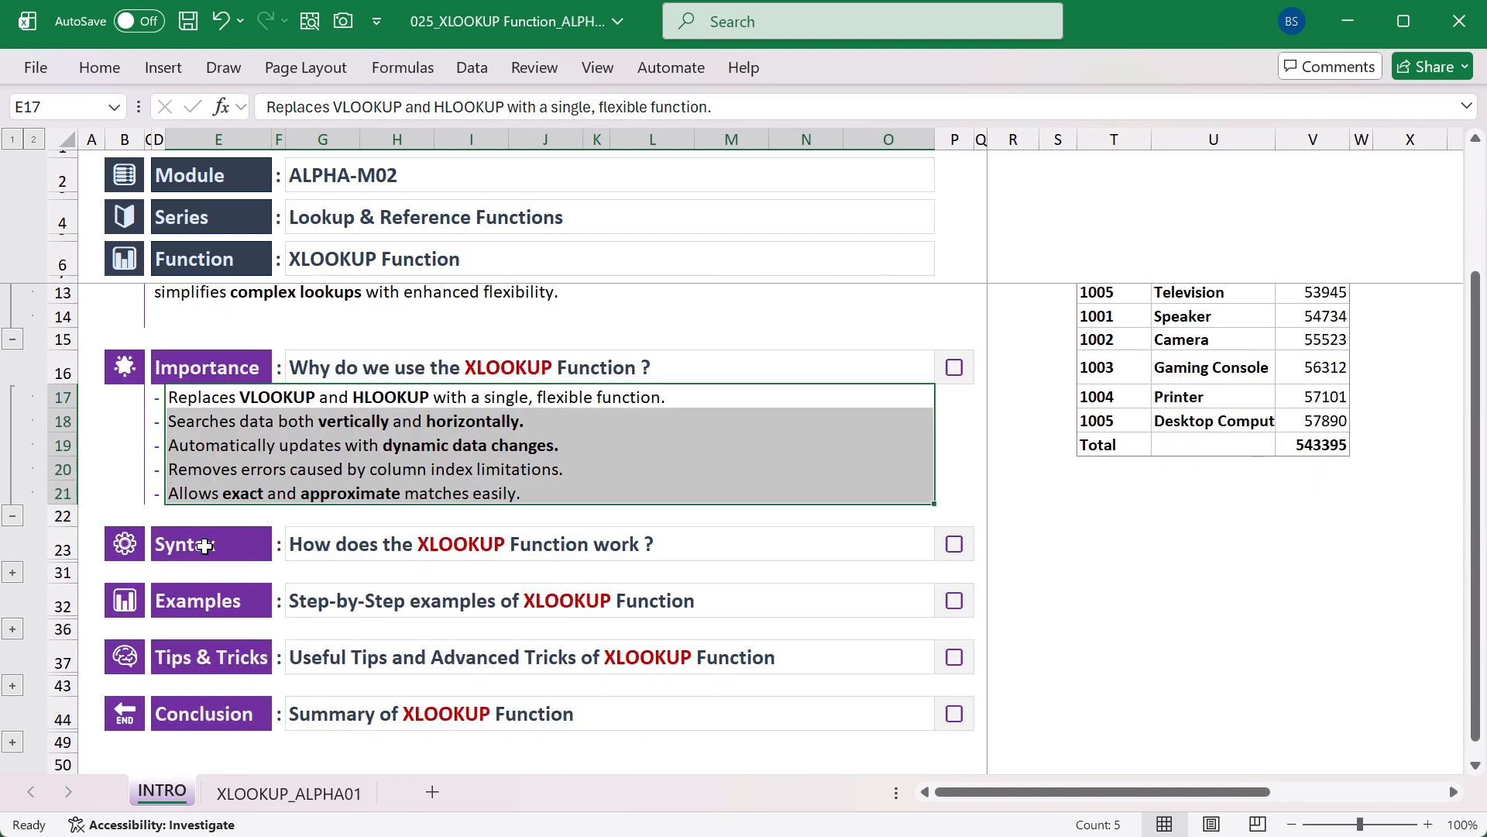
pyautogui.click(12, 574)
pyautogui.scroll(-2, 307, 523)
pyautogui.moveTo(241, 439); pyautogui.dragTo(289, 579)
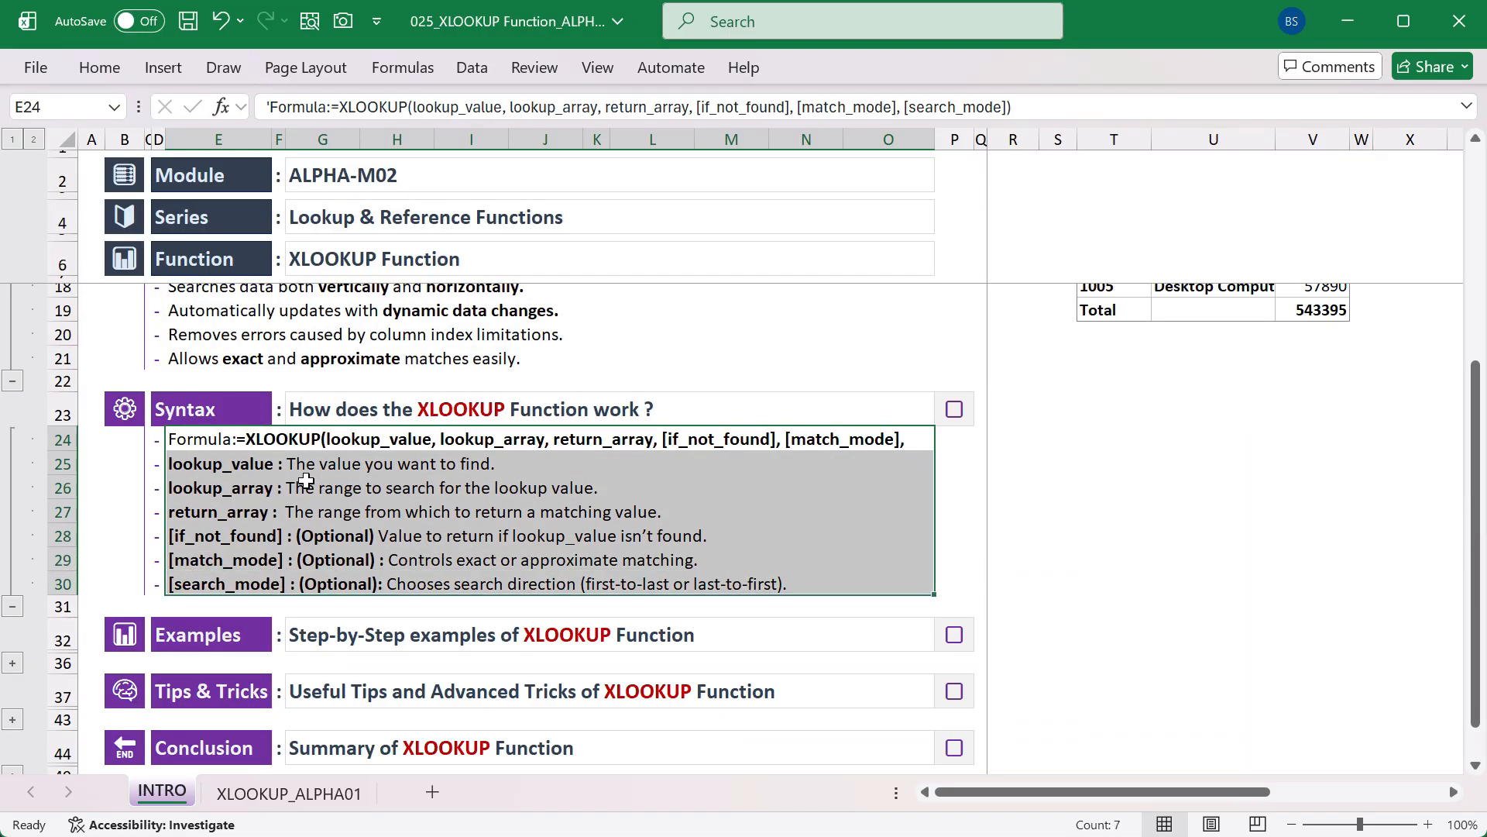
# Highlight the three required argument descriptions, followed by the return_array and lookup_value lines individually
pyautogui.moveTo(228, 464); pyautogui.dragTo(322, 517)
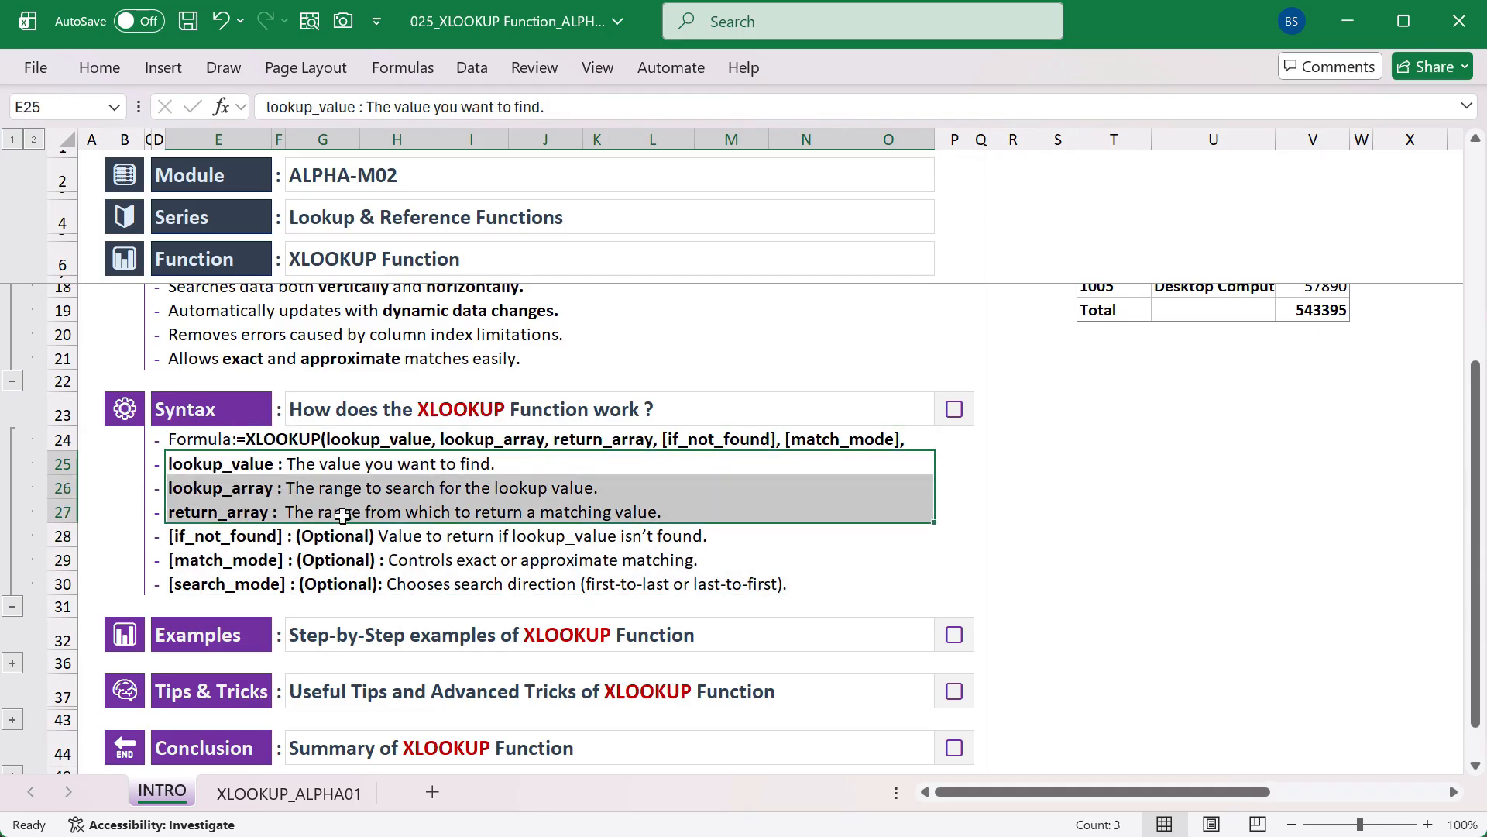
pyautogui.click(281, 518)
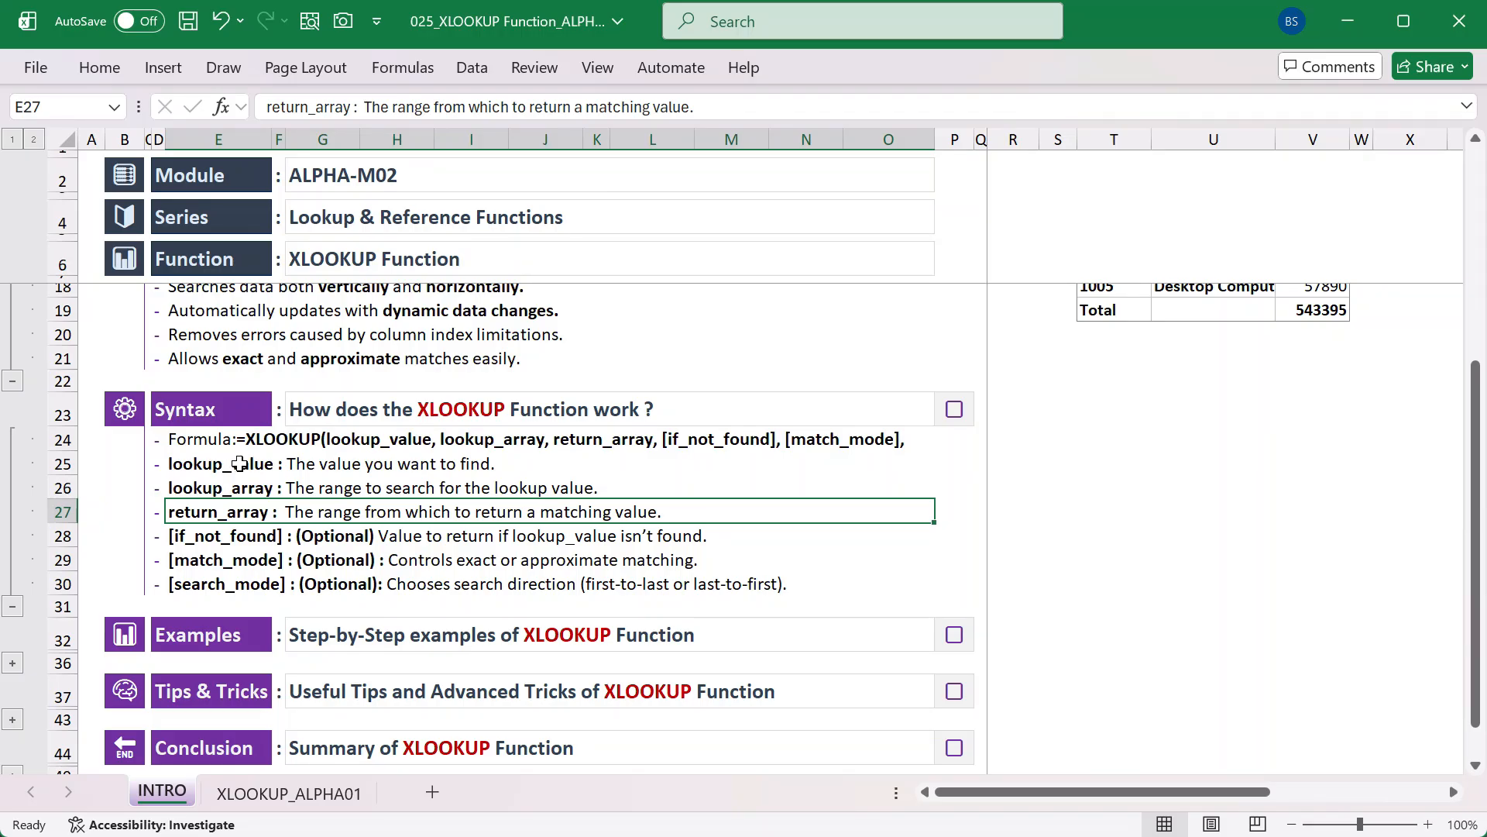
pyautogui.click(248, 465)
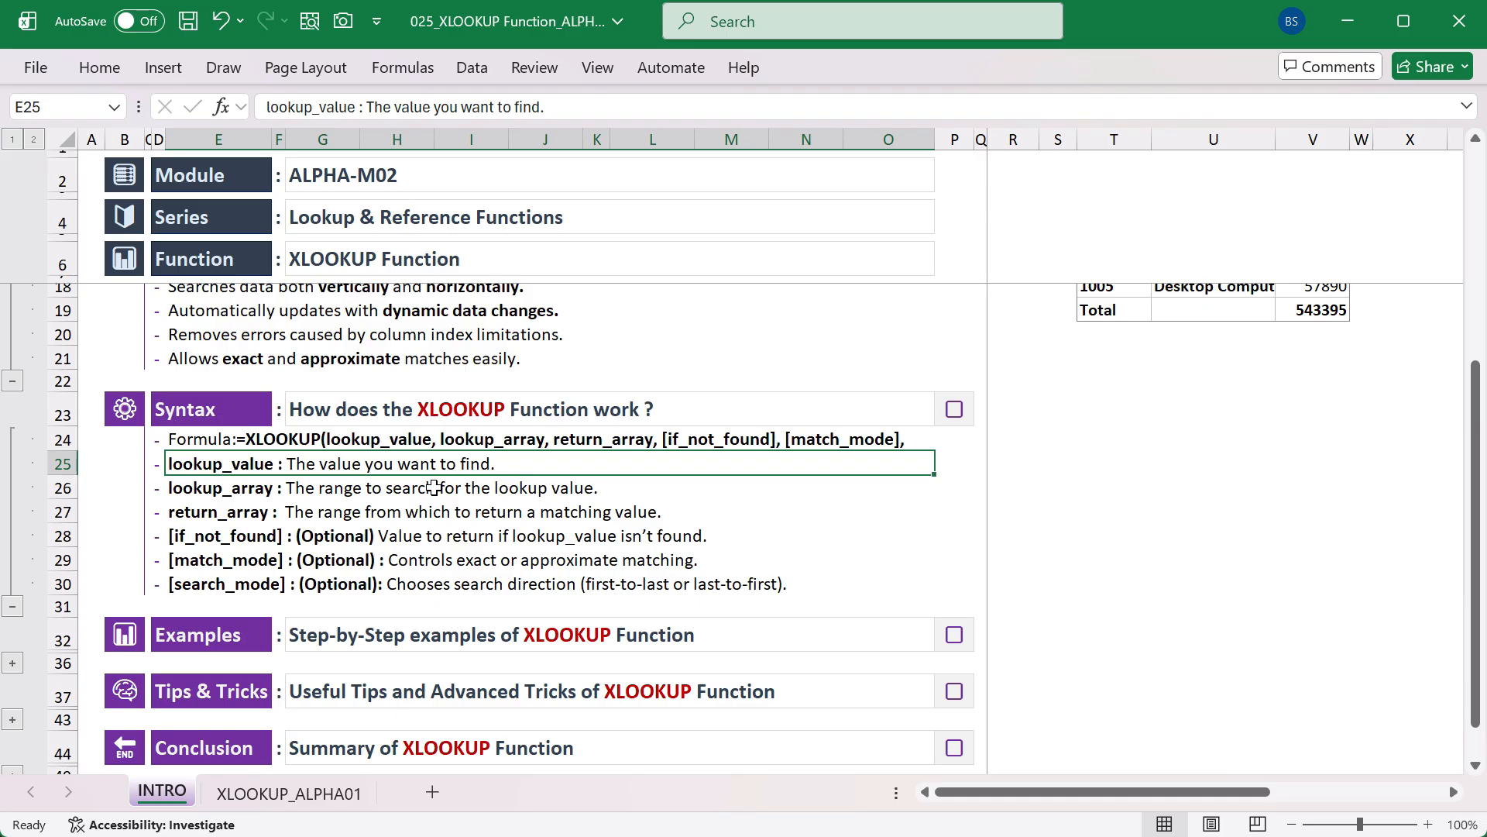
# Select the code 1004 of the Smart watch row in the product table as an example lookup value
pyautogui.scroll(1, 681, 539)
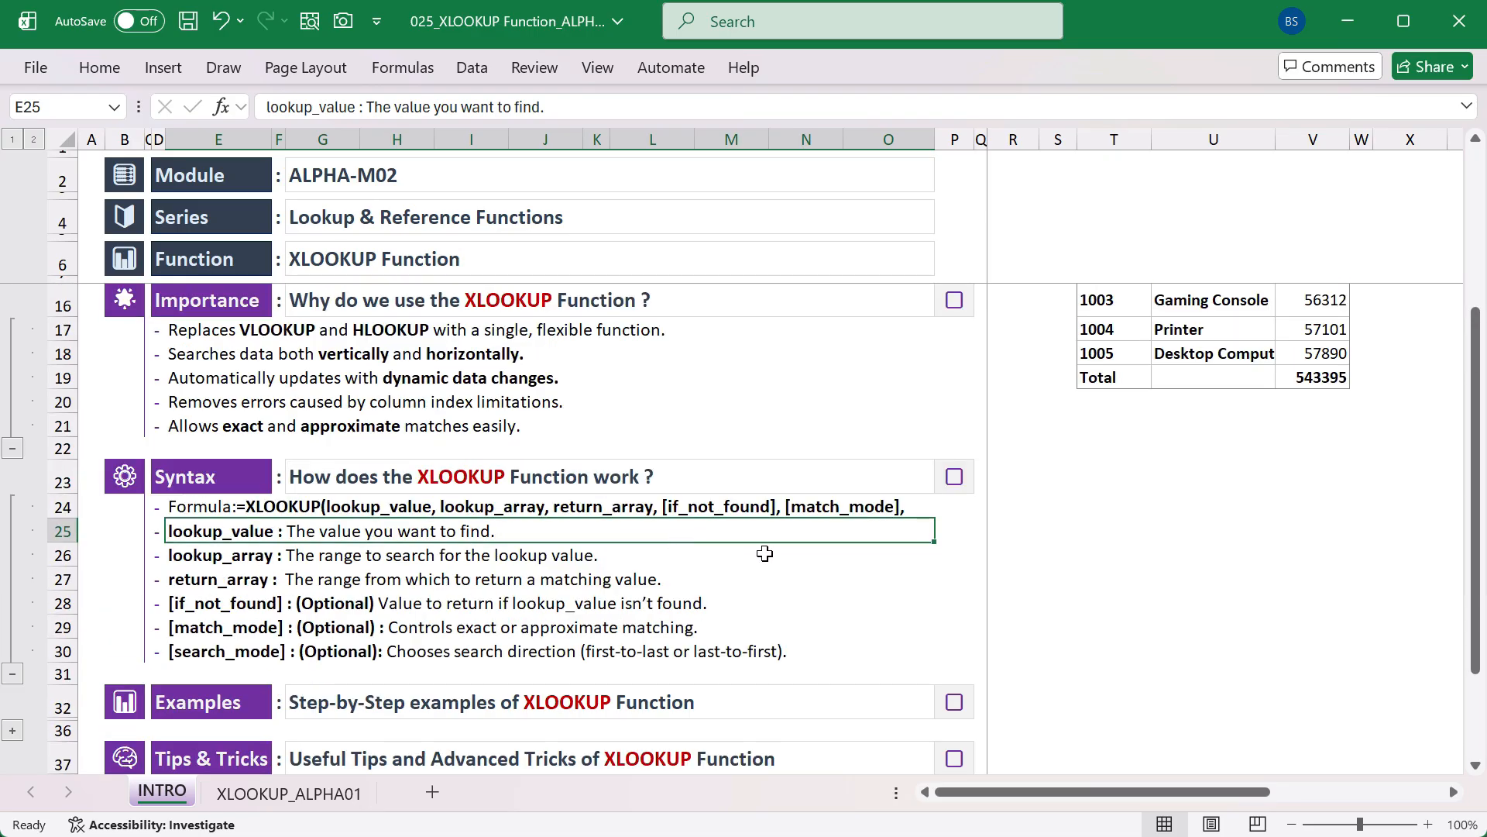
pyautogui.scroll(1, 786, 548)
pyautogui.scroll(1, 1058, 471)
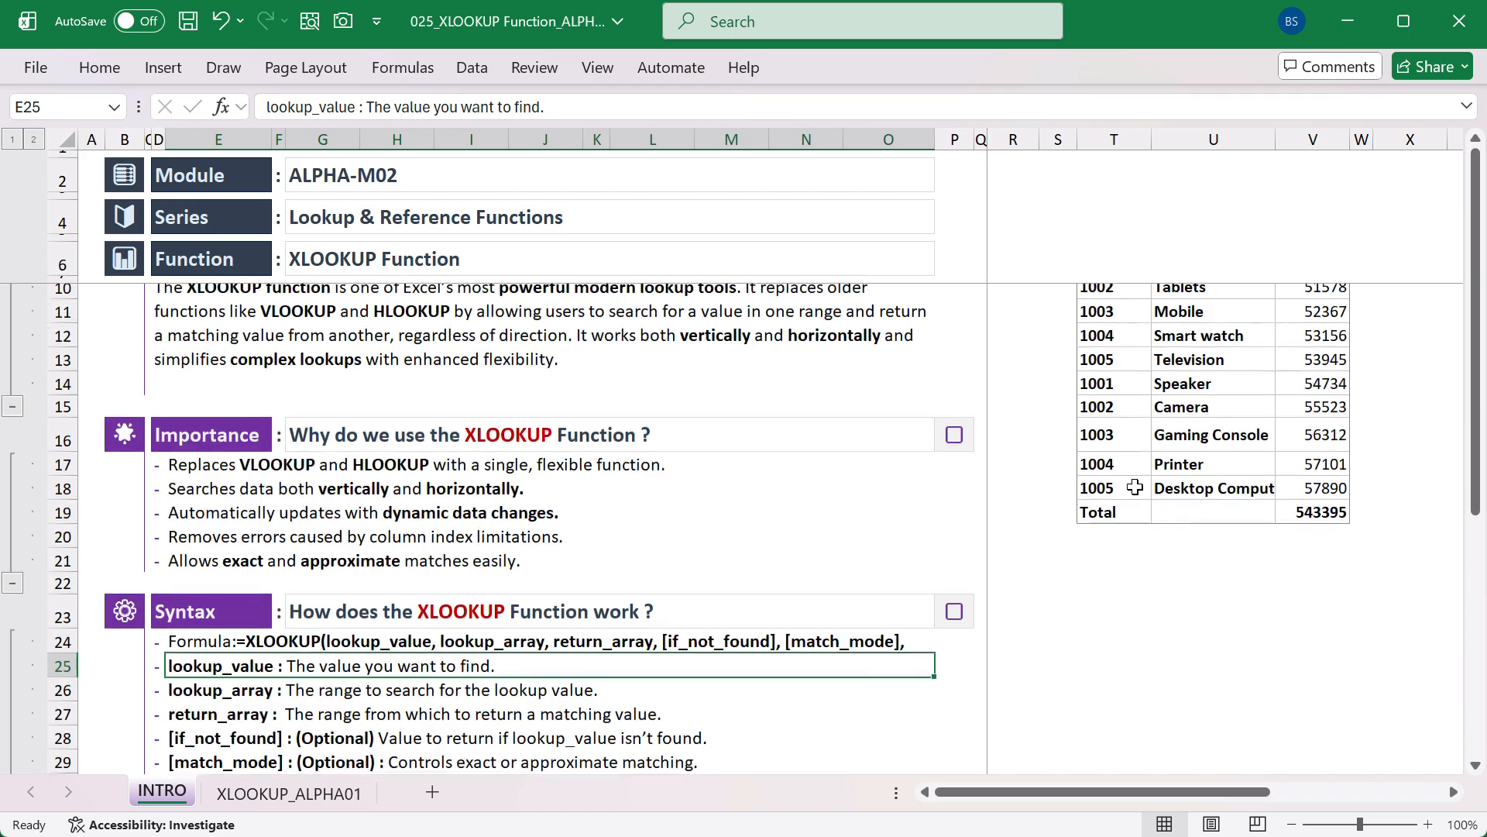
pyautogui.click(1097, 339)
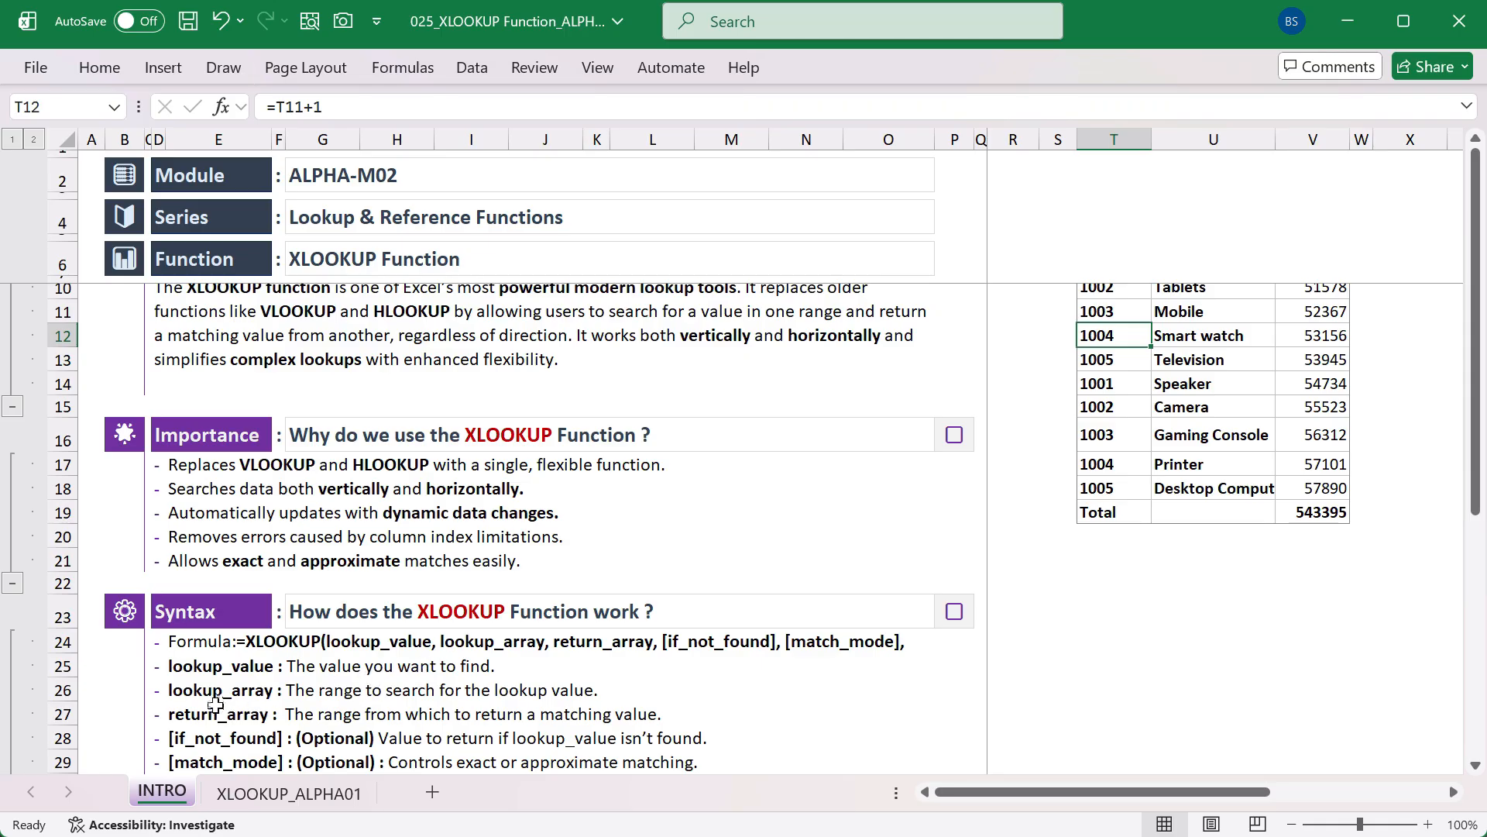
# Go through the formula, lookup_value and lookup_array lines of the Syntax section
pyautogui.click(218, 700)
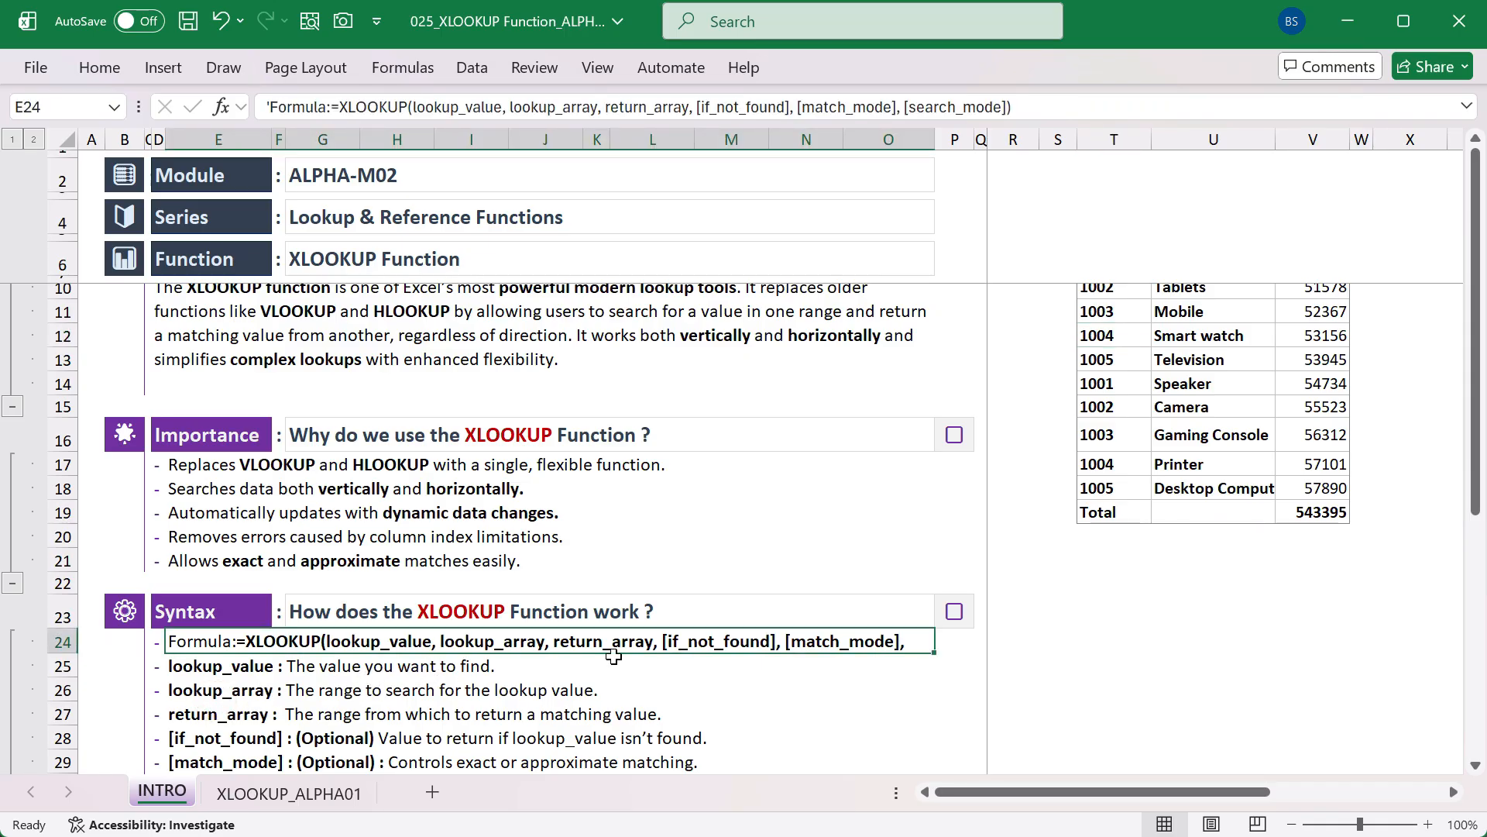
pyautogui.press('Down')
pyautogui.press('Down')
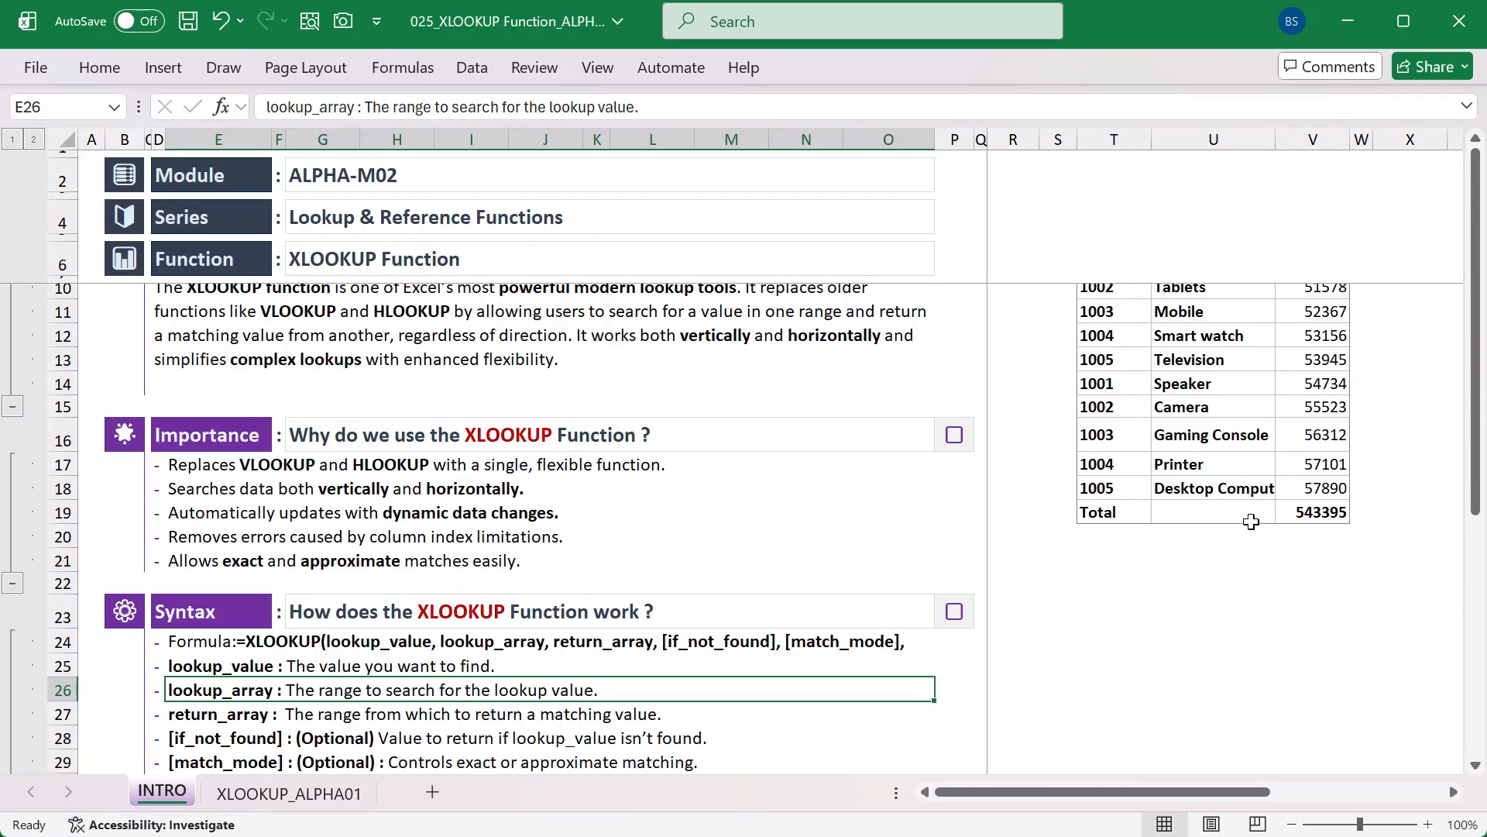
# Select the Smart watch product name, followed by the whole product table from the header through the Total row
pyautogui.click(1199, 335)
pyautogui.scroll(-1, 1247, 496)
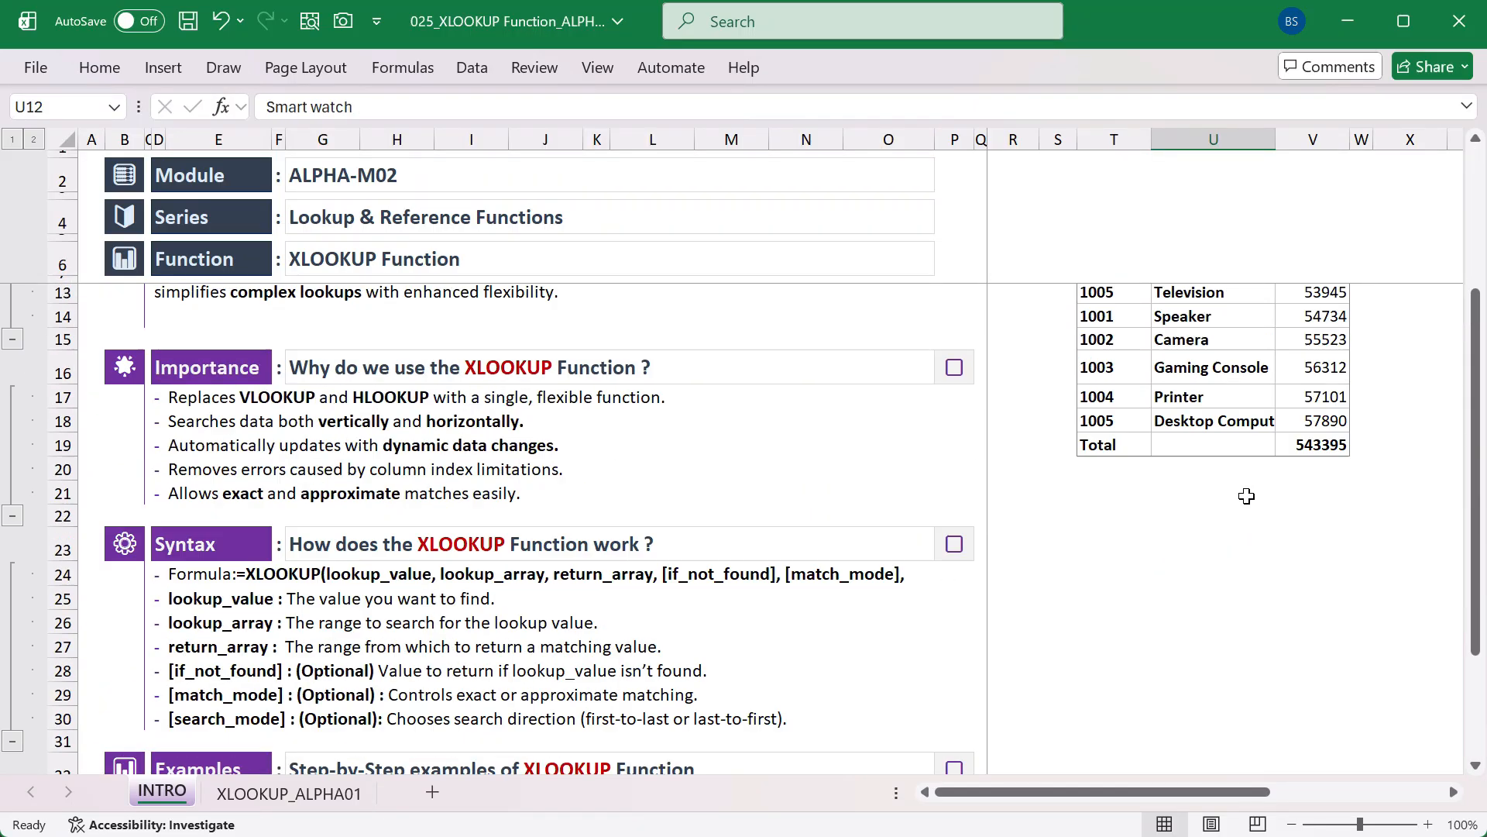
pyautogui.scroll(2, 1247, 496)
pyautogui.moveTo(1089, 294); pyautogui.dragTo(1289, 581)
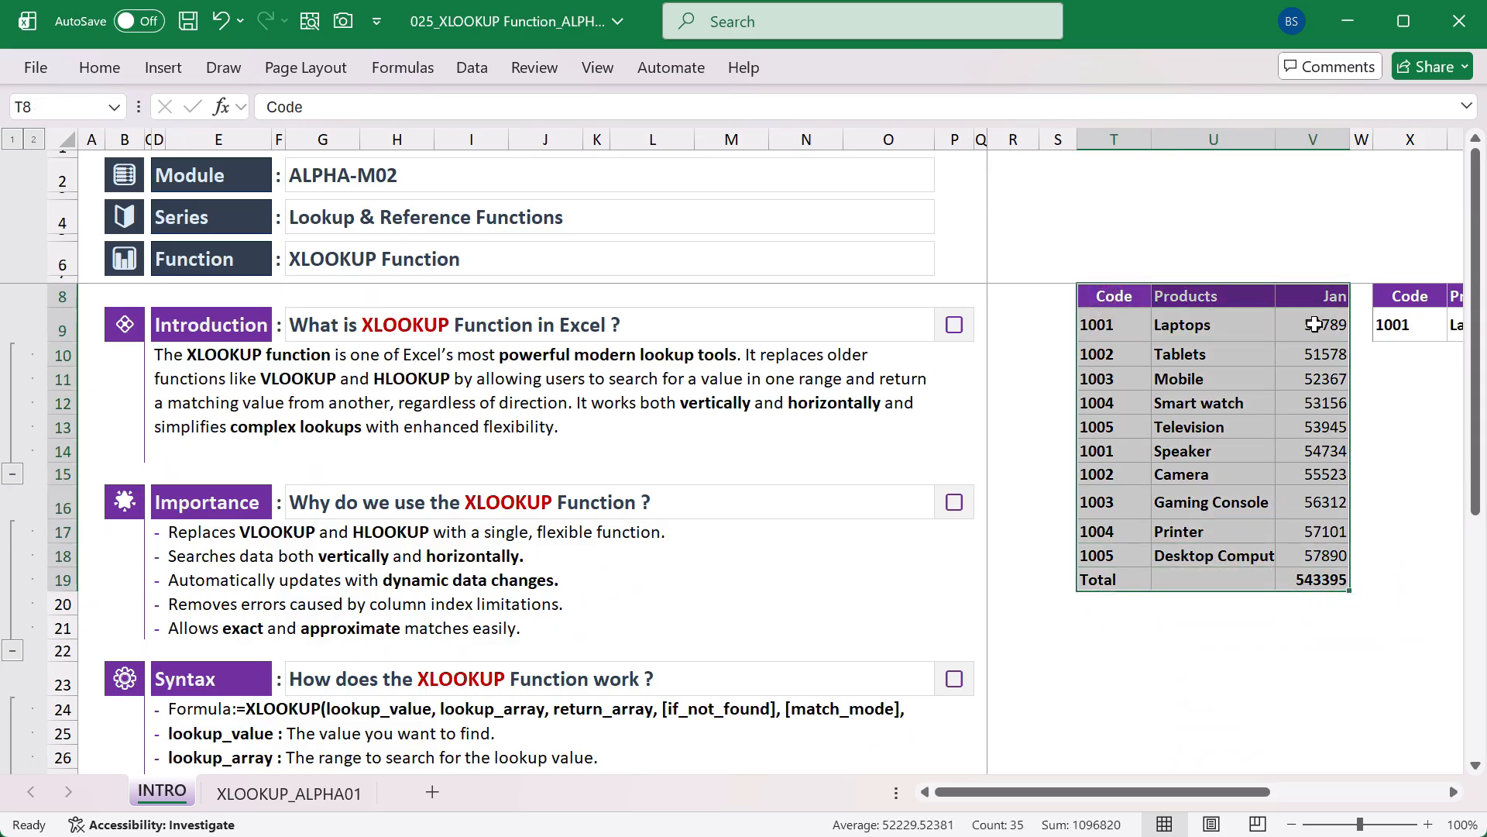
# Select the code 1001 in the neighbouring lookup table, followed by the product table's Code column from header to Total
pyautogui.click(1403, 325)
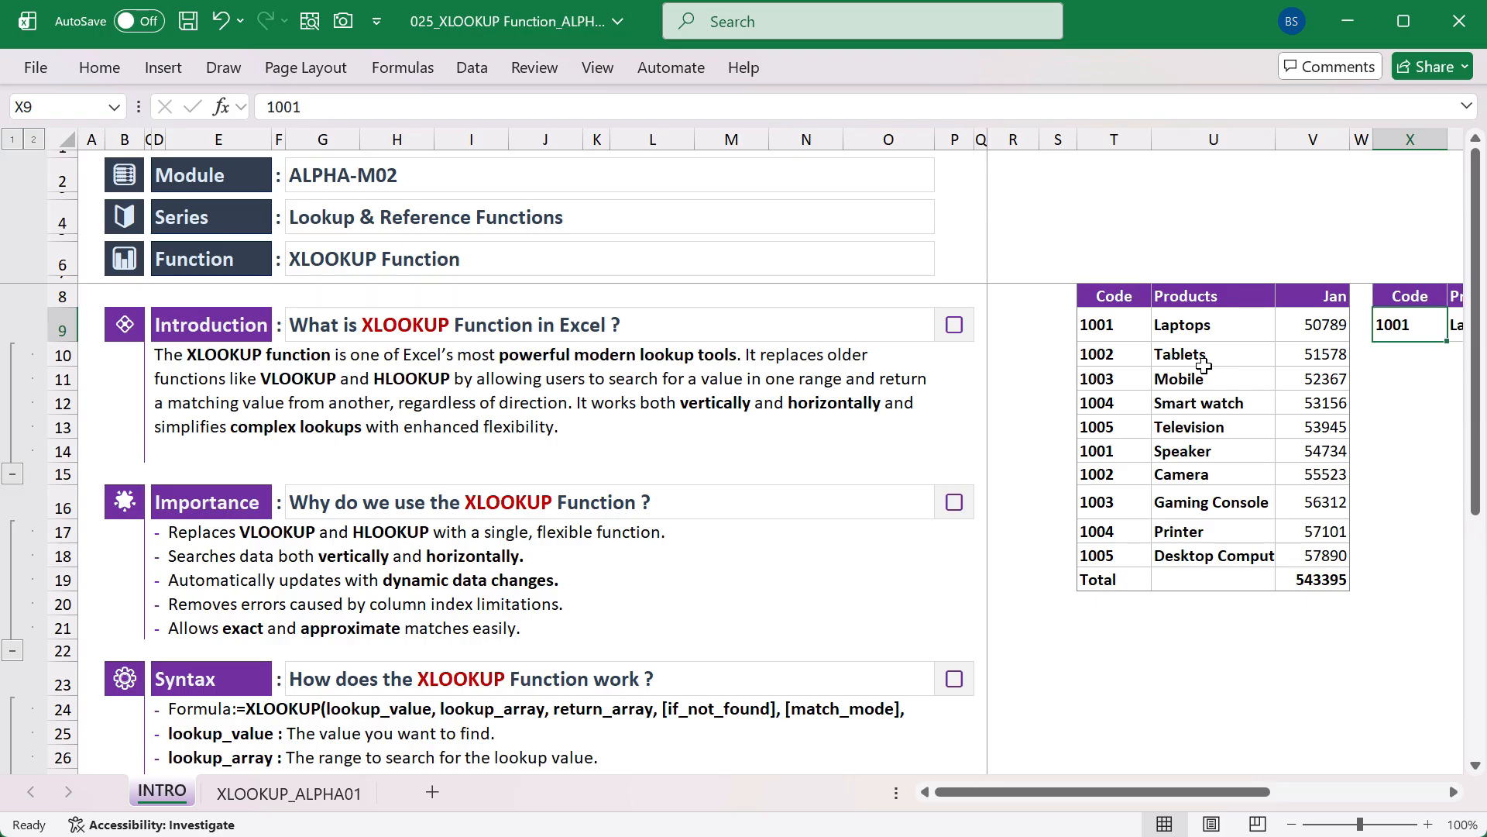
pyautogui.moveTo(1104, 295); pyautogui.dragTo(1111, 580)
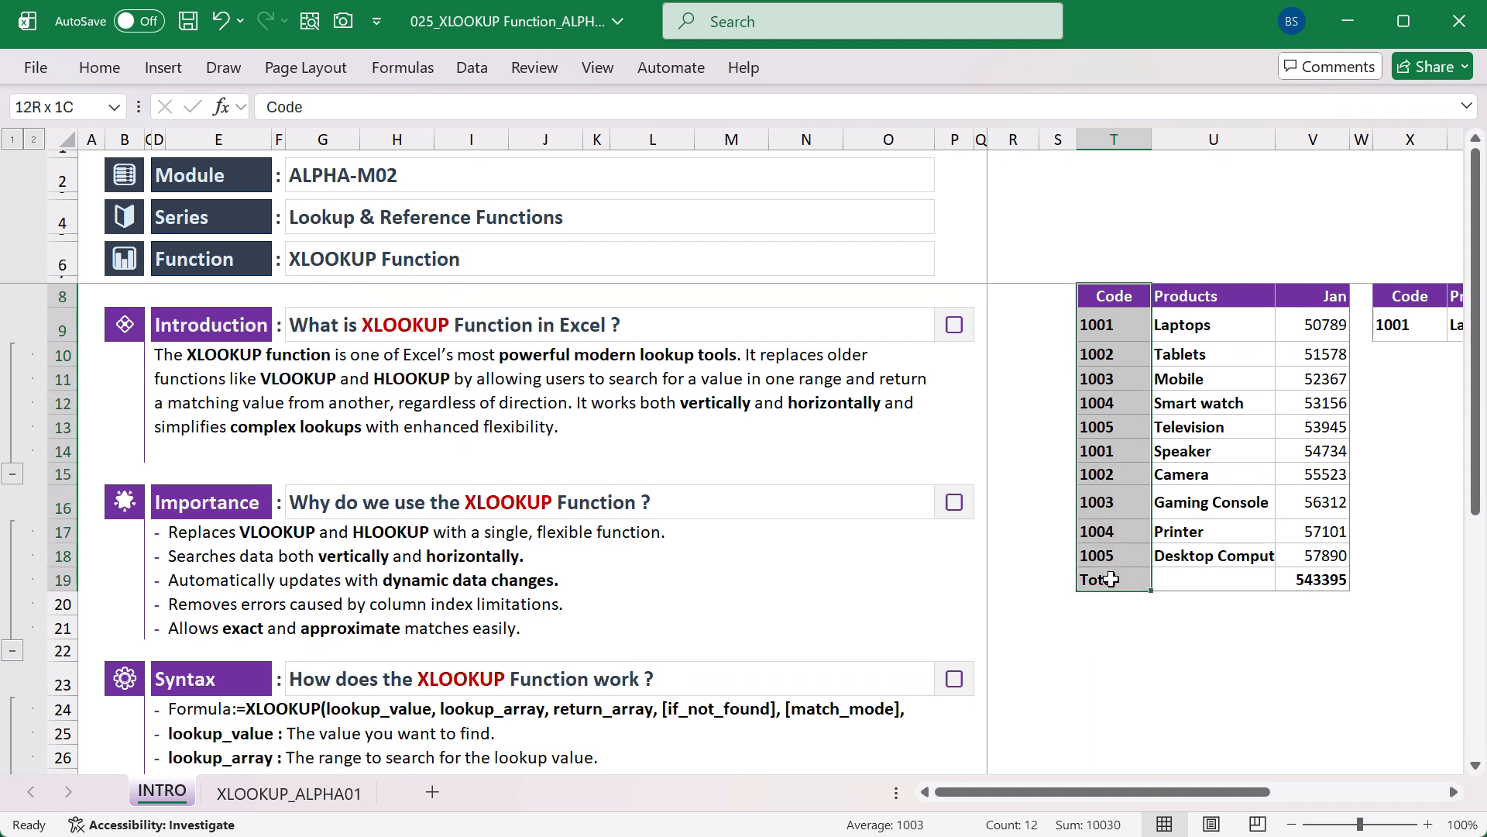
pyautogui.moveTo(1121, 298); pyautogui.dragTo(1126, 578)
pyautogui.scroll(-1, 369, 492)
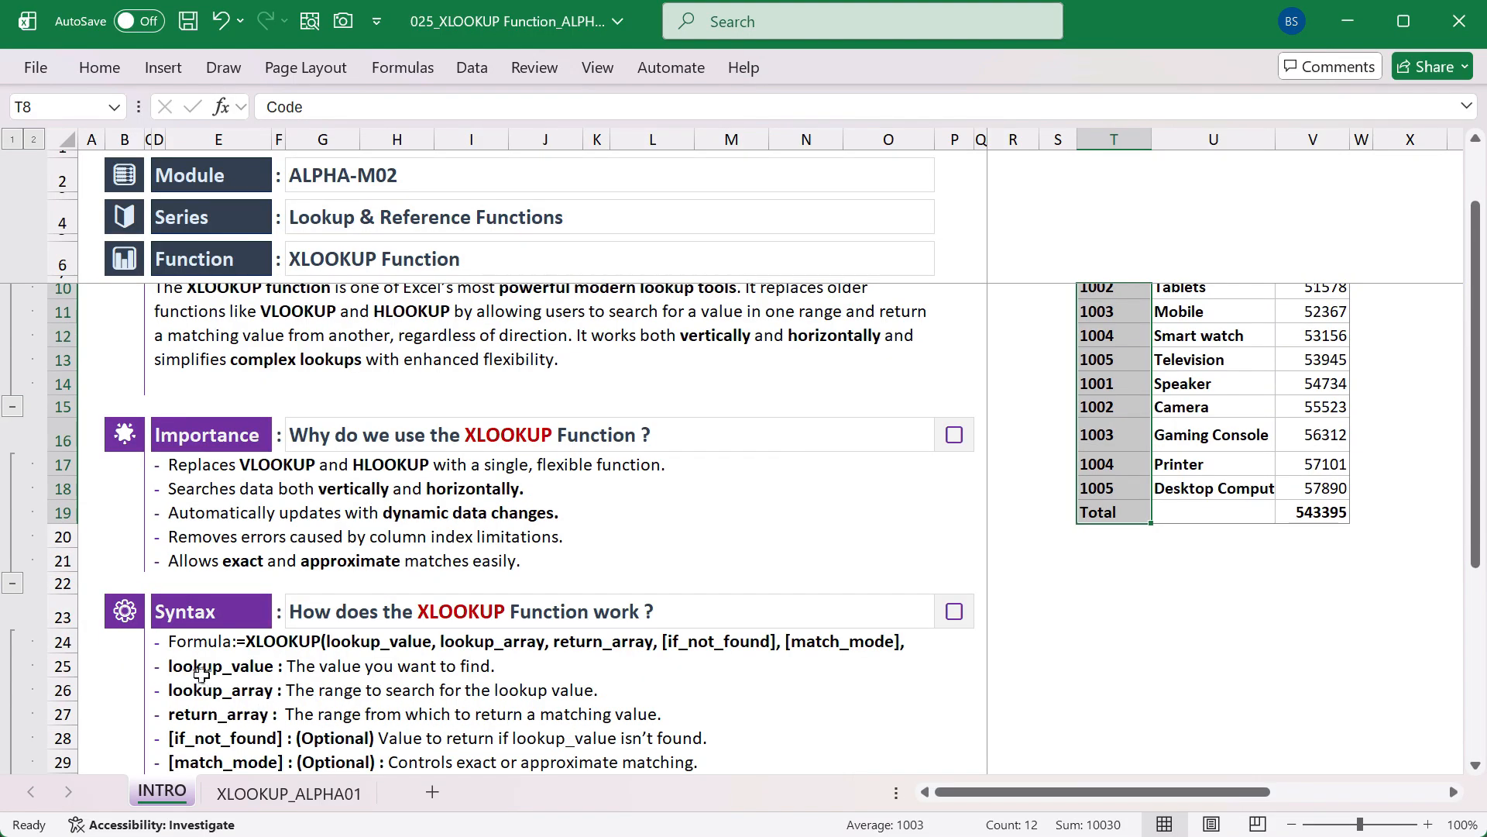
# Select the lookup_value to return_array lines of the Syntax section, followed by the product table's Code column from header to Total
pyautogui.moveTo(197, 668); pyautogui.dragTo(213, 712)
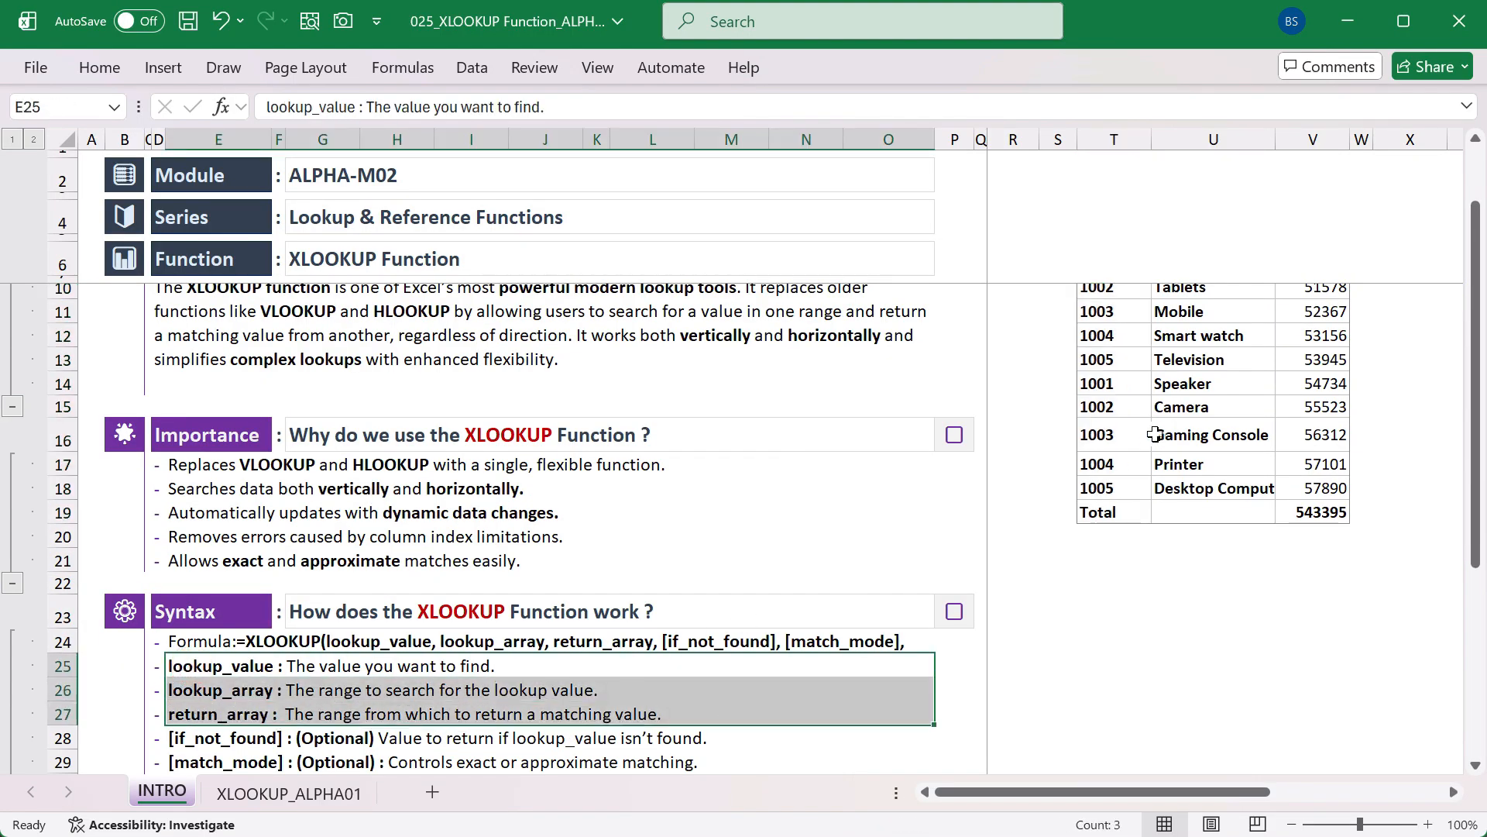
pyautogui.scroll(1, 1155, 432)
pyautogui.moveTo(1109, 295); pyautogui.dragTo(1121, 572)
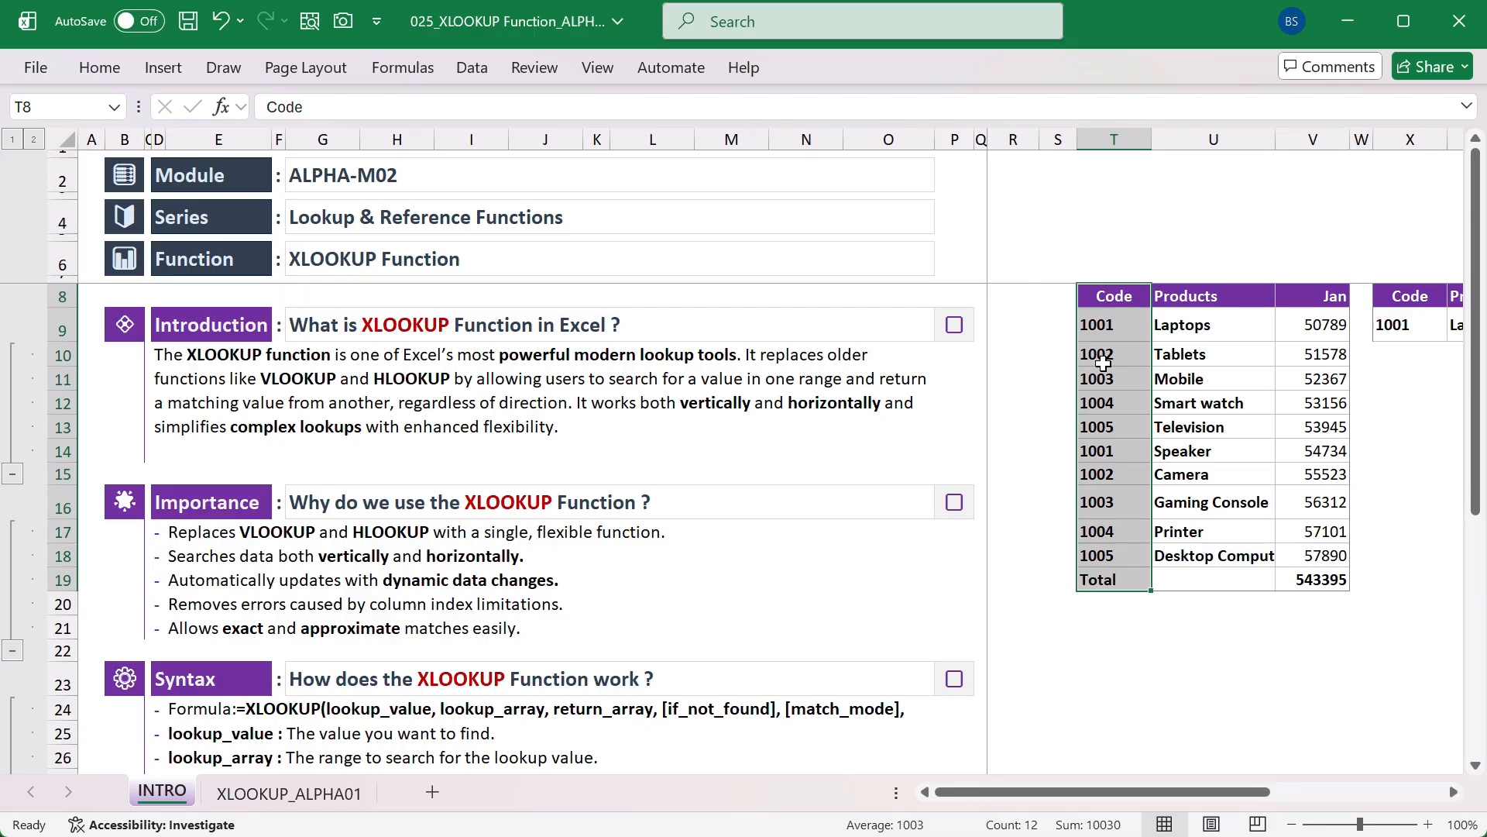
pyautogui.scroll(-1, 922, 552)
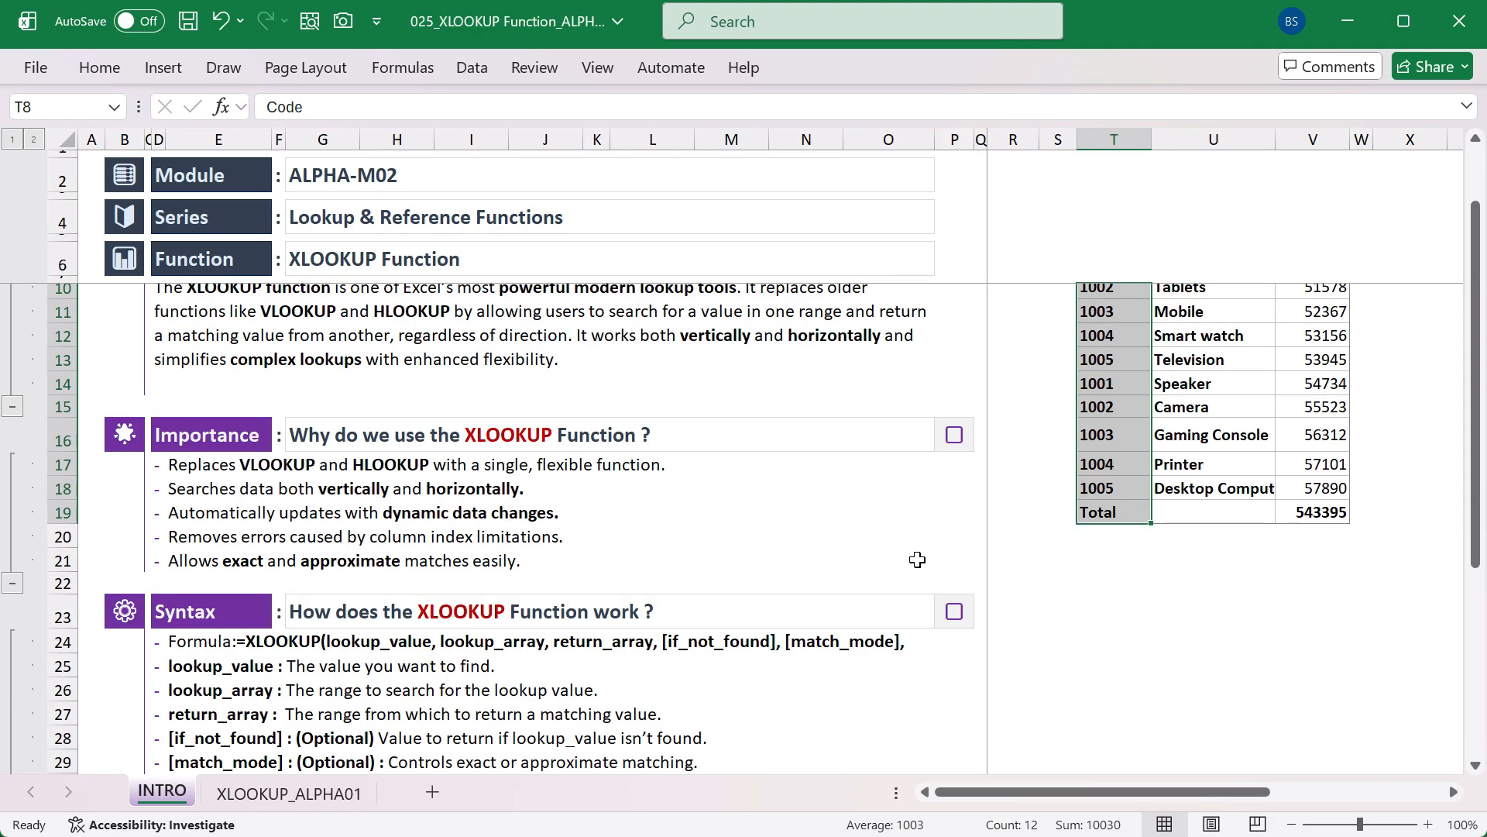
pyautogui.scroll(1, 1098, 608)
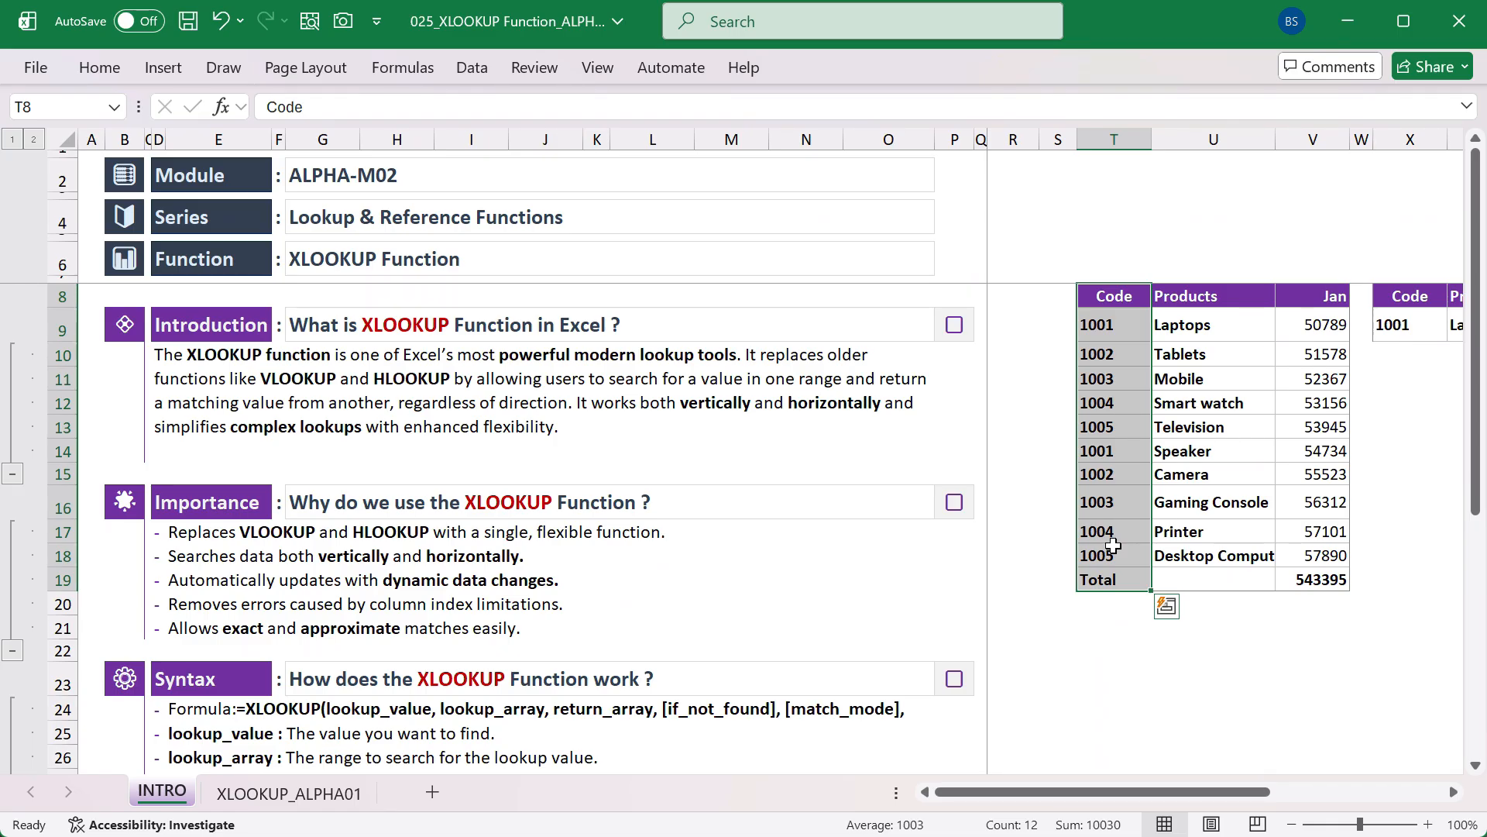
pyautogui.scroll(-1, 1100, 546)
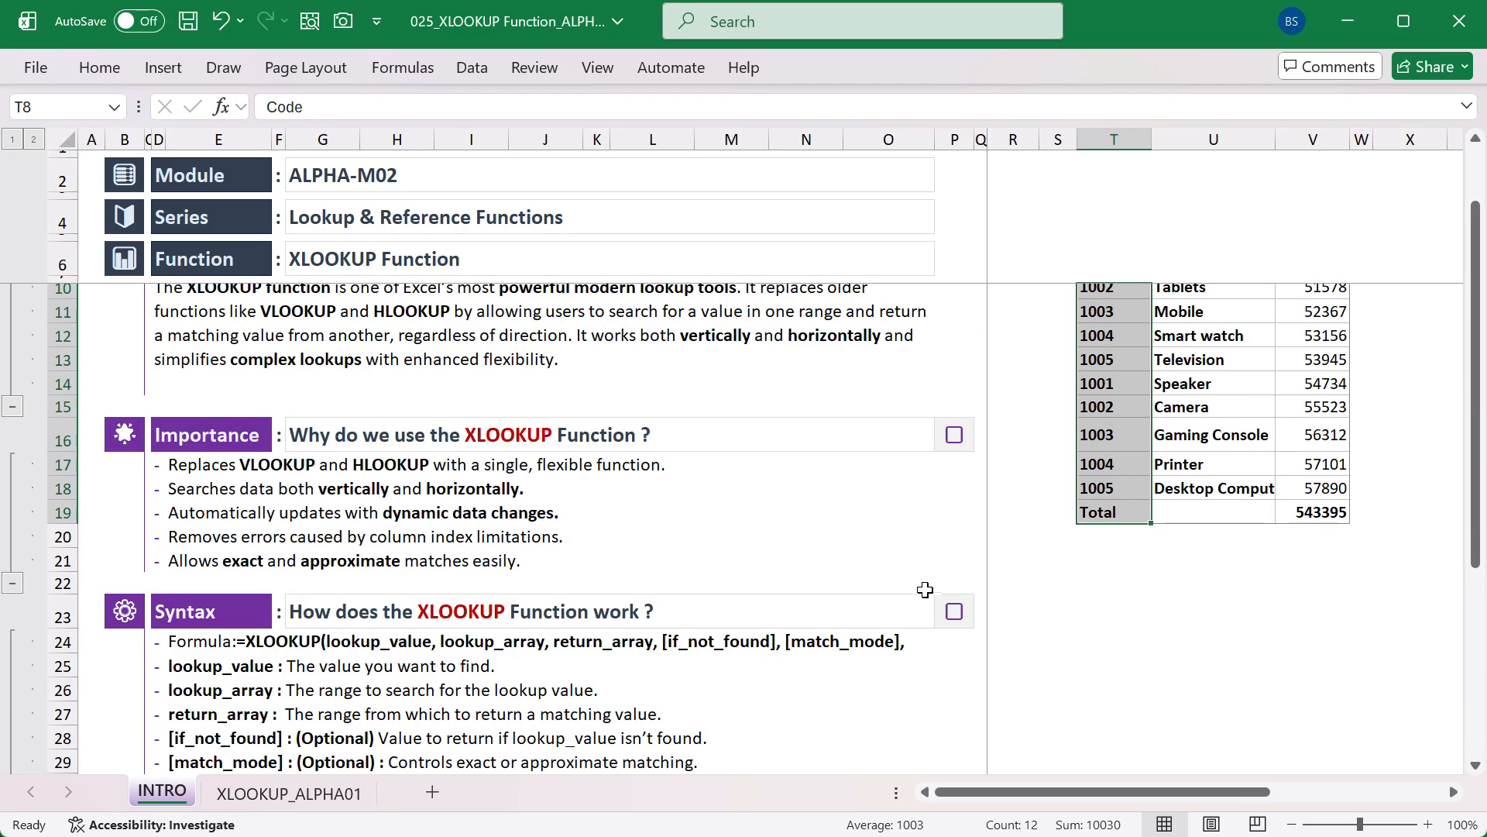
pyautogui.scroll(1, 1127, 488)
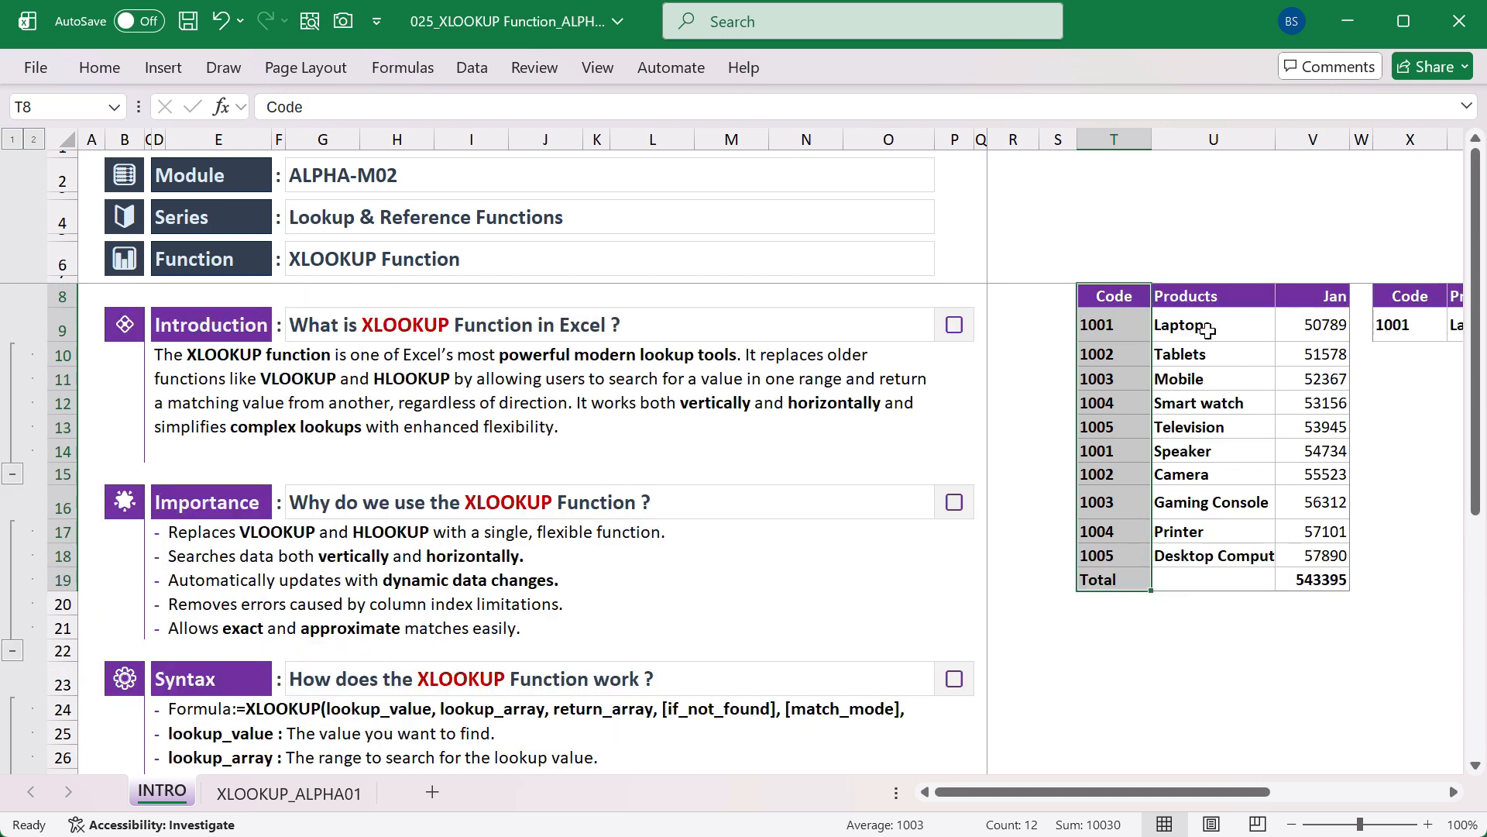
# Select the Products column through Desktop Computer, the first code 1001, the Laptops to Gaming Console names, and the neighbouring table's code 1001
pyautogui.moveTo(1214, 297); pyautogui.dragTo(1235, 546)
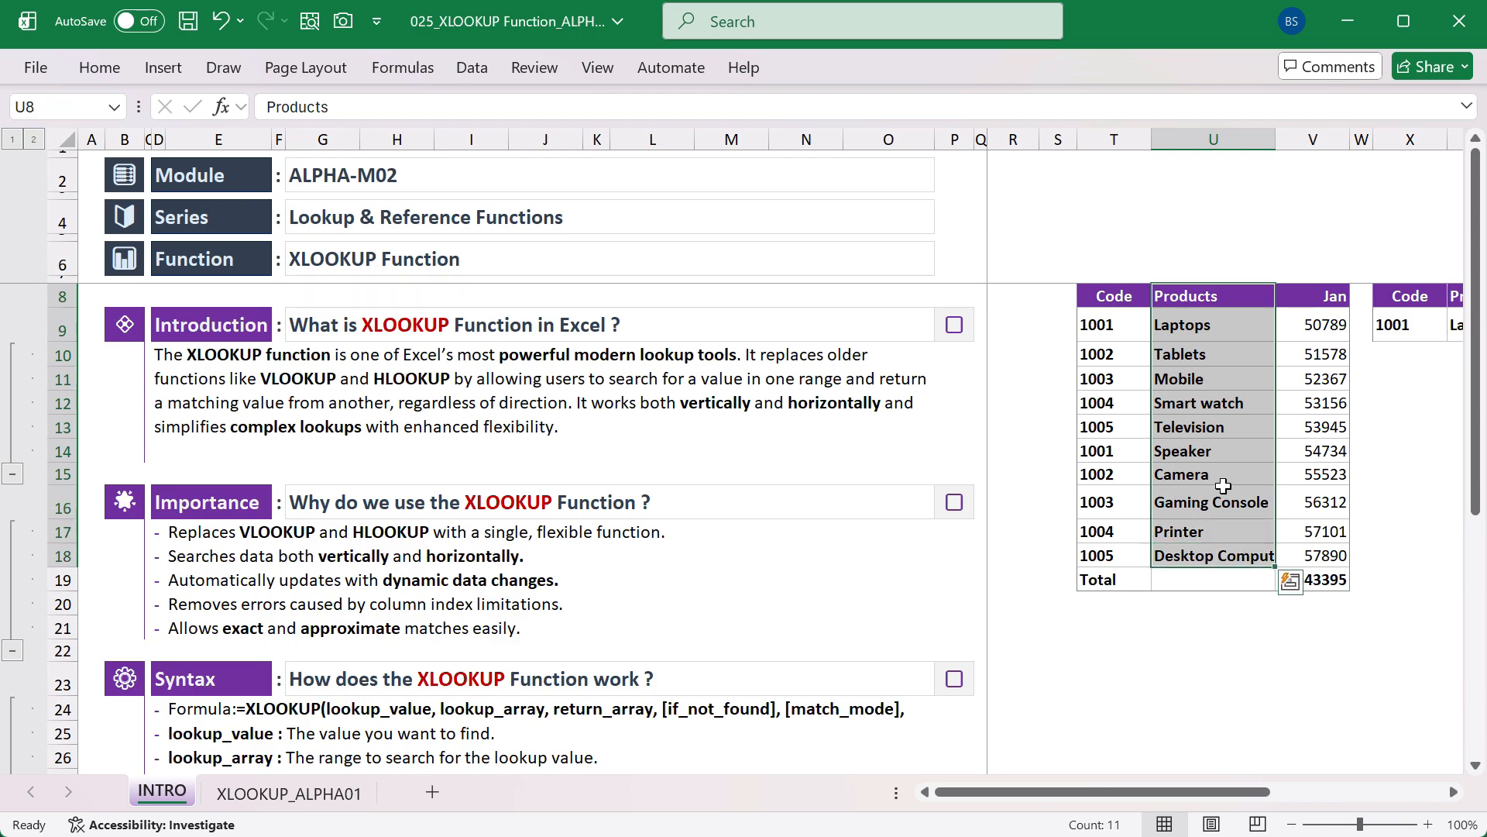
pyautogui.click(1112, 329)
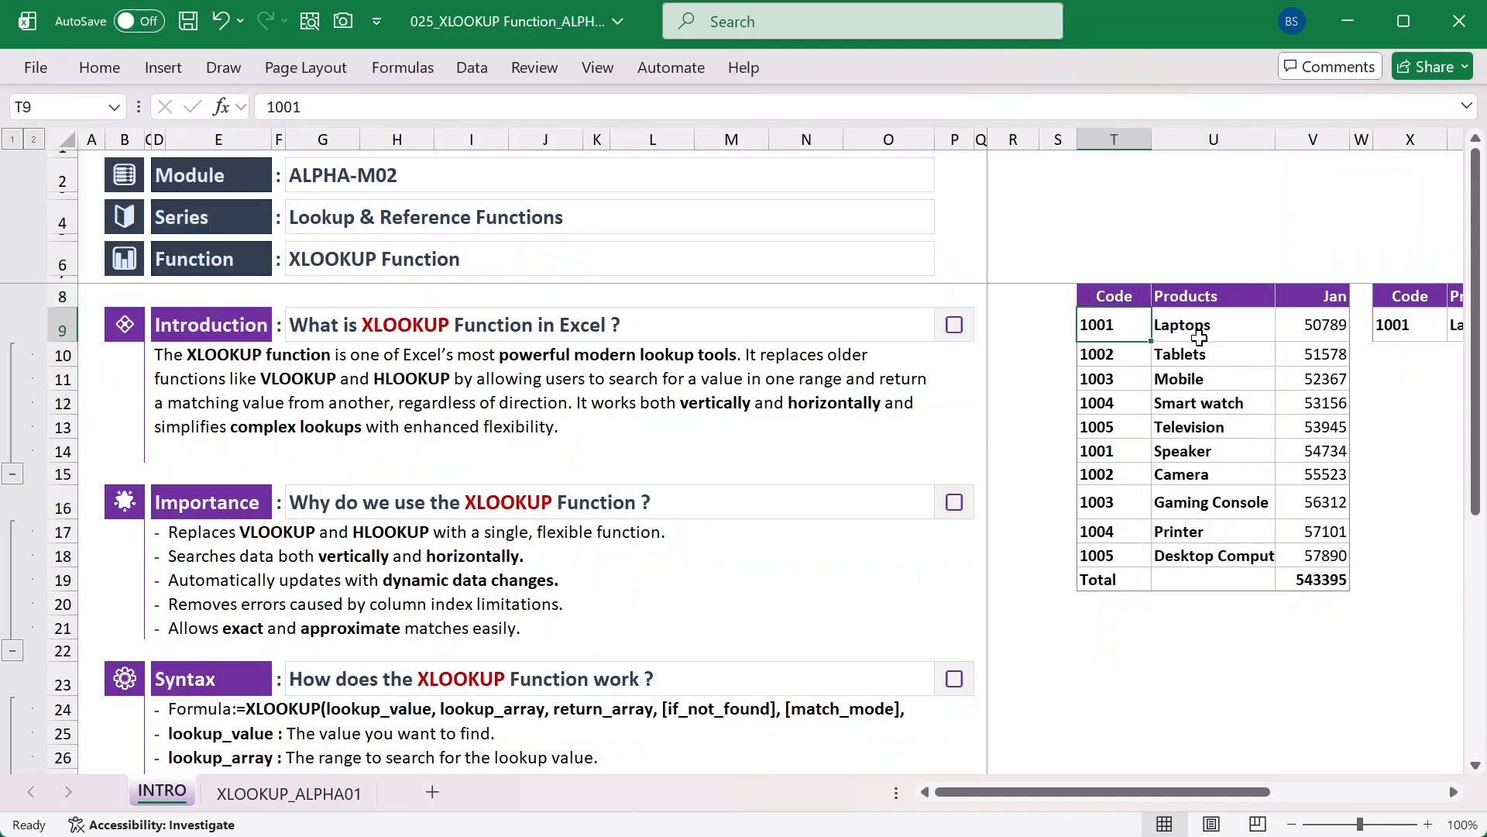
pyautogui.moveTo(1199, 336); pyautogui.dragTo(1189, 503)
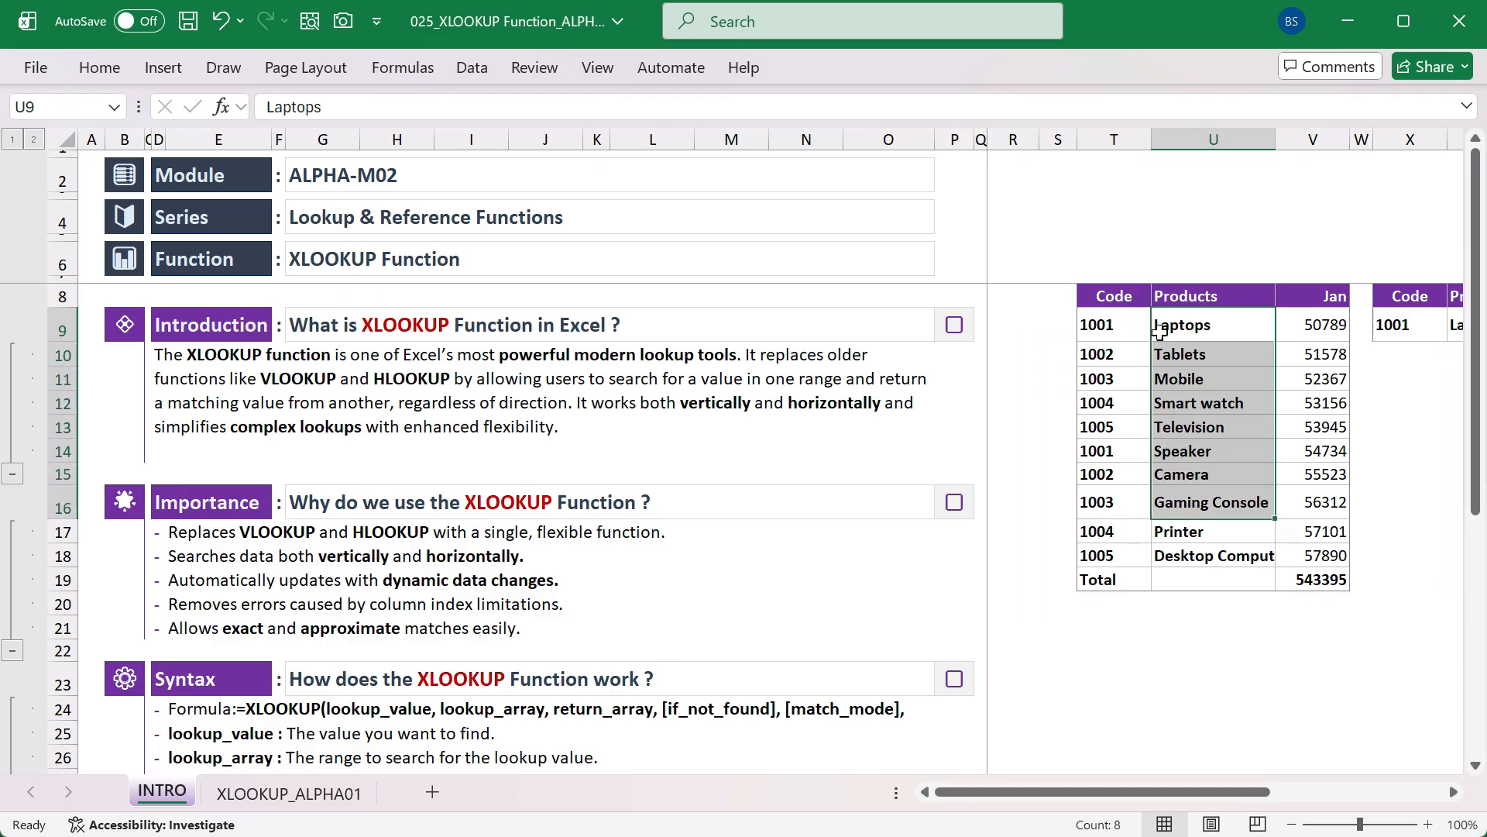
pyautogui.click(1406, 325)
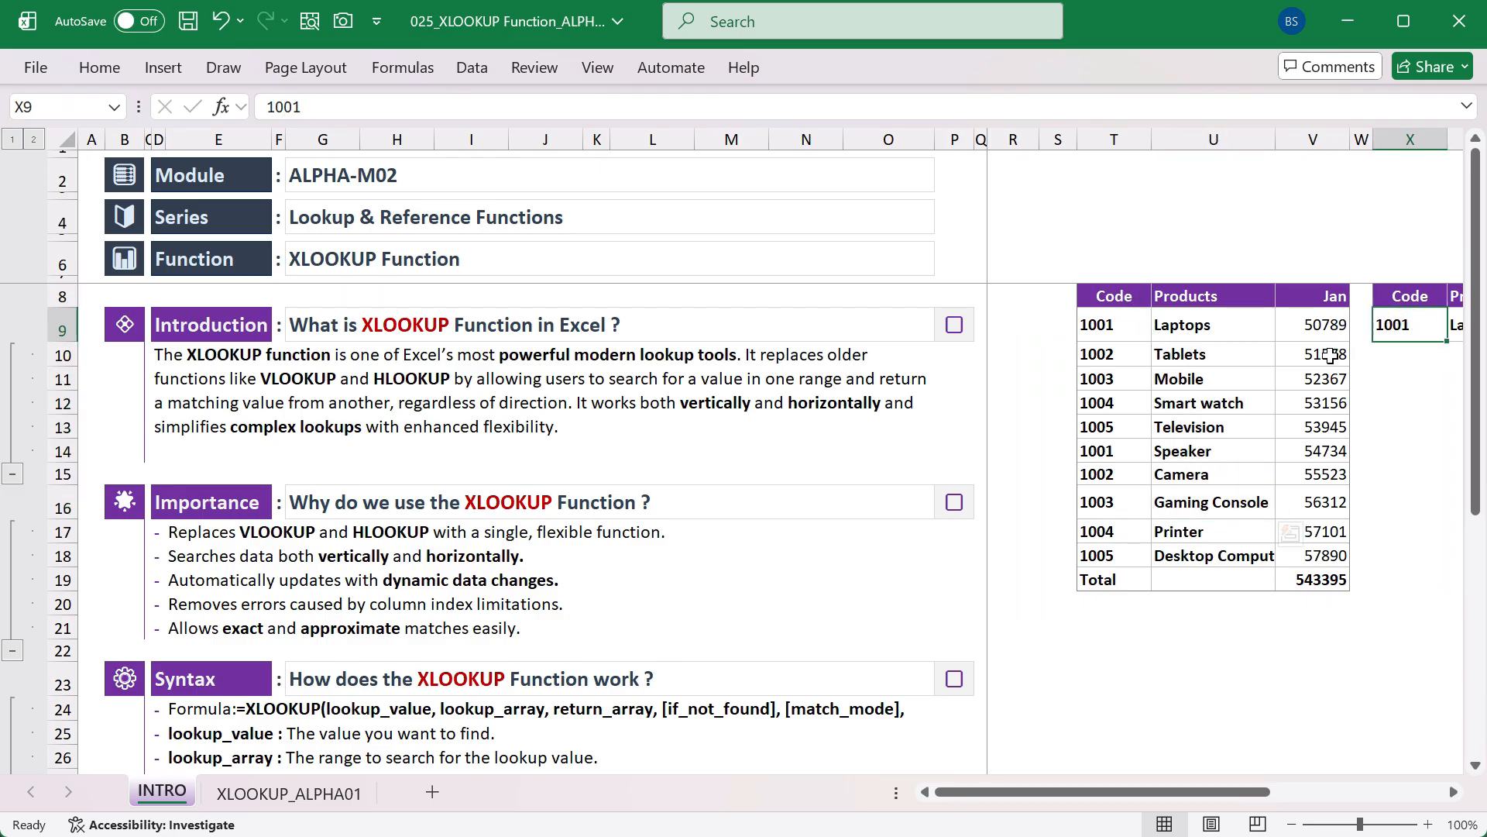
# Select the Code column from its header to below the Total row, its first code 1001, and the Products column in the same way
pyautogui.click(1111, 295)
pyautogui.moveTo(1111, 294); pyautogui.dragTo(1096, 687)
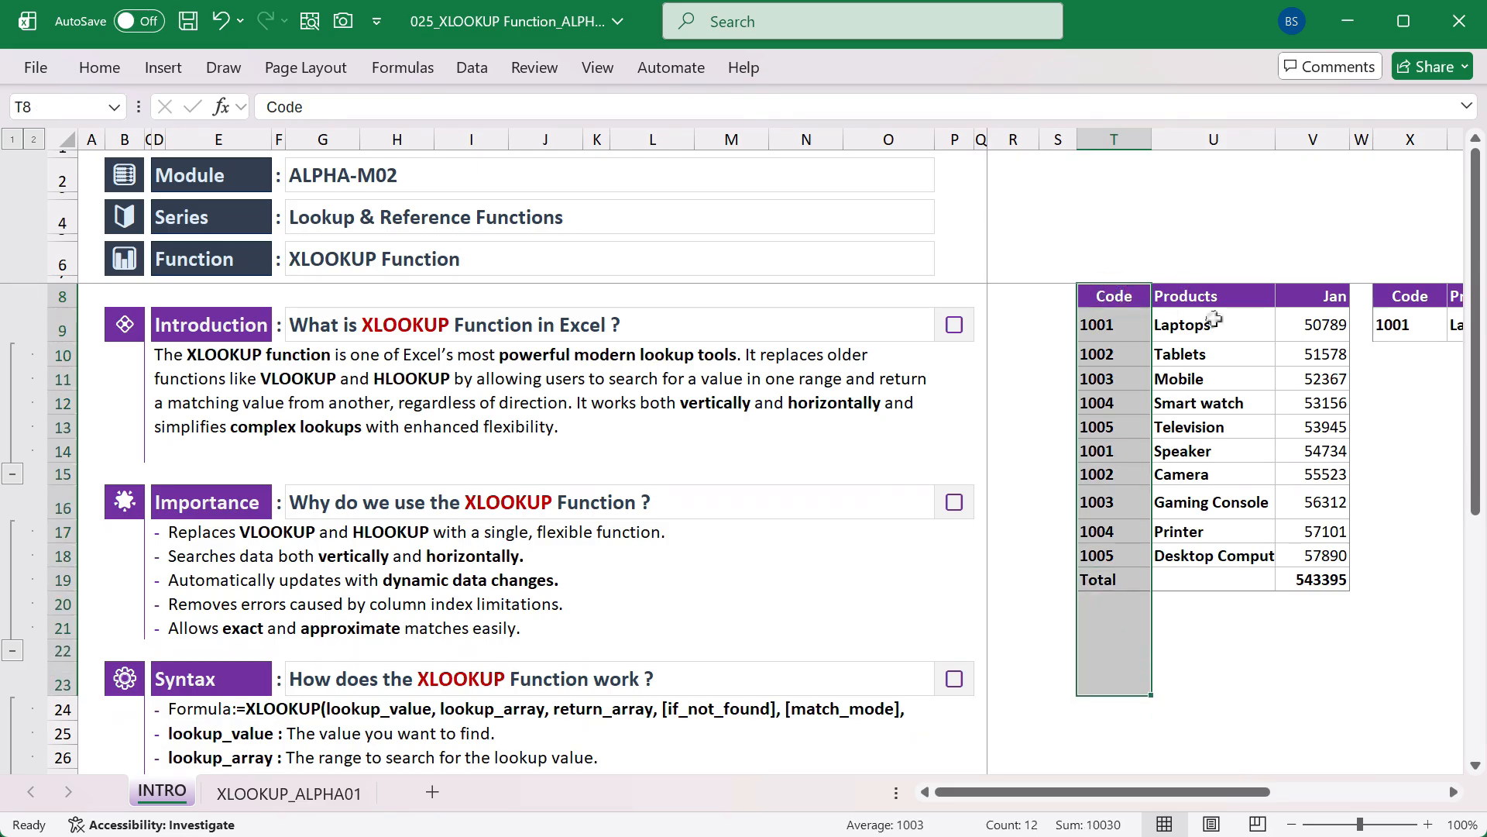
pyautogui.click(1104, 325)
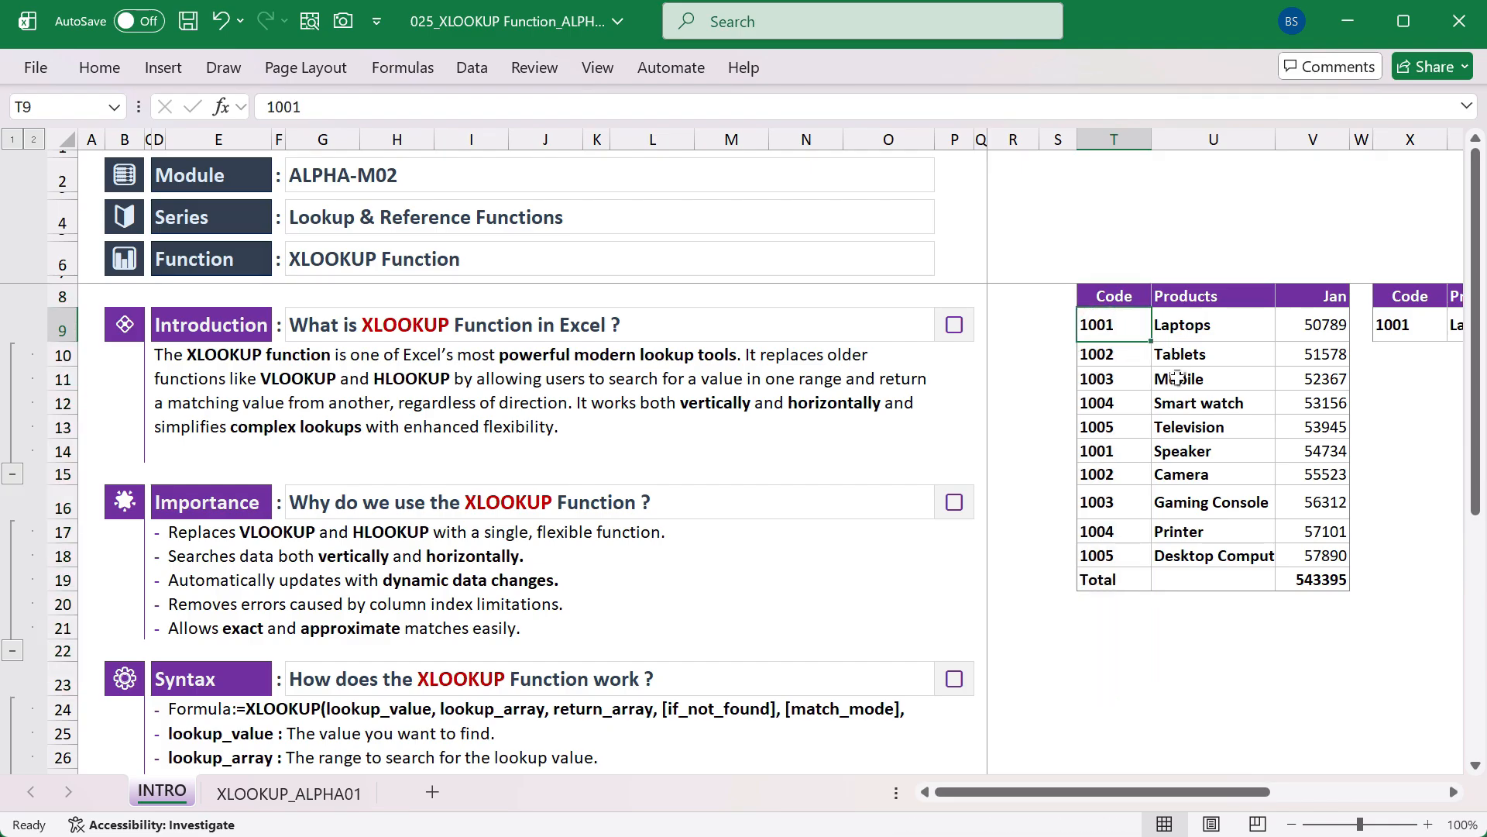
pyautogui.moveTo(1185, 298); pyautogui.dragTo(1206, 622)
pyautogui.moveTo(1186, 296); pyautogui.dragTo(1191, 612)
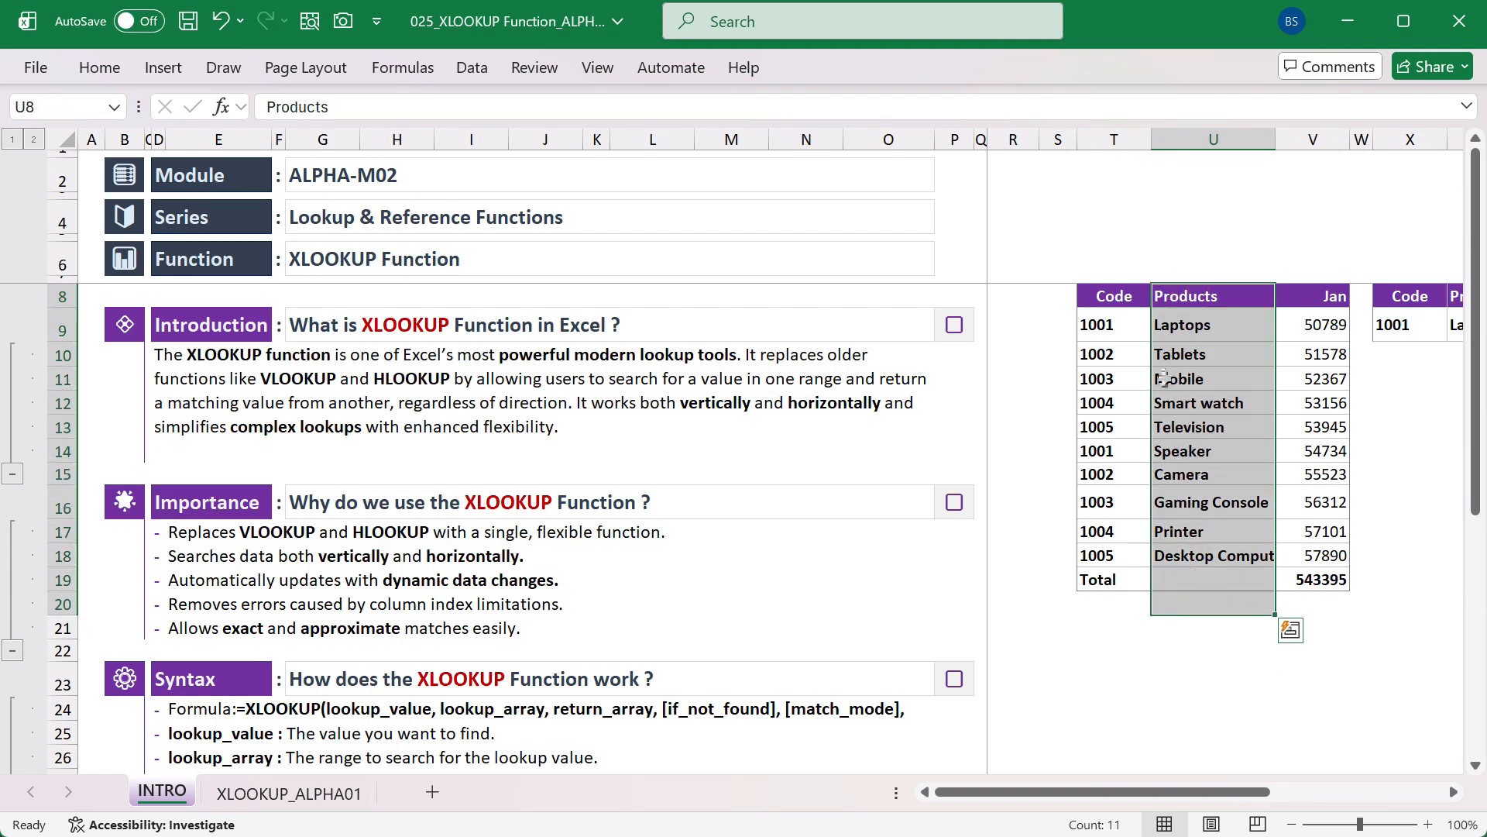
# Select the code 1001 together with its product name Laptops in the product table as a matching pair
pyautogui.moveTo(1113, 326); pyautogui.dragTo(1182, 314)
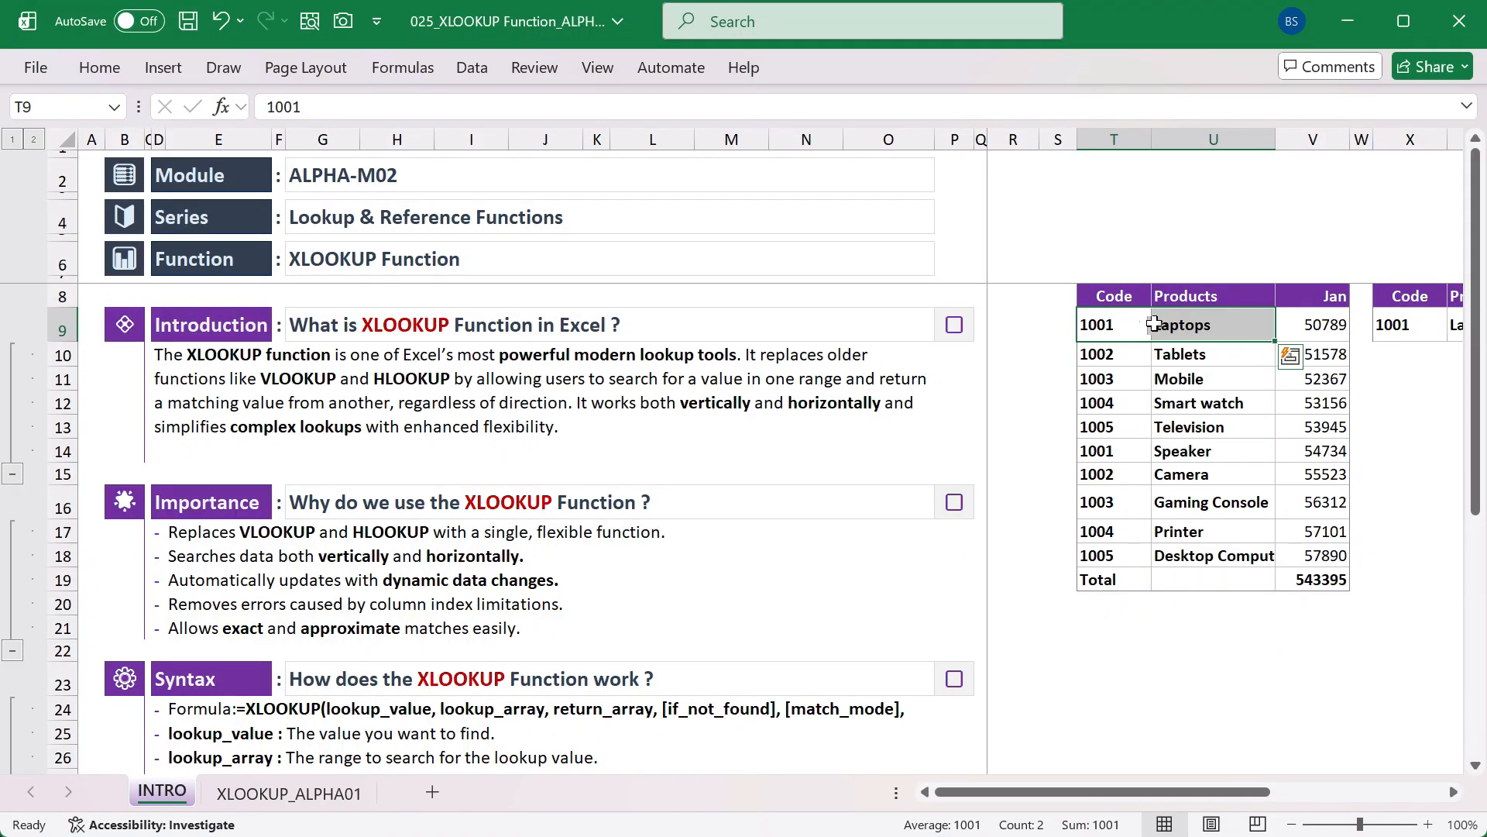
pyautogui.click(1110, 326)
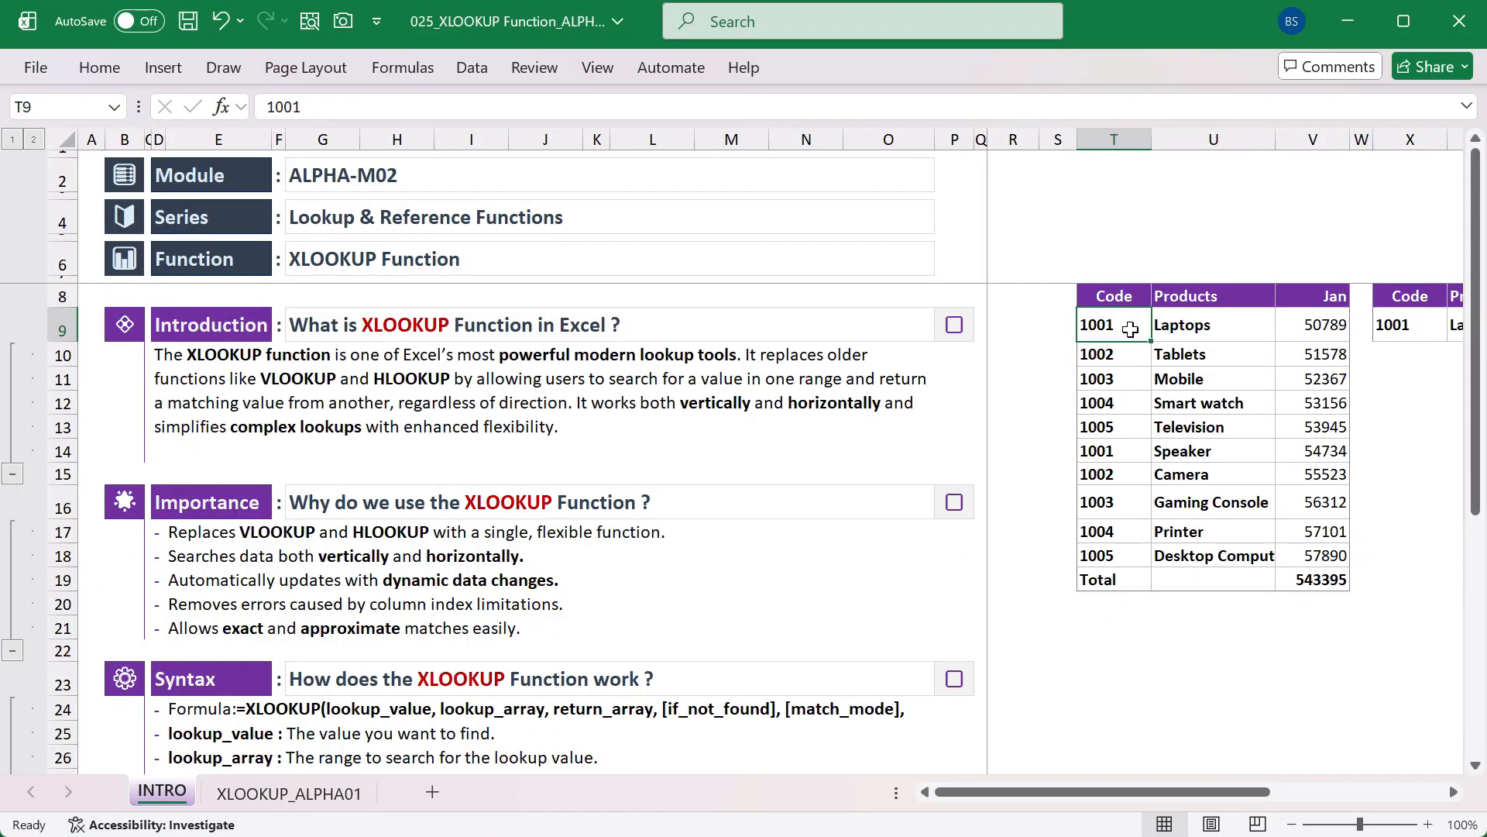
pyautogui.moveTo(1131, 329); pyautogui.dragTo(1208, 330)
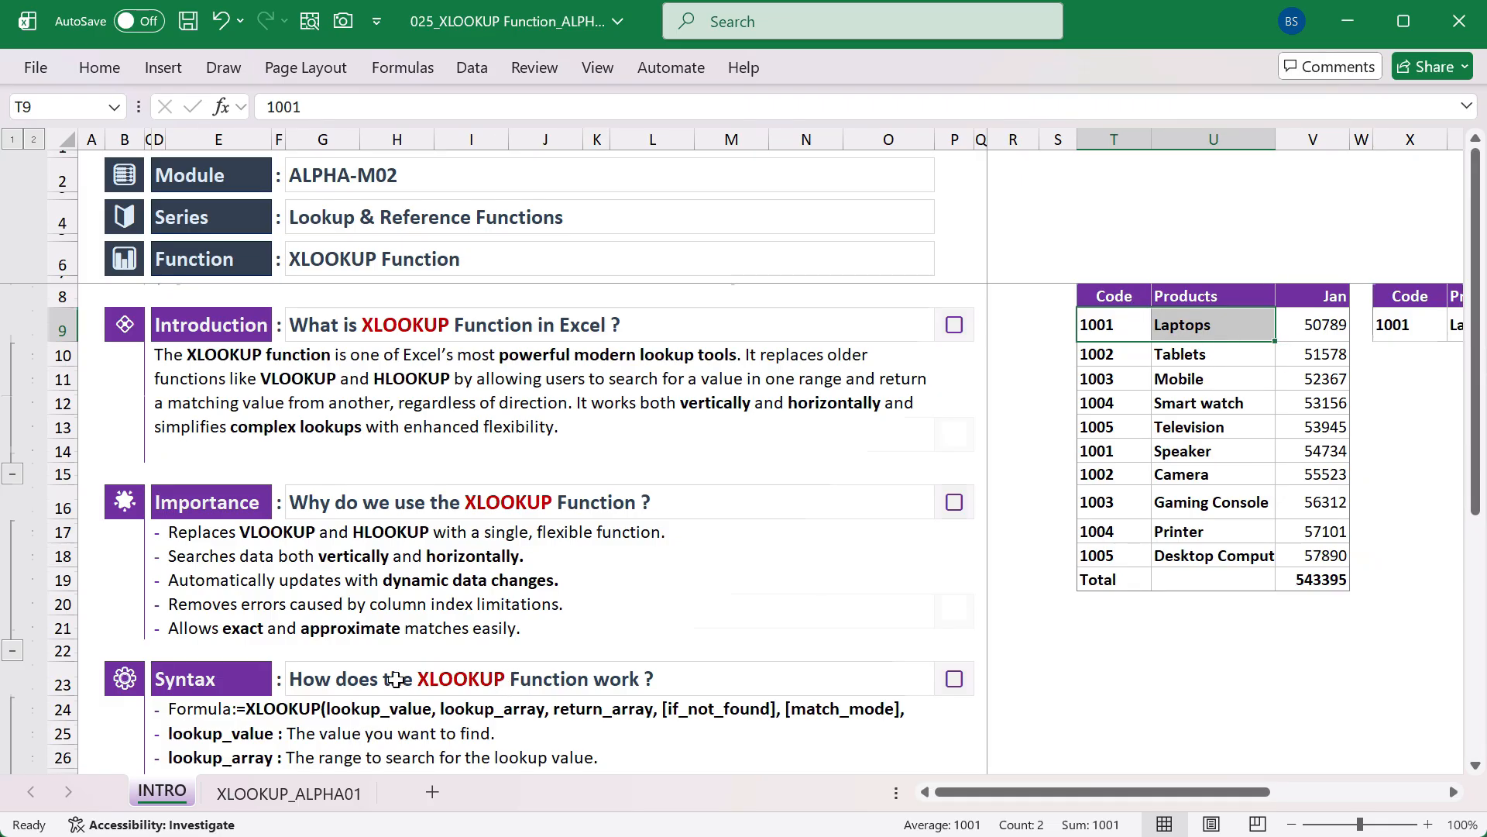
# Go through the optional [if_not_found], [match_mode] and [search_mode] lines of the Syntax section and return to [if_not_found]
pyautogui.scroll(-1, 333, 686)
pyautogui.click(215, 736)
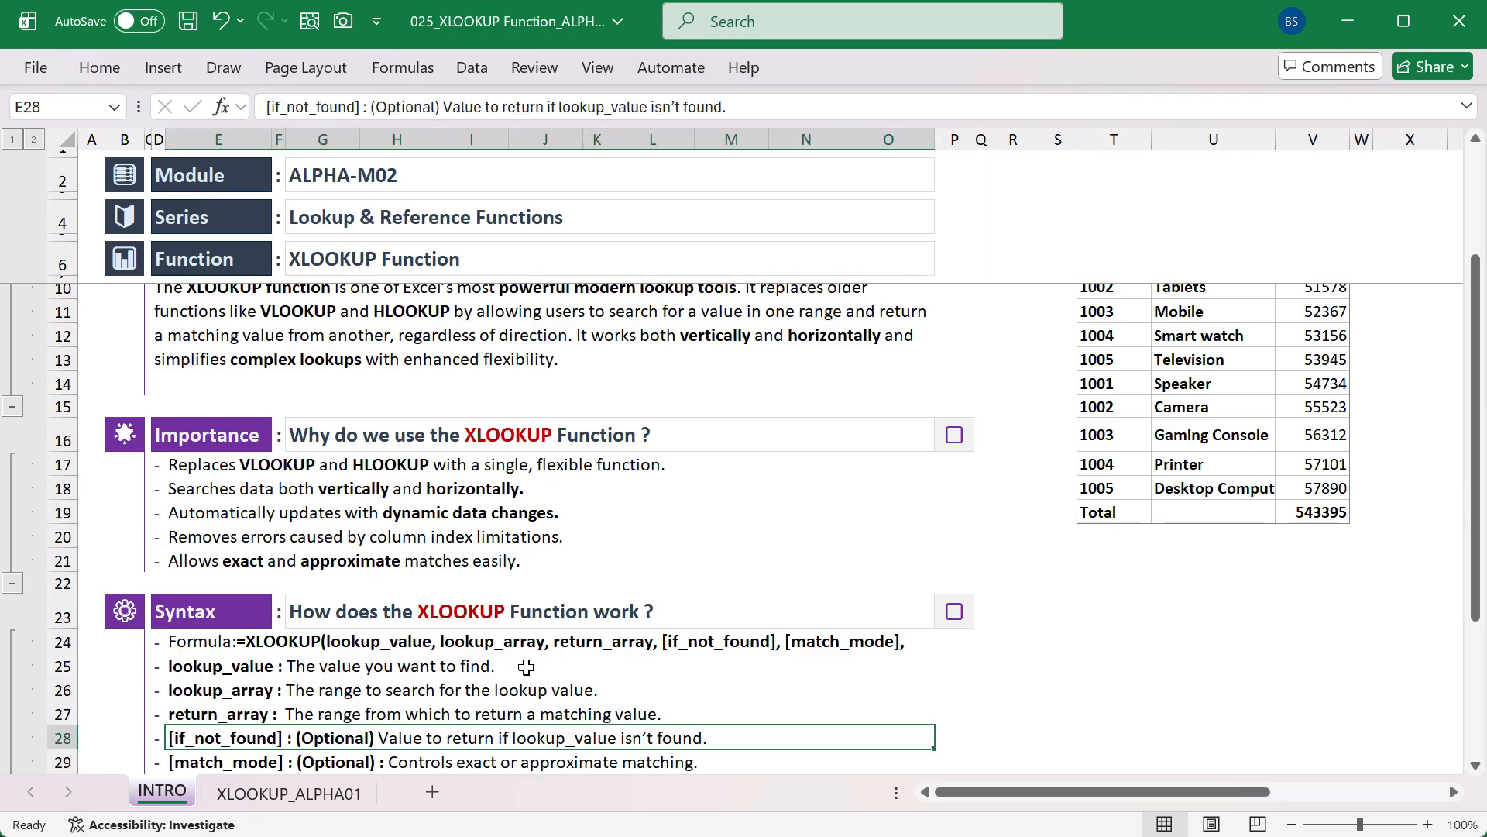
pyautogui.press('Down')
pyautogui.press('Down')
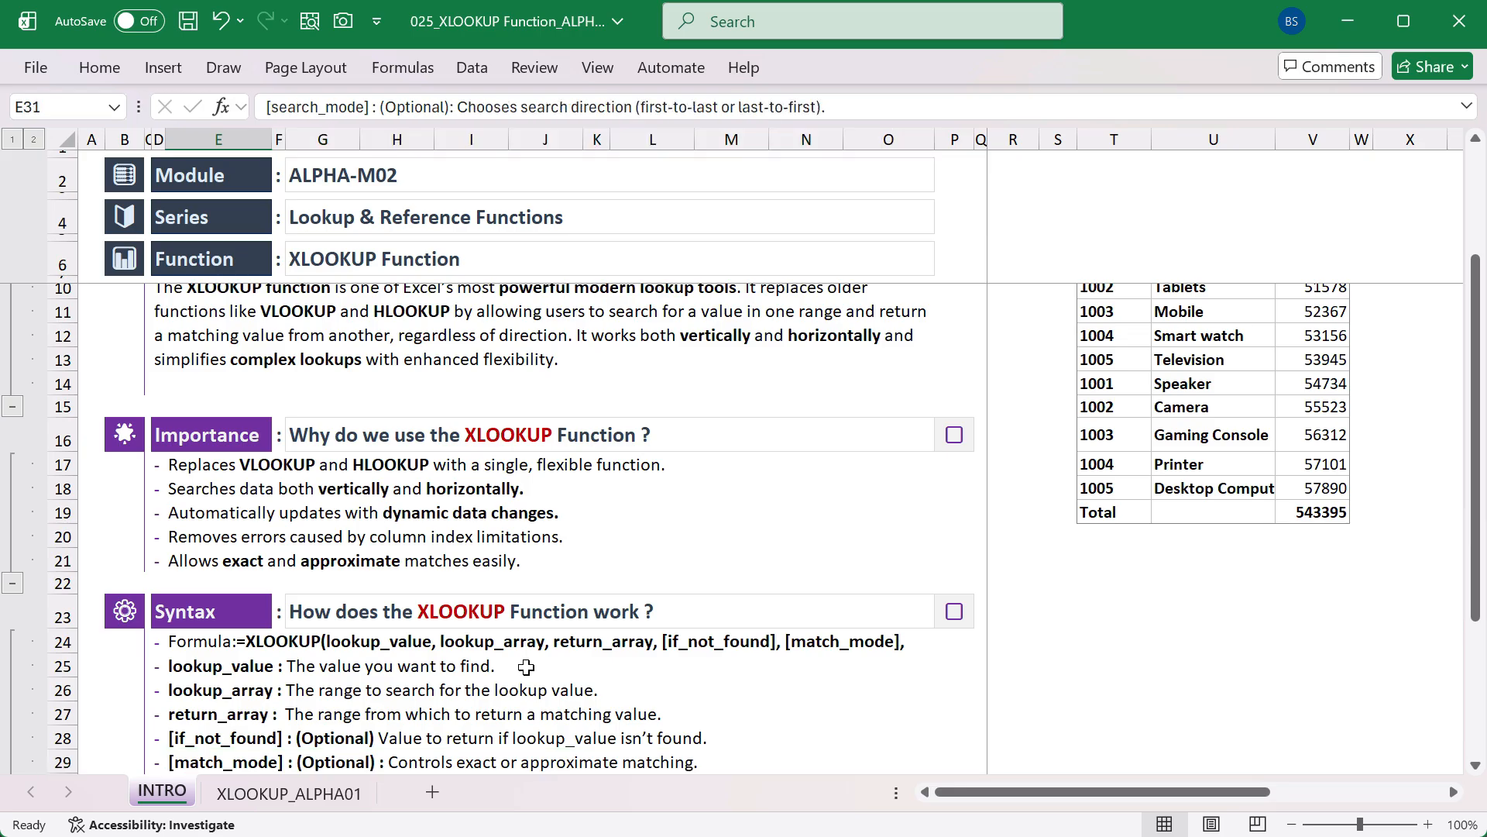
pyautogui.press('Down')
pyautogui.press('Down')
pyautogui.press('Up')
pyautogui.press('Up')
pyautogui.press('Up')
pyautogui.press('Up')
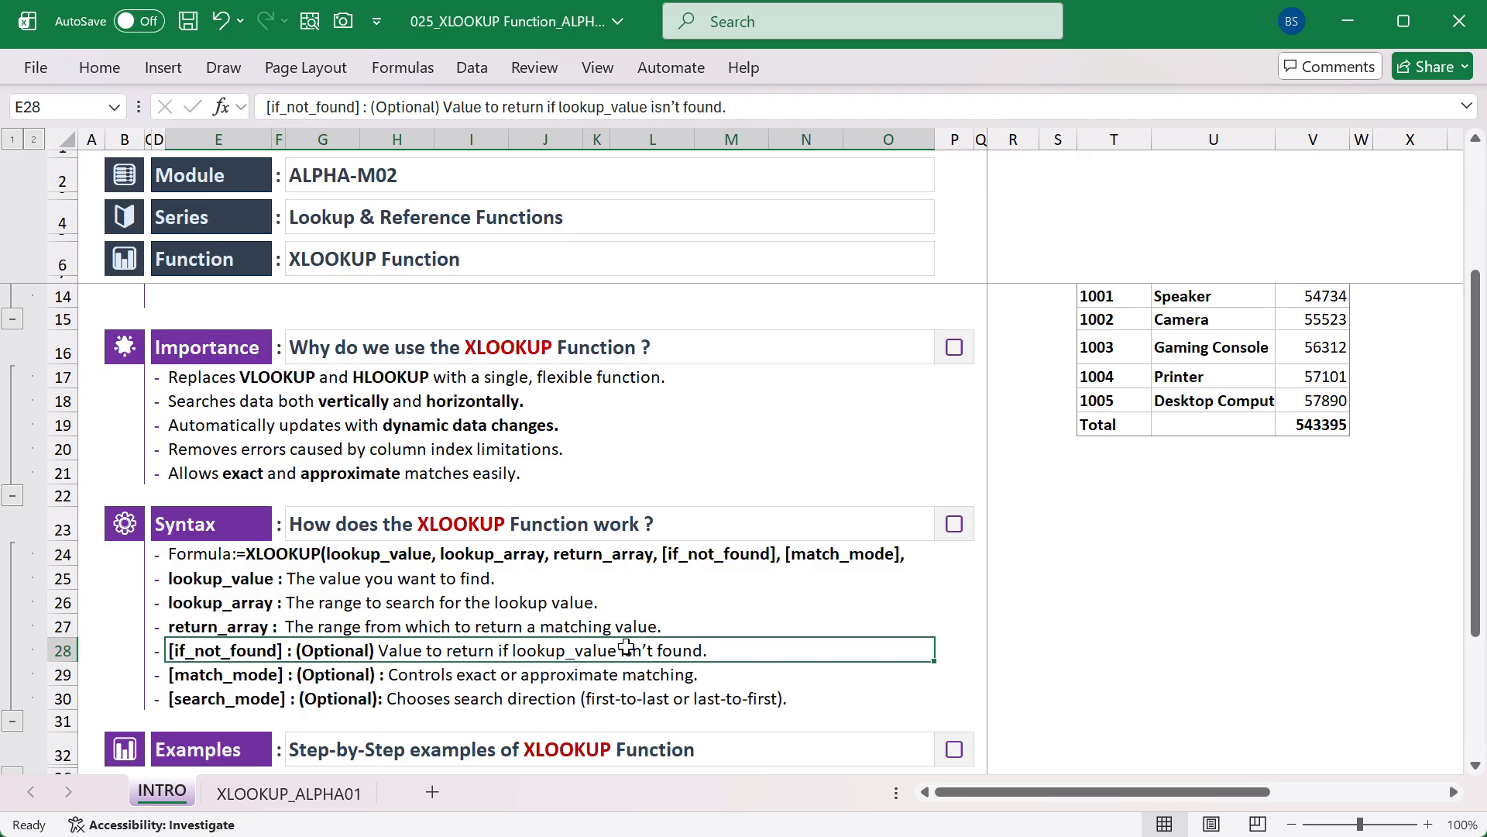
# Select the [match_mode] line of the Syntax section, followed by the [search_mode] line
pyautogui.click(499, 676)
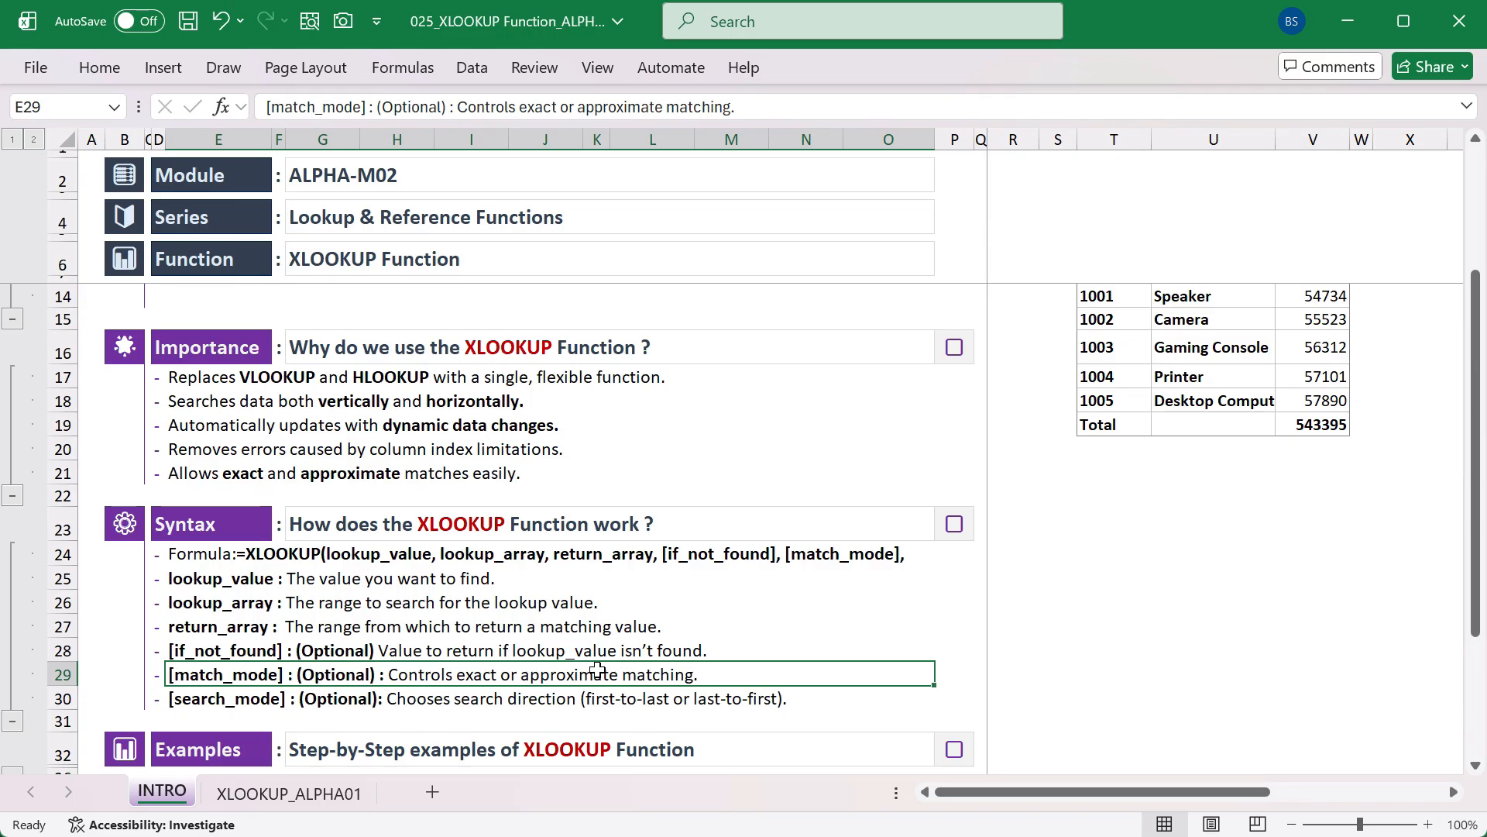
pyautogui.click(220, 698)
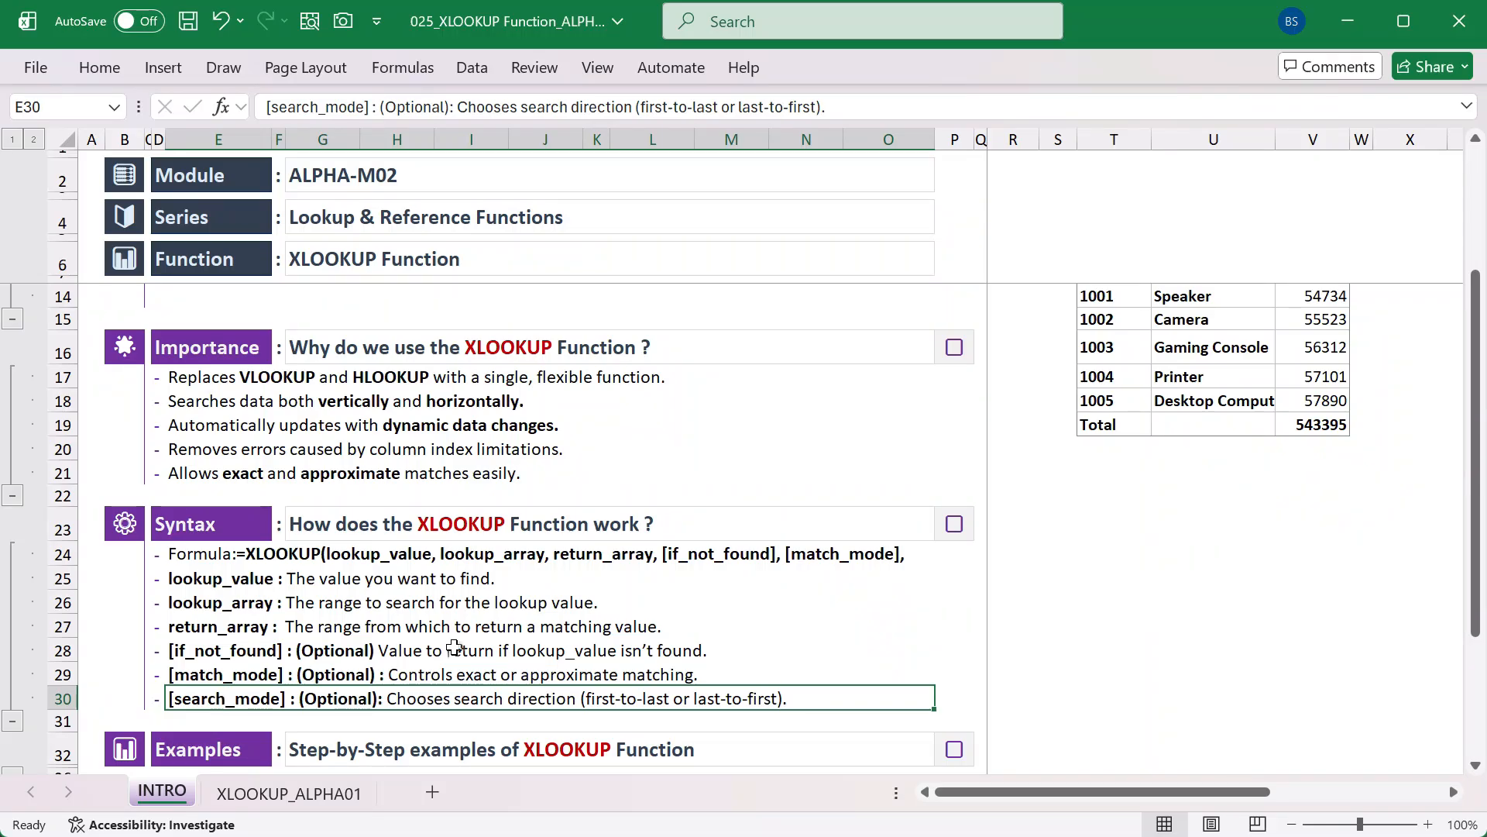
pyautogui.scroll(-1, 485, 625)
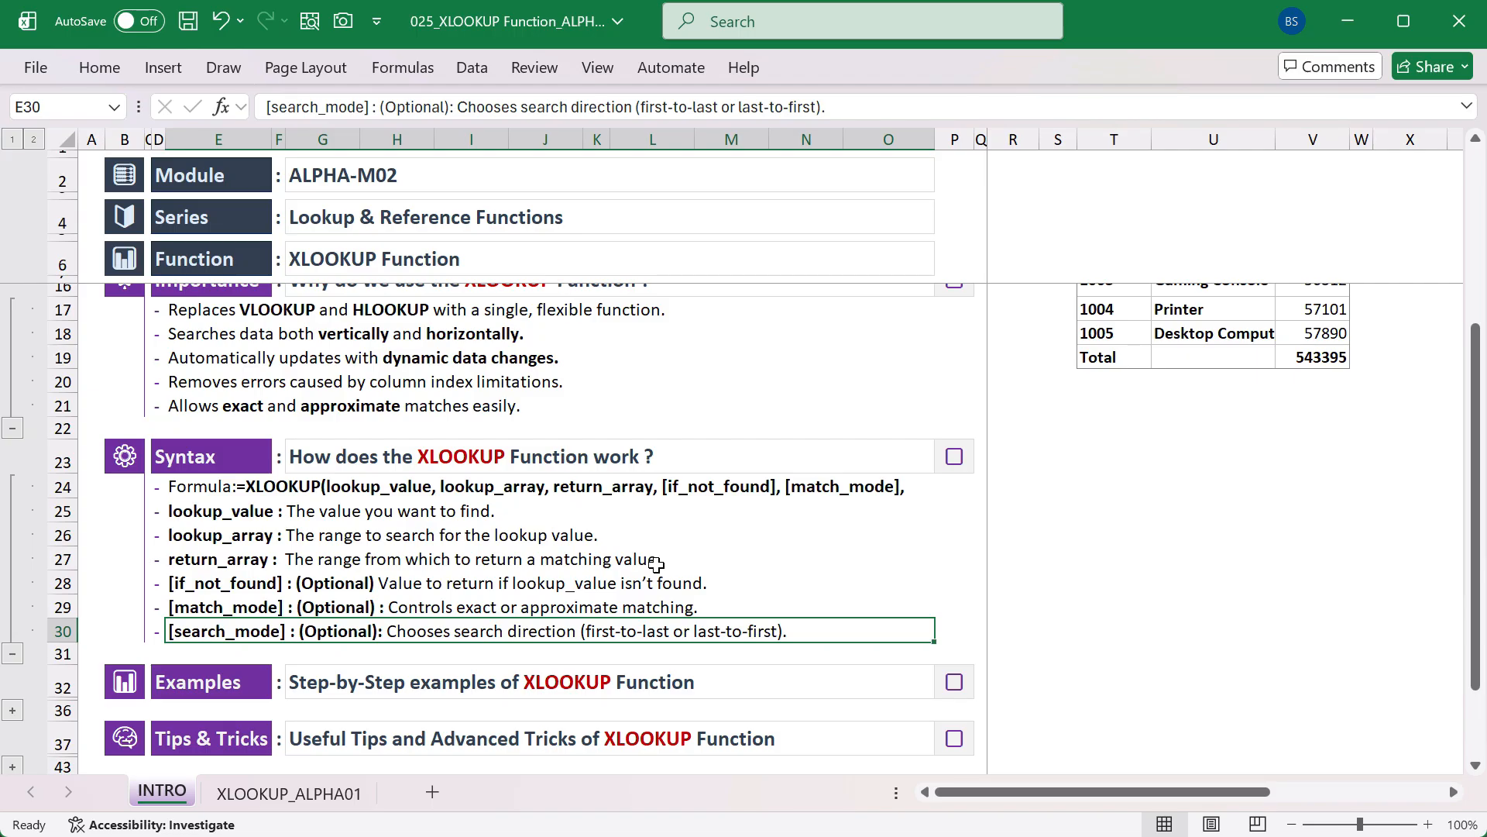
# Select all Syntax lines from the formula to [search_mode], followed by only the lookup_value, lookup_array and return_array lines
pyautogui.moveTo(183, 487); pyautogui.dragTo(242, 632)
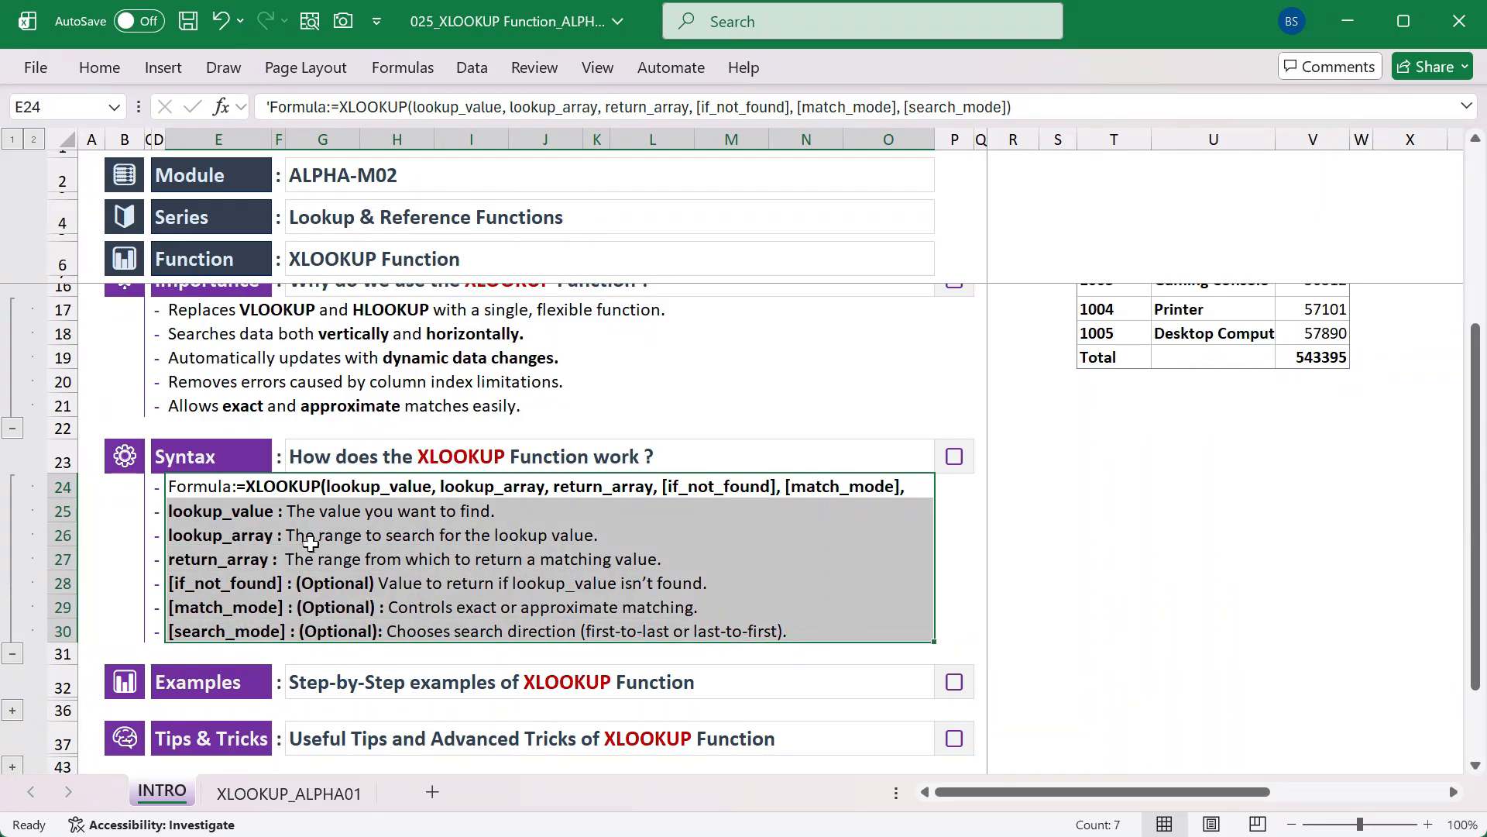
pyautogui.moveTo(259, 512); pyautogui.dragTo(276, 559)
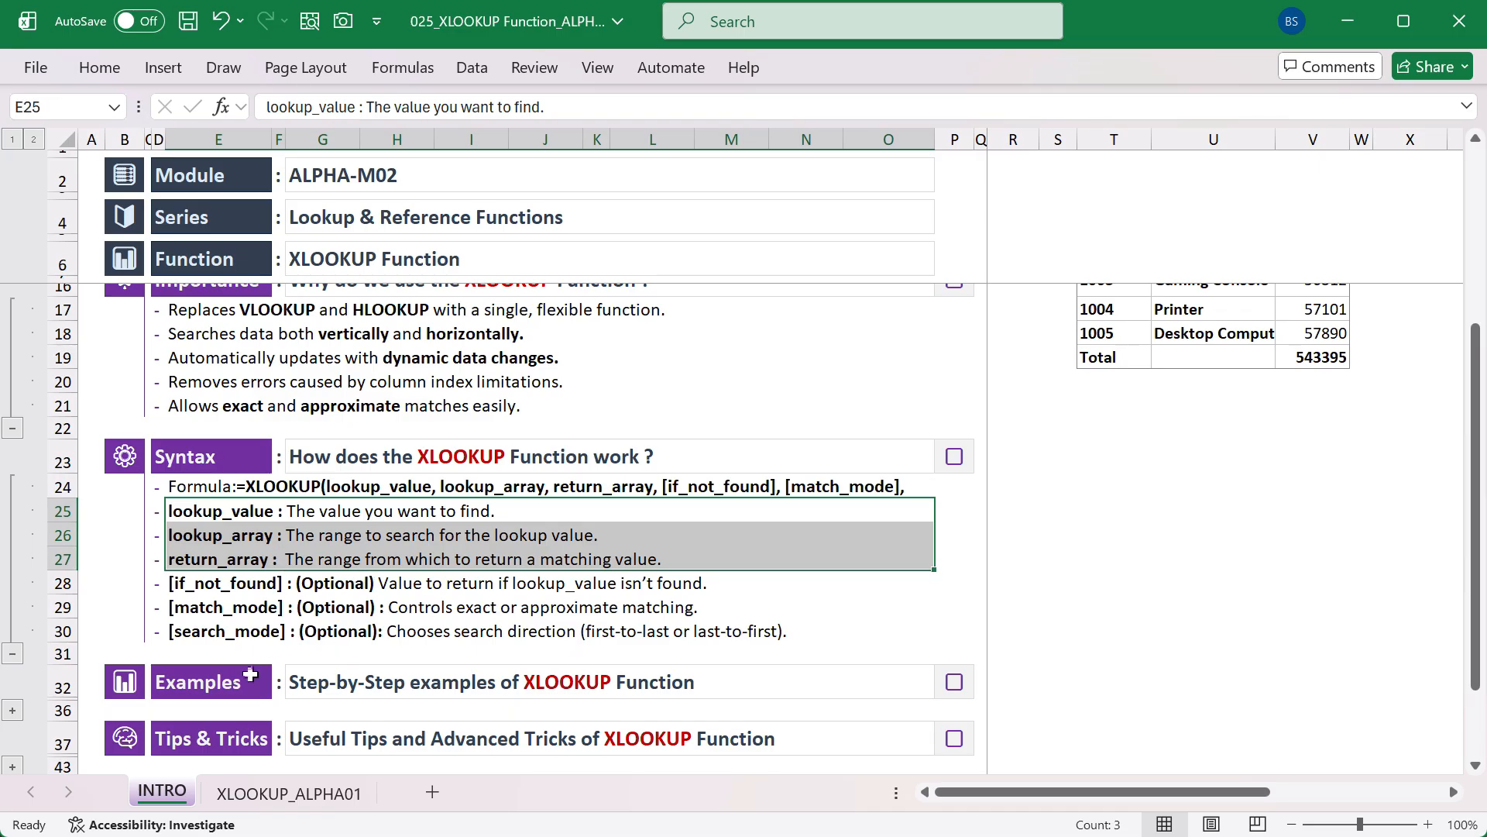
pyautogui.scroll(-1, 287, 639)
pyautogui.click(333, 579)
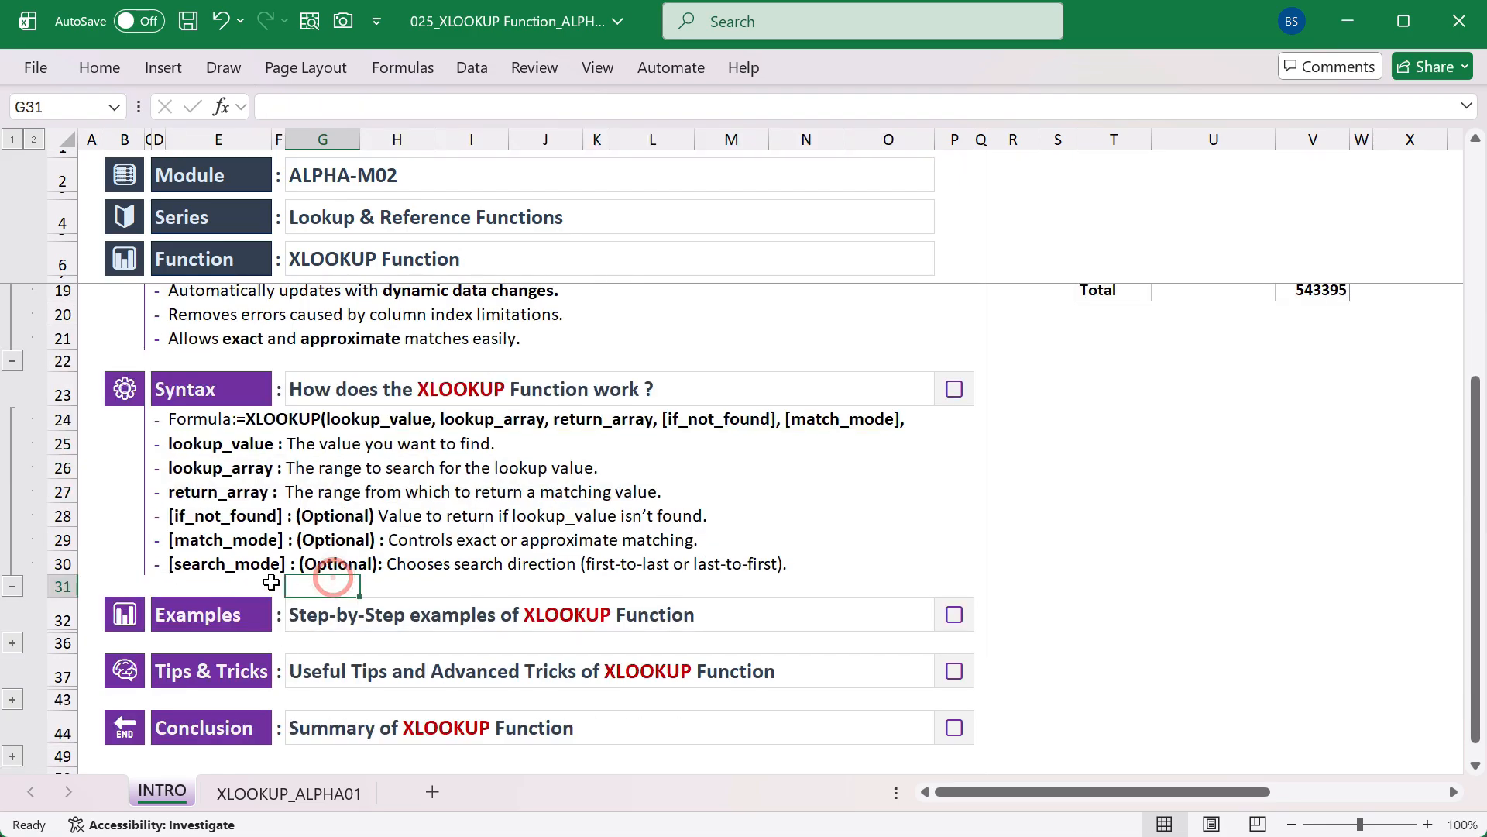
# Expand the Examples section and go through its three XLOOKUP scenarios
pyautogui.click(12, 643)
pyautogui.moveTo(341, 647); pyautogui.dragTo(361, 691)
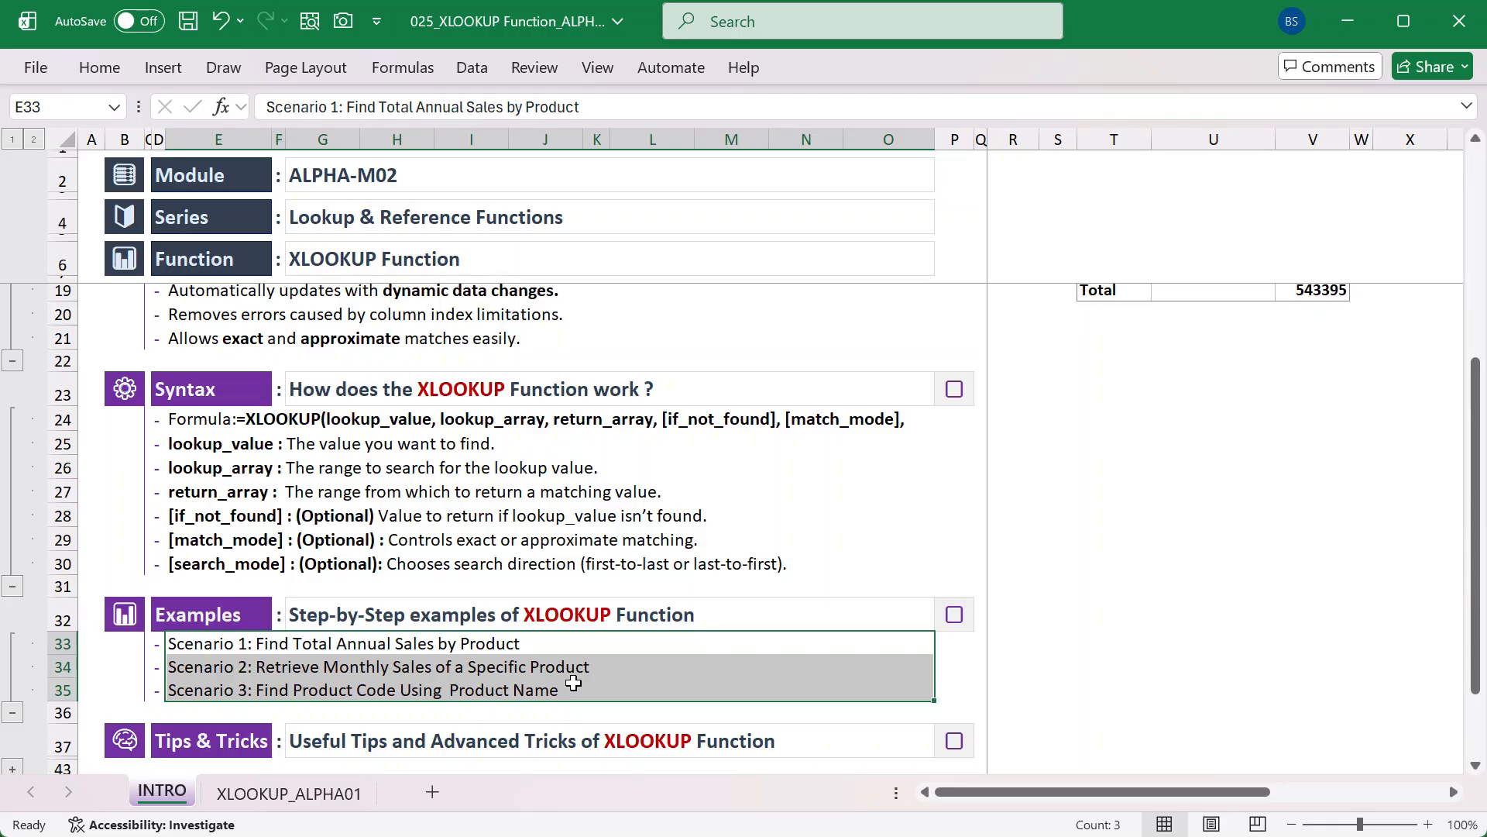
pyautogui.click(457, 667)
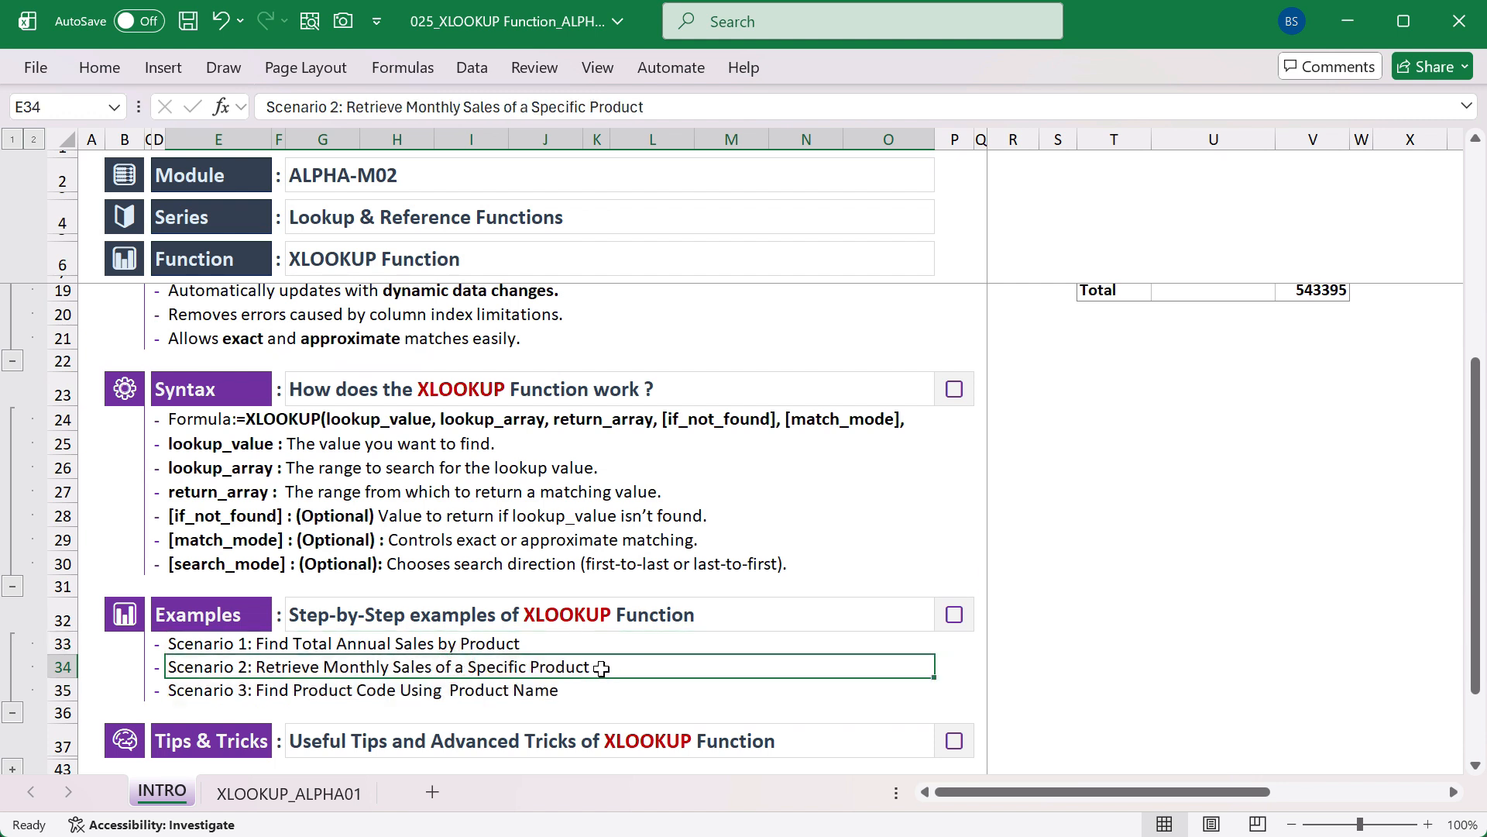
pyautogui.click(406, 694)
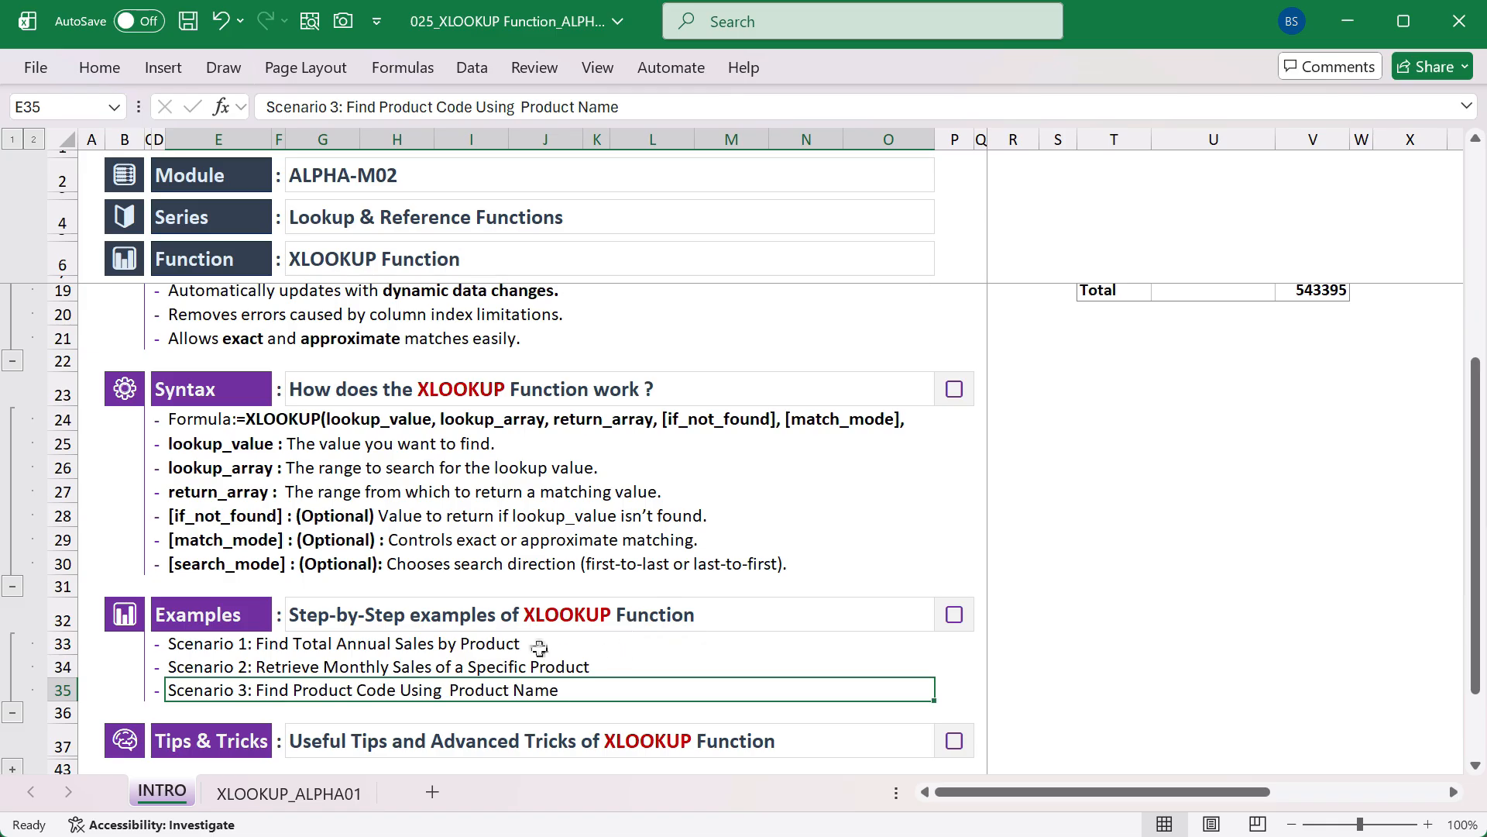
pyautogui.scroll(-1, 526, 682)
# Open the XLOOKUP_ALPHA01 sheet and select the whole sales table from the header through the Total row
pyautogui.click(332, 803)
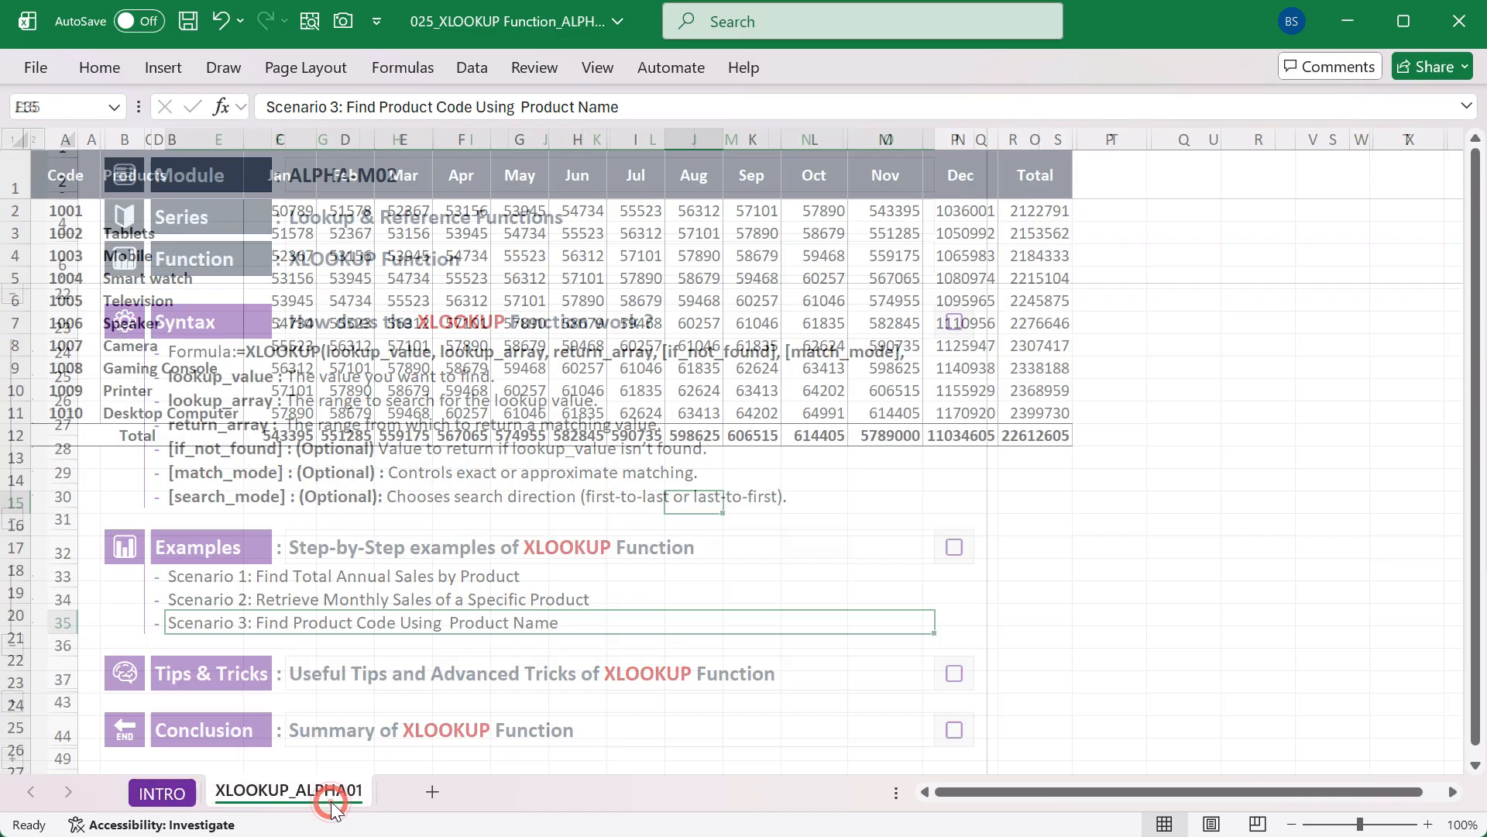
pyautogui.moveTo(40, 170); pyautogui.dragTo(1042, 437)
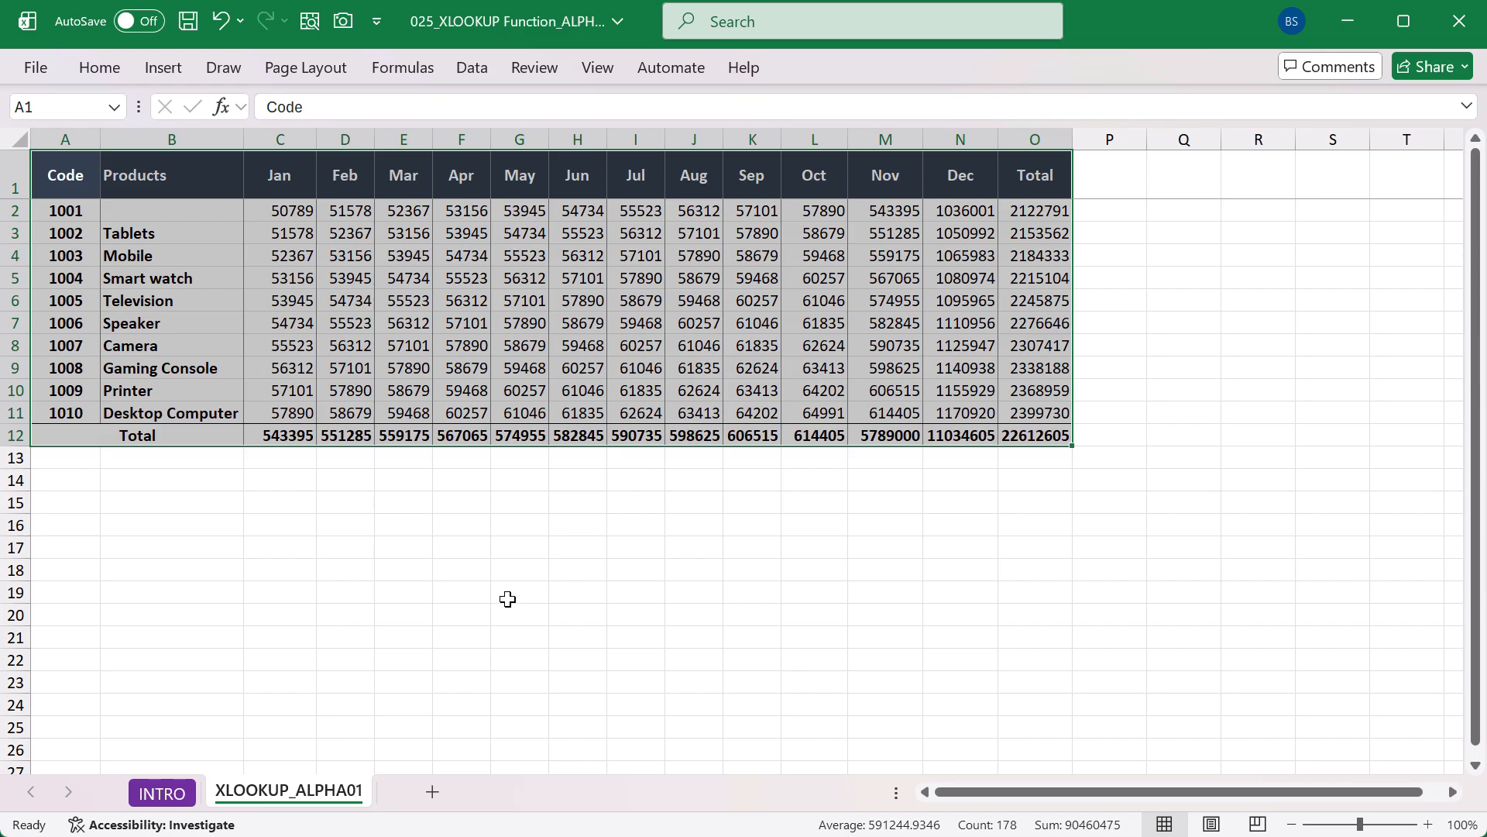
pyautogui.click(231, 263)
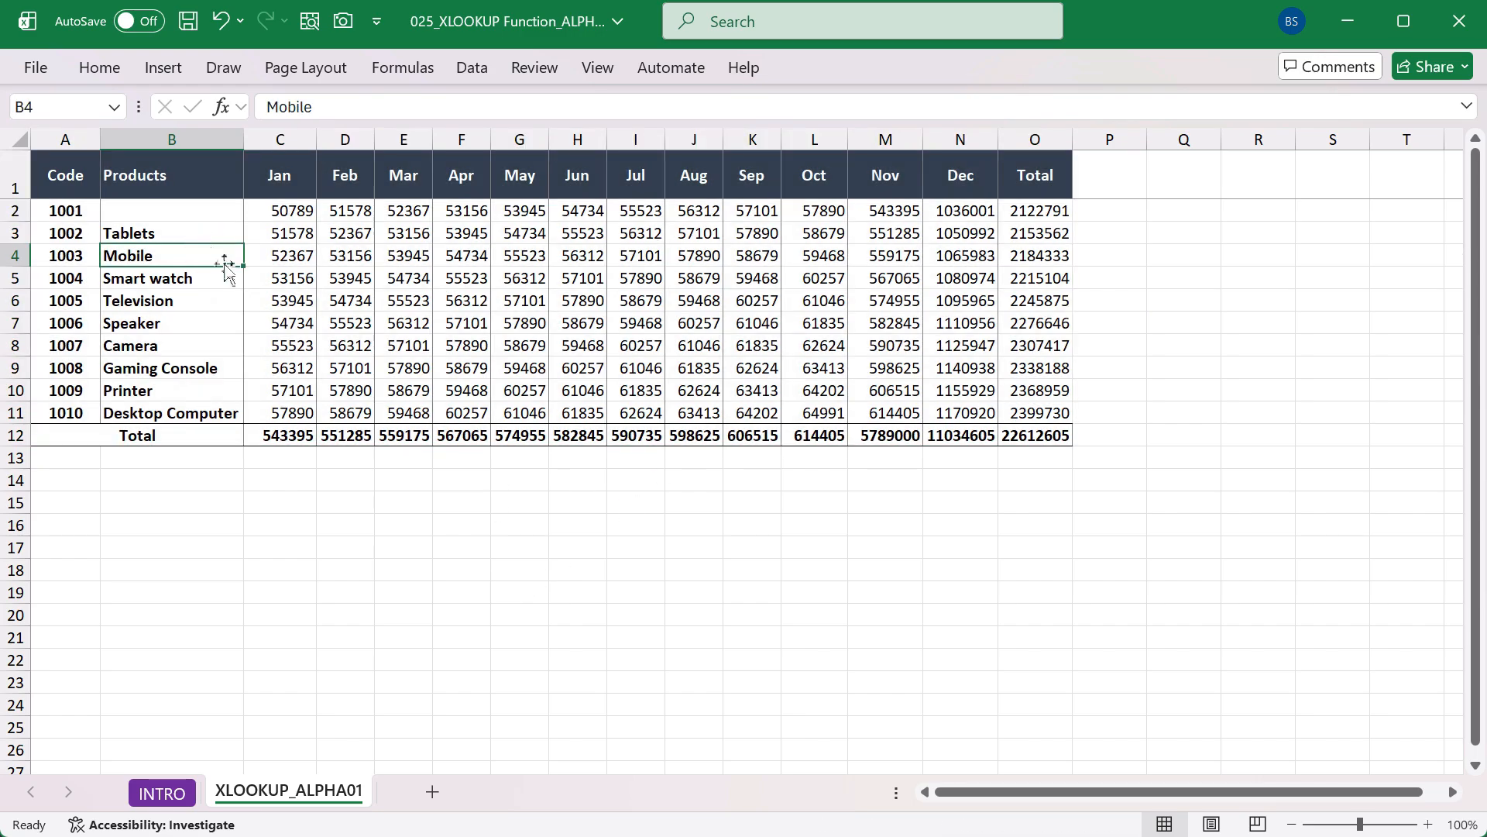
# Enter Laptops as the missing product name for code 1001 in cell B2
pyautogui.click(183, 216)
pyautogui.write('L')
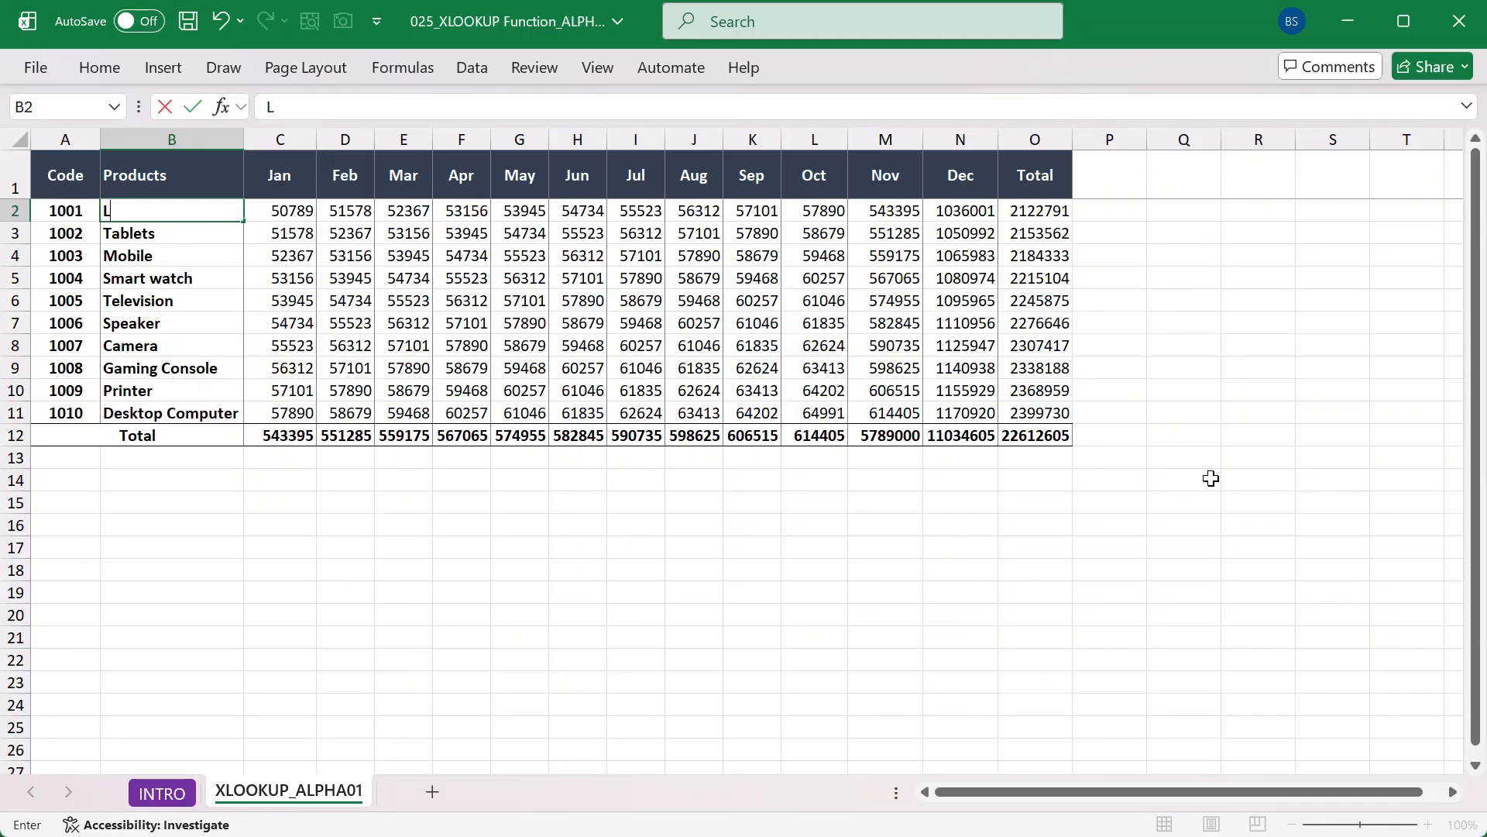
pyautogui.write('aptops')
pyautogui.press('Return')
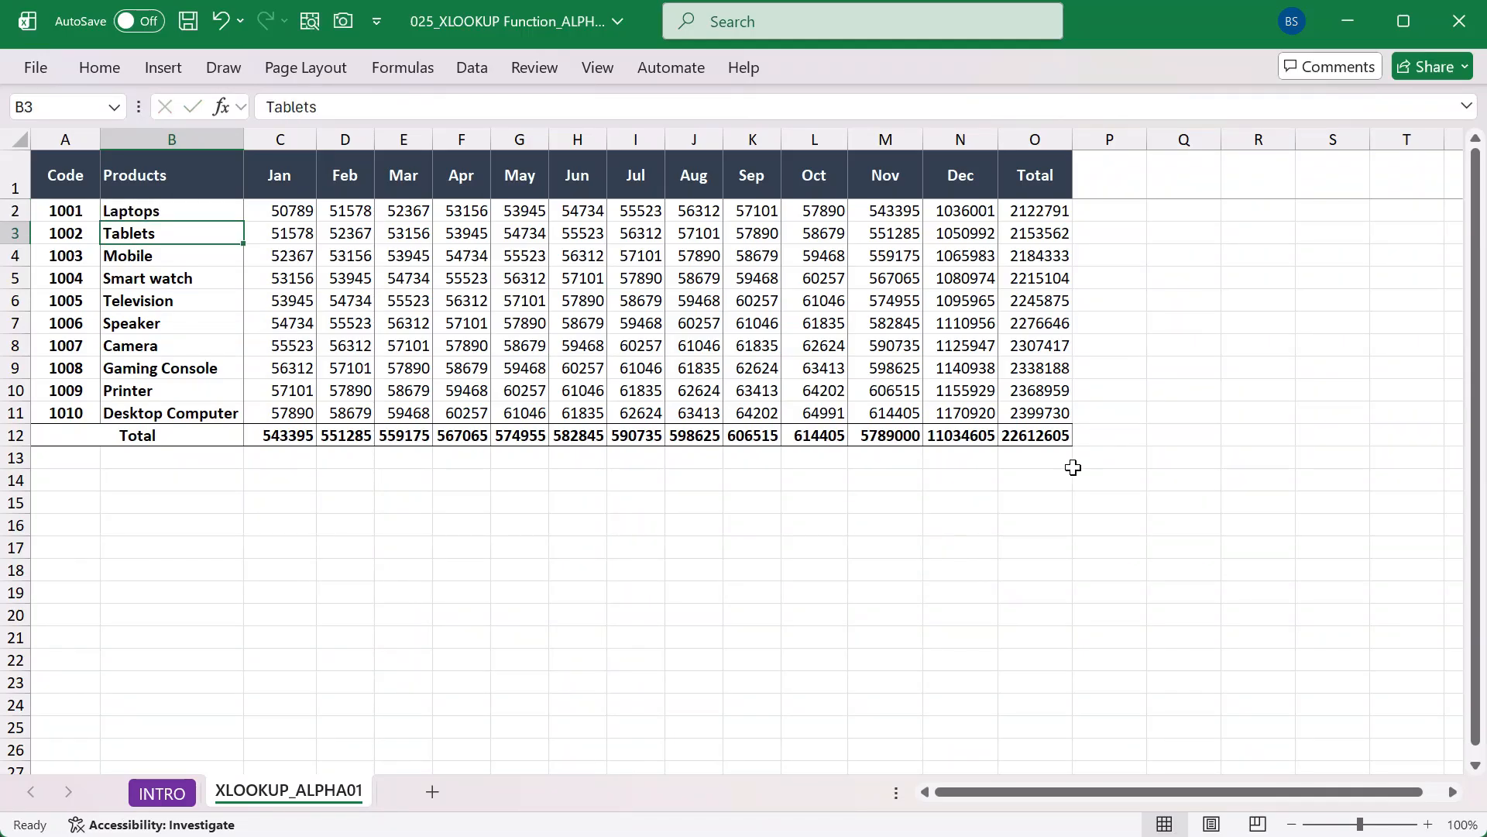
# Select the Code and Products columns of the sales table, the Jan header, and the Total column down to the code 1010 row
pyautogui.moveTo(166, 176); pyautogui.dragTo(46, 448)
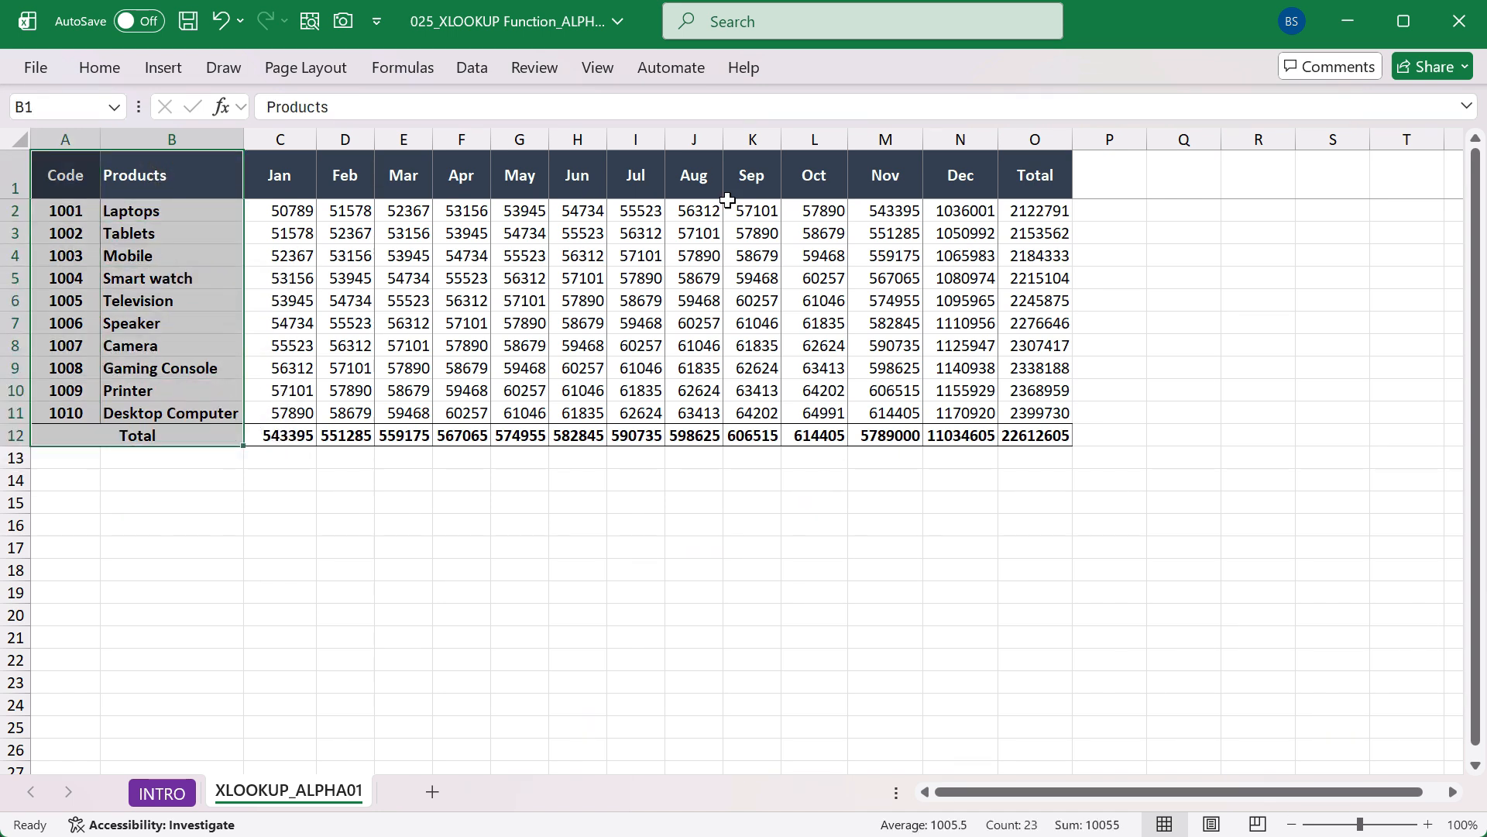
pyautogui.click(294, 166)
pyautogui.moveTo(1038, 164); pyautogui.dragTo(1050, 413)
# Copy the Products column B1:B11 and paste it with its formatting starting at cell B15 below the sales table
pyautogui.moveTo(155, 165); pyautogui.dragTo(183, 411)
pyautogui.hotkey('ctrl', 'c')
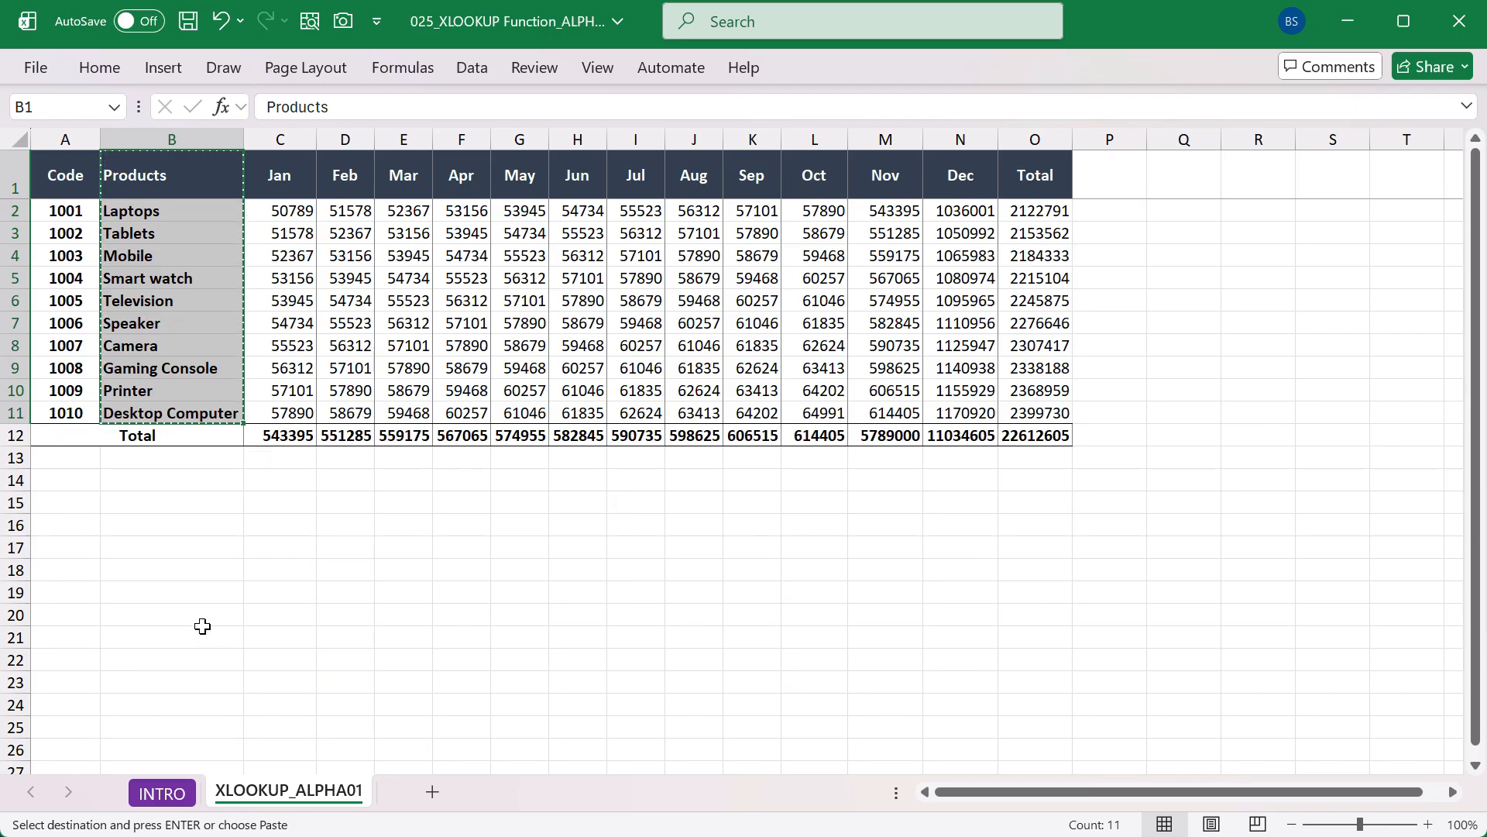
pyautogui.click(147, 504)
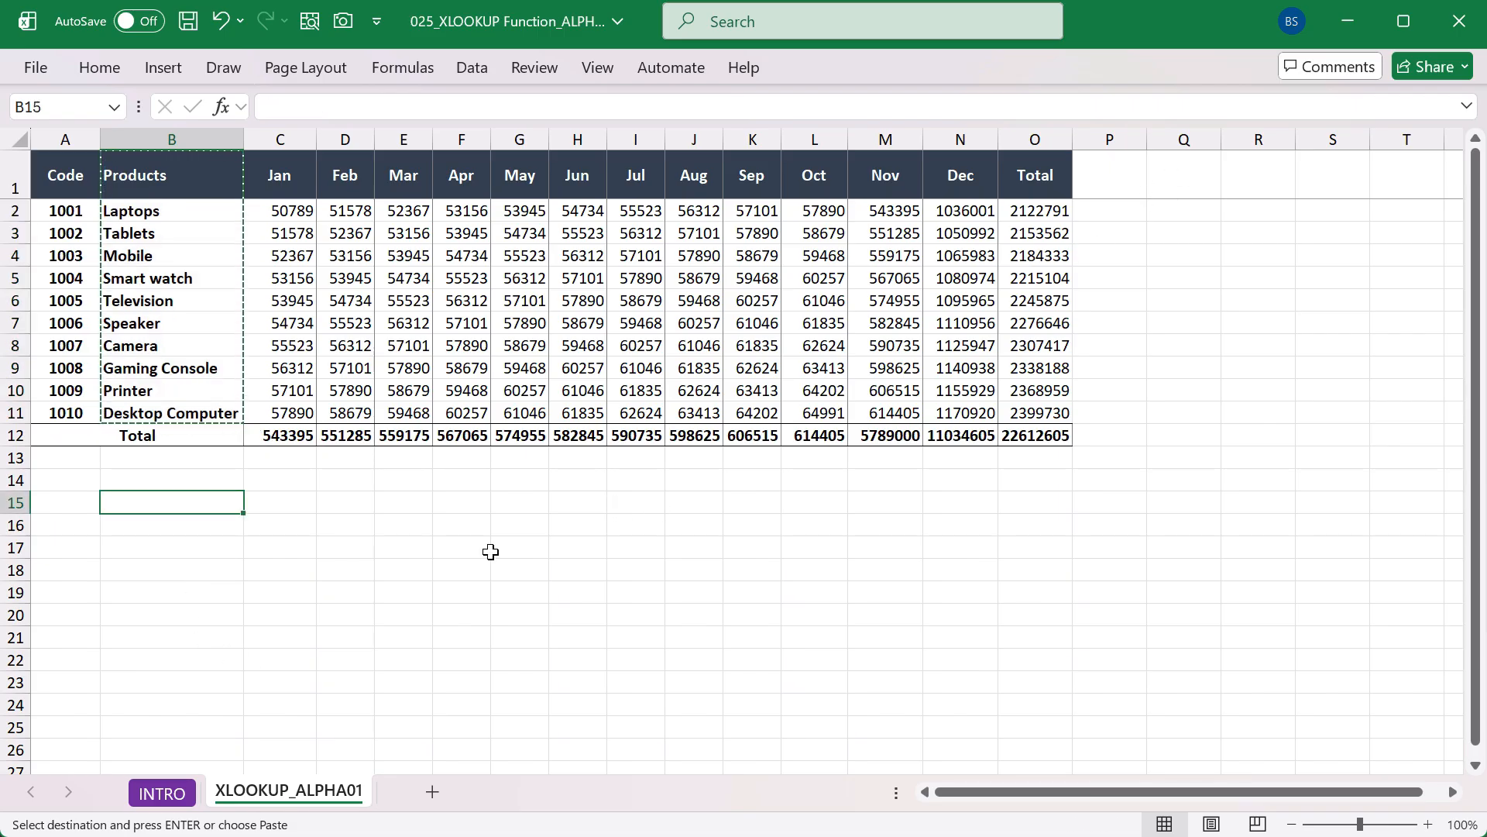
pyautogui.hotkey('ctrl', 'alt', 'v')
pyautogui.press('v')
pyautogui.hotkey('ctrl', 's')
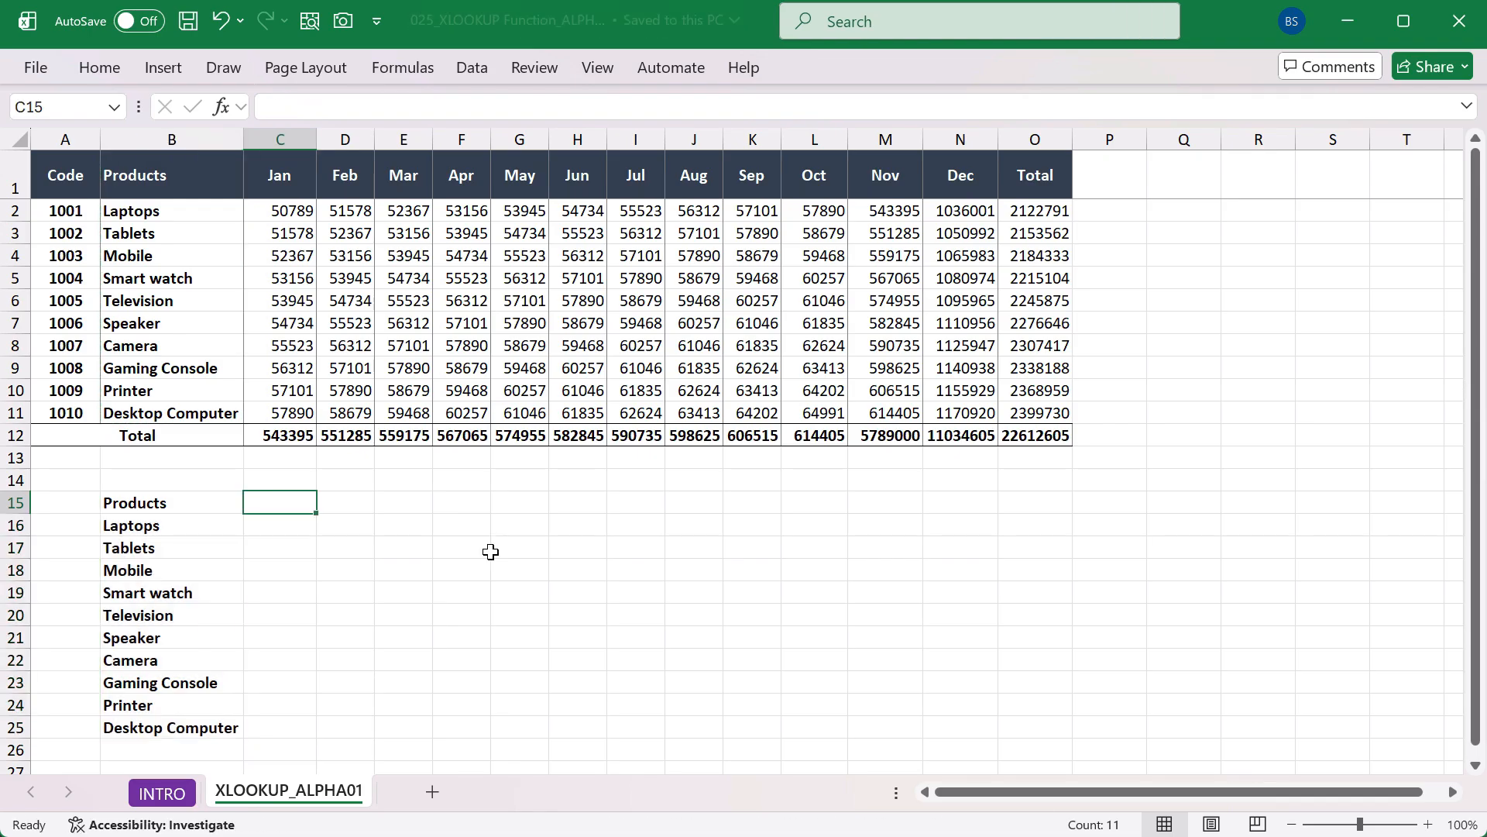
pyautogui.hotkey('ctrl', 'v')
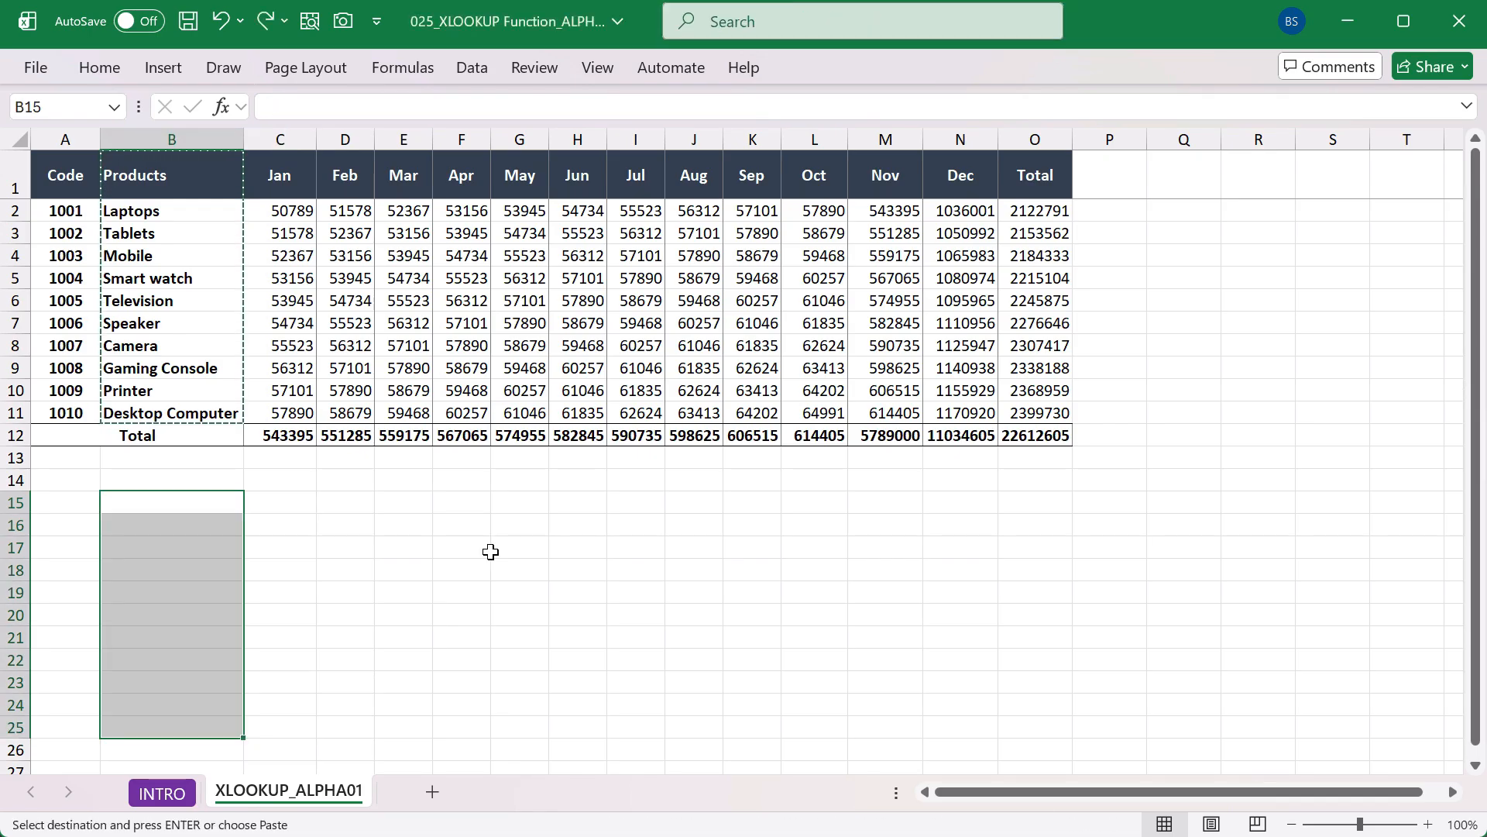
pyautogui.click(151, 503)
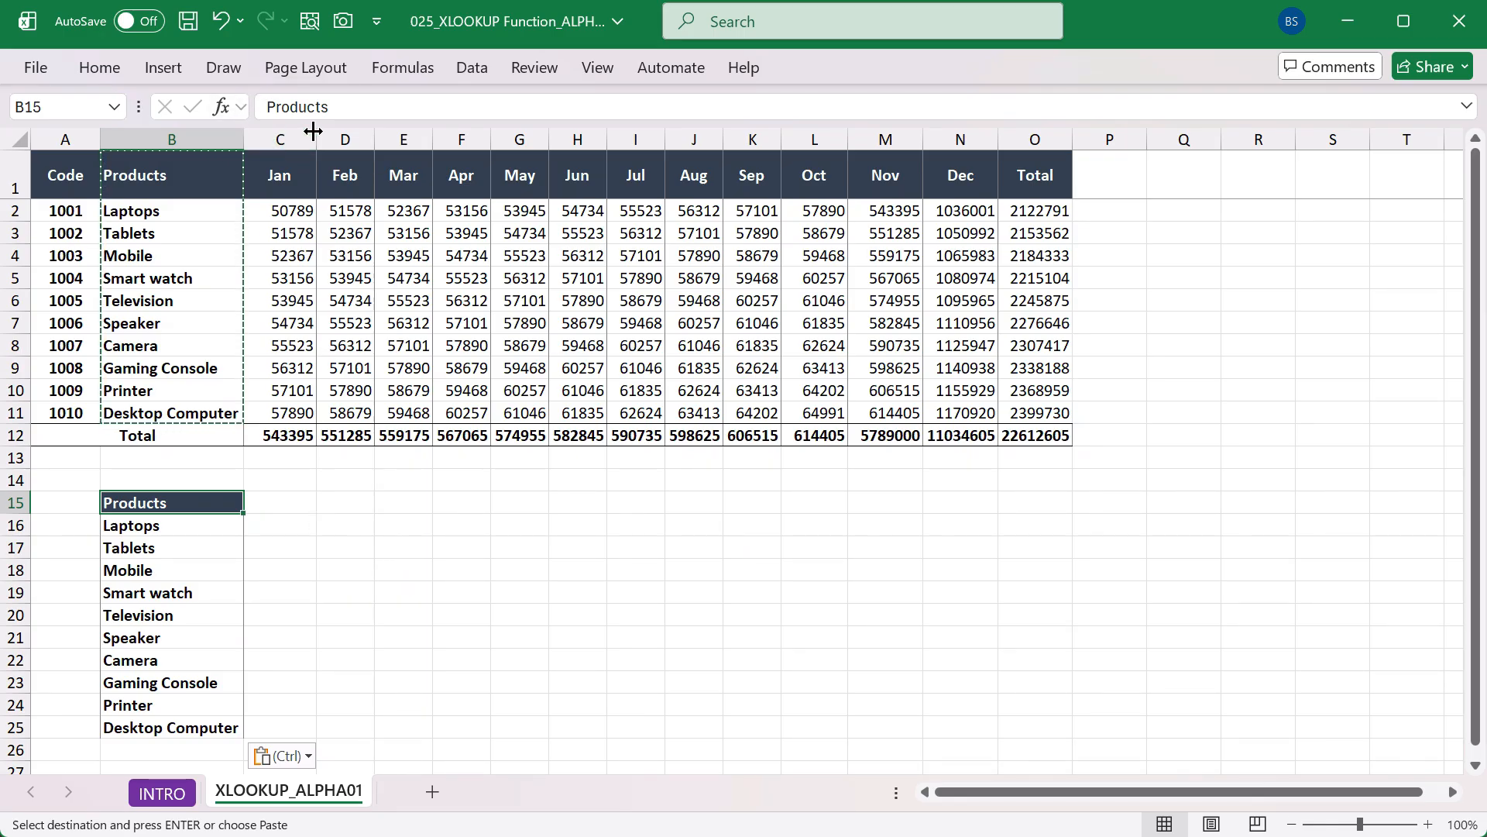
# Copy the Total header from the sales table into cell C15 and save the workbook
pyautogui.moveTo(279, 175); pyautogui.dragTo(345, 175)
pyautogui.click(1044, 193)
pyautogui.hotkey('ctrl', 'c')
pyautogui.click(293, 505)
pyautogui.press('Return')
pyautogui.hotkey('ctrl', 's')
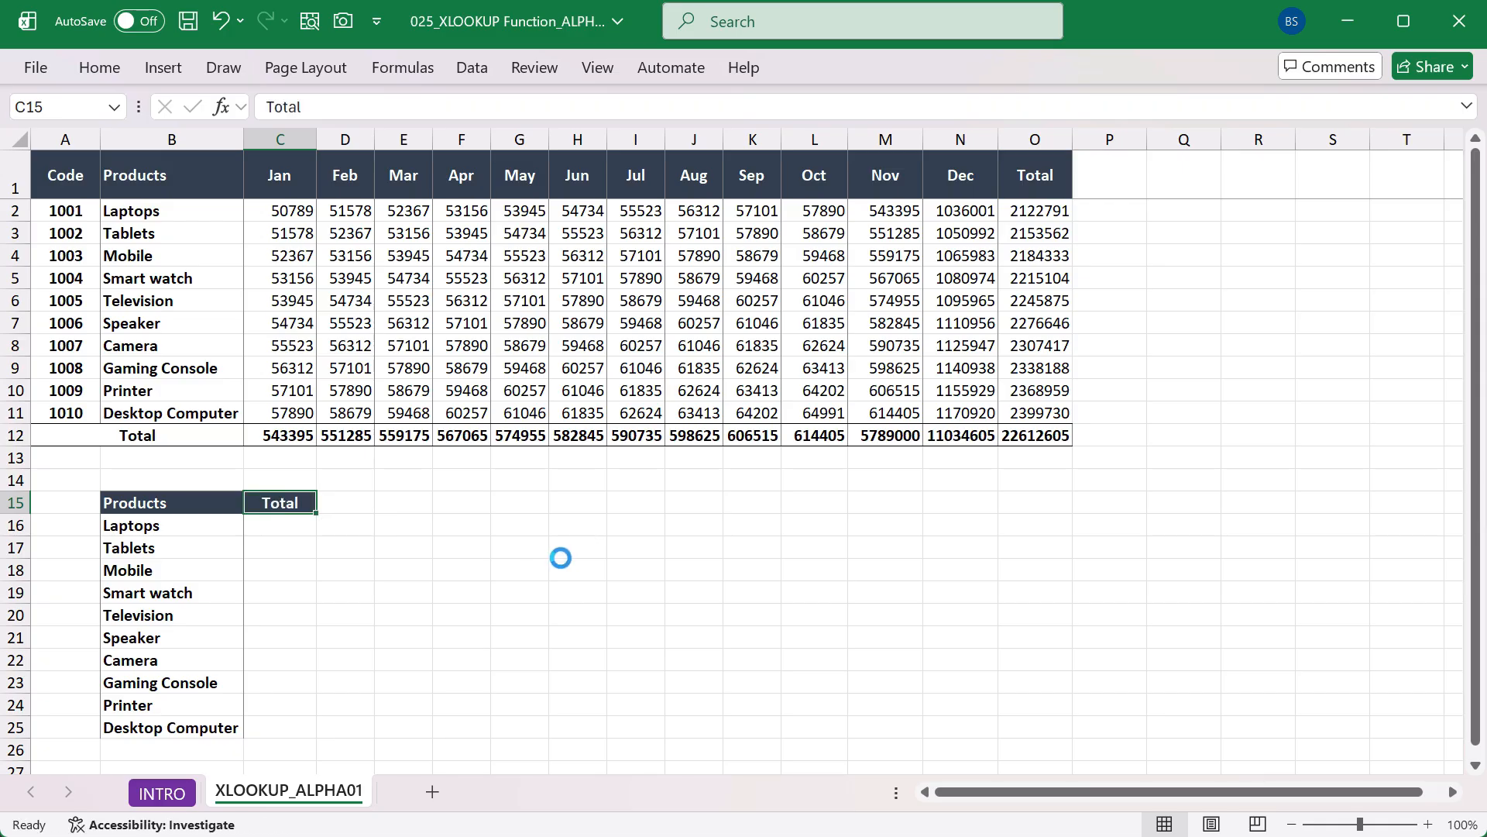
# Give the header cells B15:C15 a light orange fill and a black font color
pyautogui.click(207, 502)
pyautogui.keyDown('shift'); pyautogui.click(288, 500); pyautogui.keyUp('shift')
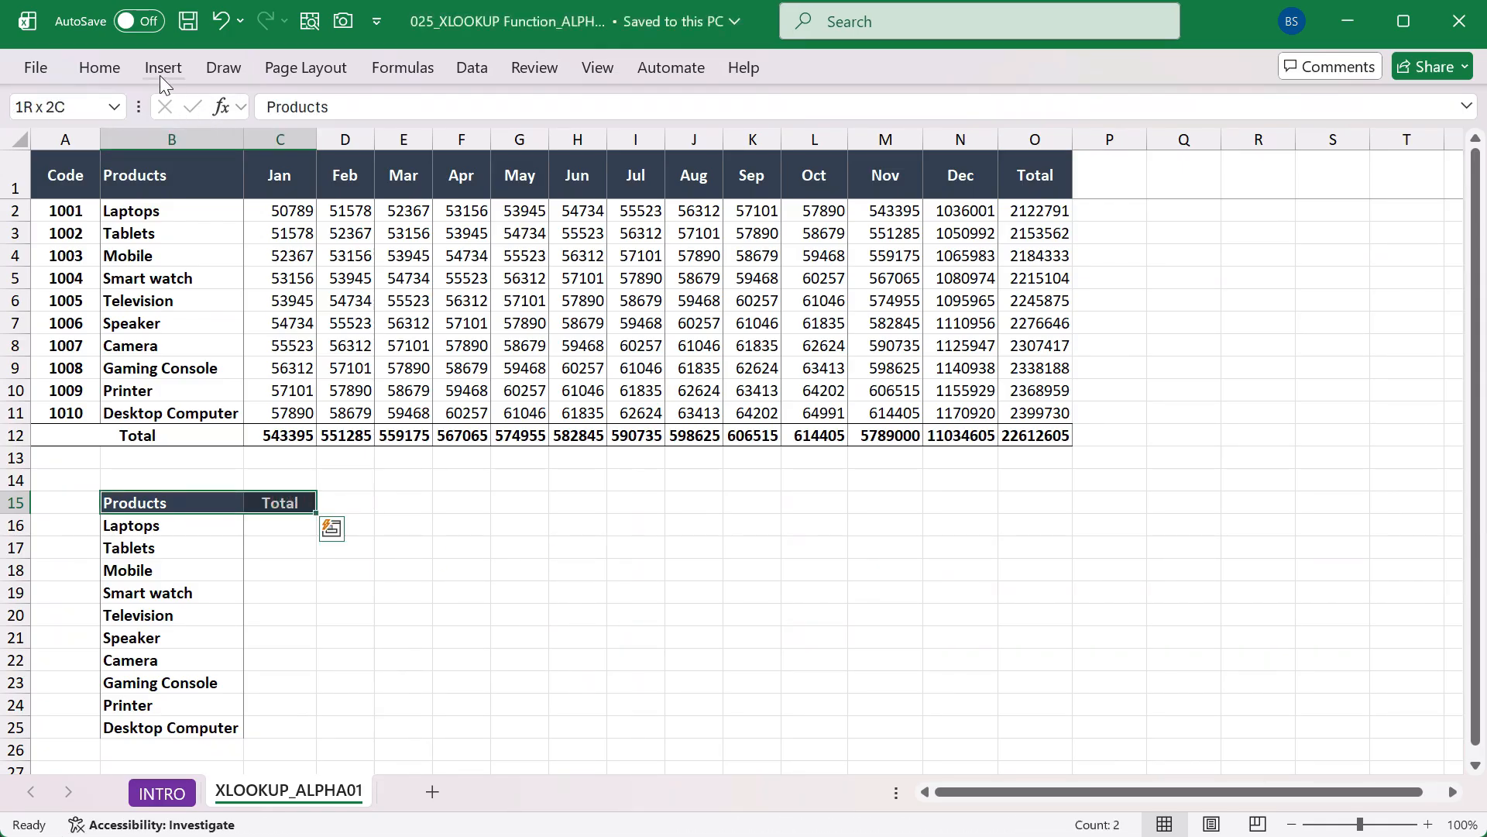
pyautogui.click(107, 64)
pyautogui.click(344, 149)
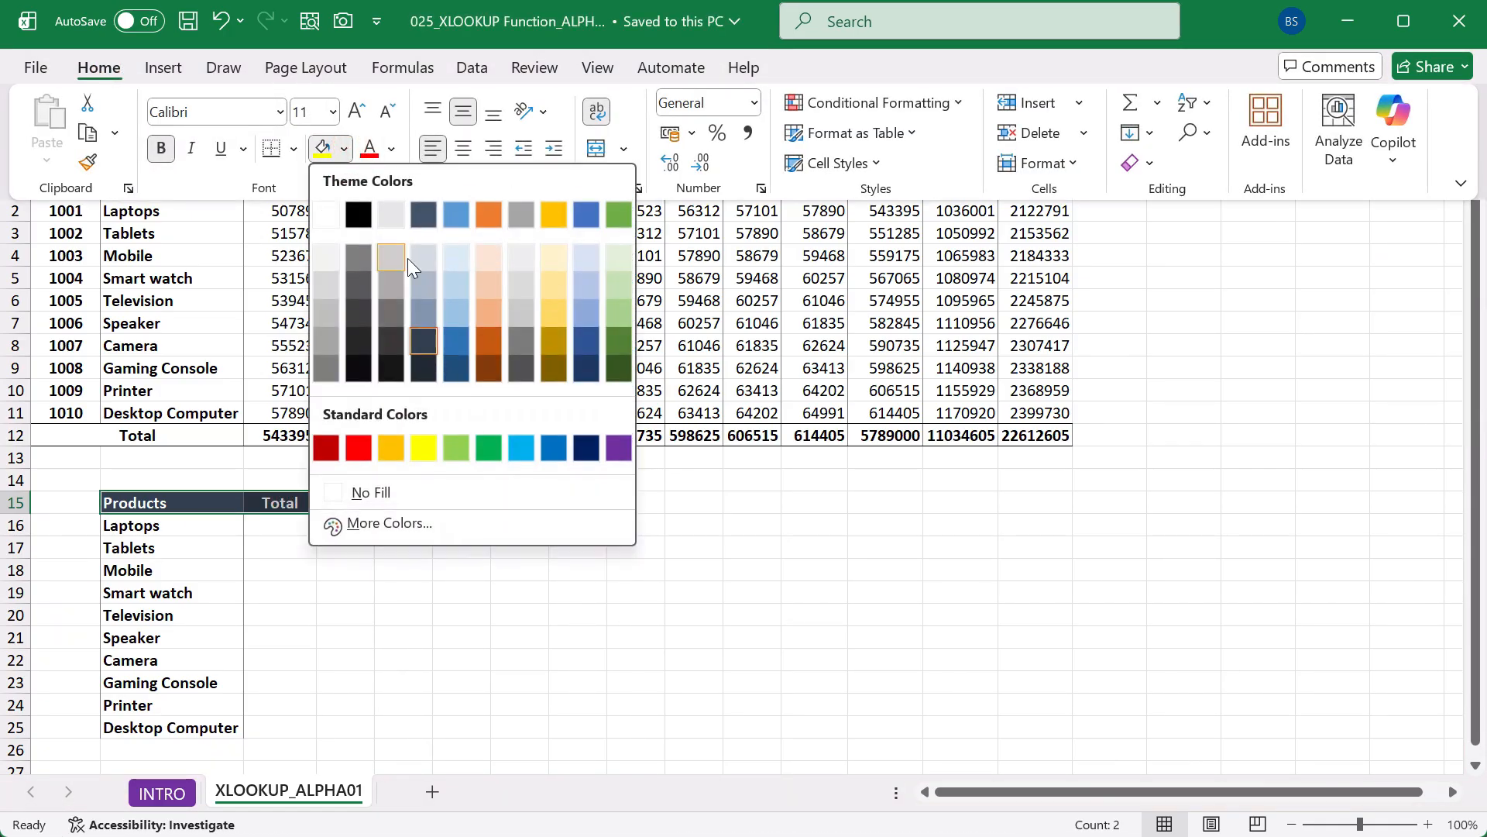
pyautogui.click(490, 315)
pyautogui.click(388, 151)
pyautogui.click(402, 241)
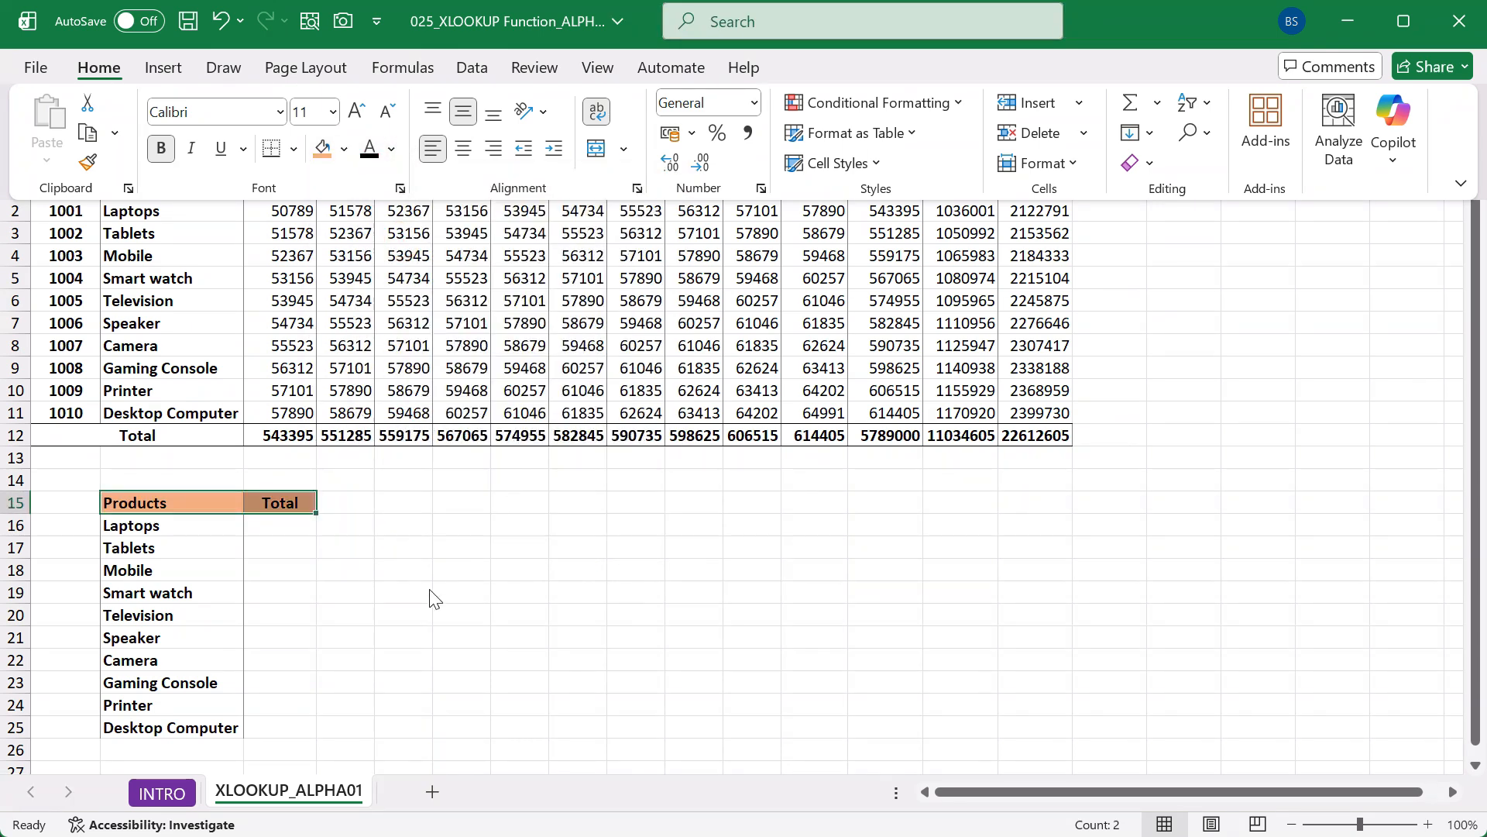
# Compare the new Products and Total table in B15:C25 with the sales table in A1:O12 by selecting each range
pyautogui.click(289, 548)
pyautogui.moveTo(153, 504); pyautogui.dragTo(279, 724)
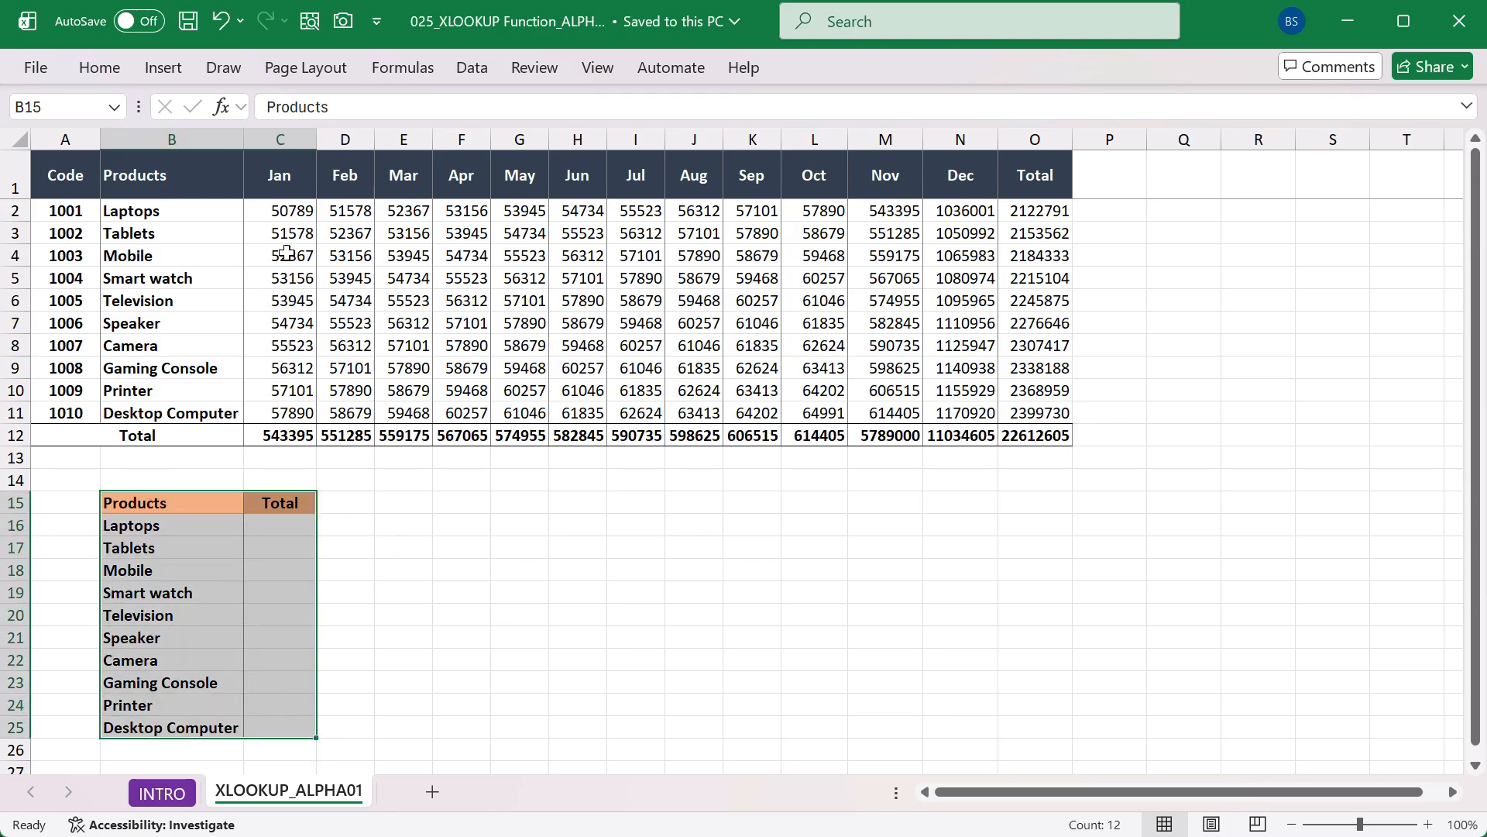
pyautogui.click(263, 530)
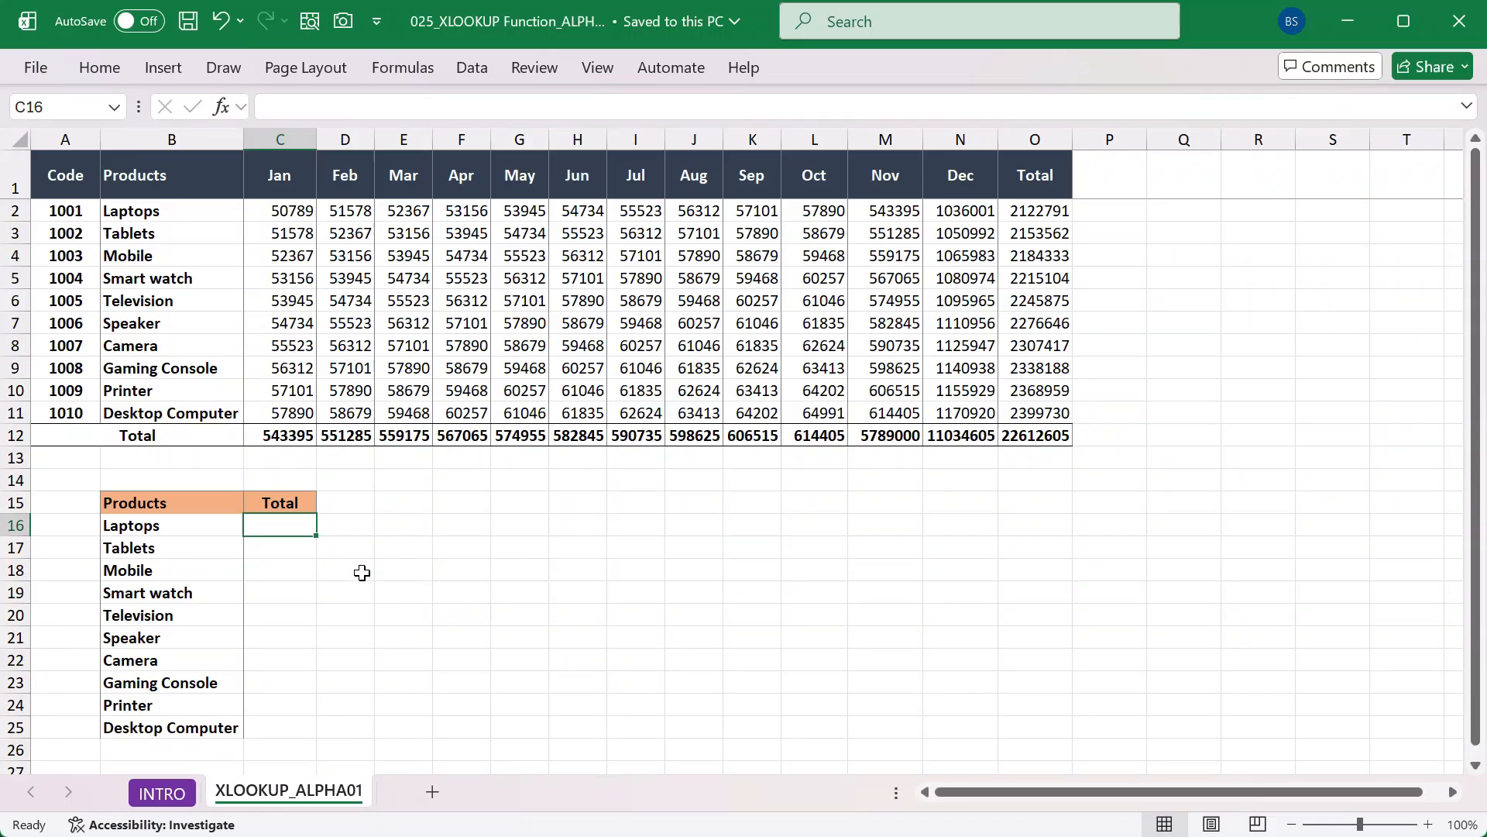
pyautogui.moveTo(69, 170); pyautogui.dragTo(1009, 436)
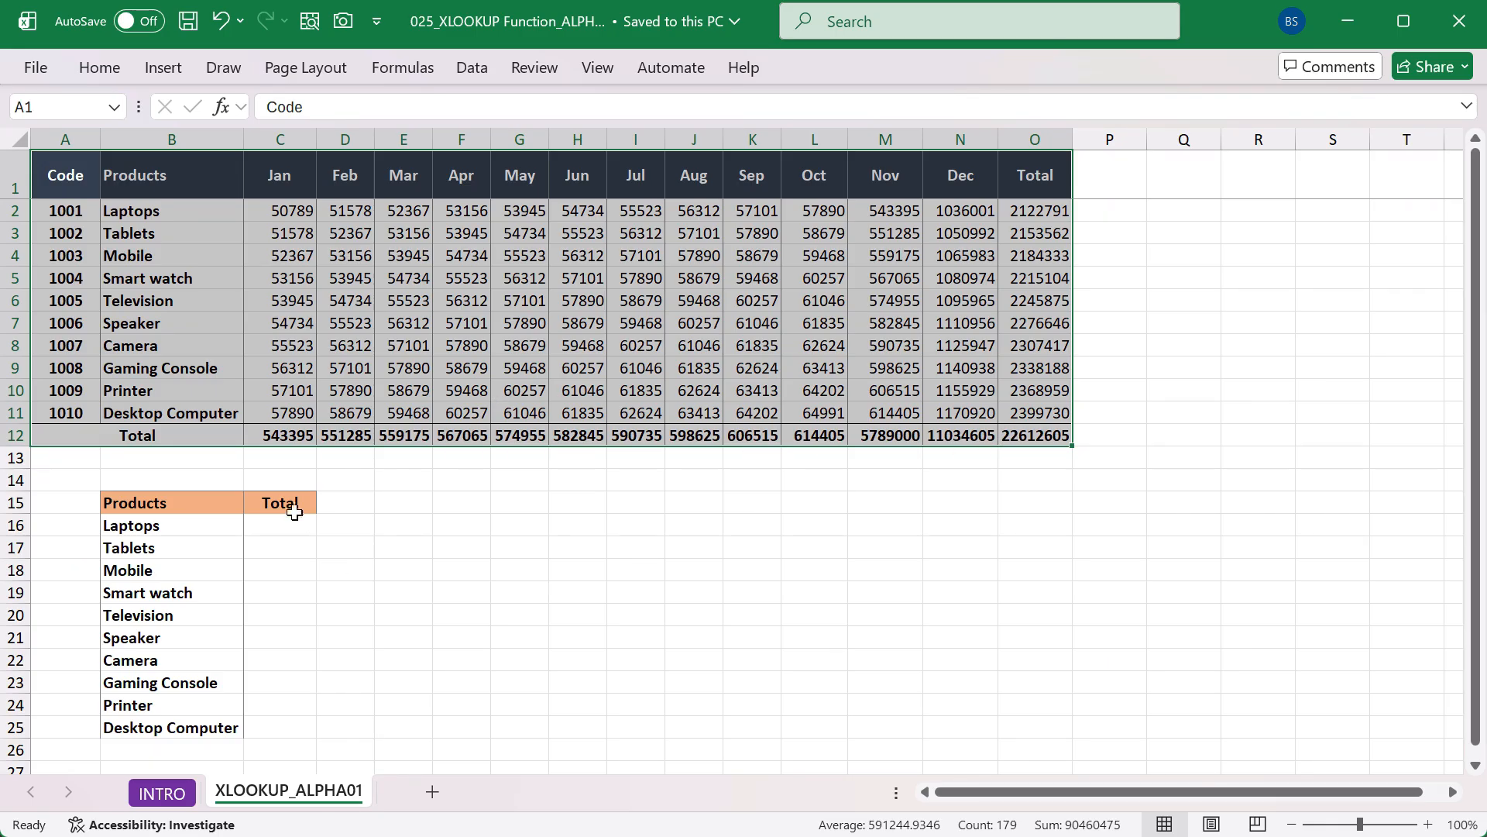
pyautogui.click(158, 507)
pyautogui.moveTo(157, 507); pyautogui.dragTo(286, 728)
pyautogui.moveTo(163, 511); pyautogui.dragTo(207, 725)
pyautogui.moveTo(178, 505); pyautogui.dragTo(310, 732)
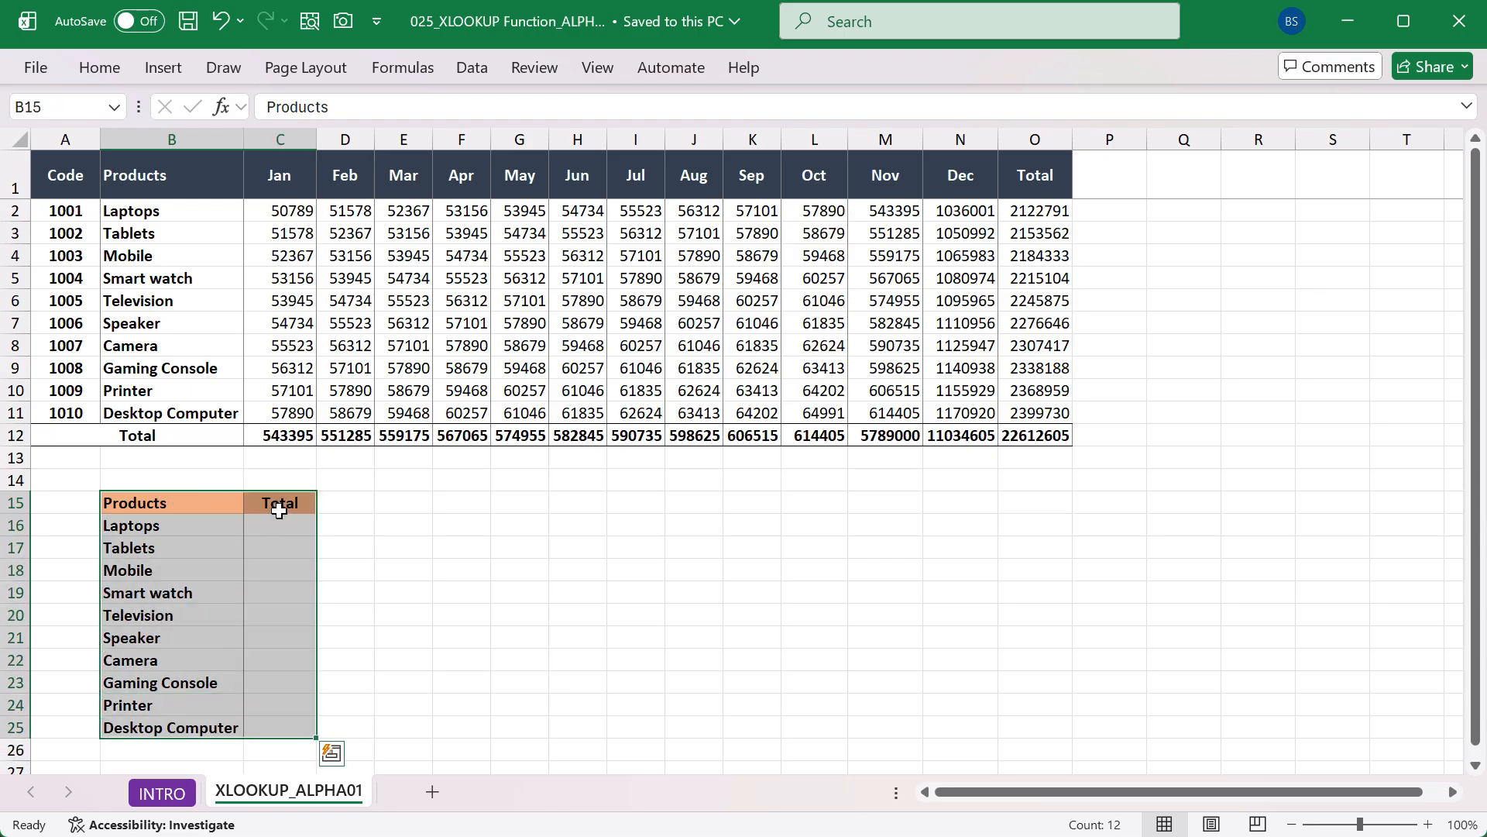
# Start an XLOOKUP formula in C16 with the Laptops cell B16 as the lookup value
pyautogui.click(273, 531)
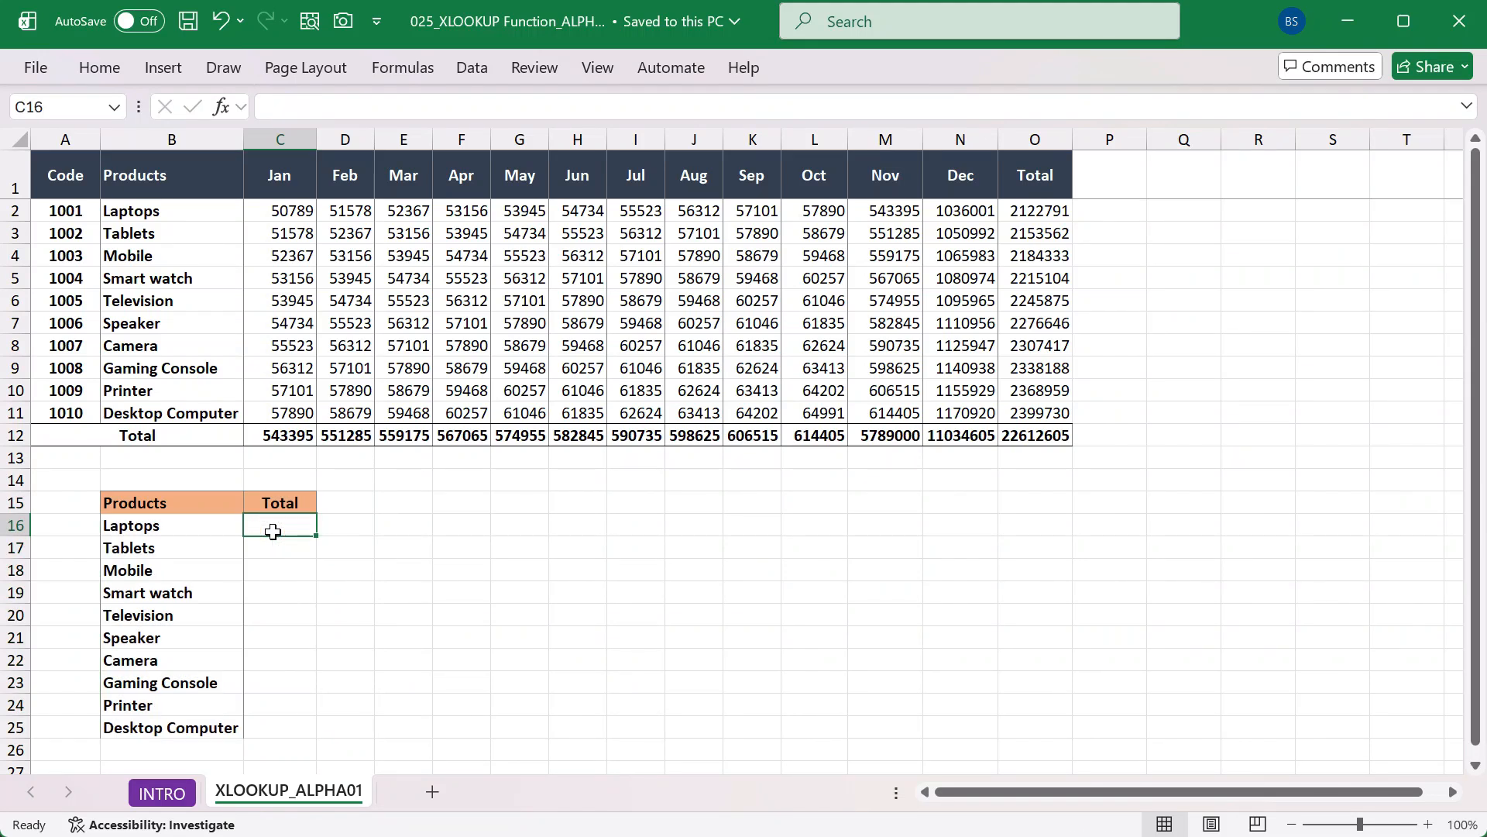
pyautogui.write('=XL')
pyautogui.press('Tab')
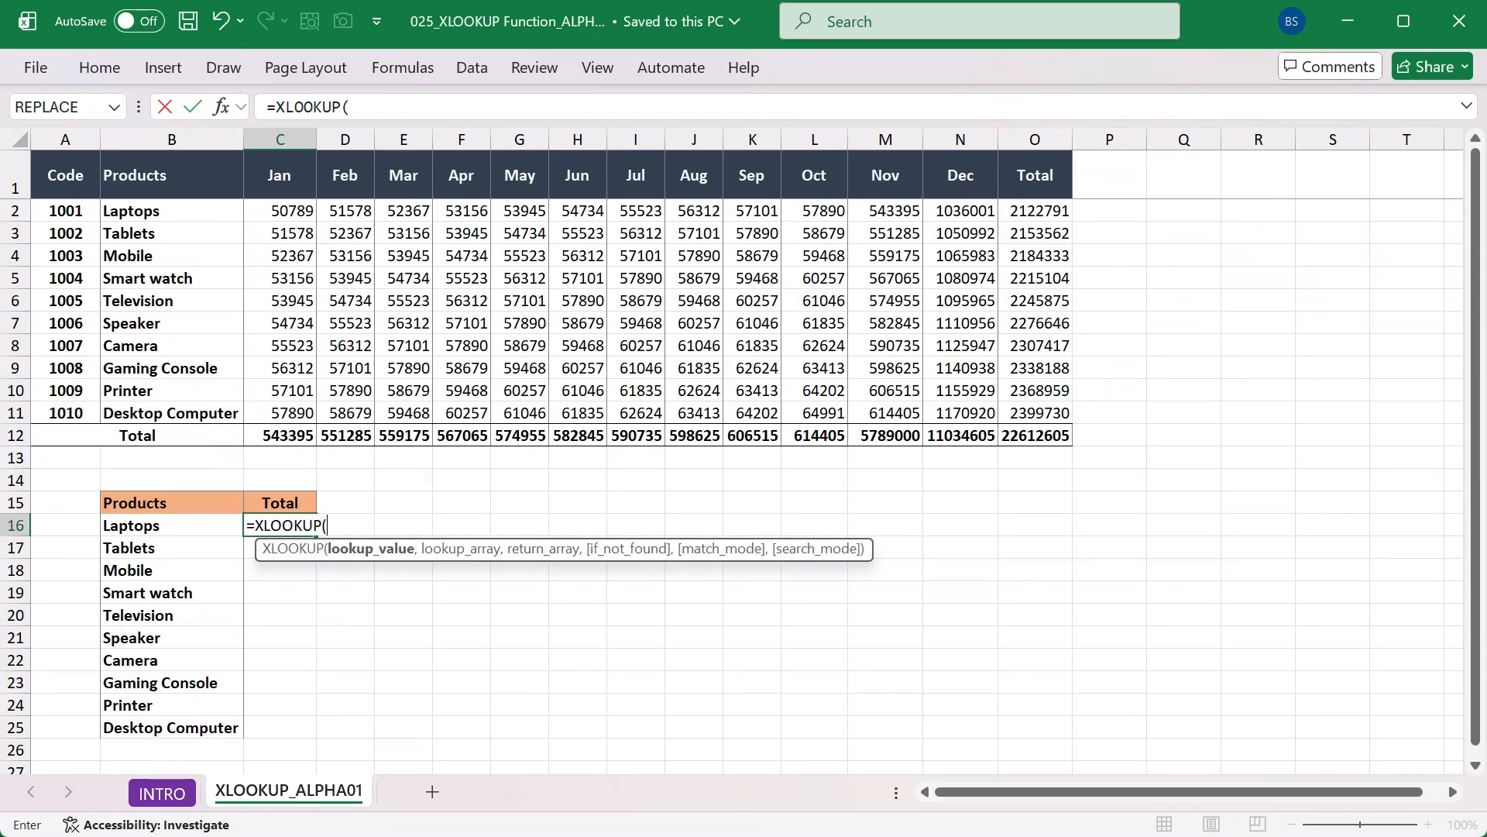
pyautogui.moveTo(500, 554); pyautogui.dragTo(494, 591)
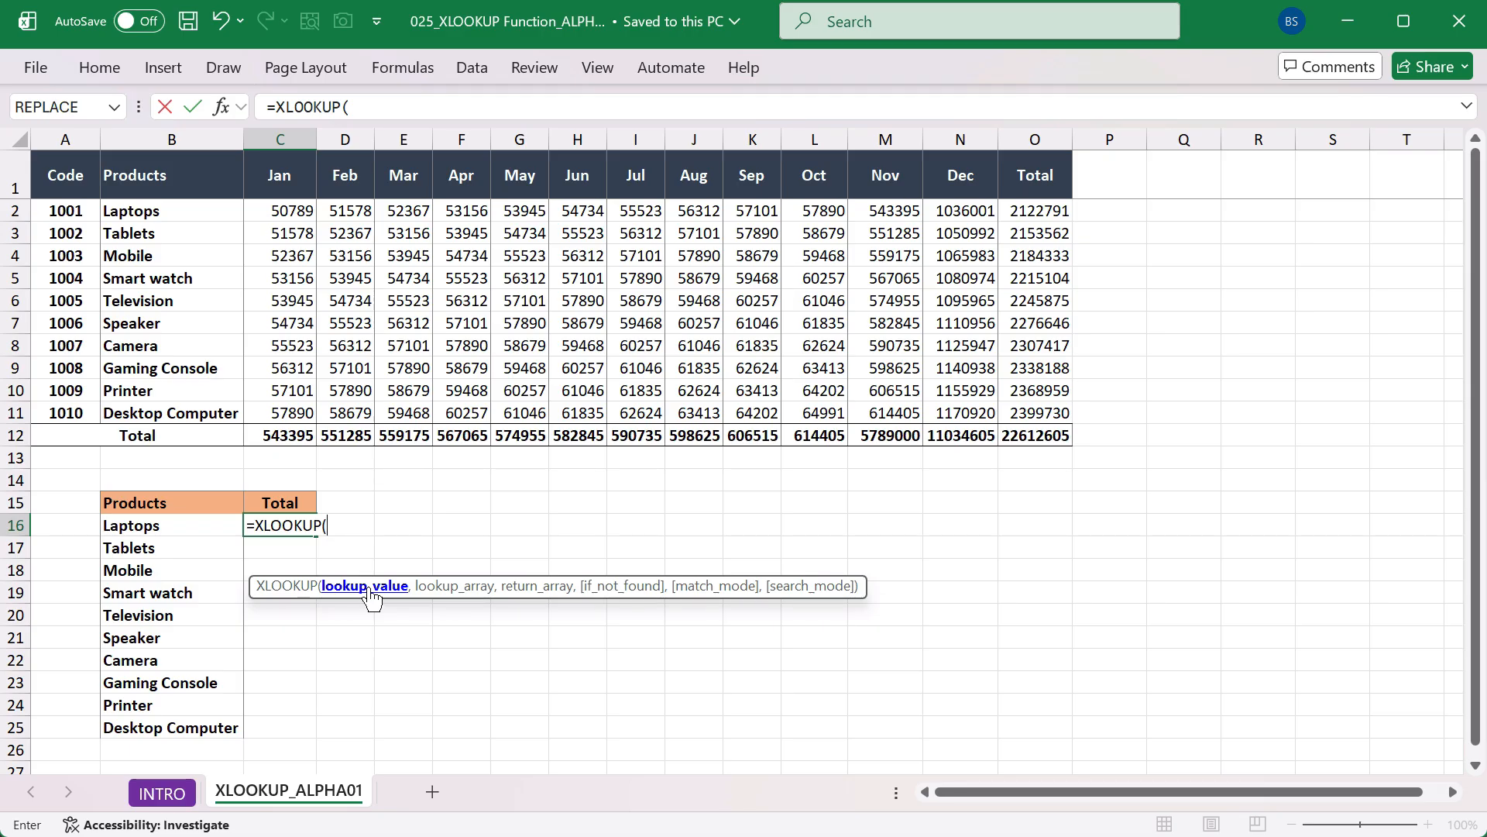
pyautogui.click(170, 525)
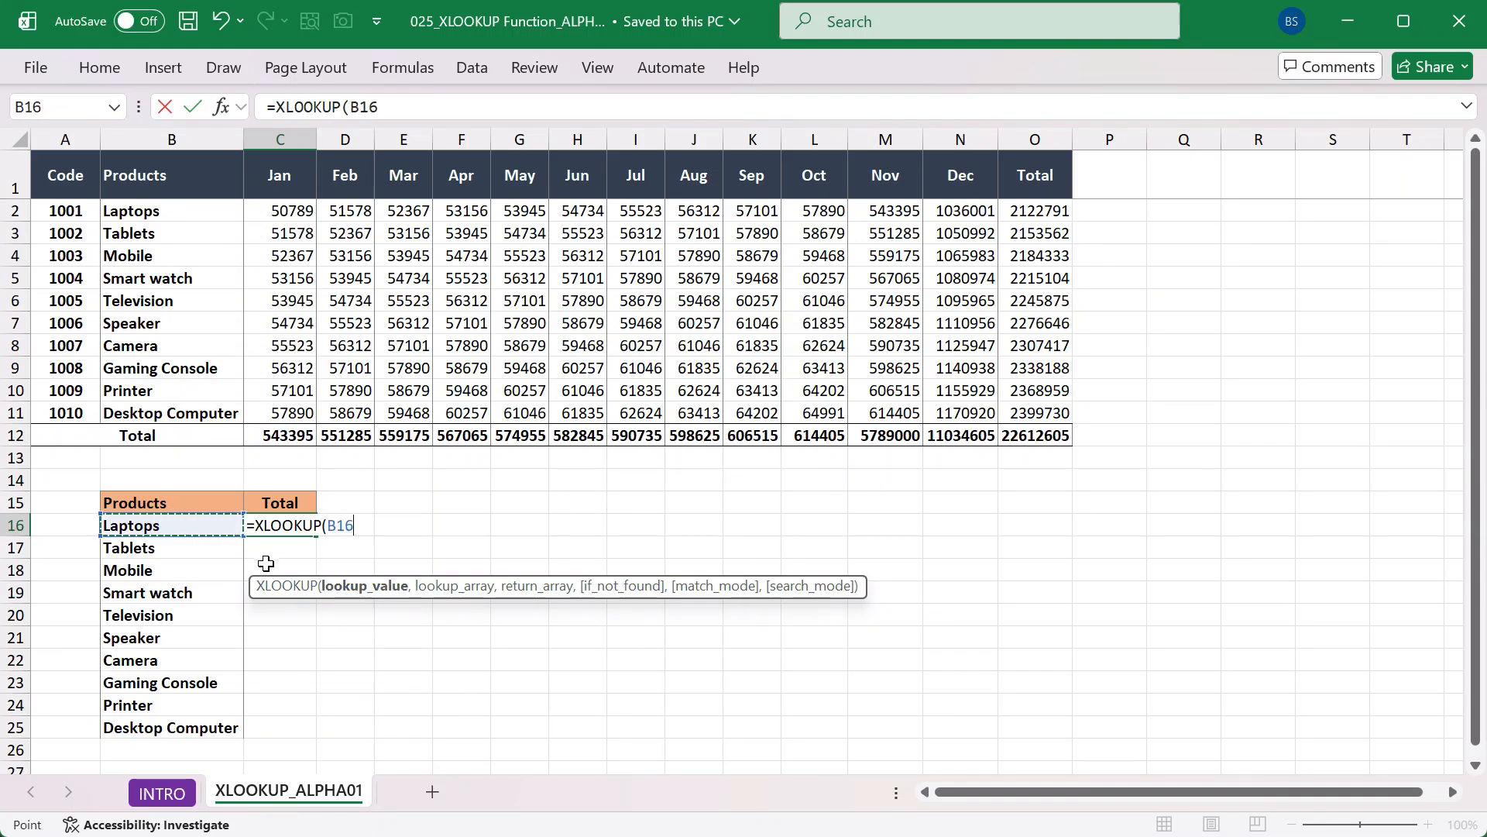
pyautogui.write(',')
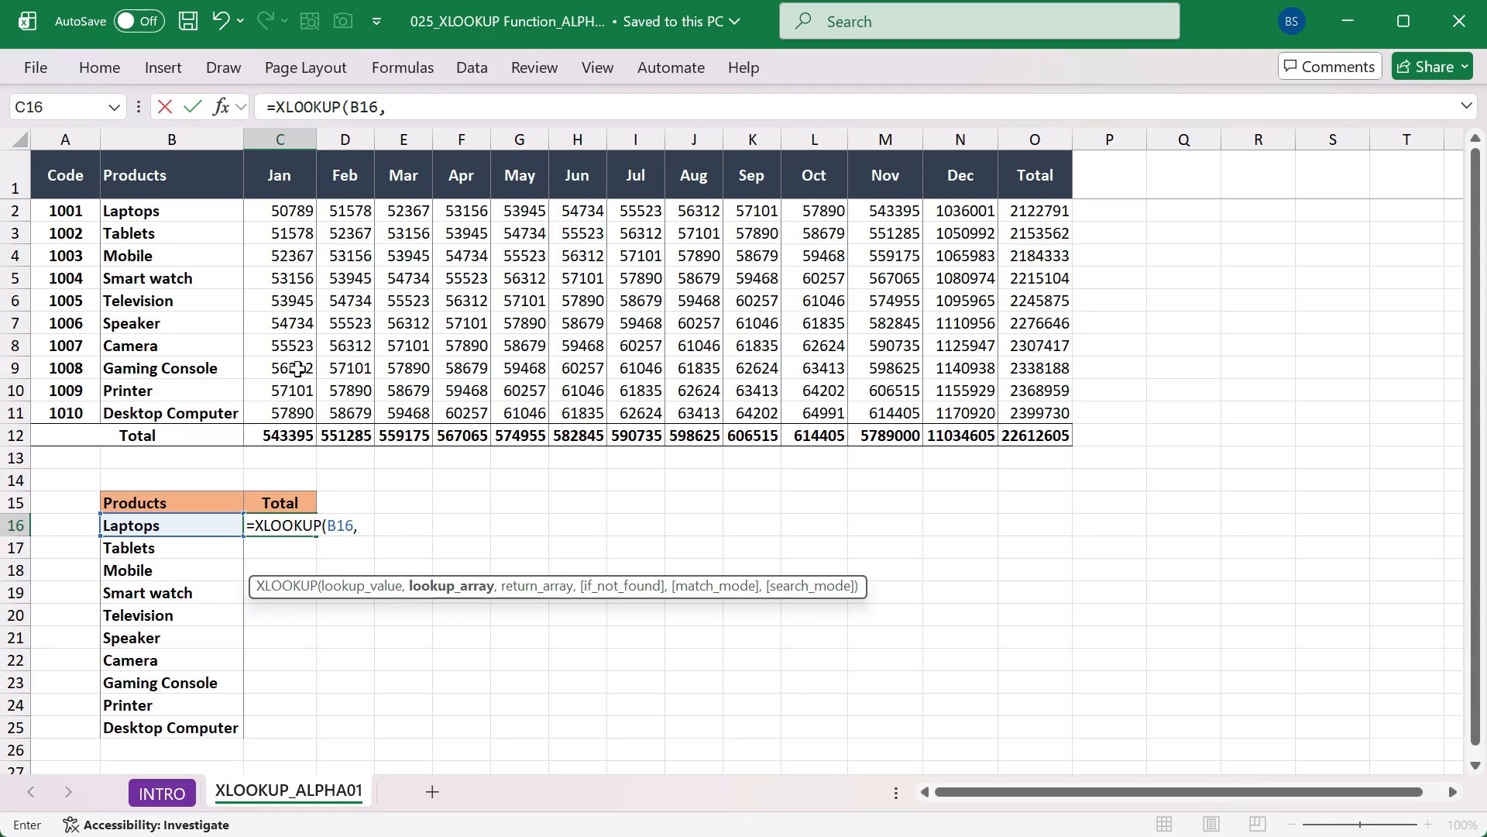
pyautogui.moveTo(144, 174); pyautogui.dragTo(160, 404)
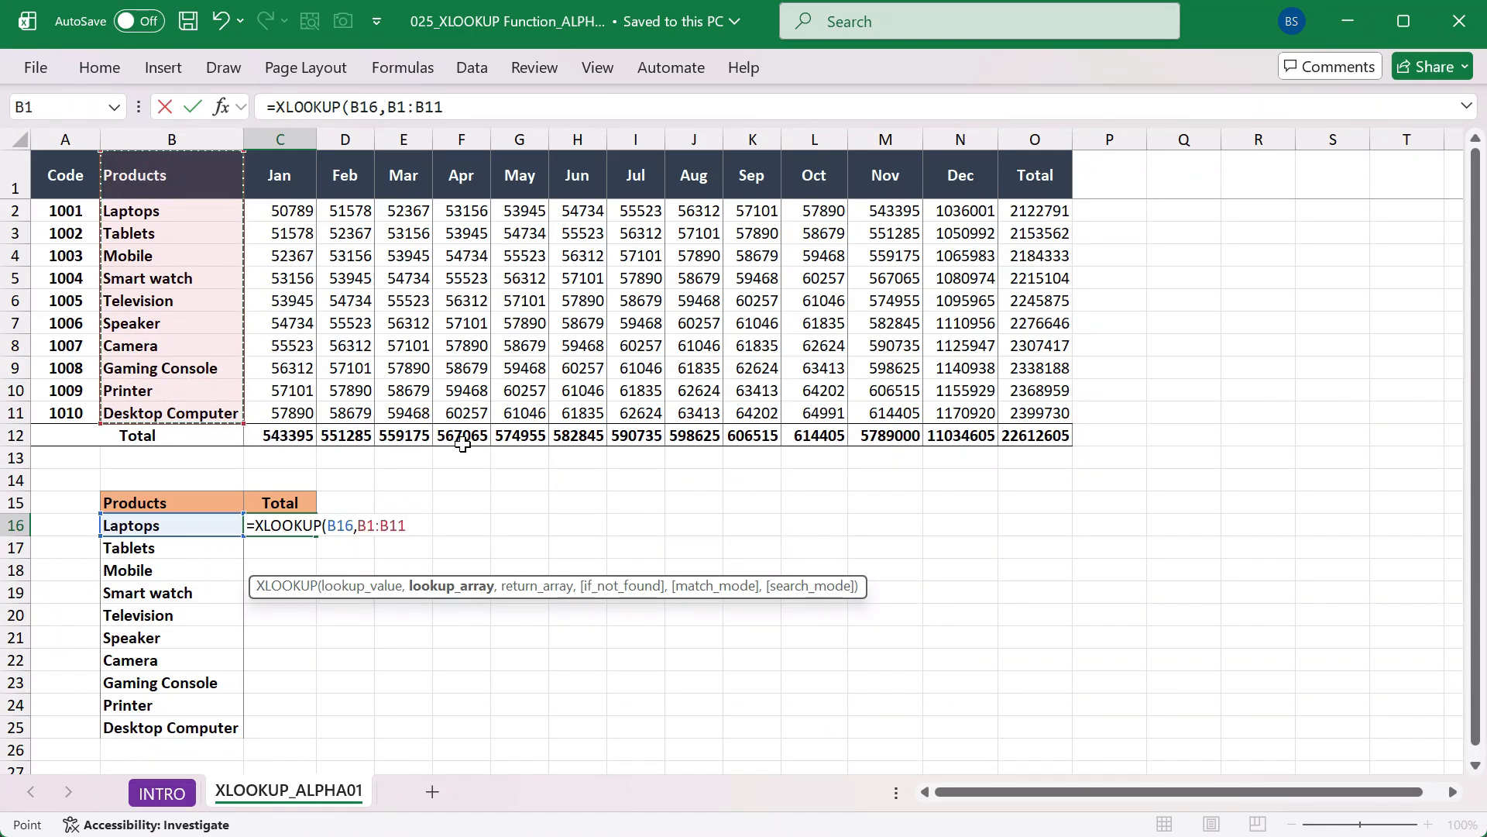
pyautogui.write(',')
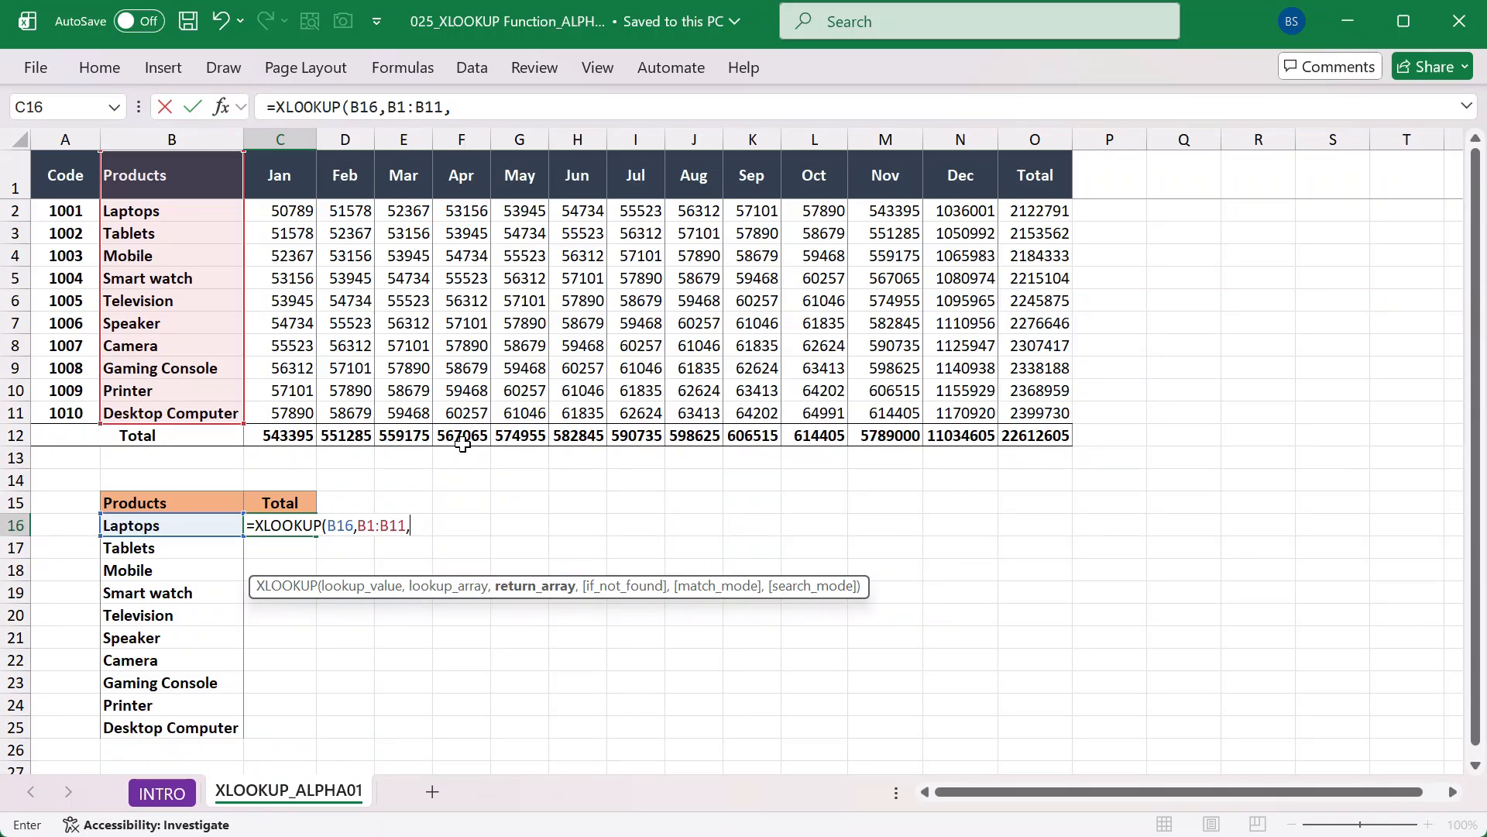
pyautogui.moveTo(178, 139); pyautogui.dragTo(104, 138)
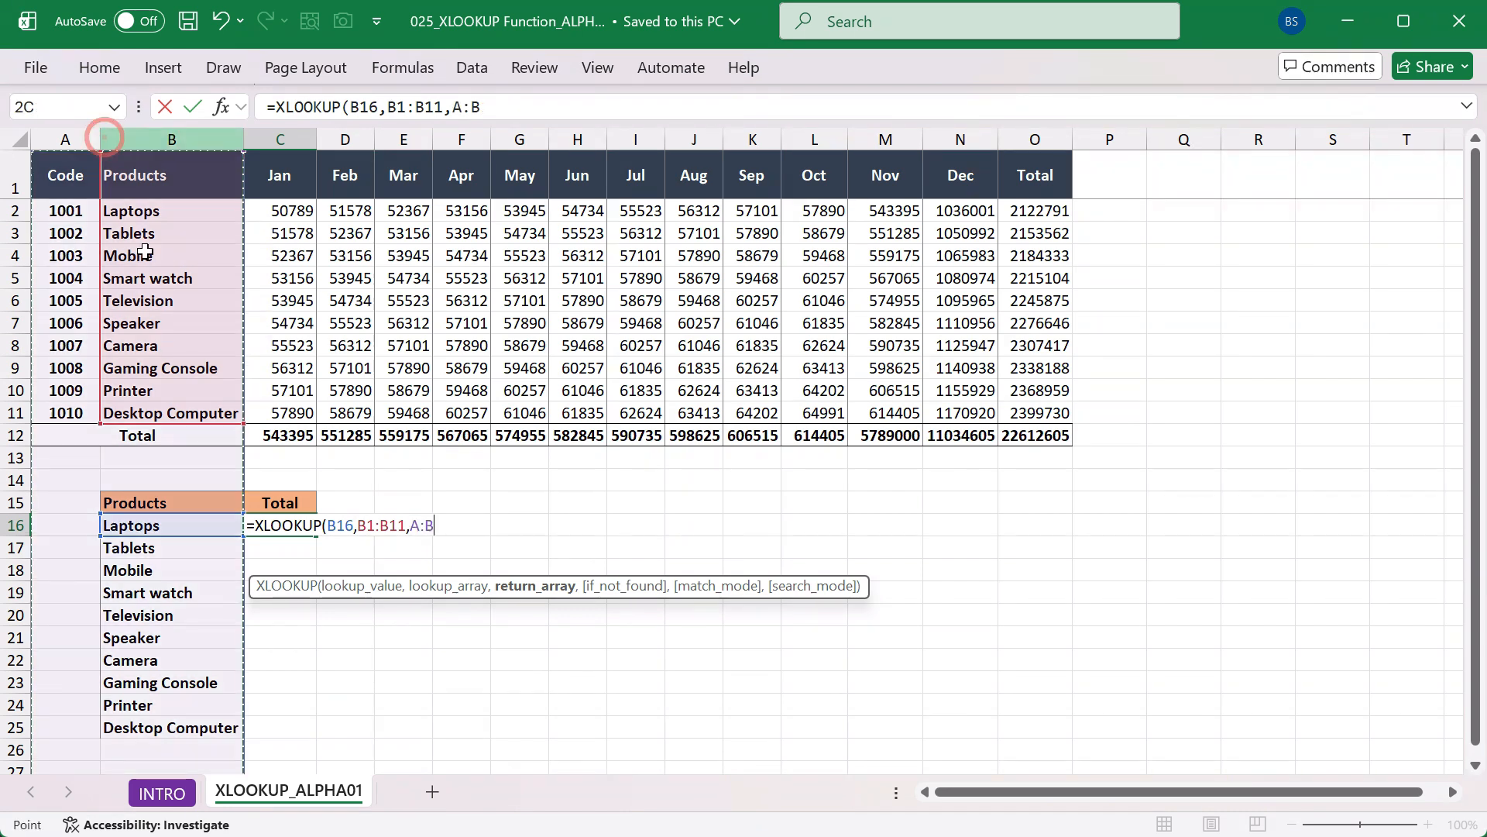
pyautogui.click(186, 175)
pyautogui.press('BackSpace')
pyautogui.press('BackSpace')
pyautogui.press('BackSpace')
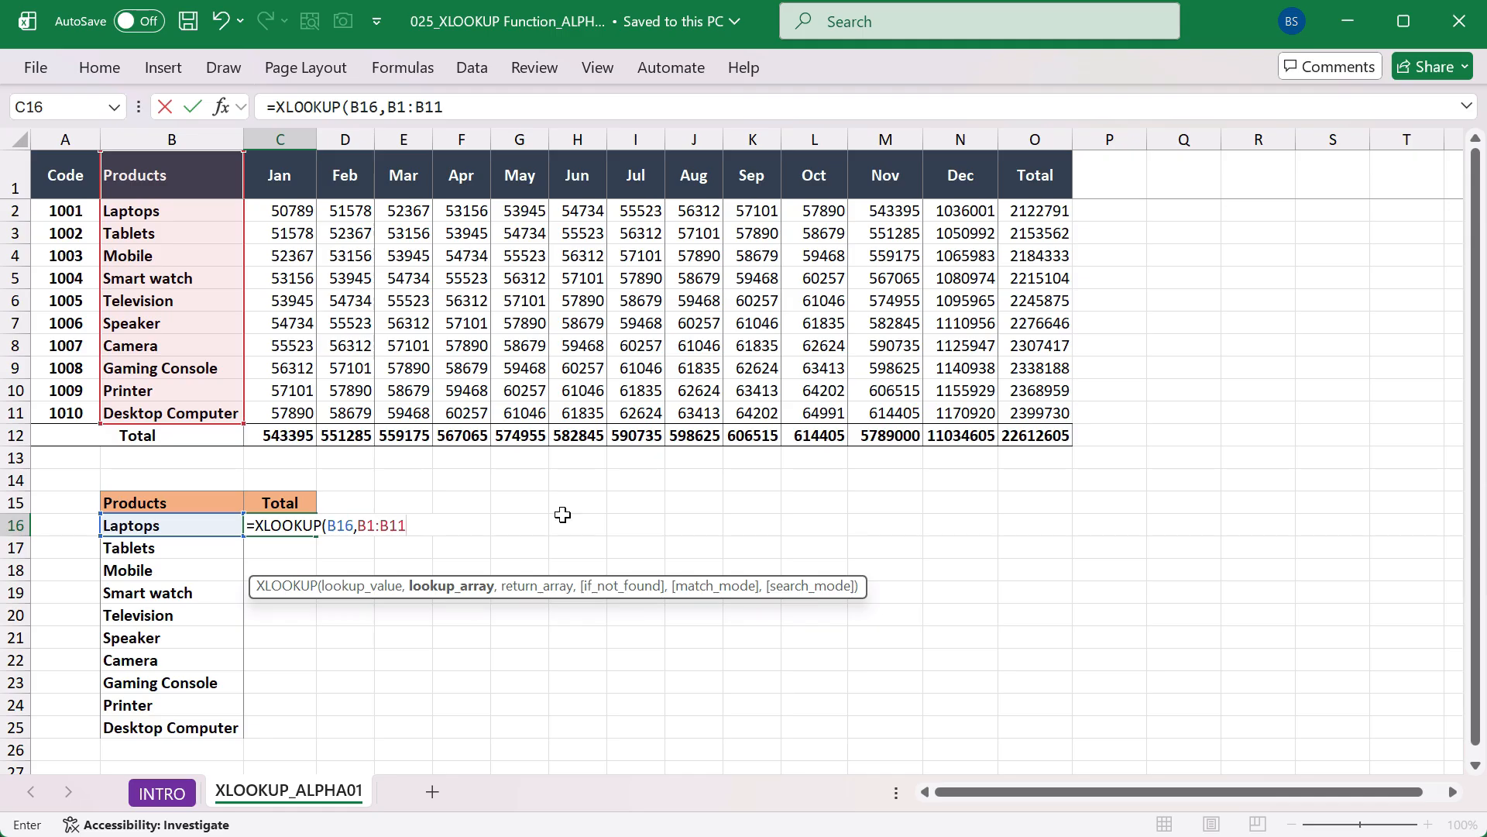
pyautogui.press('Return')
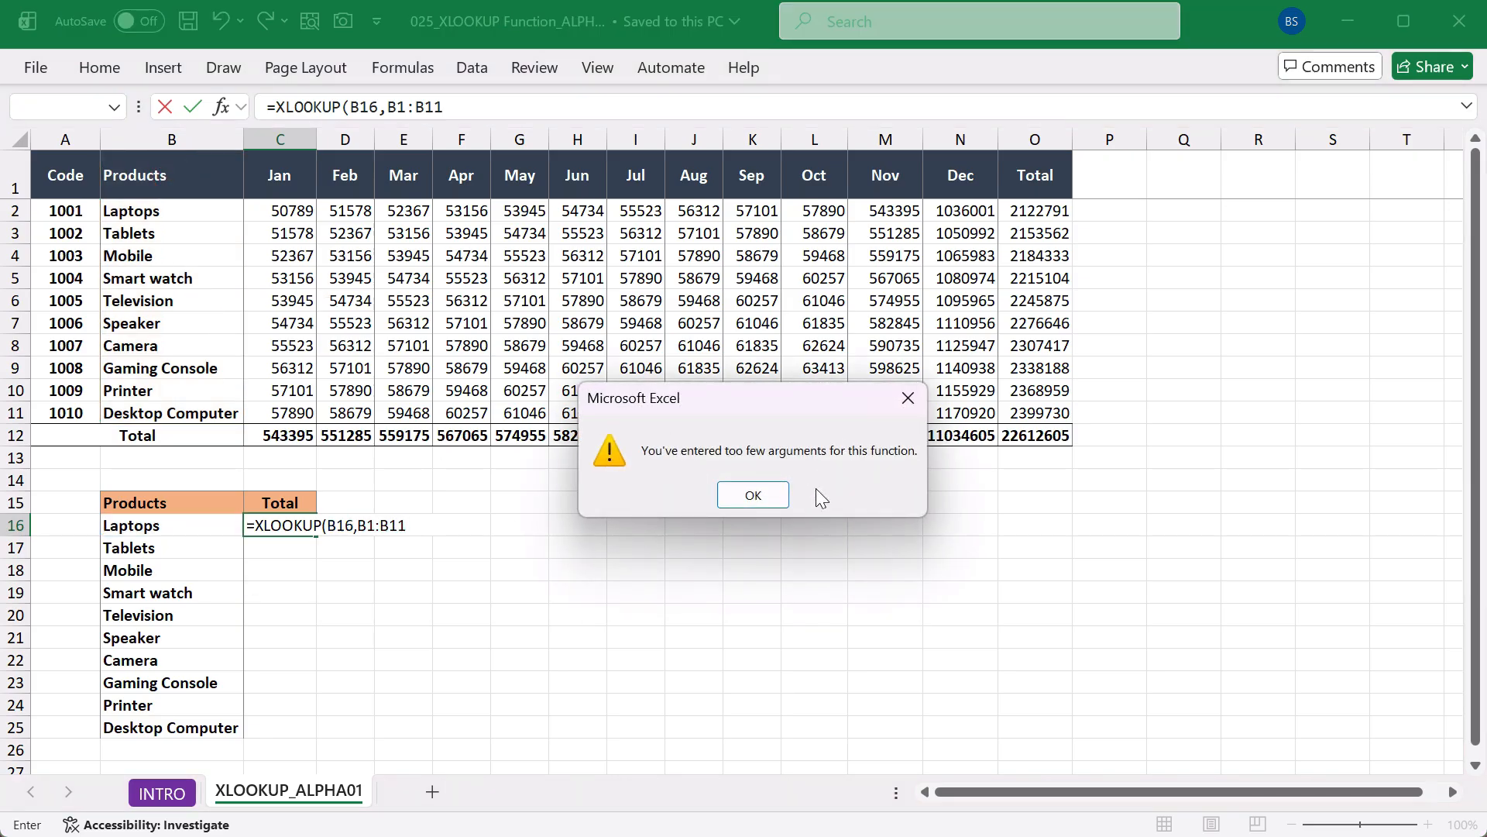
pyautogui.click(753, 495)
pyautogui.press('End')
pyautogui.press('BackSpace')
pyautogui.press('BackSpace')
pyautogui.press('BackSpace')
pyautogui.press('BackSpace')
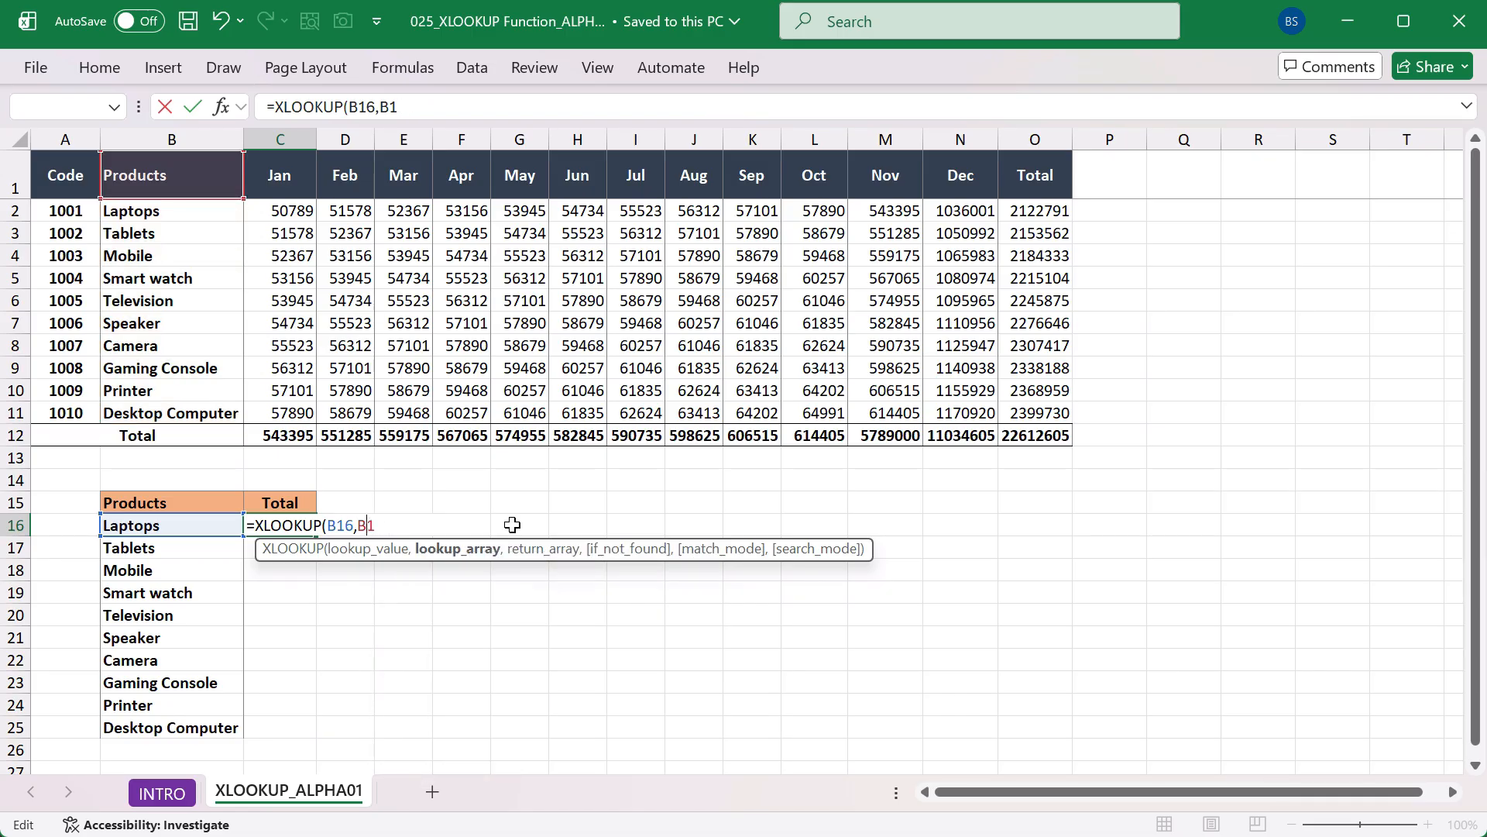
pyautogui.press('BackSpace')
pyautogui.press('BackSpace')
pyautogui.press('BackSpace')
pyautogui.write(',')
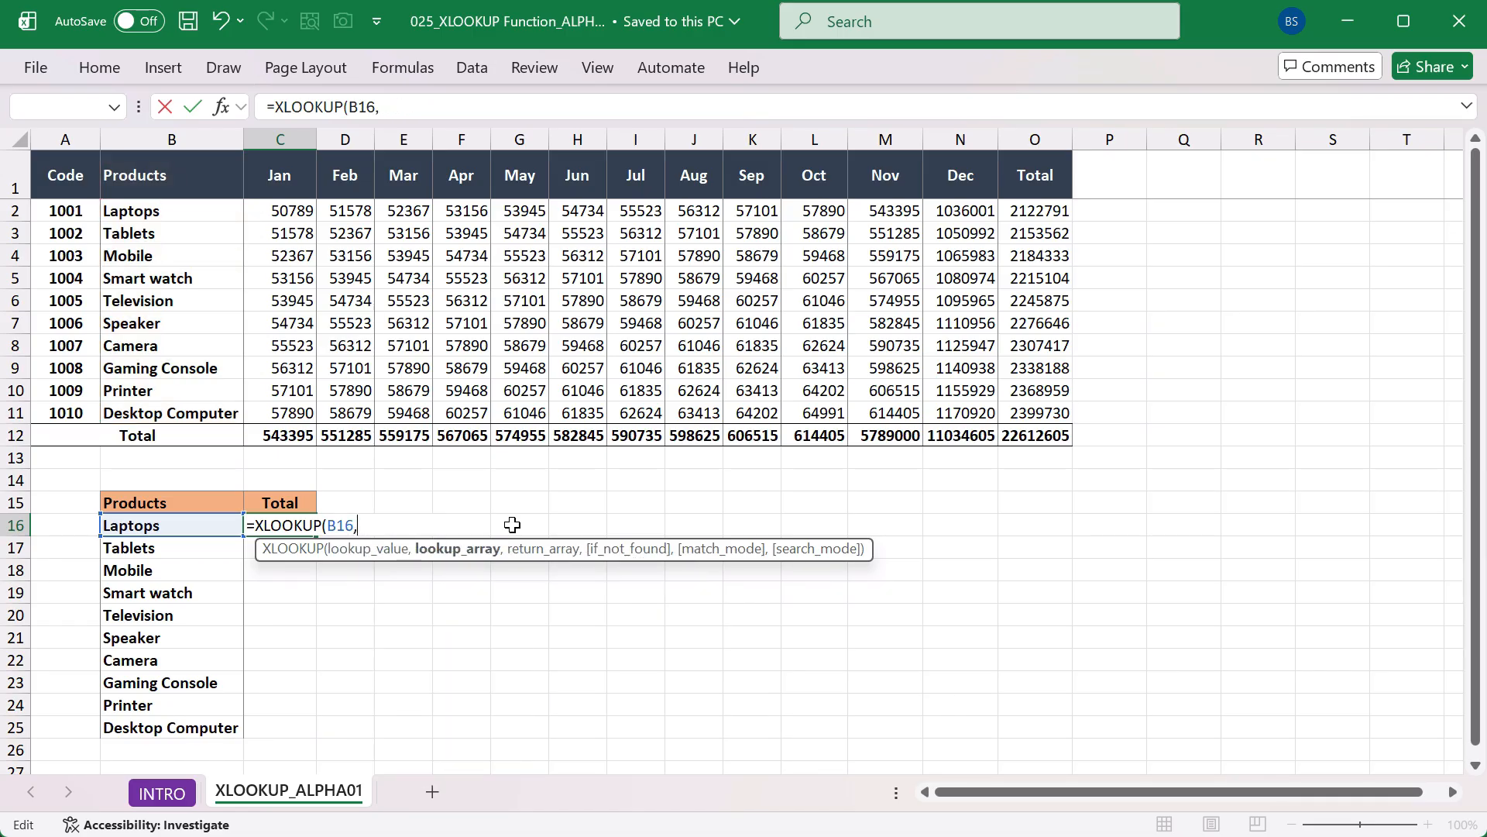
# Complete the XLOOKUP formula with B1:B11 as the lookup array and O1:O11 as the return array
pyautogui.moveTo(146, 192); pyautogui.dragTo(898, 416)
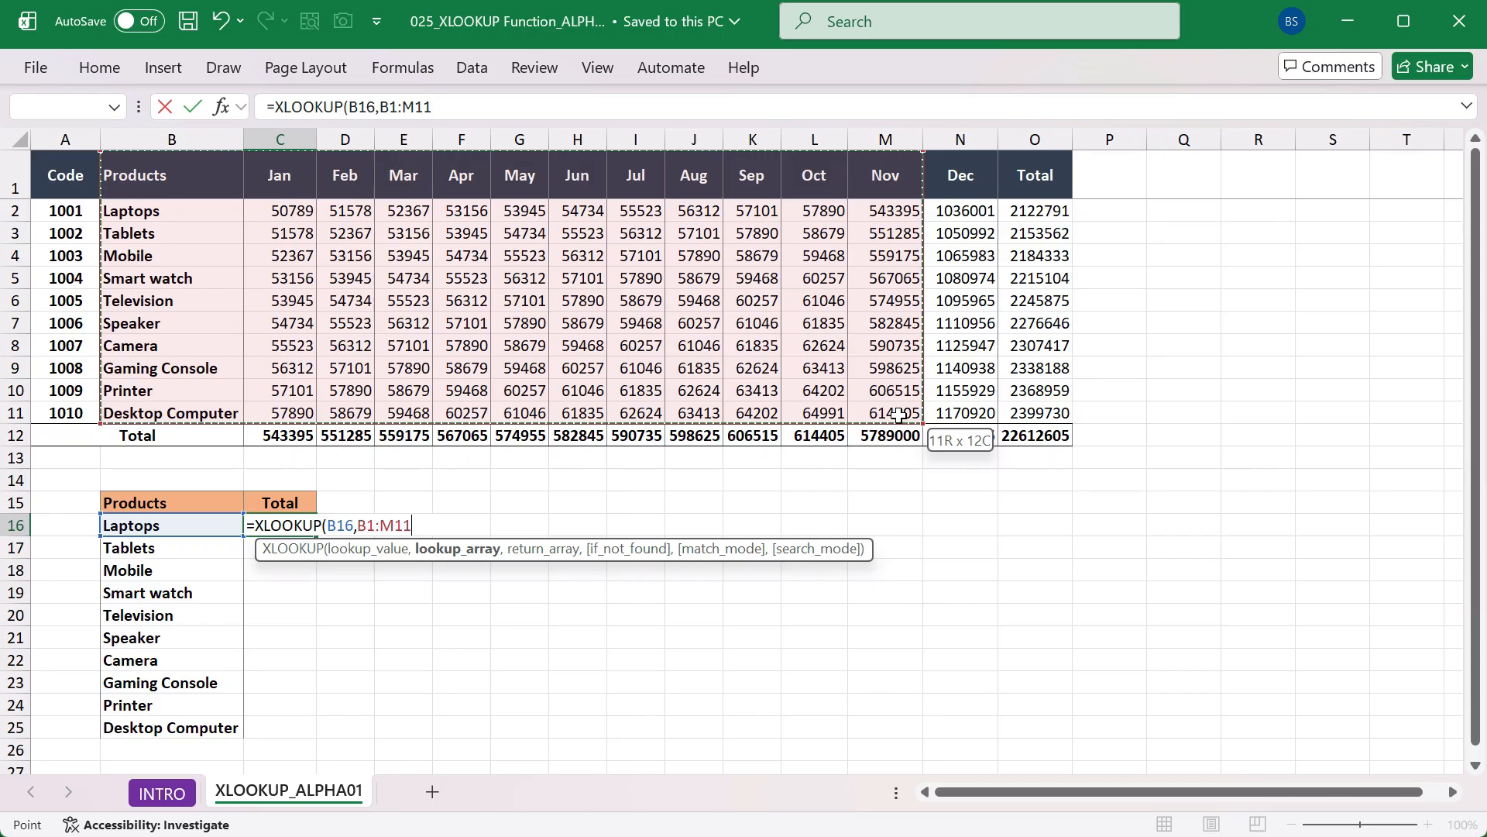
pyautogui.moveTo(899, 416); pyautogui.dragTo(221, 411)
pyautogui.write(',')
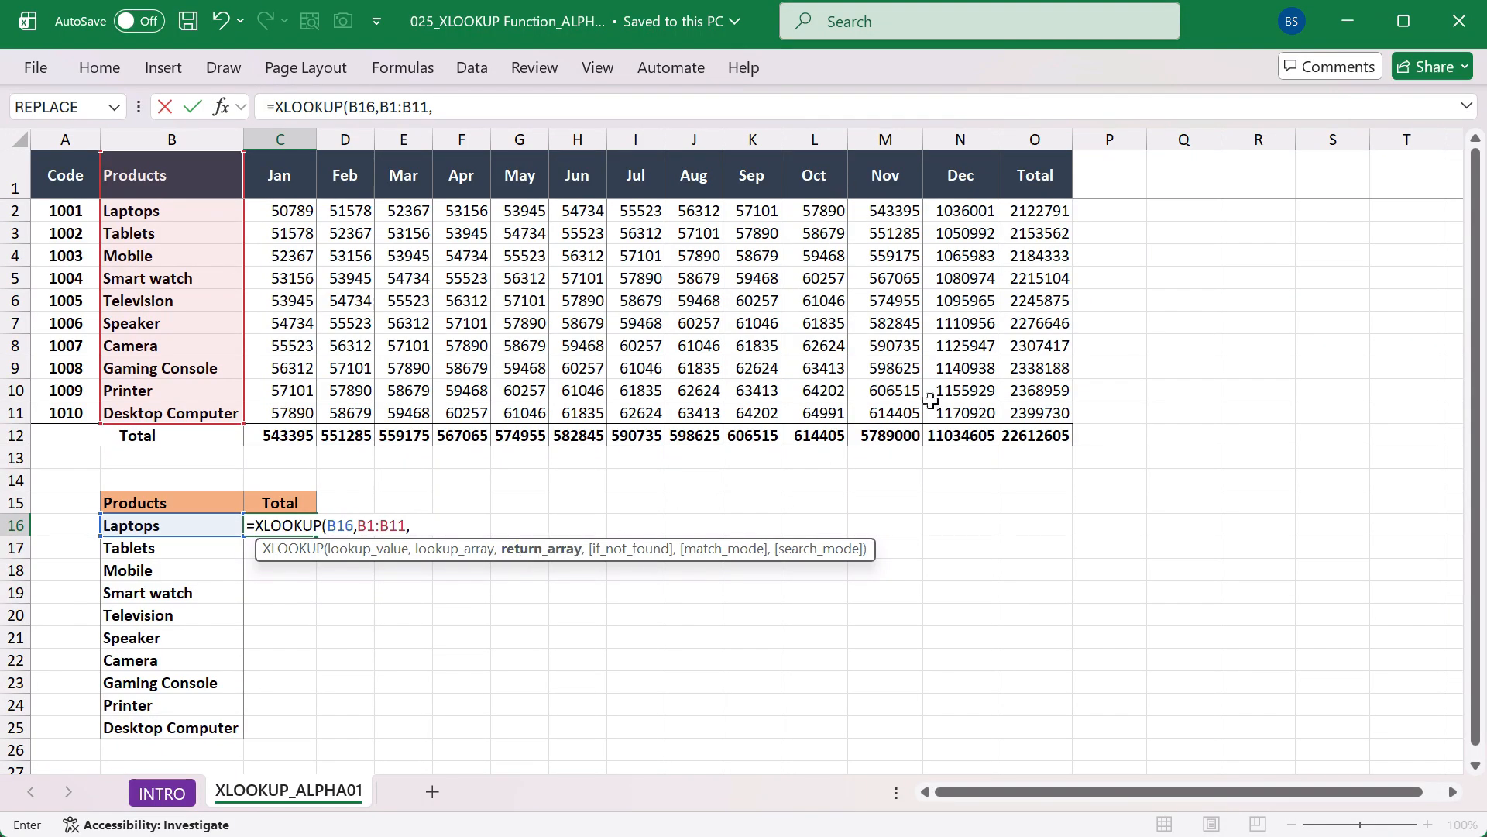
pyautogui.click(1036, 165)
pyautogui.moveTo(1036, 165); pyautogui.dragTo(1068, 422)
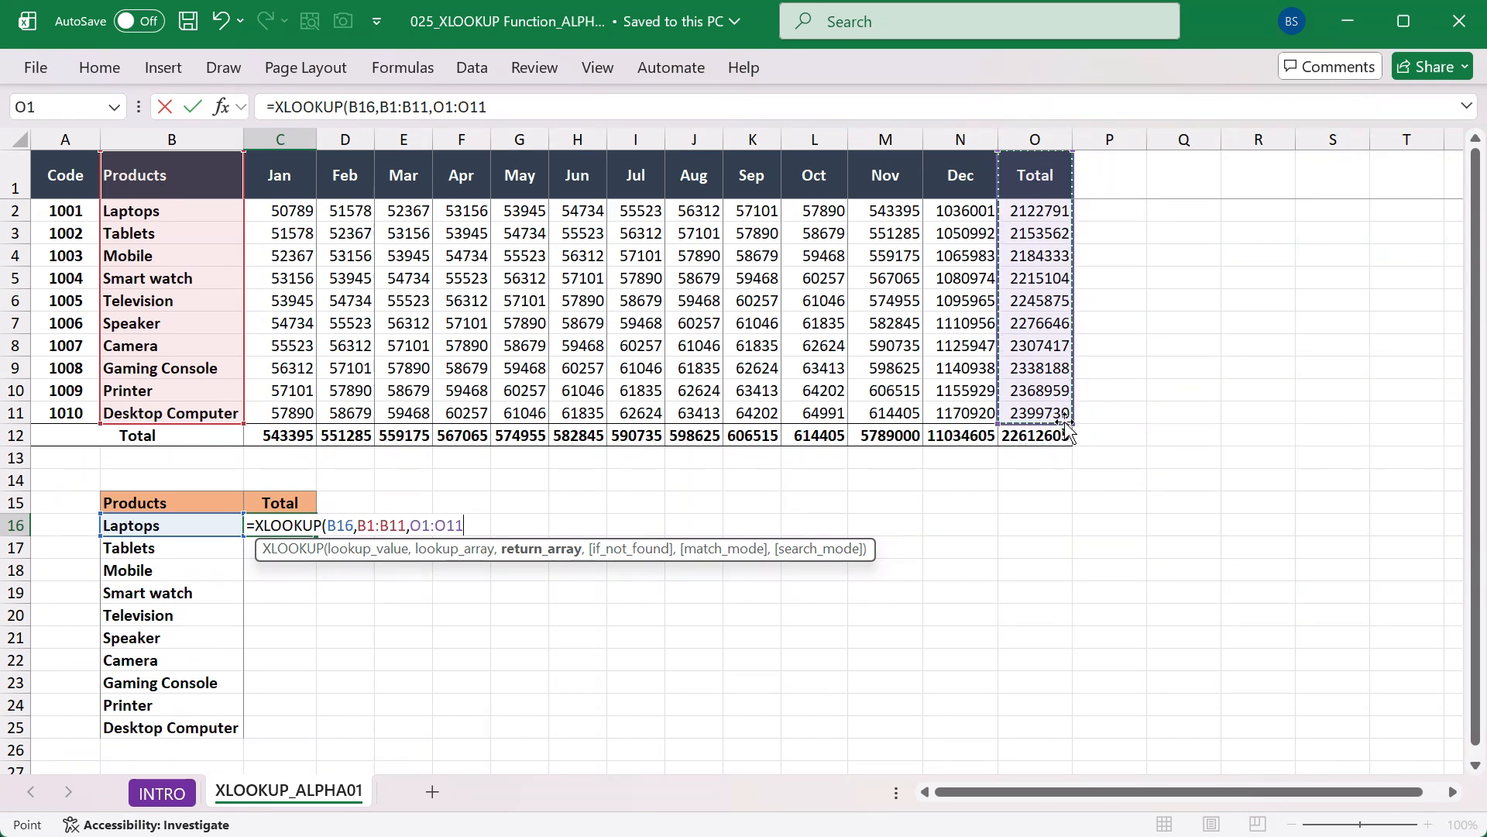
pyautogui.write(',')
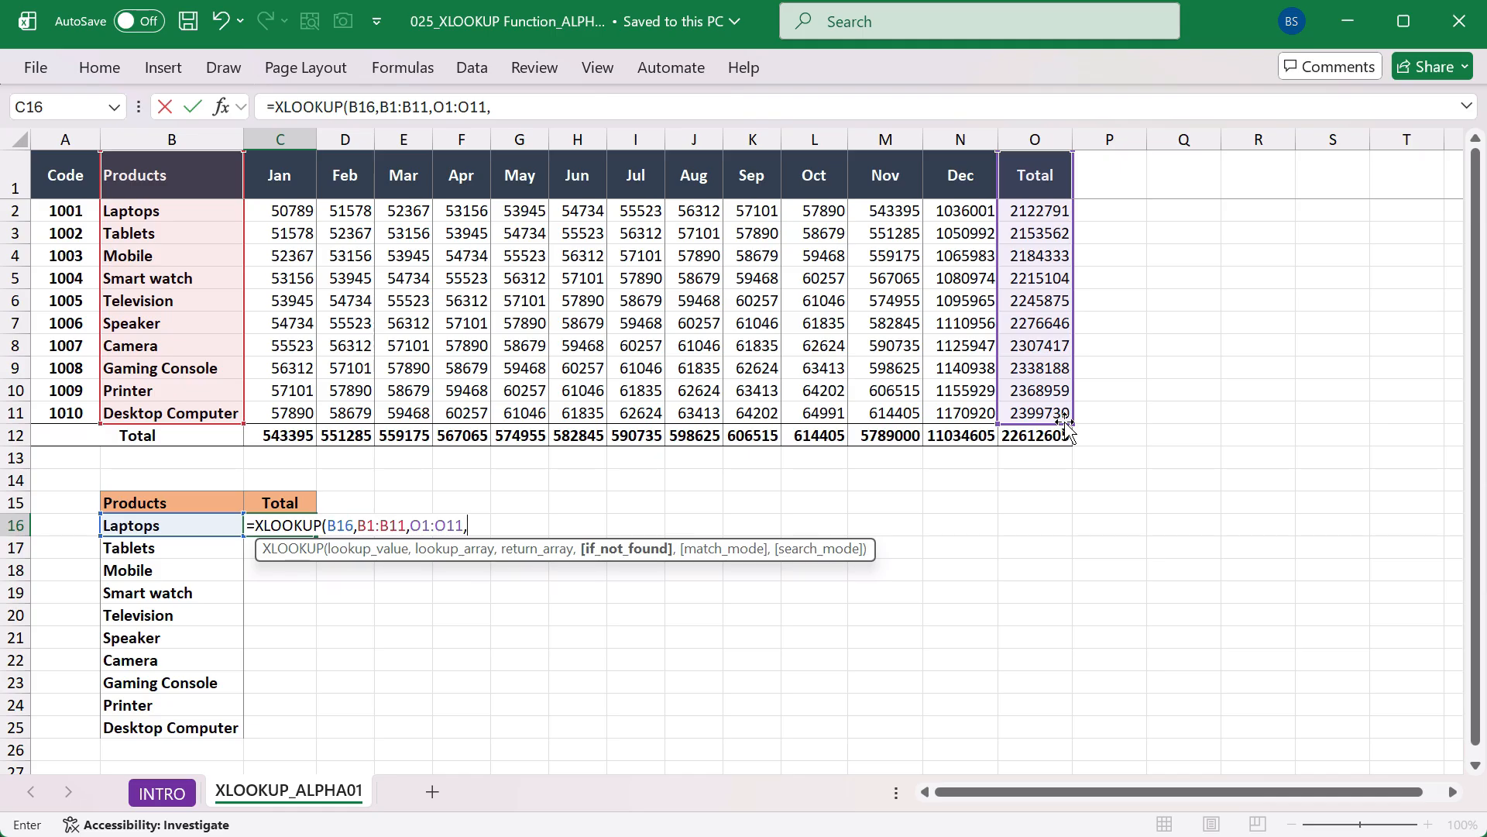
pyautogui.press('BackSpace')
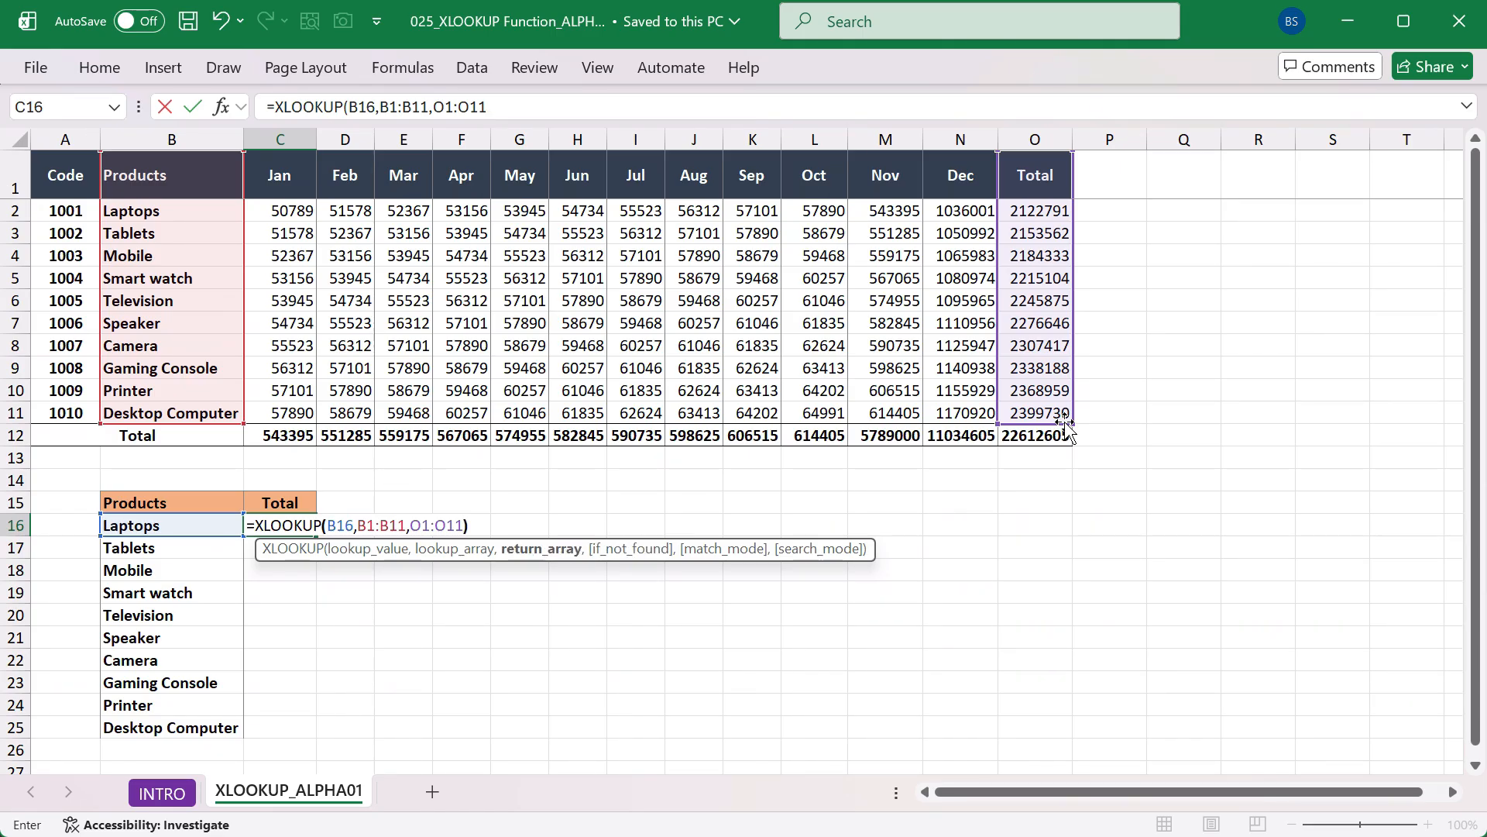
pyautogui.write(')')
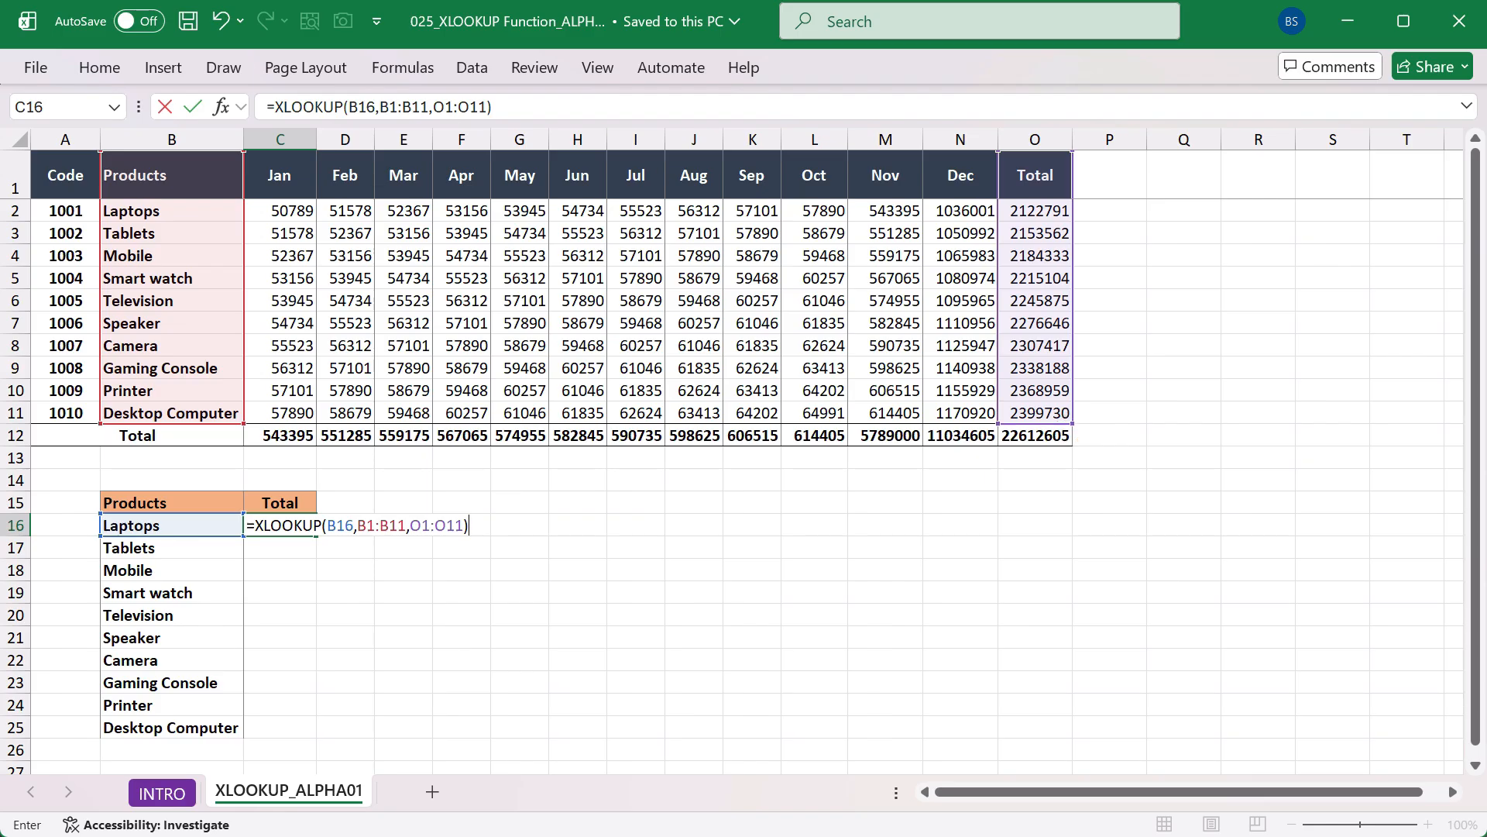
# Make the lookup and return arrays absolute as $B$1:$B$11 and $O$1:$O$11, and commit the formula in C16
pyautogui.moveTo(380, 107); pyautogui.dragTo(488, 107)
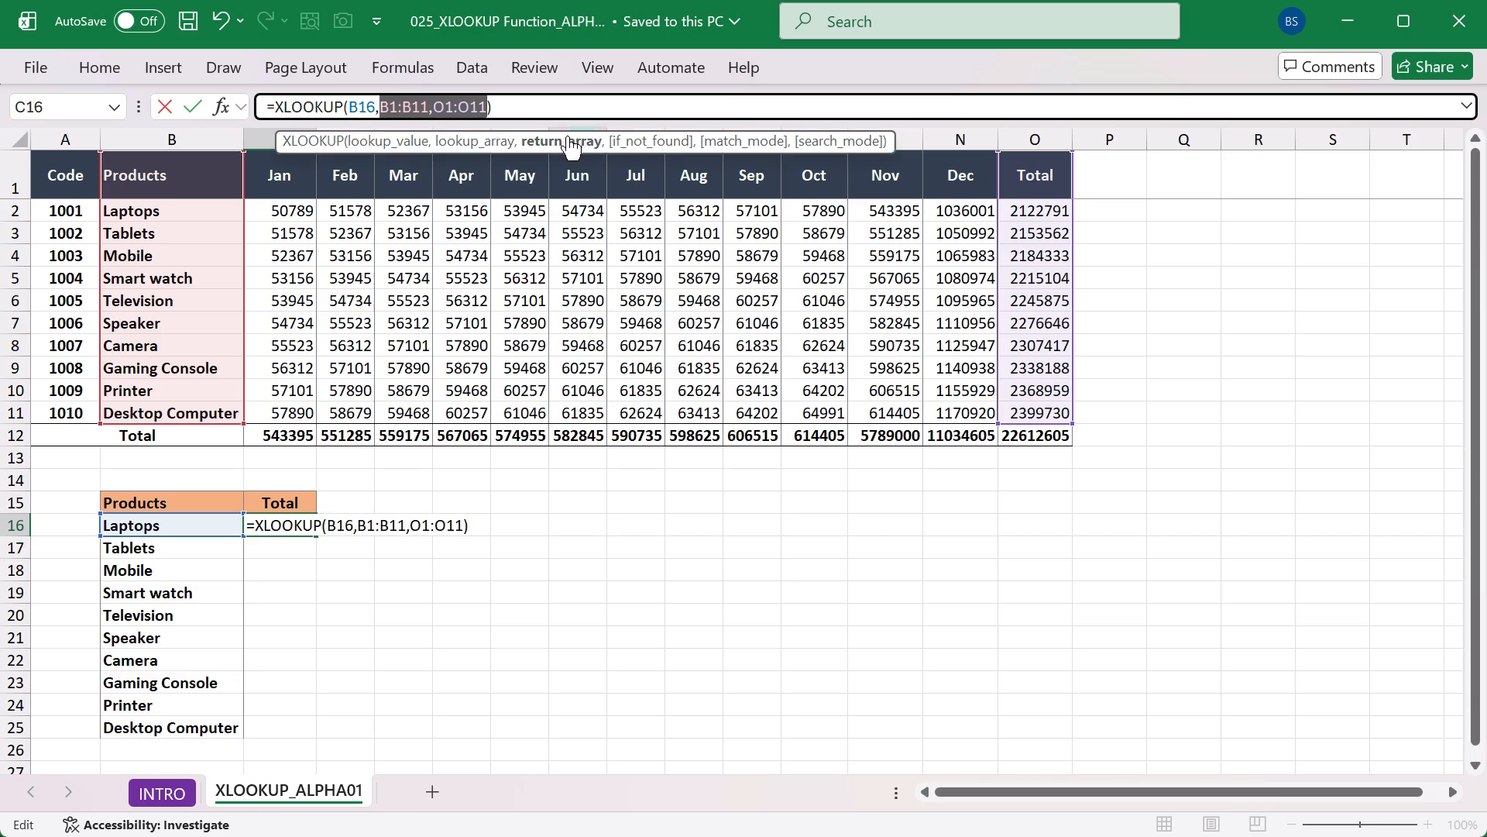
pyautogui.press('F4')
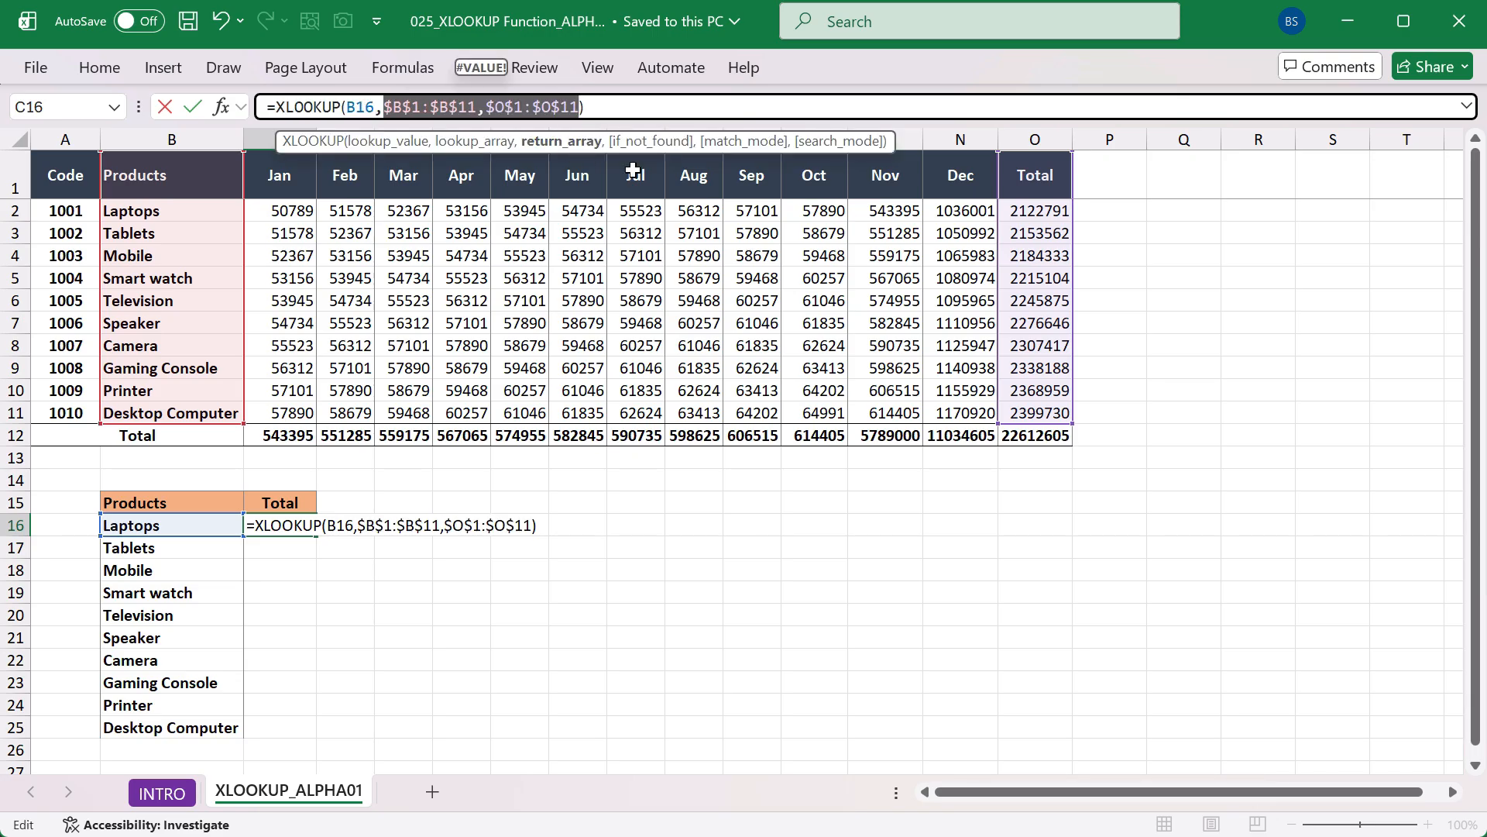
pyautogui.press('Return')
pyautogui.press('Up')
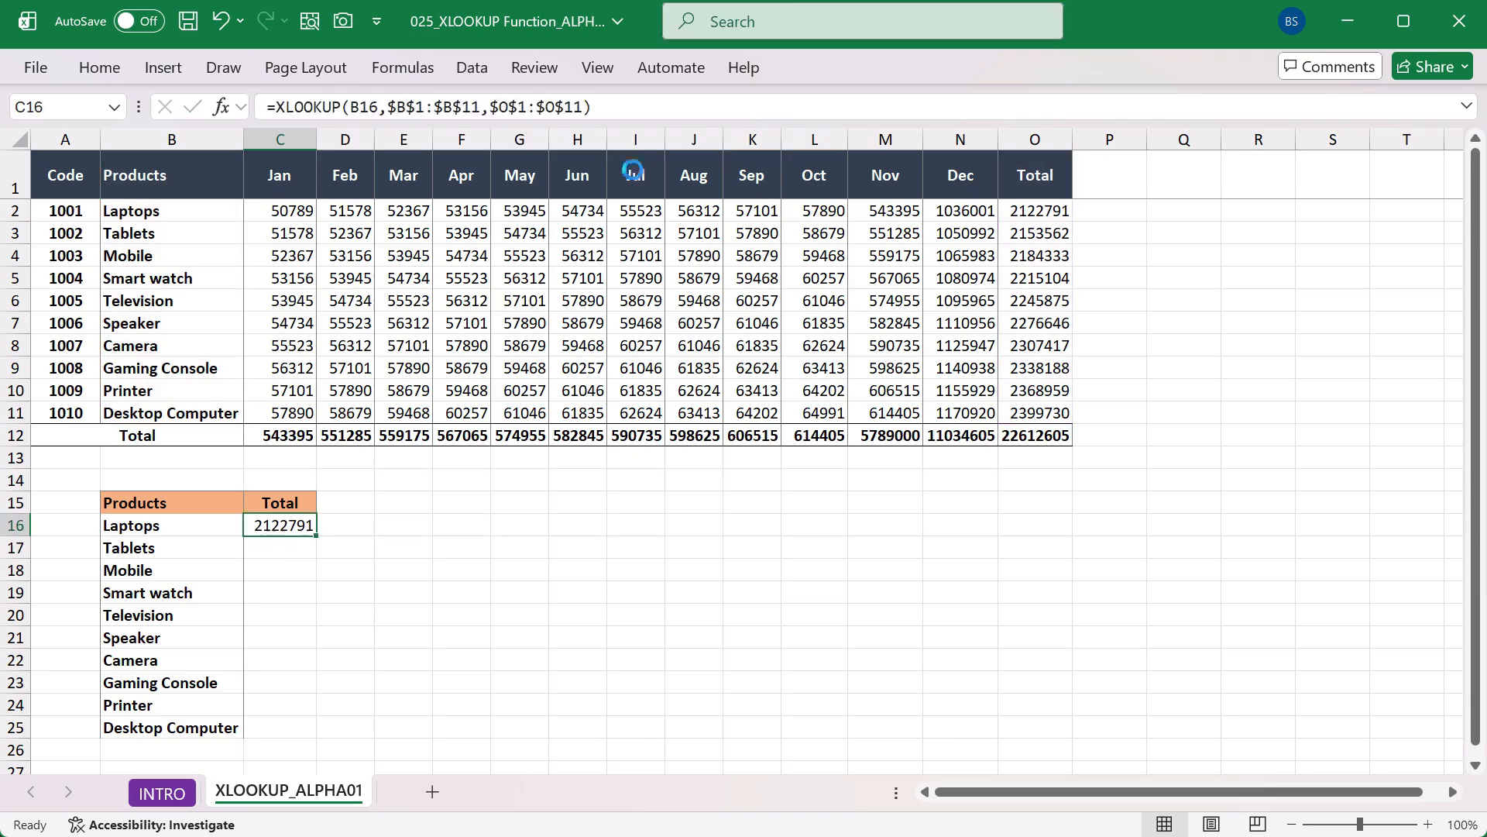
# Copy the XLOOKUP formula from C16 into C17:C25 with Paste Special set to Formulas, and save the workbook
pyautogui.hotkey('ctrl', 'c')
pyautogui.press('Down')
pyautogui.hotkey('shift', 'Down')
pyautogui.hotkey('shift', 'Down')
pyautogui.hotkey('shift', 'Down')
pyautogui.hotkey('shift', 'Down')
pyautogui.hotkey('shift', 'Down')
pyautogui.hotkey('shift', 'Down')
pyautogui.hotkey('shift', 'Down')
pyautogui.hotkey('shift', 'Down')
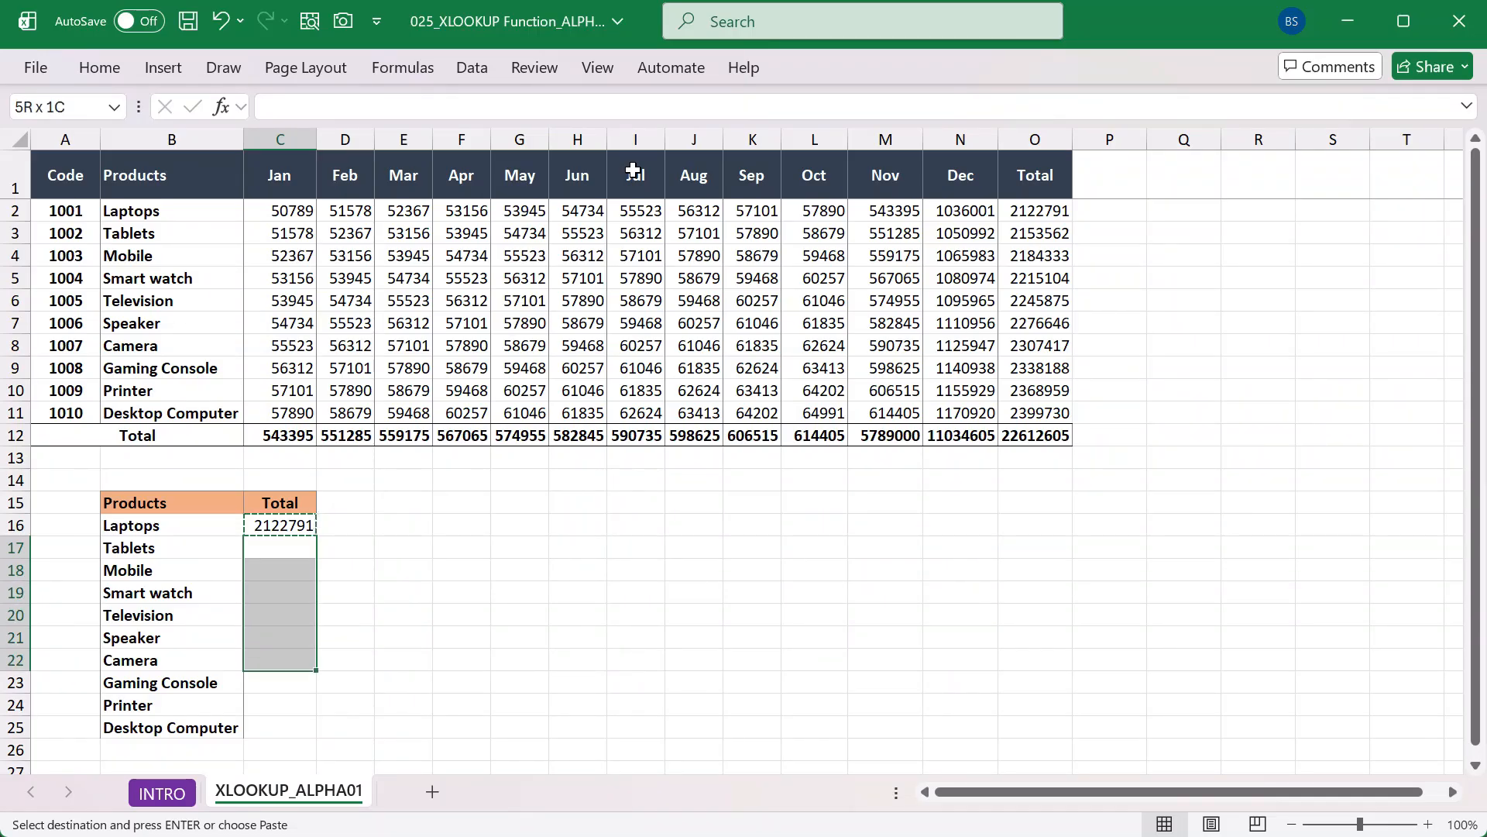
pyautogui.hotkey('ctrl', 'alt', 'v')
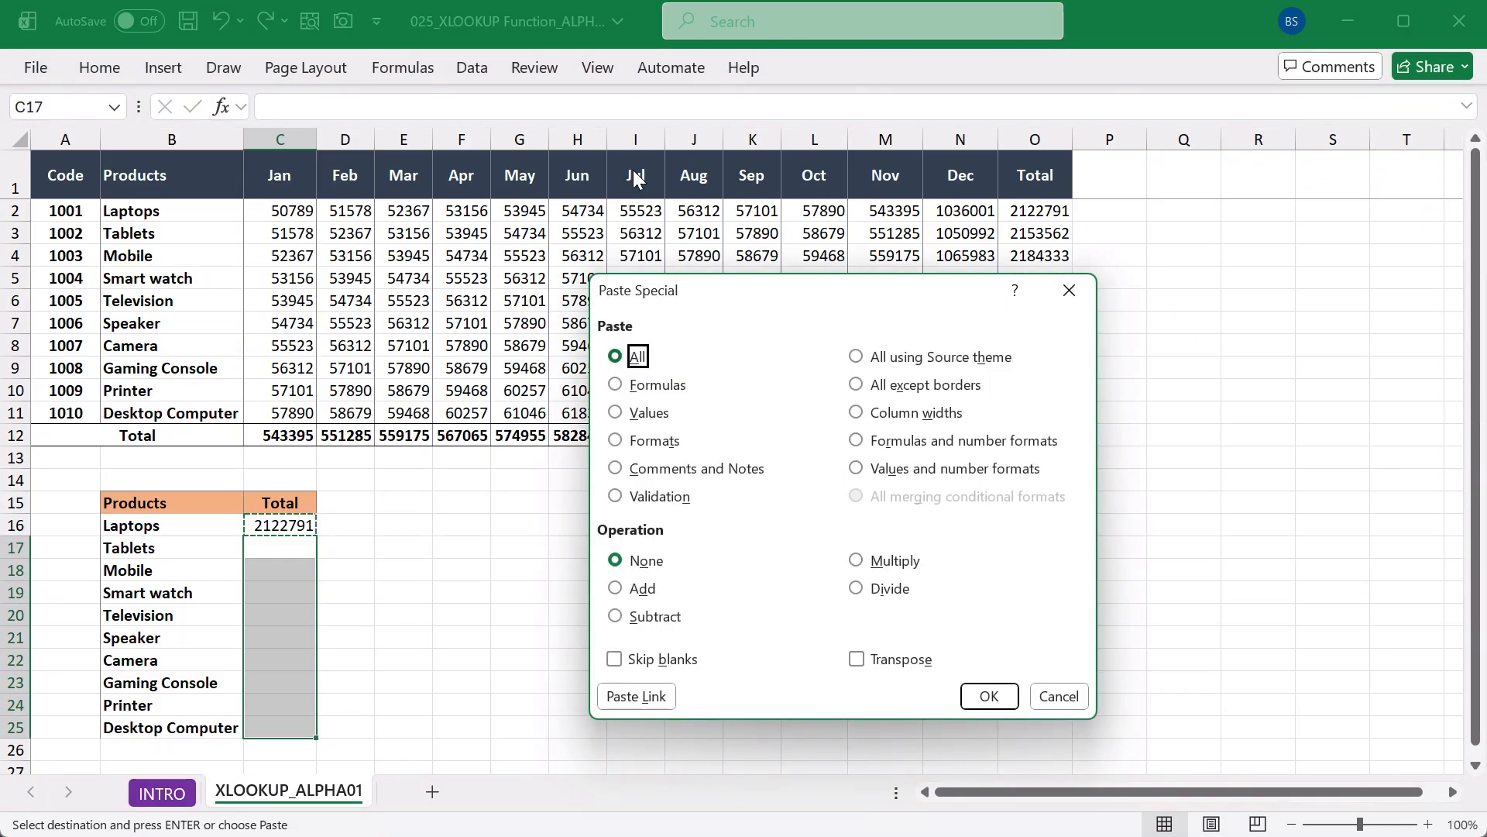
pyautogui.press('f')
pyautogui.press('Return')
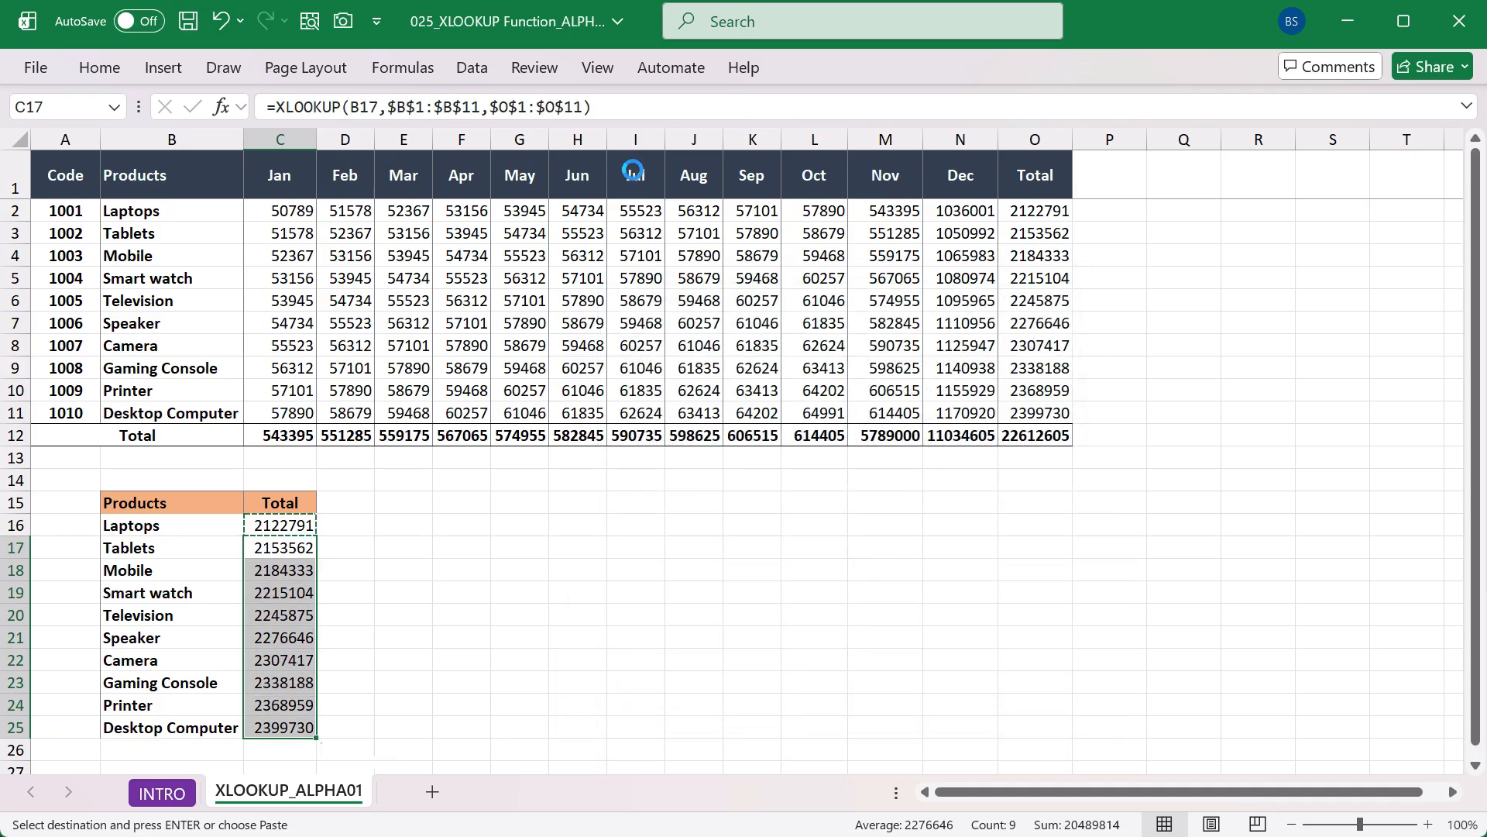
pyautogui.hotkey('ctrl', 's')
# Sum C16:C25 in C26 with AutoSum and autofit the width of column C
pyautogui.press('Down')
pyautogui.press('Down')
pyautogui.press('Down')
pyautogui.press('Down')
pyautogui.press('Down')
pyautogui.press('Down')
pyautogui.press('Down')
pyautogui.press('Down')
pyautogui.press('Down')
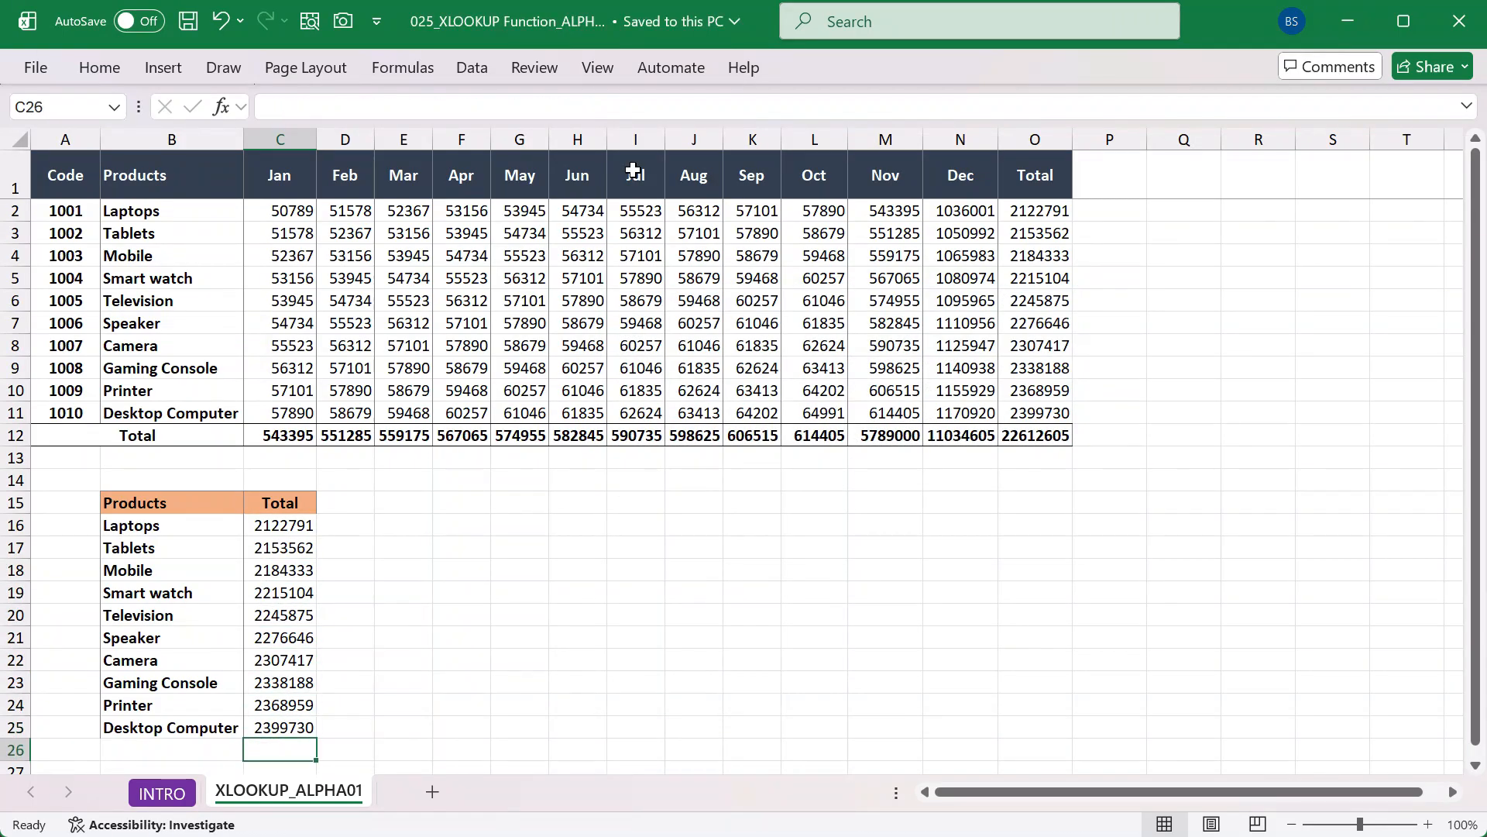
pyautogui.hotkey('alt', '=')
pyautogui.press('Return')
pyautogui.press('Up')
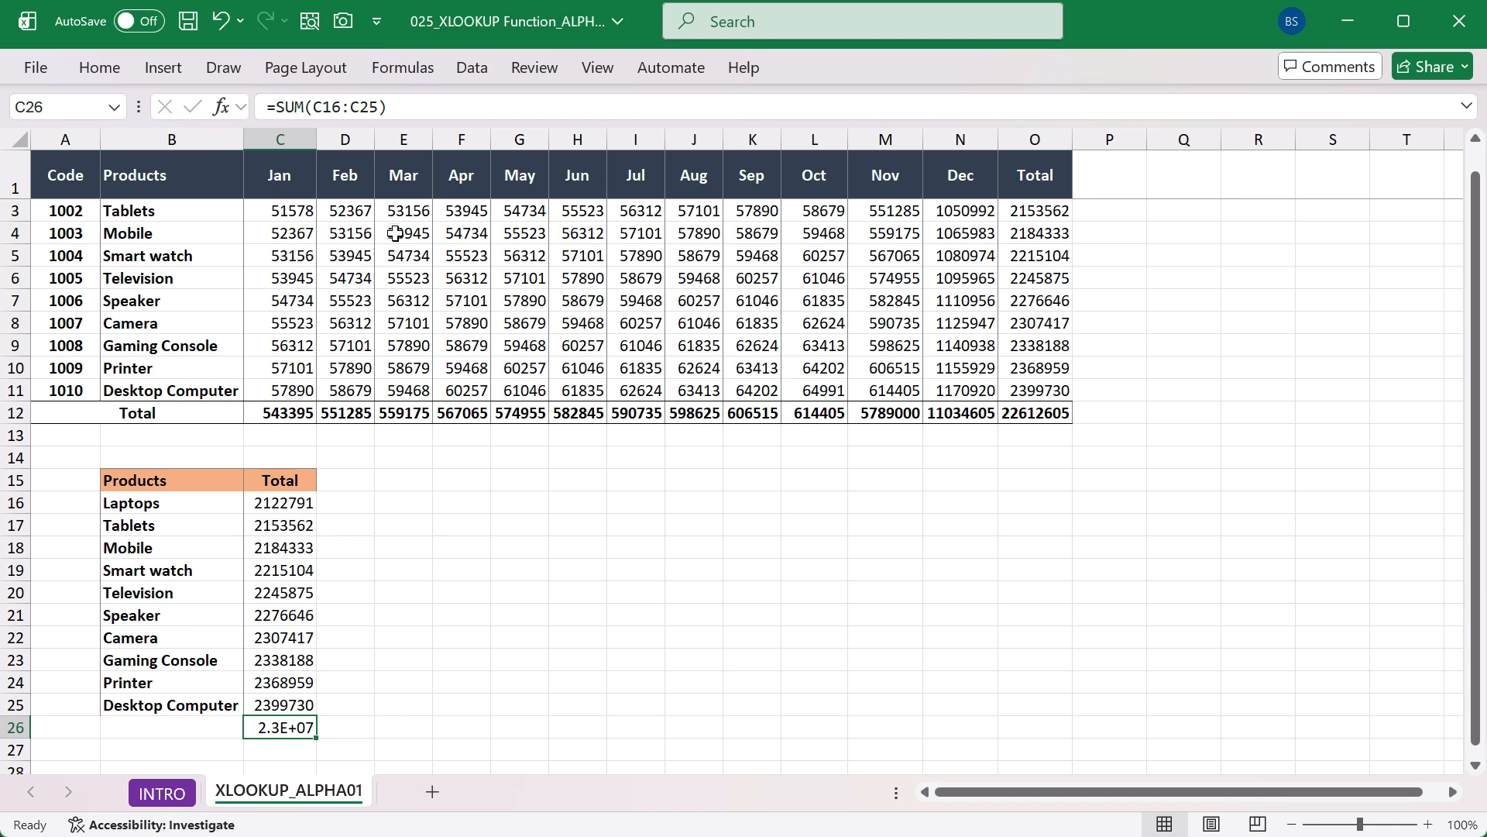
pyautogui.doubleClick(317, 141)
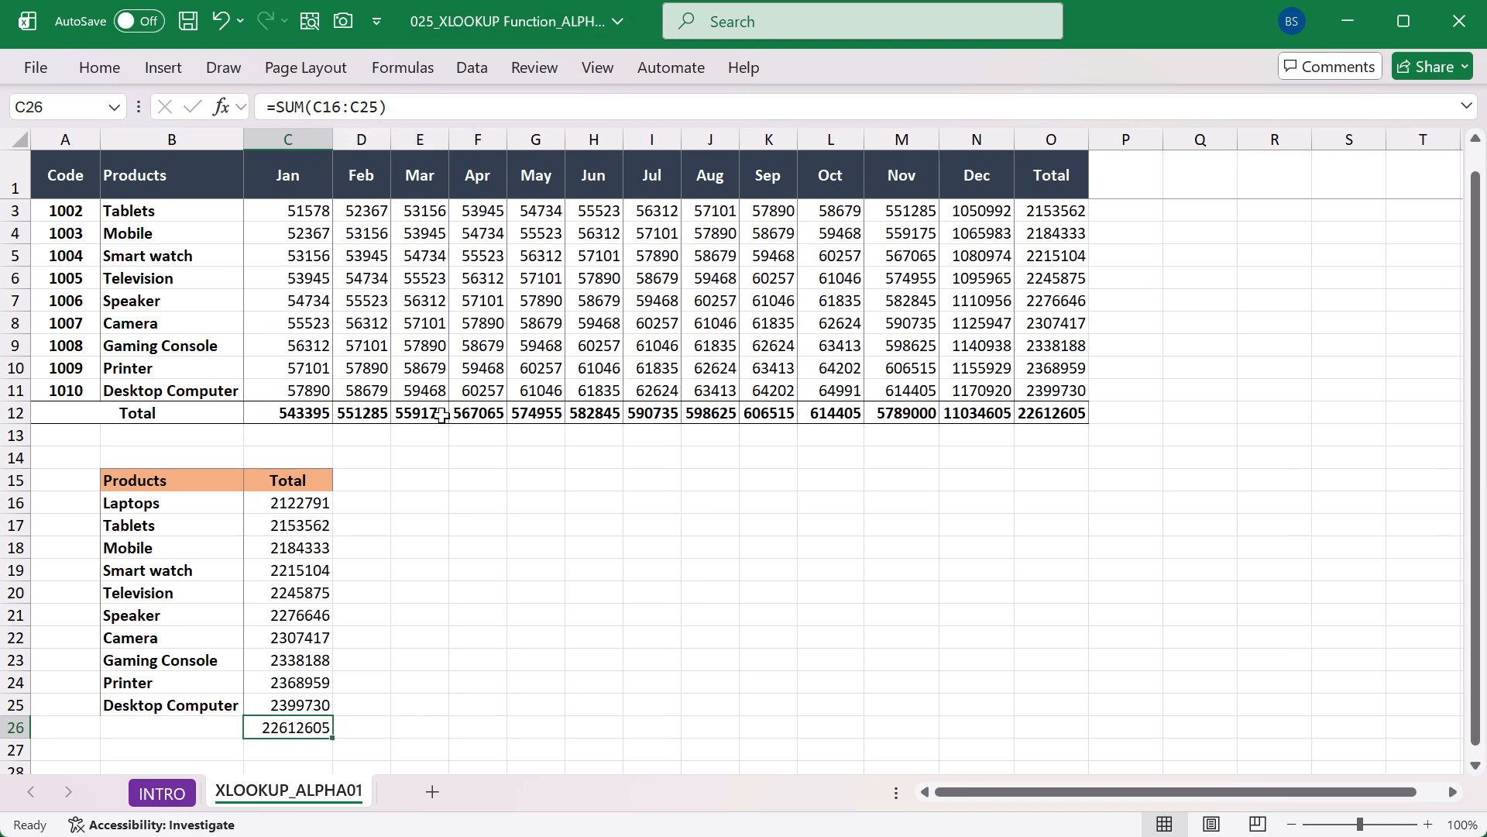
# Label the sum row by entering Total in B26
pyautogui.click(211, 730)
pyautogui.write('tOT')
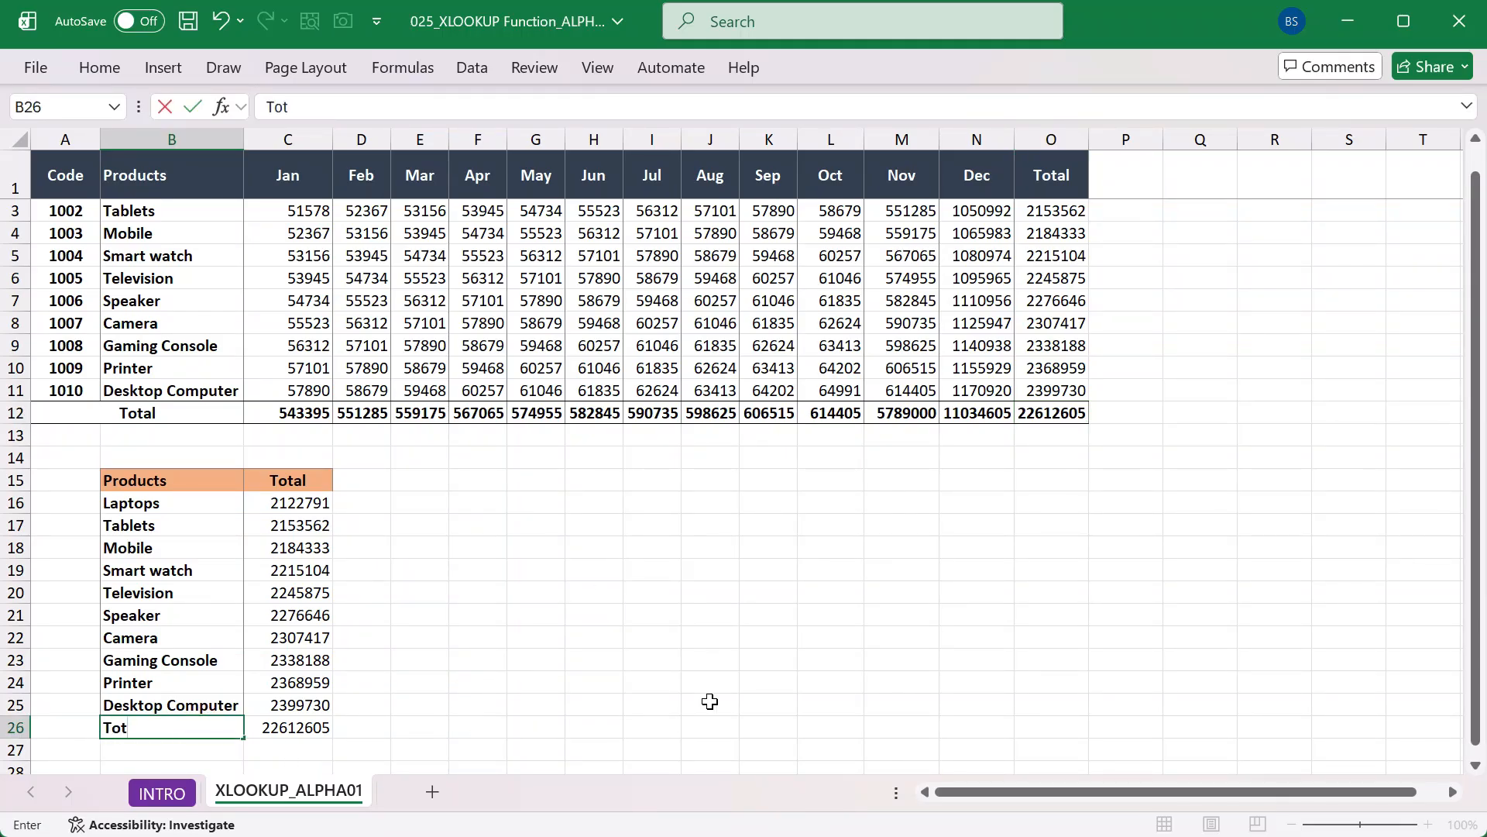
pyautogui.write('al')
pyautogui.press('Return')
# Give the Total row B26:C26 the same orange fill and black font as the lookup table's header
pyautogui.press('Up')
pyautogui.hotkey('shift', 'Right')
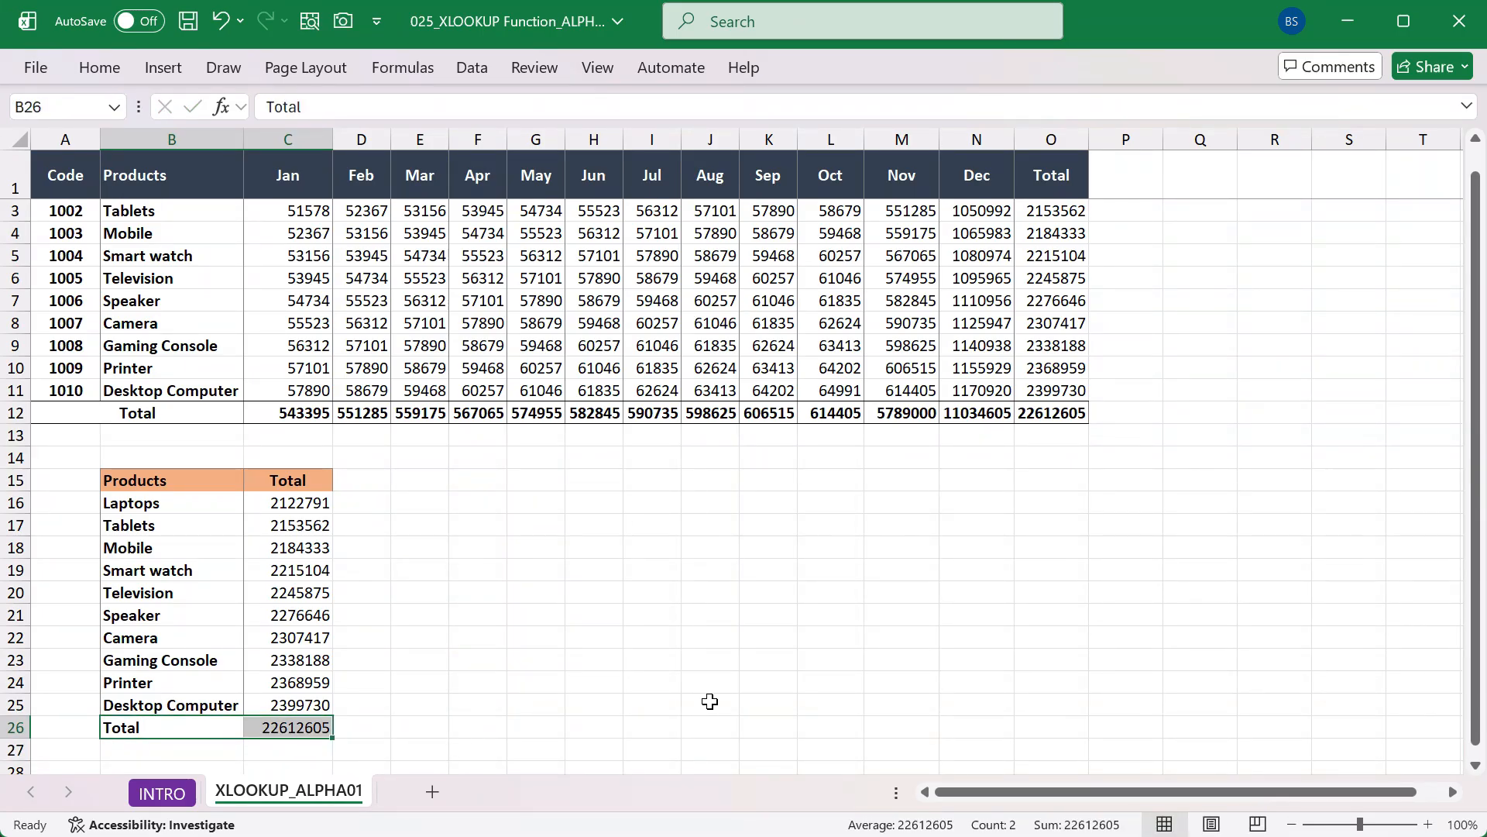
pyautogui.click(96, 74)
pyautogui.click(320, 149)
pyautogui.click(369, 149)
pyautogui.click(498, 601)
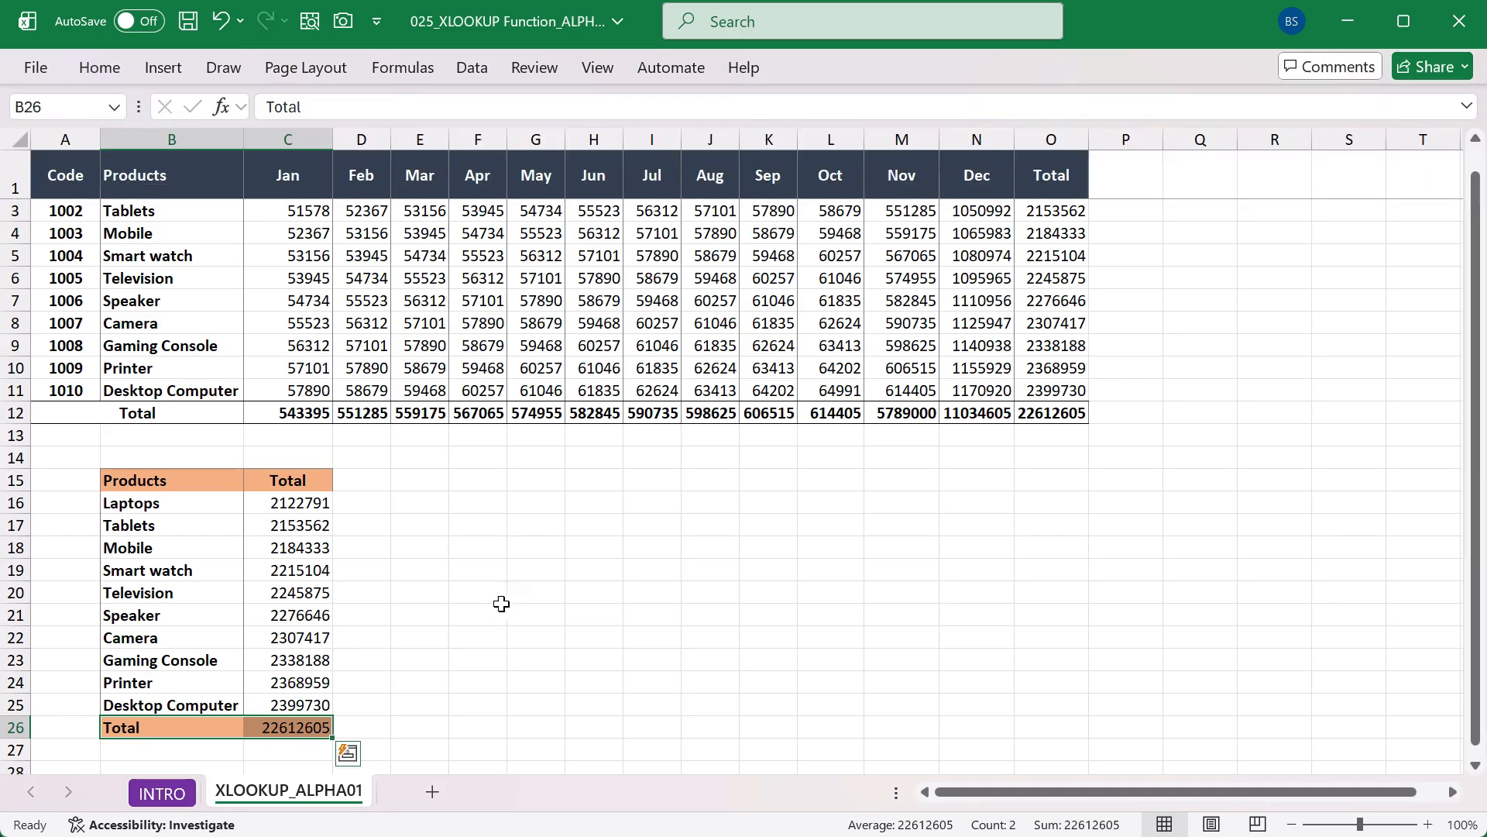
# Compare the completed Products and Total table with the sales table A1:O12, selecting each range and the XLOOKUP results in C16:C25
pyautogui.click(484, 595)
pyautogui.click(414, 527)
pyautogui.moveTo(131, 475); pyautogui.dragTo(310, 727)
pyautogui.moveTo(75, 169); pyautogui.dragTo(1025, 436)
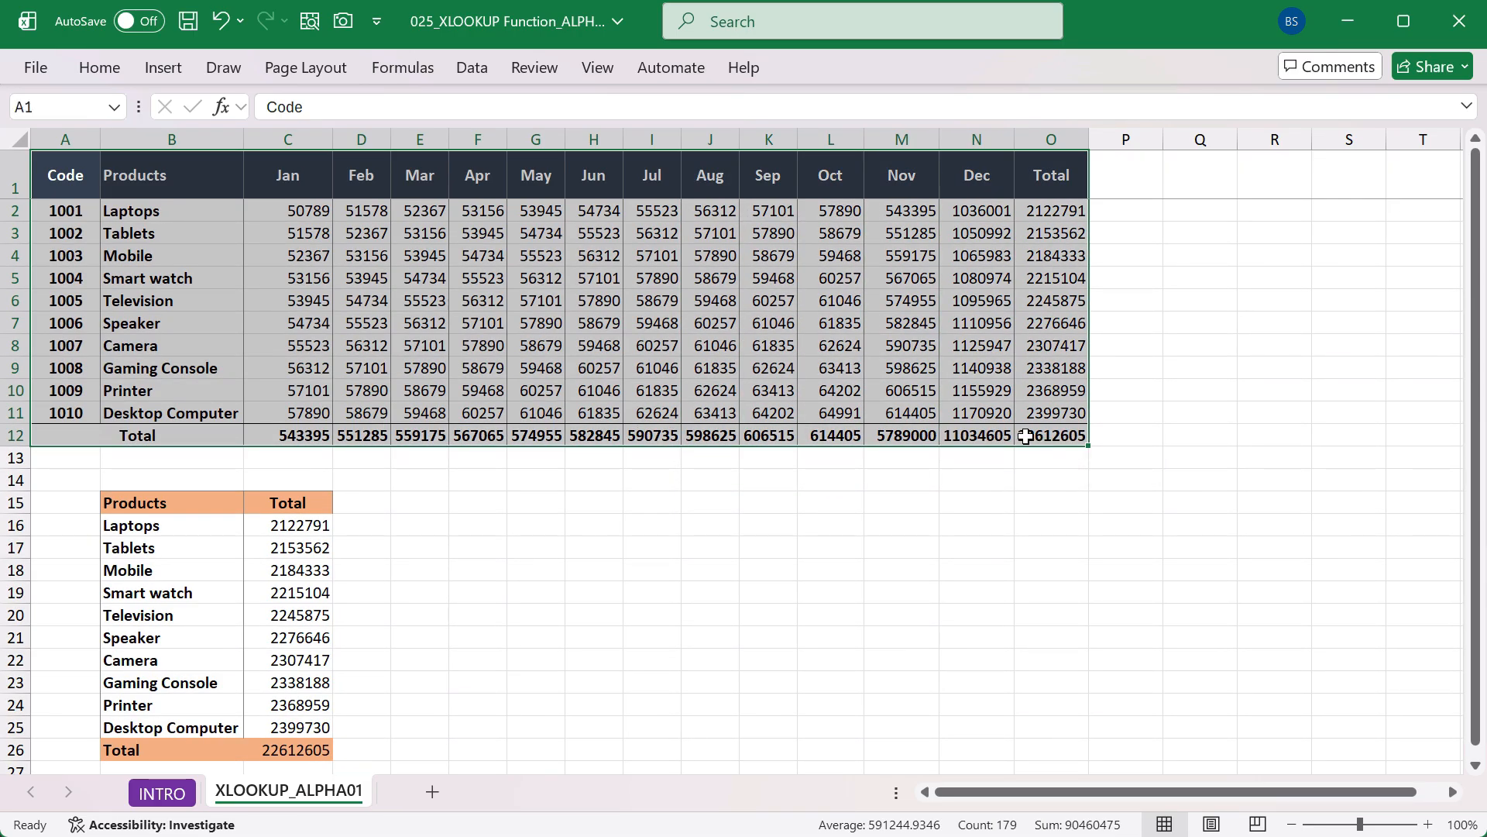
pyautogui.moveTo(139, 501); pyautogui.dragTo(281, 763)
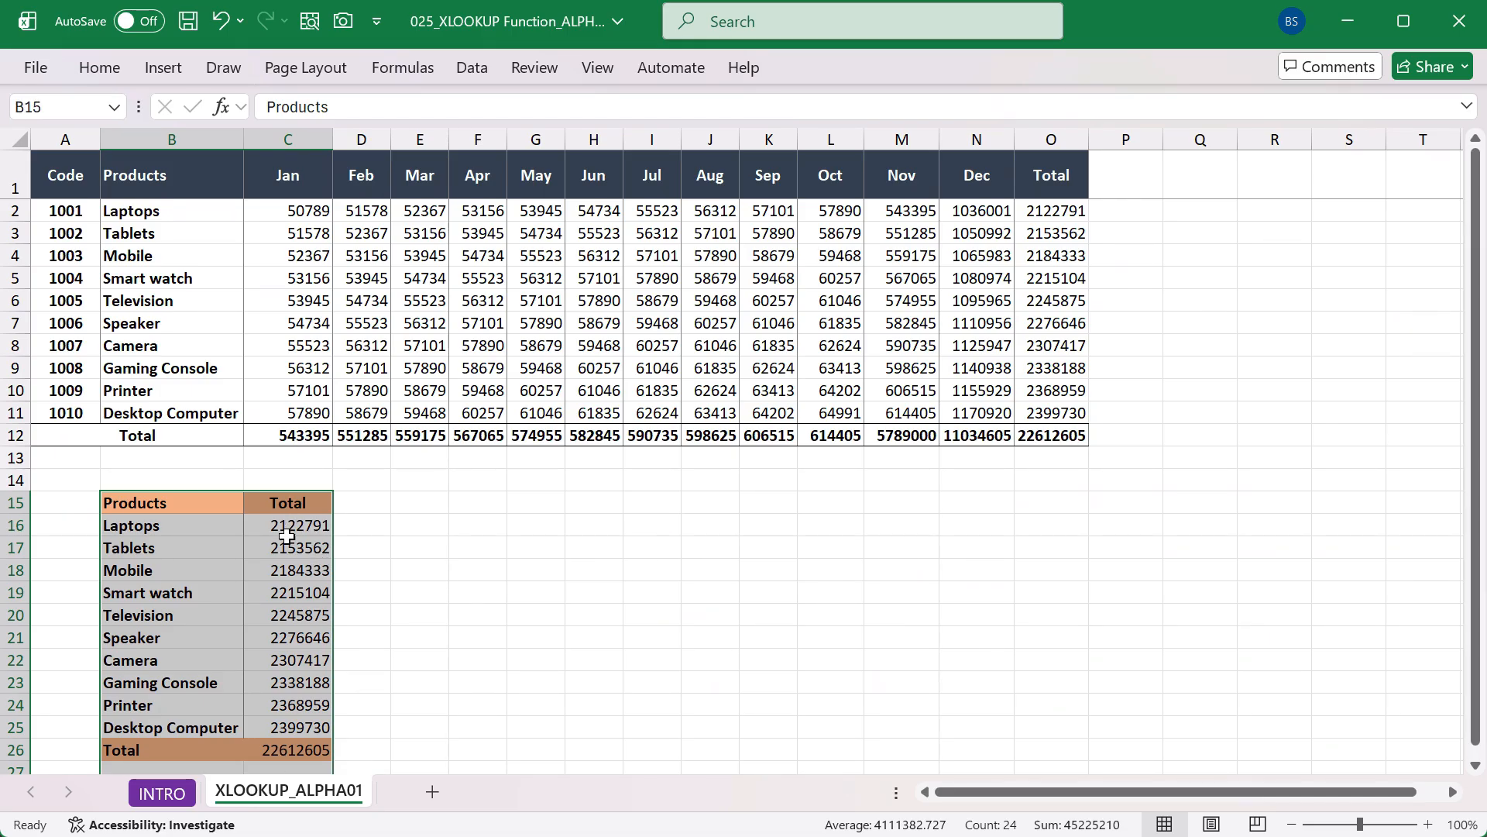
pyautogui.click(287, 541)
pyautogui.moveTo(260, 518); pyautogui.dragTo(294, 718)
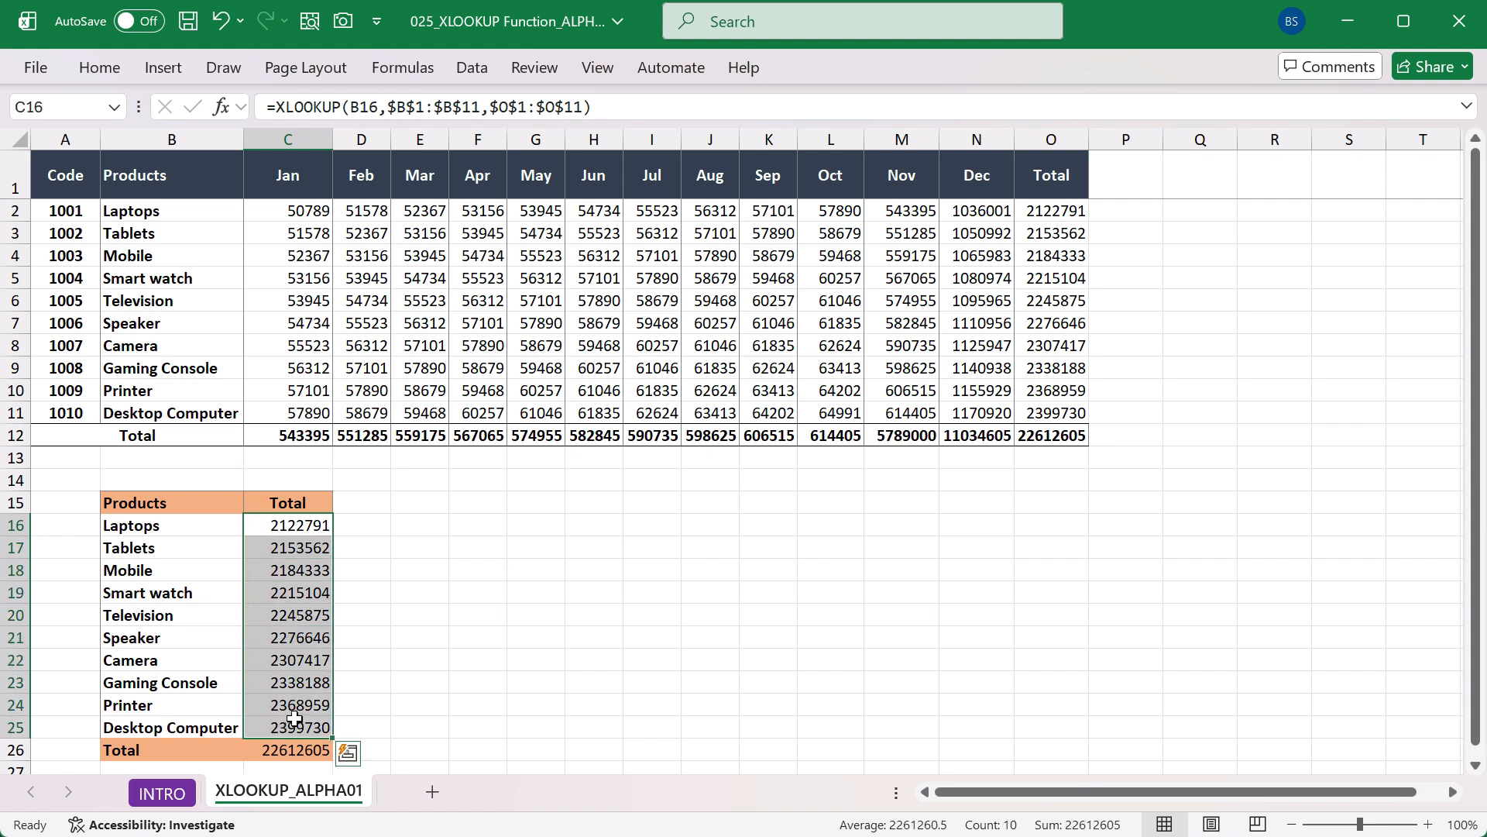
pyautogui.click(211, 526)
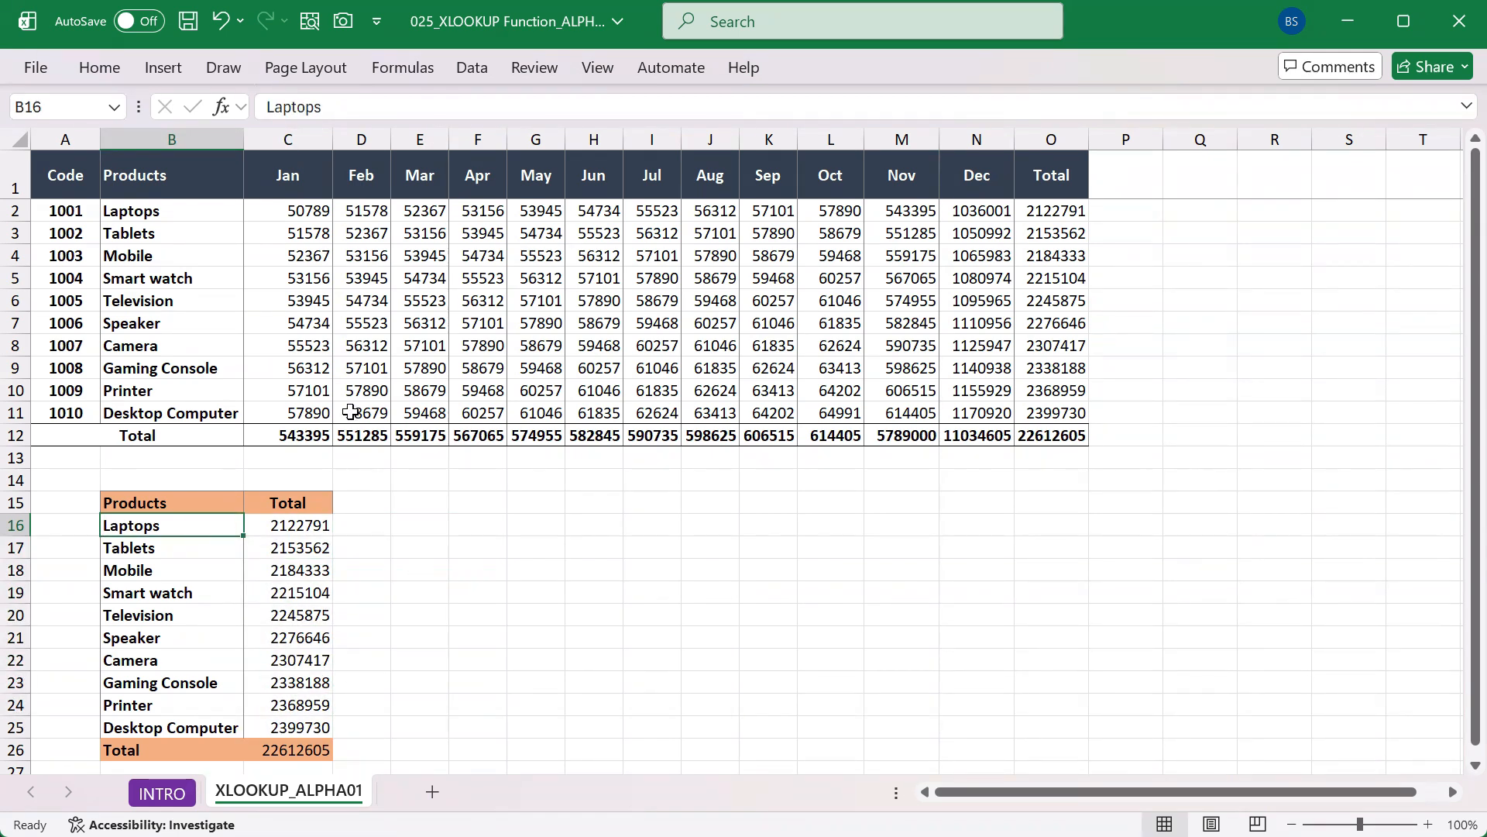
# Review Scenario 2 on the INTRO sheet and the Jan to Total headers C1:O1 on XLOOKUP_ALPHA01
pyautogui.click(184, 802)
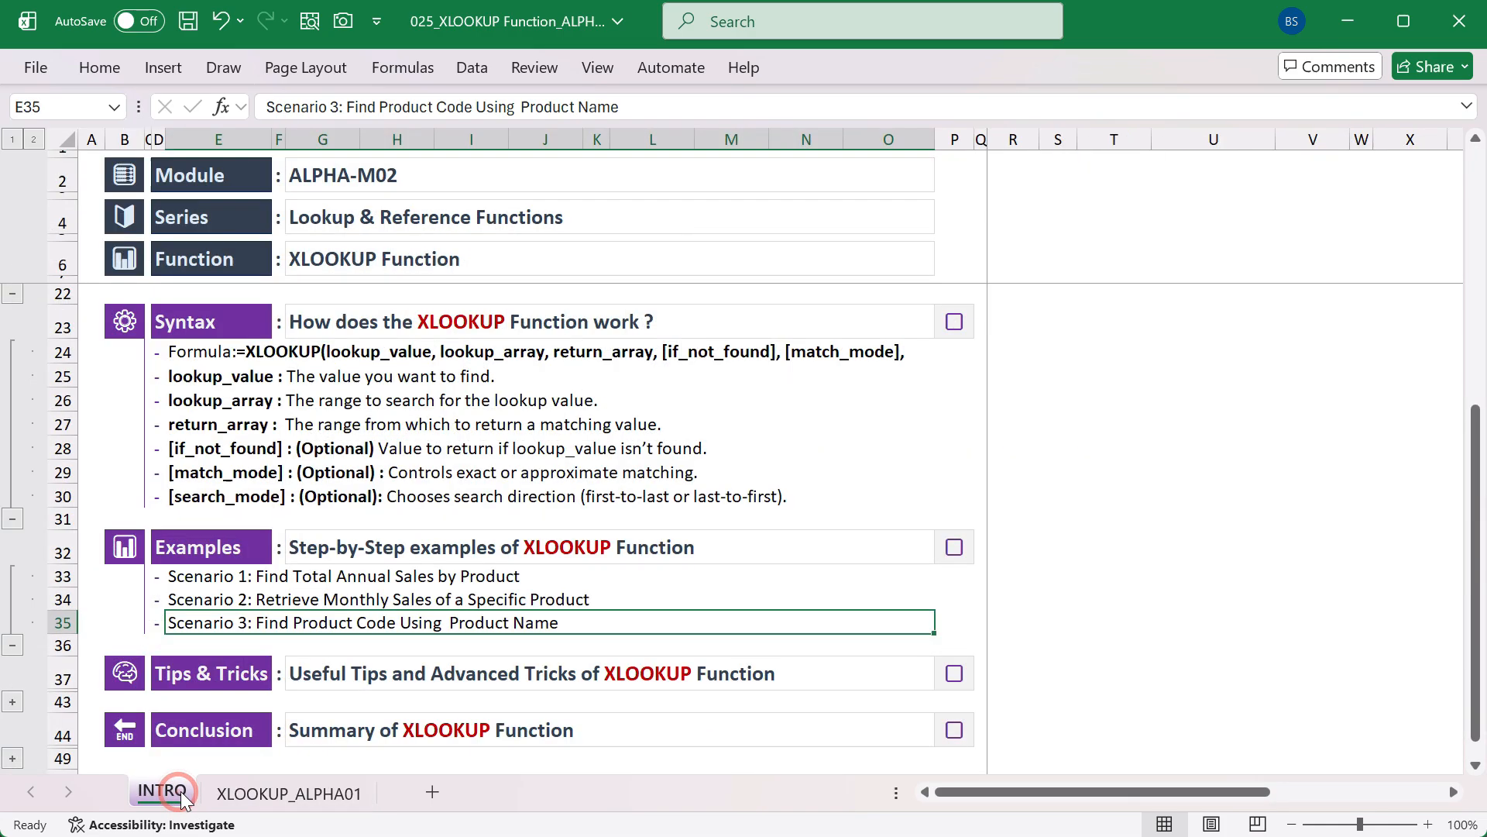
pyautogui.click(504, 590)
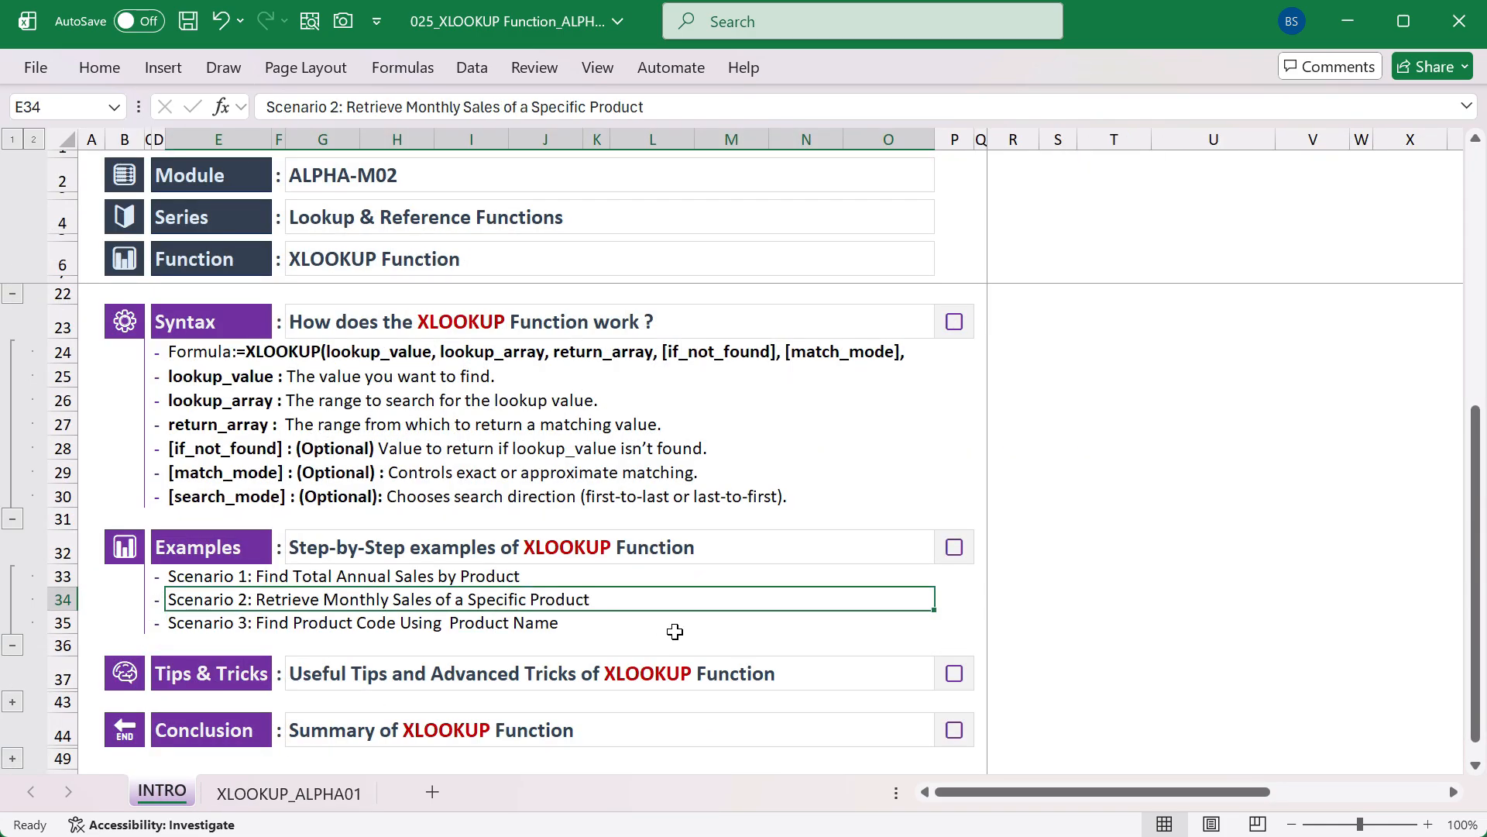
pyautogui.click(280, 786)
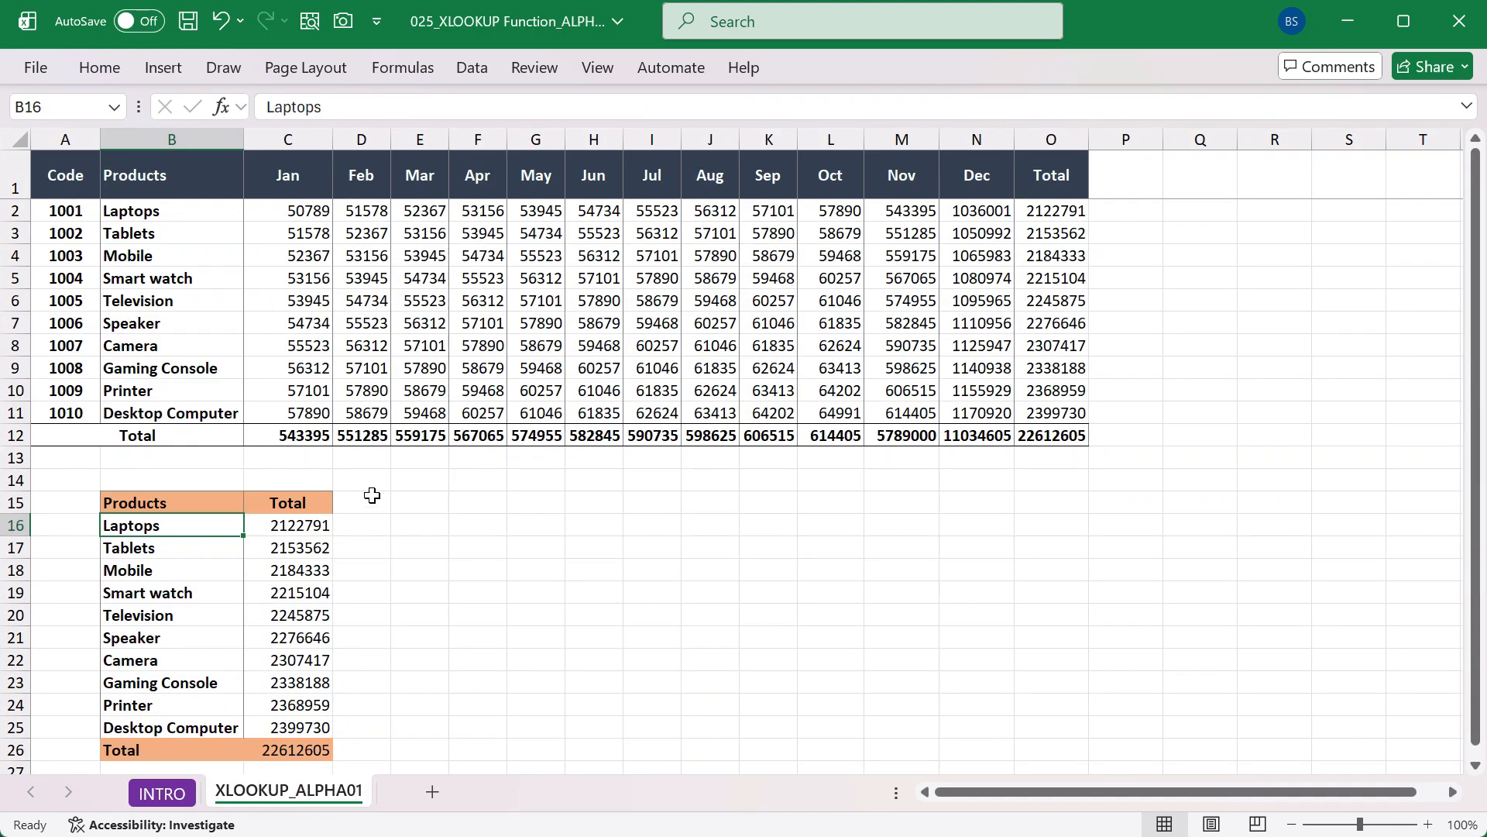
pyautogui.moveTo(304, 180); pyautogui.dragTo(1042, 172)
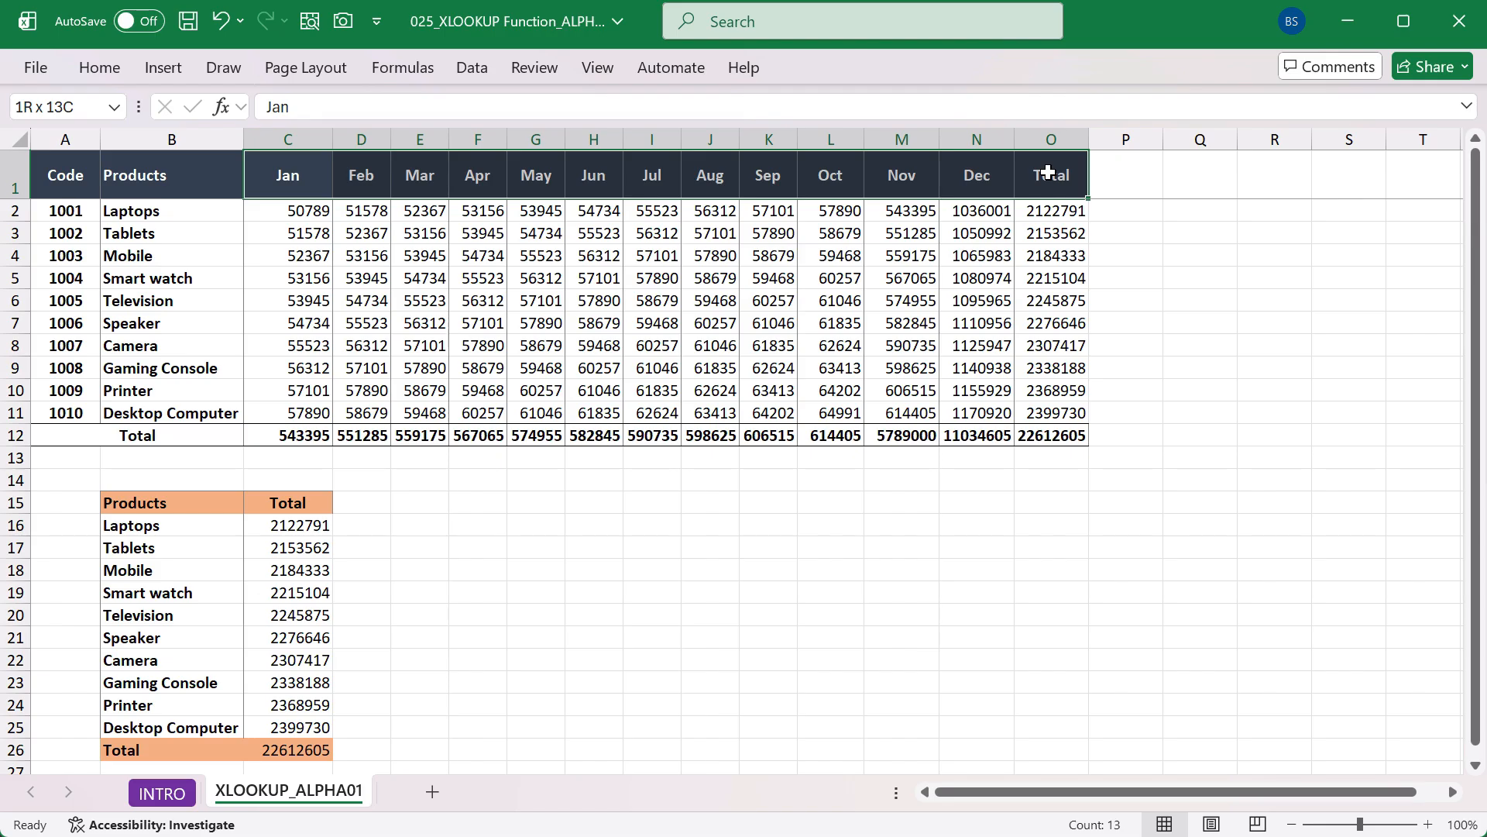
pyautogui.moveTo(1048, 172); pyautogui.dragTo(1048, 172)
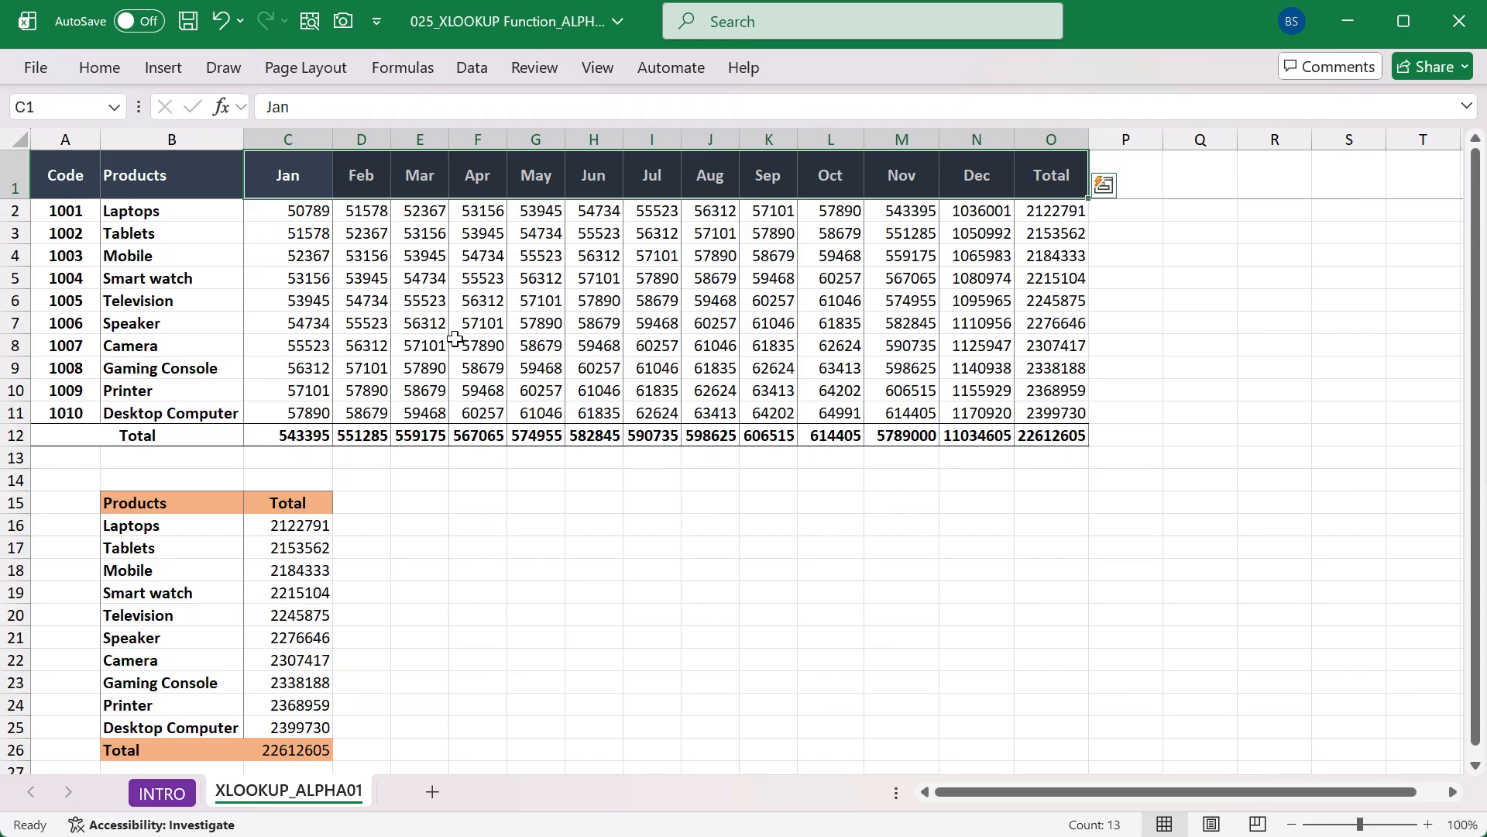
# Copy the sales table headers B1:O1, Products through Total, and paste them starting at B28
pyautogui.moveTo(180, 184); pyautogui.dragTo(1030, 177)
pyautogui.hotkey('ctrl', 'c')
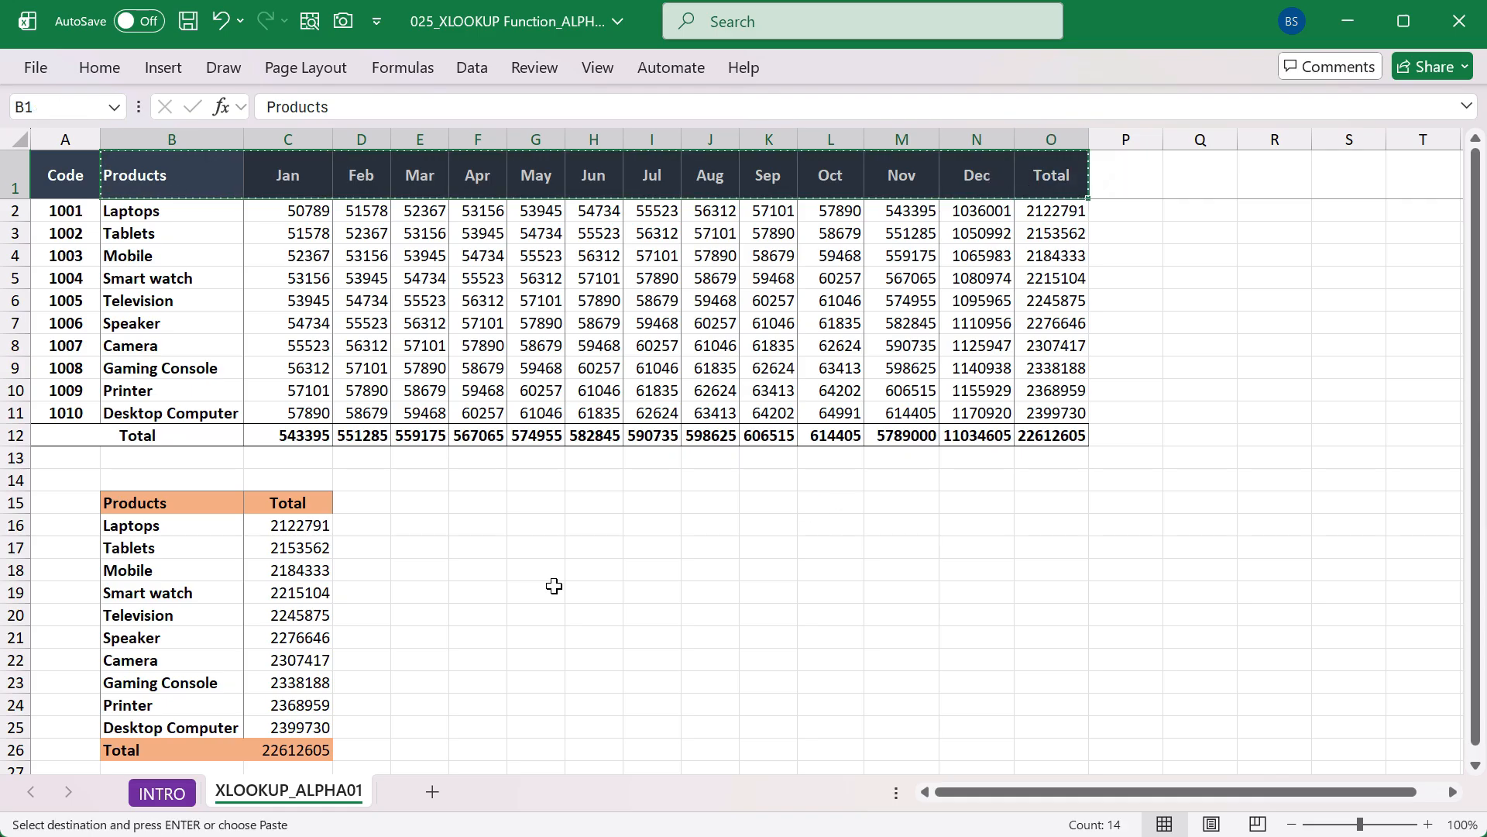
pyautogui.scroll(-2, 331, 579)
pyautogui.click(183, 657)
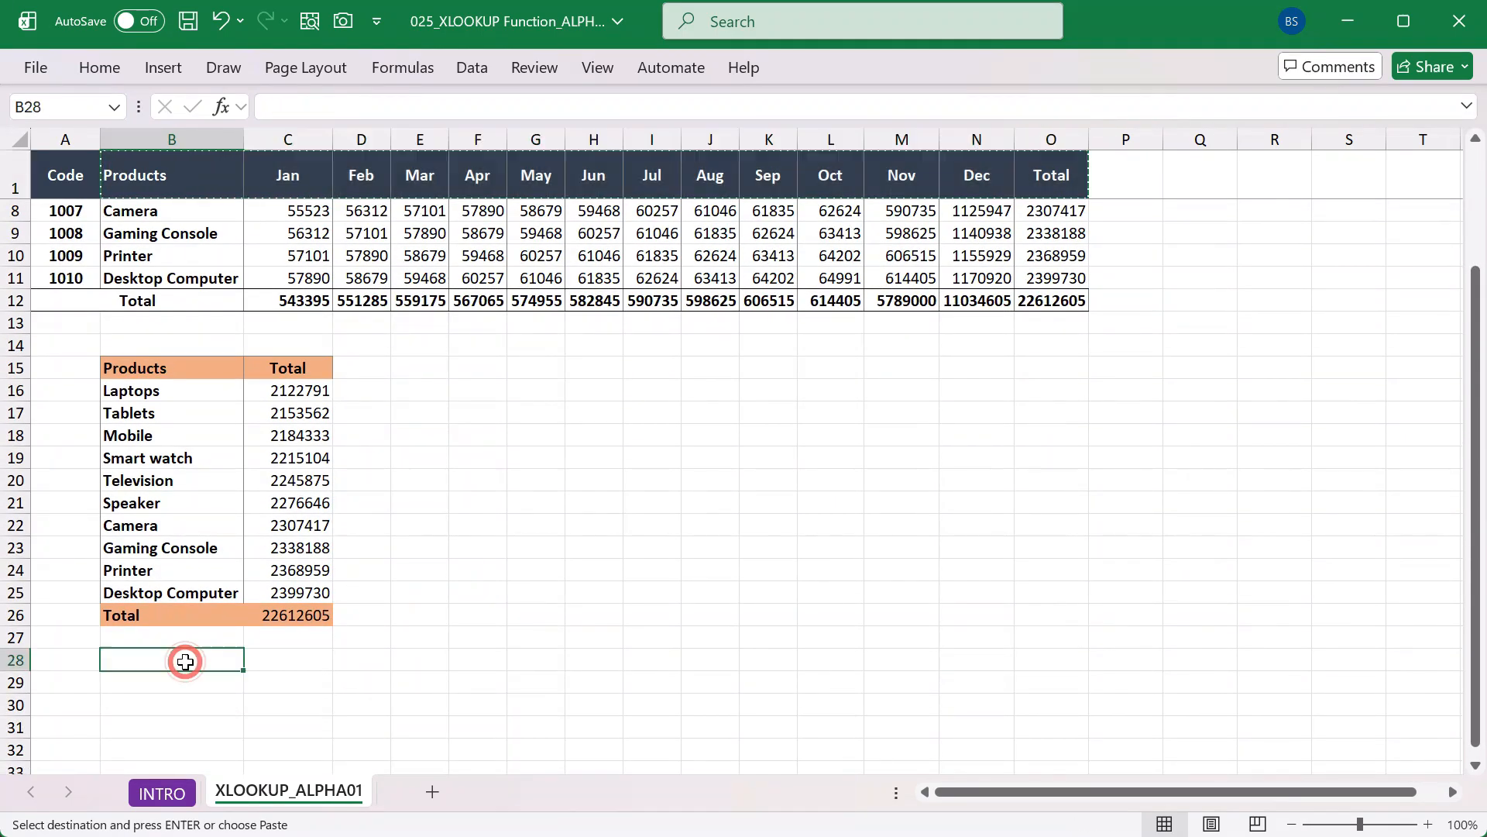
pyautogui.hotkey('ctrl', 'v')
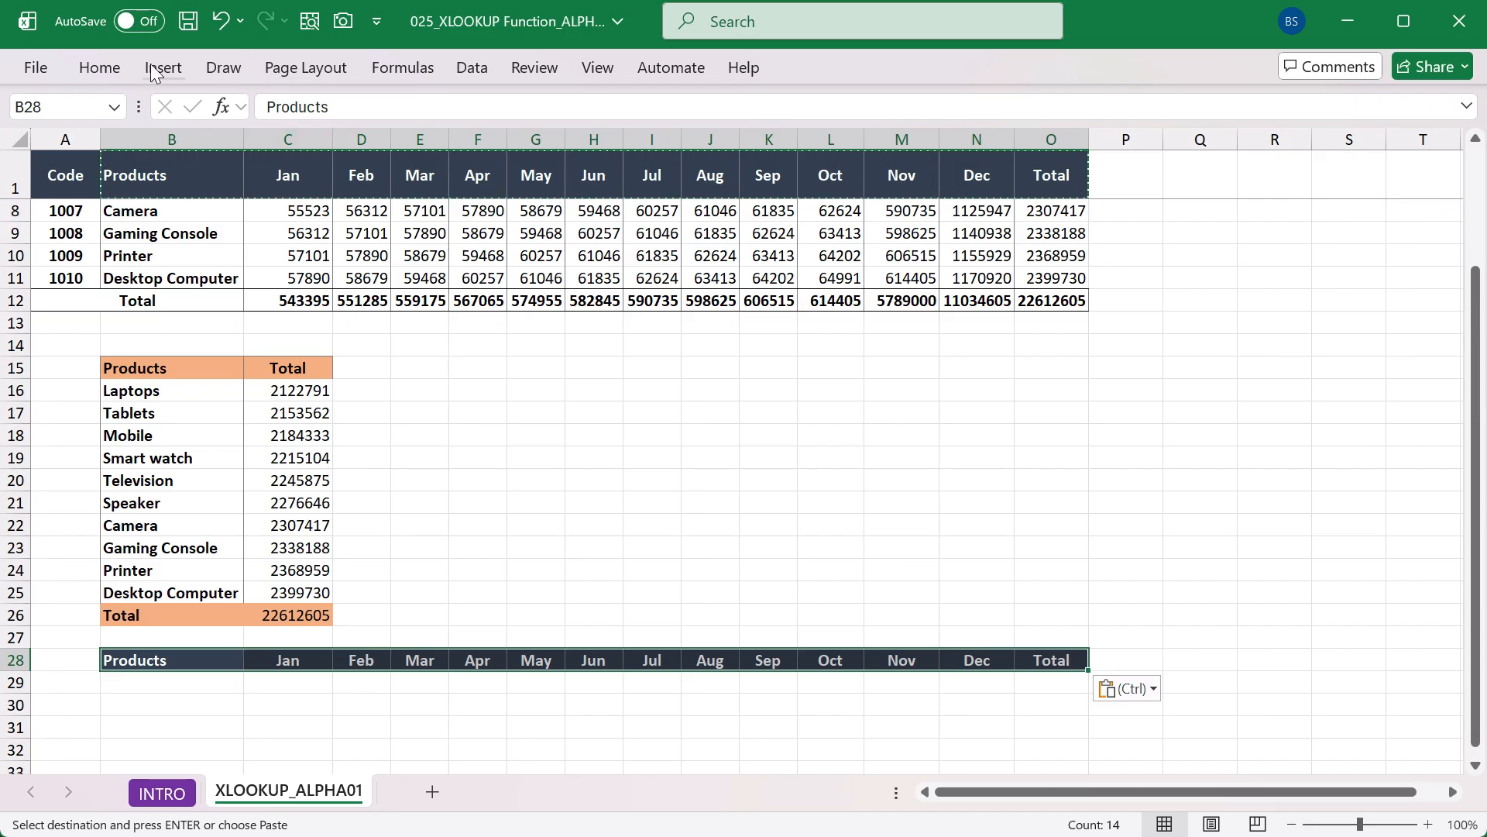
# Format the pasted header row B28:O28 with an orange fill and black font
pyautogui.click(99, 67)
pyautogui.click(321, 149)
pyautogui.click(370, 149)
pyautogui.click(182, 695)
pyautogui.click(173, 683)
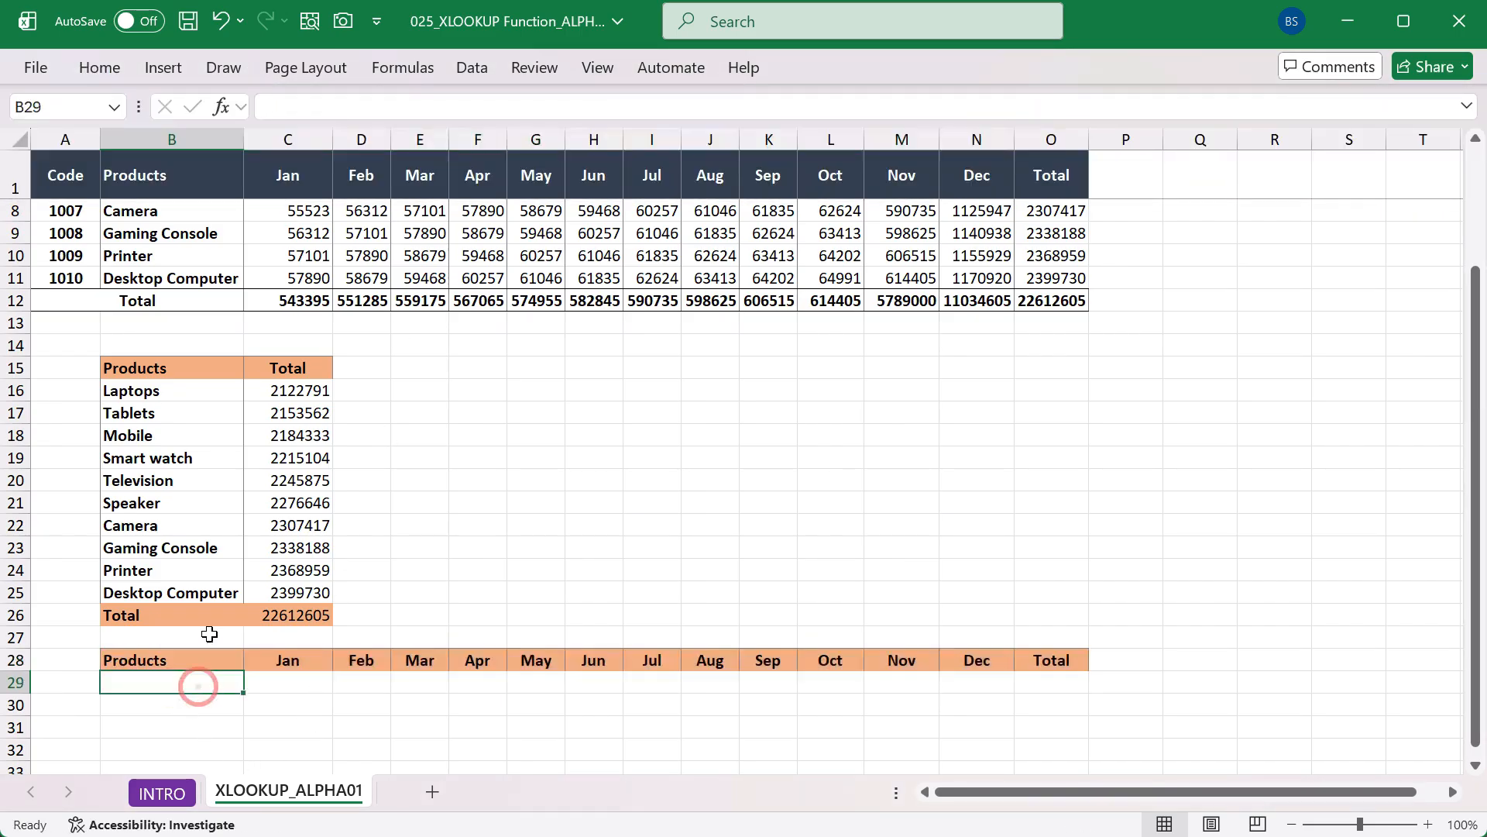
# Copy the product name Smart watch from B5 and paste it as a value into B29
pyautogui.scroll(2, 206, 632)
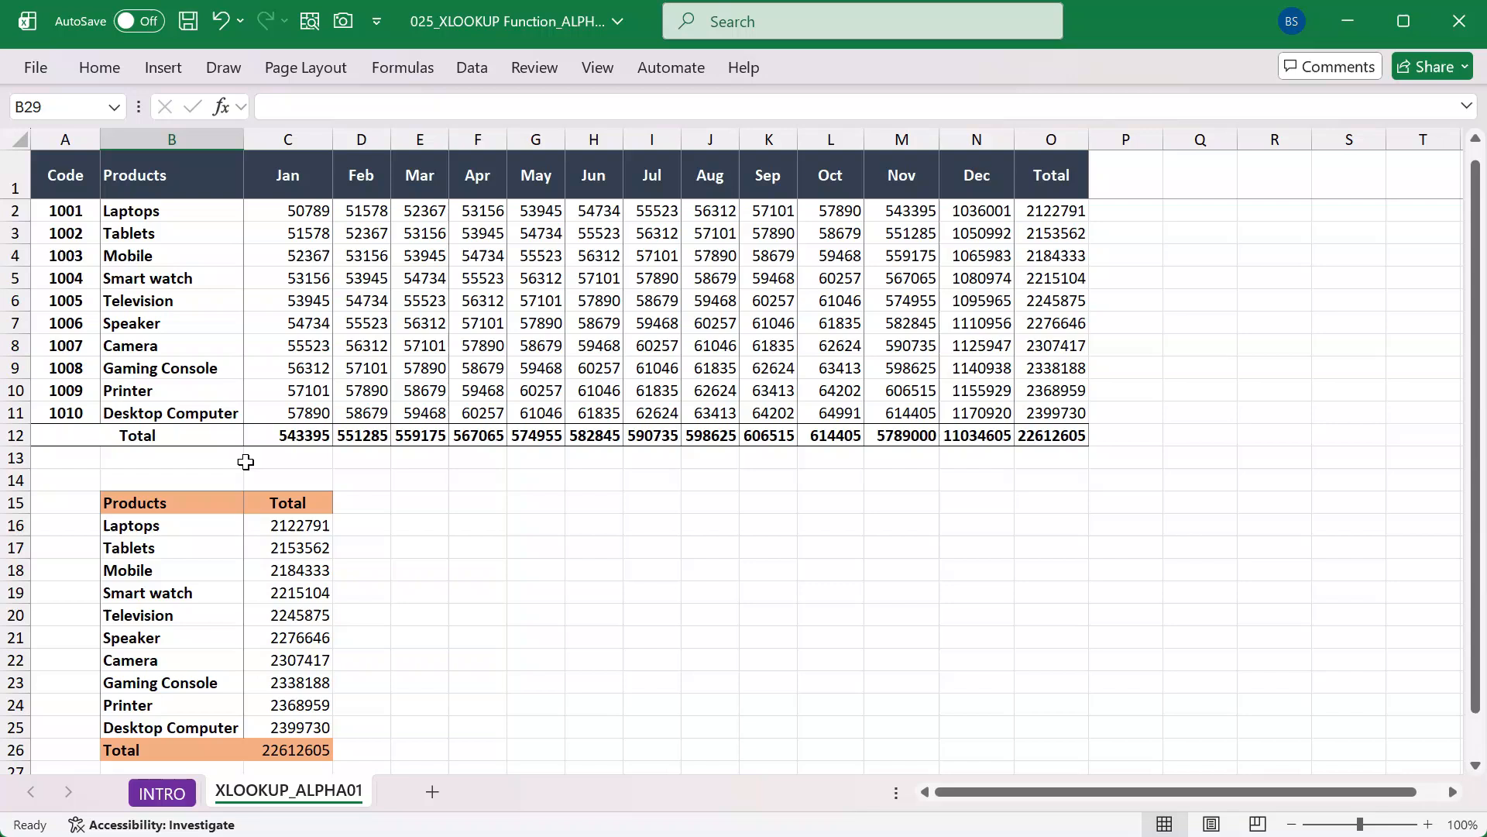
pyautogui.click(163, 277)
pyautogui.hotkey('ctrl', 'c')
pyautogui.scroll(-3, 286, 651)
pyautogui.click(209, 612)
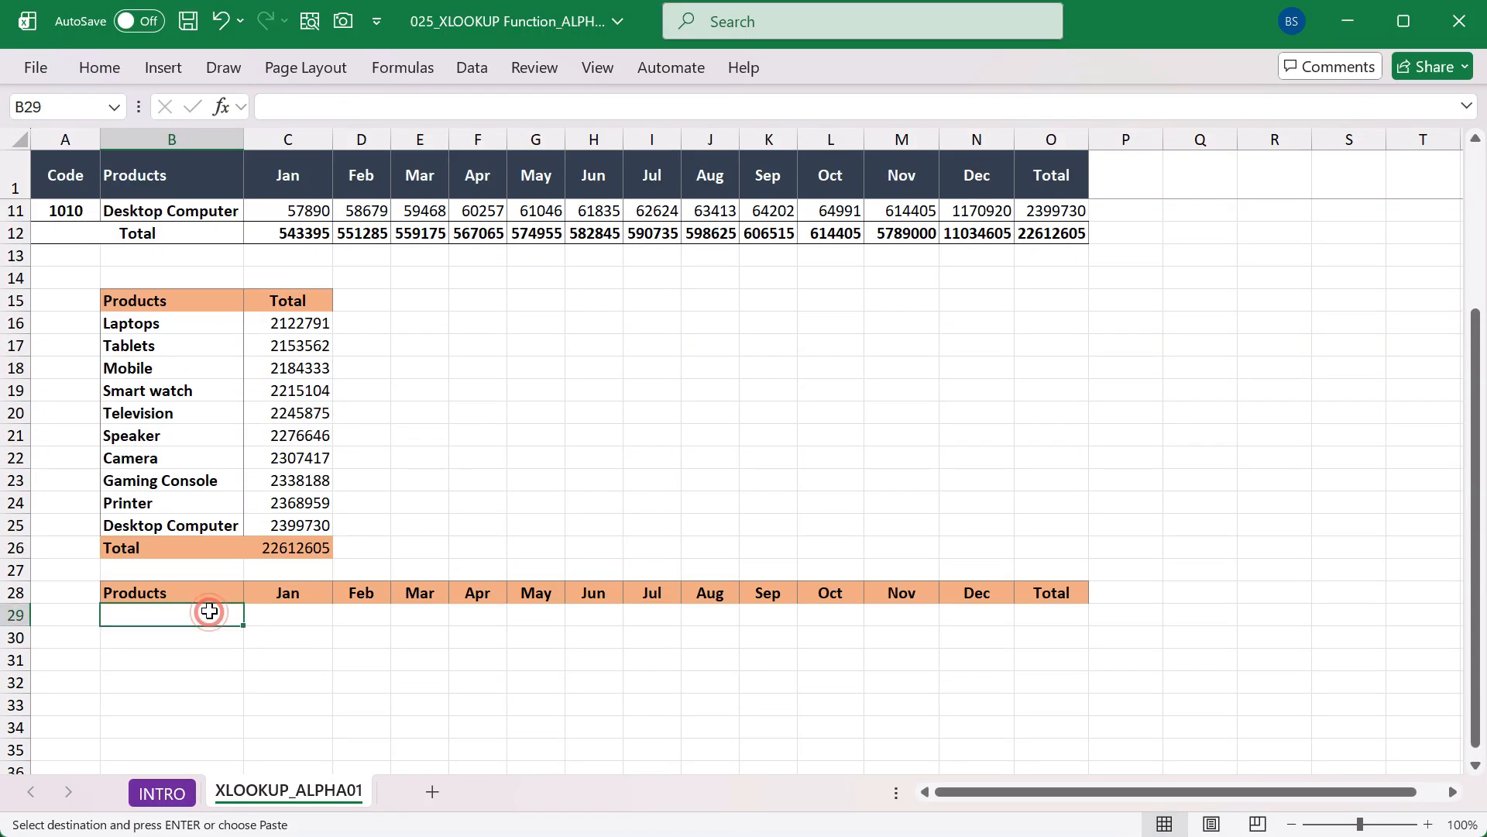
pyautogui.hotkey('ctrl', 'alt', 'v')
pyautogui.press('v')
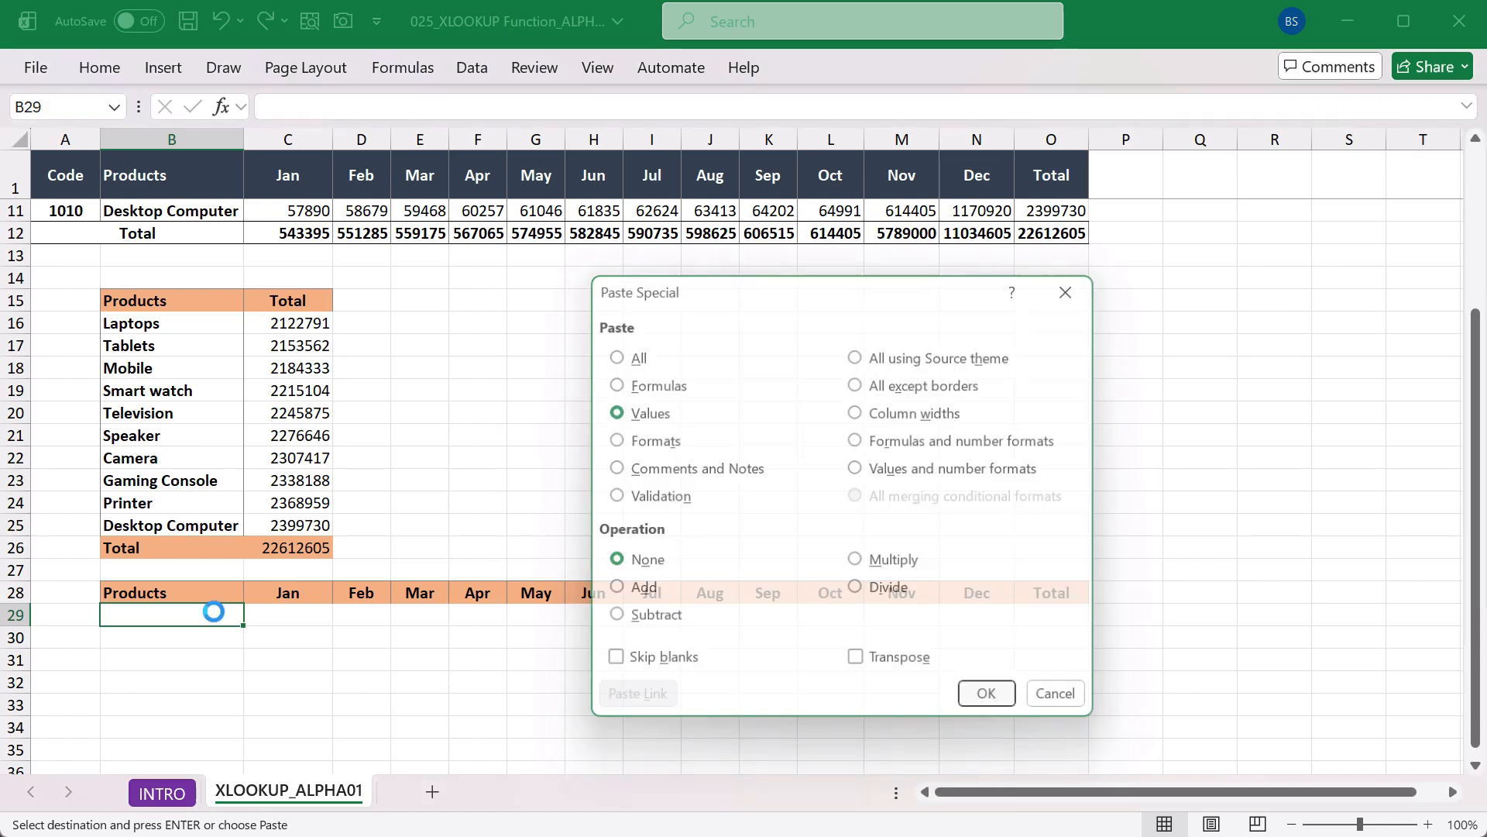
pyautogui.press('Return')
# Start an XLOOKUP formula in C29 under Jan with the Smart watch cell B29 as the lookup value
pyautogui.click(301, 614)
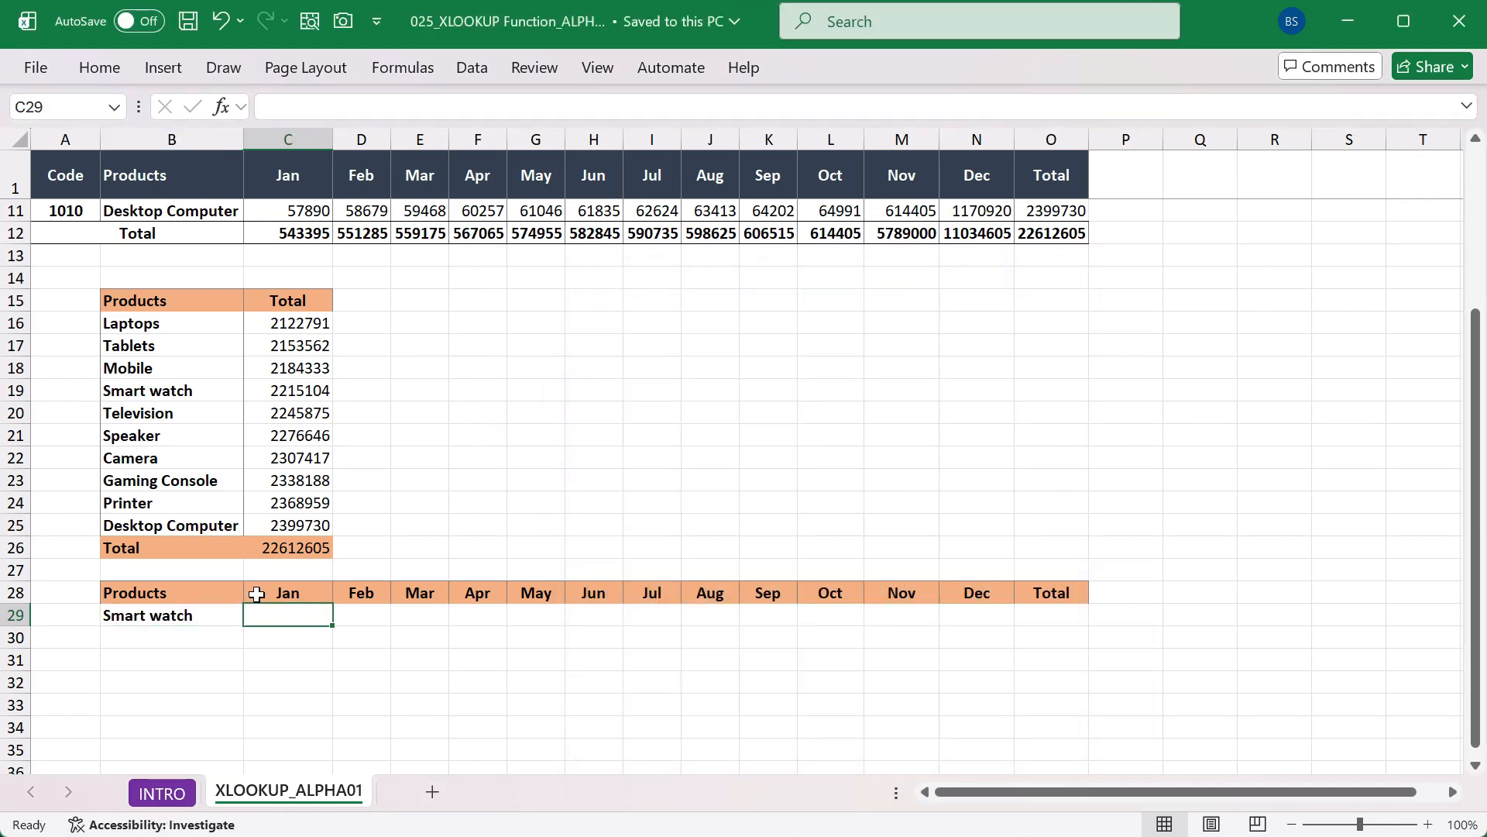
pyautogui.moveTo(133, 593); pyautogui.dragTo(1079, 593)
pyautogui.click(295, 615)
pyautogui.scroll(2, 554, 583)
pyautogui.write('=xl')
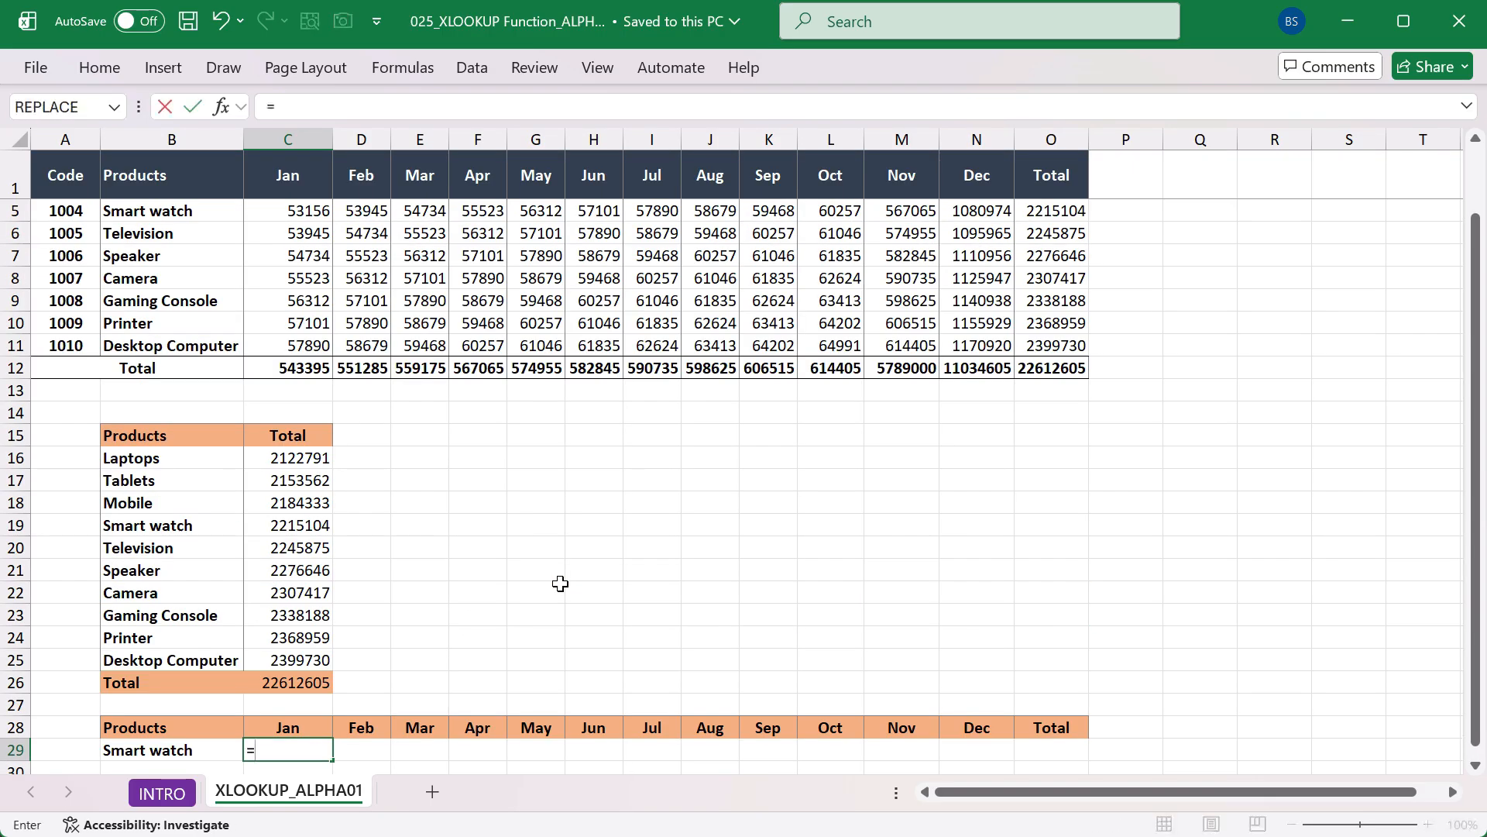
pyautogui.press('Tab')
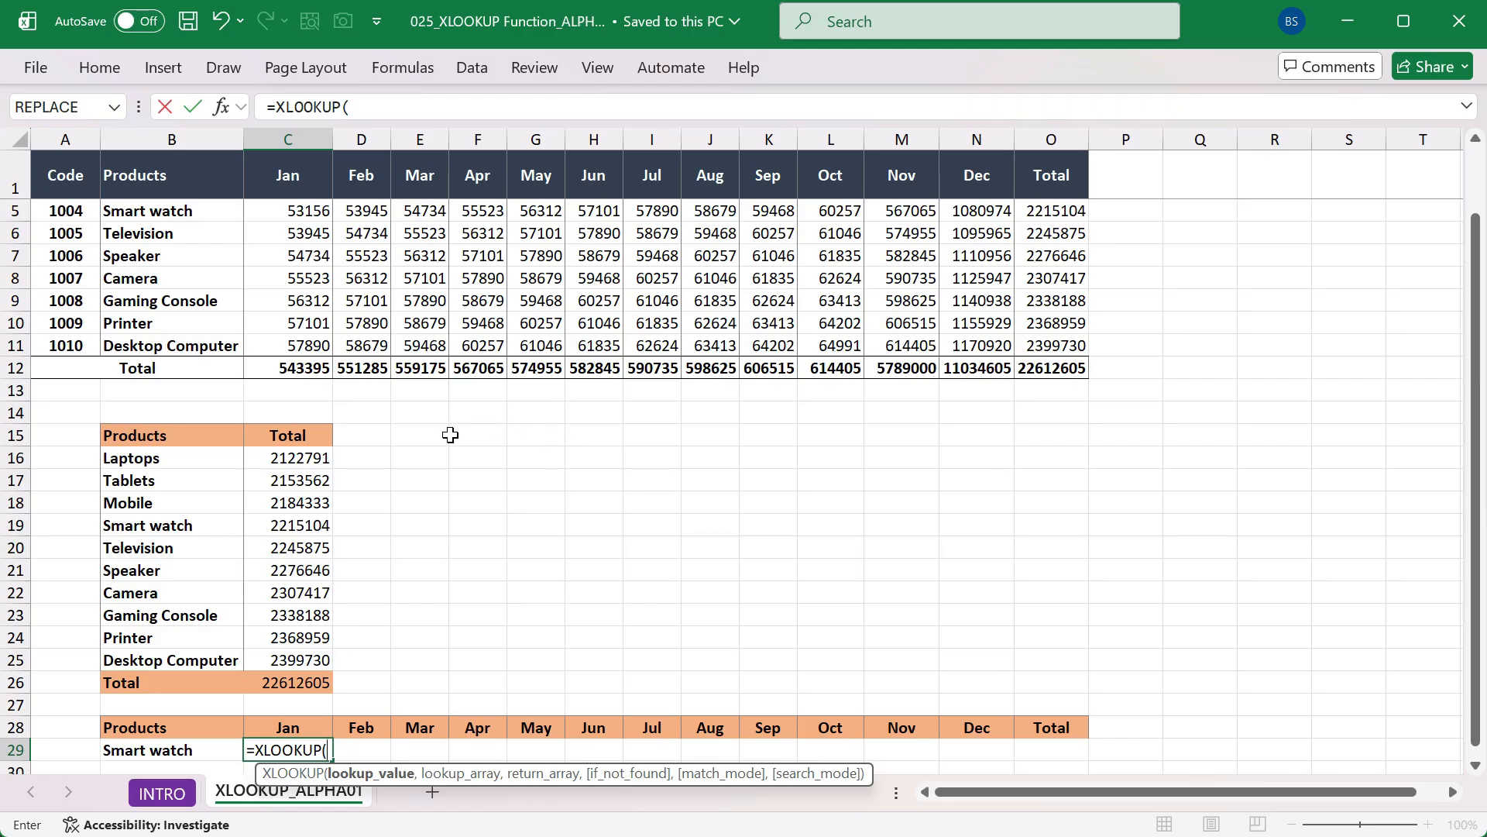
pyautogui.scroll(-1, 409, 613)
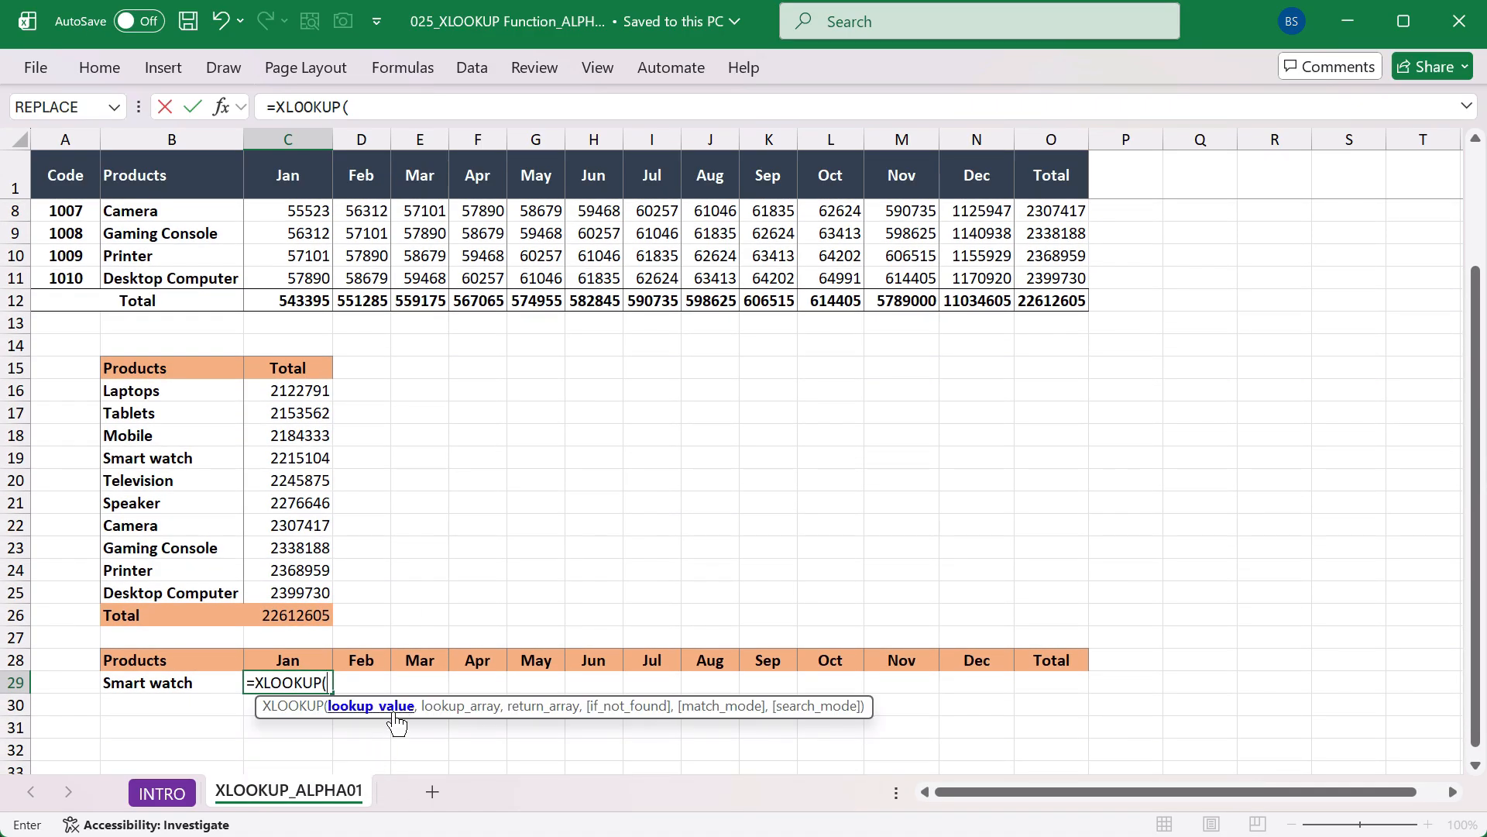
pyautogui.click(186, 685)
pyautogui.write(',')
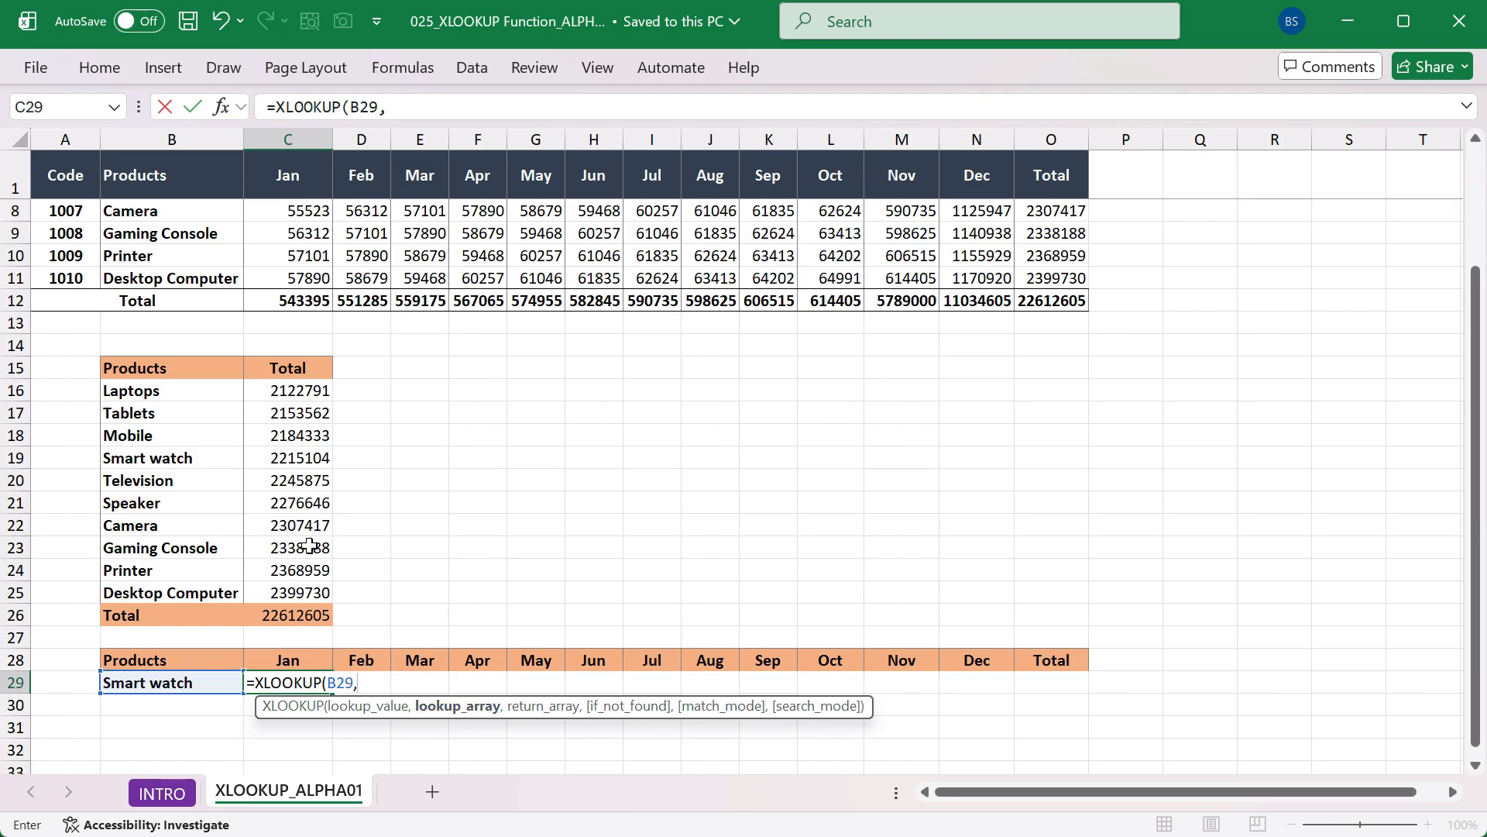
# Add B1:B11 as the lookup array and the Jan column C1:C11 as the return array of the C29 formula
pyautogui.scroll(2, 182, 514)
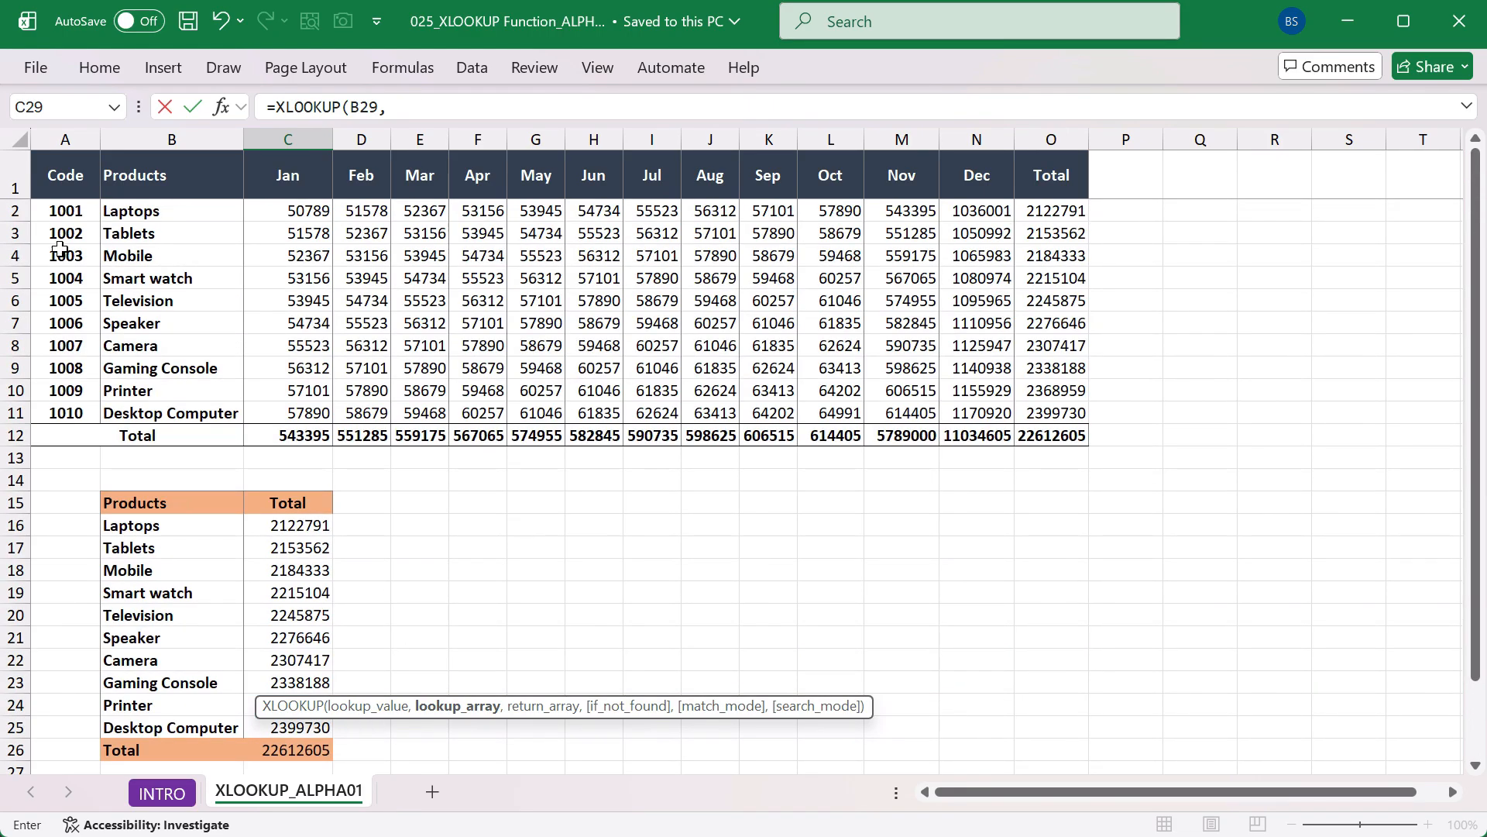
pyautogui.moveTo(140, 196); pyautogui.dragTo(193, 427)
pyautogui.write(',')
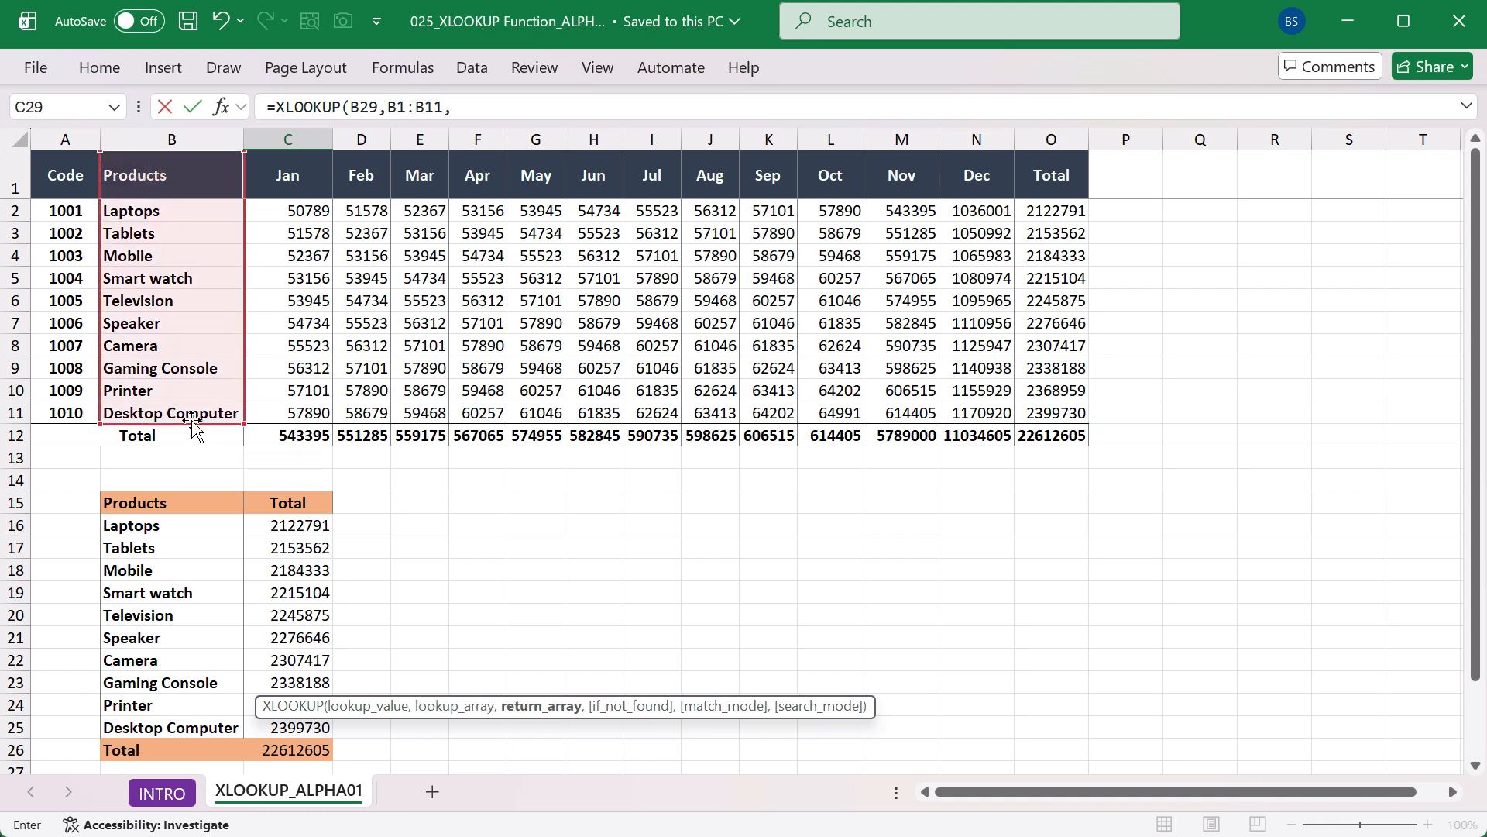
pyautogui.scroll(-1, 448, 556)
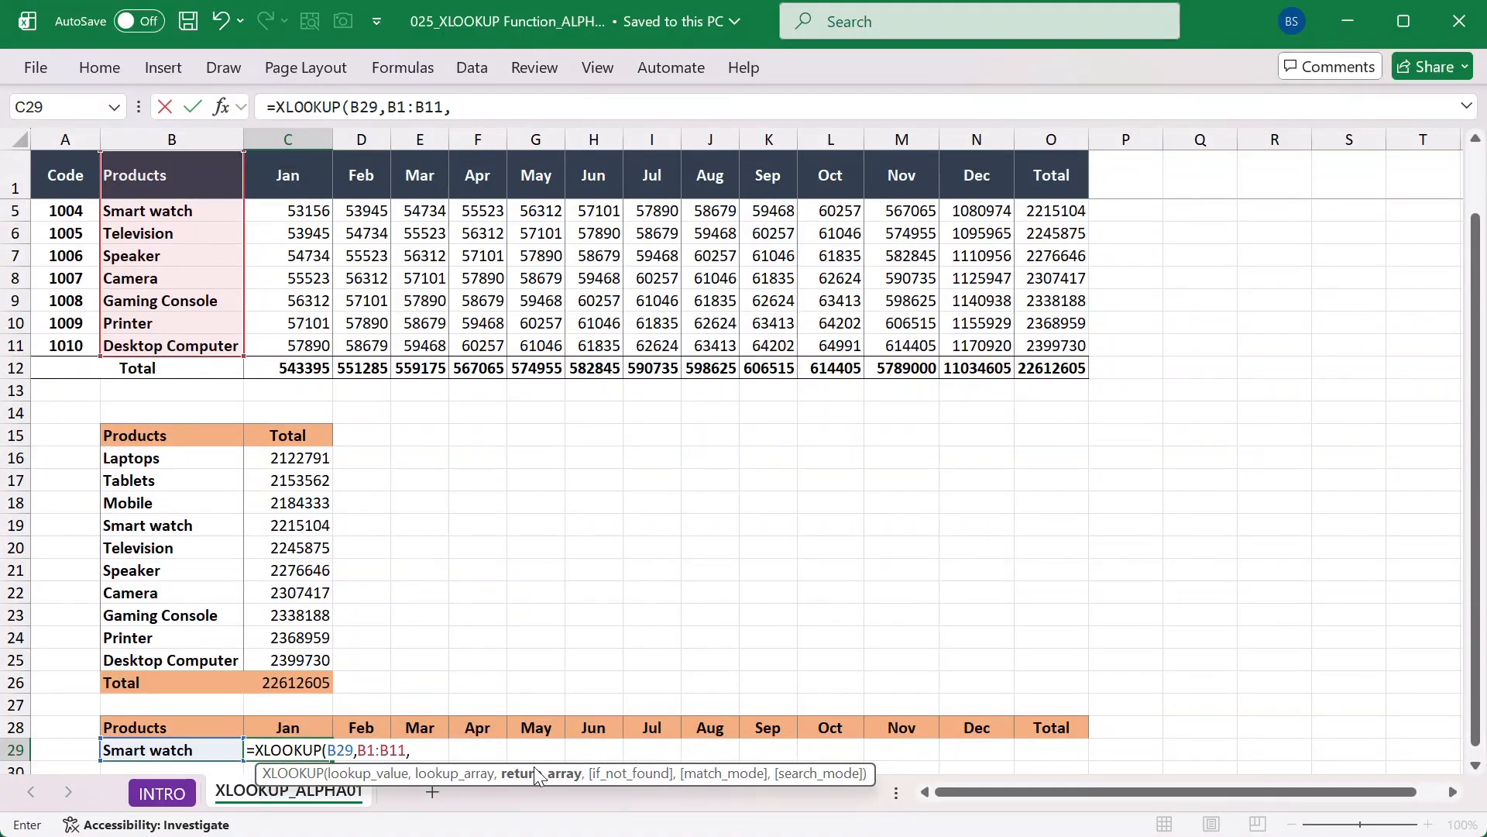
pyautogui.scroll(1, 468, 440)
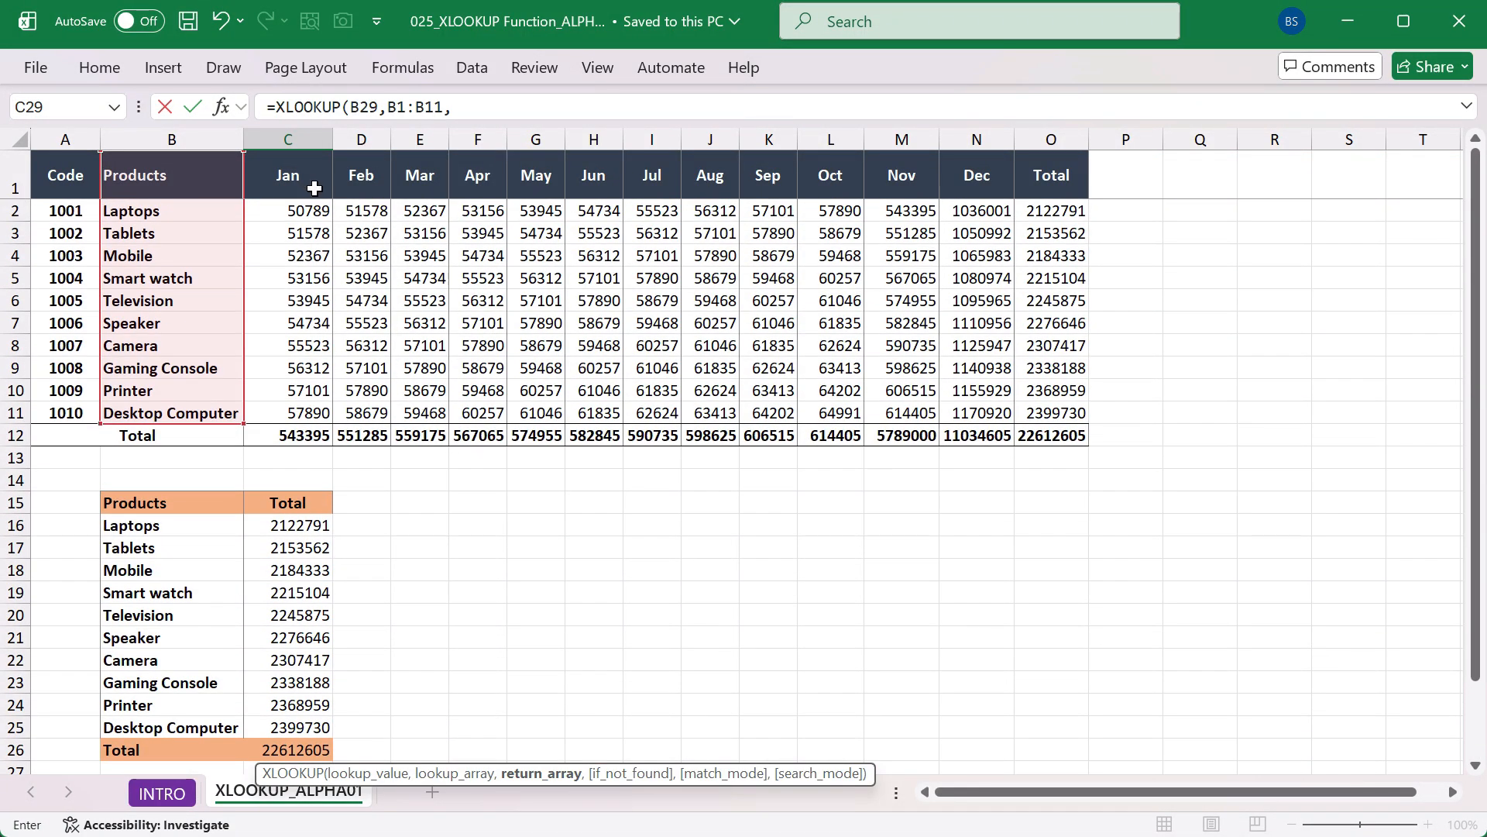
pyautogui.moveTo(285, 166); pyautogui.dragTo(303, 422)
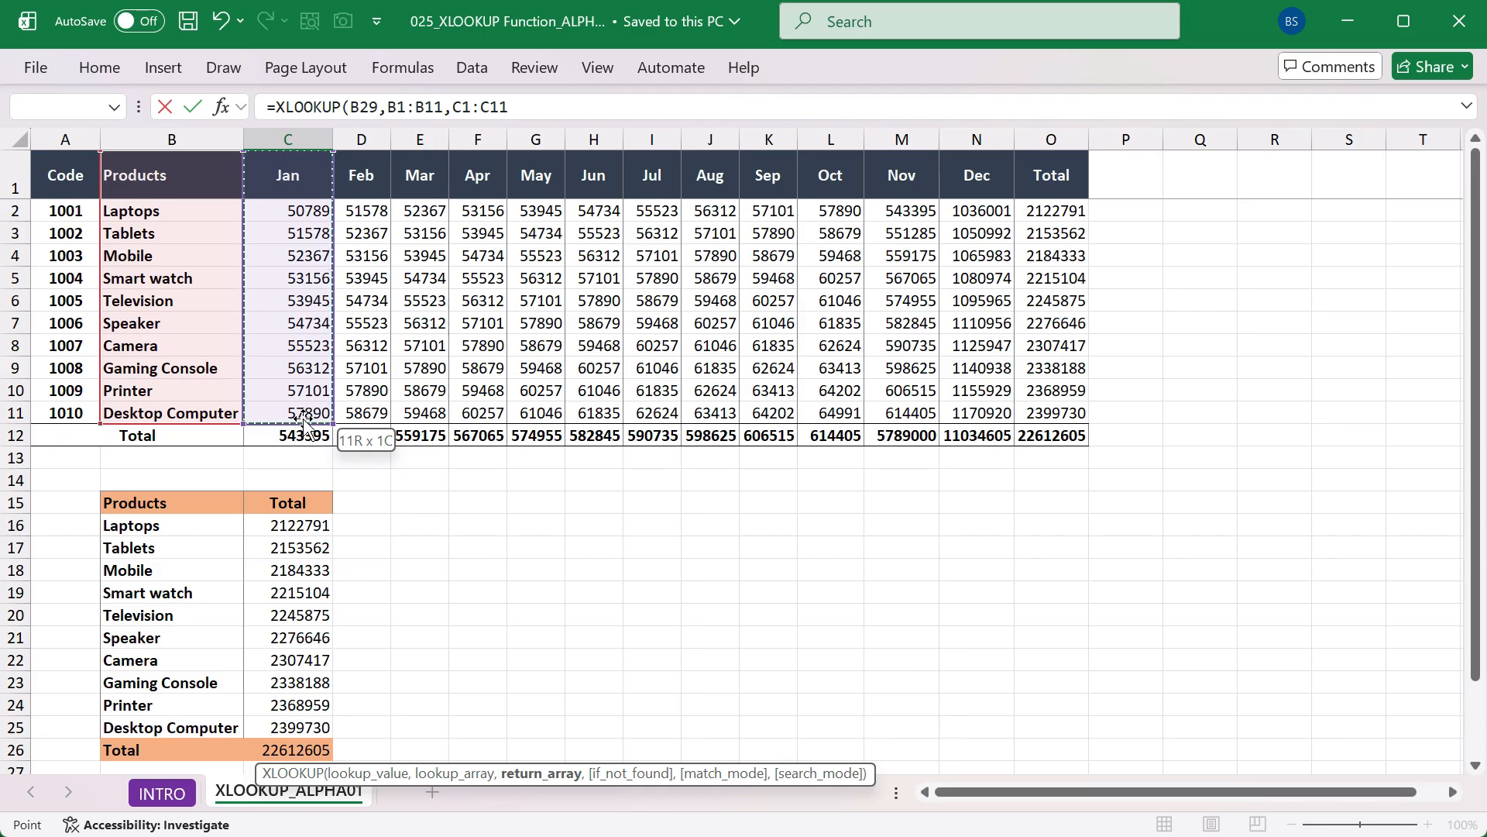
# Extend the return array of the C29 XLOOKUP formula to C1:N11, covering Jan through Dec, and enter the formula
pyautogui.moveTo(314, 422); pyautogui.dragTo(954, 421)
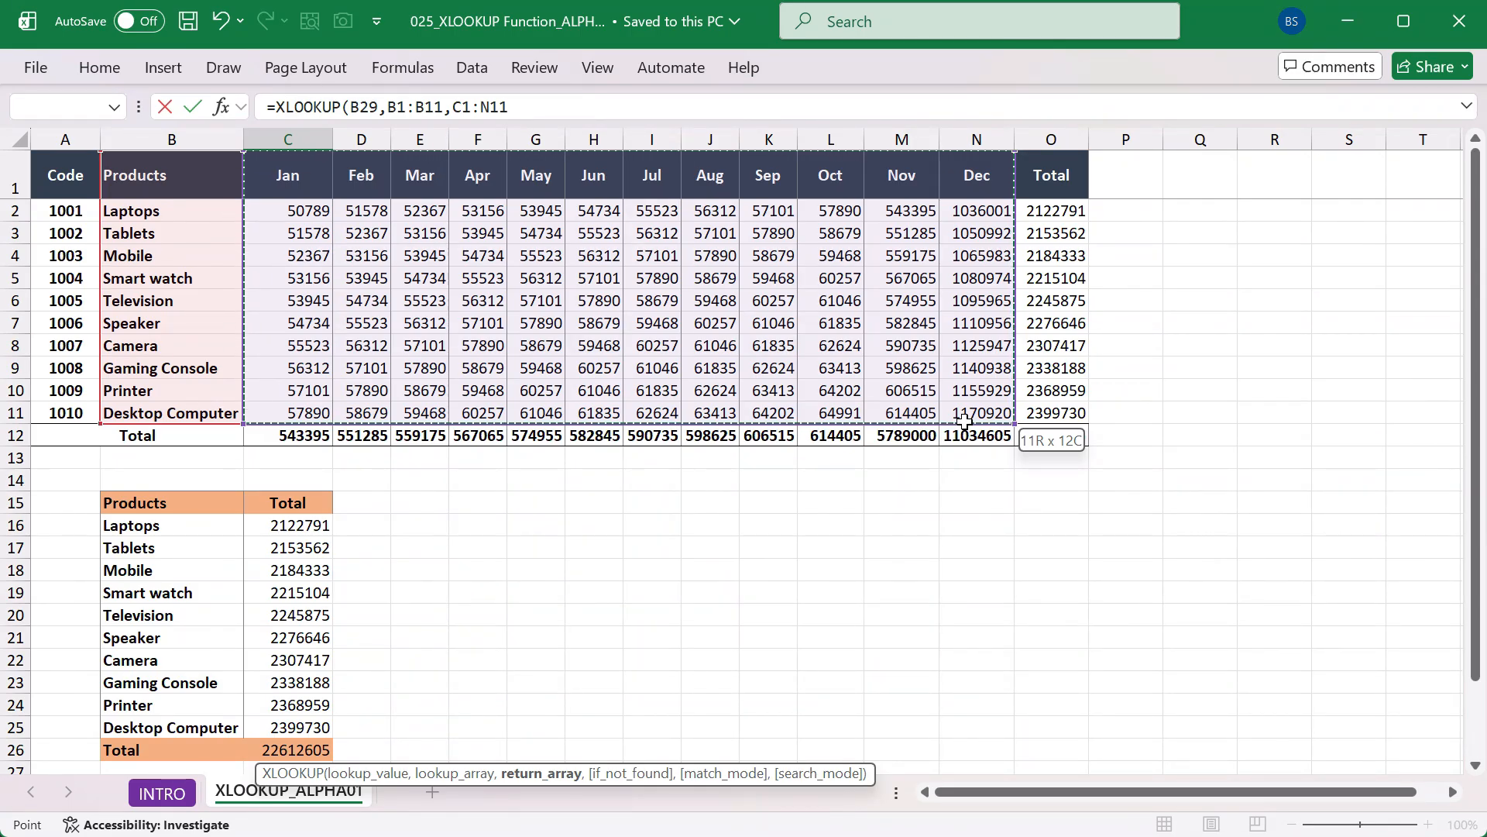
pyautogui.moveTo(965, 421); pyautogui.dragTo(966, 429)
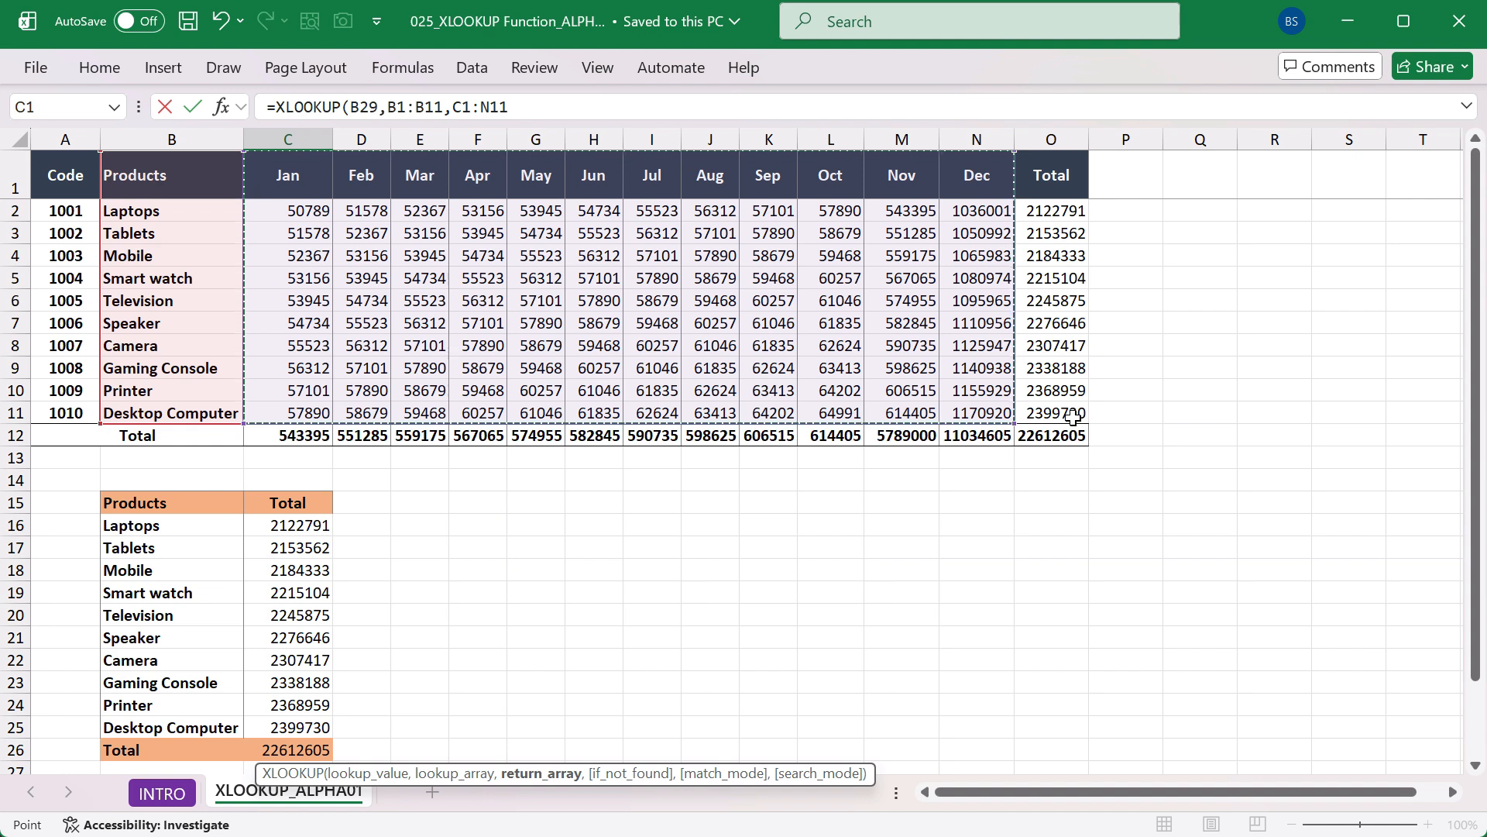
pyautogui.hotkey('ctrl', 'Return')
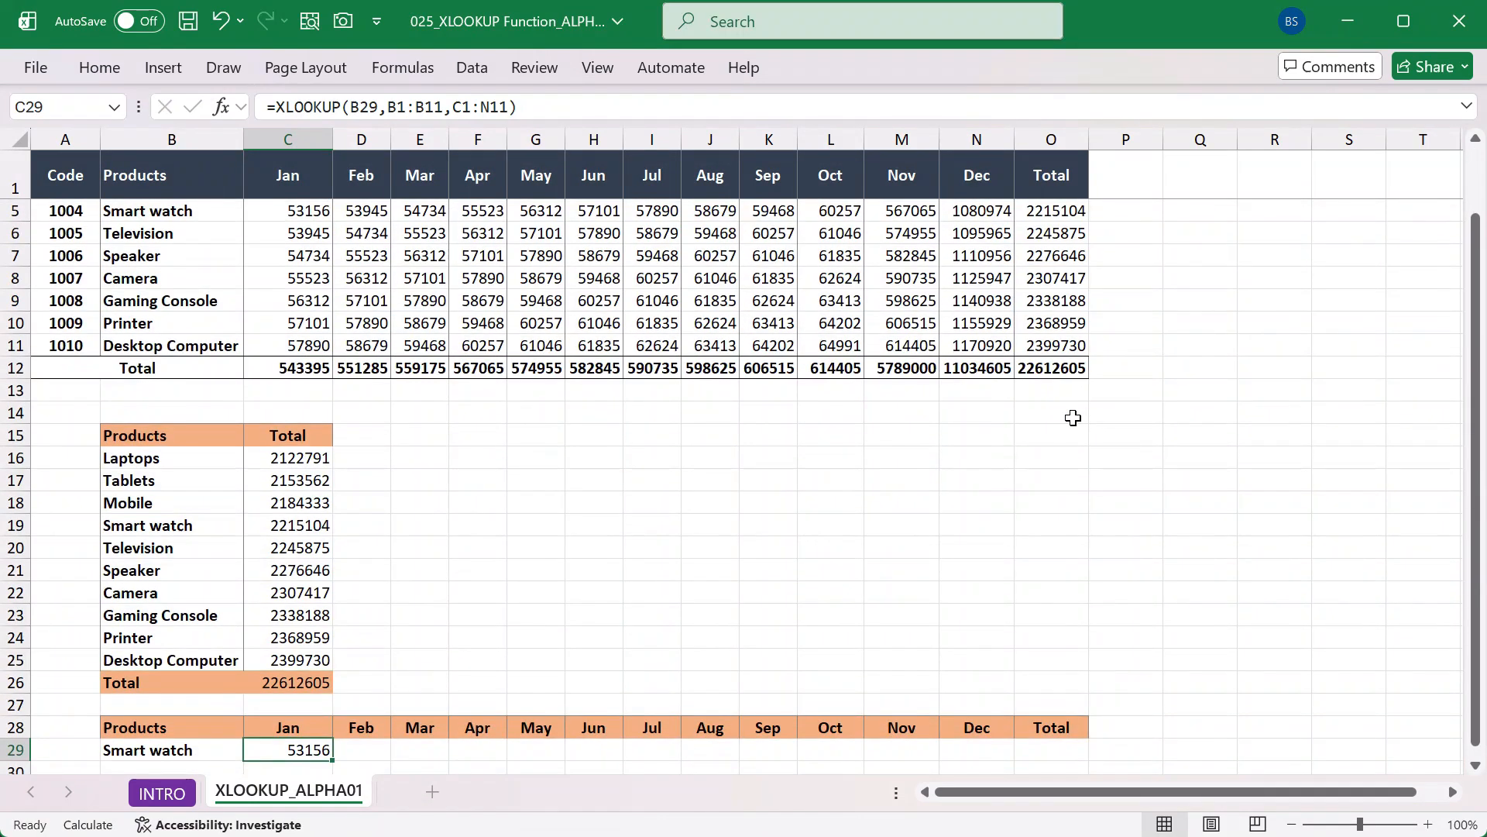
# Make the lookup and return arrays of the C29 formula absolute, as $B$1:$B$11 and $C$1:$N$11
pyautogui.scroll(-1, 1073, 418)
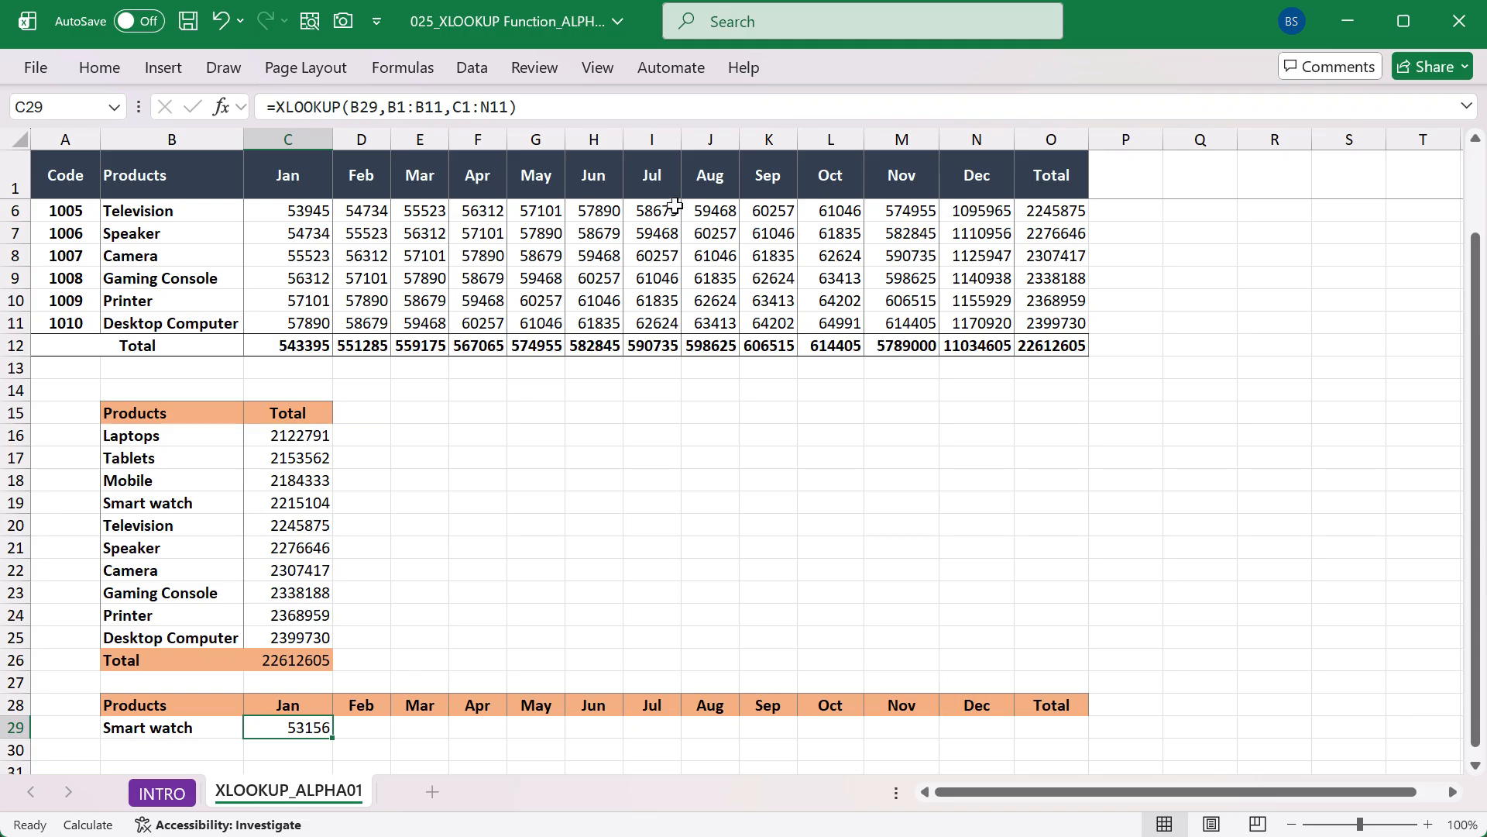
pyautogui.click(537, 109)
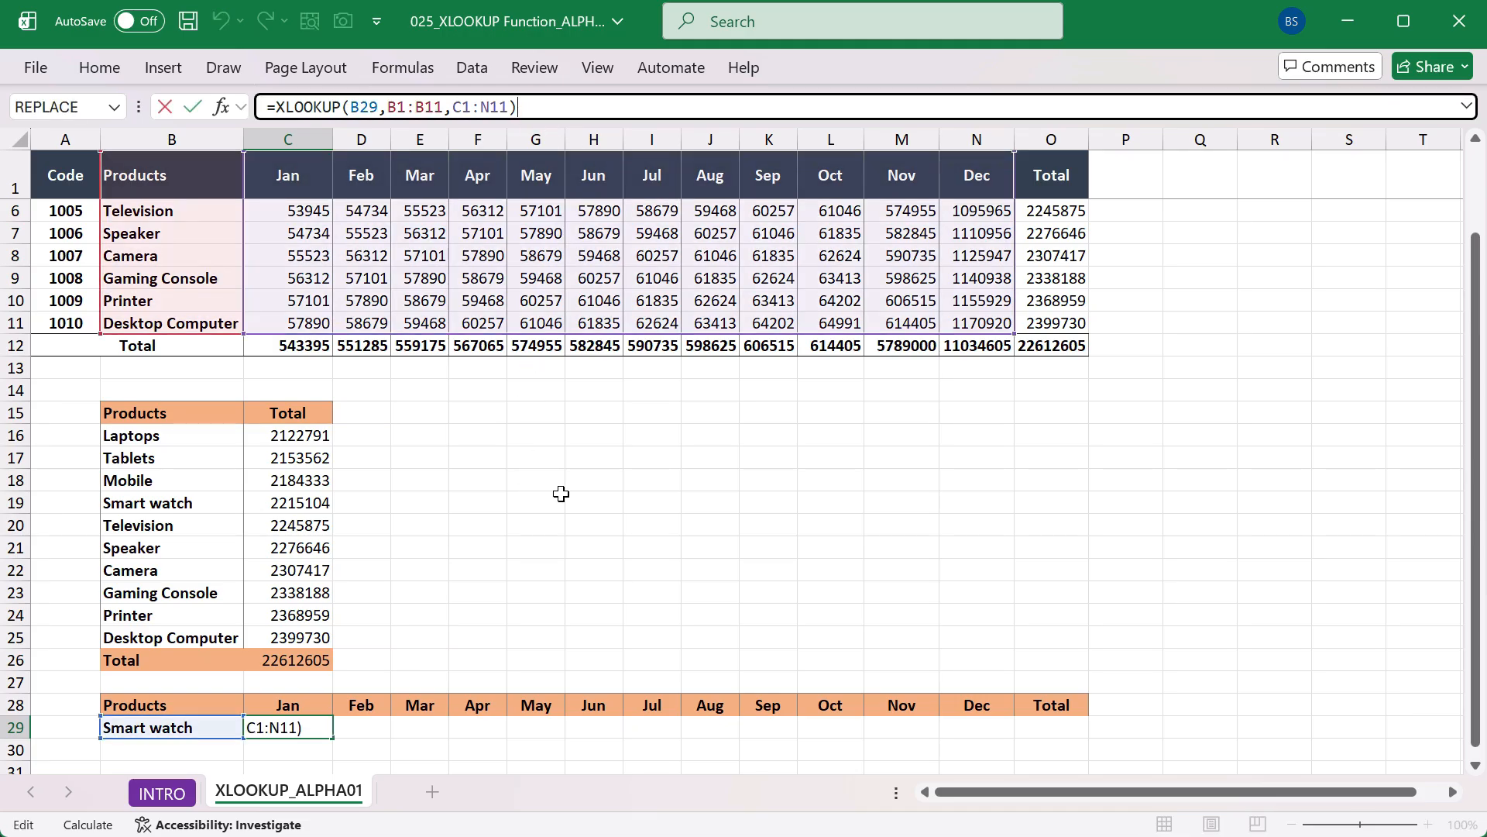
pyautogui.scroll(4, 562, 494)
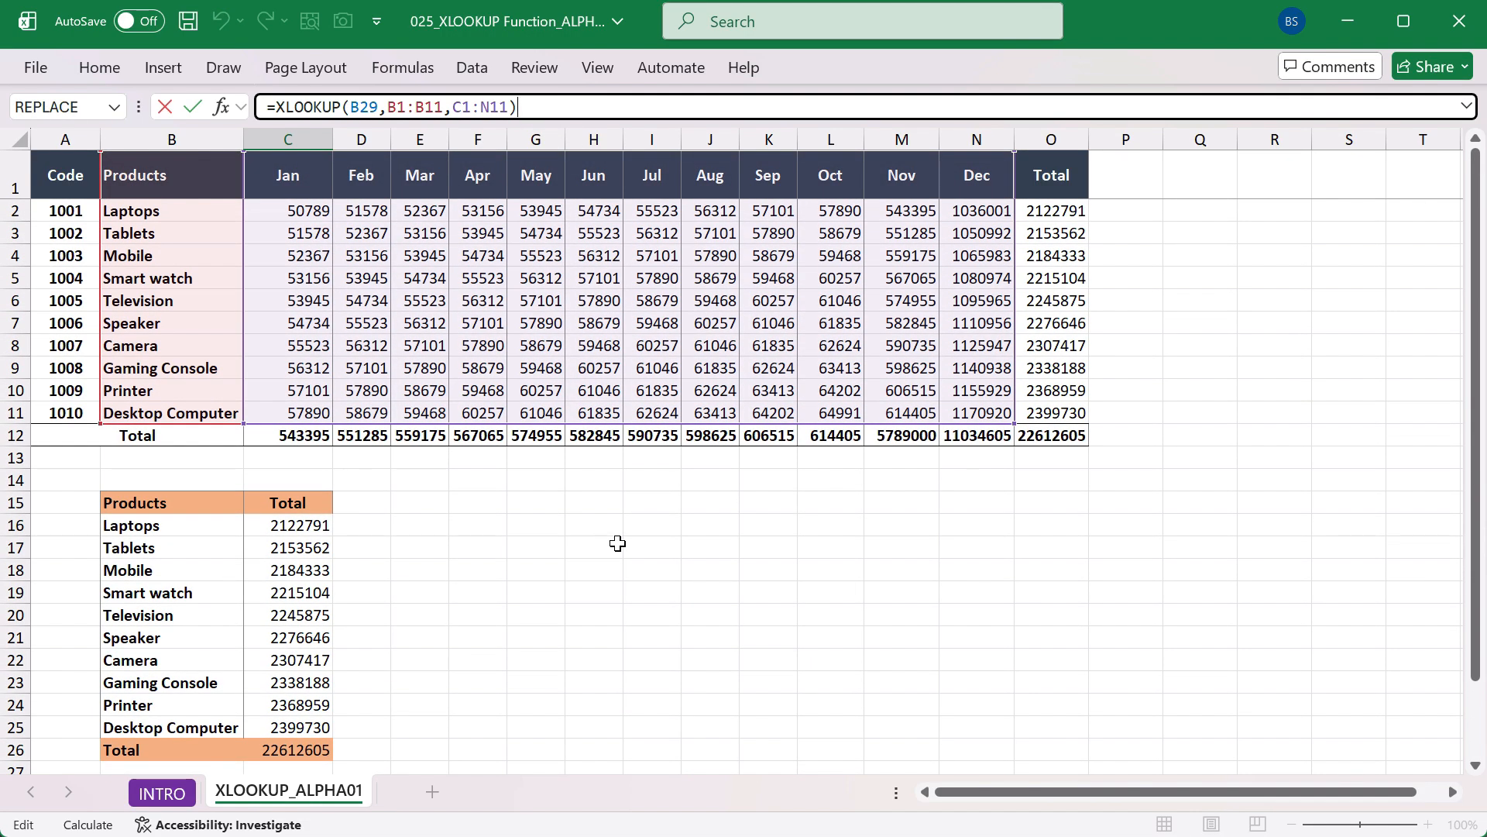
pyautogui.click(385, 110)
pyautogui.moveTo(385, 110); pyautogui.dragTo(507, 108)
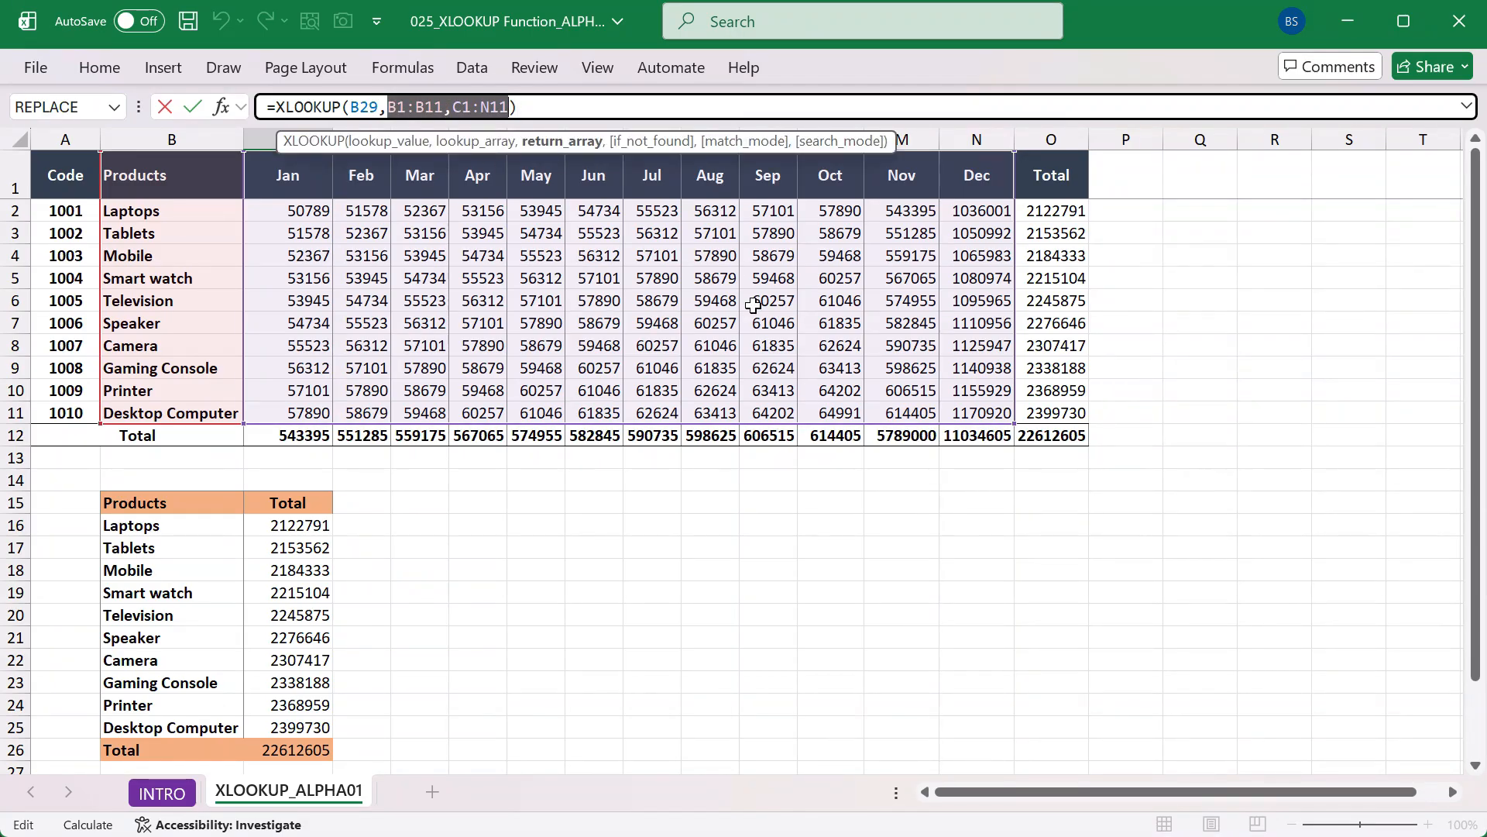
pyautogui.press('Return')
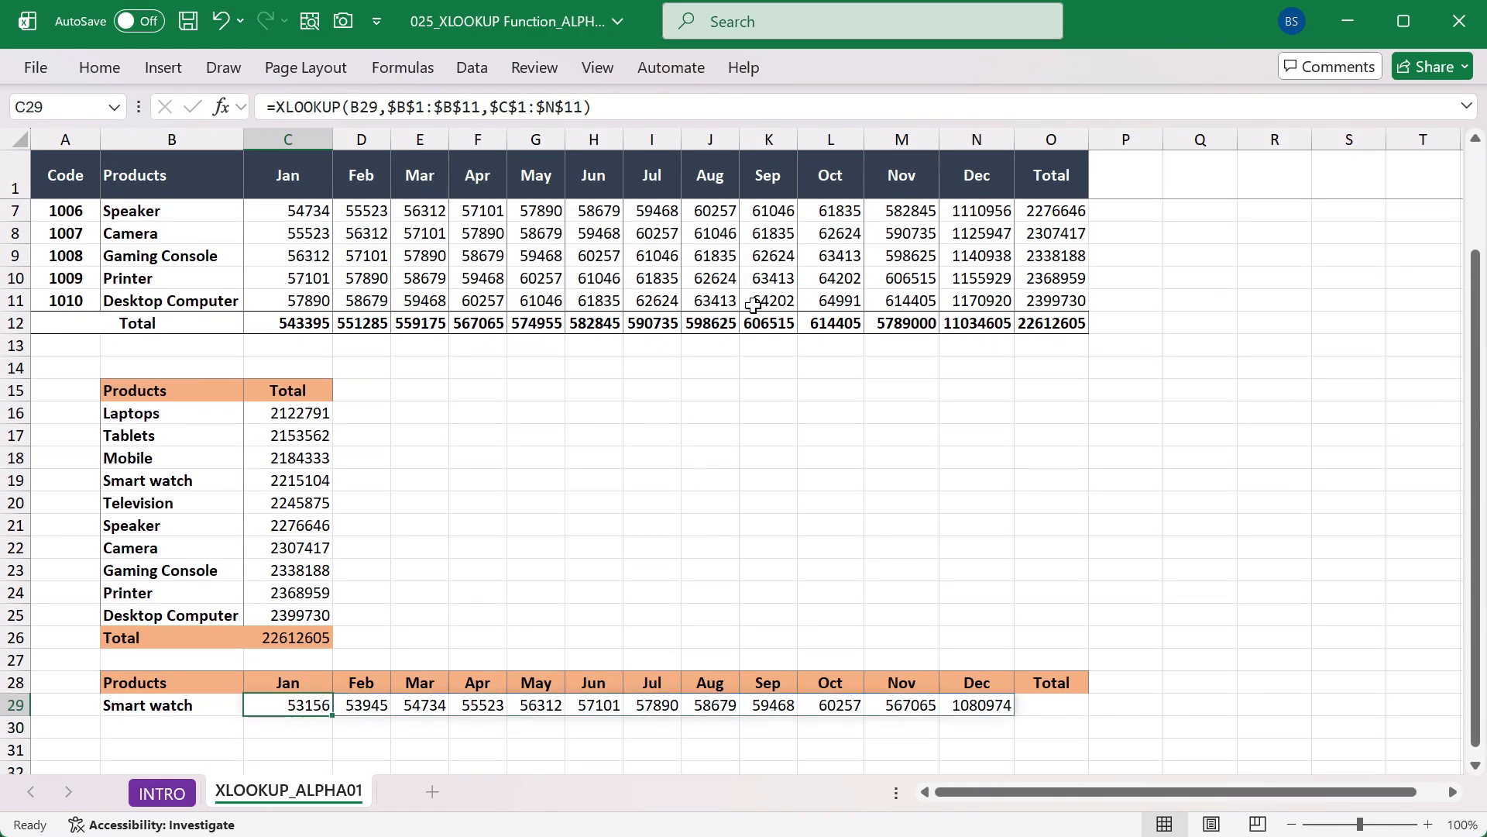
# Compare the Smart watch monthly results in row 29 with source row 5 and review the ranges used by the C29 formula
pyautogui.click(1003, 703)
pyautogui.scroll(2, 1072, 442)
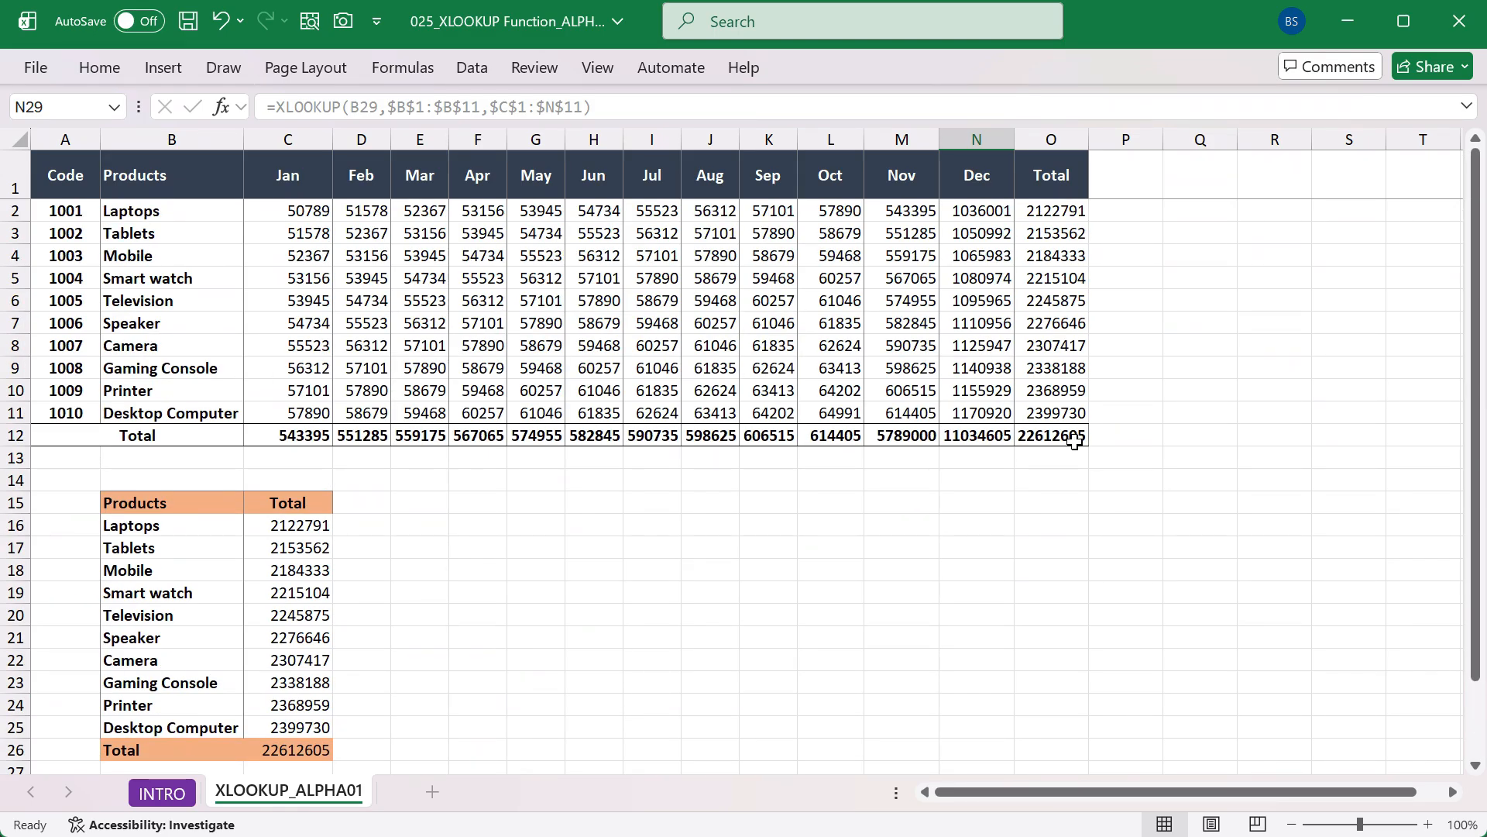
pyautogui.click(180, 285)
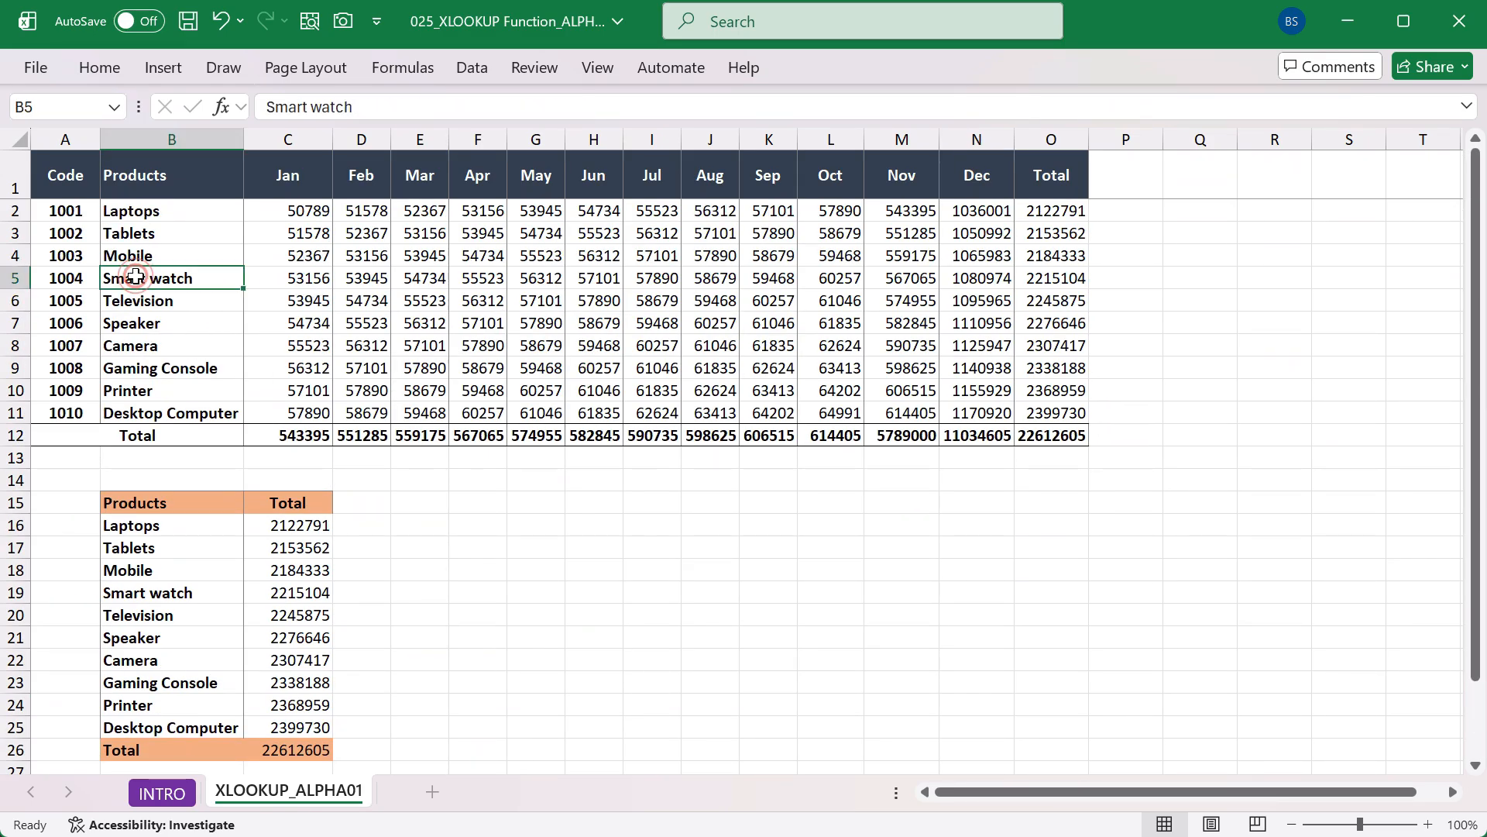
pyautogui.click(4, 285)
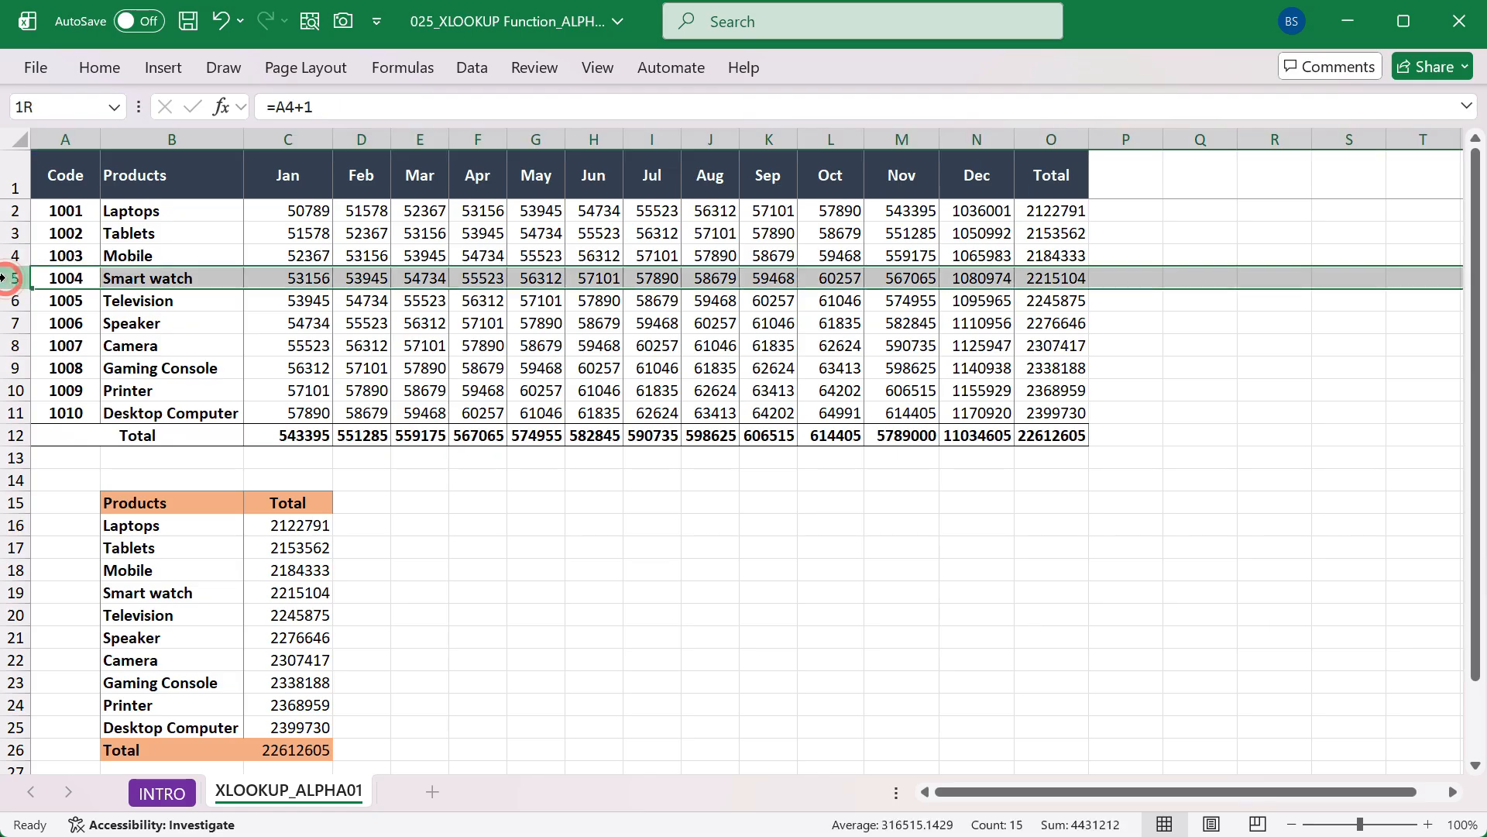
pyautogui.scroll(-5, 921, 488)
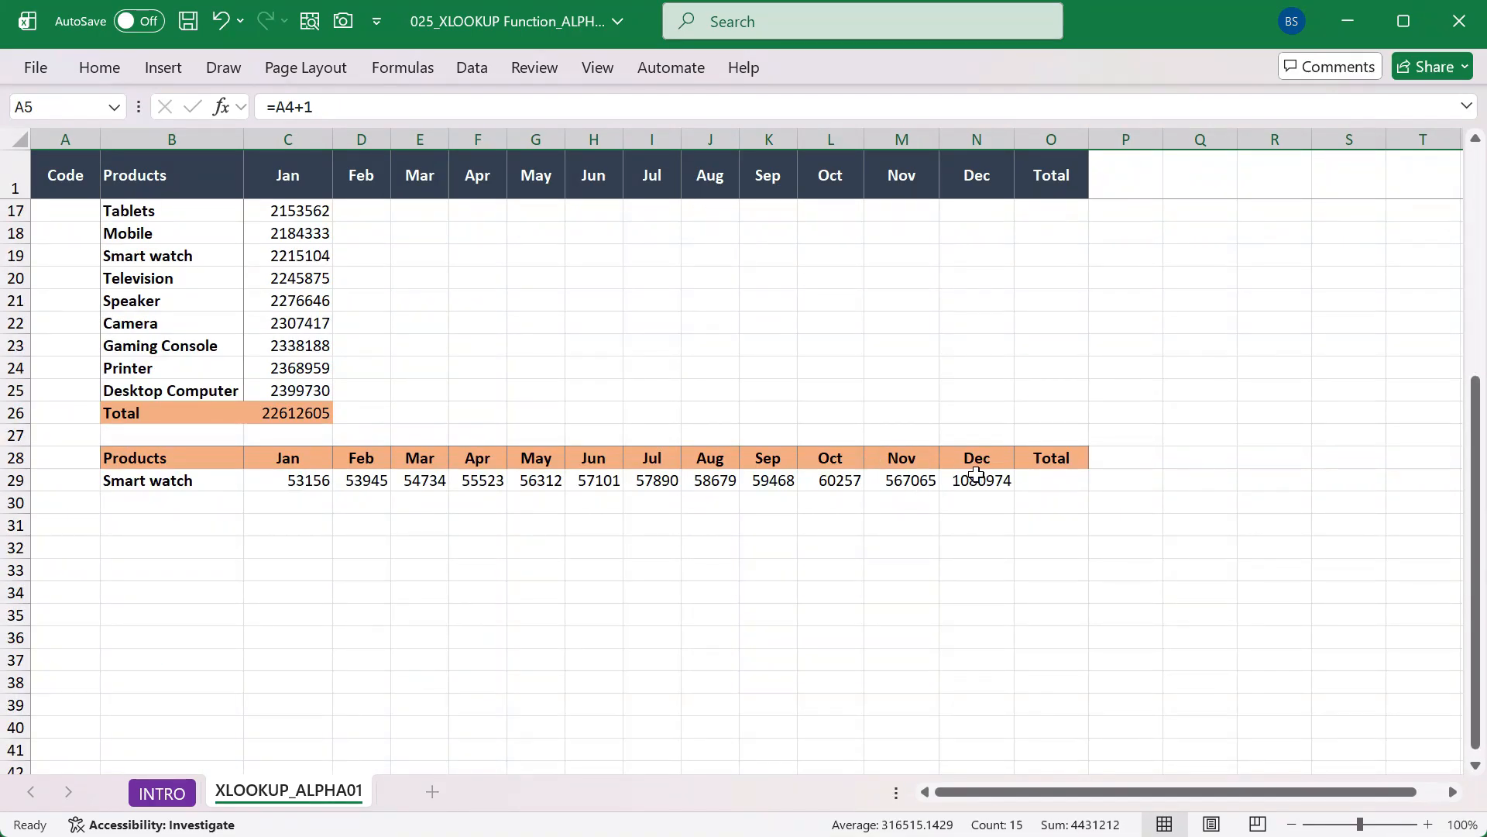
pyautogui.click(297, 480)
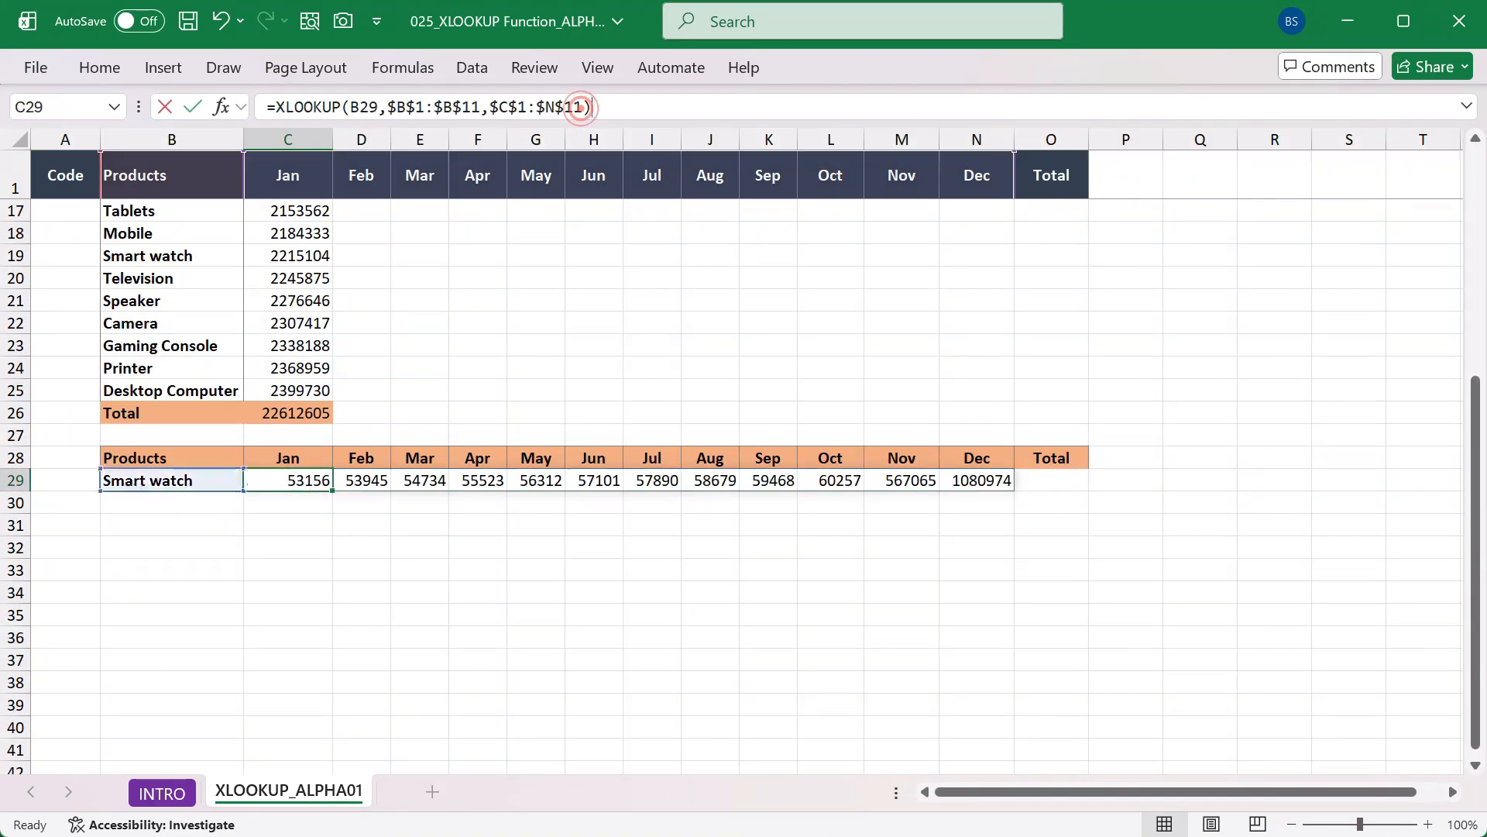
pyautogui.click(580, 106)
pyautogui.scroll(4, 836, 422)
pyautogui.scroll(1, 835, 422)
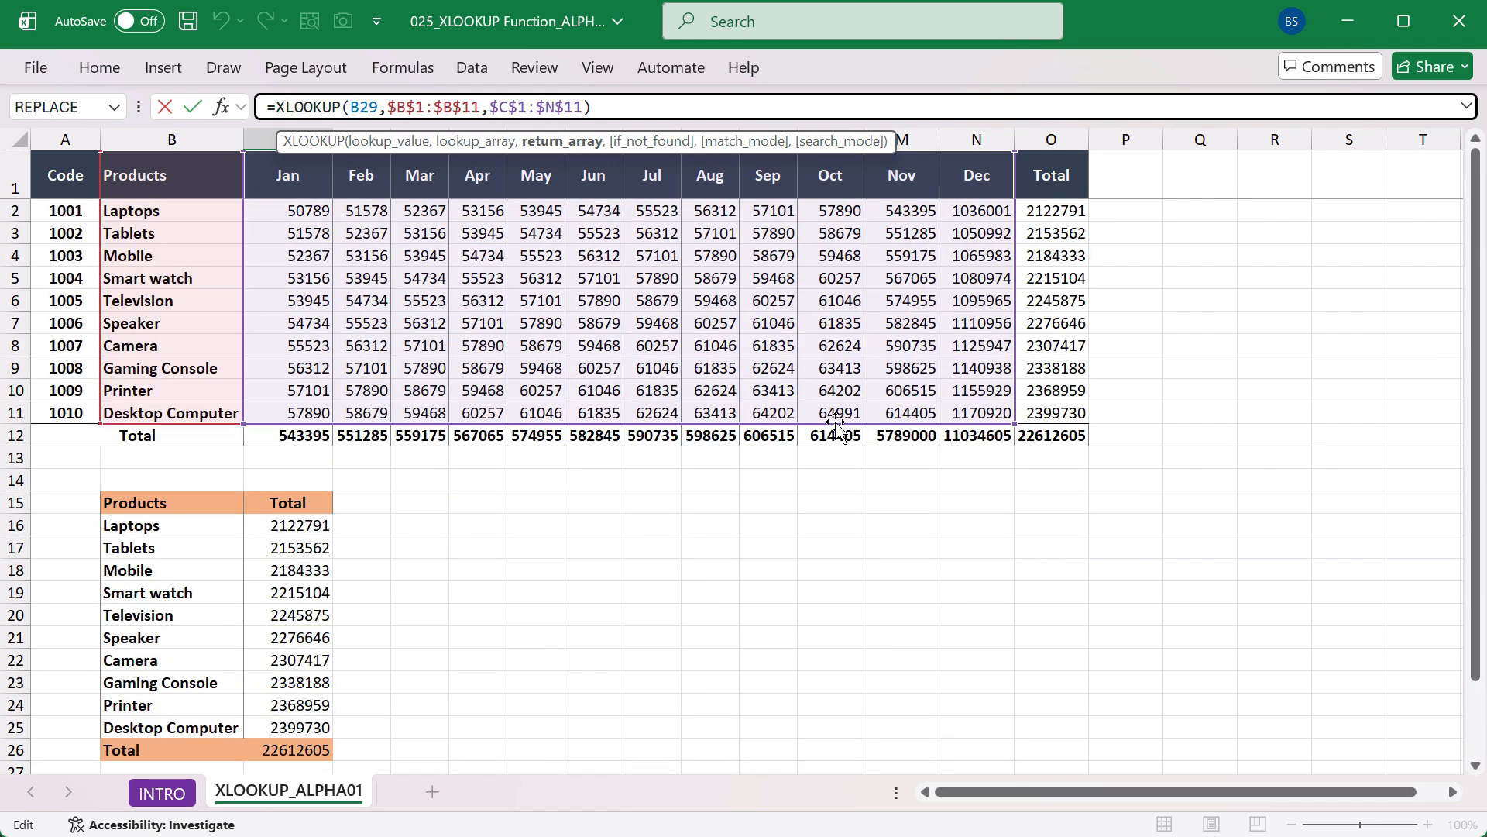
pyautogui.press('Return')
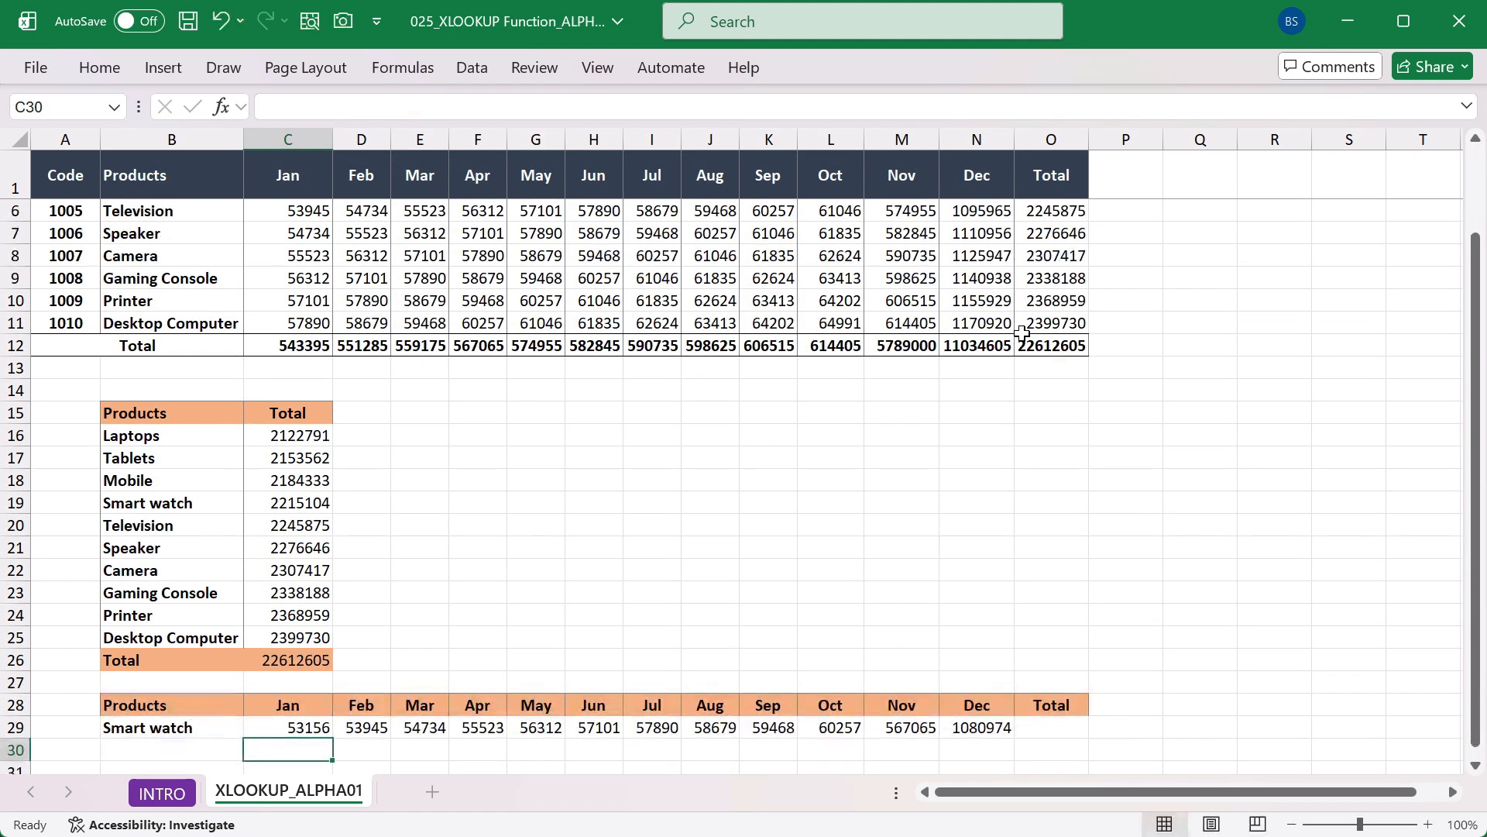
# Clear the Total header and its fill in O28 by pasting a blank cell over it, and save the workbook
pyautogui.click(1050, 704)
pyautogui.click(1050, 661)
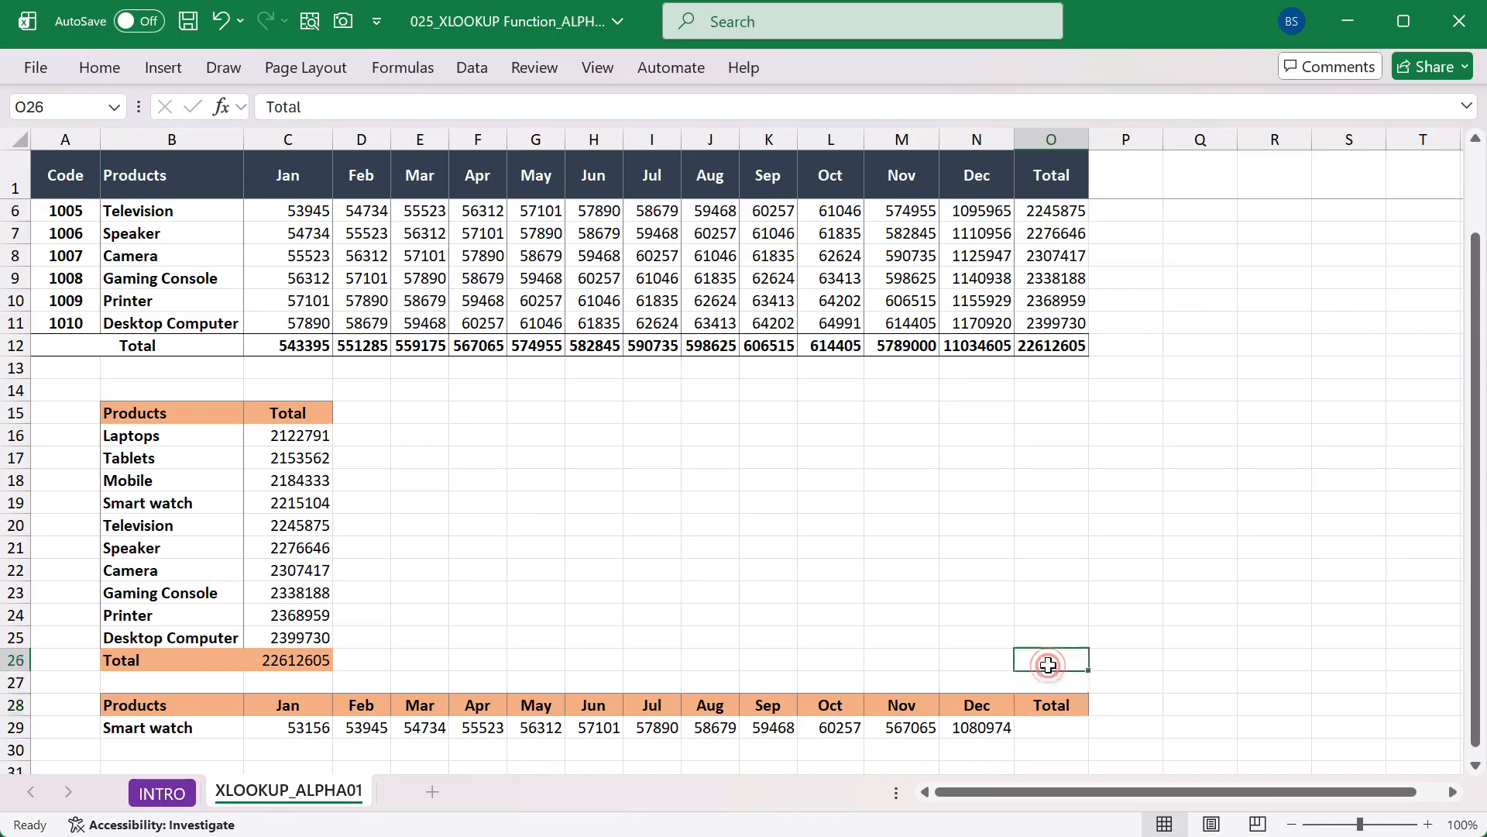
pyautogui.hotkey('ctrl', 'c')
pyautogui.press('Down')
pyautogui.hotkey('shift', 'Down')
pyautogui.hotkey('shift', 'Down')
pyautogui.hotkey('shift', 'Down')
pyautogui.hotkey('ctrl', 'v')
pyautogui.hotkey('ctrl', 's')
pyautogui.press('Down')
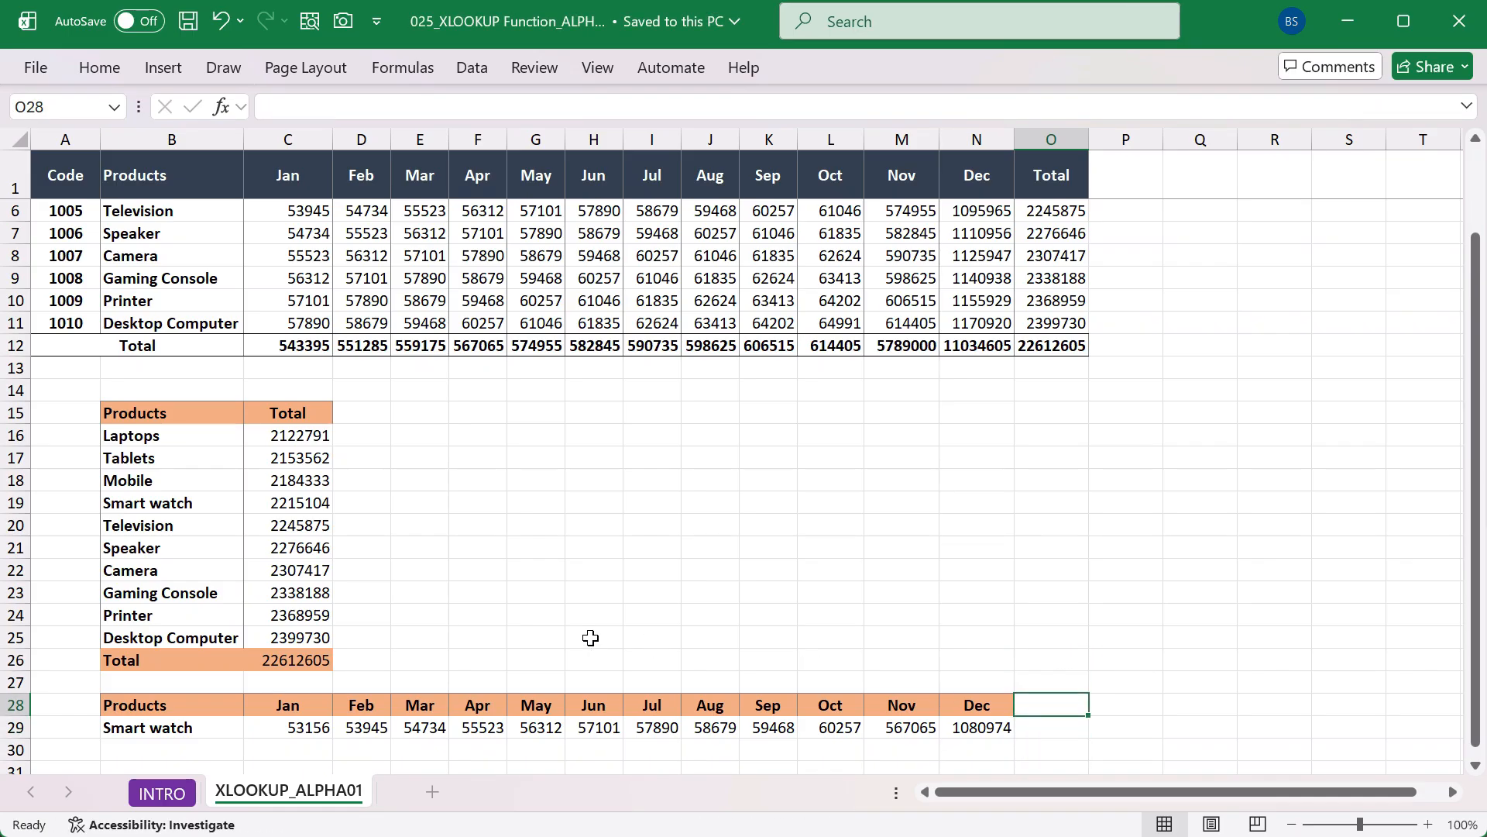
# Inspect the XLOOKUP formula in C29 and its spilled results across D29:N29
pyautogui.scroll(-2, 323, 684)
pyautogui.click(308, 595)
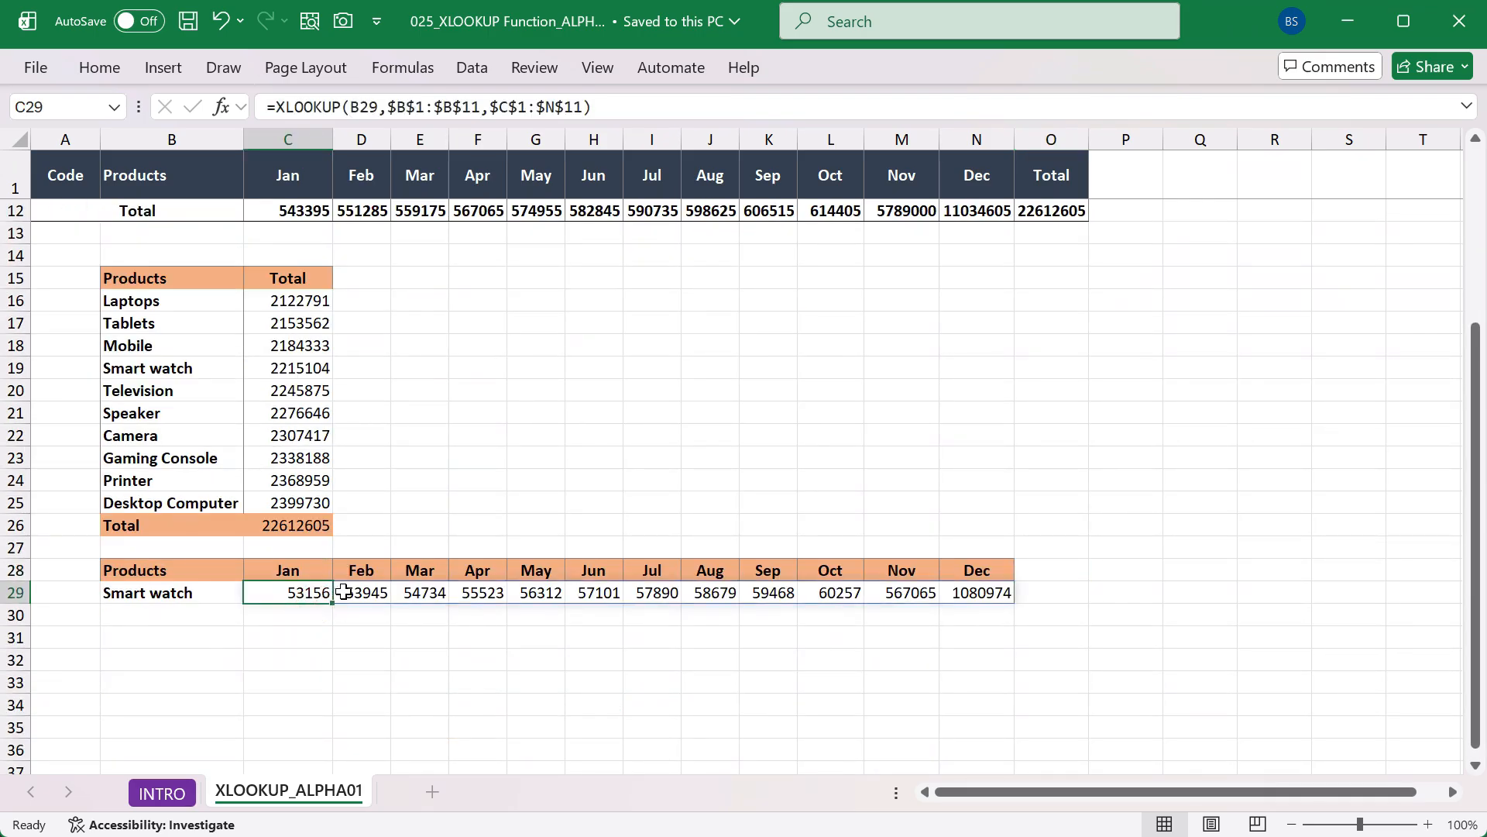
pyautogui.moveTo(371, 592); pyautogui.dragTo(956, 592)
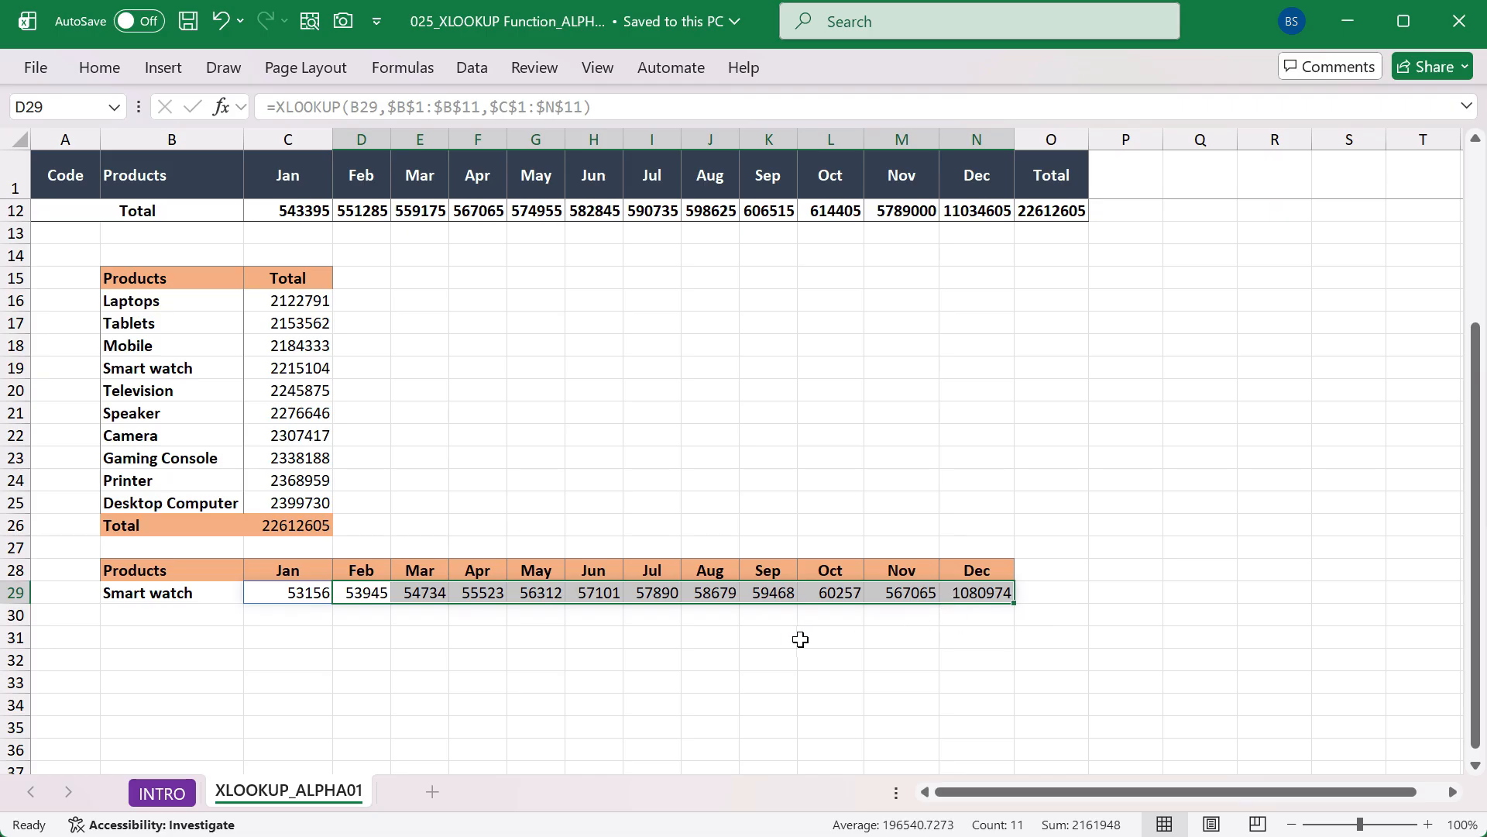
pyautogui.click(660, 498)
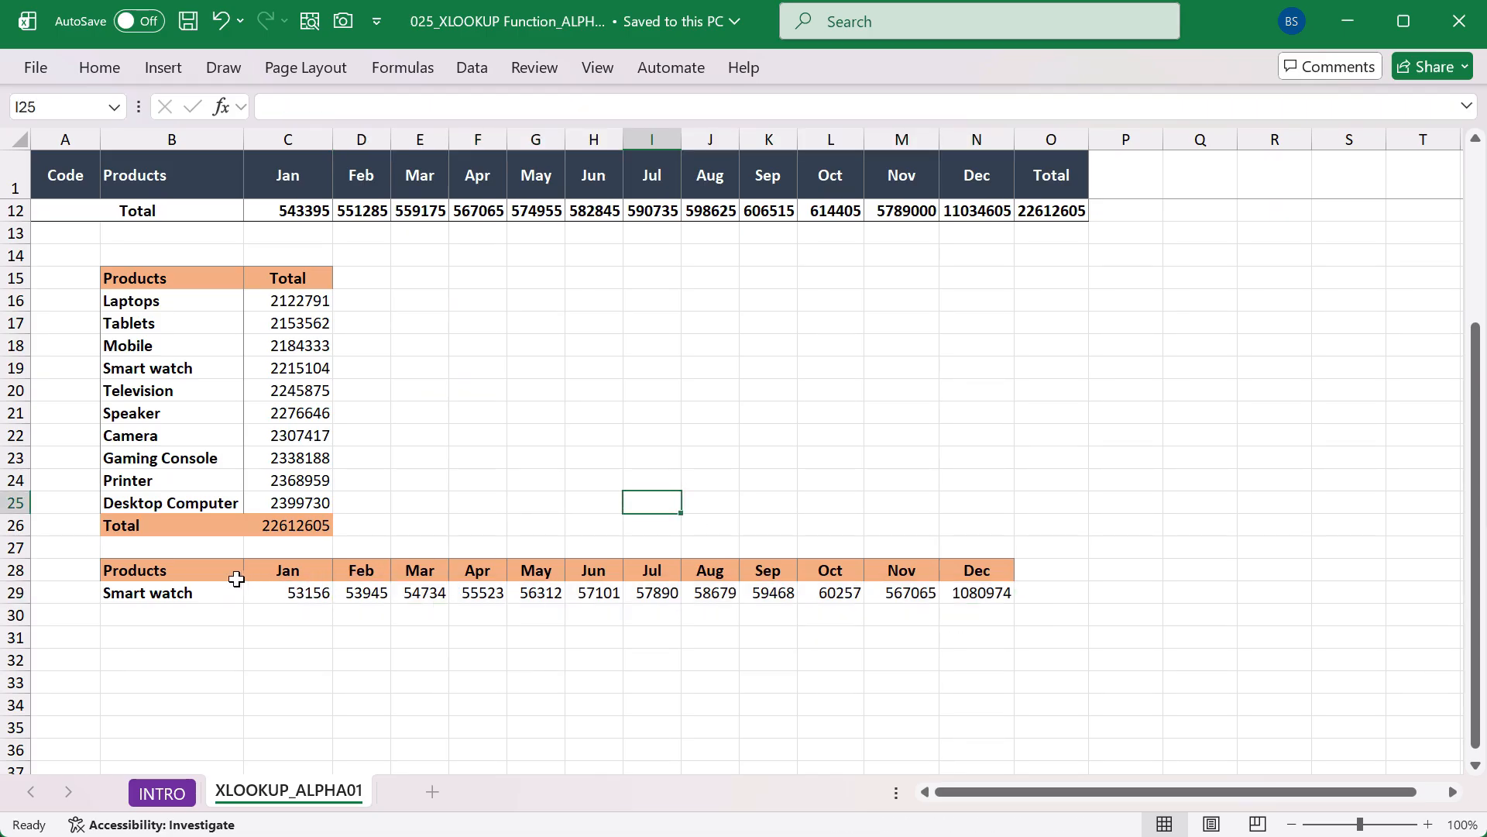
# Replace the product in B29 with Camera, copied from B8
pyautogui.click(197, 590)
pyautogui.scroll(4, 306, 495)
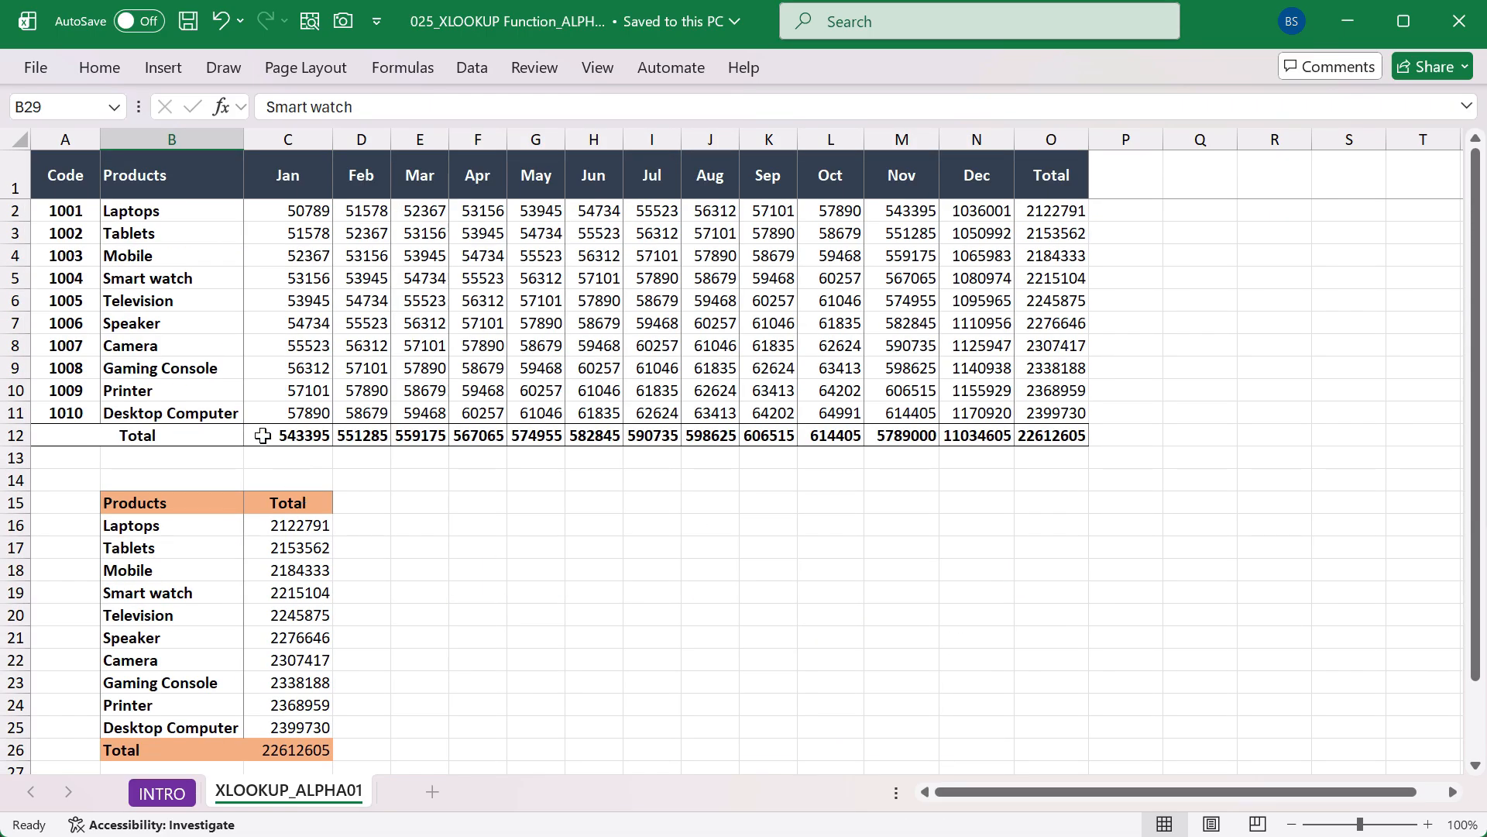
pyautogui.click(147, 346)
pyautogui.hotkey('ctrl', 'c')
pyautogui.scroll(-3, 304, 530)
pyautogui.click(194, 614)
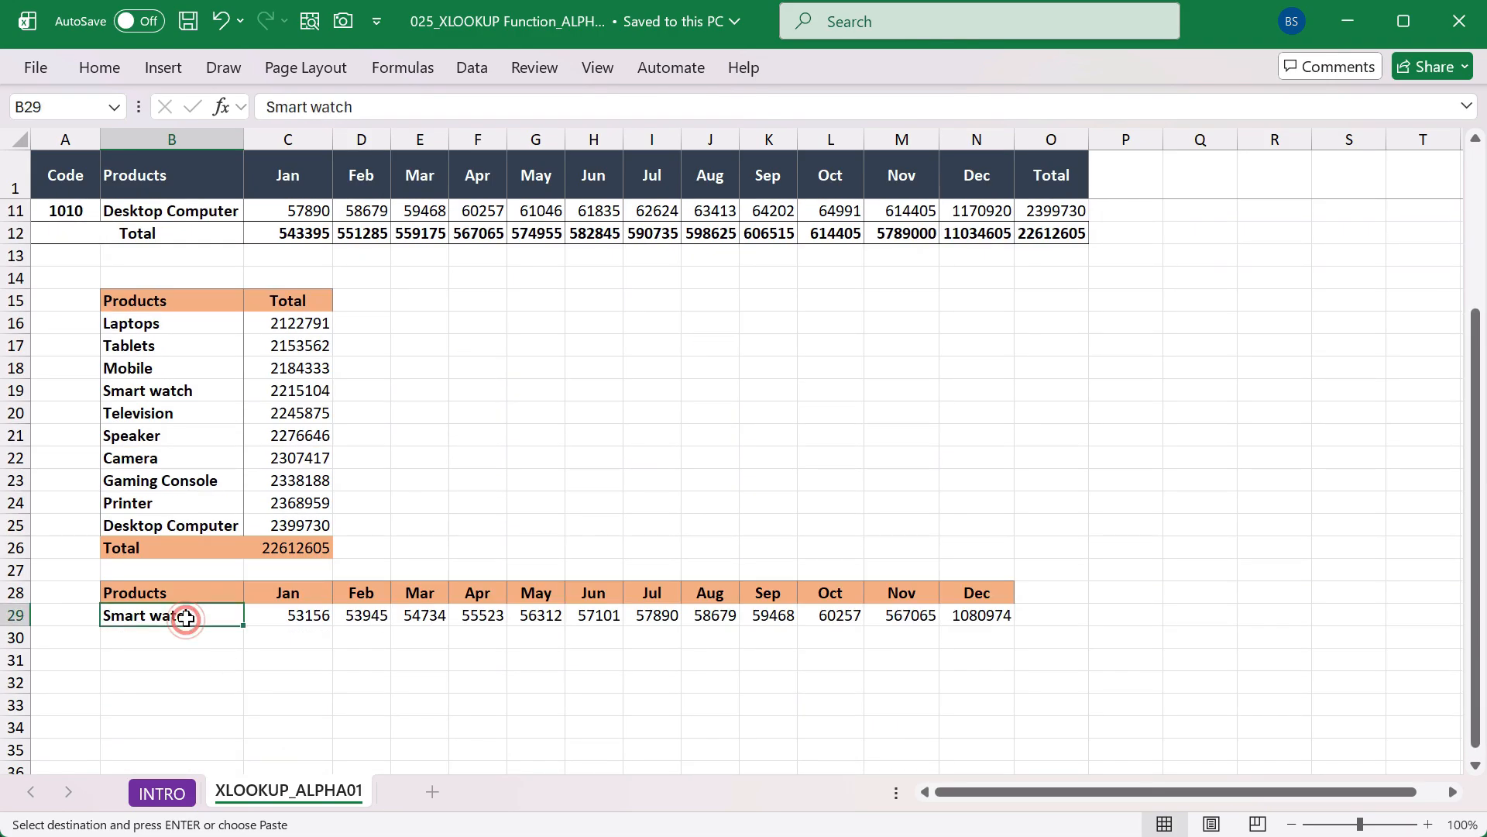
pyautogui.hotkey('ctrl', 'v')
pyautogui.press('Escape')
# Compare the Camera monthly results in row 29 with the Camera source data in row 8
pyautogui.moveTo(318, 613); pyautogui.dragTo(387, 620)
pyautogui.scroll(3, 419, 571)
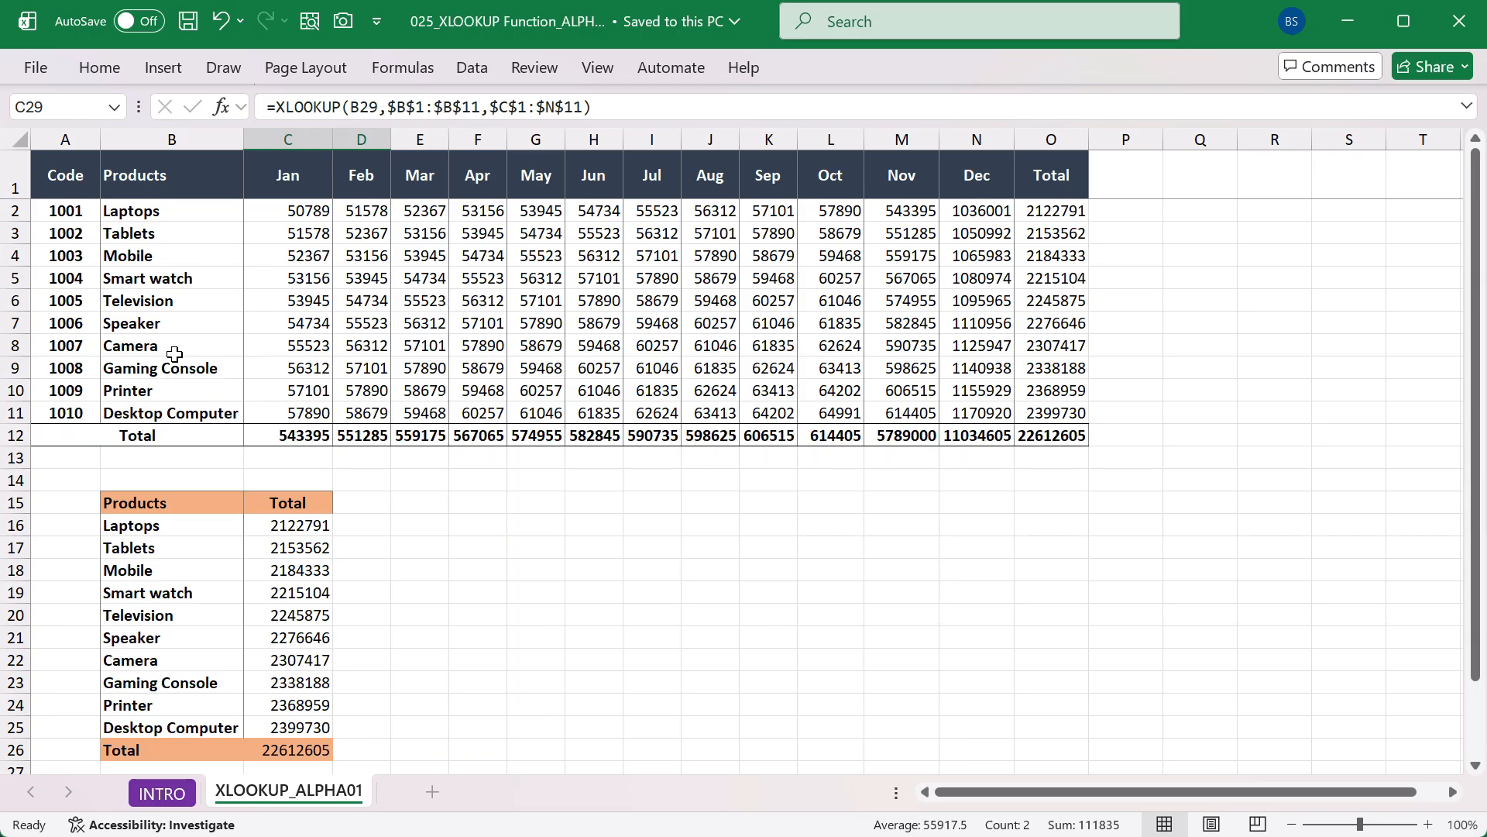
pyautogui.click(16, 346)
pyautogui.scroll(-2, 577, 496)
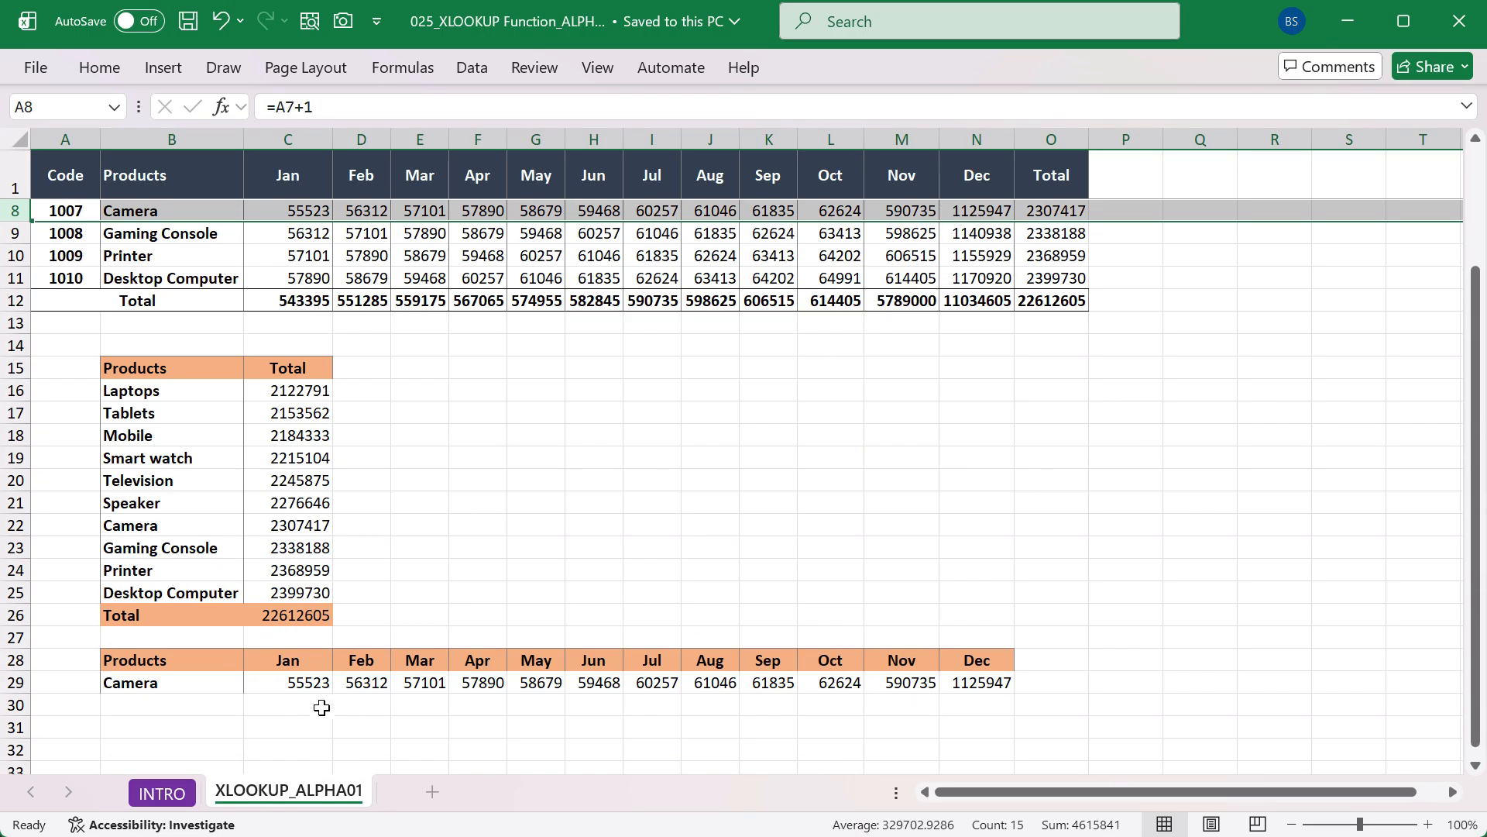
# Replace the product in B29 with Mobile, copied from B4, and save the workbook
pyautogui.scroll(2, 226, 418)
pyautogui.click(153, 255)
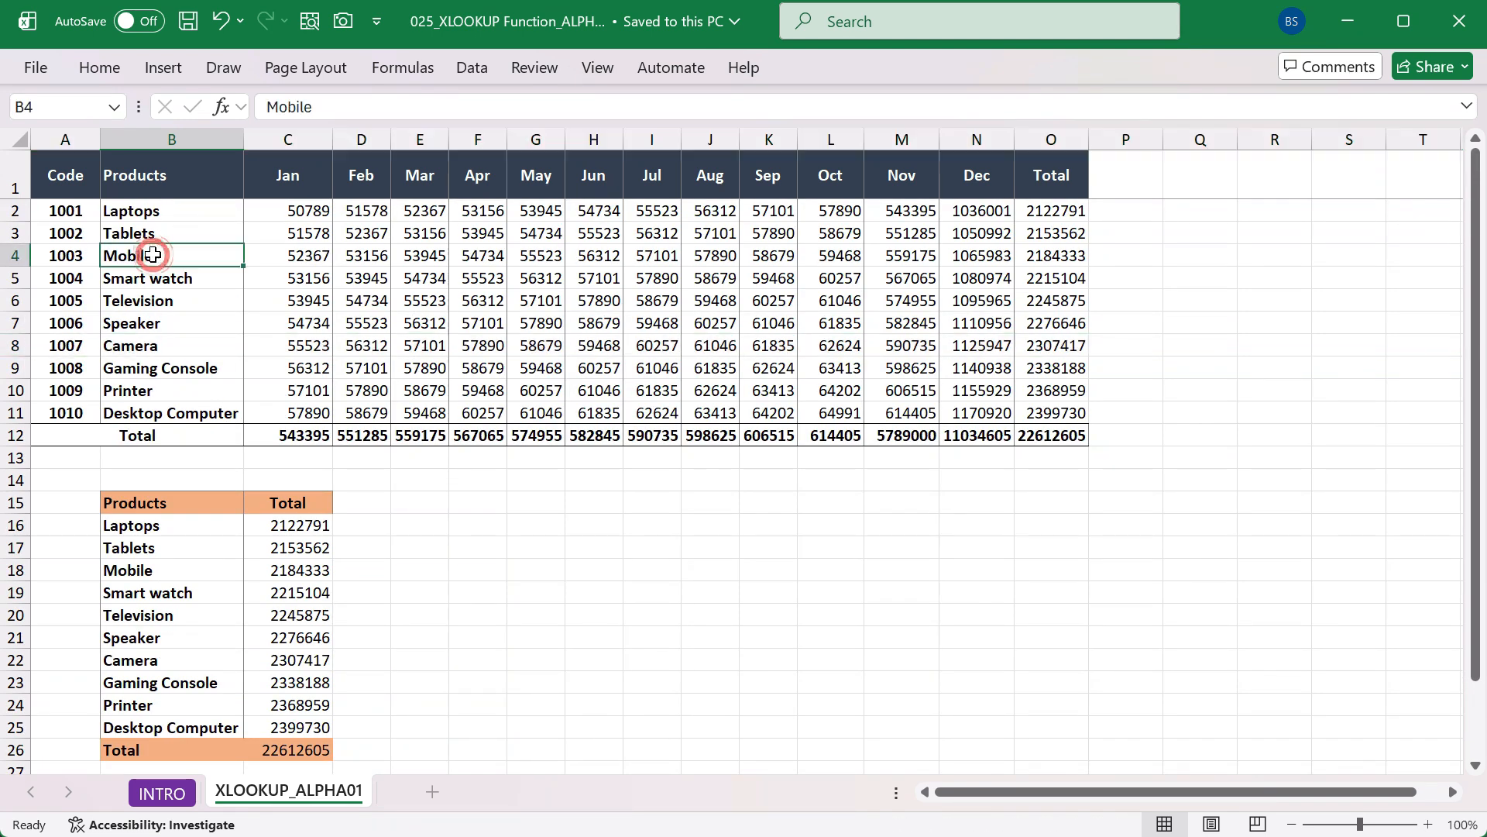
pyautogui.hotkey('ctrl', 'c')
pyautogui.scroll(-2, 256, 666)
pyautogui.click(186, 681)
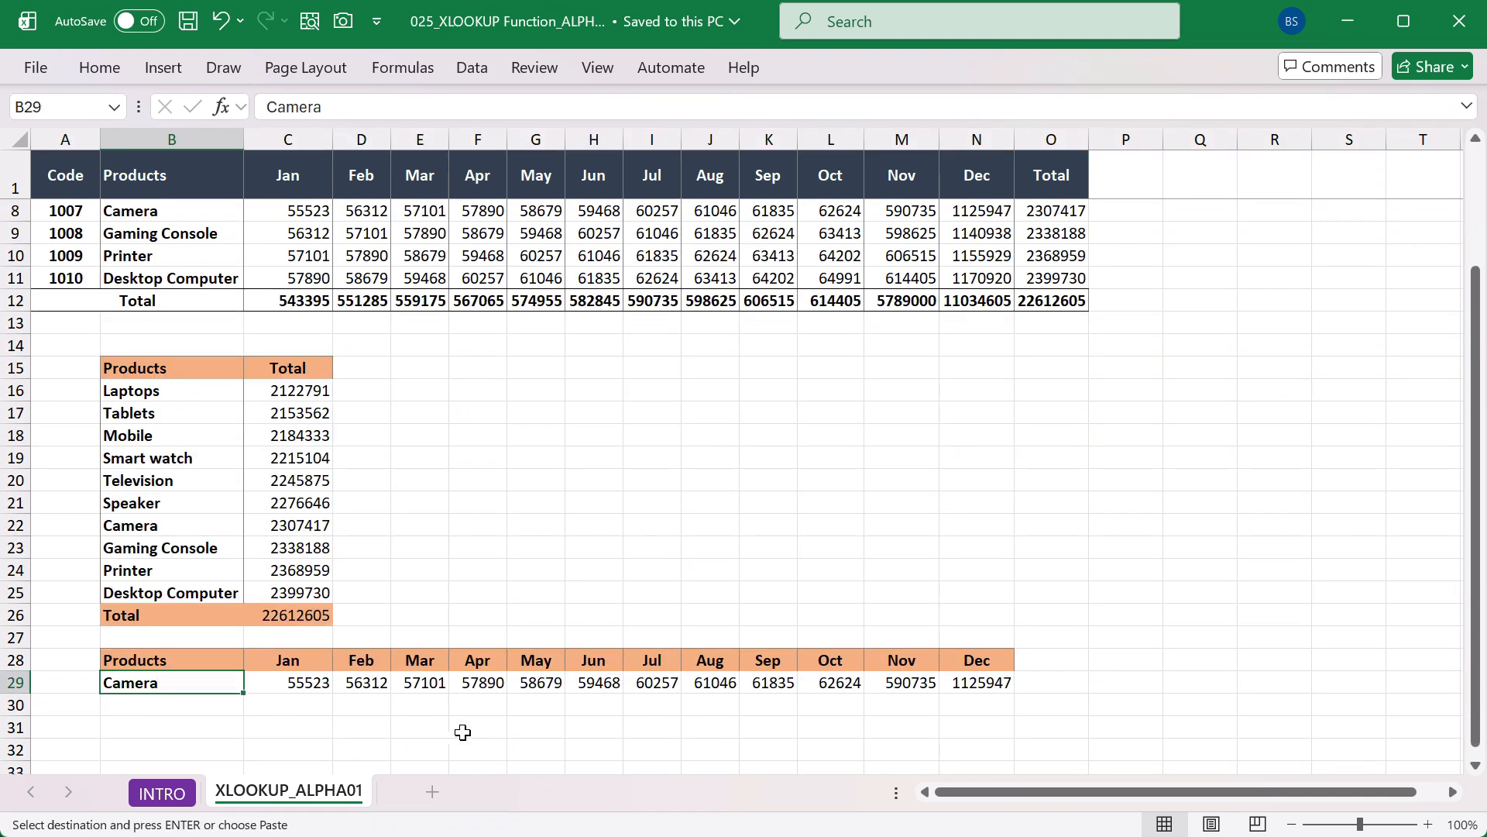
pyautogui.hotkey('ctrl', 'v')
pyautogui.hotkey('ctrl', 's')
pyautogui.click(491, 617)
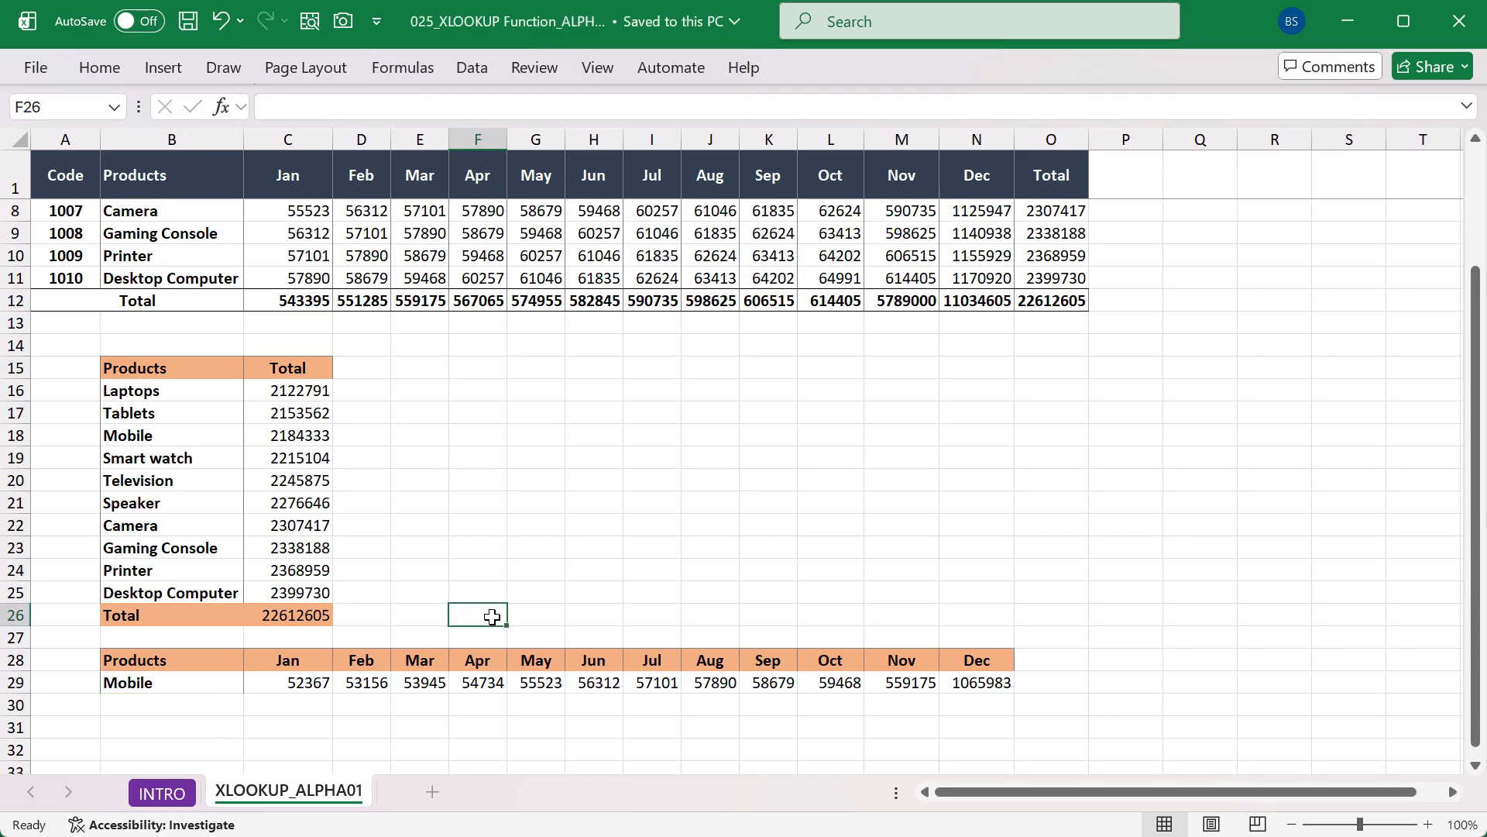
pyautogui.scroll(2, 468, 512)
pyautogui.scroll(-2, 535, 614)
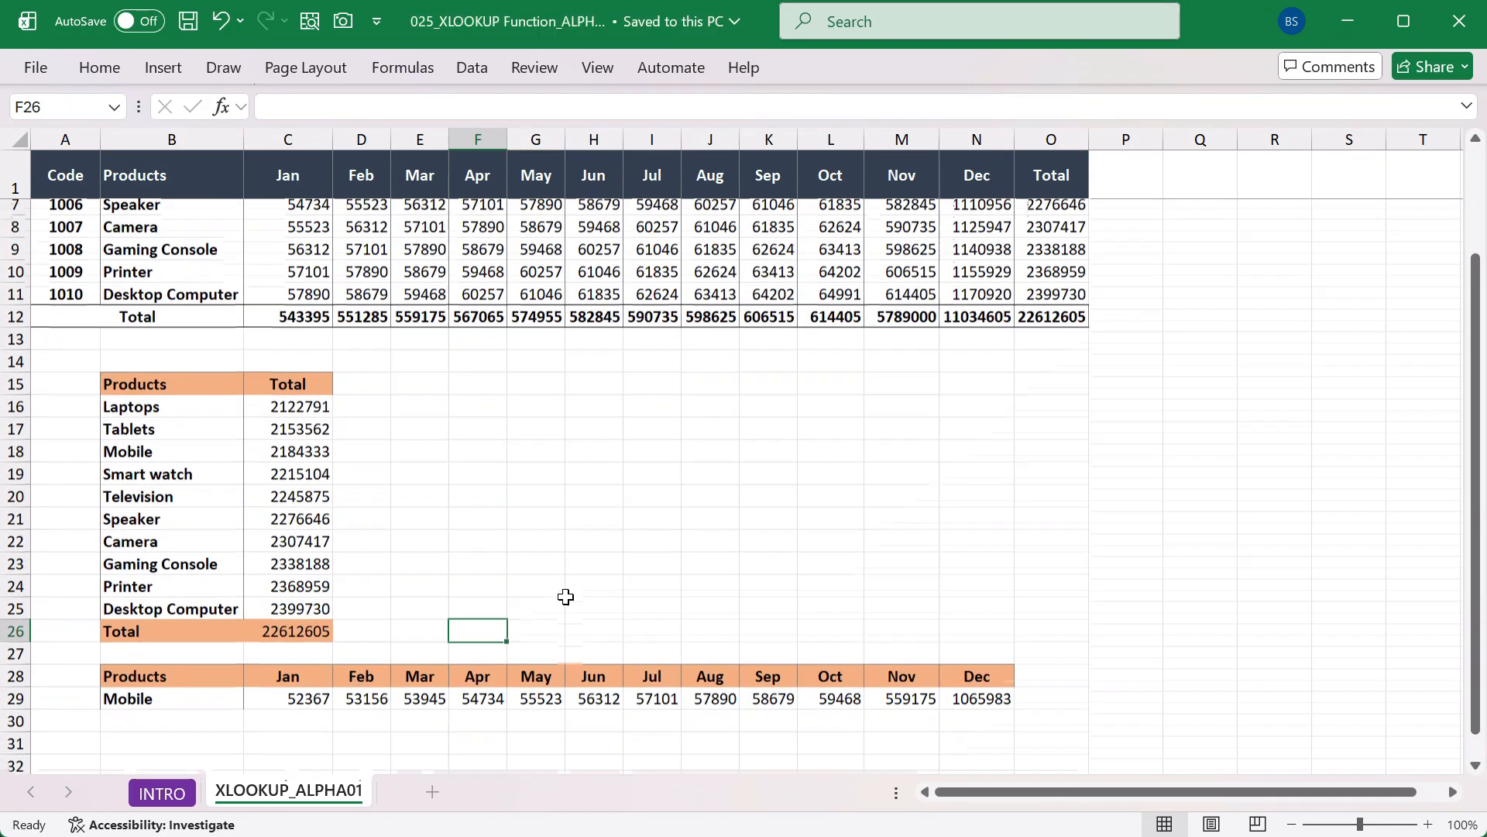
# Open the INTRO sheet and select the Scenario 3 line about finding the product code using the product name
pyautogui.click(314, 676)
pyautogui.click(172, 791)
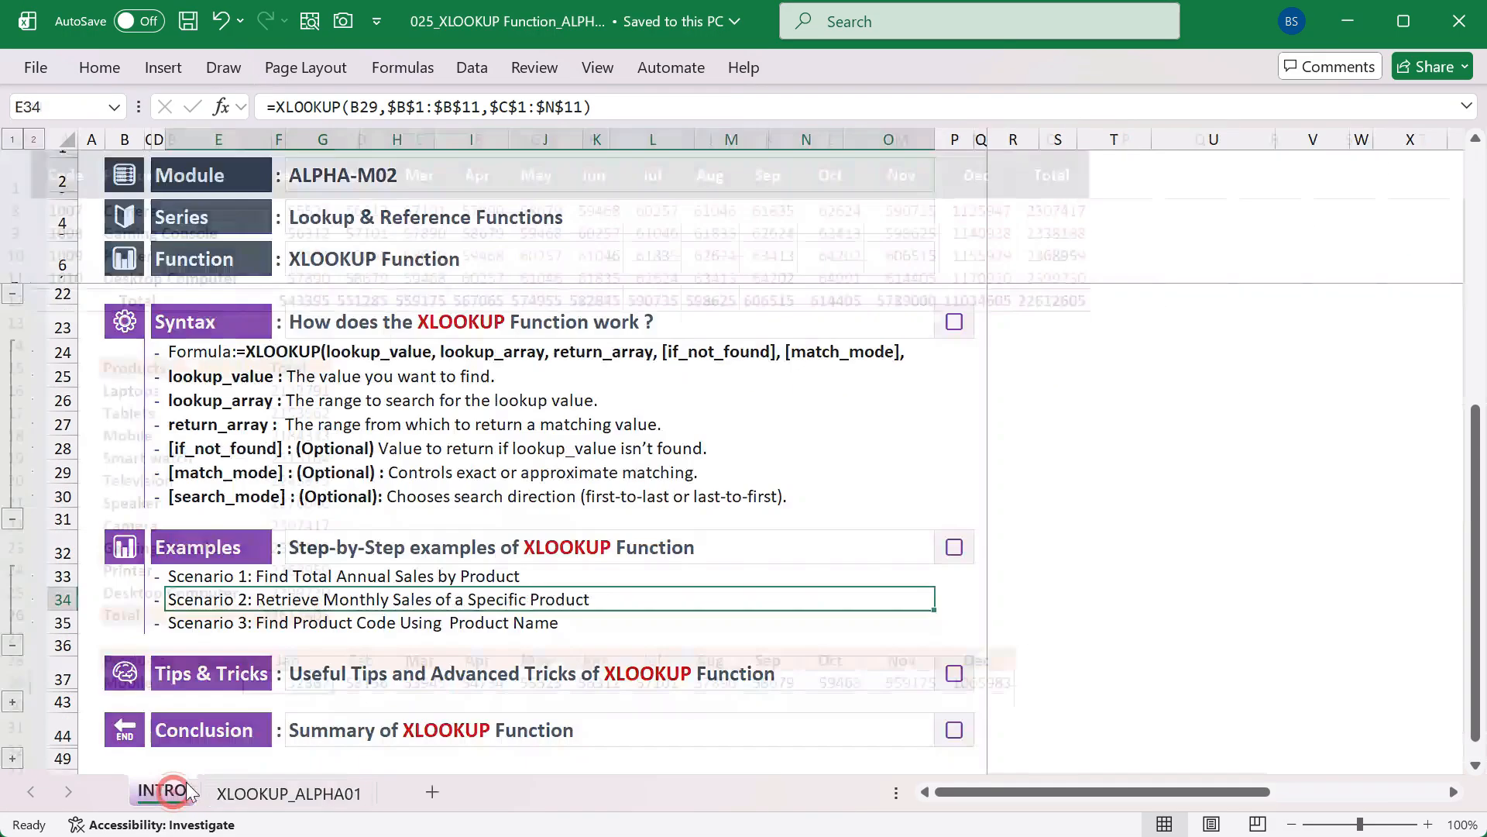
pyautogui.click(418, 626)
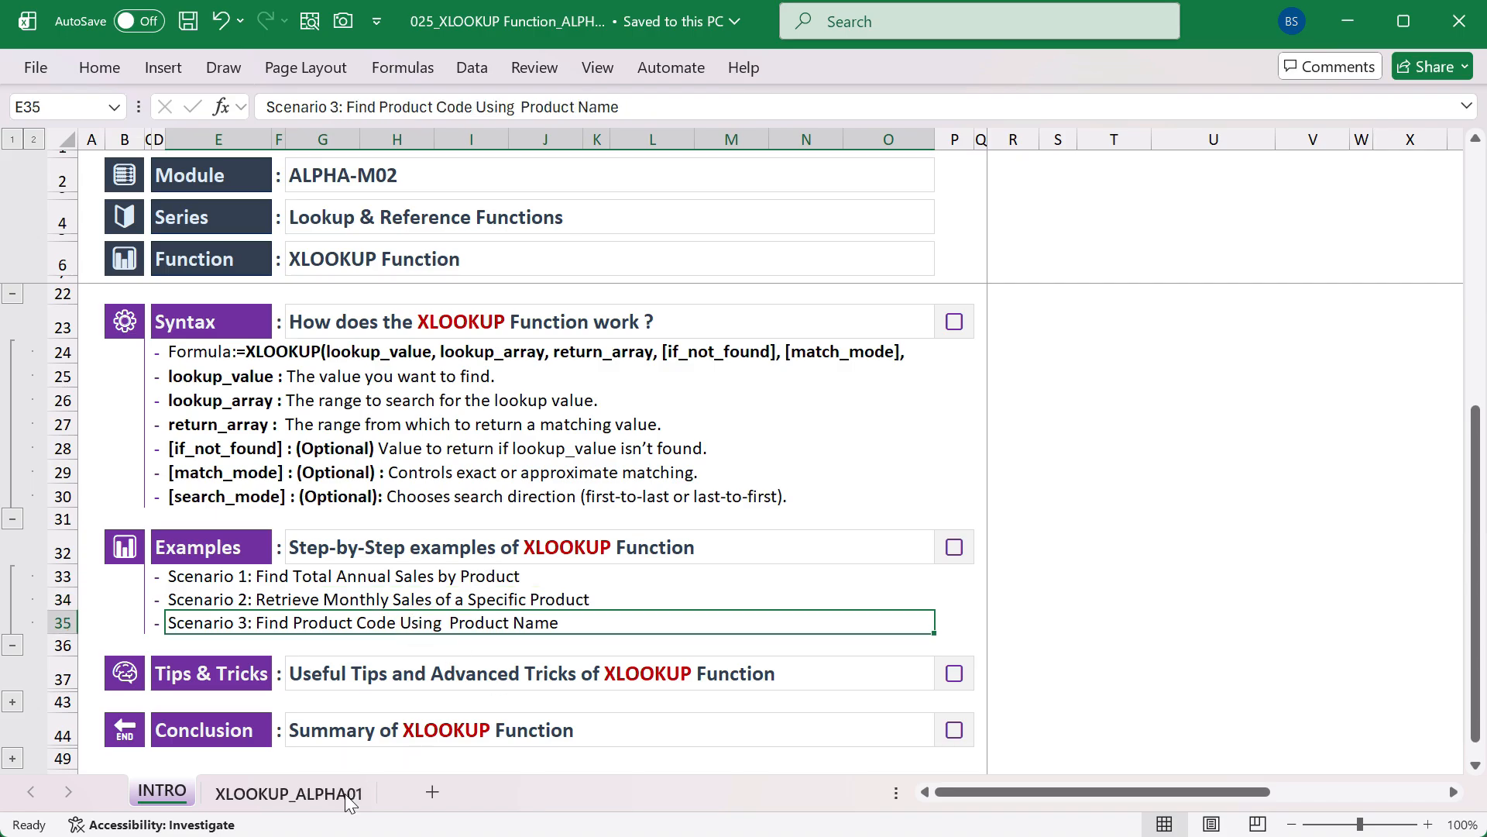
# Copy the product list B1:B11 on the XLOOKUP_ALPHA01 sheet and paste it starting at B31
pyautogui.click(285, 793)
pyautogui.scroll(4, 372, 550)
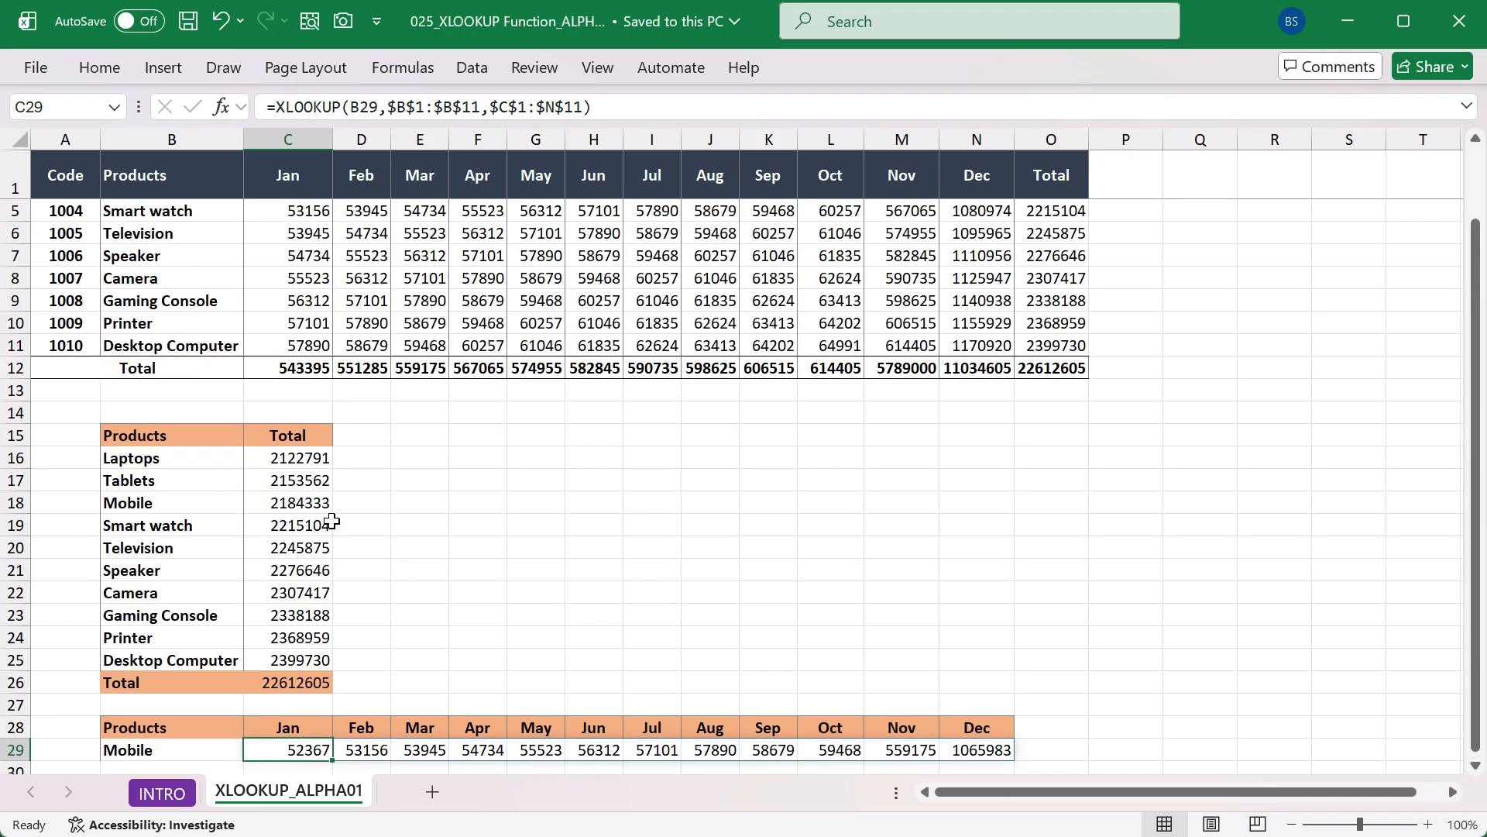
pyautogui.moveTo(135, 179); pyautogui.dragTo(233, 413)
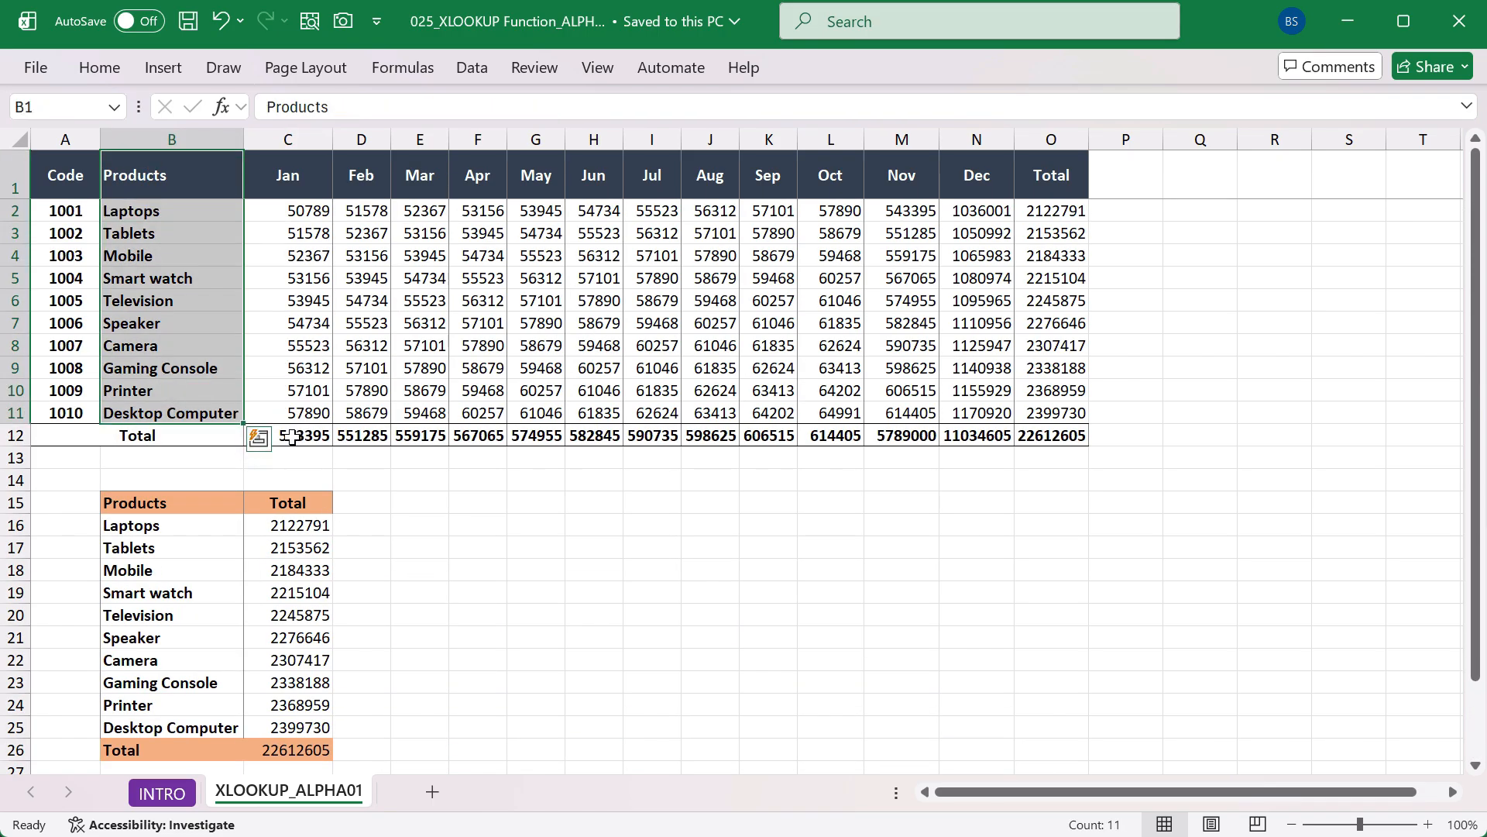
pyautogui.hotkey('ctrl', 'c')
pyautogui.scroll(-5, 402, 551)
pyautogui.click(153, 520)
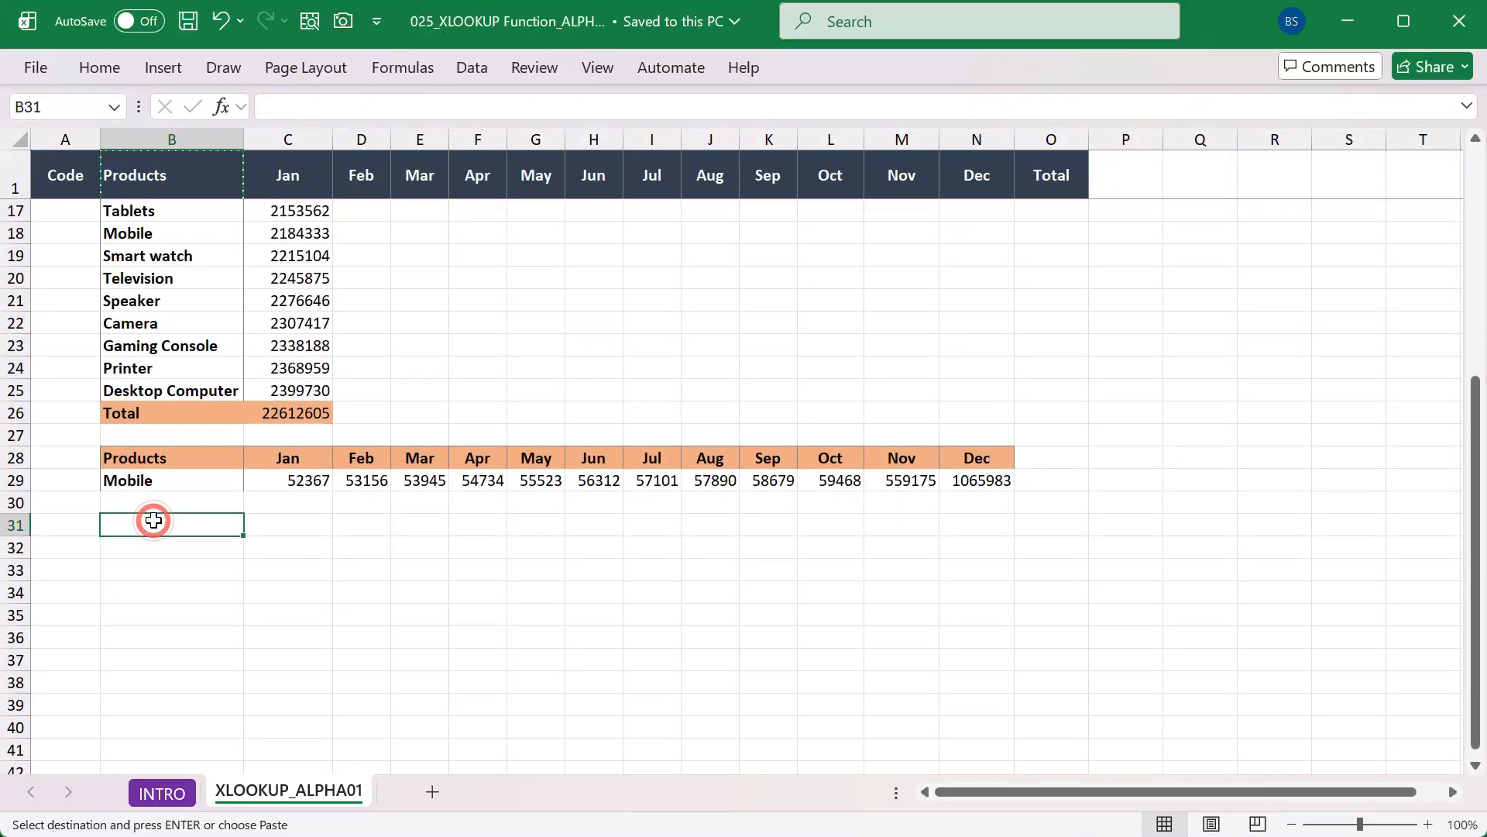
pyautogui.hotkey('ctrl', 'v')
# Copy the Code header from A1 into C31 beside the Products header and save the workbook
pyautogui.scroll(5, 171, 372)
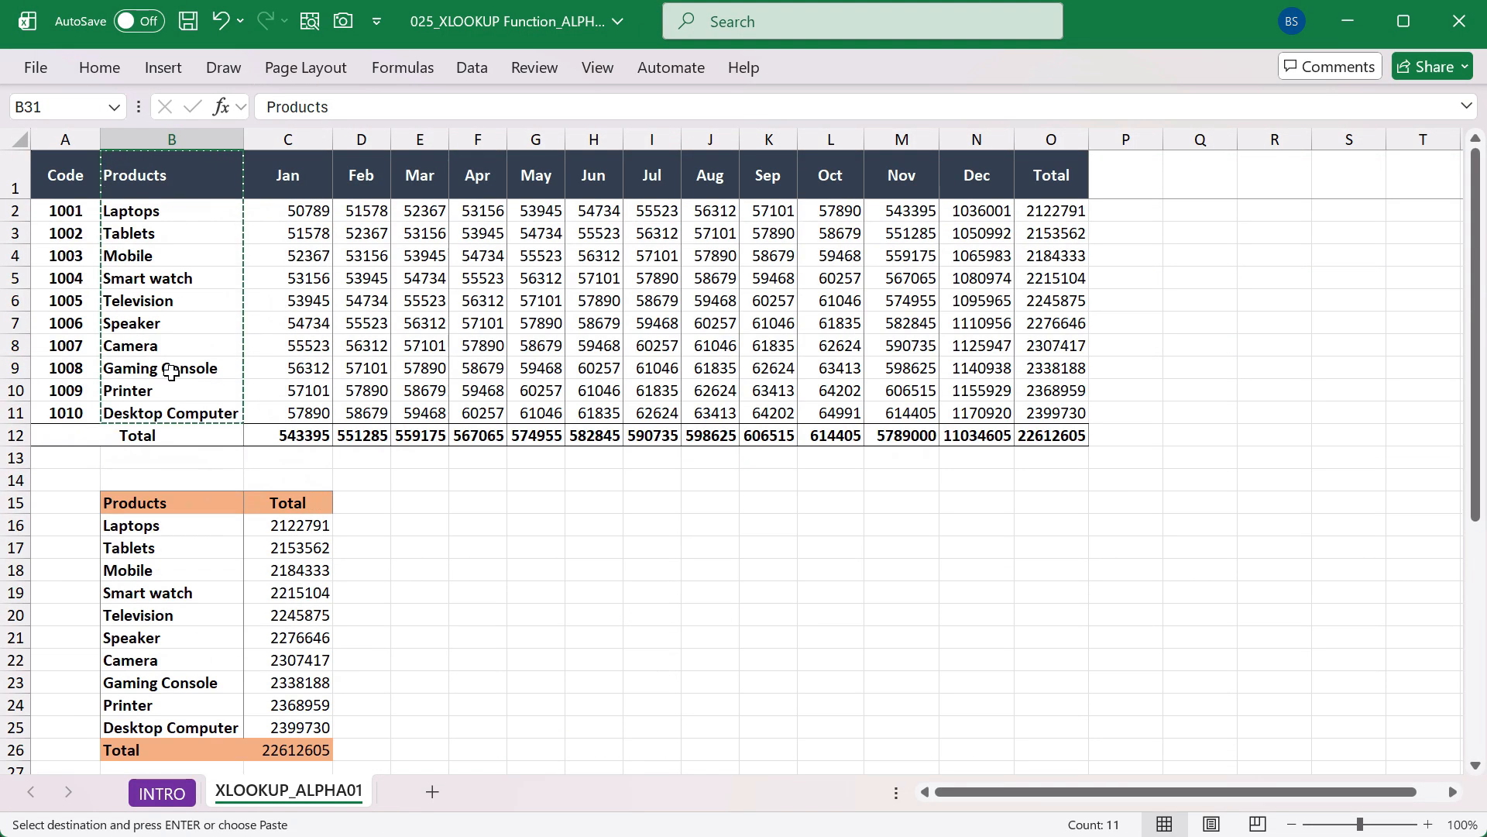
pyautogui.click(63, 185)
pyautogui.hotkey('ctrl', 'c')
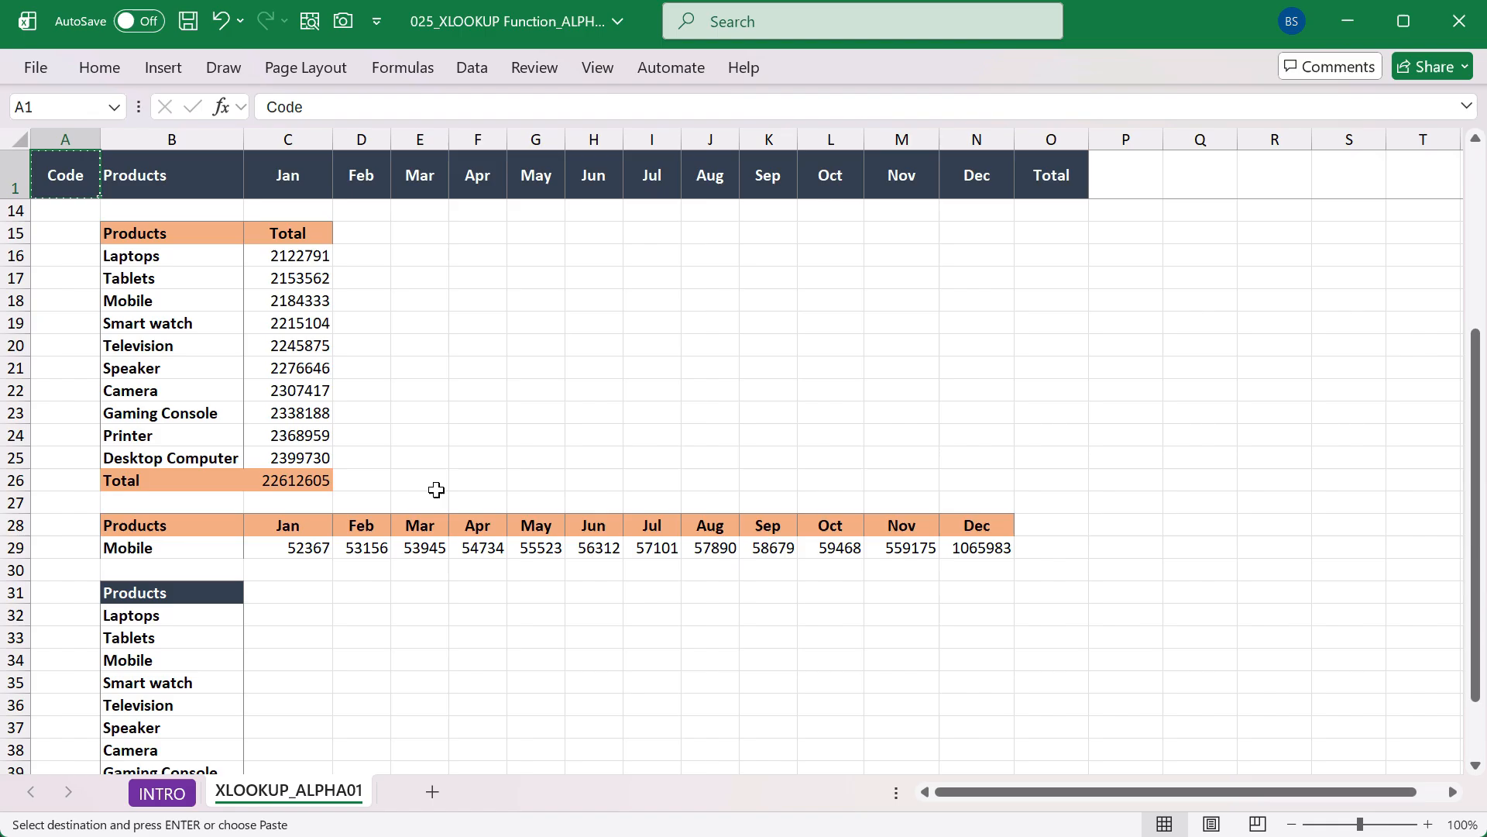
pyautogui.click(279, 595)
pyautogui.press('Return')
pyautogui.hotkey('ctrl', 's')
pyautogui.click(271, 608)
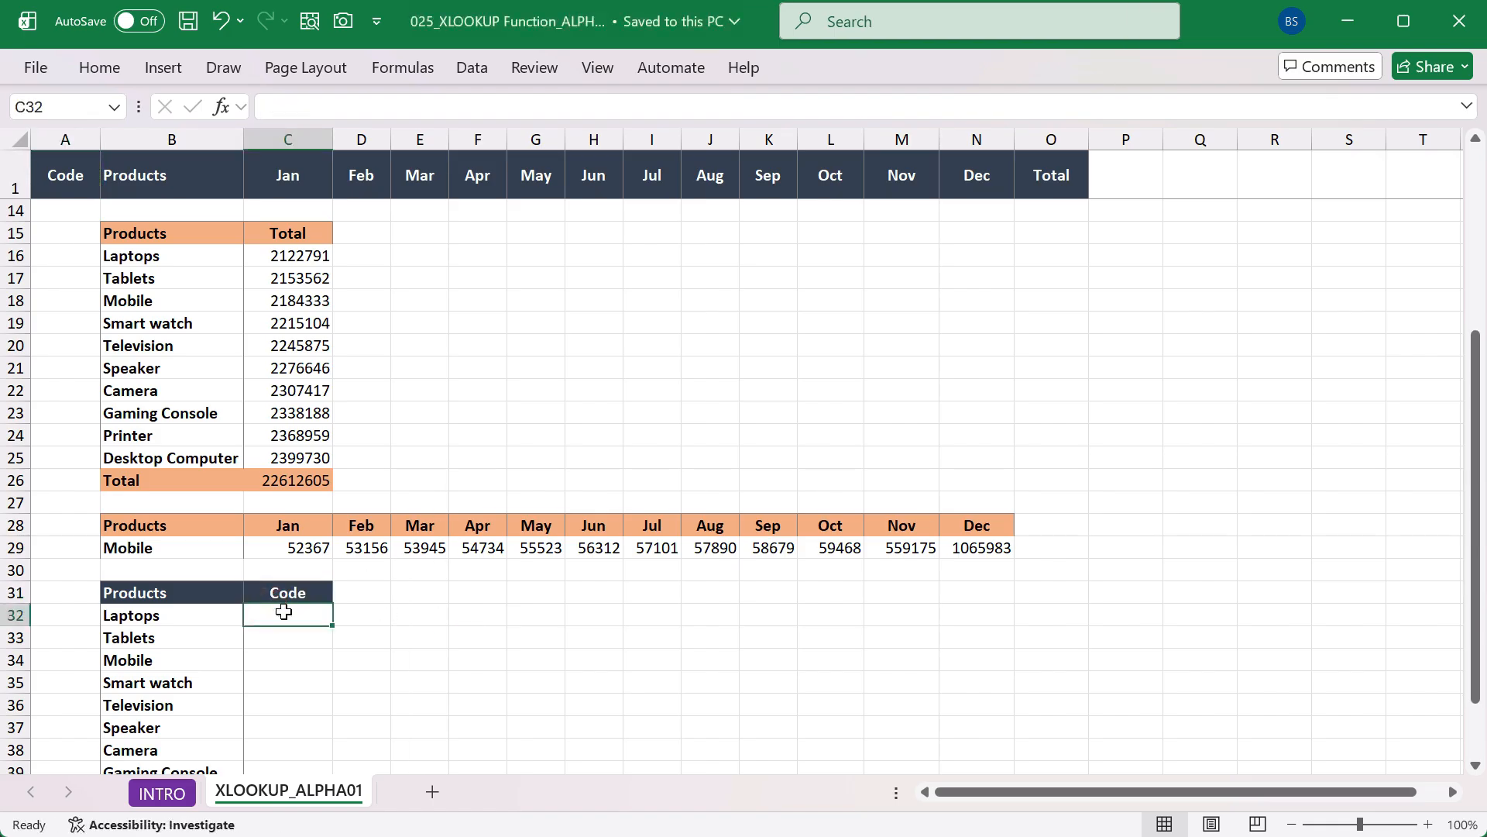
# Format the header cells B31:C31 with the orange fill and black font used in the tables above
pyautogui.moveTo(199, 592); pyautogui.dragTo(322, 592)
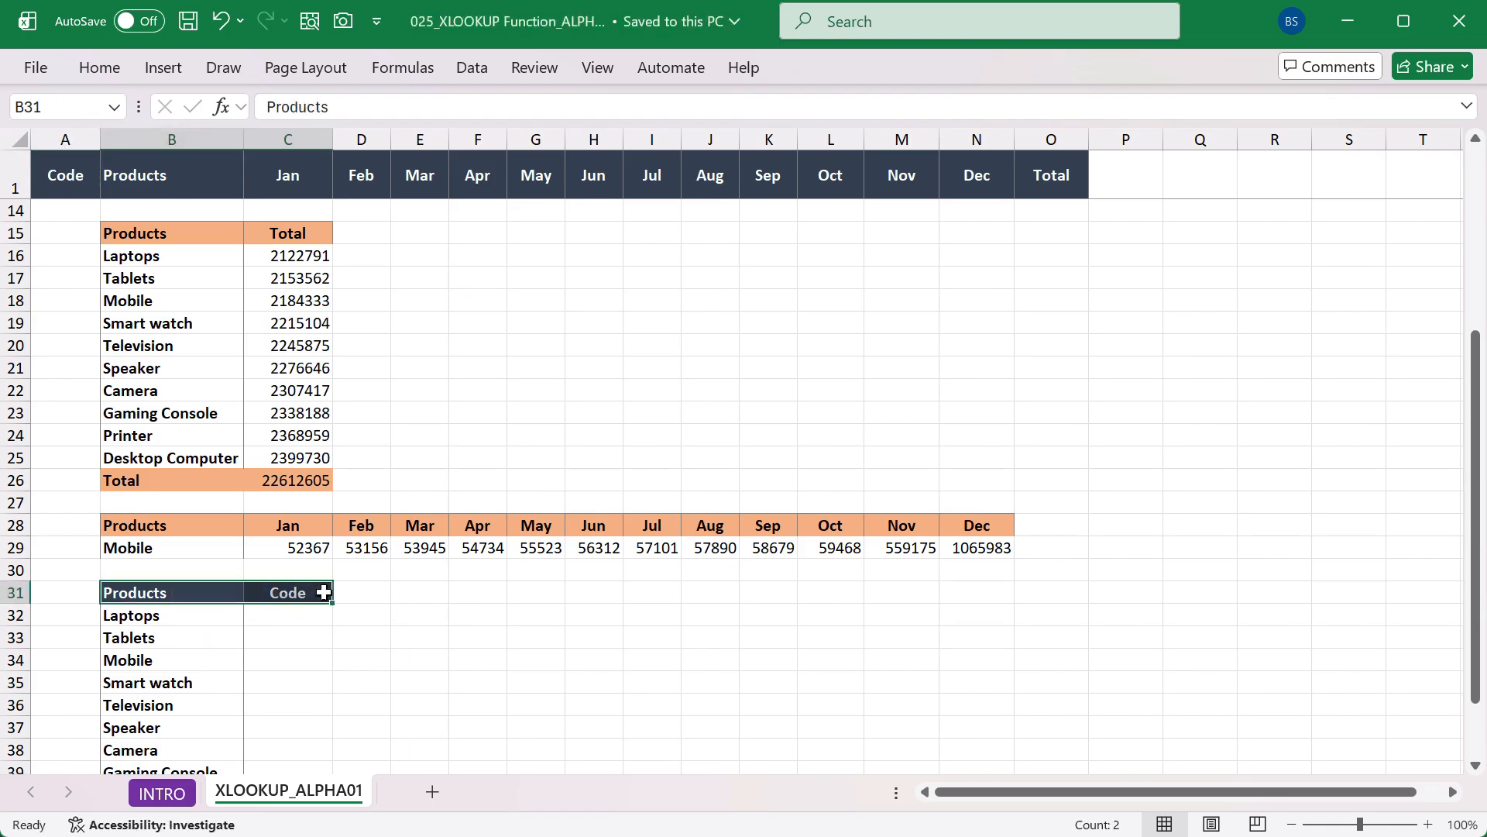
pyautogui.click(112, 66)
pyautogui.click(322, 147)
pyautogui.click(369, 148)
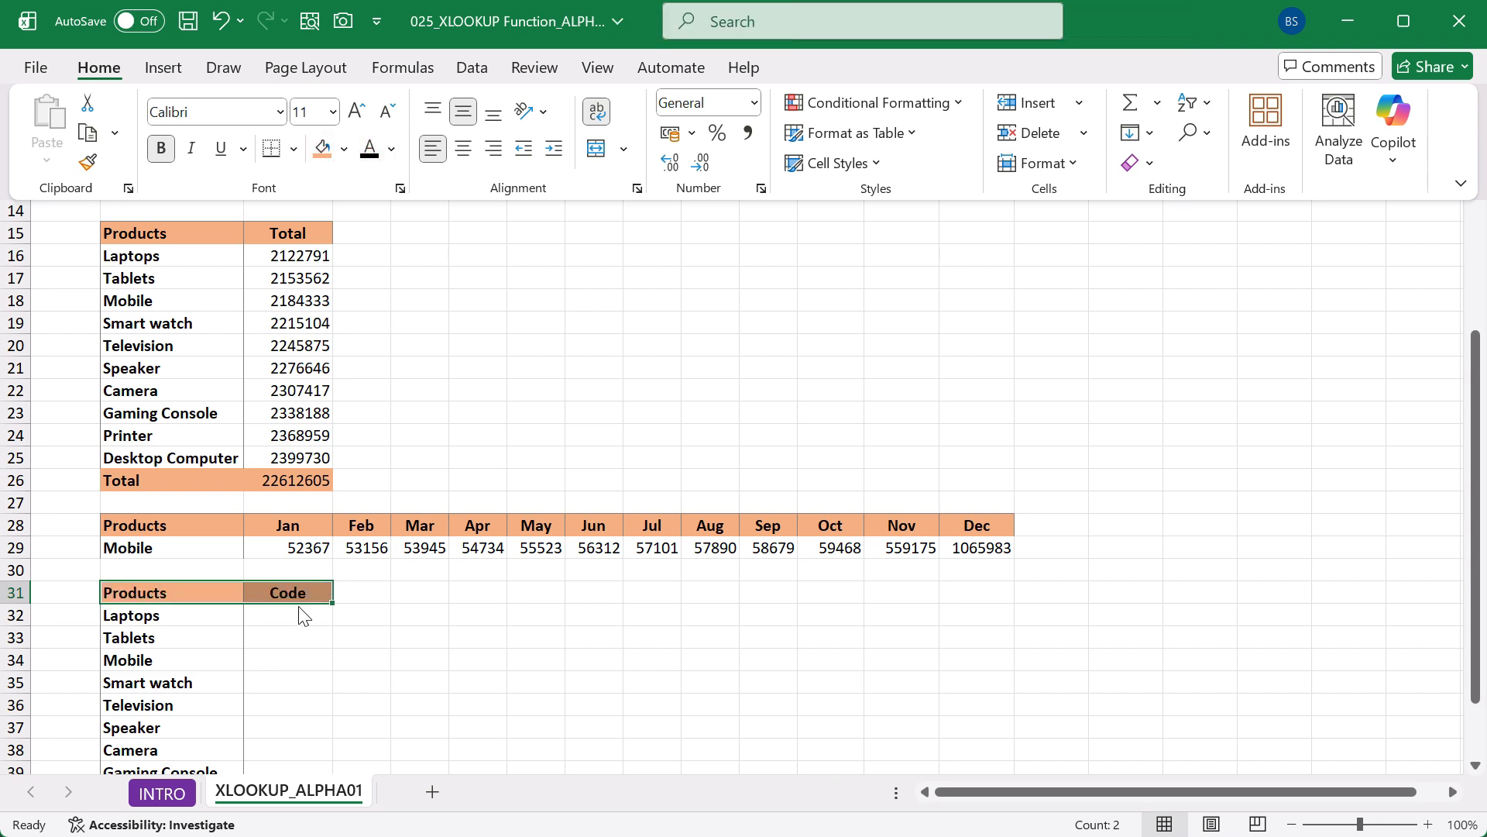
# Start an XLOOKUP formula in C32 with B32 as the lookup value
pyautogui.click(294, 618)
pyautogui.click(293, 618)
pyautogui.write('=')
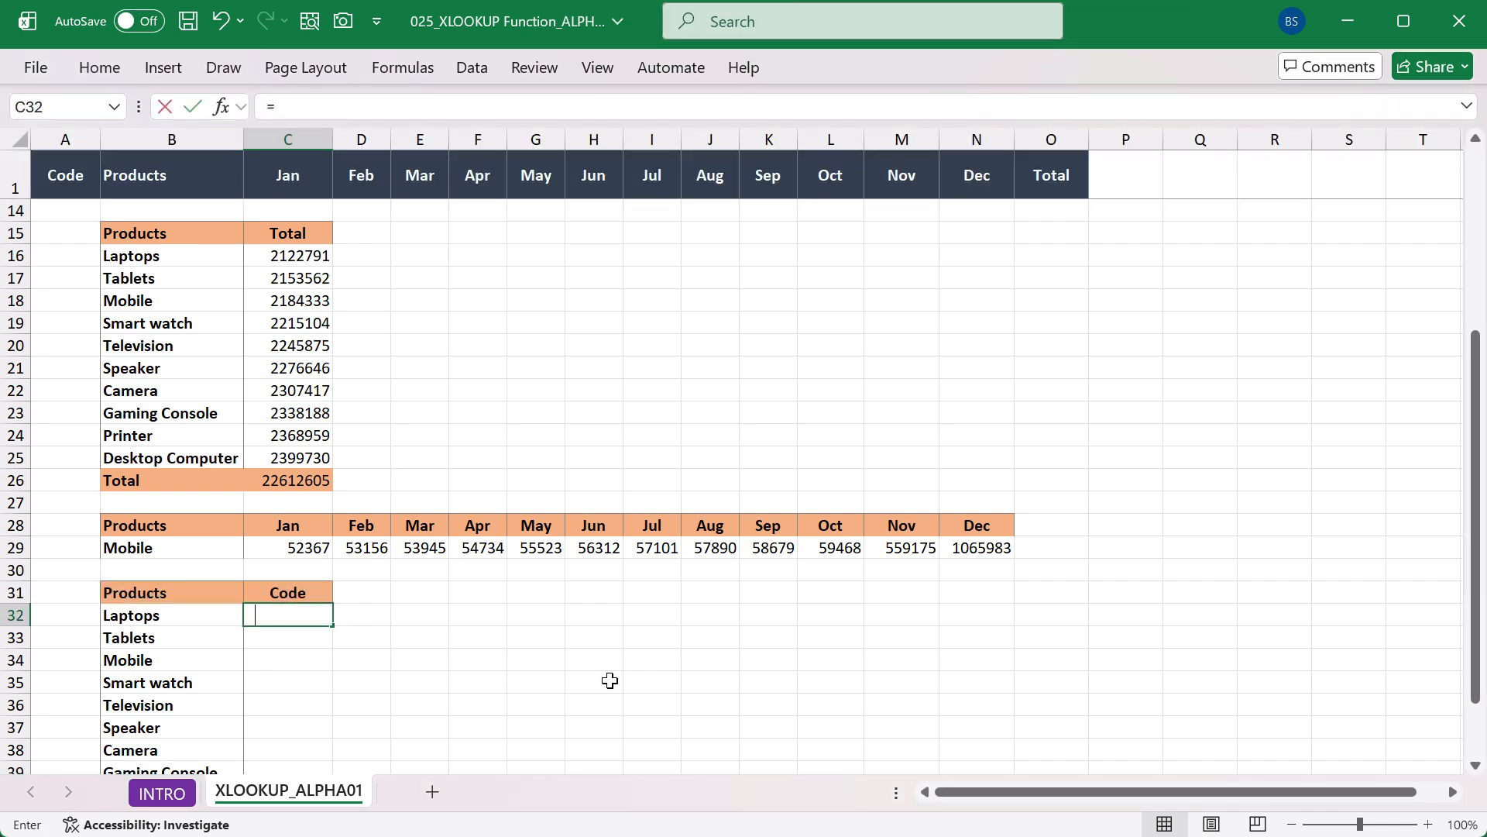
pyautogui.write('x')
pyautogui.press('BackSpace')
pyautogui.write('XL')
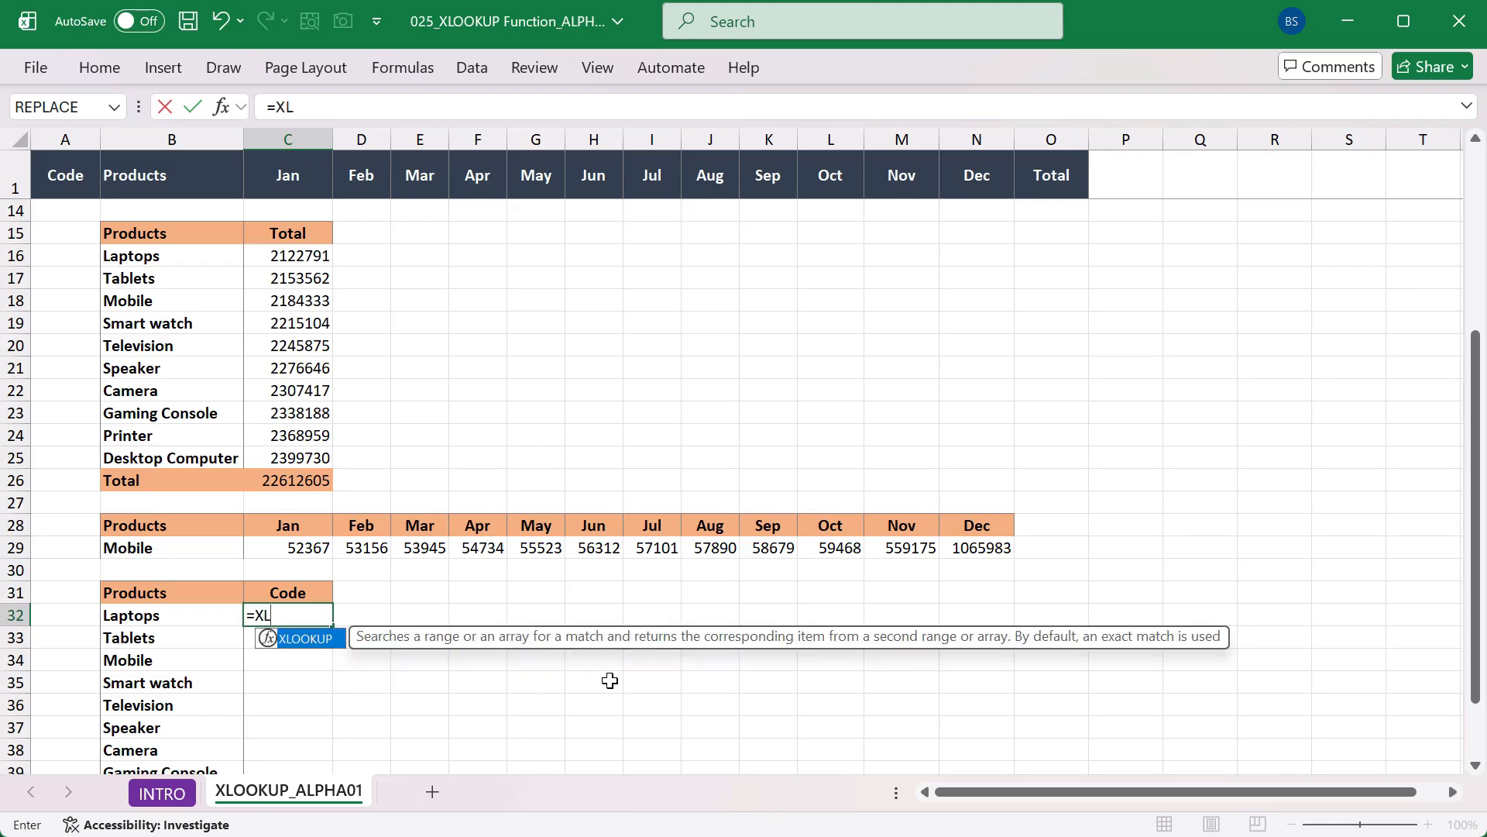
pyautogui.press('Tab')
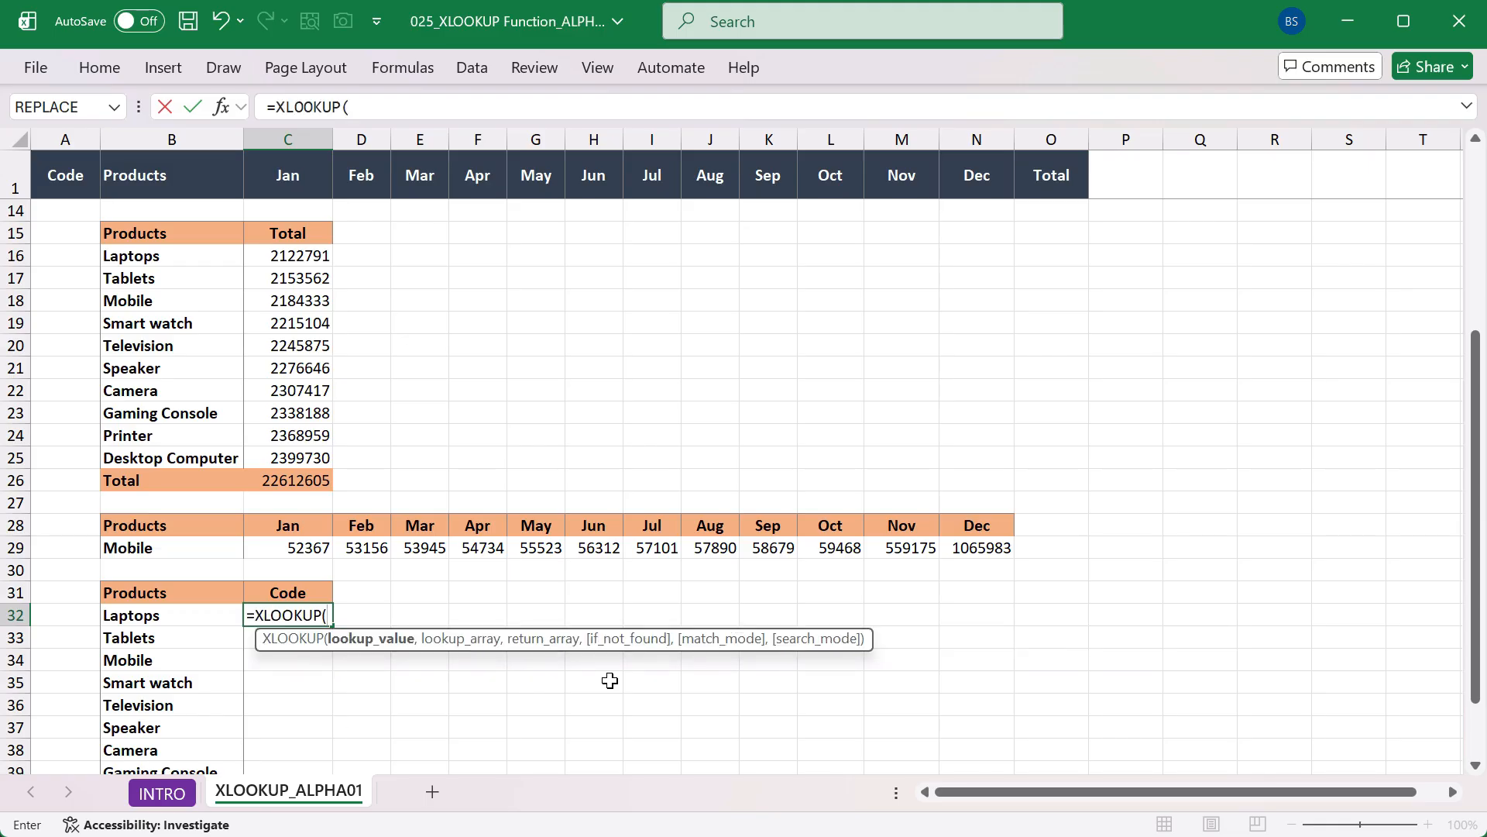
pyautogui.click(184, 625)
pyautogui.write(',')
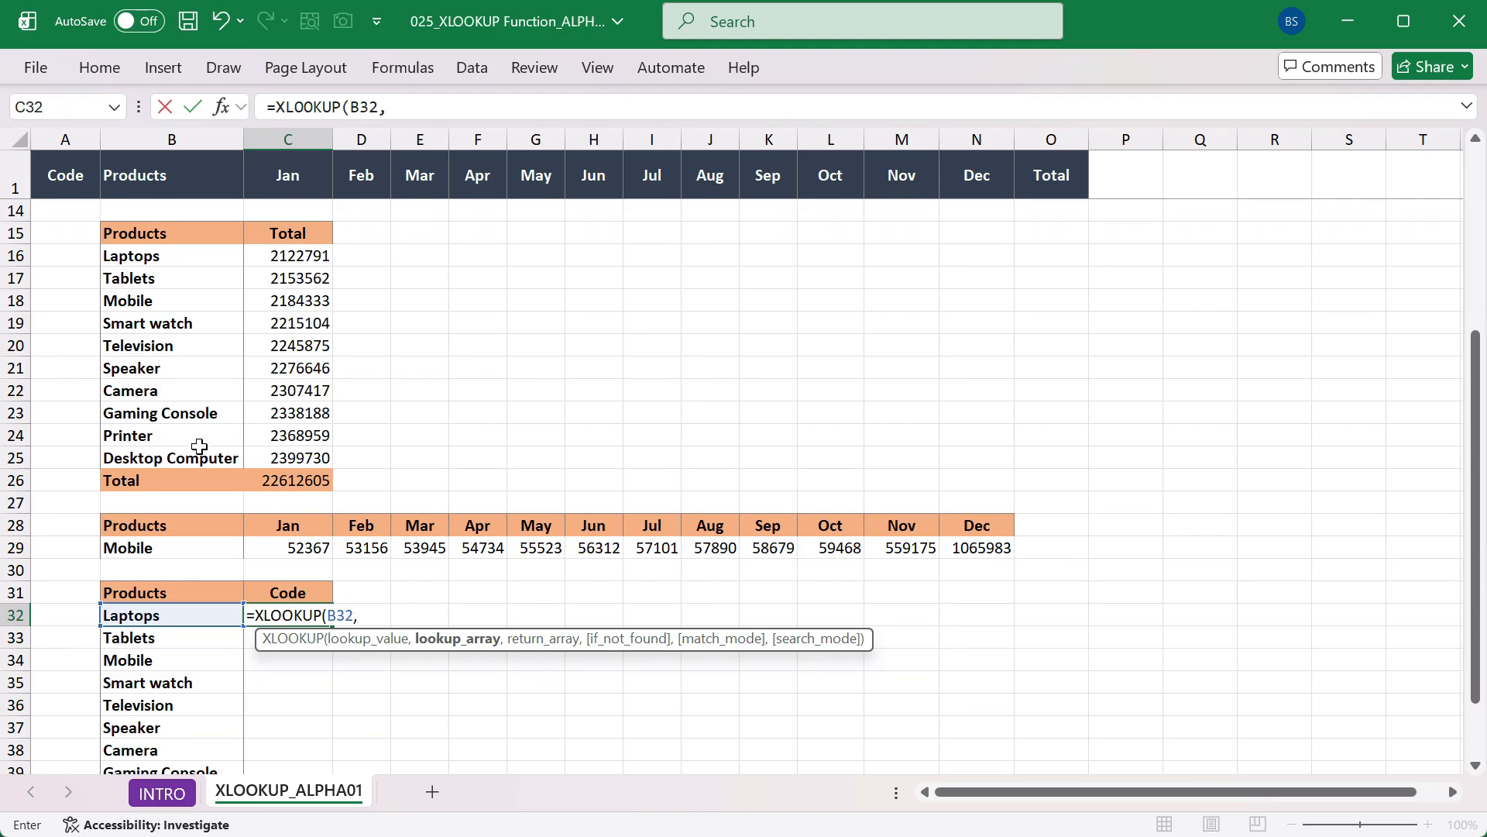
# Complete the C32 formula with lookup array B1:B11 and return array A1:A11
pyautogui.scroll(4, 199, 446)
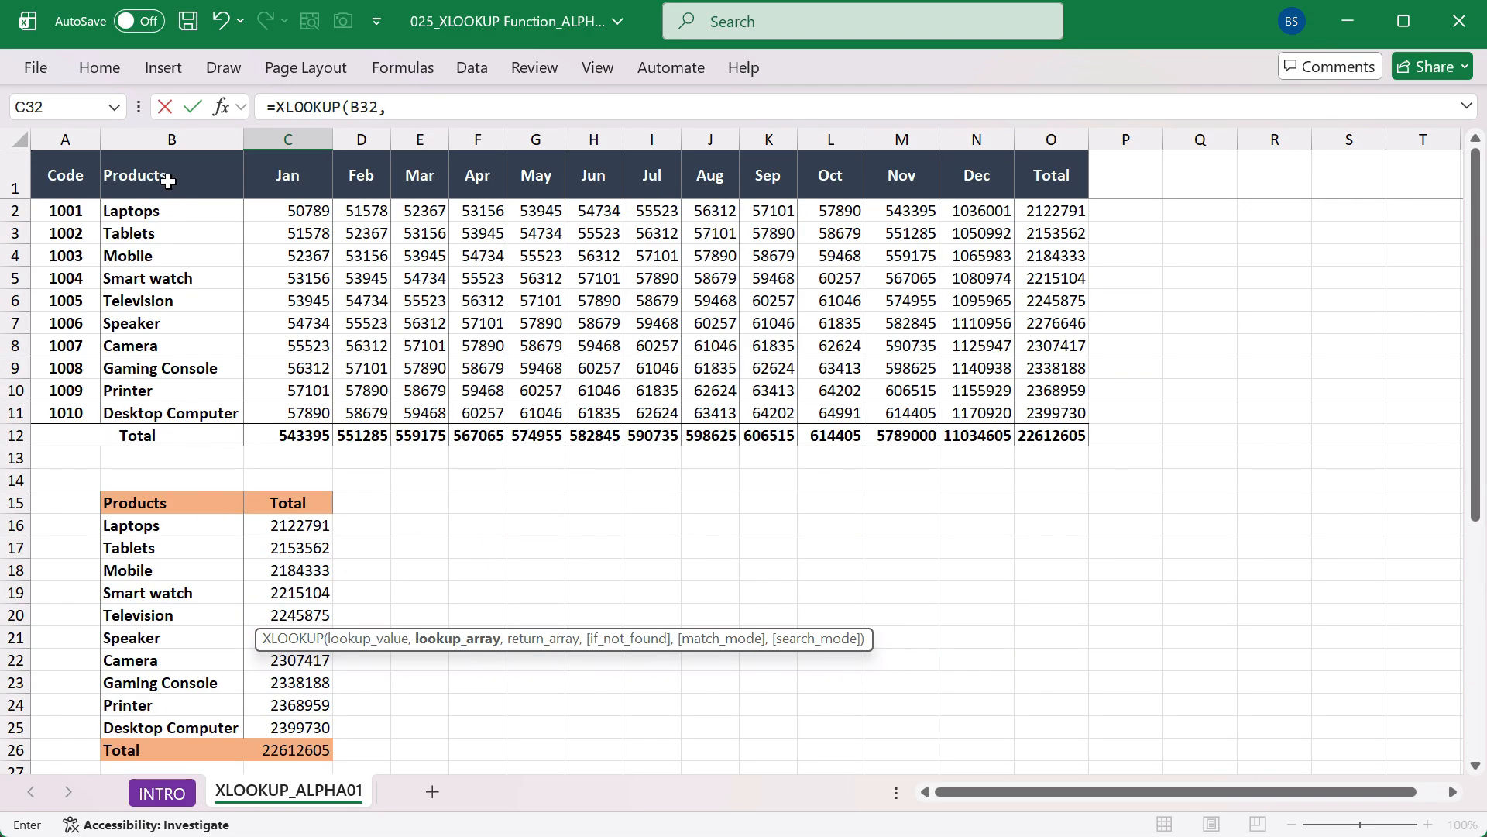
pyautogui.moveTo(168, 177); pyautogui.dragTo(194, 408)
pyautogui.write(',')
pyautogui.scroll(-5, 199, 408)
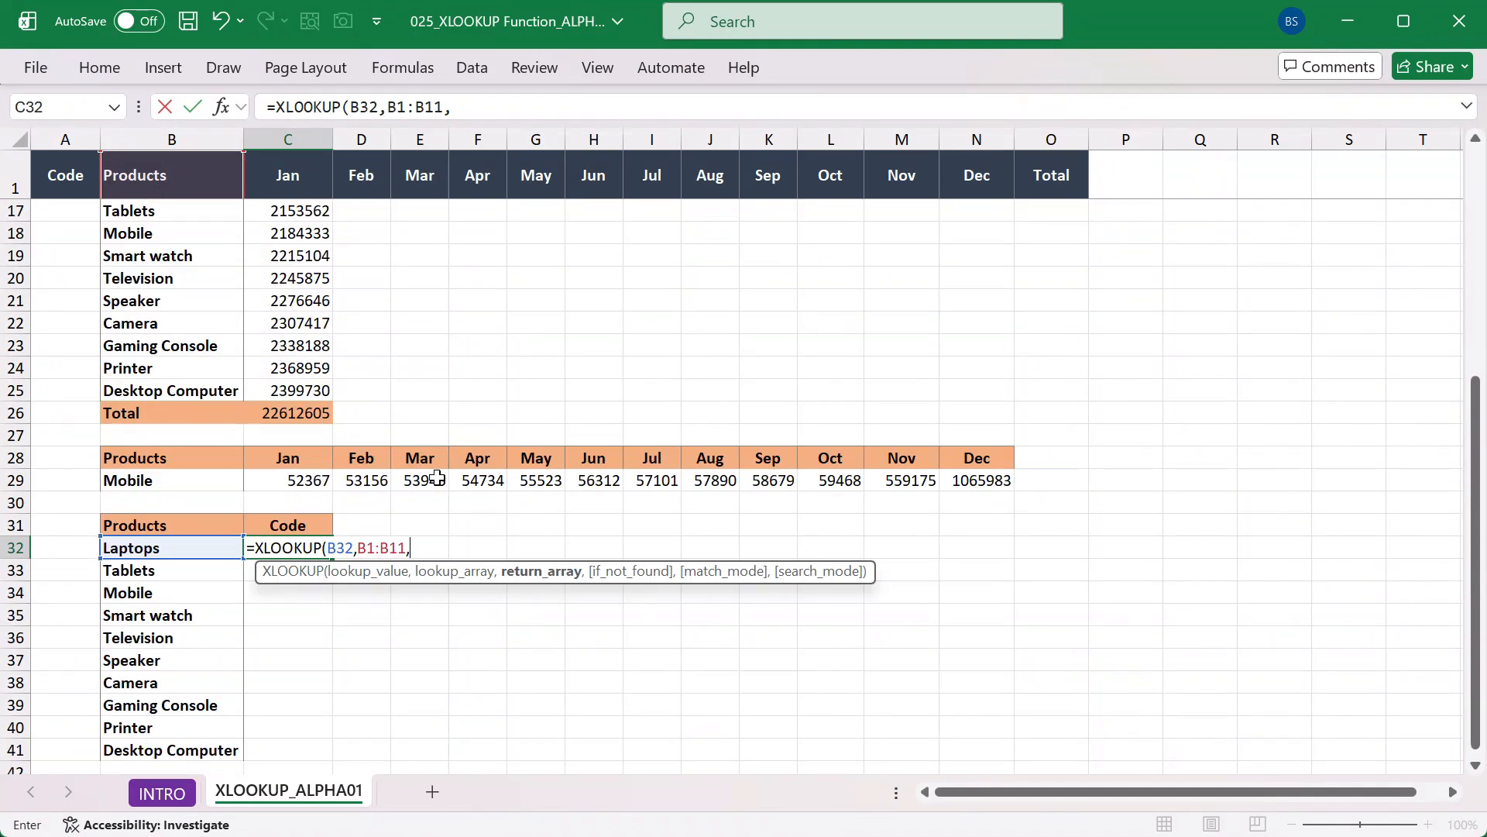
pyautogui.scroll(5, 244, 442)
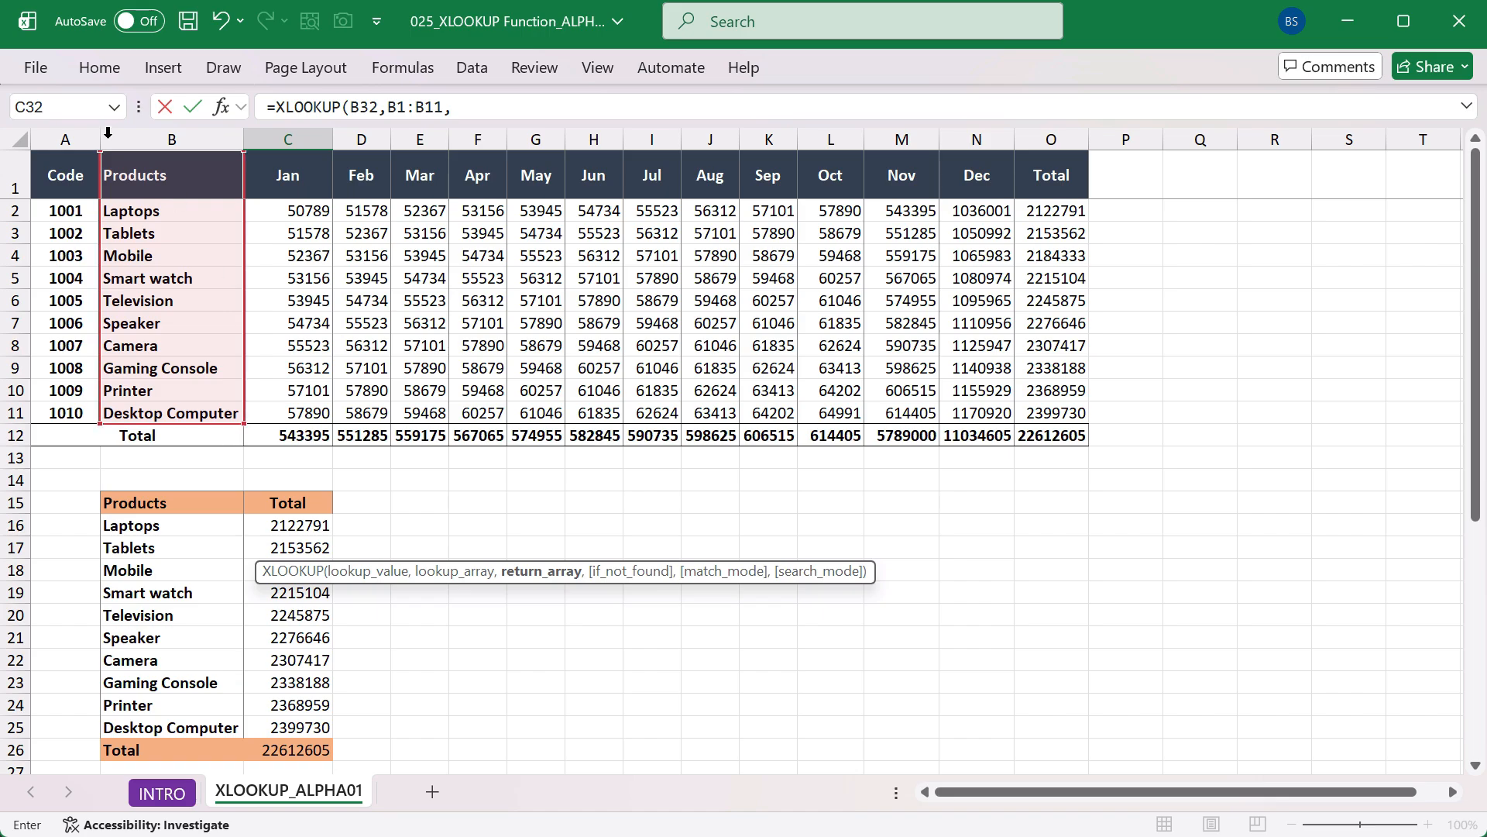
pyautogui.moveTo(71, 162); pyautogui.dragTo(69, 416)
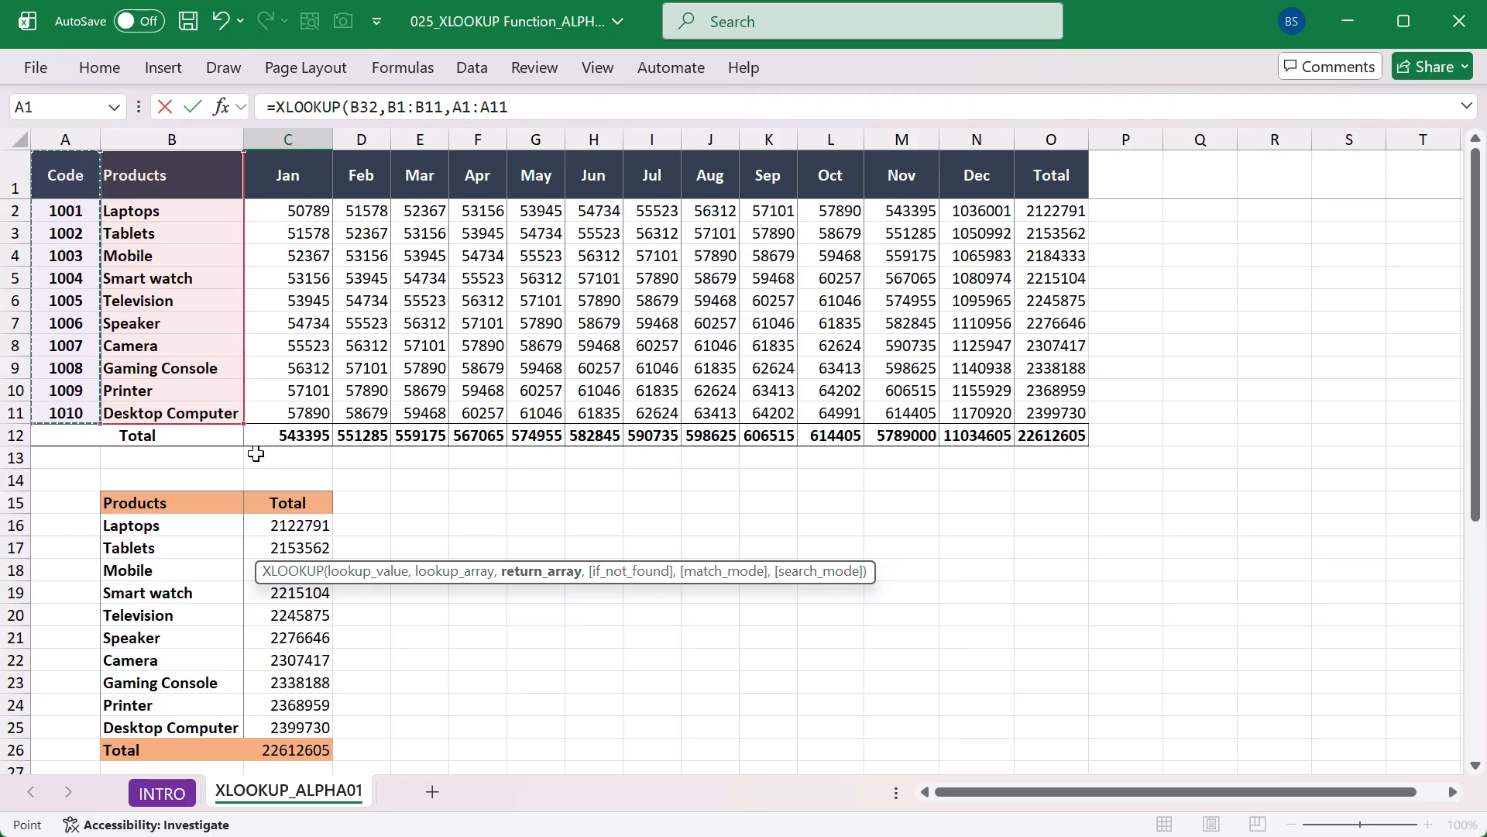
pyautogui.scroll(-5, 271, 418)
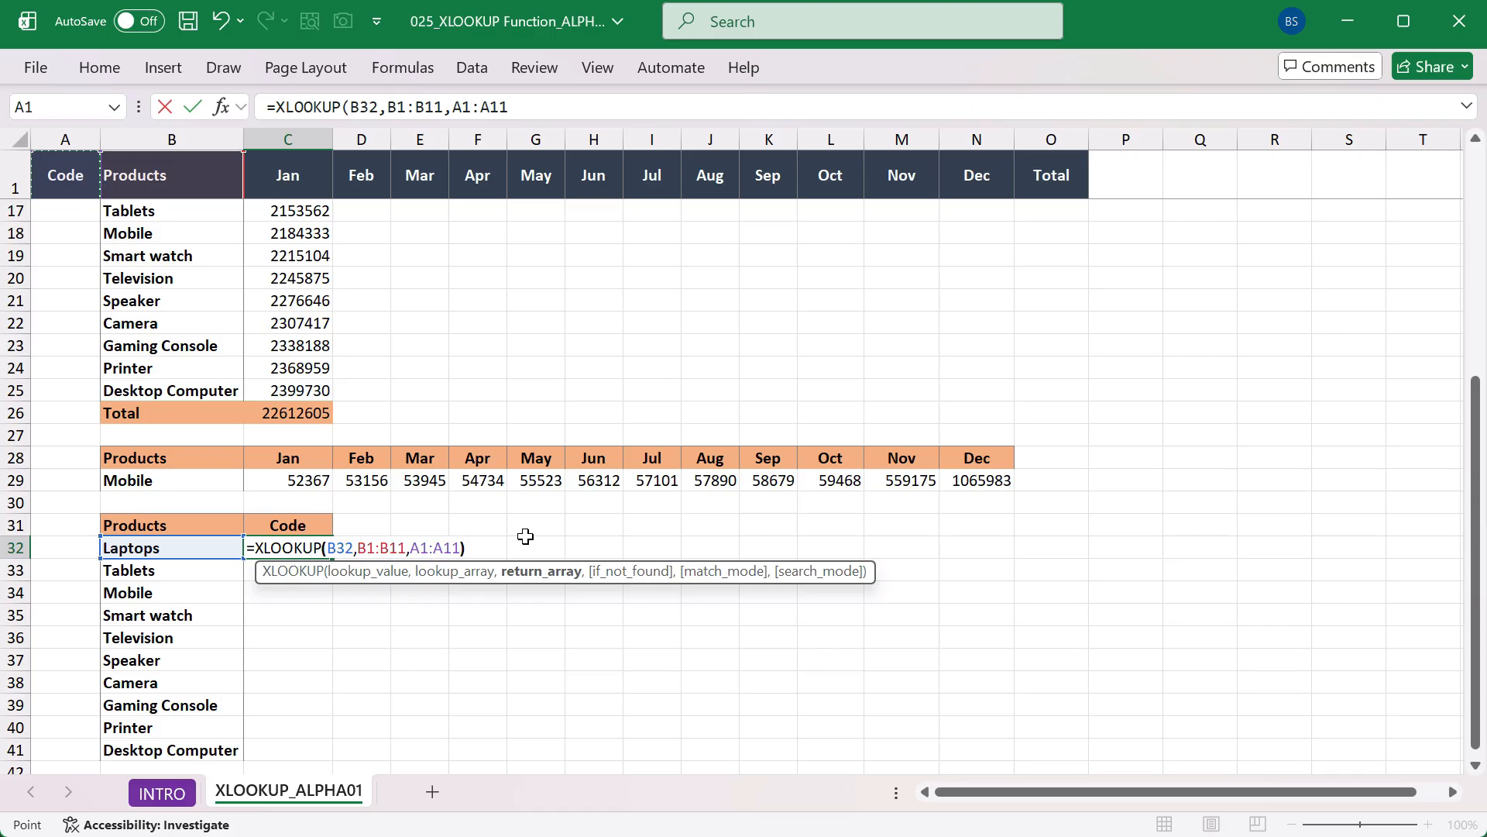
pyautogui.write(')')
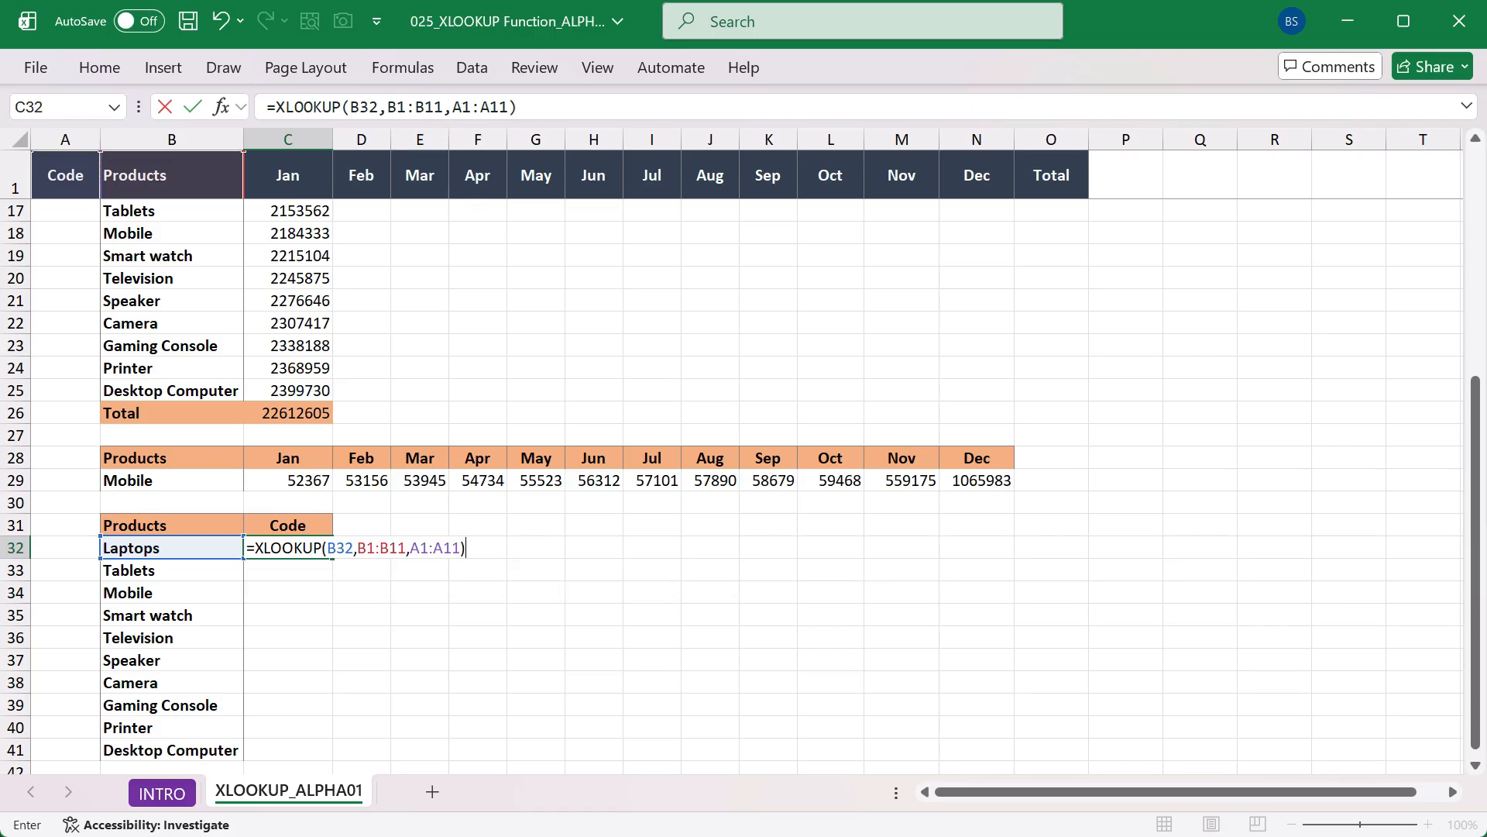
# Make both ranges absolute in the C32 formula, giving =XLOOKUP(B32,$B$1:$B$11,$A$1:$A$11), and enter it
pyautogui.moveTo(390, 107); pyautogui.dragTo(474, 107)
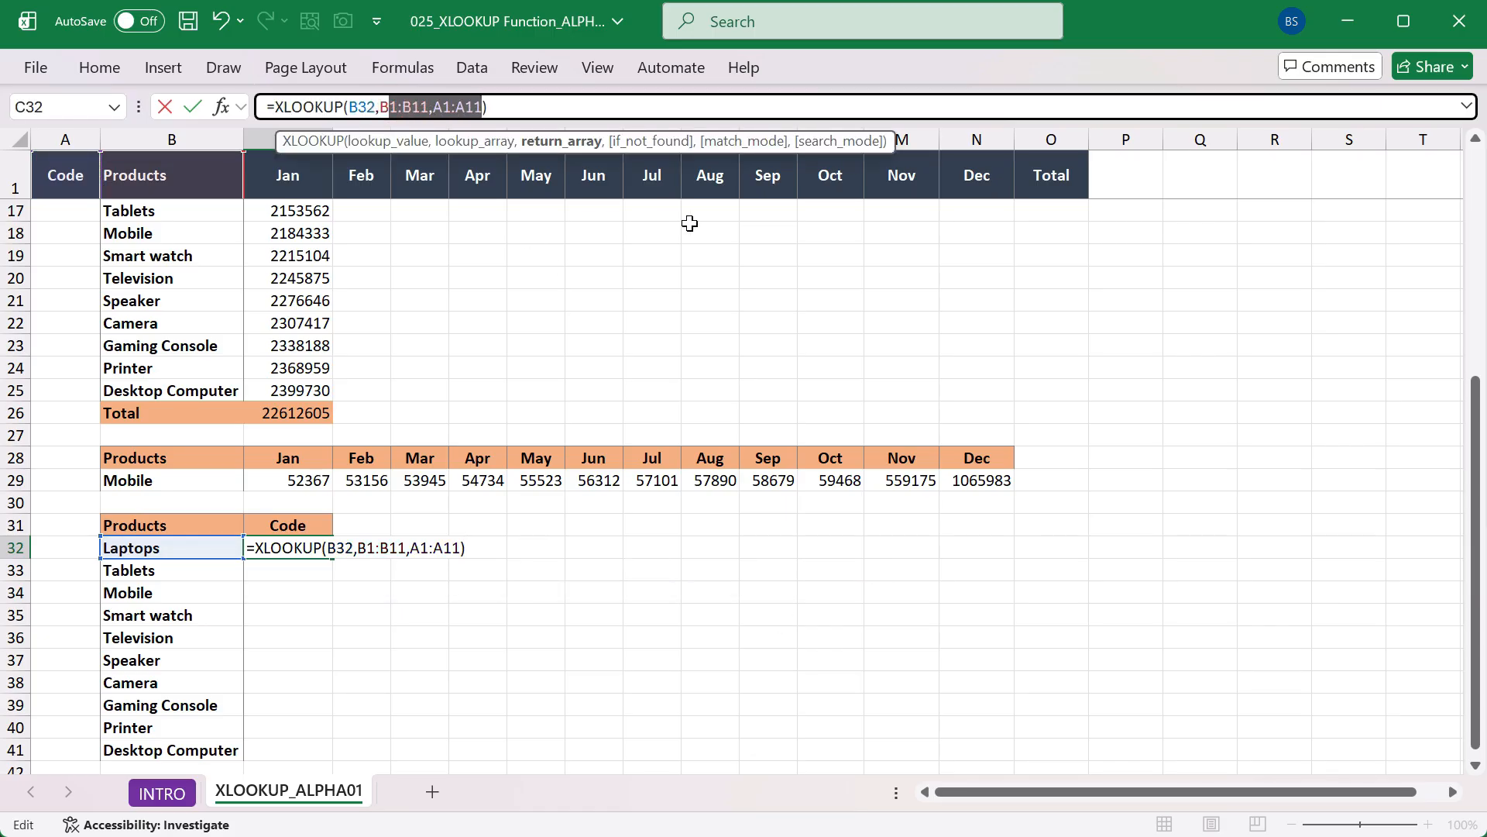
pyautogui.press('F4')
pyautogui.press('Return')
# Copy the C32 formula and paste only the formula into C33:C41
pyautogui.press('Up')
pyautogui.hotkey('ctrl', 'c')
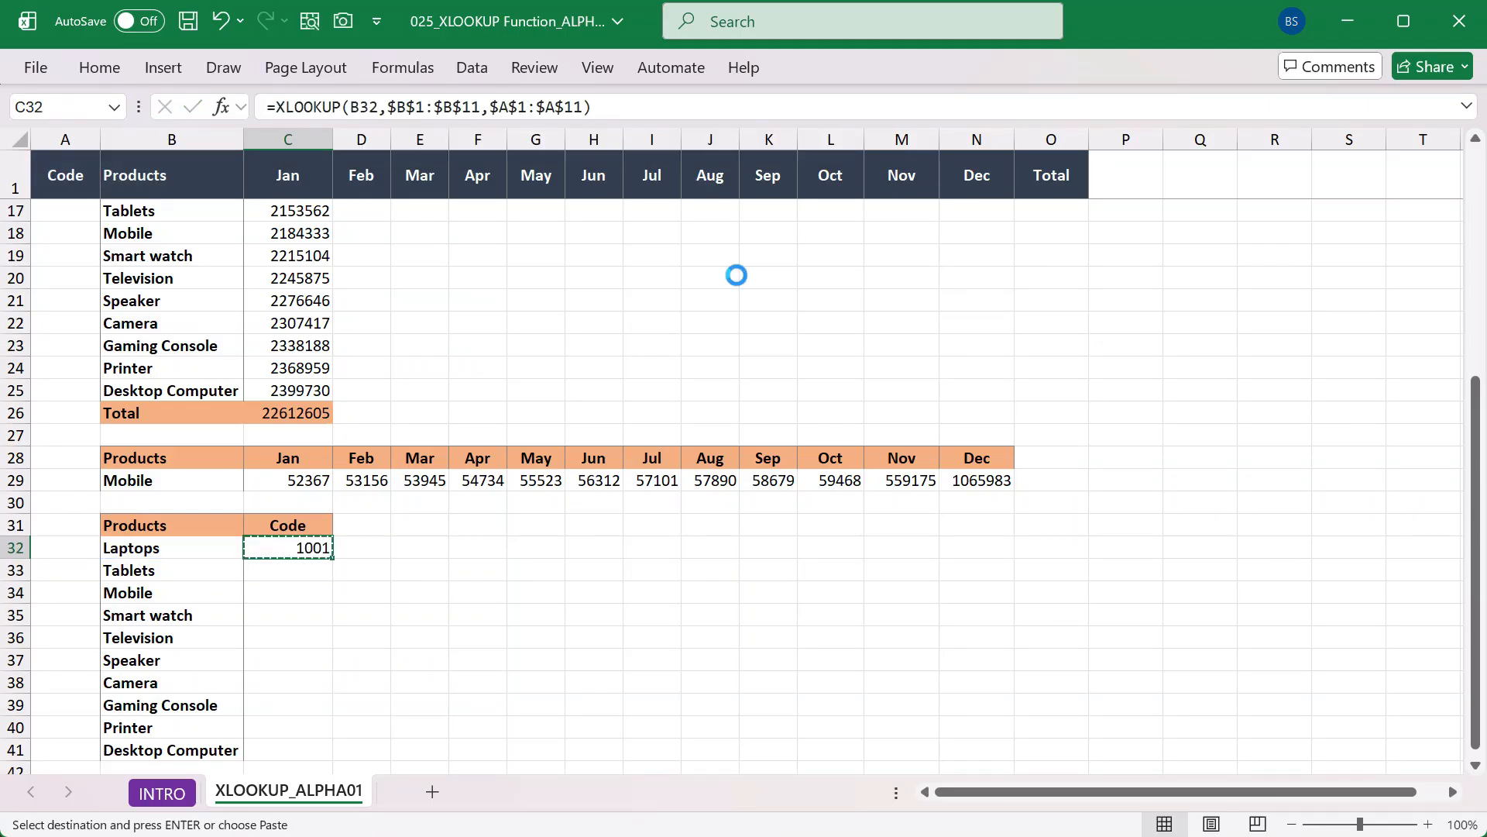
pyautogui.press('Down')
pyautogui.hotkey('shift', 'Down')
pyautogui.hotkey('shift', 'Down')
pyautogui.hotkey('shift', 'Down')
pyautogui.hotkey('shift', 'Down')
pyautogui.hotkey('shift', 'Down')
pyautogui.hotkey('shift', 'Down')
pyautogui.hotkey('shift', 'Down')
pyautogui.hotkey('shift', 'Down')
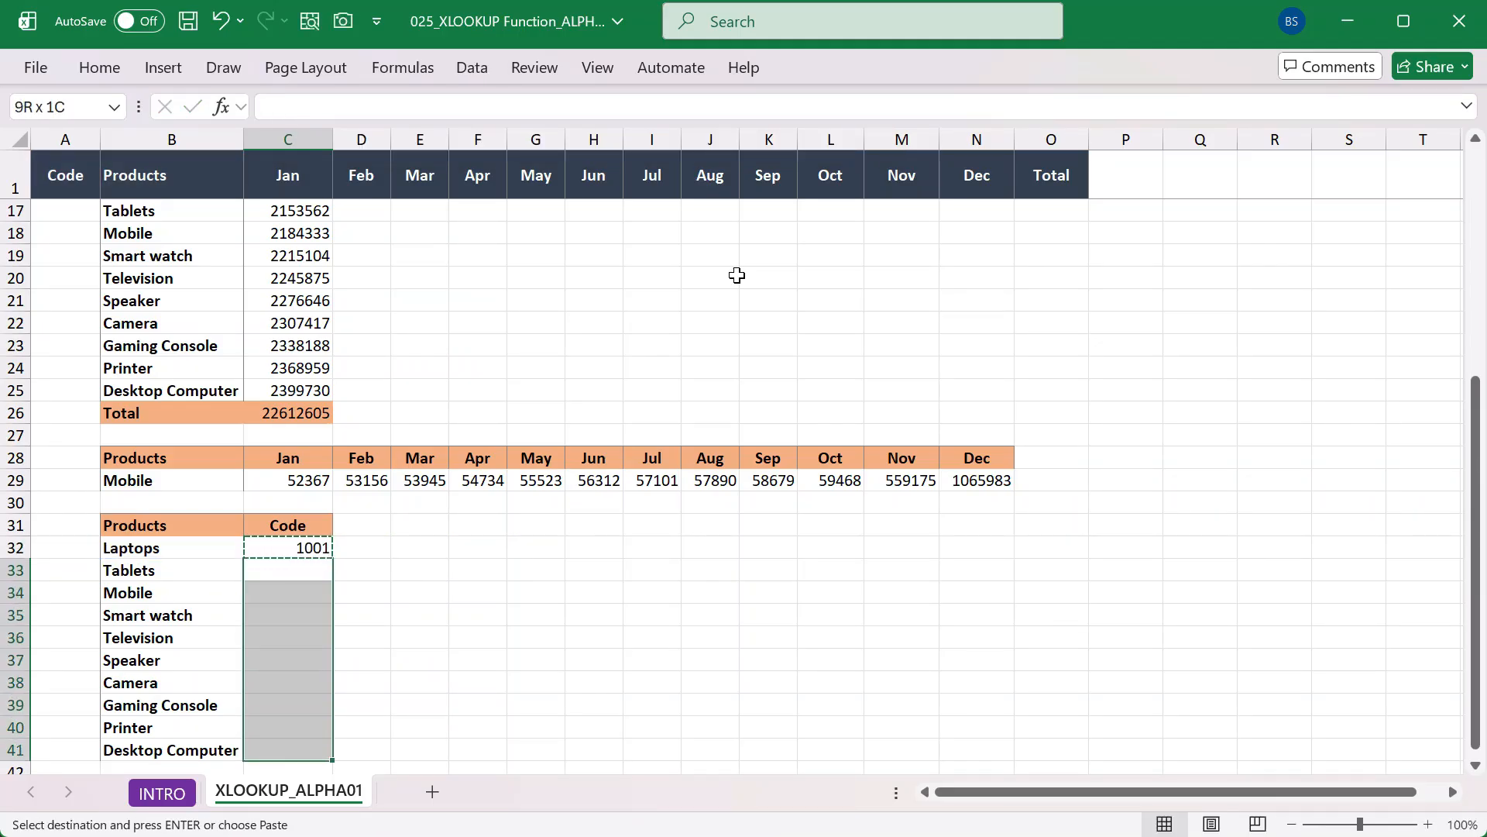
pyautogui.hotkey('ctrl', 'alt', 'v')
pyautogui.press('f')
pyautogui.press('Return')
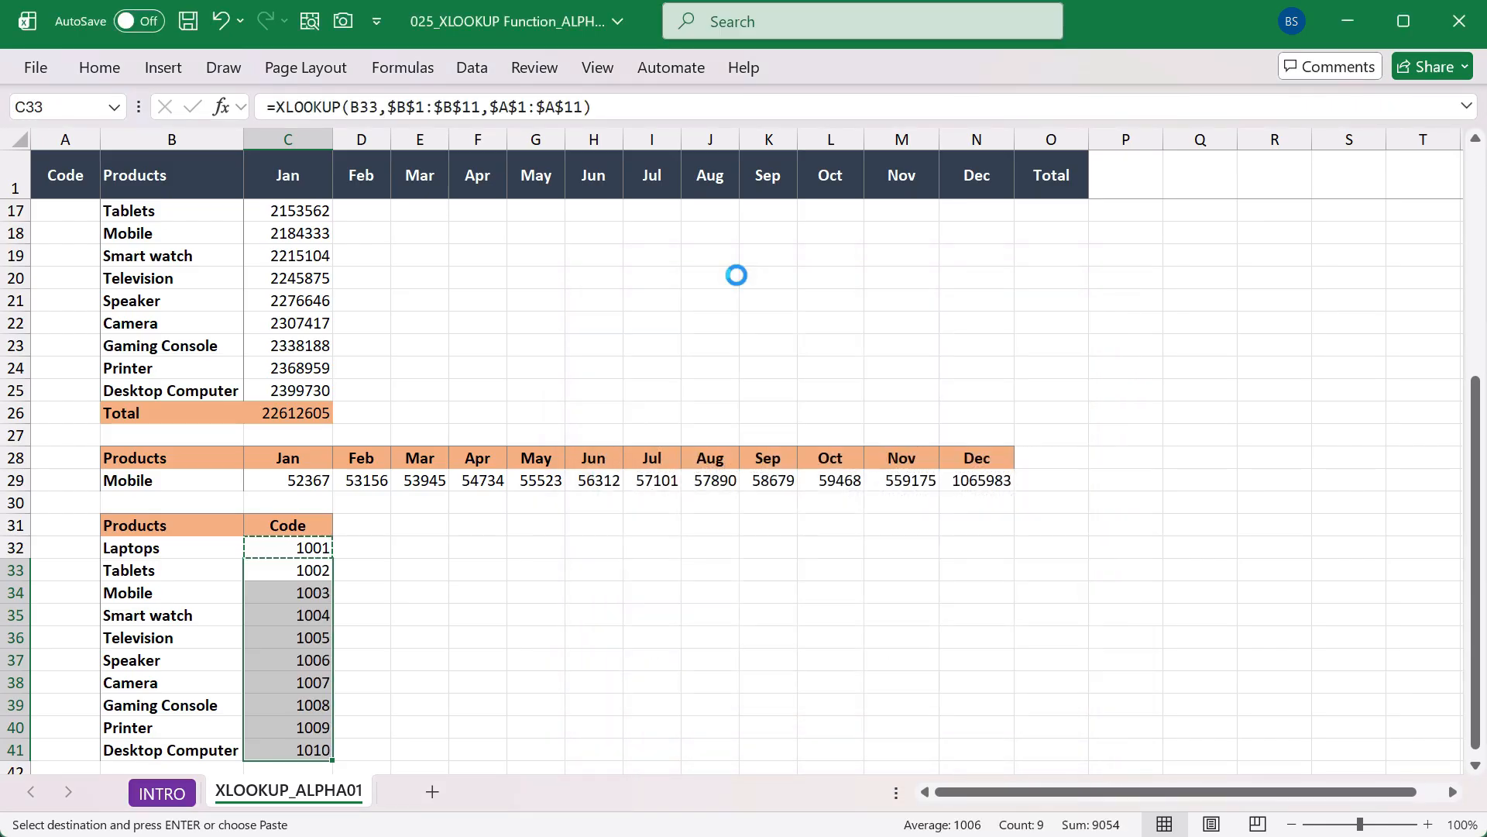
# Review the product names and returned codes in the table starting at B32
pyautogui.press('Up')
pyautogui.press('Left')
pyautogui.hotkey('shift', 'Right')
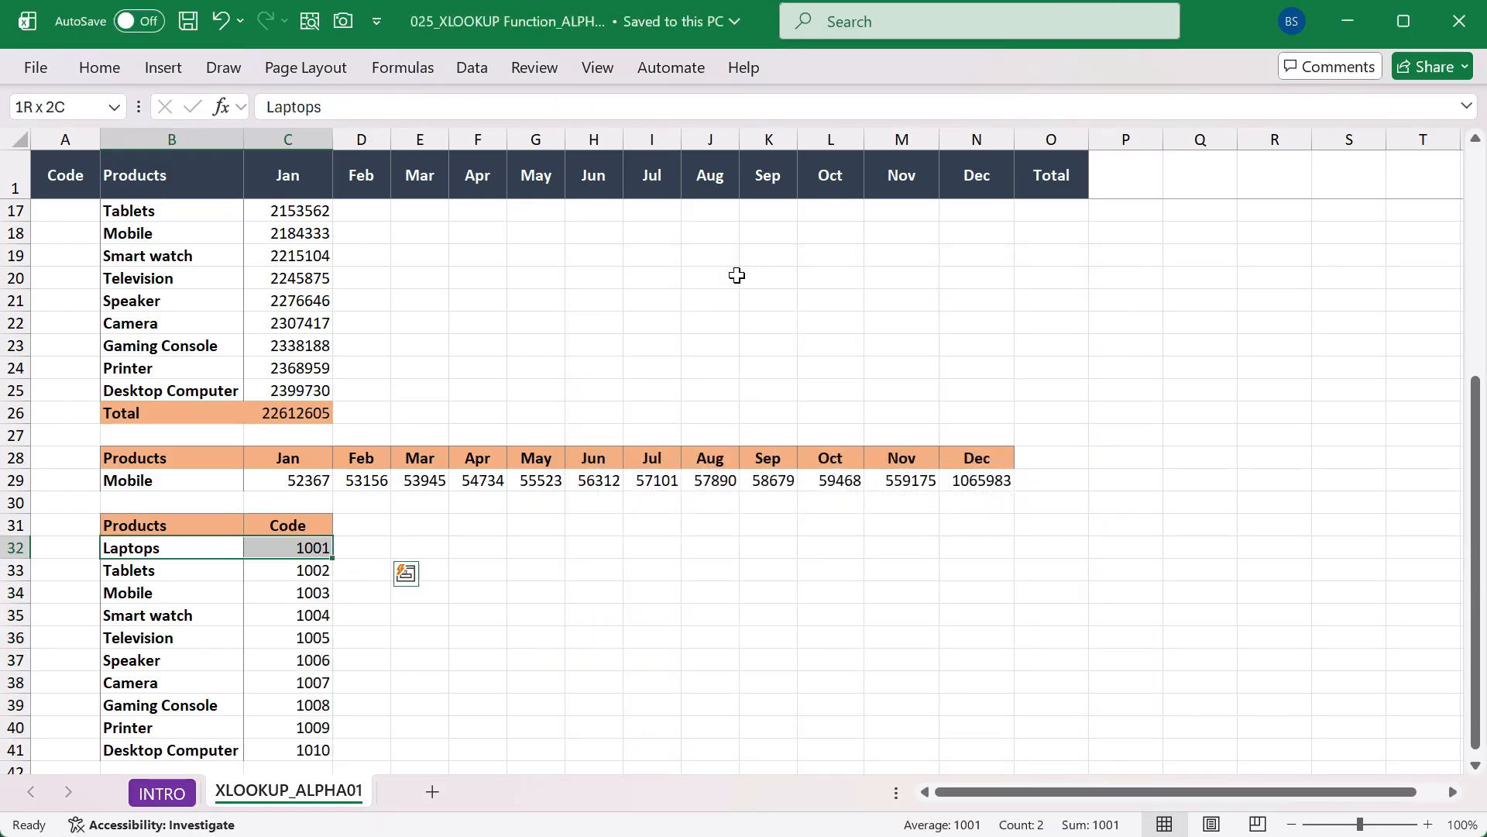
pyautogui.hotkey('shift', 'Down')
pyautogui.hotkey('shift', 'Down')
pyautogui.hotkey('shift', 'Down')
pyautogui.hotkey('shift', 'Down')
pyautogui.hotkey('shift', 'Down')
pyautogui.hotkey('shift', 'Down')
pyautogui.hotkey('shift', 'Down')
pyautogui.hotkey('shift', 'Down')
pyautogui.hotkey('shift', 'Down')
pyautogui.hotkey('shift', 'Down')
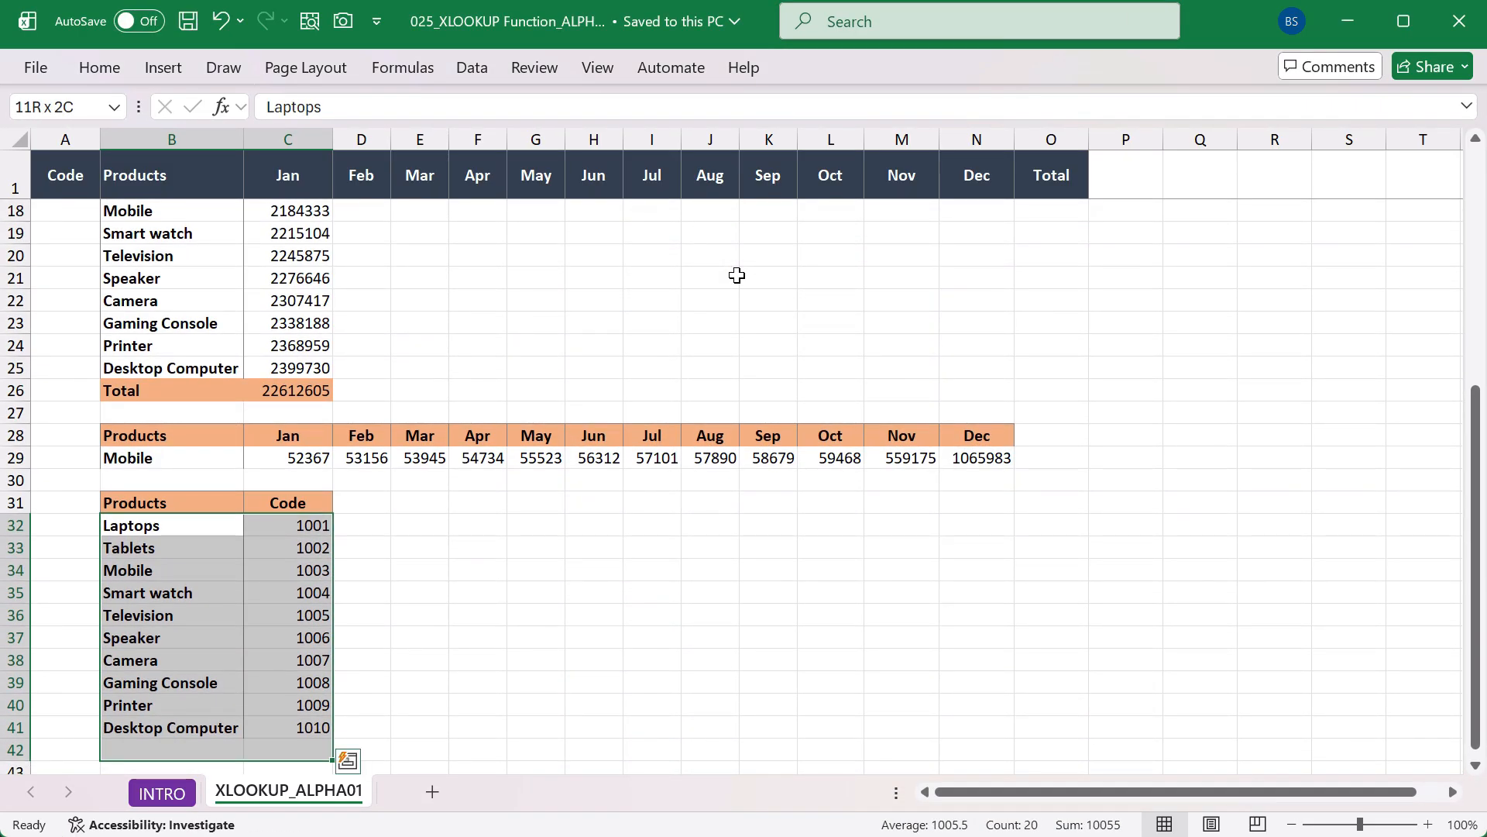
pyautogui.click(580, 605)
# Look over the finished lookup tables and the monthly sales data in C1:O12
pyautogui.scroll(3, 580, 605)
pyautogui.scroll(-3, 543, 573)
pyautogui.scroll(3, 533, 557)
pyautogui.scroll(-2, 534, 556)
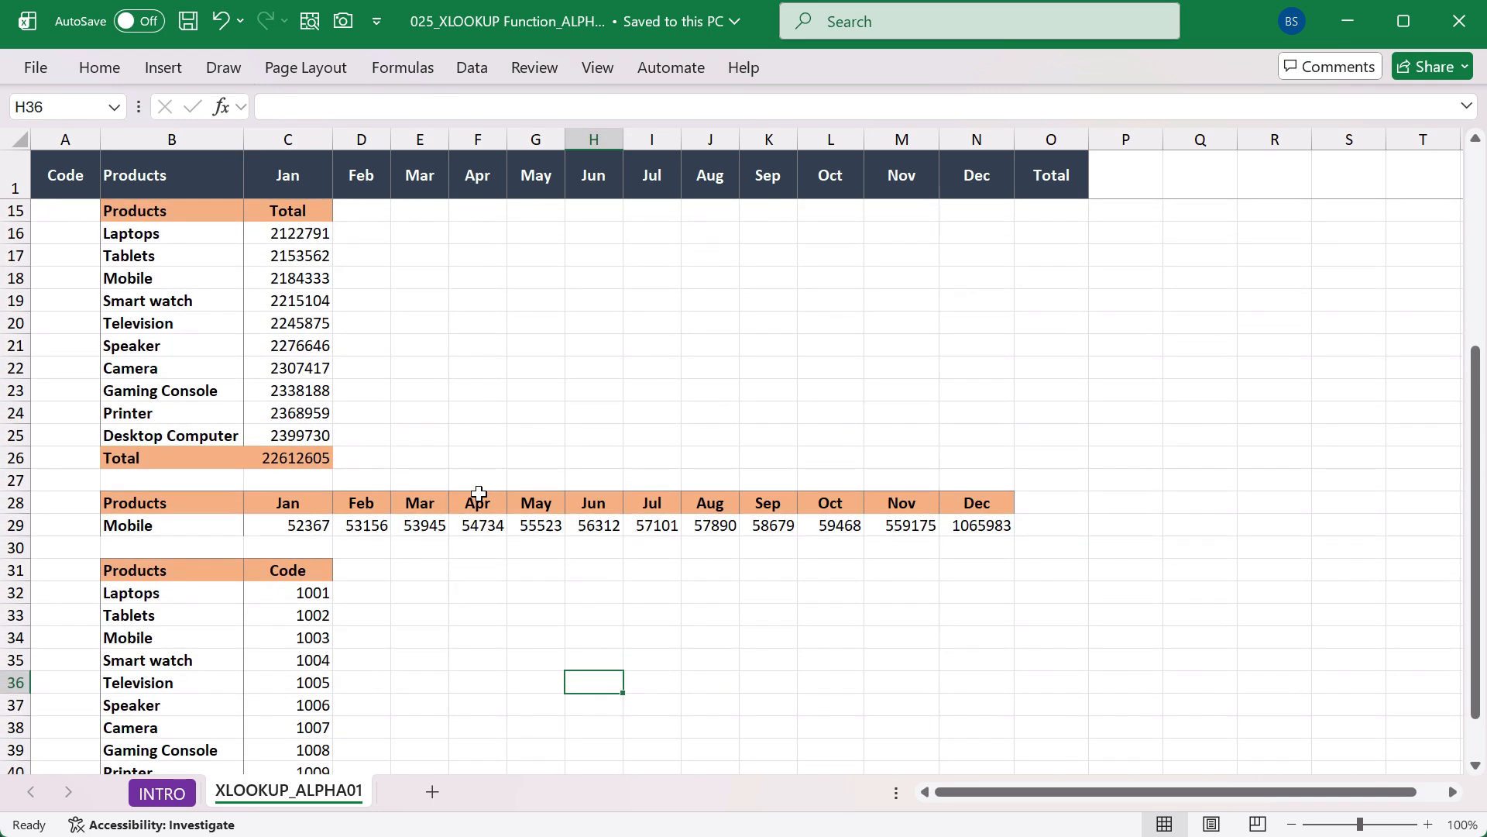
pyautogui.scroll(5, 475, 491)
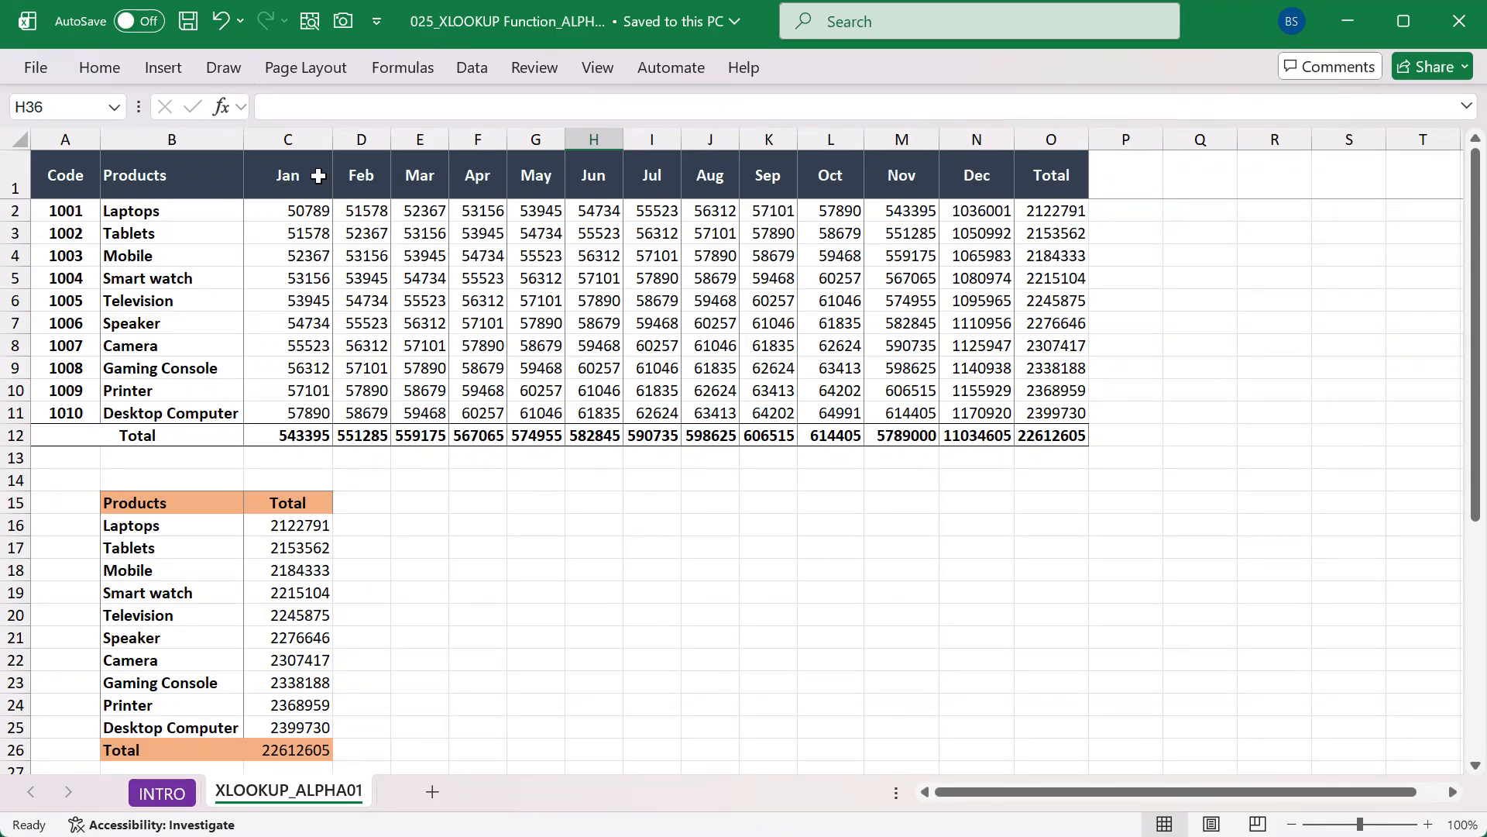
pyautogui.moveTo(295, 181); pyautogui.dragTo(1039, 436)
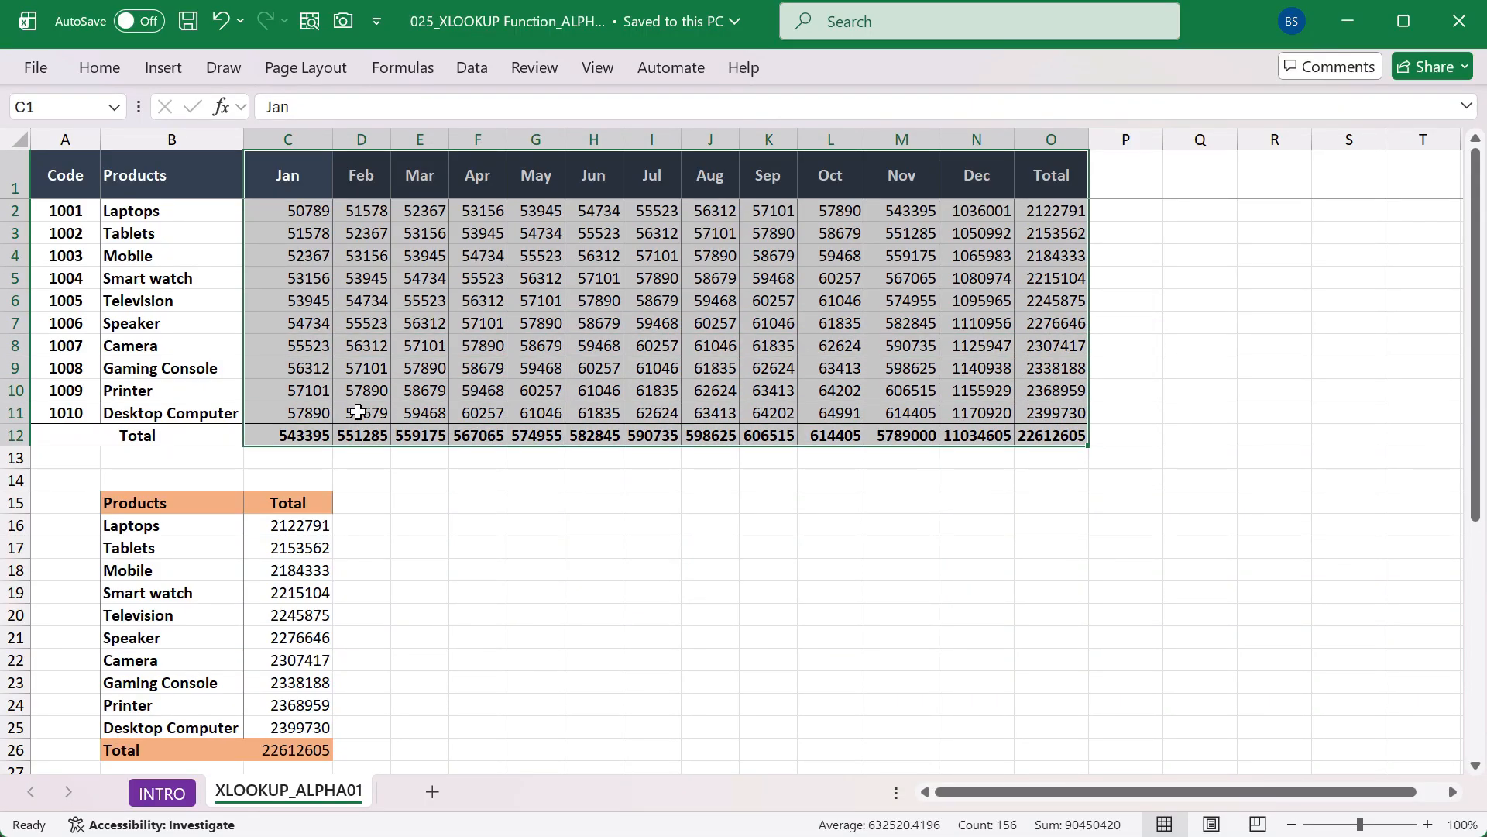
# Copy the month and Total headers from C1:O1 and paste them starting at B43
pyautogui.moveTo(289, 182); pyautogui.dragTo(1038, 188)
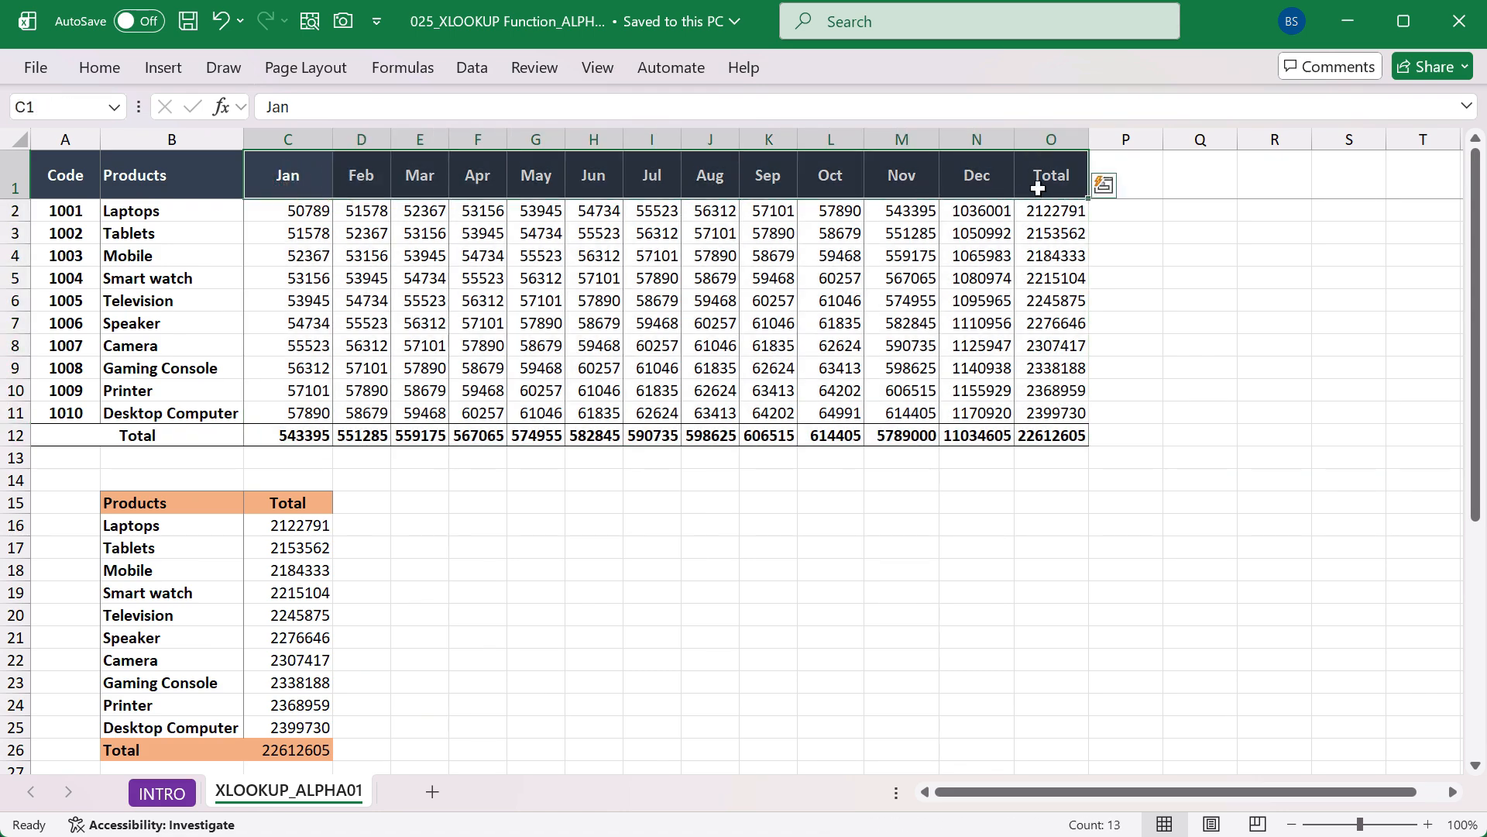
pyautogui.hotkey('ctrl', 'c')
pyautogui.scroll(-8, 469, 289)
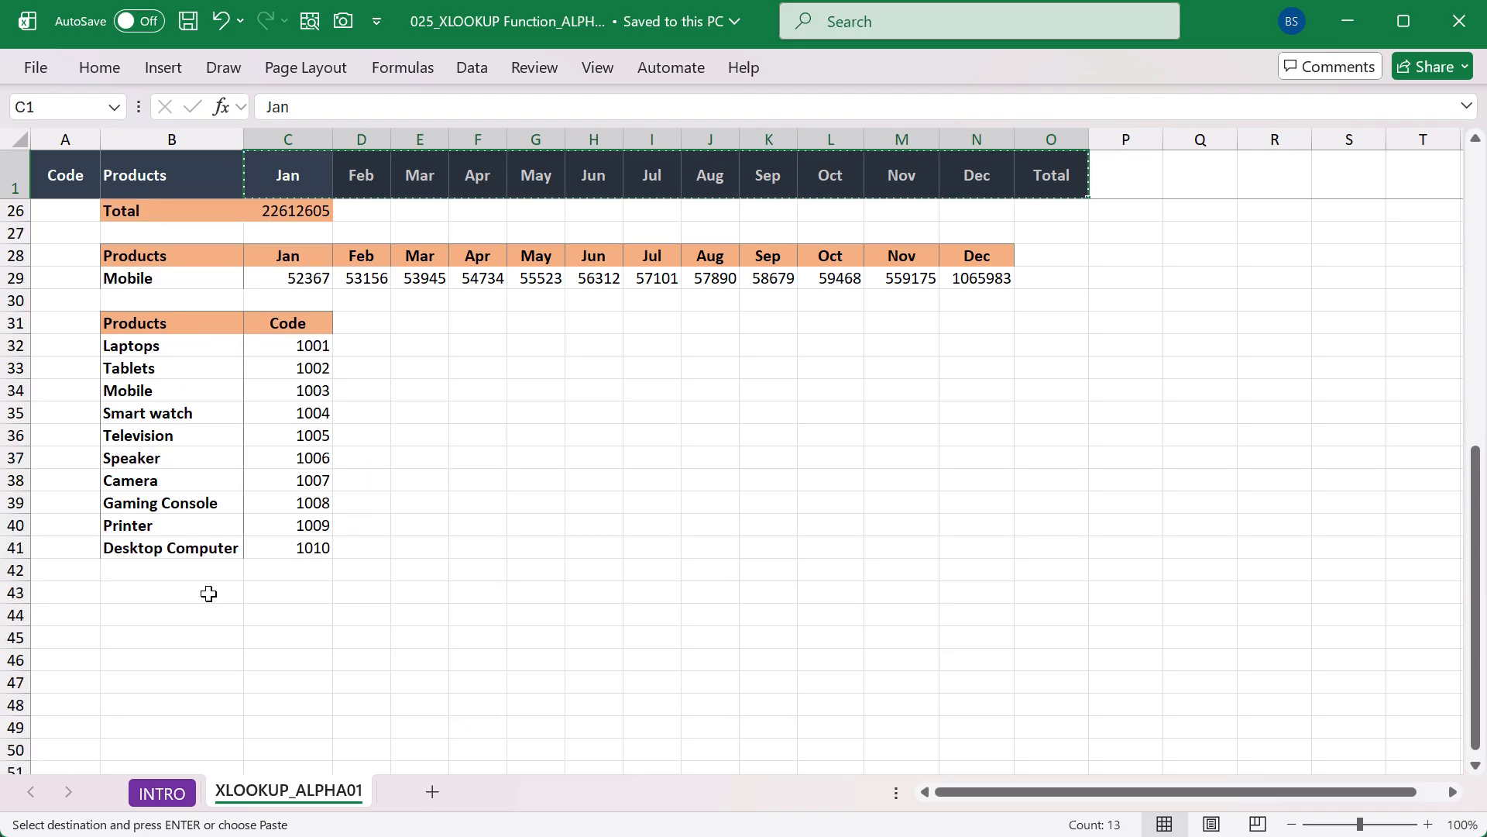
pyautogui.click(175, 596)
pyautogui.hotkey('ctrl', 'v')
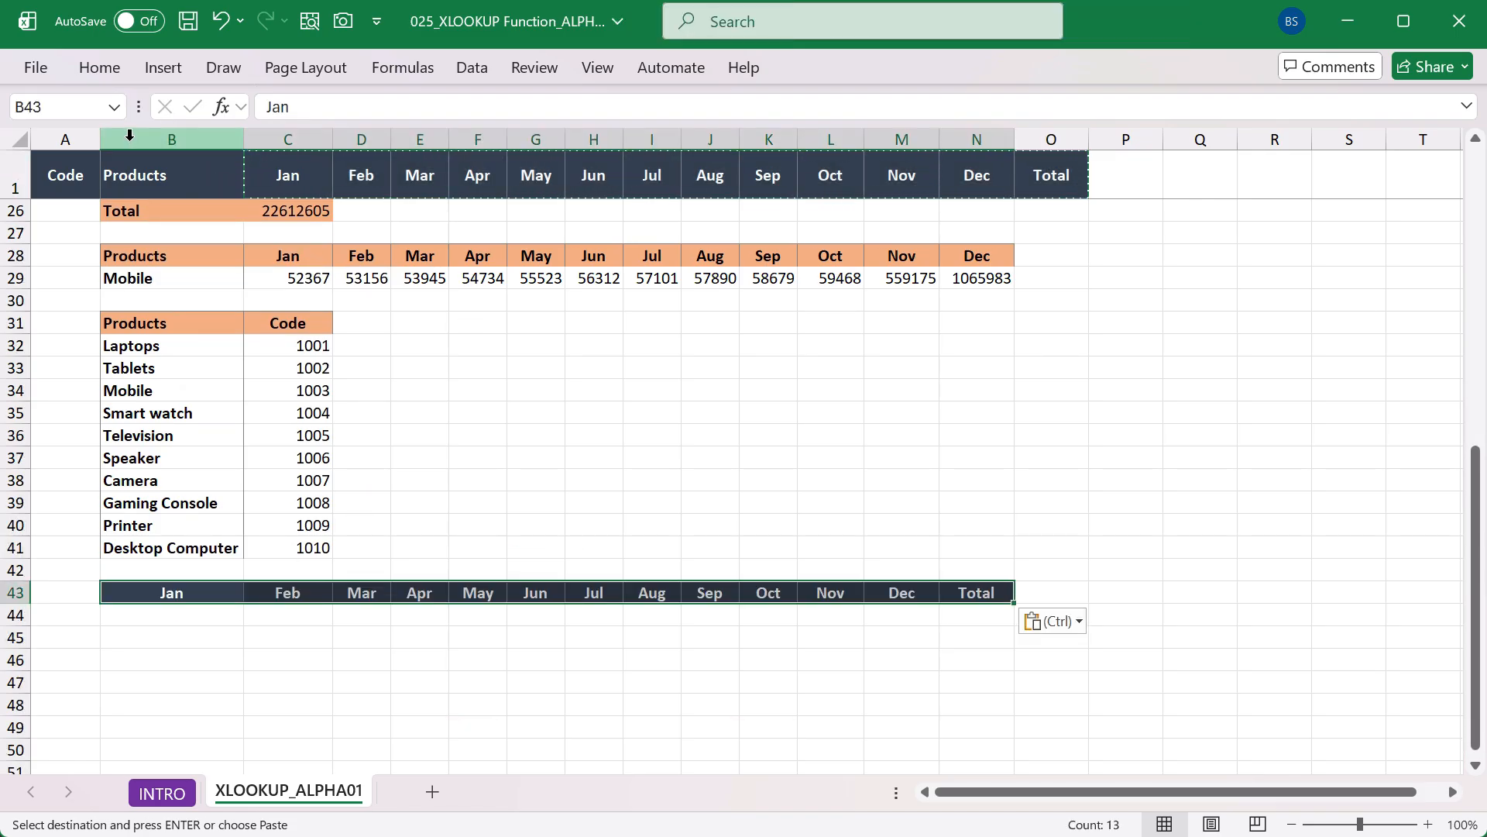
# Apply the orange fill and black font to the pasted header row B43:N43
pyautogui.click(100, 68)
pyautogui.click(323, 157)
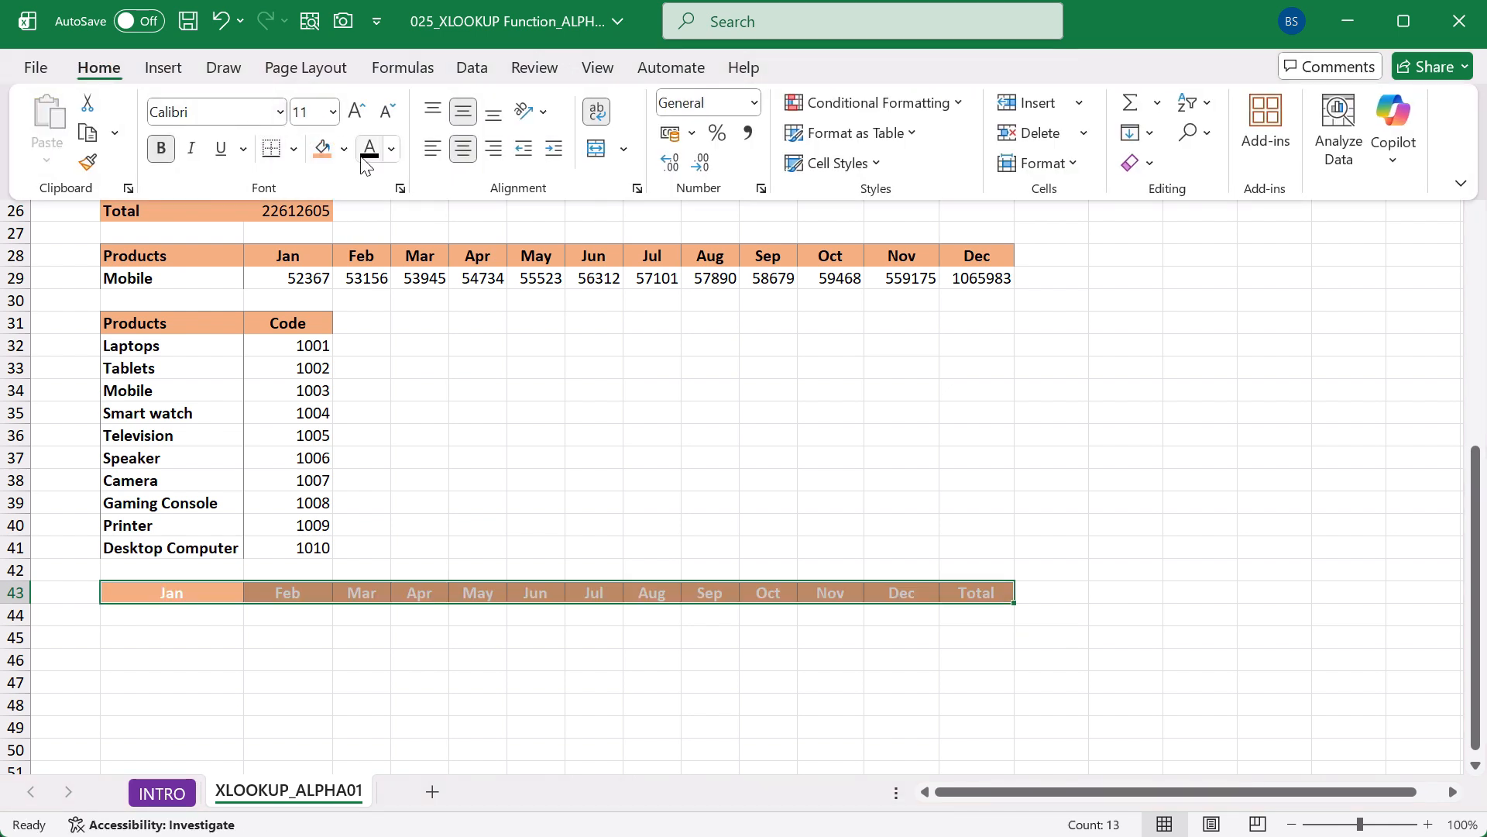
pyautogui.click(192, 615)
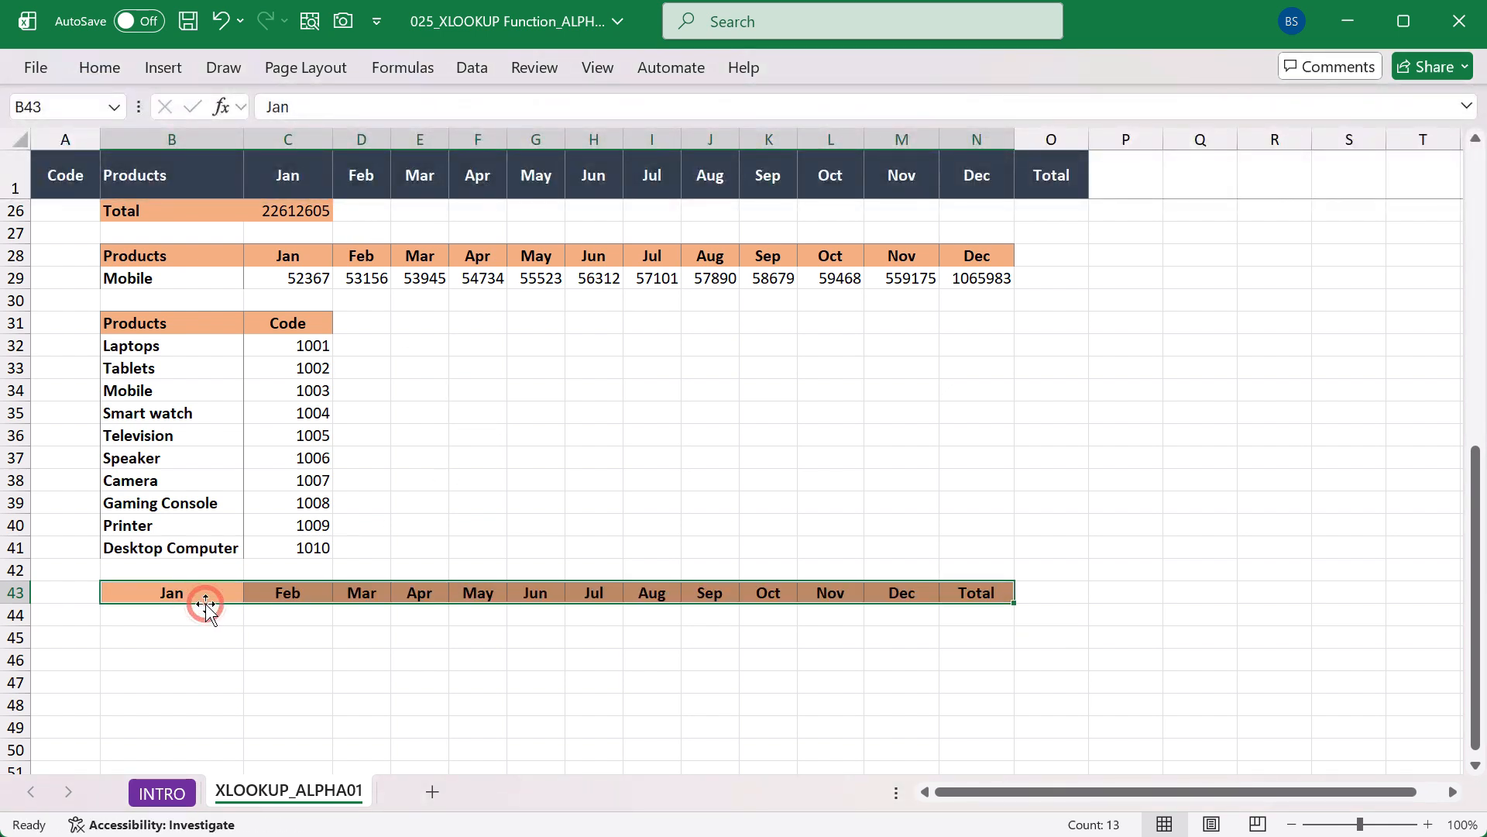
# Write an XLOOKUP formula in B44 that looks up B43 in C1:N1 and returns from C12:N12
pyautogui.click(225, 622)
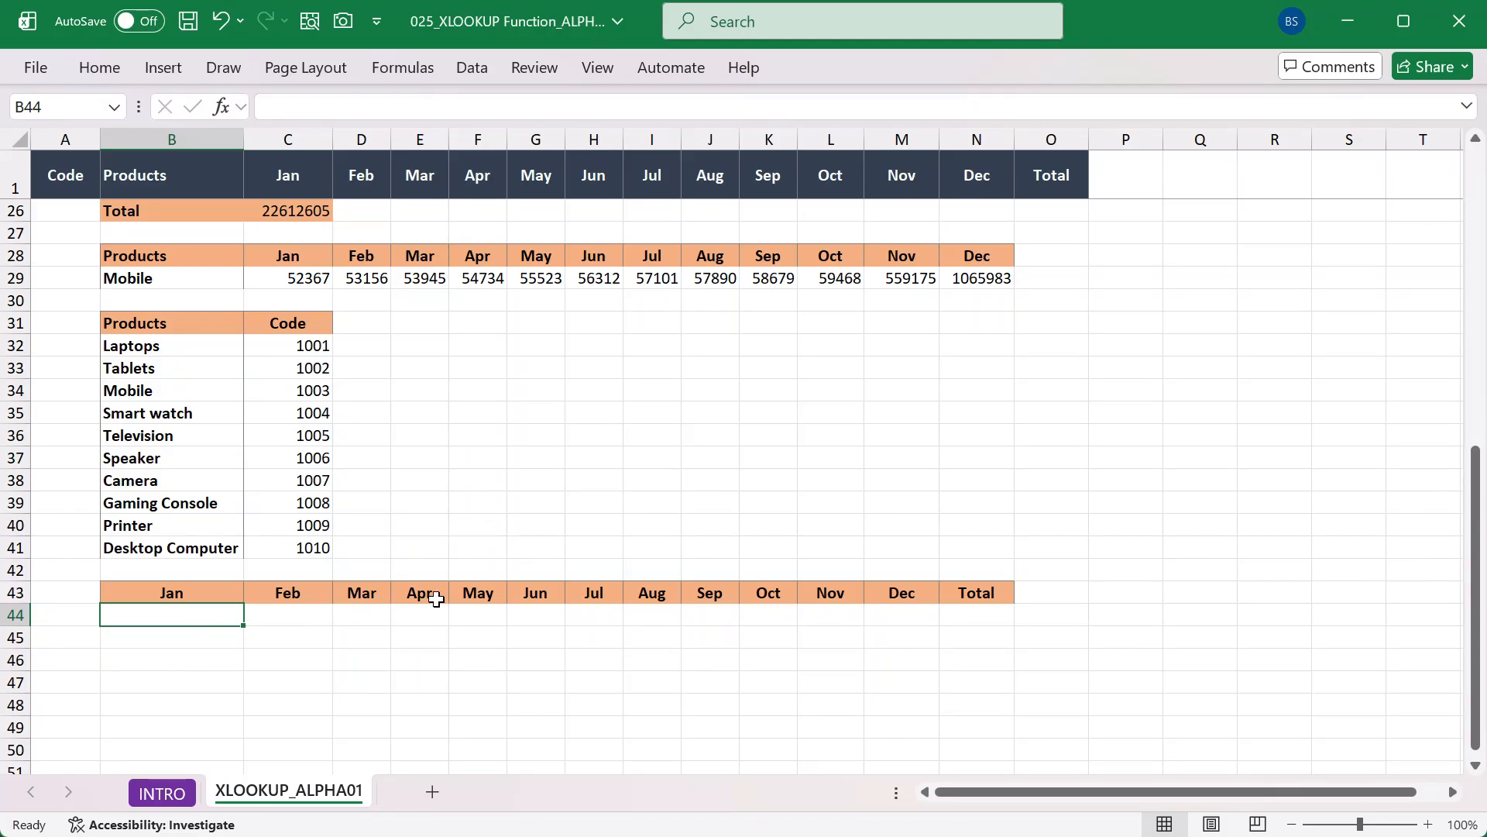
pyautogui.write('=X')
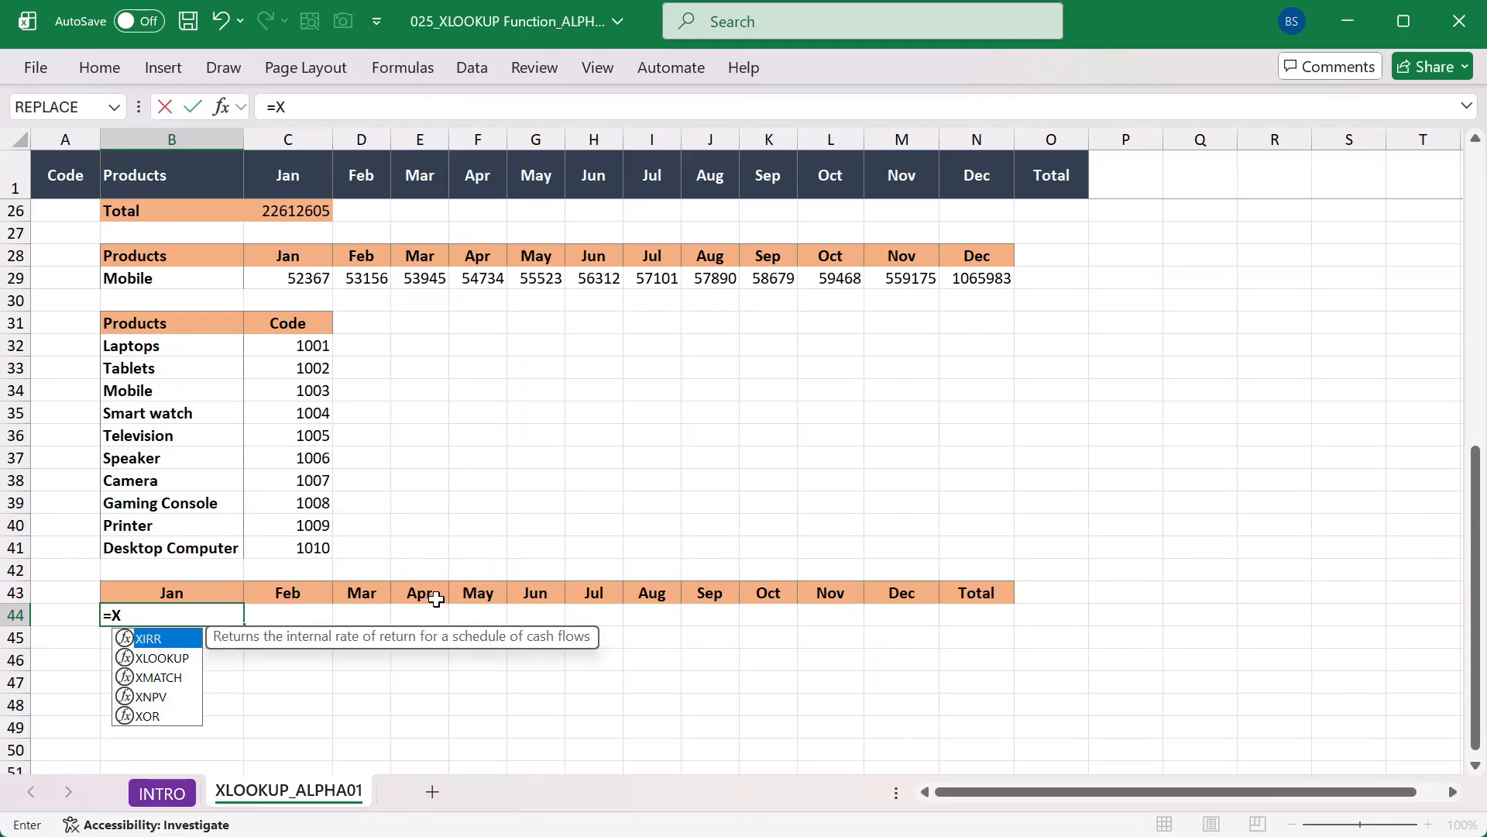
pyautogui.write('L')
pyautogui.press('Tab')
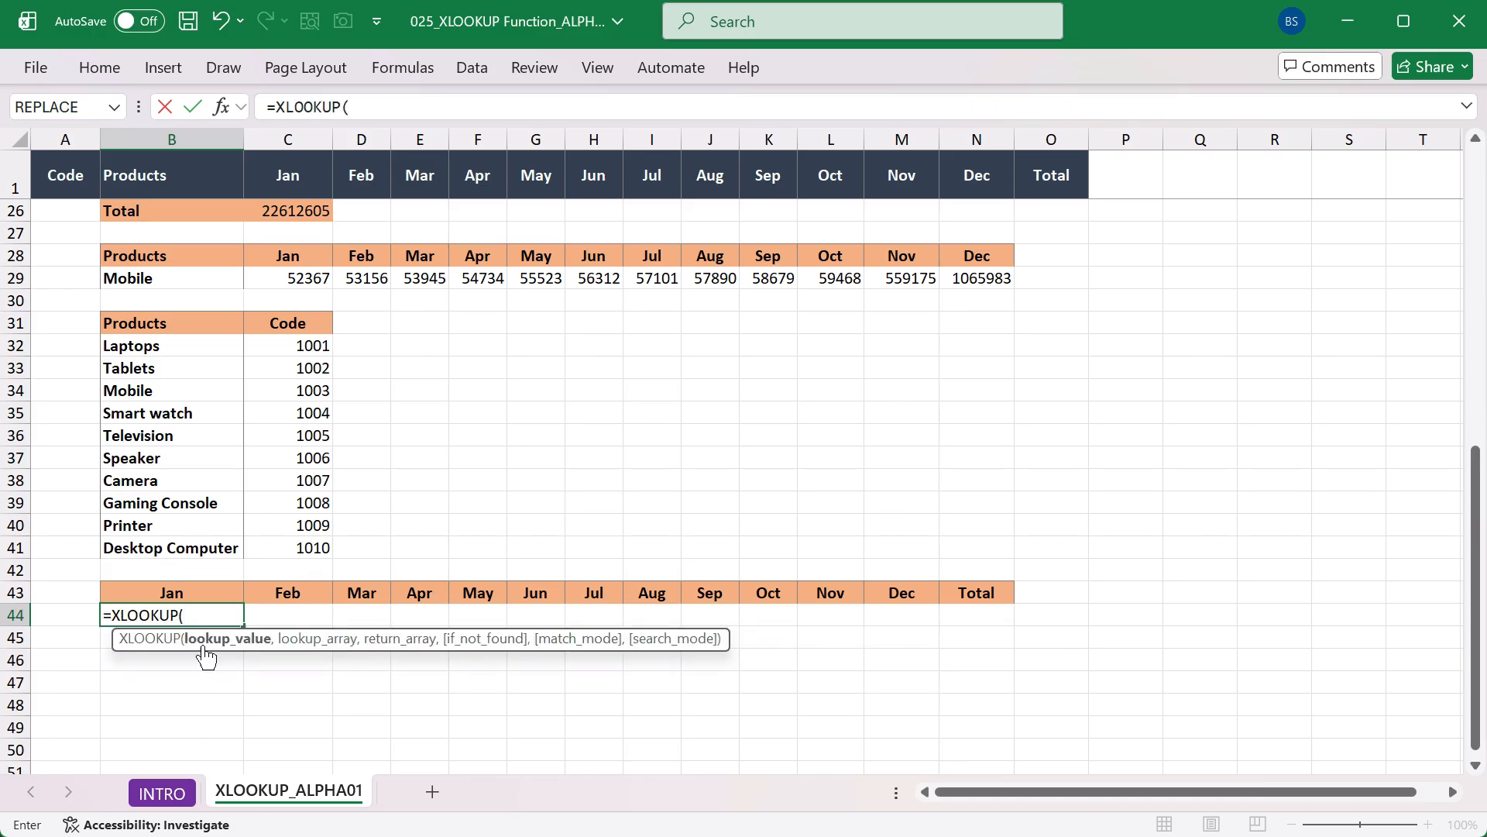
pyautogui.click(159, 594)
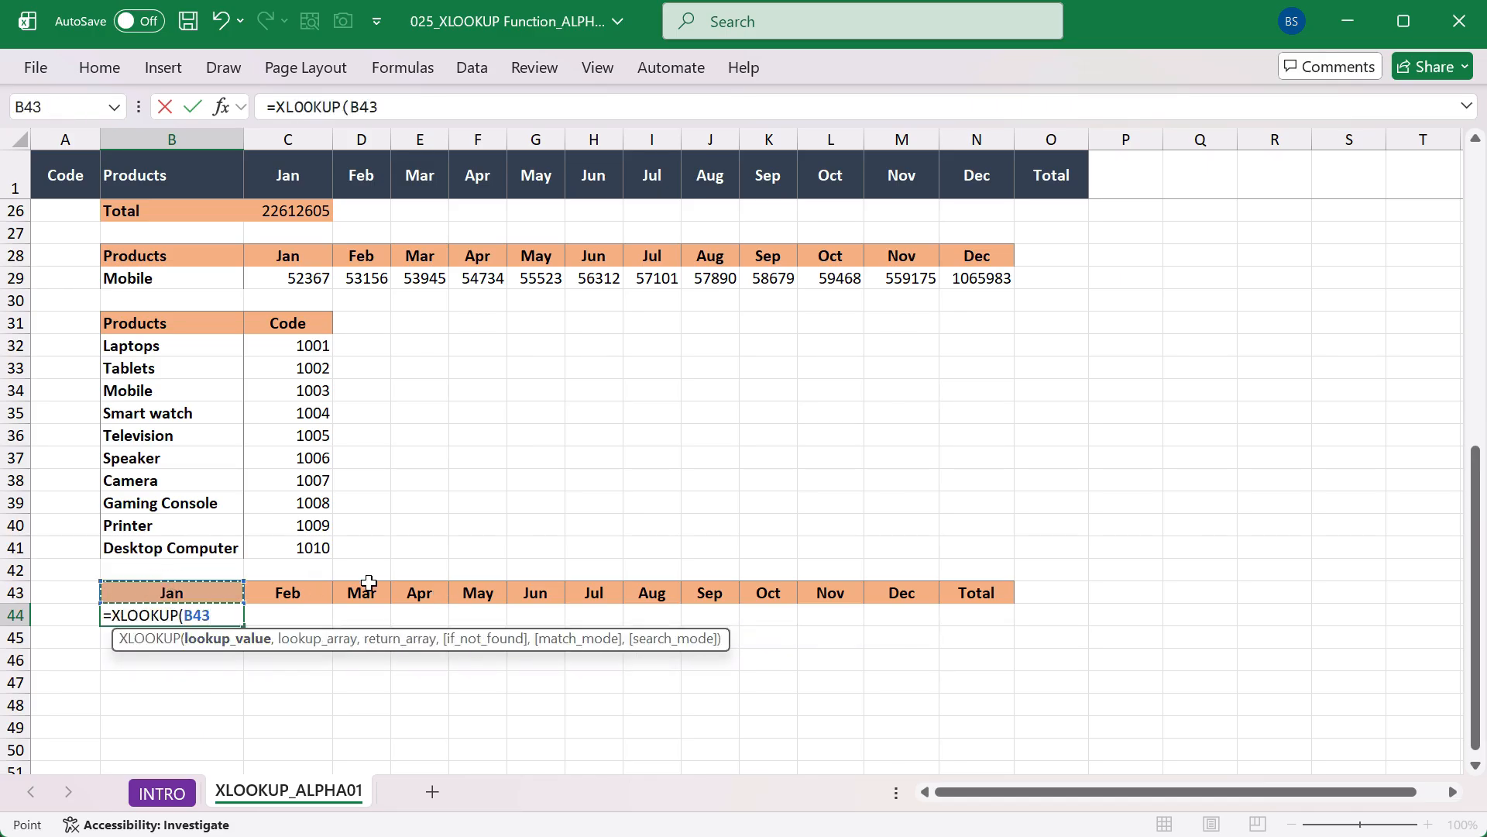
pyautogui.write(',')
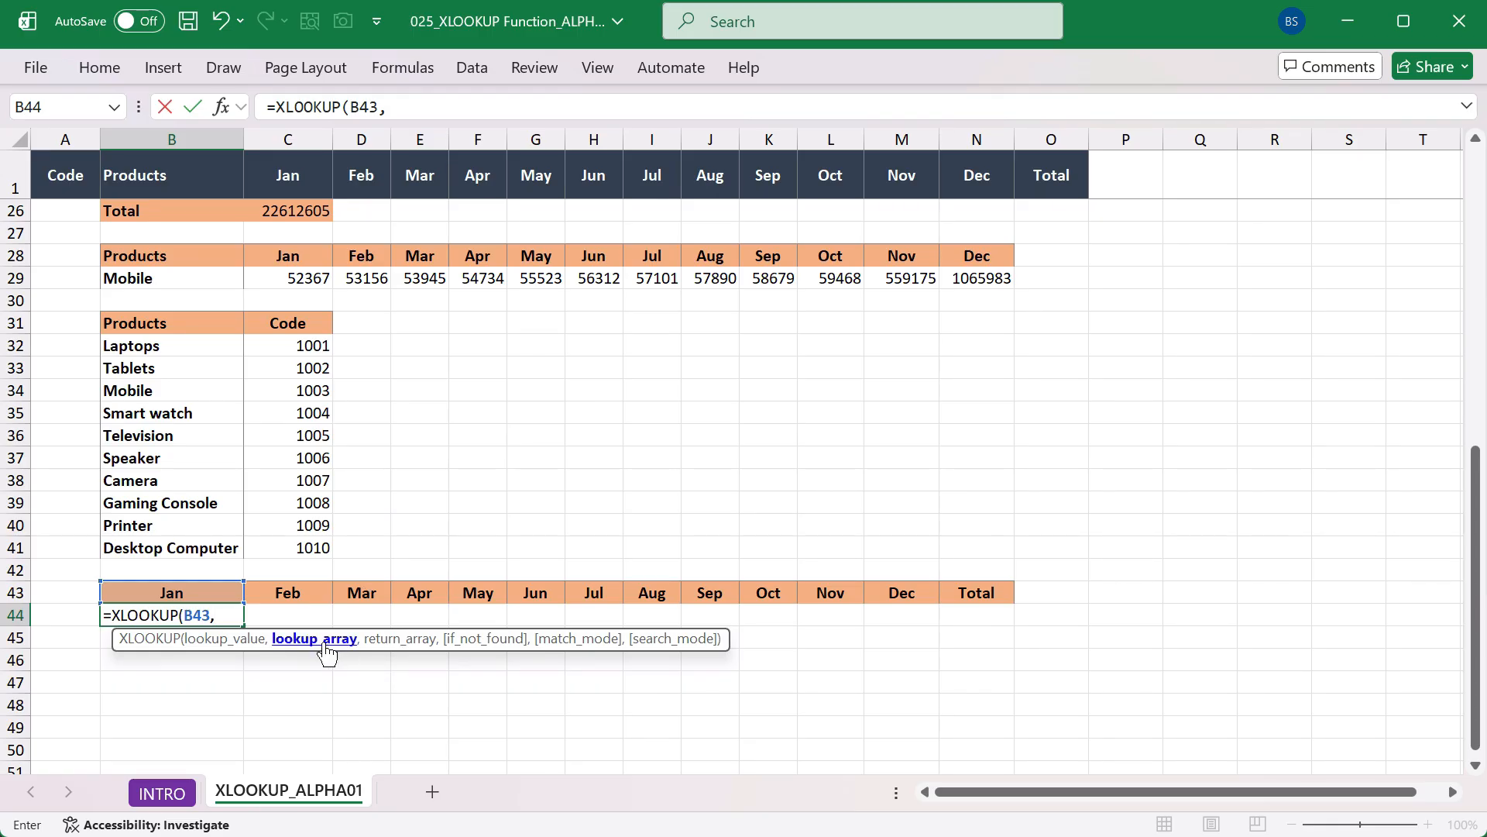
pyautogui.scroll(8, 232, 465)
pyautogui.moveTo(288, 178); pyautogui.dragTo(978, 199)
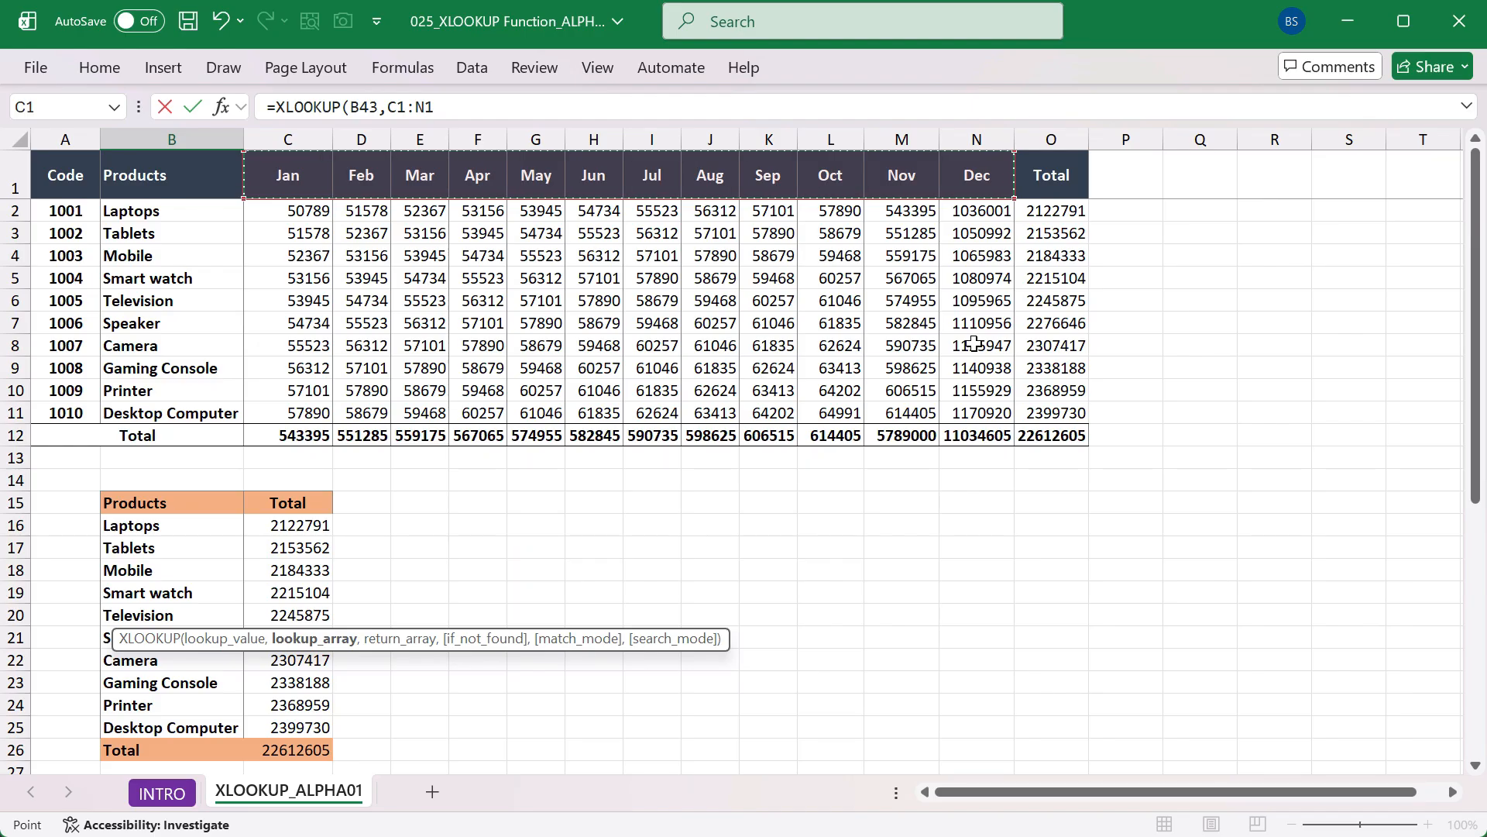
pyautogui.write(',')
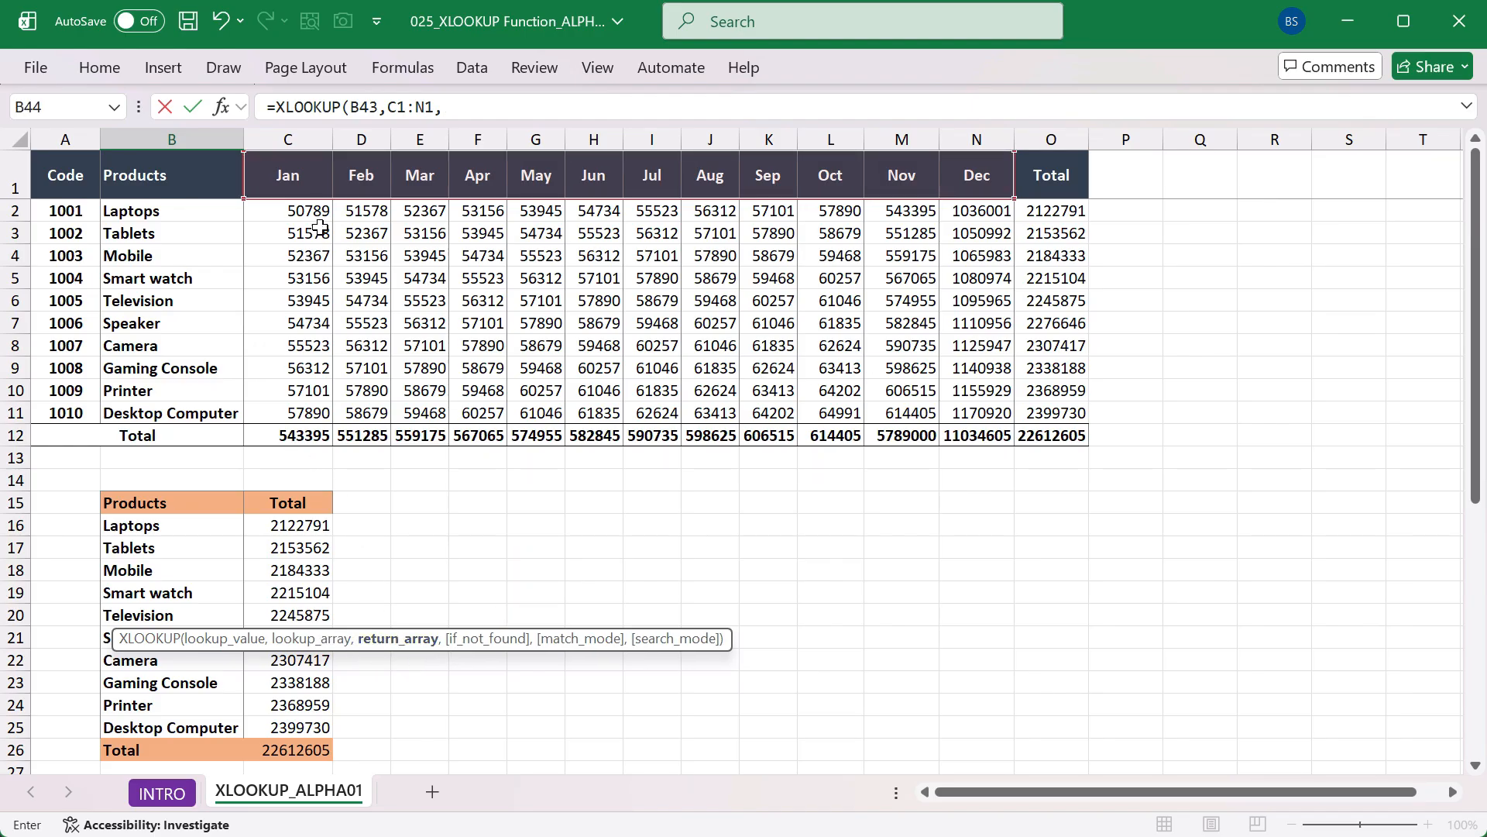
pyautogui.click(271, 431)
pyautogui.moveTo(271, 431); pyautogui.dragTo(974, 432)
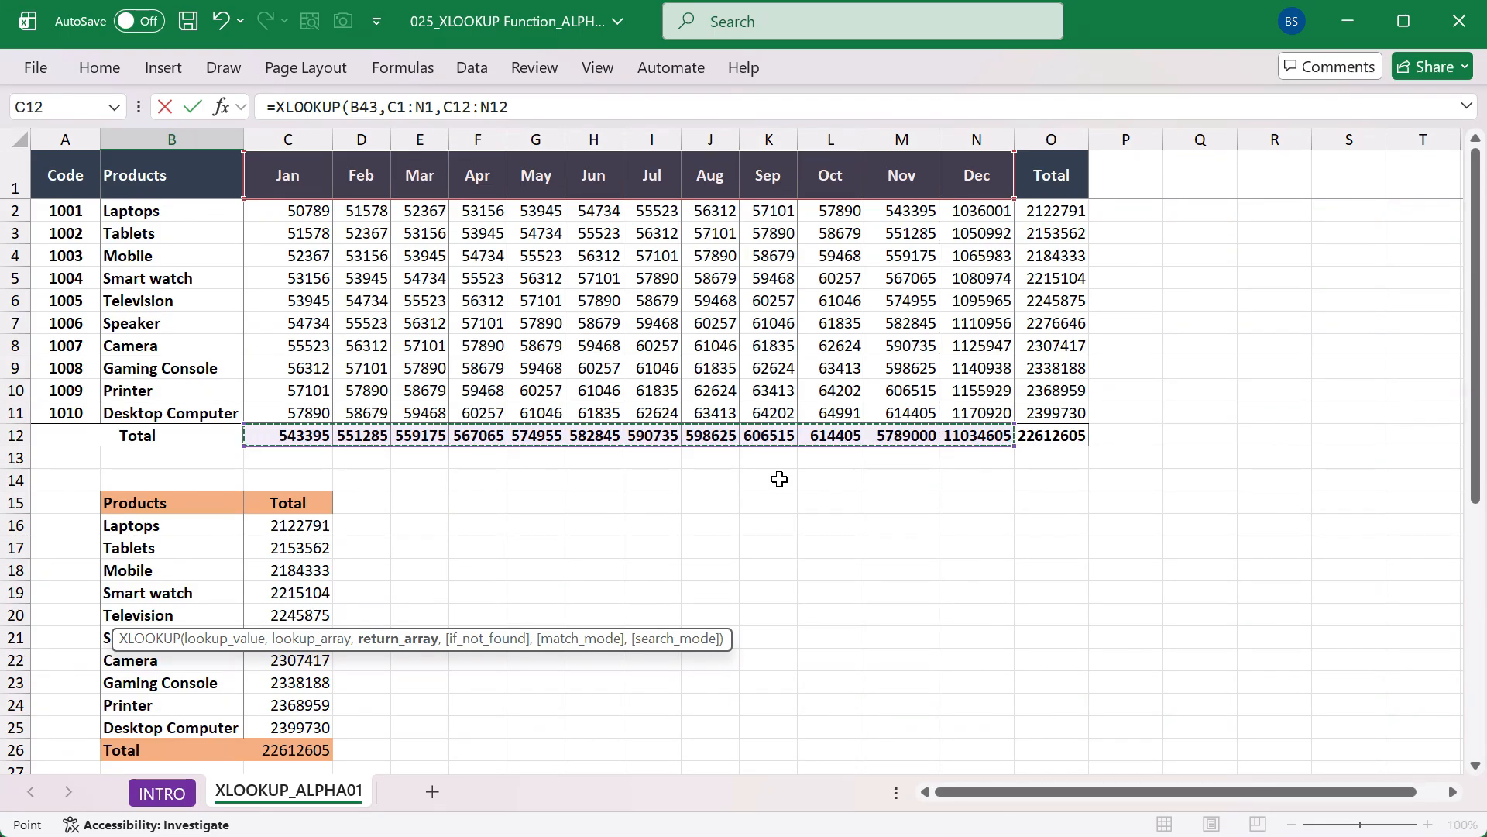
pyautogui.write(')')
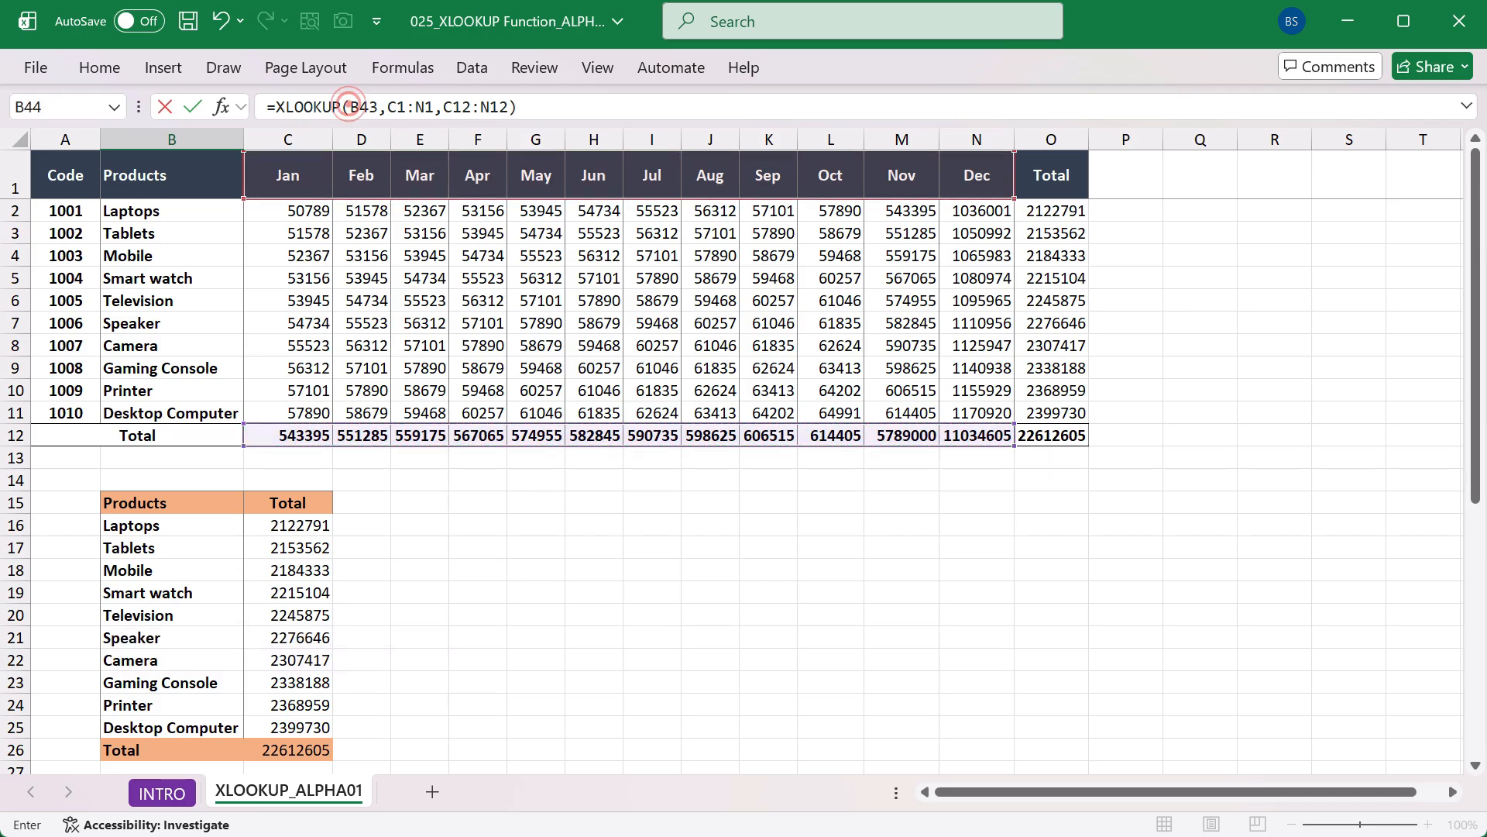
# Make the lookup and return ranges in B44's formula absolute as $C$1:$N$1 and $C$12:$N$12
pyautogui.click(349, 106)
pyautogui.moveTo(379, 106); pyautogui.dragTo(493, 106)
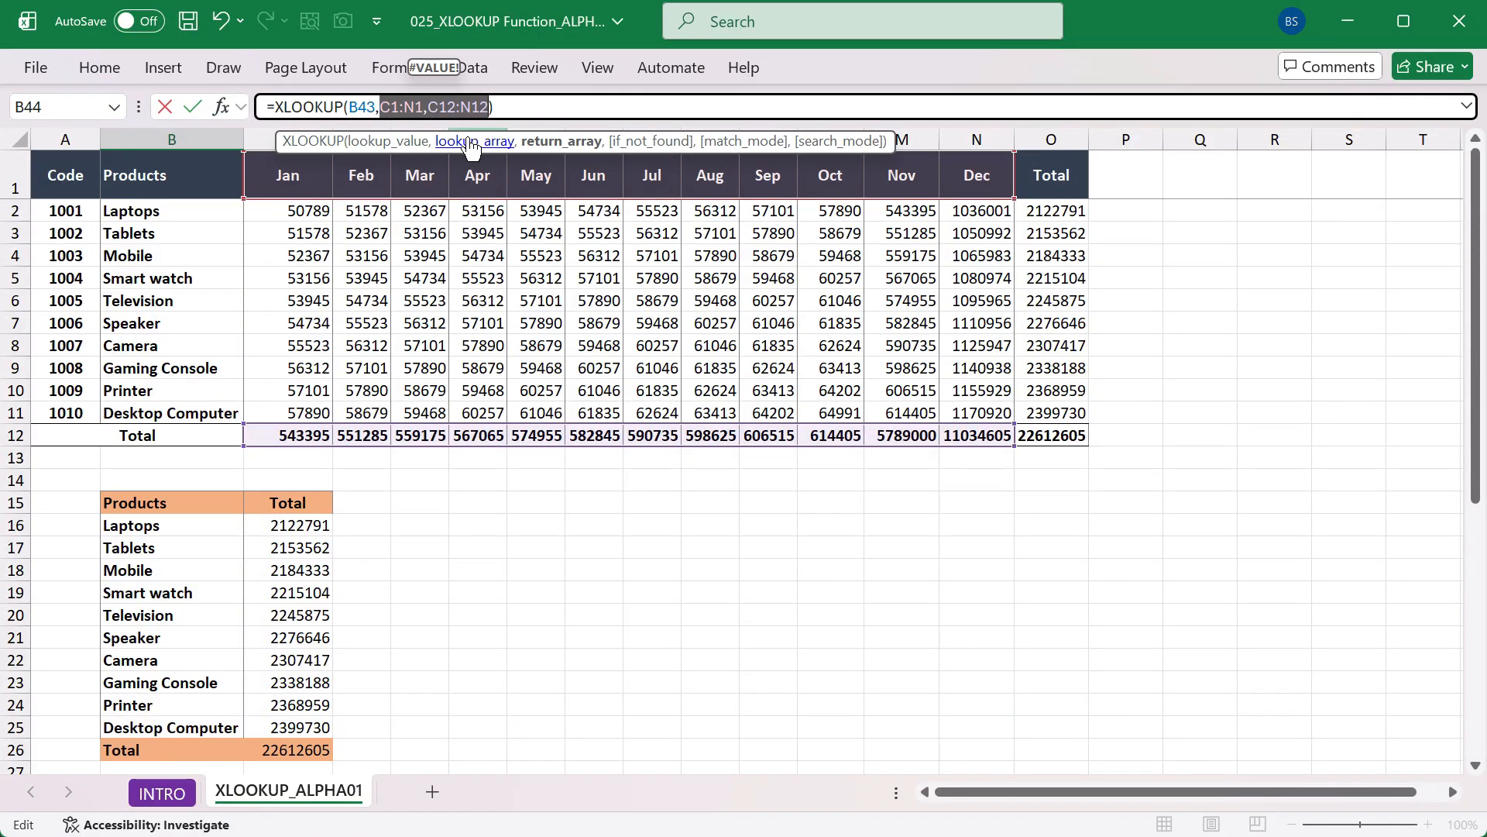
pyautogui.press('Return')
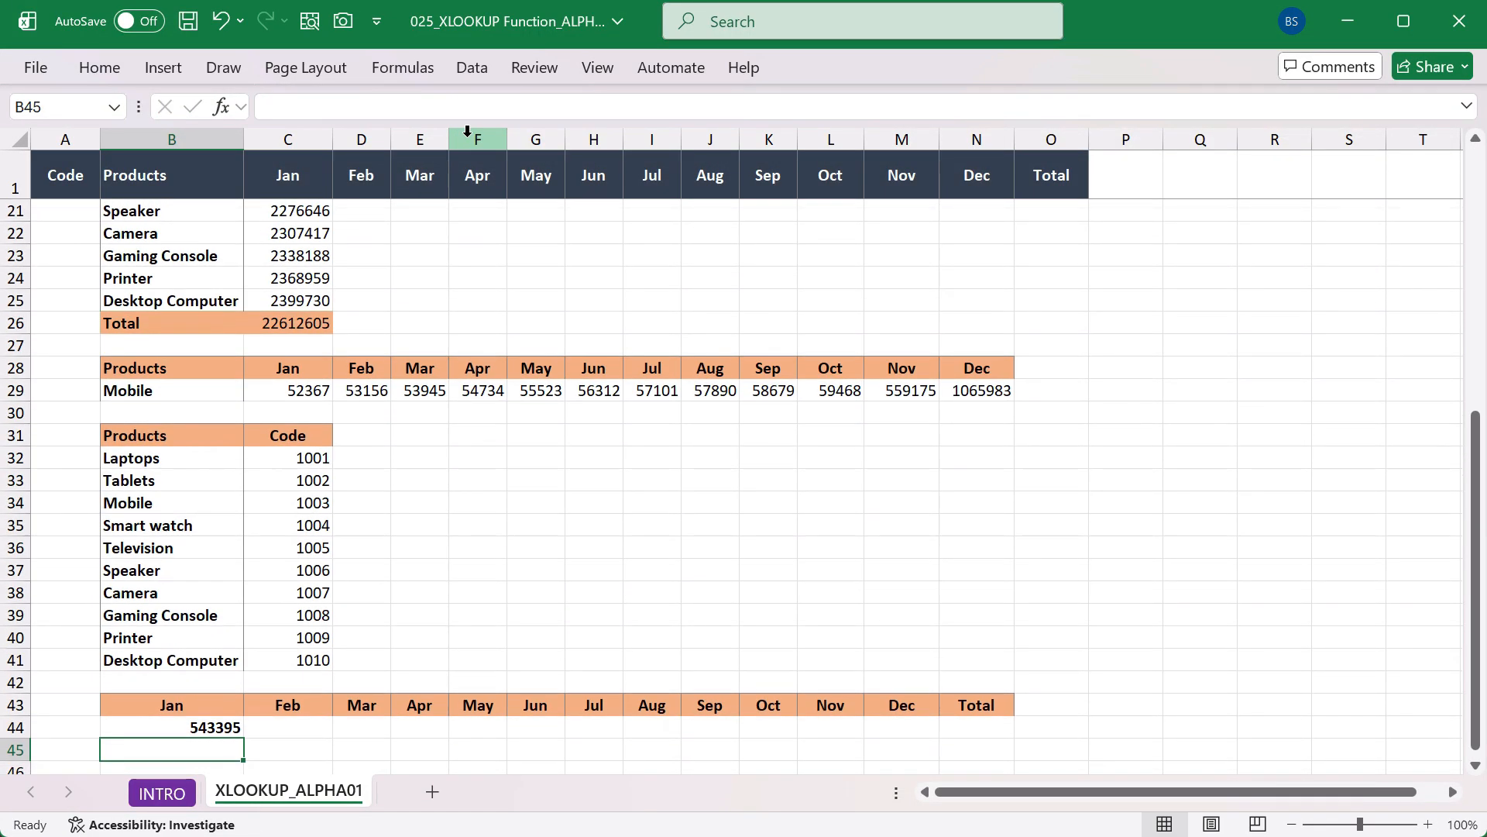
# Copy the lookup formula from B44 across C44:N44 and save the workbook
pyautogui.click(224, 727)
pyautogui.hotkey('ctrl', 'c')
pyautogui.press('Right')
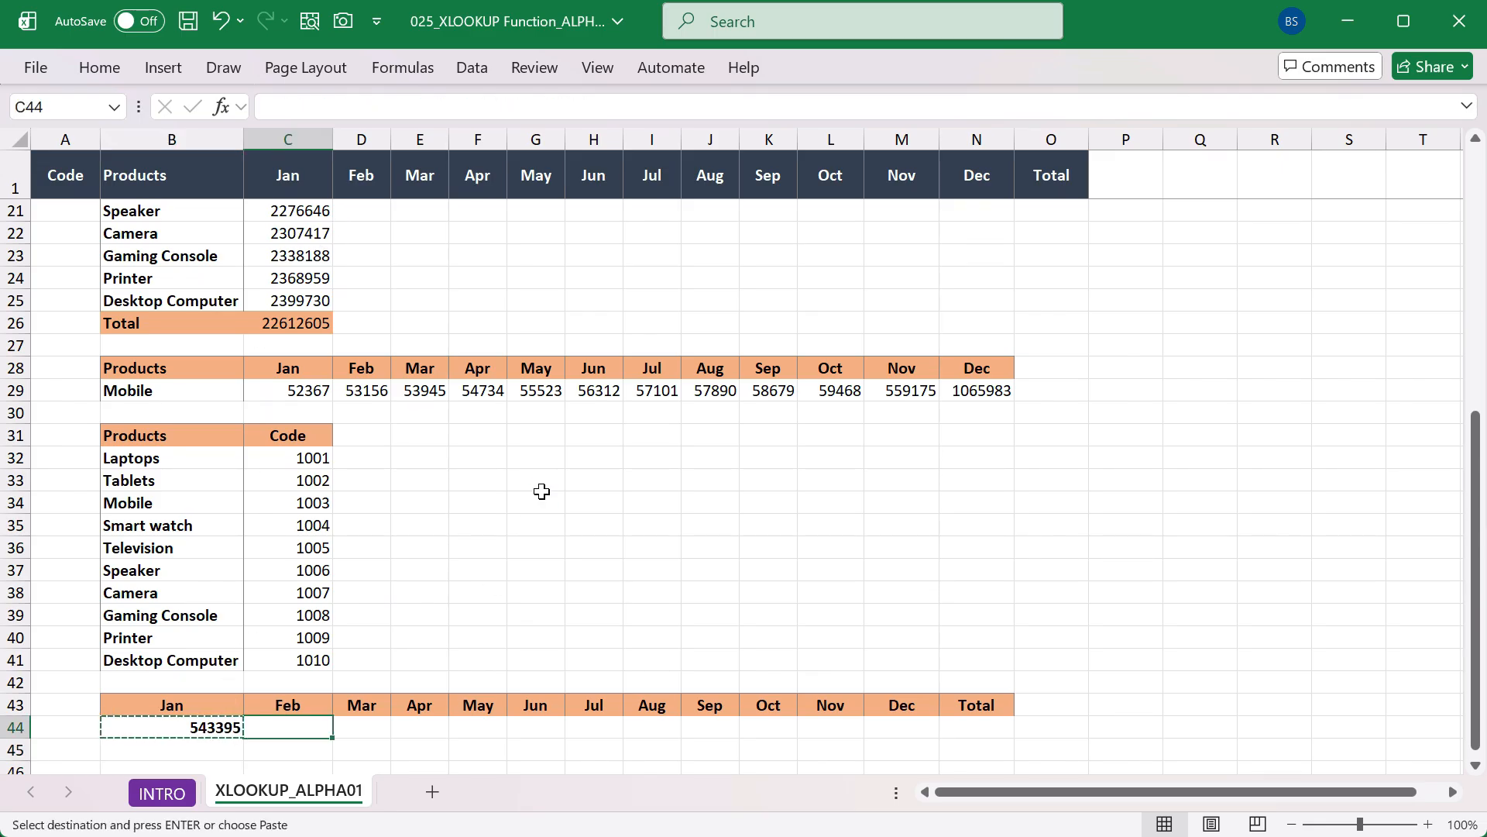
pyautogui.hotkey('shift', 'Right')
pyautogui.hotkey('shift', 'Right')
pyautogui.hotkey('shift', 'Right')
pyautogui.hotkey('shift', 'Right')
pyautogui.hotkey('shift', 'Right')
pyautogui.hotkey('shift', 'Right')
pyautogui.hotkey('shift', 'Right')
pyautogui.hotkey('shift', 'Right')
pyautogui.hotkey('shift', 'Right')
pyautogui.hotkey('shift', 'Right')
pyautogui.hotkey('shift', 'Right')
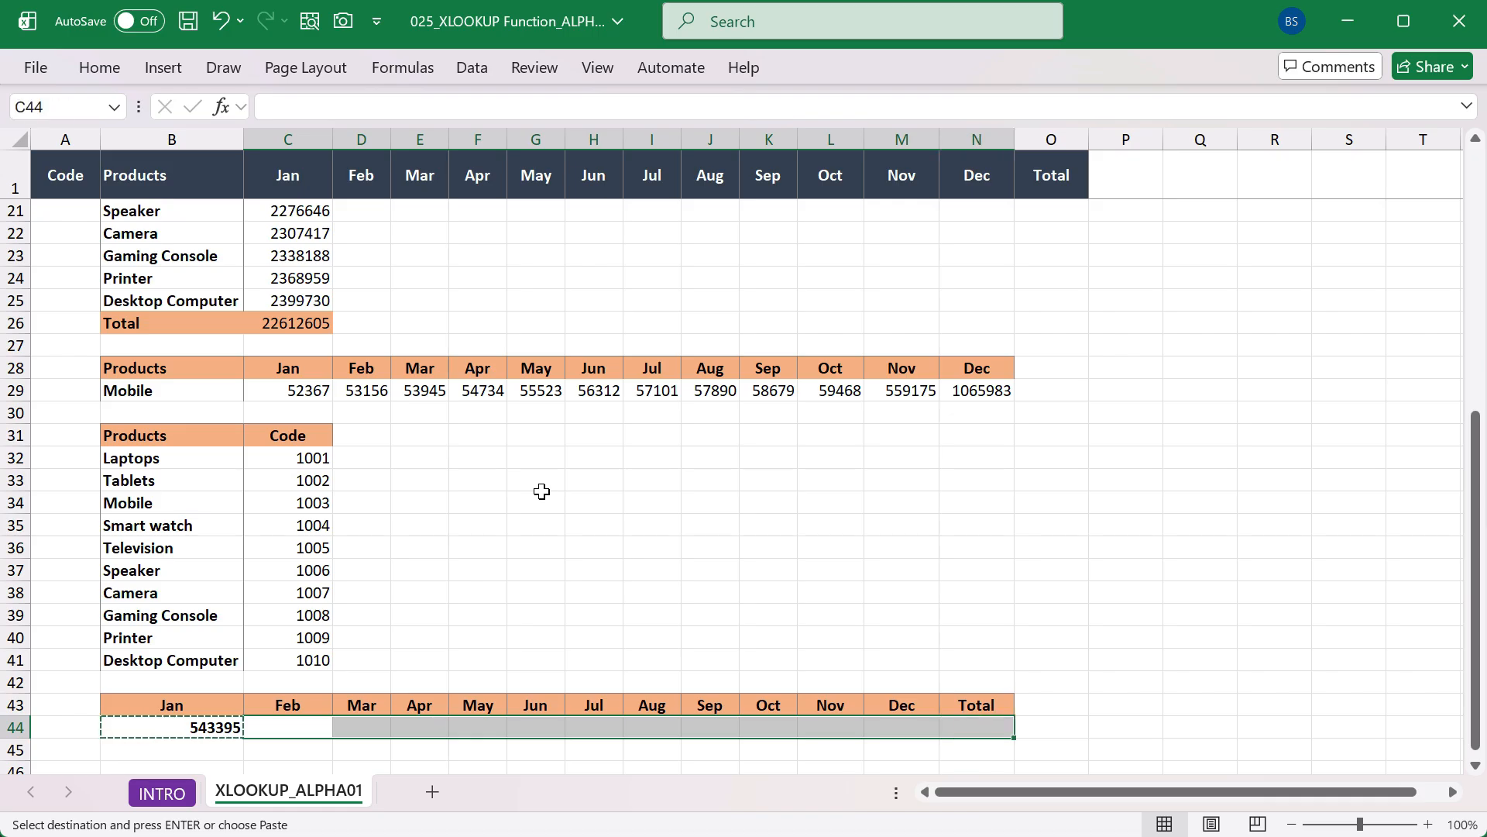
pyautogui.hotkey('ctrl', 'v')
pyautogui.hotkey('ctrl', 's')
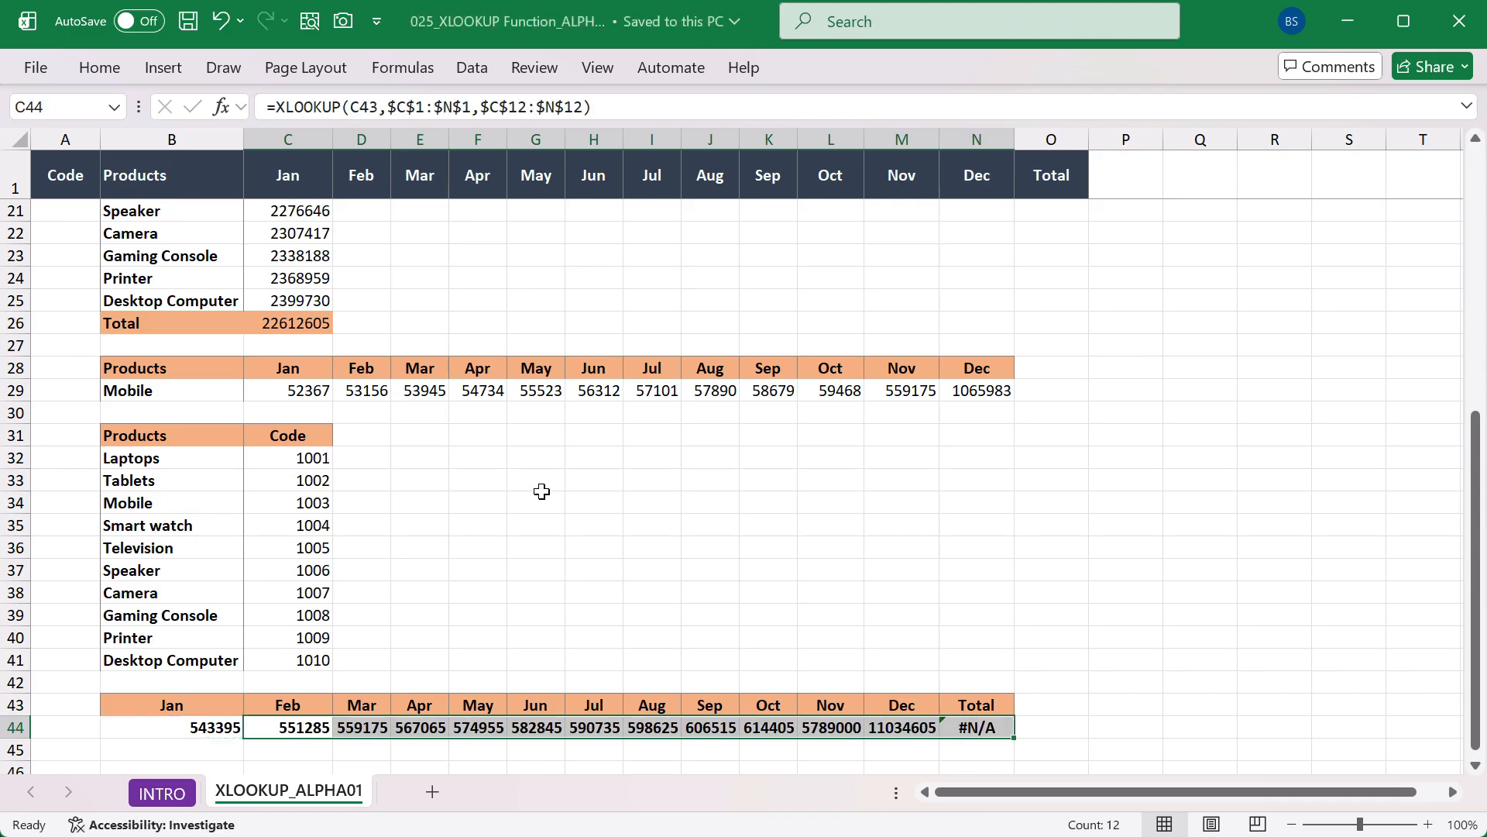
# Clear the contents of N39:N44 to remove the Total header and its lookup cell
pyautogui.moveTo(943, 615); pyautogui.dragTo(982, 725)
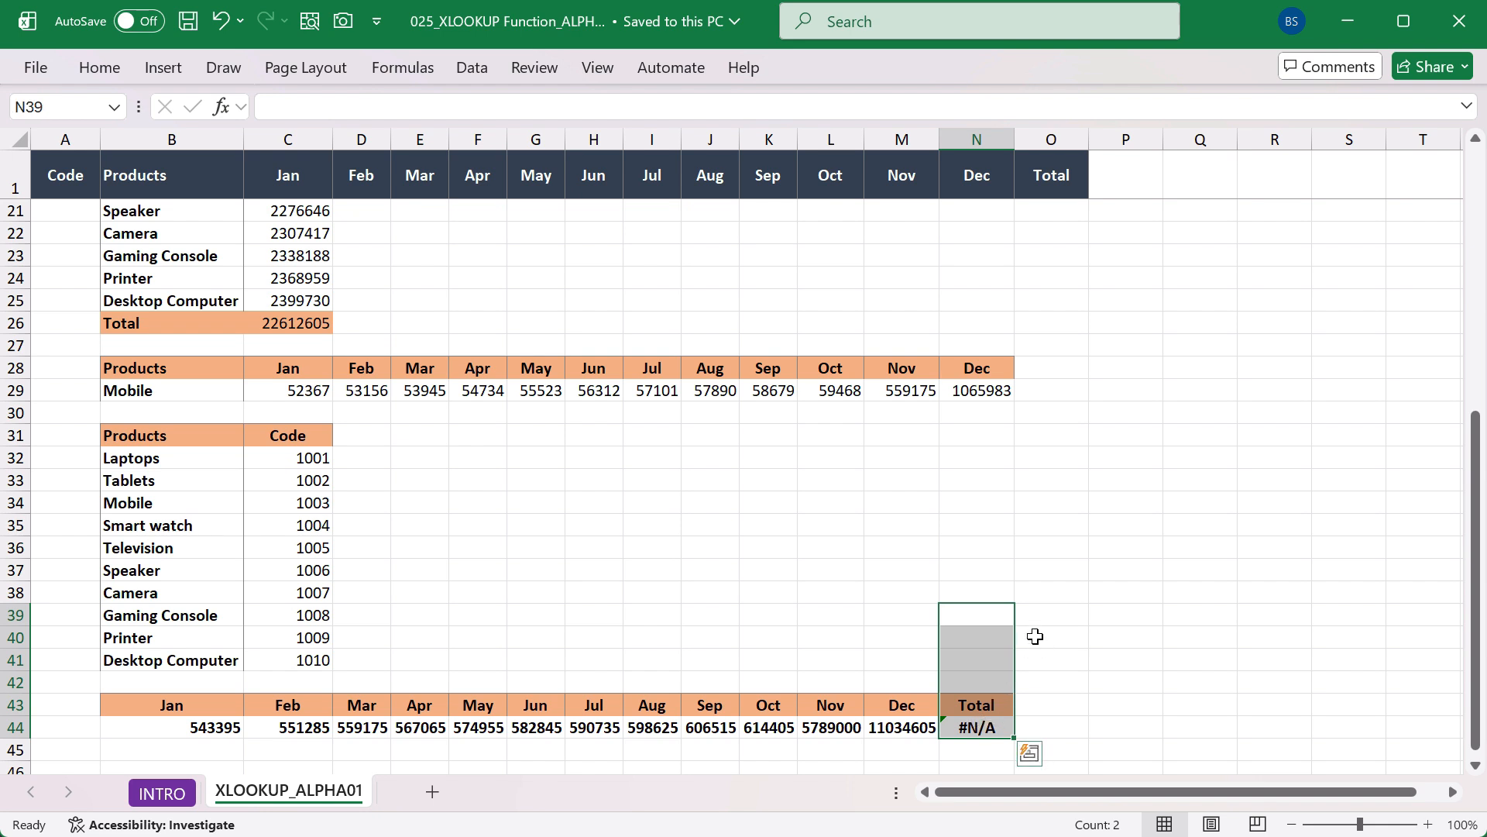
pyautogui.press('Delete')
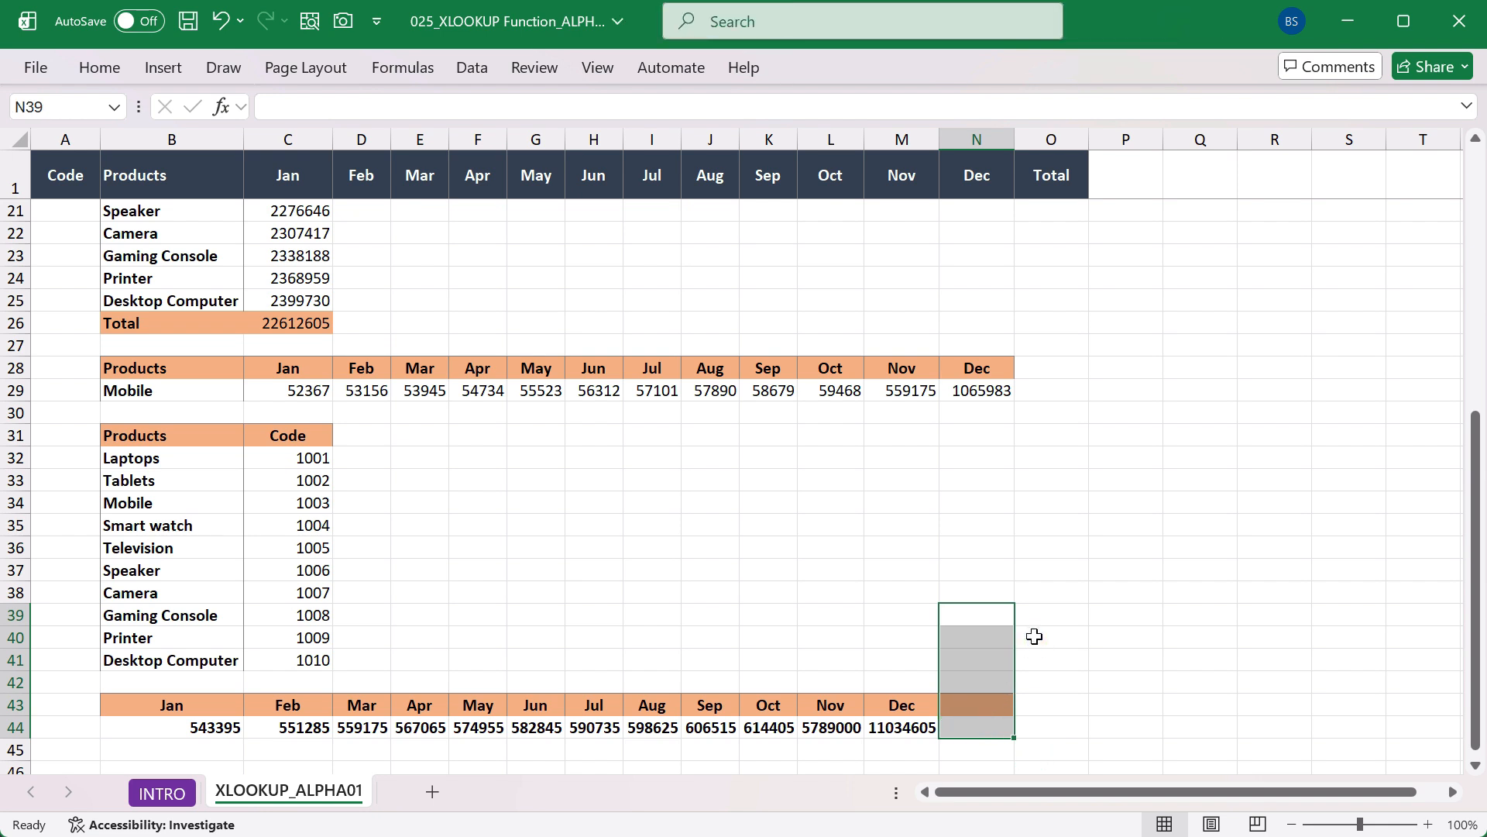
pyautogui.click(891, 728)
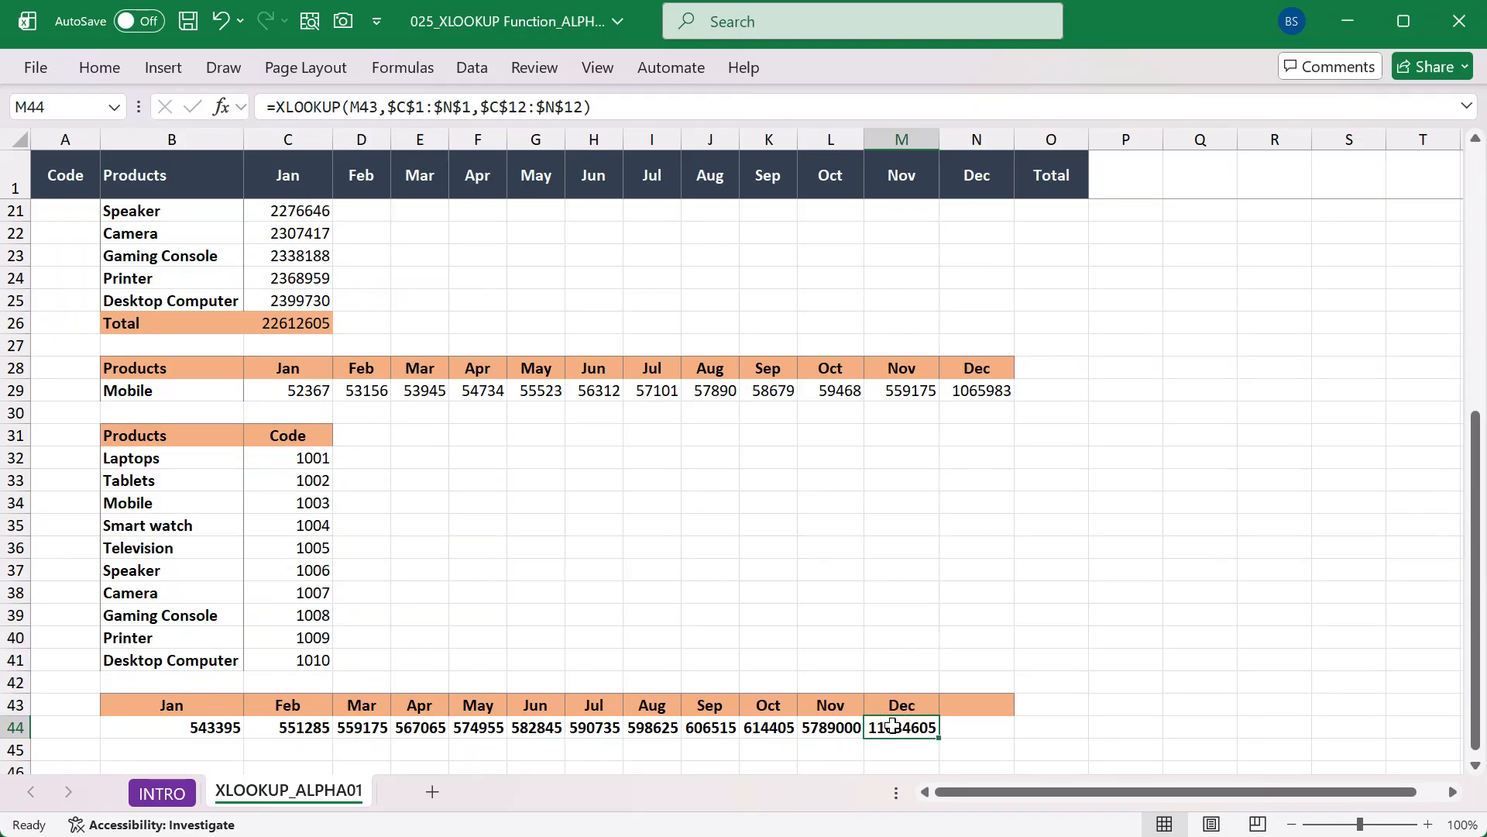
# Compare the monthly totals returned in B44:M44 with the source totals in row 12
pyautogui.scroll(2, 972, 587)
pyautogui.scroll(3, 973, 586)
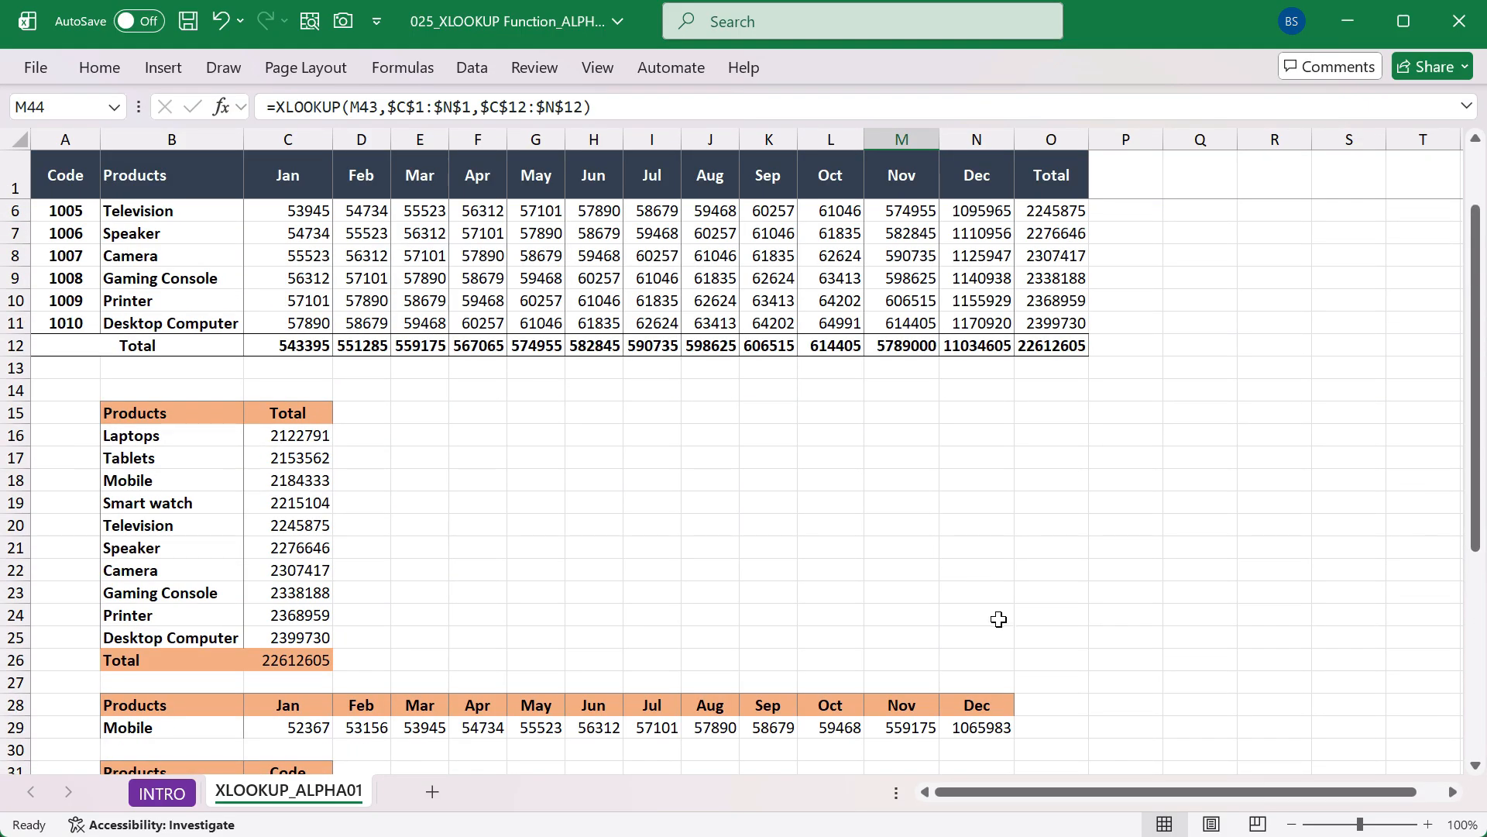
pyautogui.scroll(-6, 1007, 434)
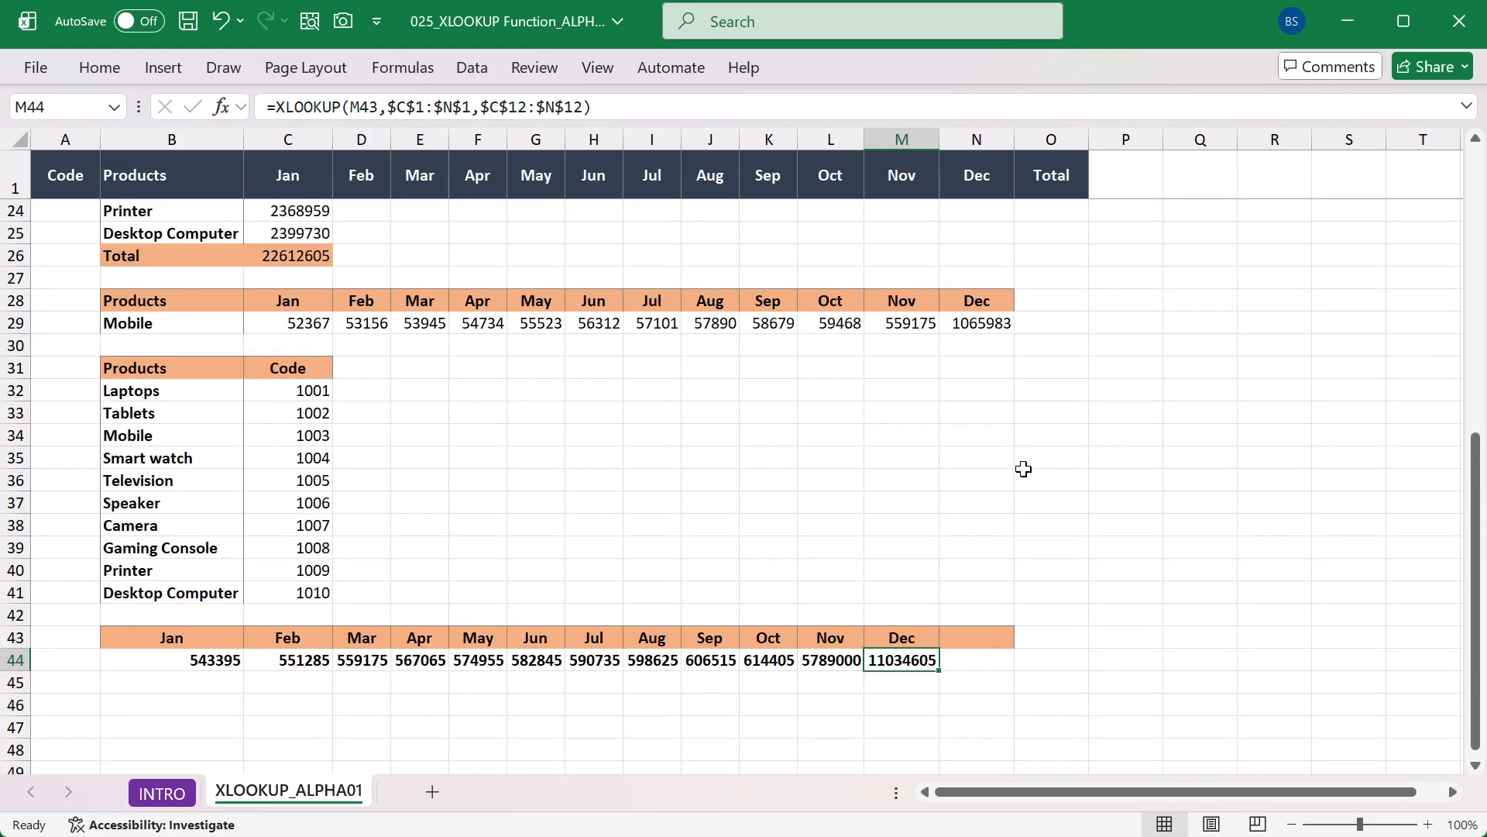
pyautogui.scroll(5, 1023, 469)
pyautogui.moveTo(303, 278); pyautogui.dragTo(933, 273)
pyautogui.scroll(-5, 653, 526)
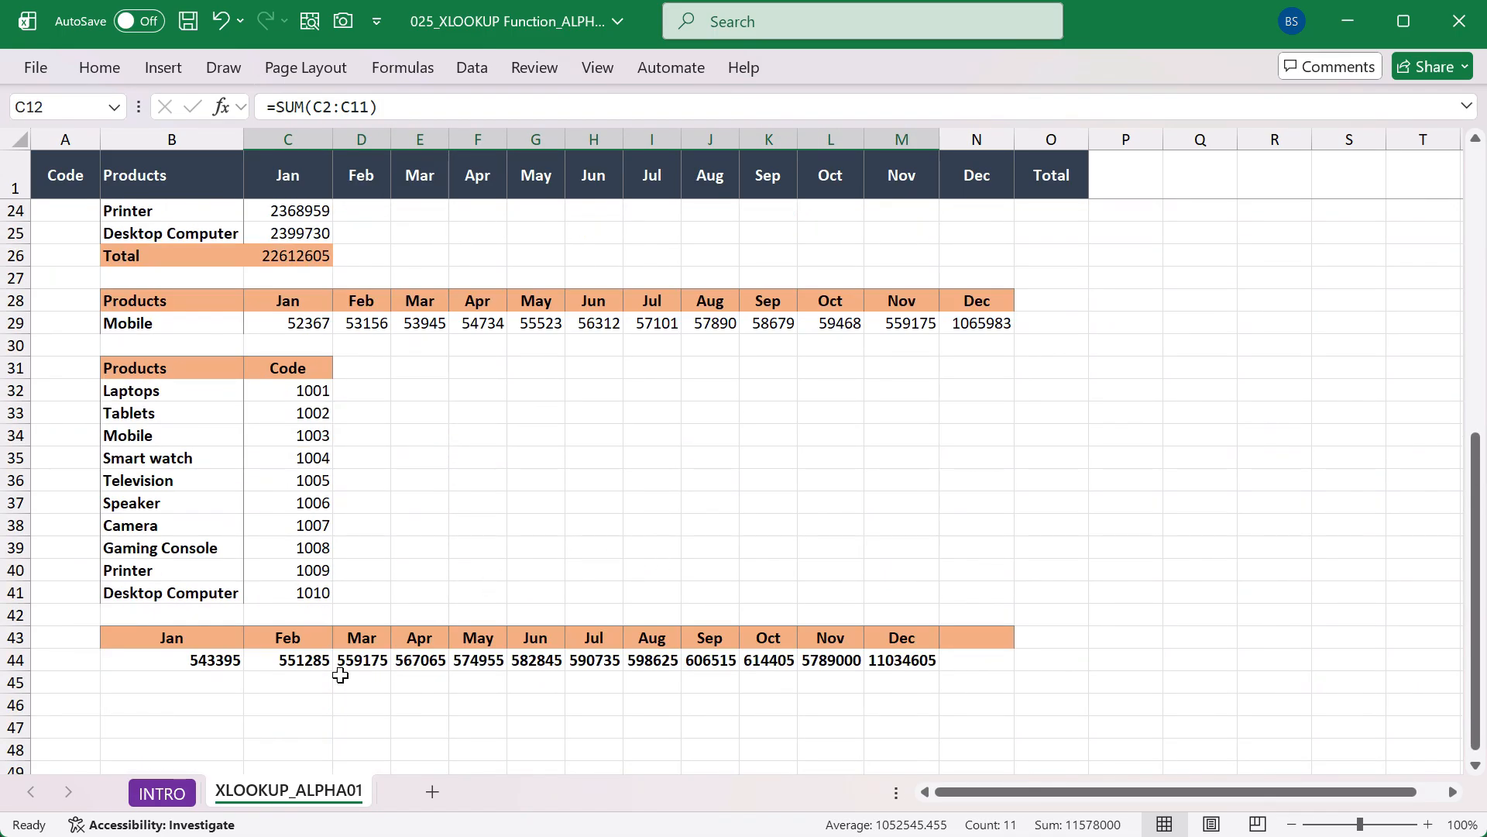
pyautogui.moveTo(152, 643); pyautogui.dragTo(195, 661)
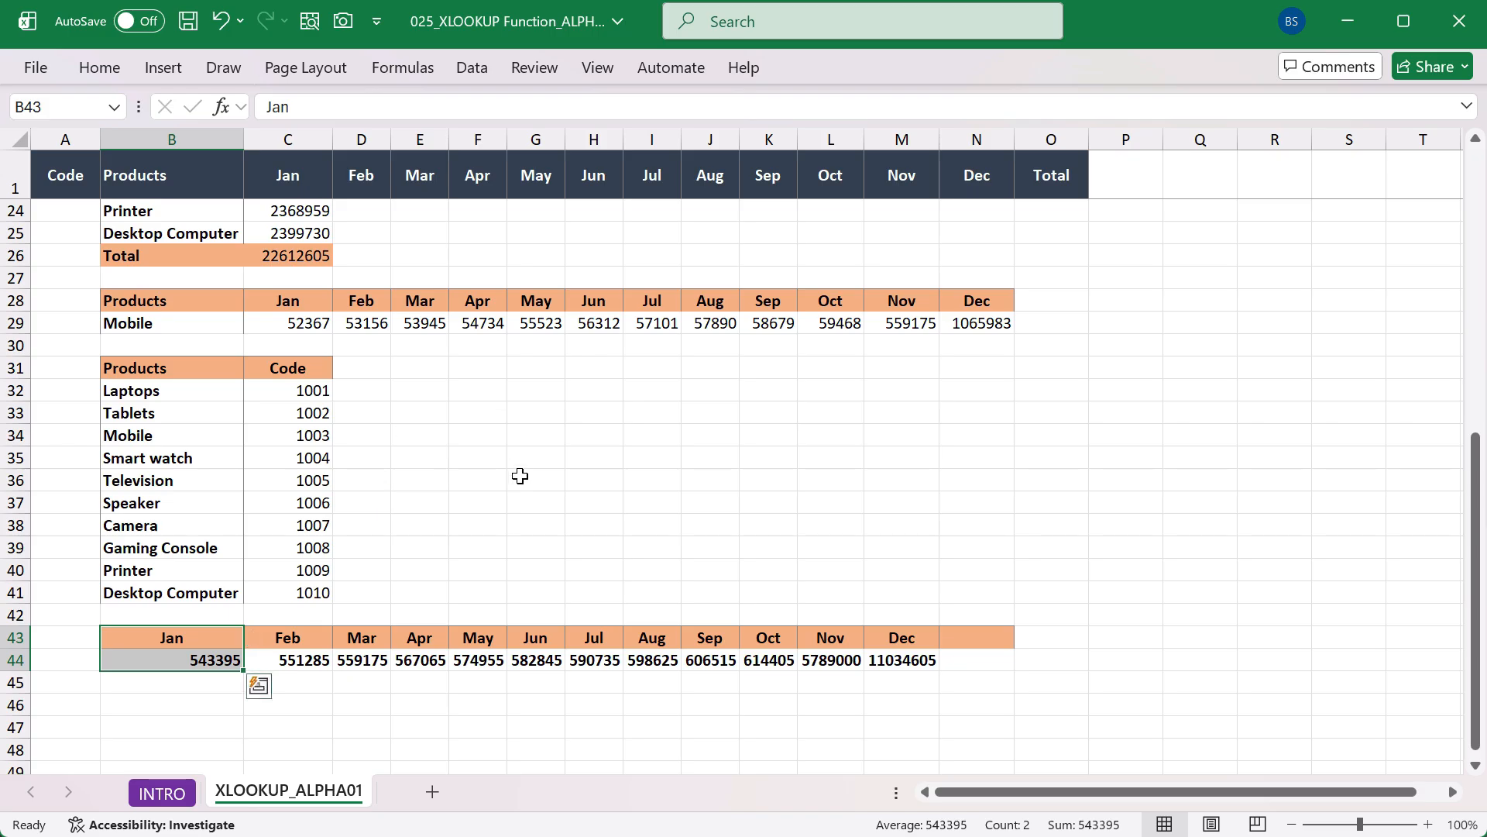
# Review all the finished lookup tables below the source data, from the product totals to the monthly totals
pyautogui.scroll(2, 351, 522)
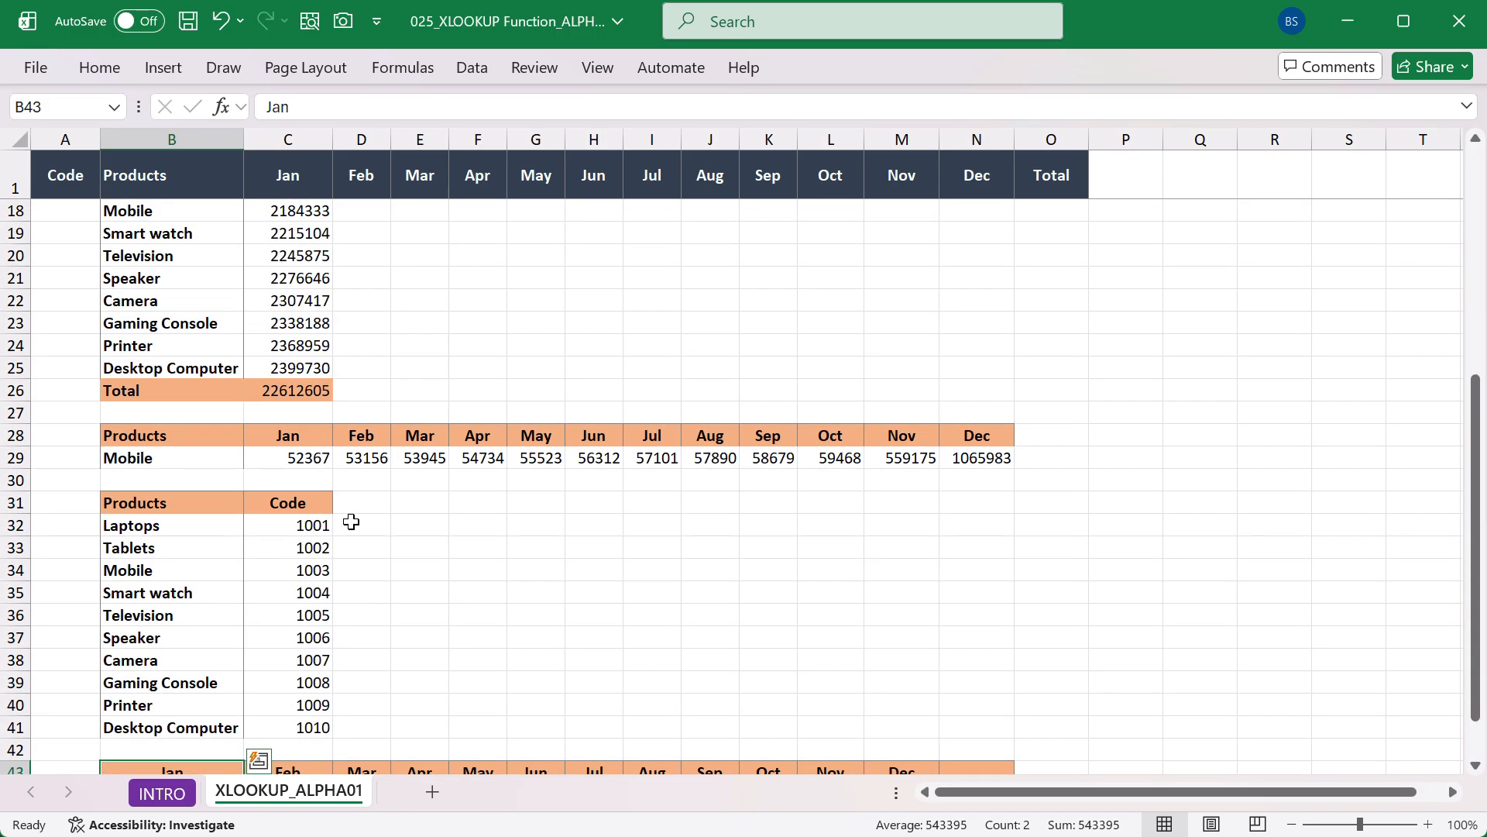
pyautogui.scroll(4, 351, 522)
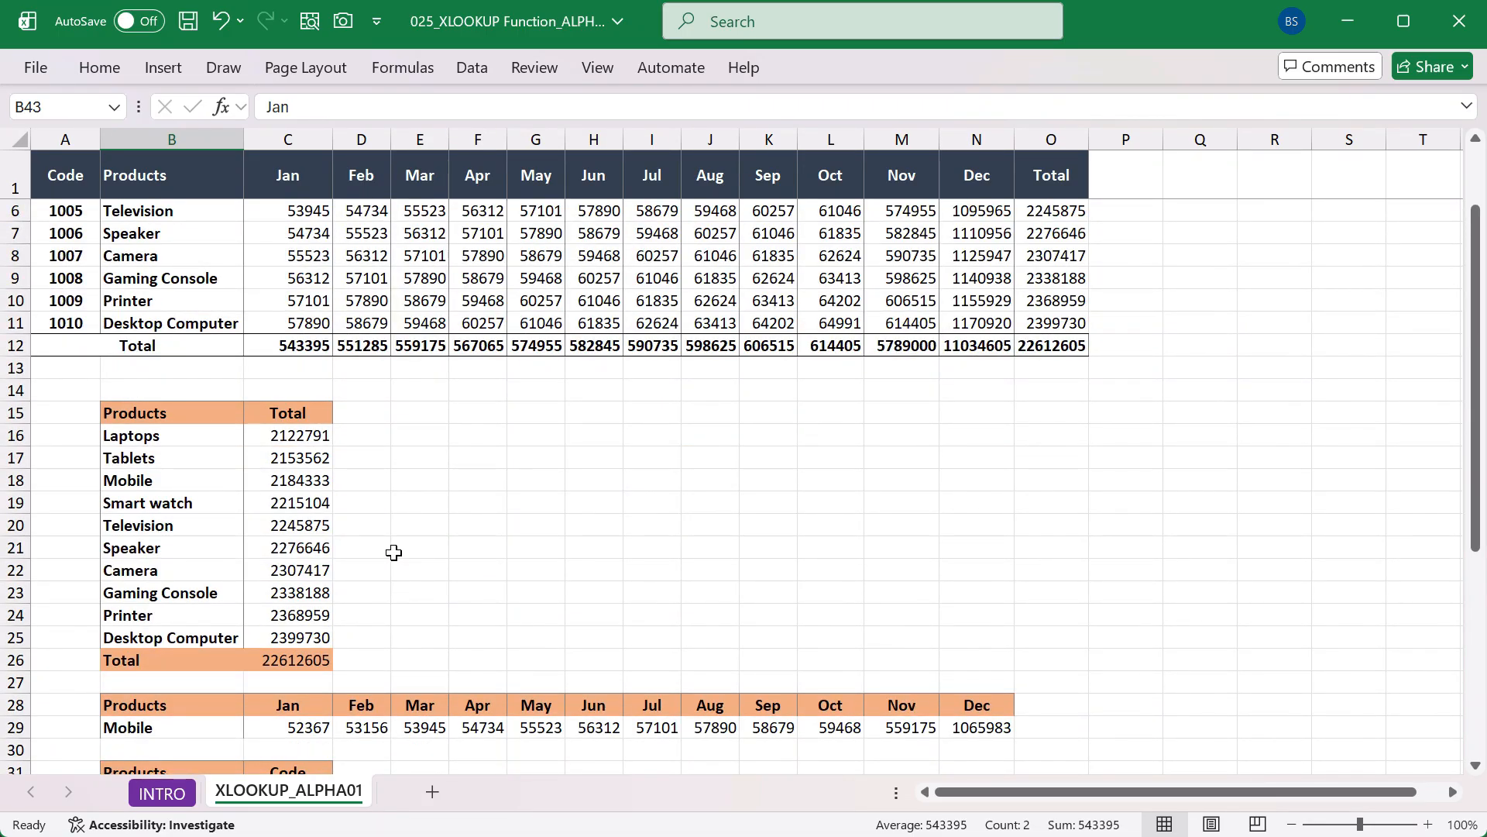
pyautogui.scroll(-3, 419, 519)
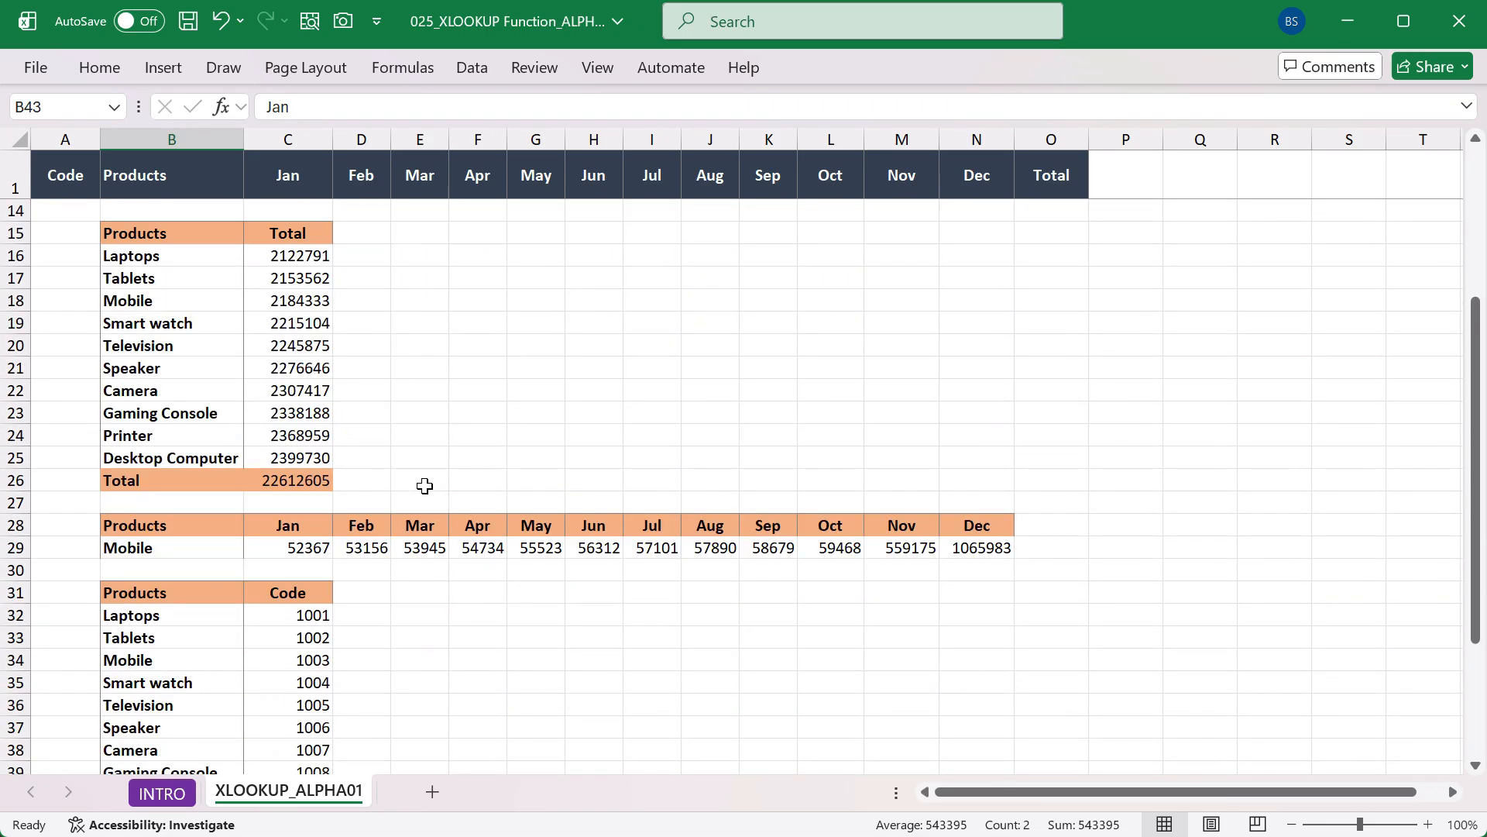
pyautogui.scroll(-3, 425, 486)
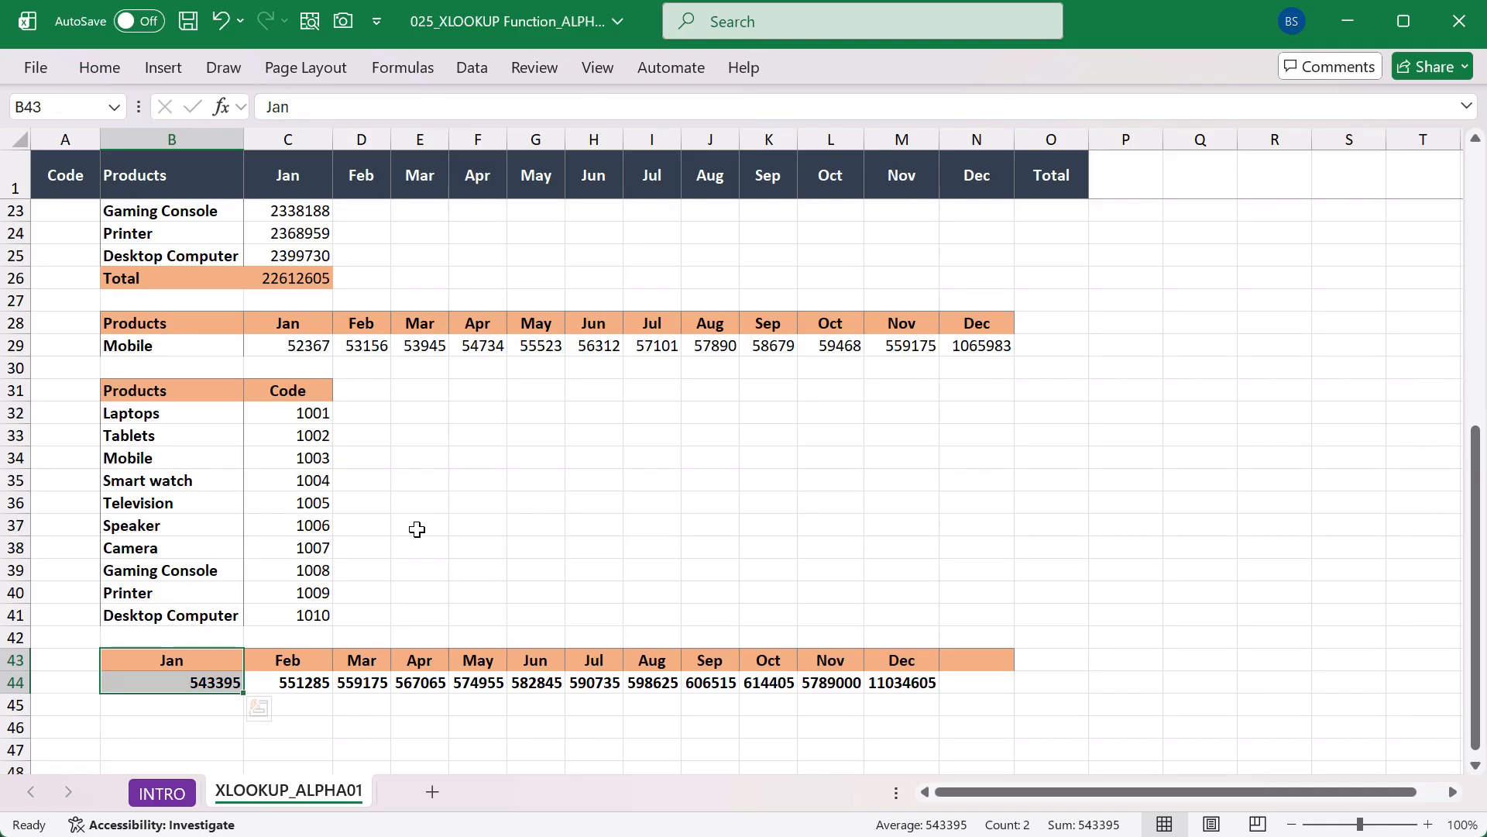
pyautogui.scroll(2, 434, 503)
pyautogui.click(435, 345)
pyautogui.scroll(4, 445, 546)
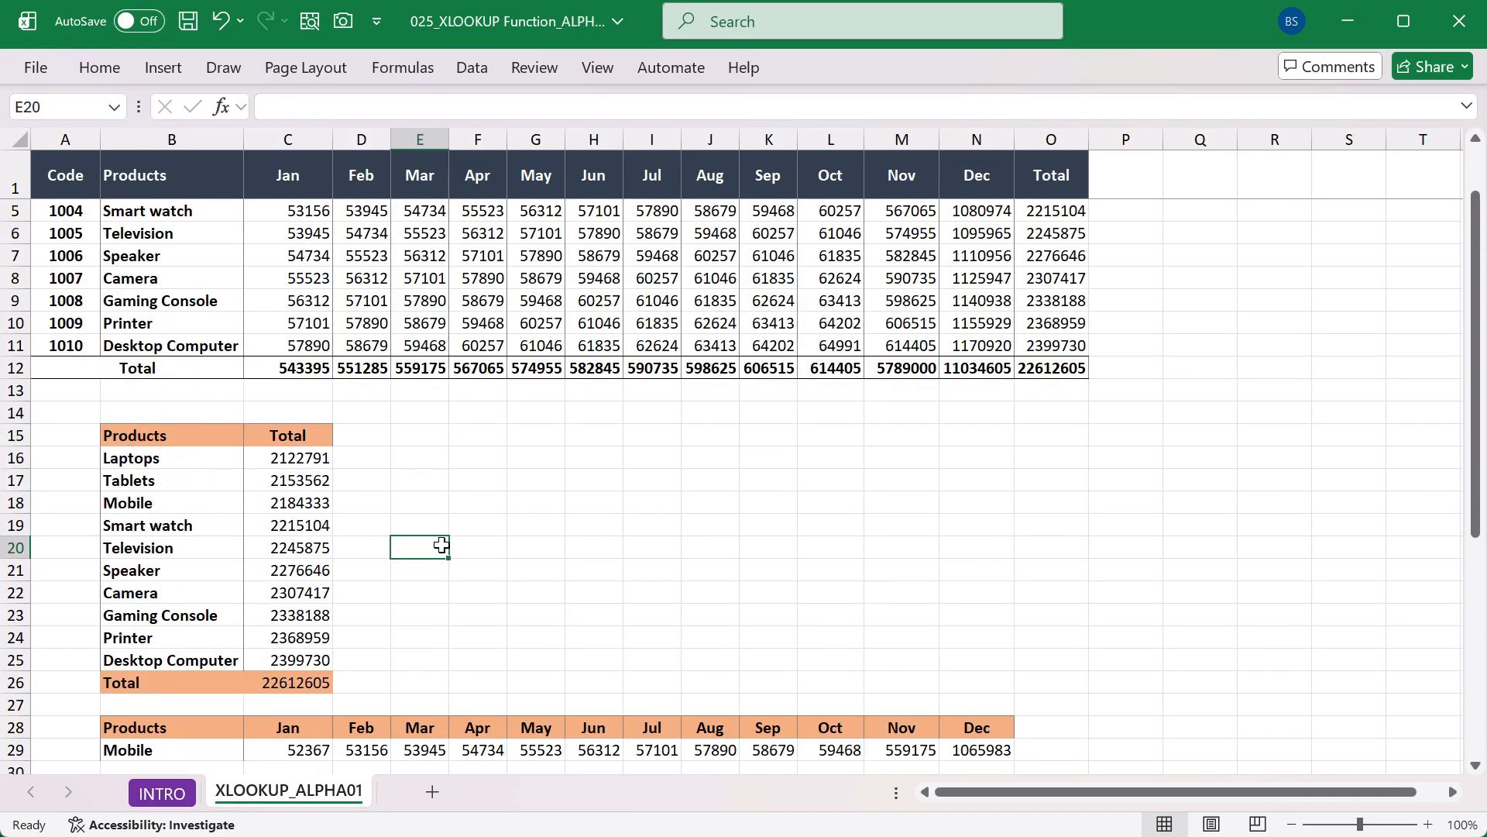
pyautogui.scroll(1, 441, 546)
pyautogui.scroll(-3, 457, 488)
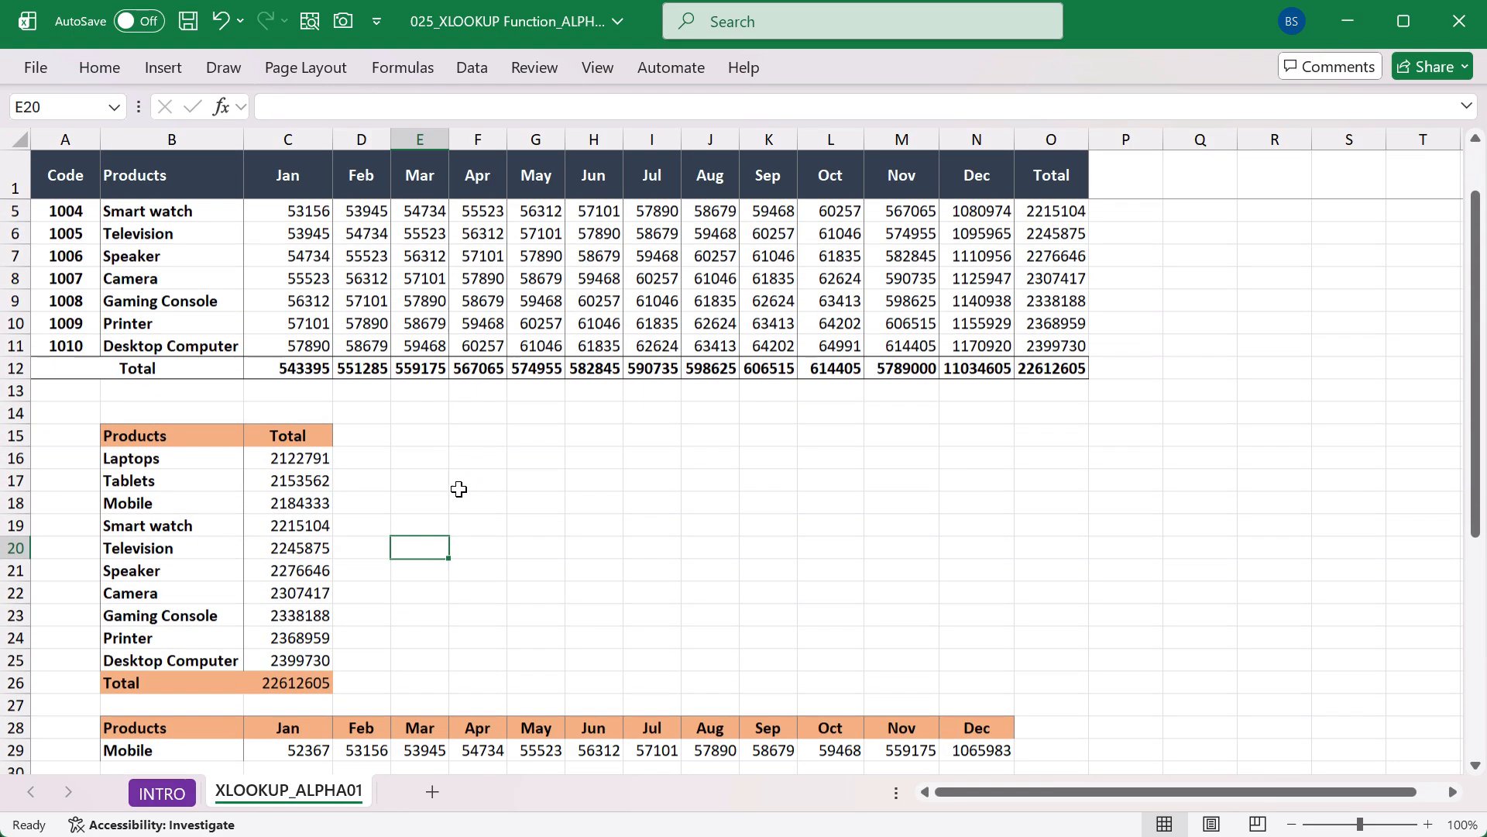
pyautogui.moveTo(93, 275); pyautogui.dragTo(426, 572)
pyautogui.click(511, 428)
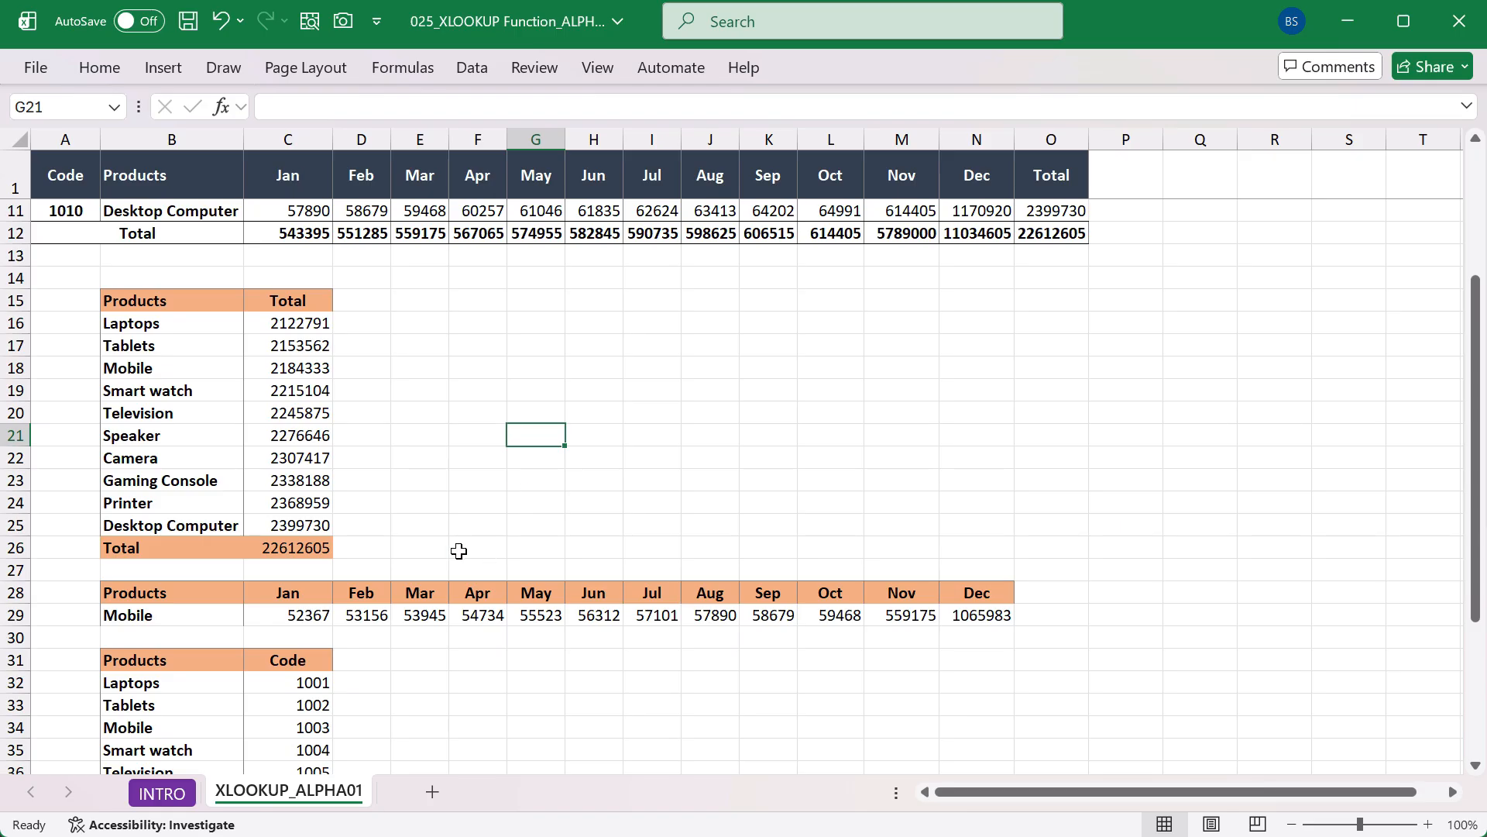
pyautogui.scroll(3, 532, 611)
pyautogui.scroll(-7, 392, 511)
pyautogui.scroll(7, 403, 522)
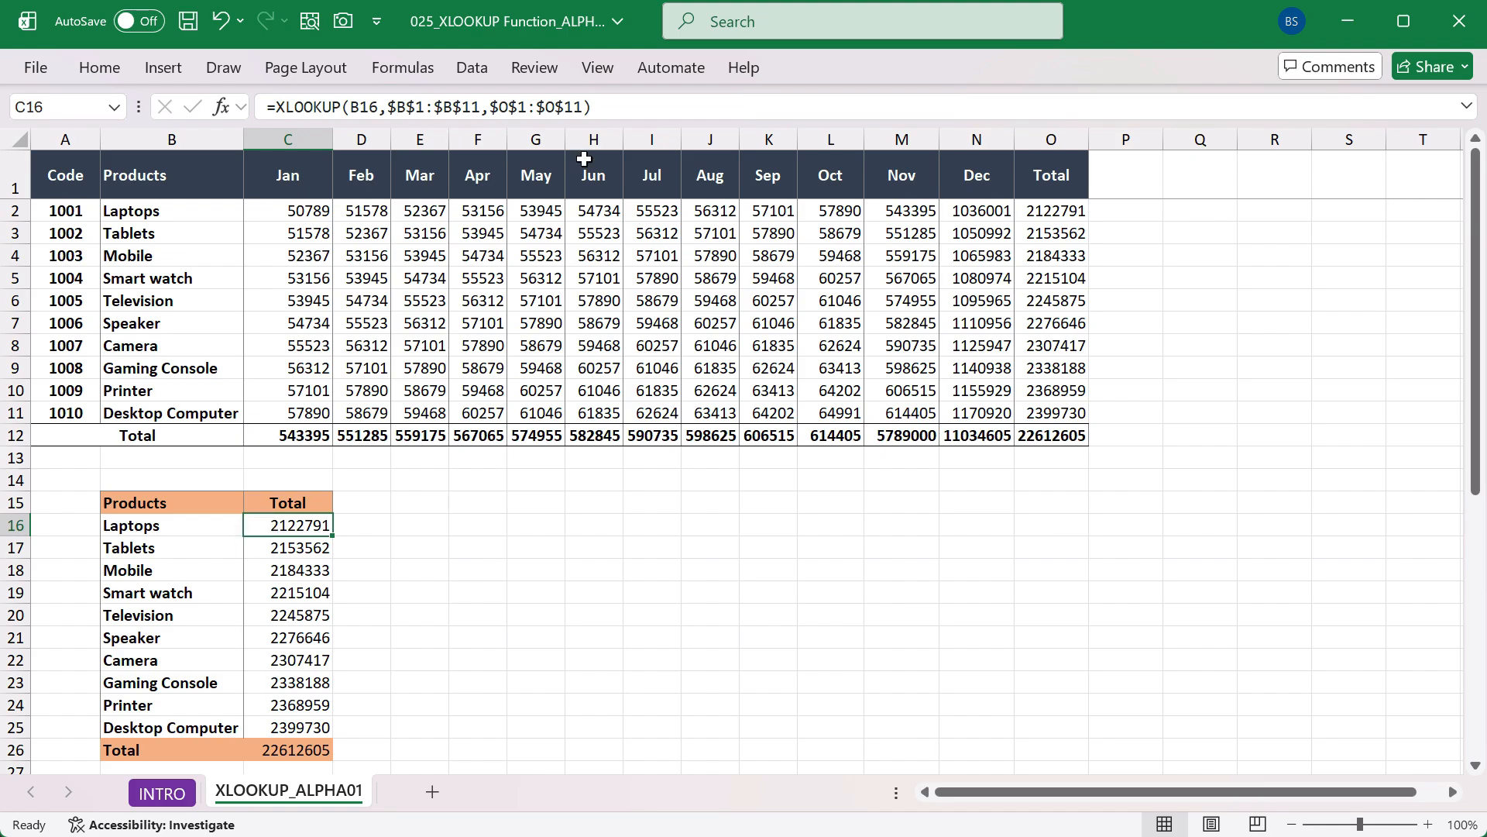
# Add an empty if_not_found argument to the end of the XLOOKUP formula in C16
pyautogui.click(589, 107)
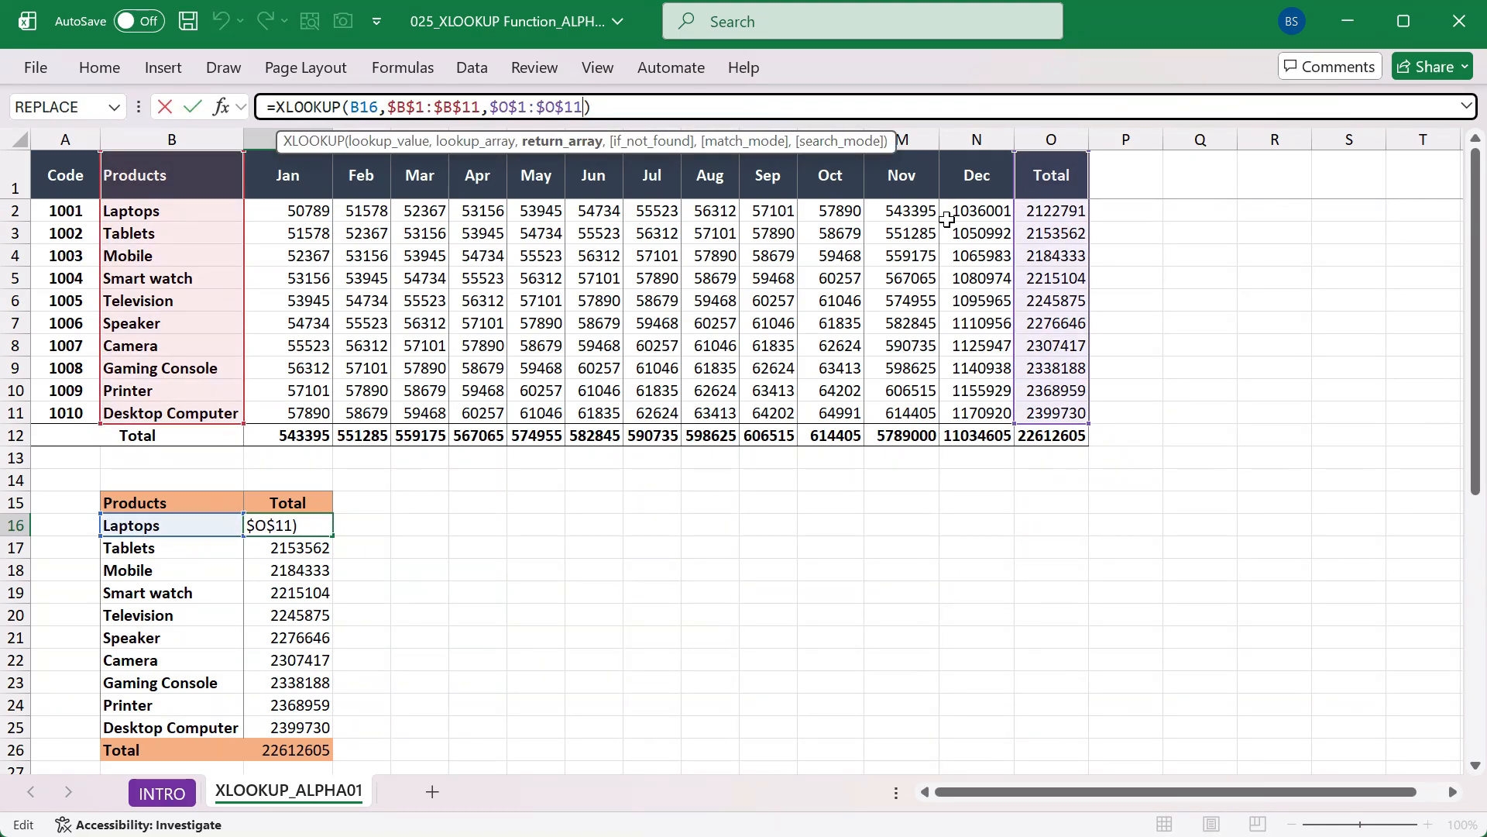
pyautogui.write(',')
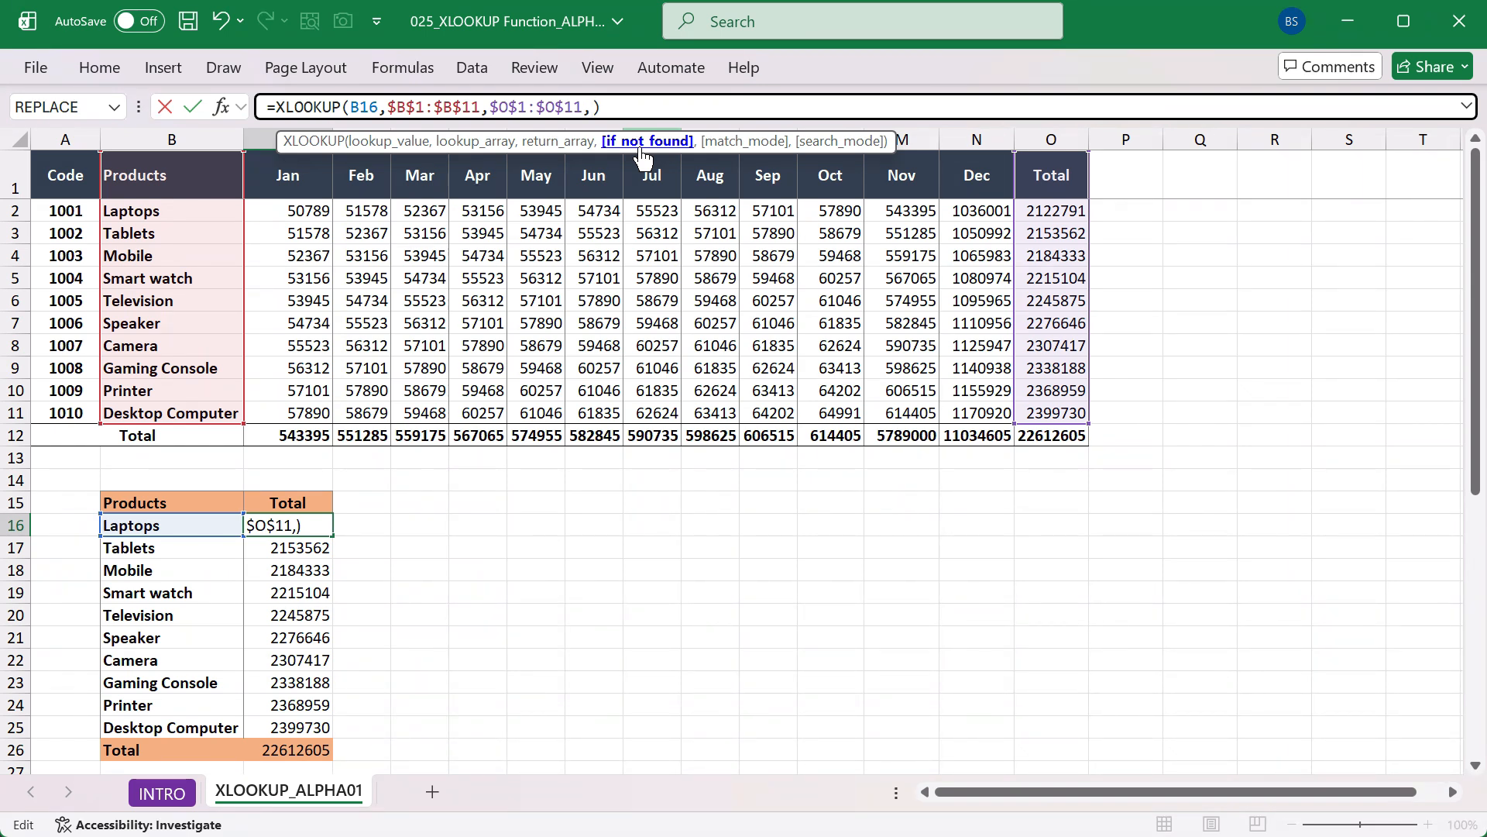
pyautogui.press('Return')
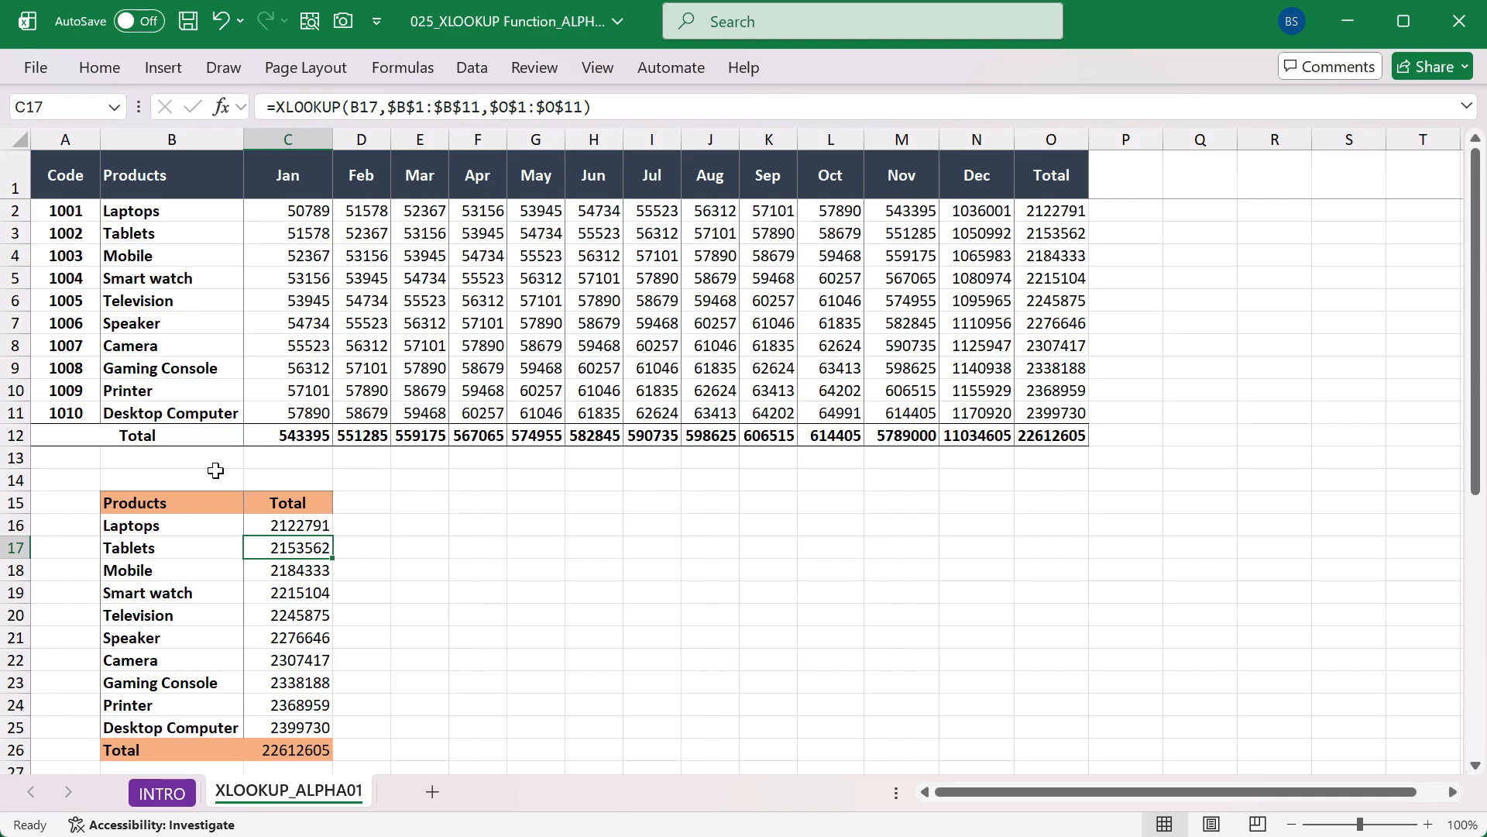
# Clear the Laptops name from B2 in the source data and select its total lookup in C16
pyautogui.click(164, 522)
pyautogui.click(158, 218)
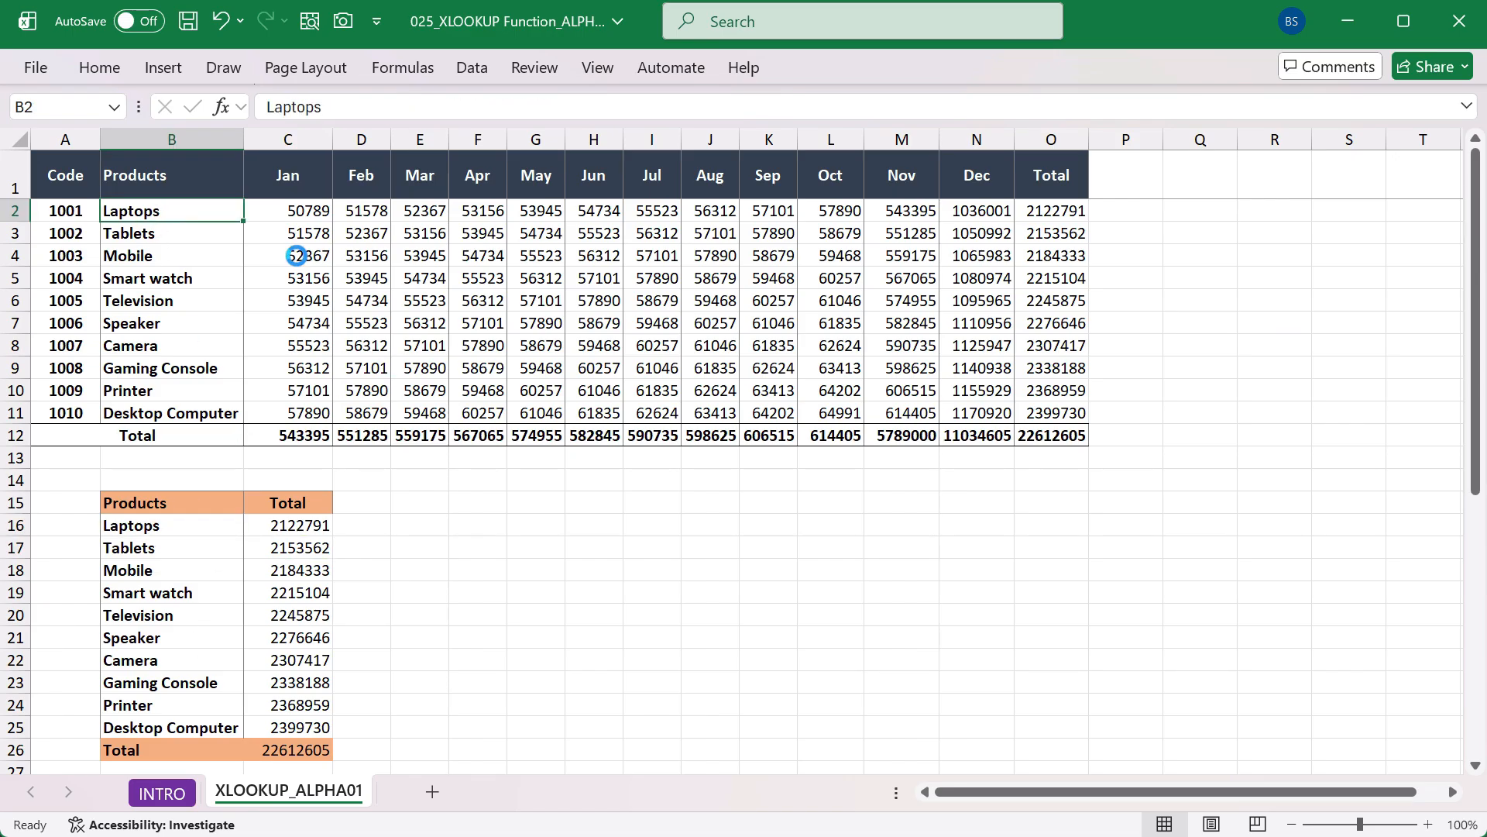
pyautogui.press('Delete')
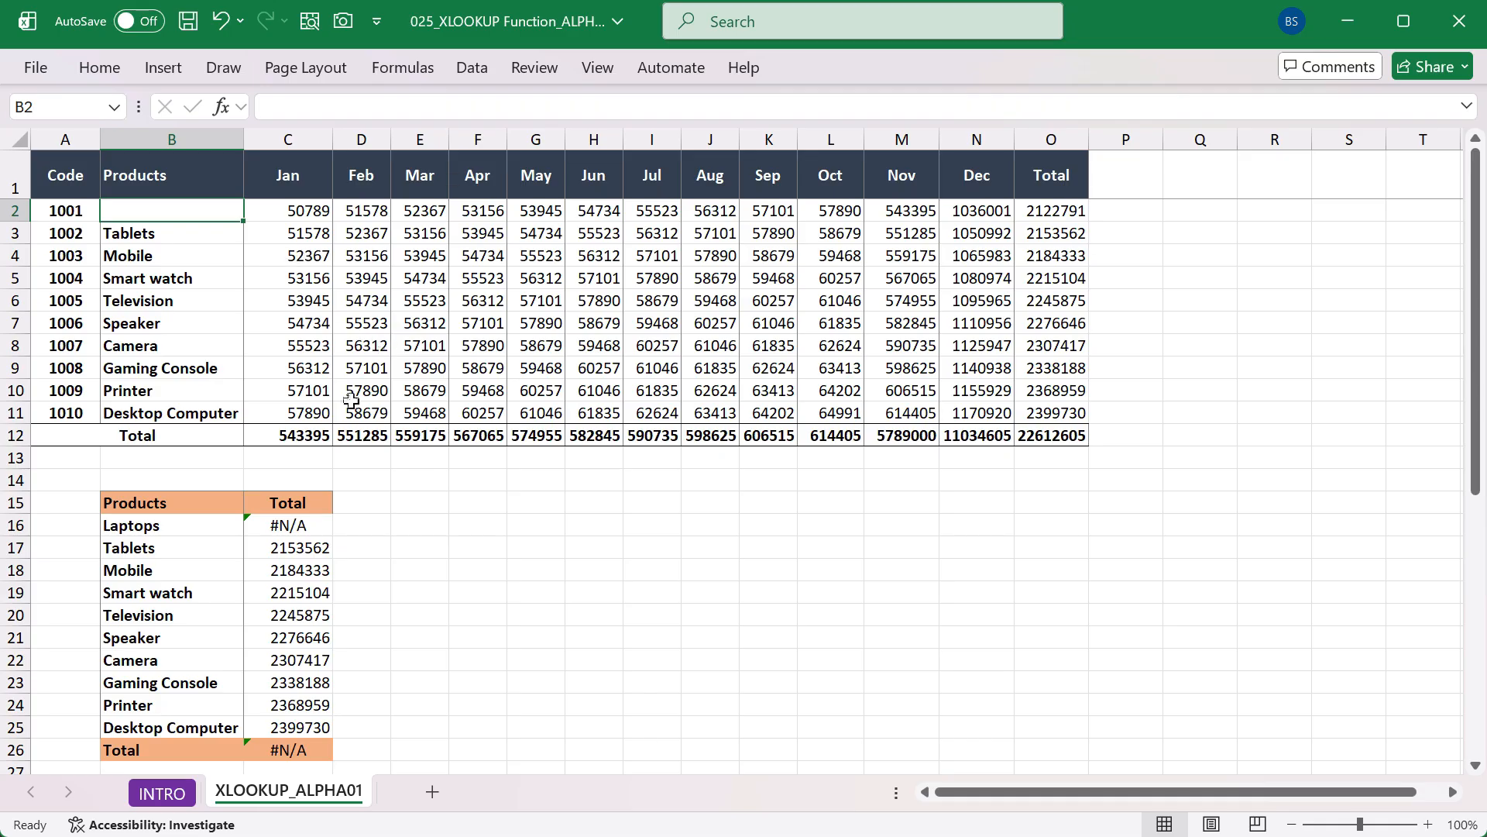
pyautogui.click(272, 525)
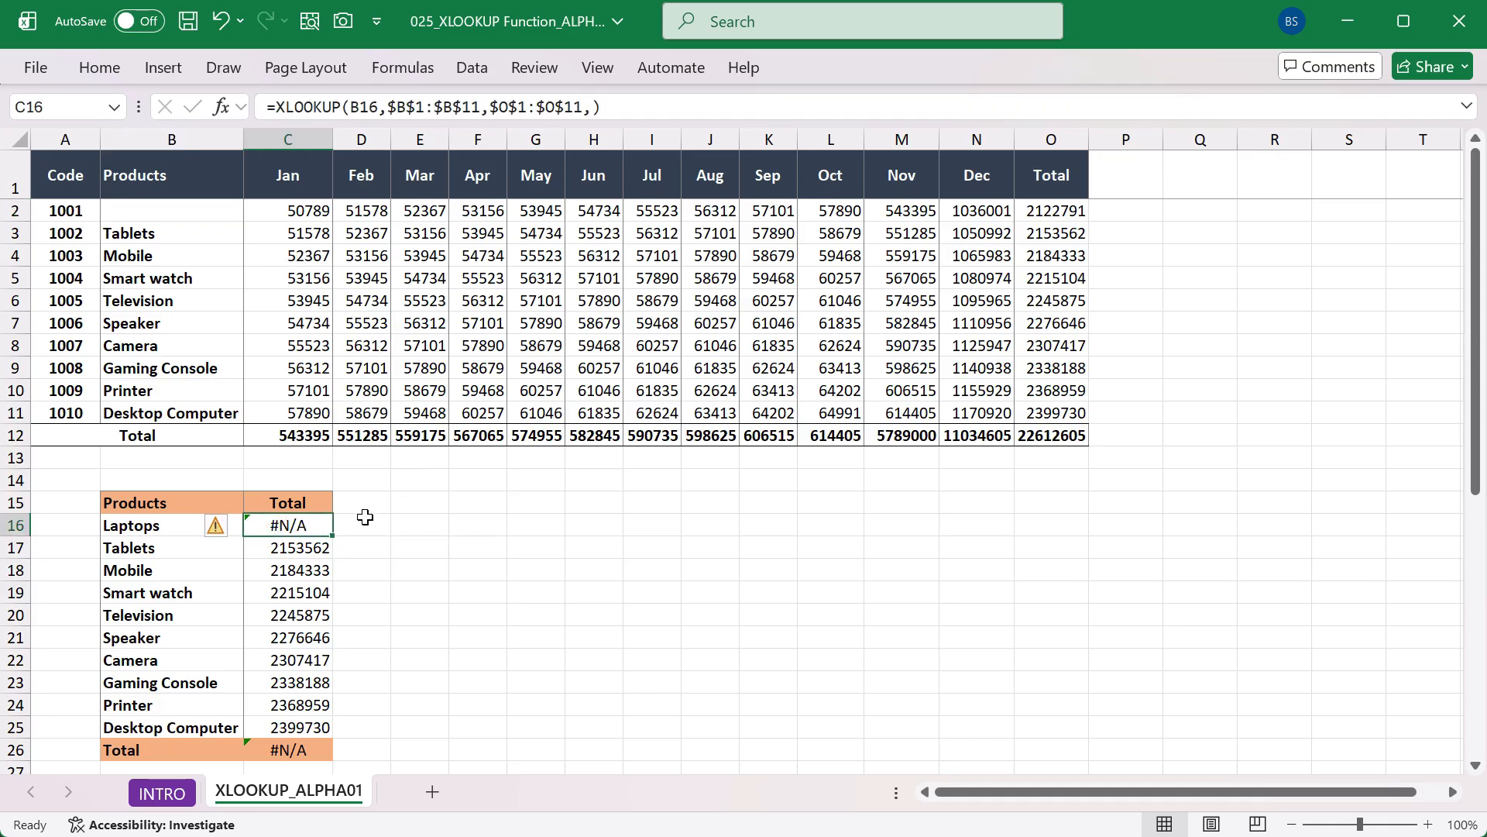
# Examine the Laptops lookup in row 16, the other product totals in C17:C25 and the Total row B26:C26
pyautogui.scroll(-1, 255, 523)
pyautogui.moveTo(185, 695); pyautogui.dragTo(285, 684)
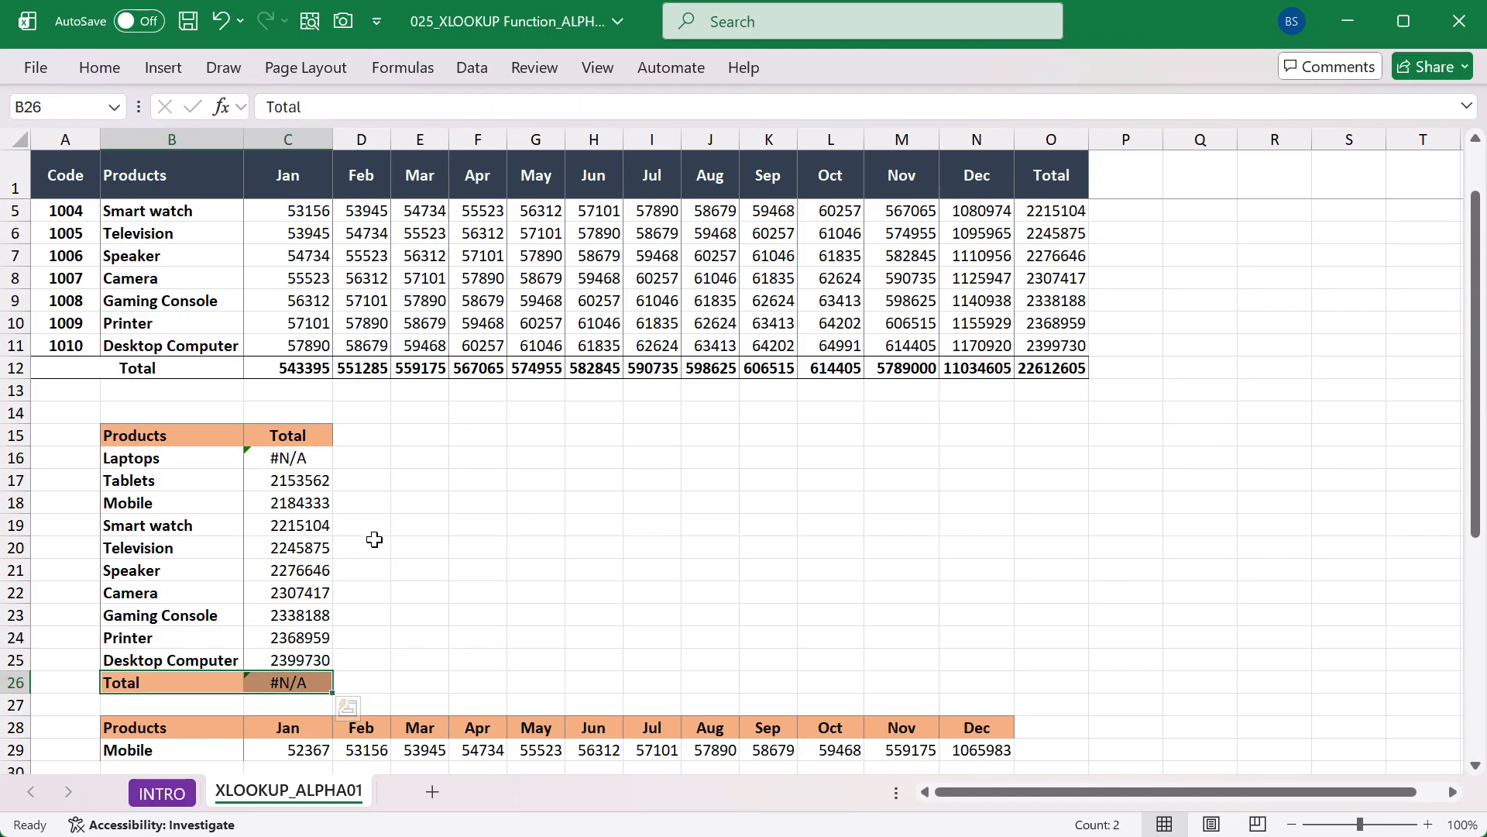
pyautogui.moveTo(293, 480); pyautogui.dragTo(297, 662)
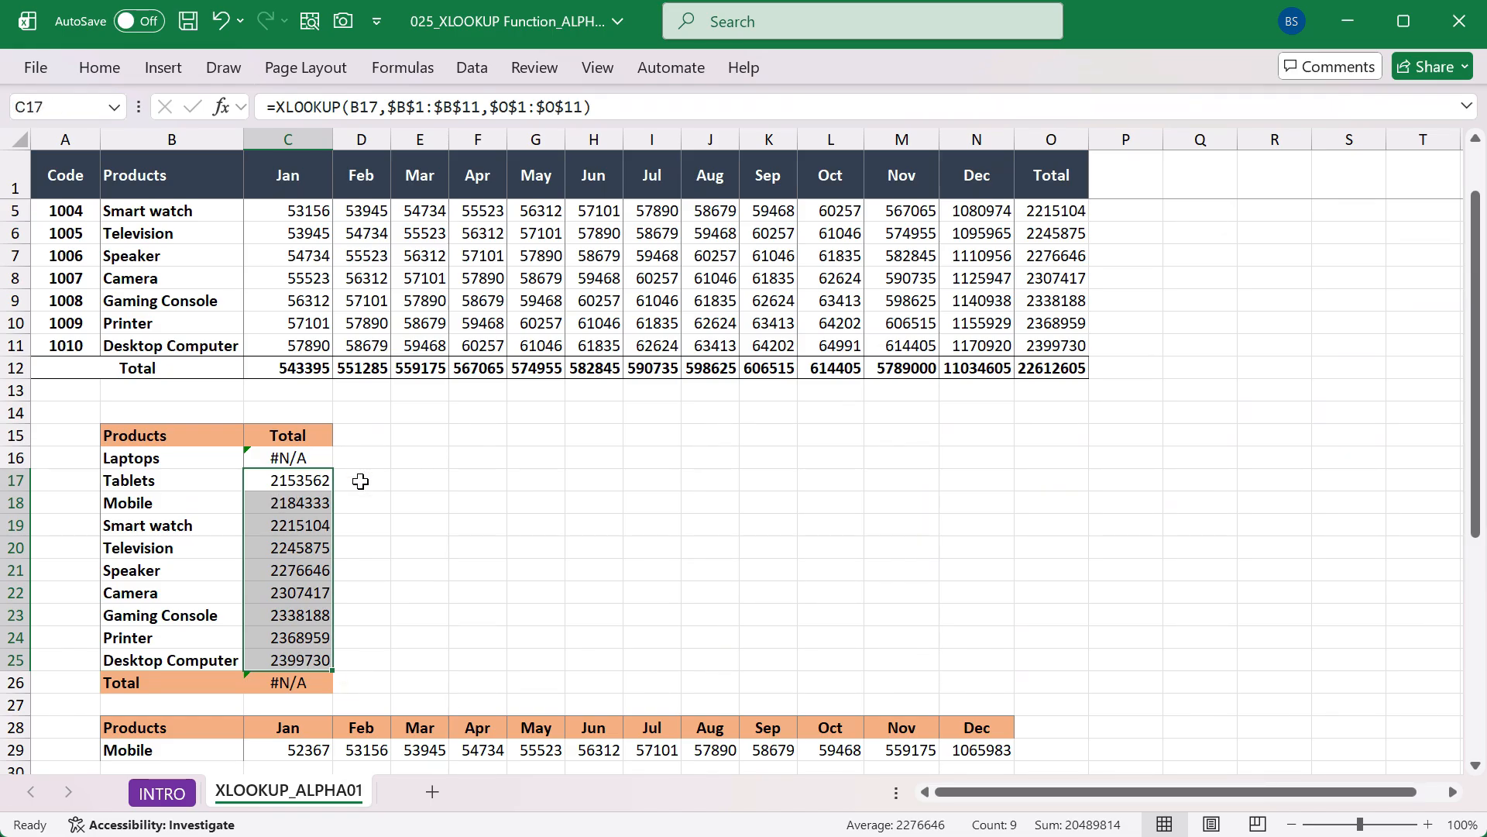
pyautogui.click(171, 459)
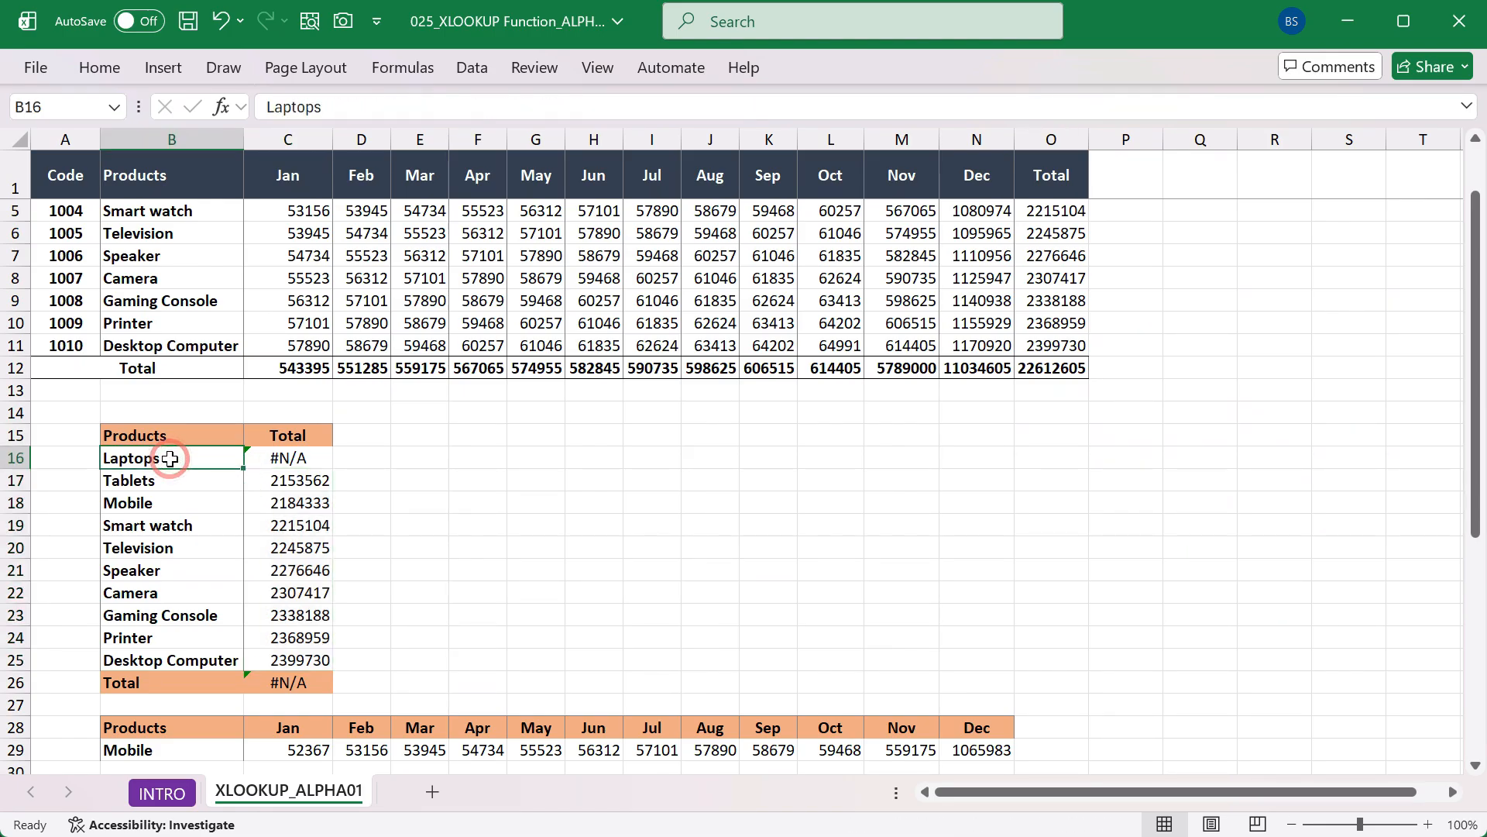
pyautogui.click(289, 458)
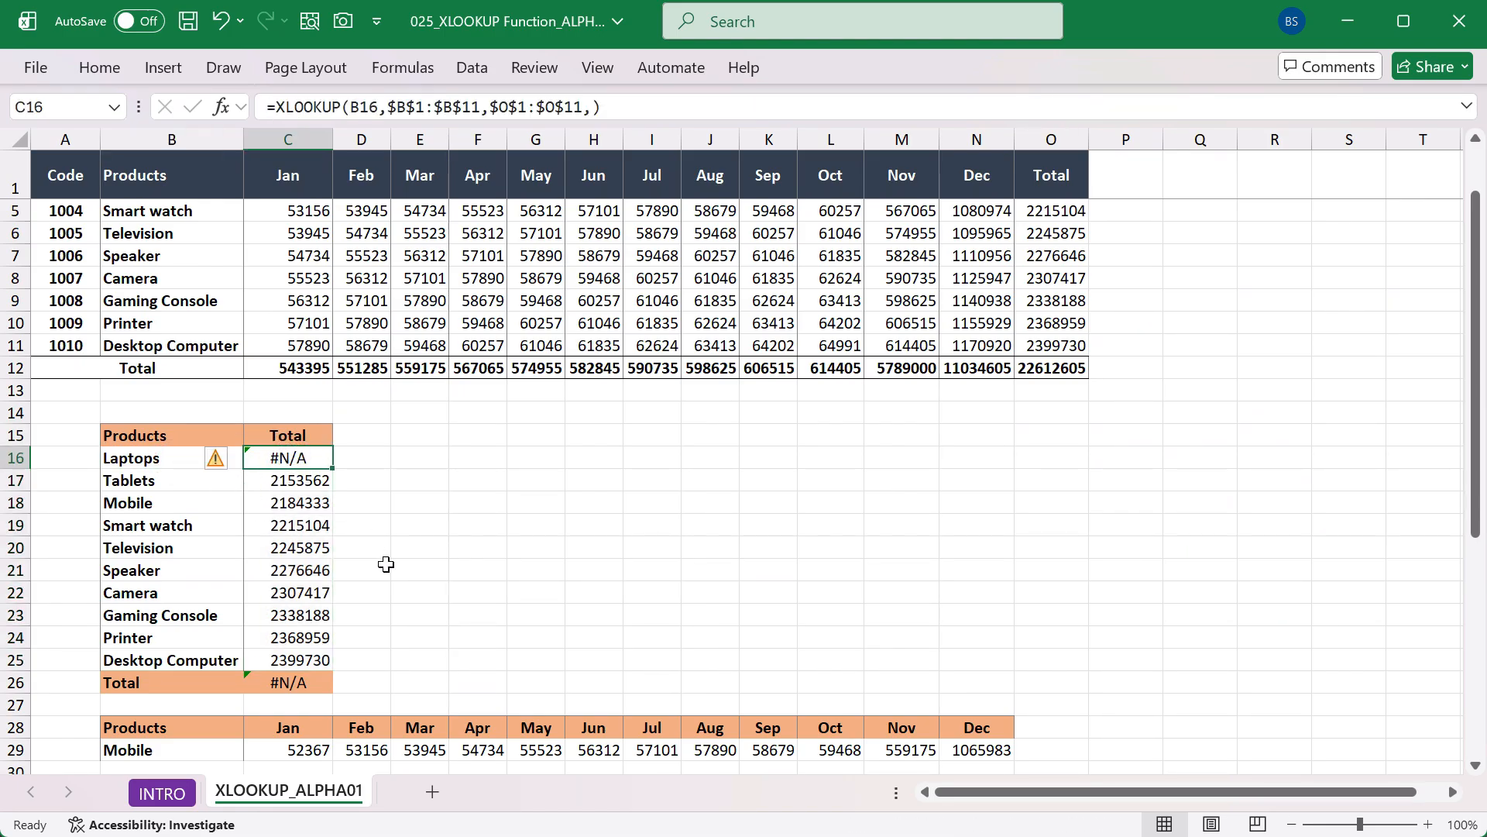
# Set the if_not_found argument of the XLOOKUP in C16 to "Value not Found" and autofit column C to its contents
pyautogui.scroll(1, 388, 564)
pyautogui.click(595, 107)
pyautogui.press('BackSpace')
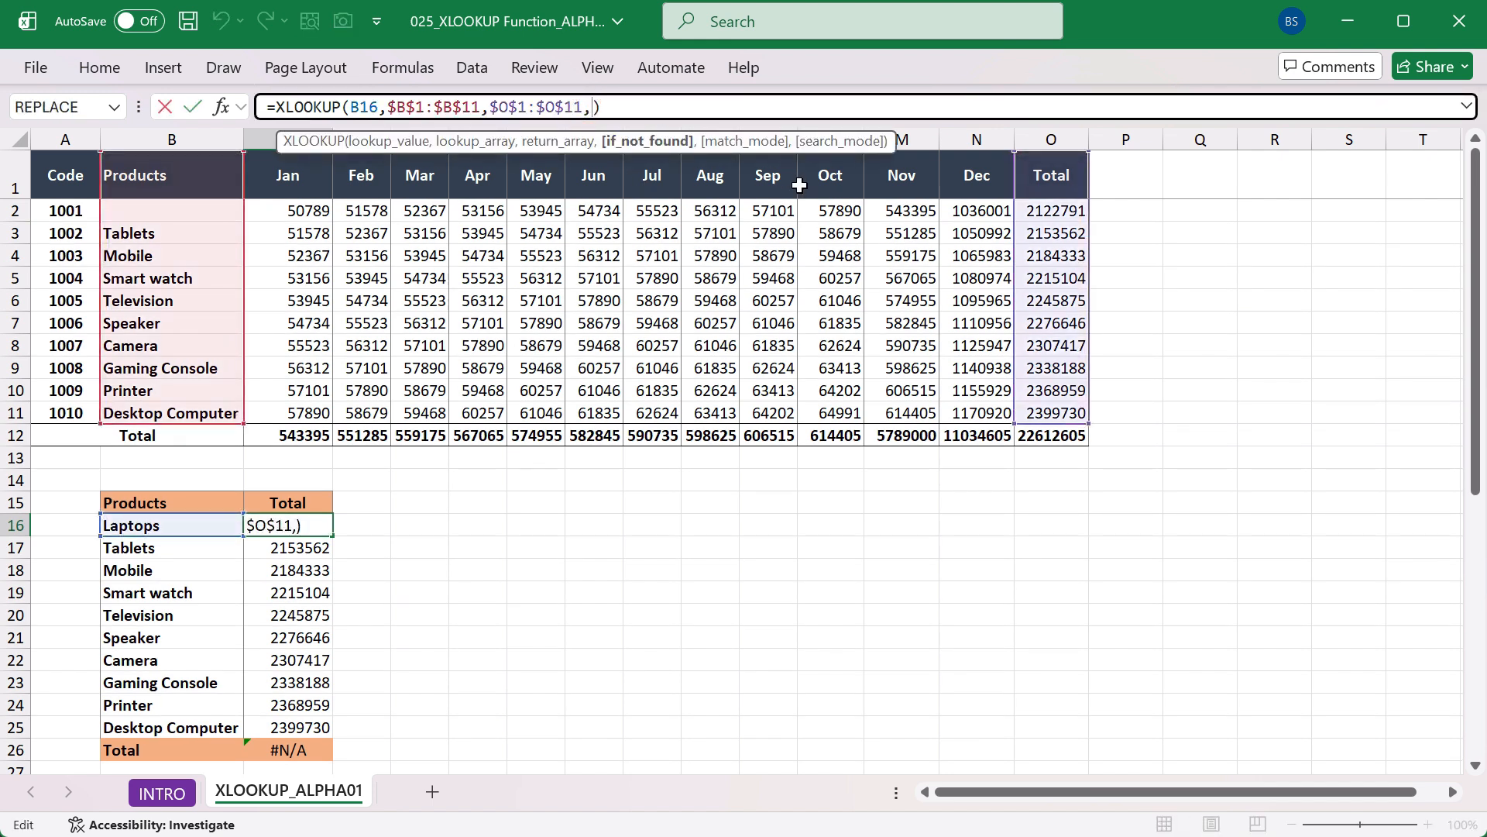
pyautogui.write(',')
pyautogui.write('"v')
pyautogui.press('BackSpace')
pyautogui.write('Value ')
pyautogui.write('not Found')
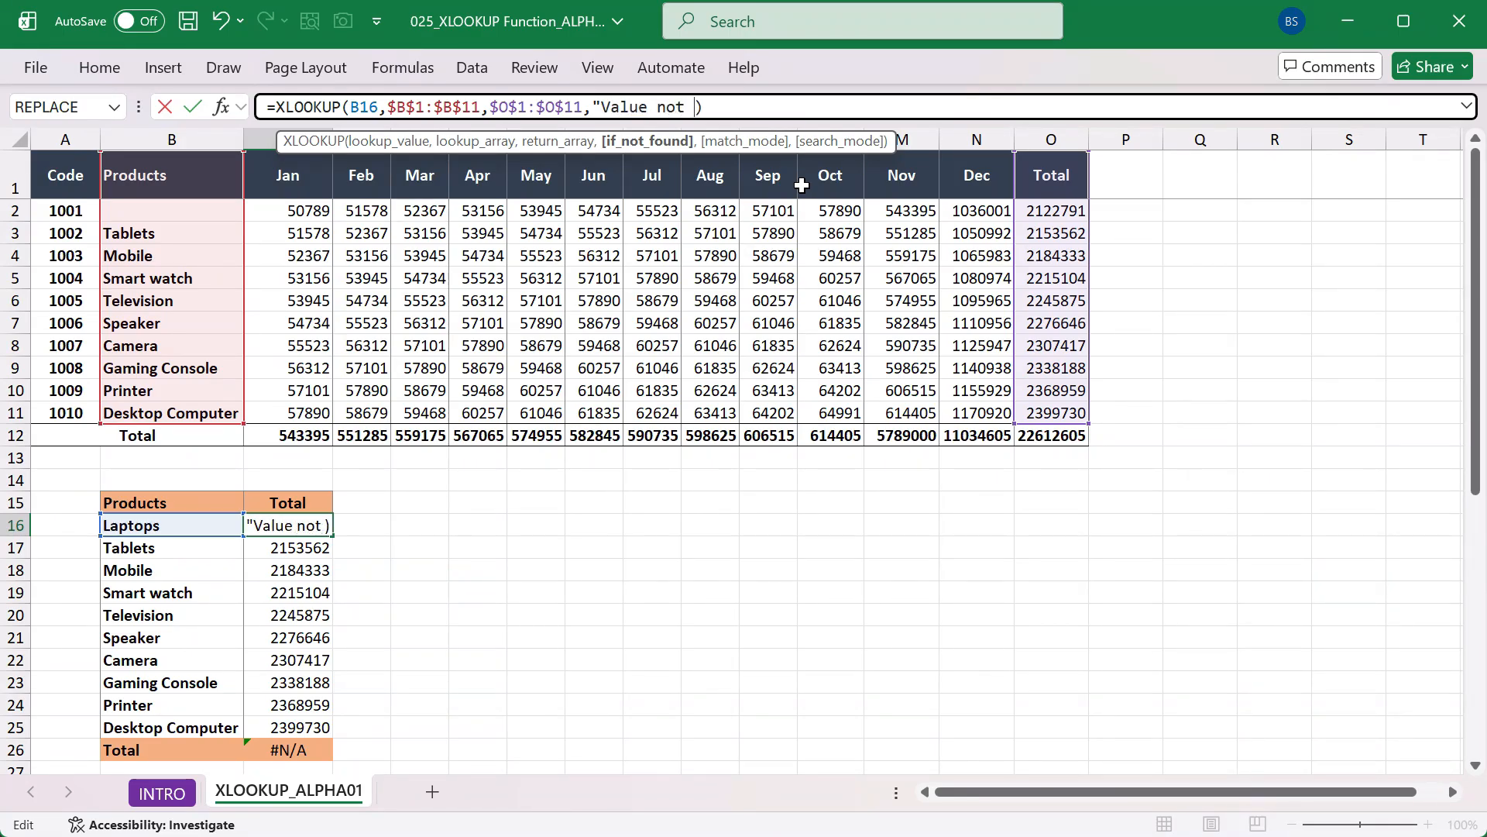
pyautogui.write('"')
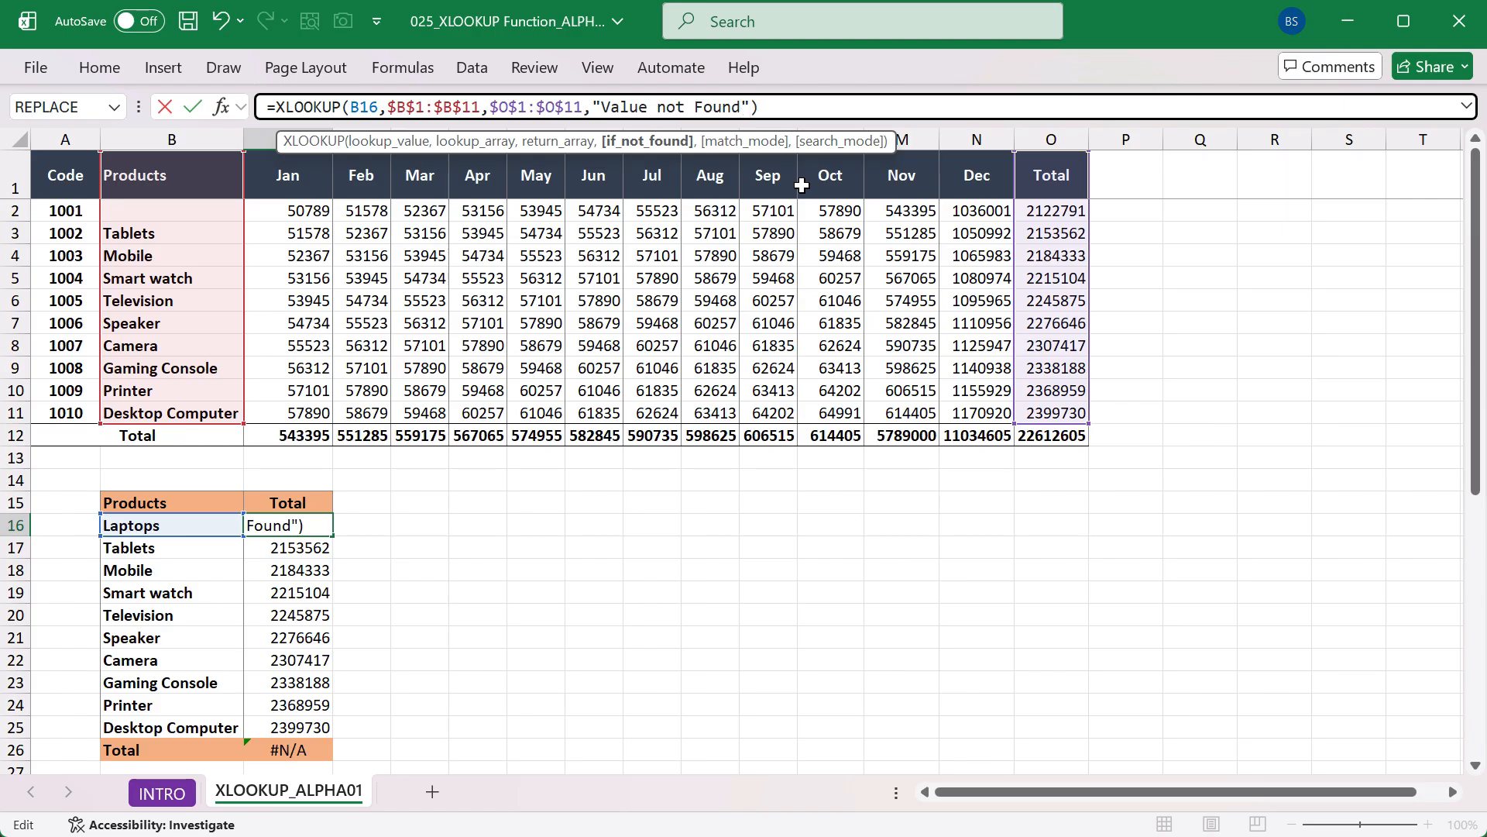
pyautogui.write(')')
pyautogui.press('Return')
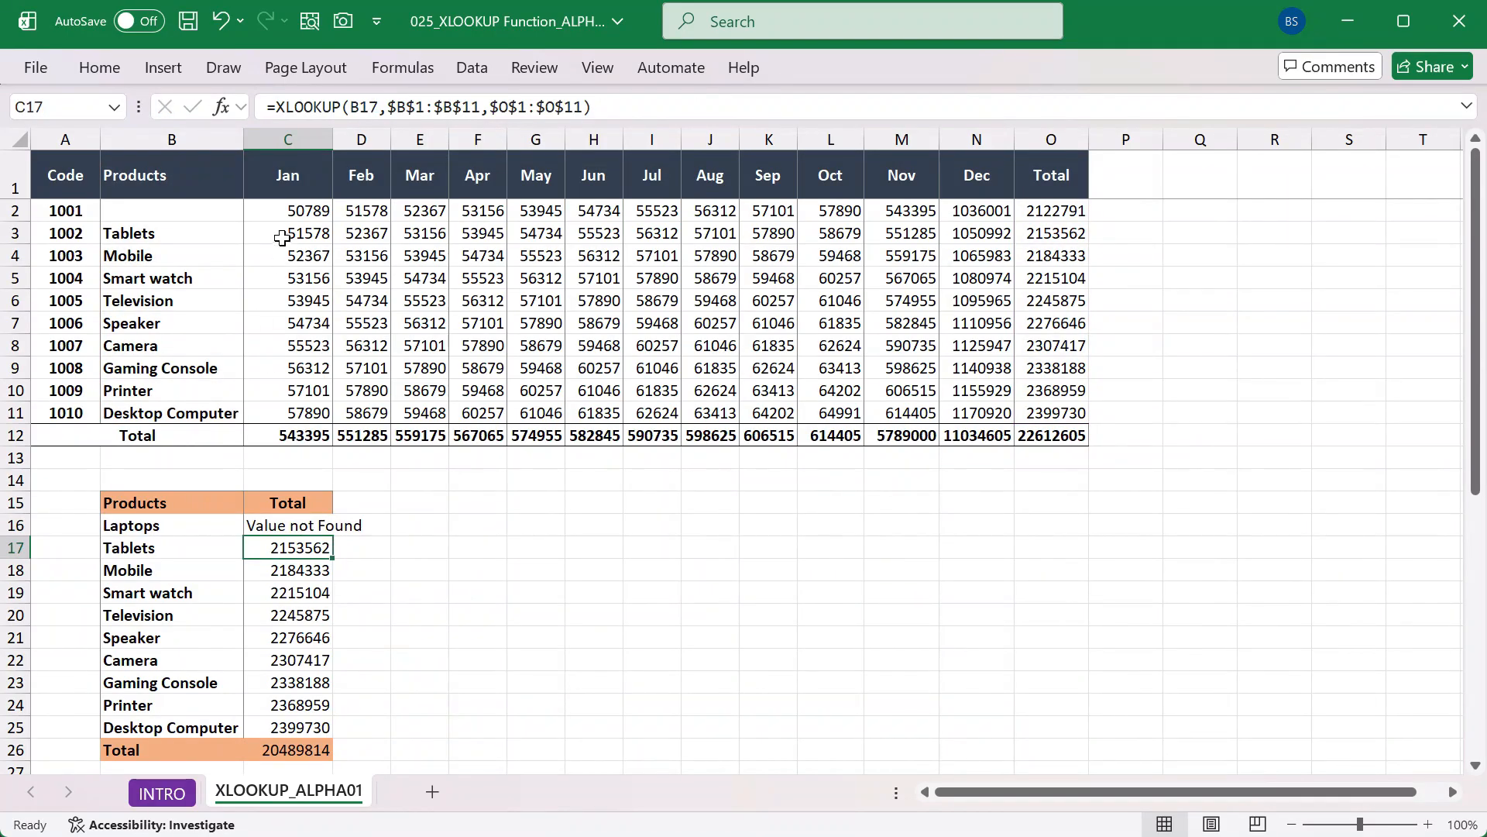
pyautogui.doubleClick(333, 143)
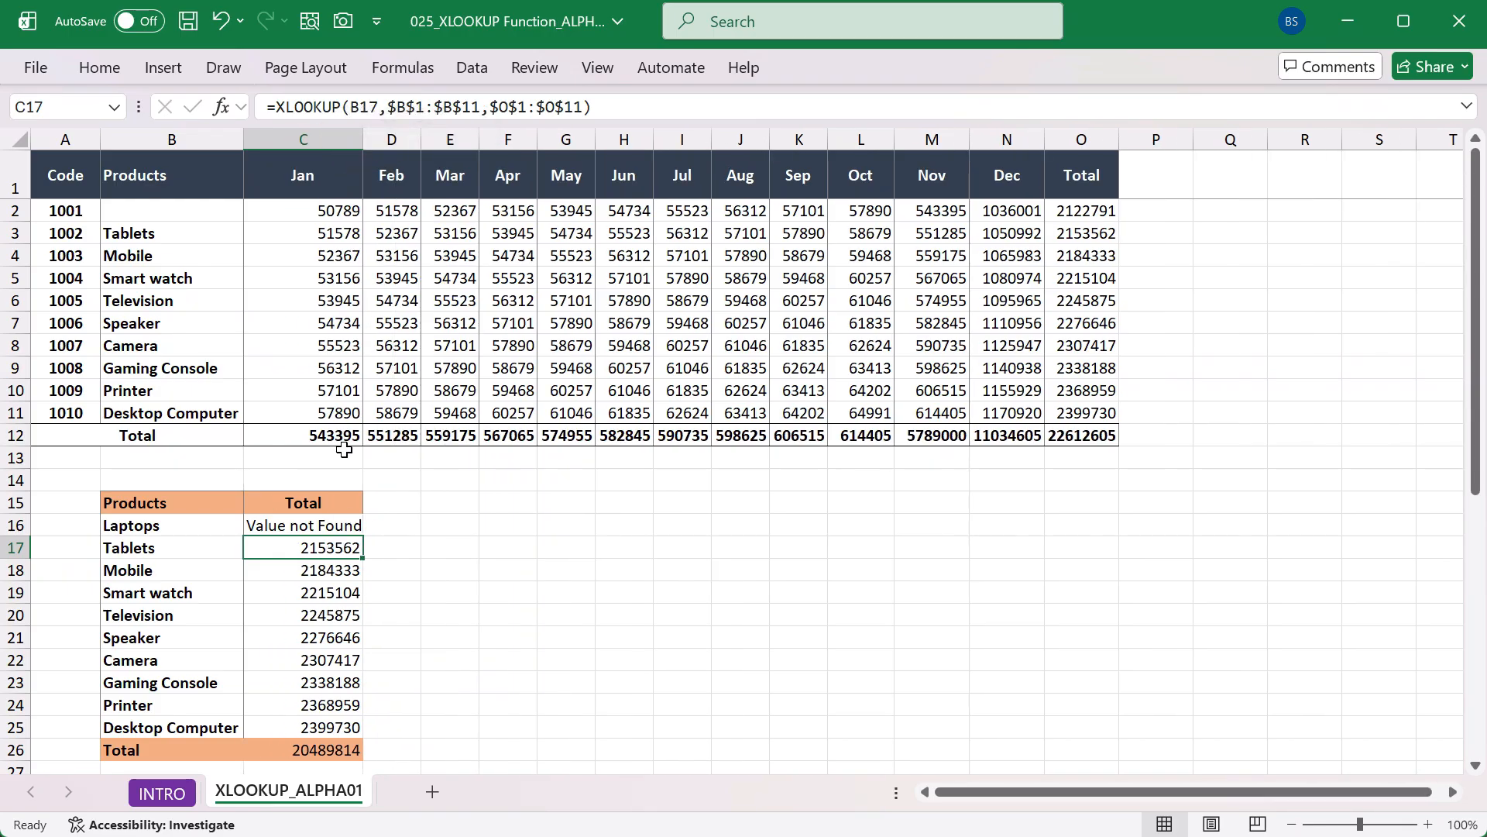
# Review the Laptops result in row 16 against the remaining product totals in C17:C25 and the grand total in C26
pyautogui.moveTo(153, 525); pyautogui.dragTo(287, 515)
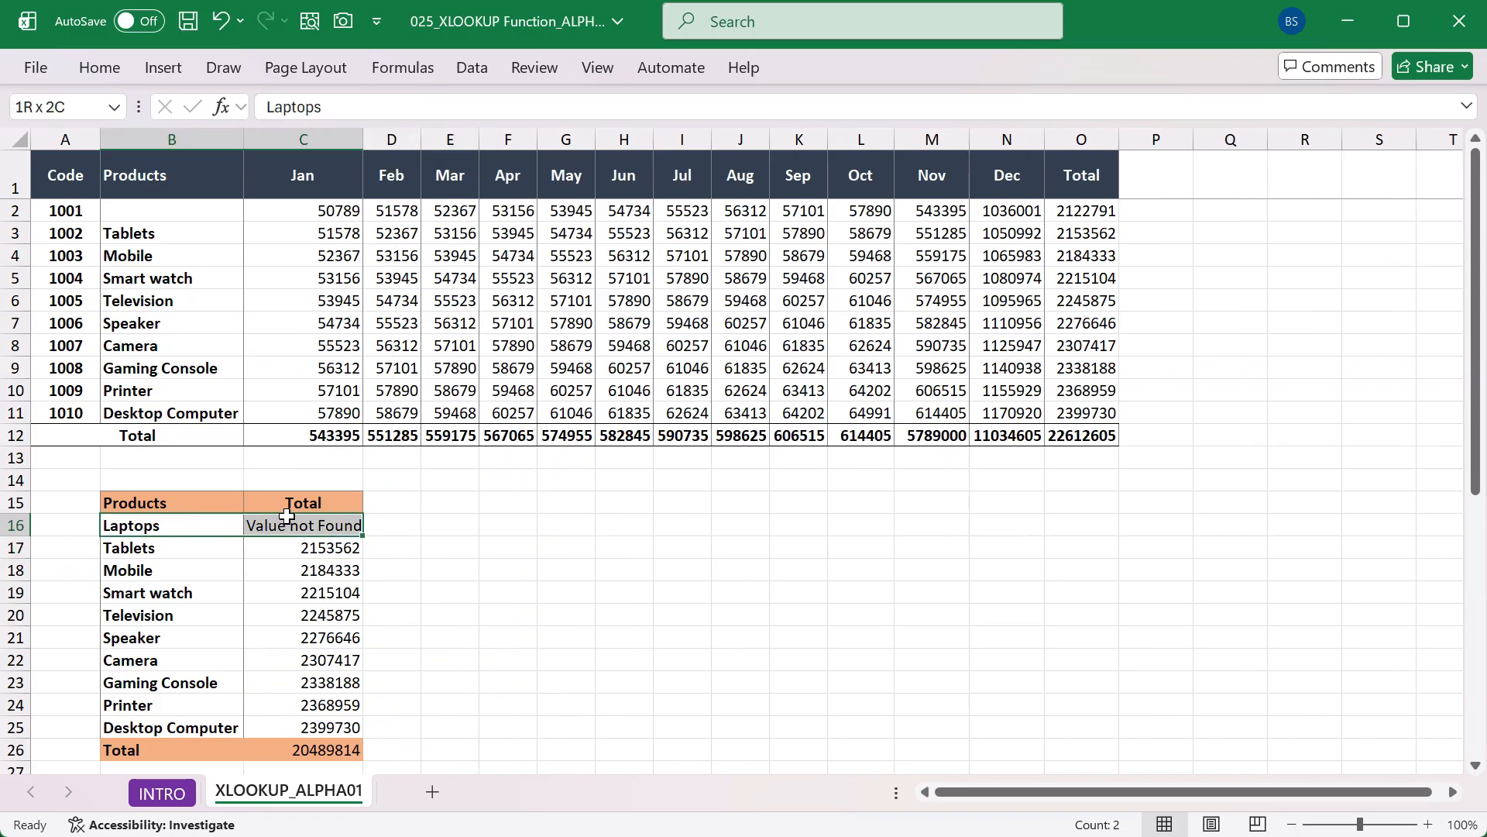
pyautogui.moveTo(147, 751); pyautogui.dragTo(255, 740)
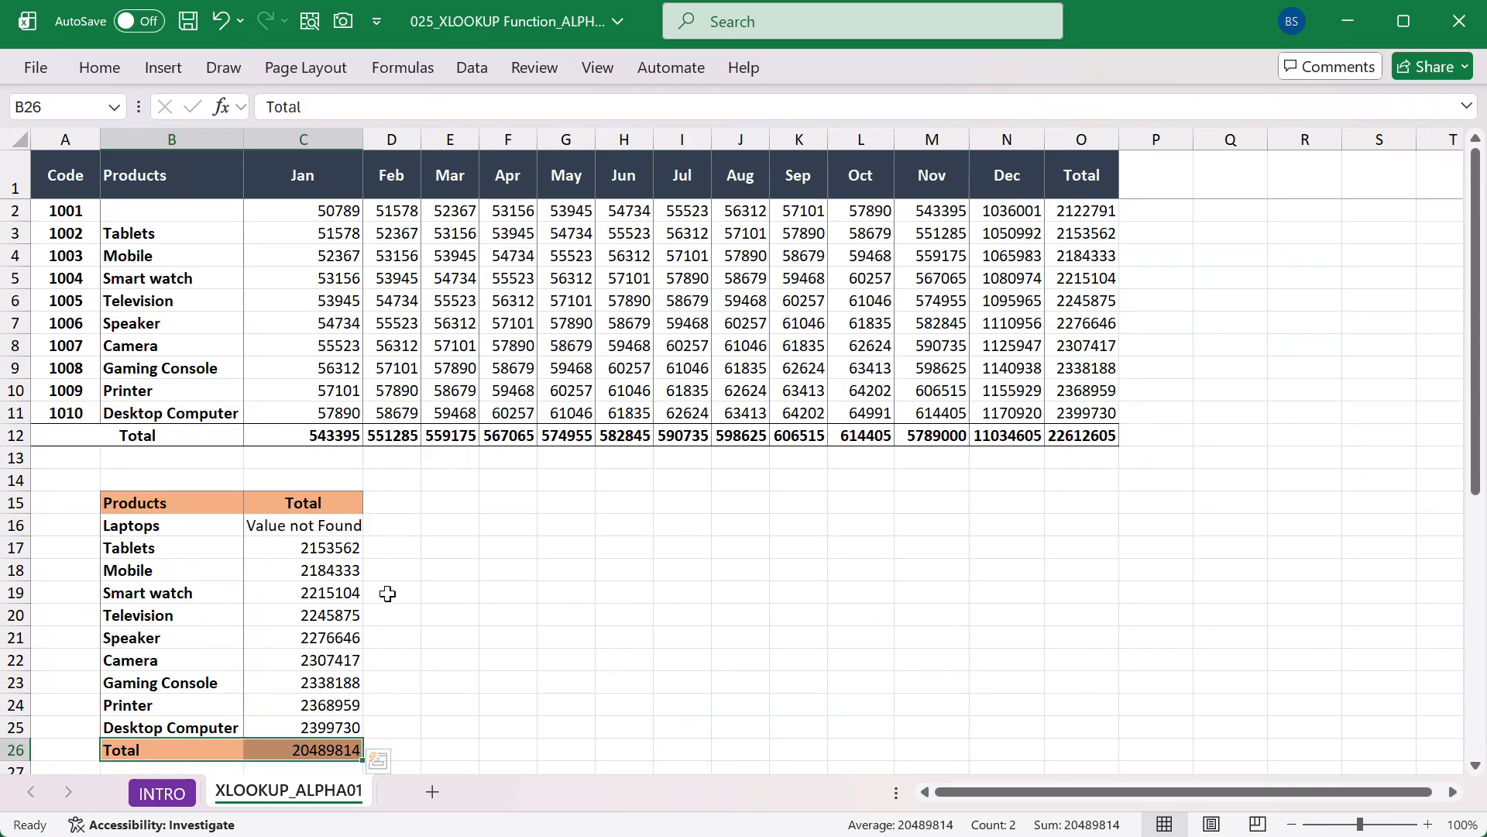
pyautogui.moveTo(325, 550); pyautogui.dragTo(309, 729)
pyautogui.click(304, 761)
# Make the Total row B26:C26 of the product totals table bold
pyautogui.moveTo(206, 753); pyautogui.dragTo(301, 751)
pyautogui.hotkey('ctrl', 'b')
pyautogui.hotkey('ctrl', 'b')
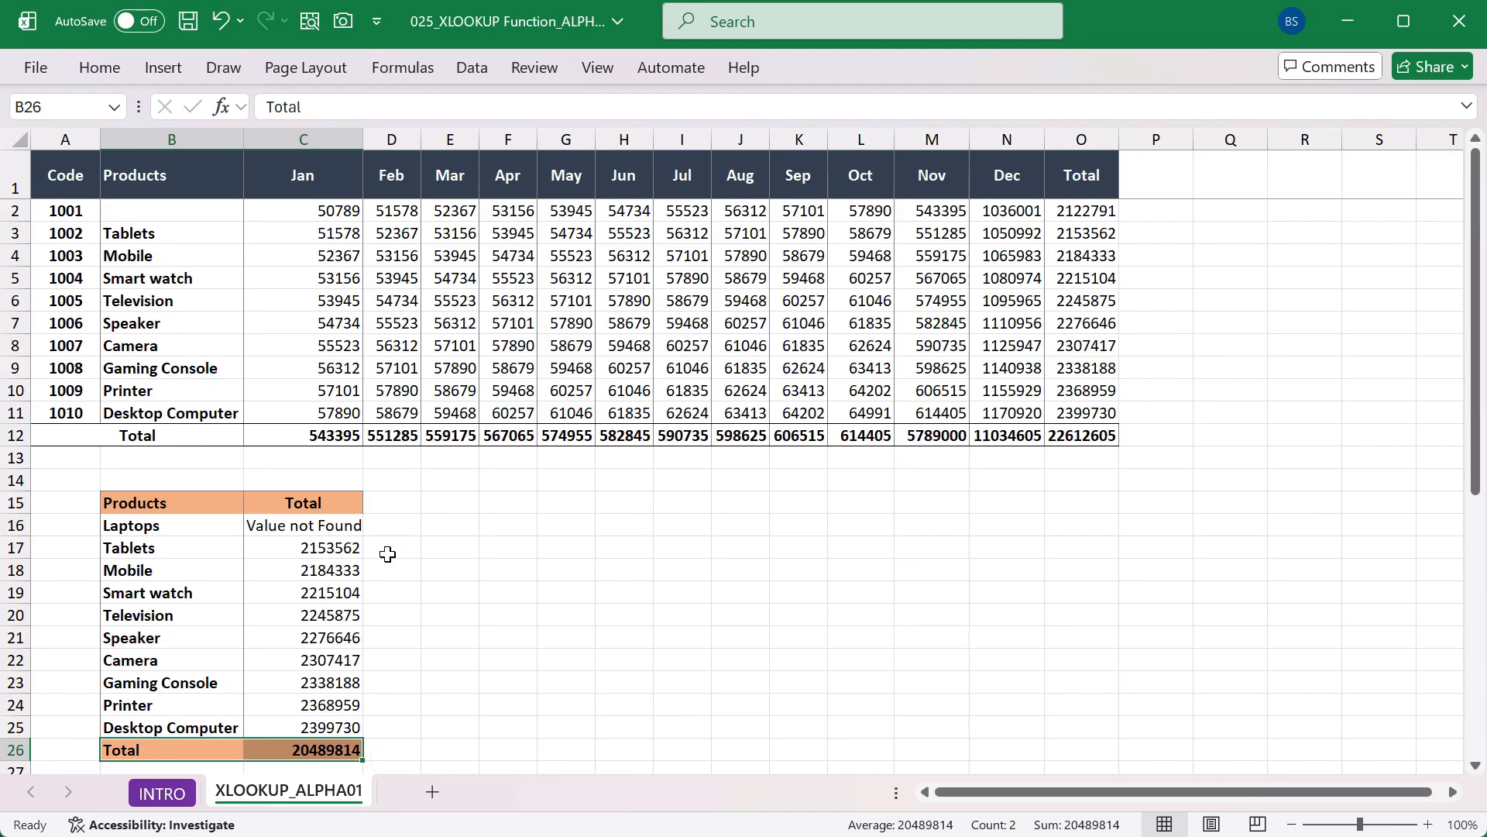
# Start a match_mode argument after "Value not Found" in the C16 formula and move the syntax tooltip down over the source data
pyautogui.click(309, 535)
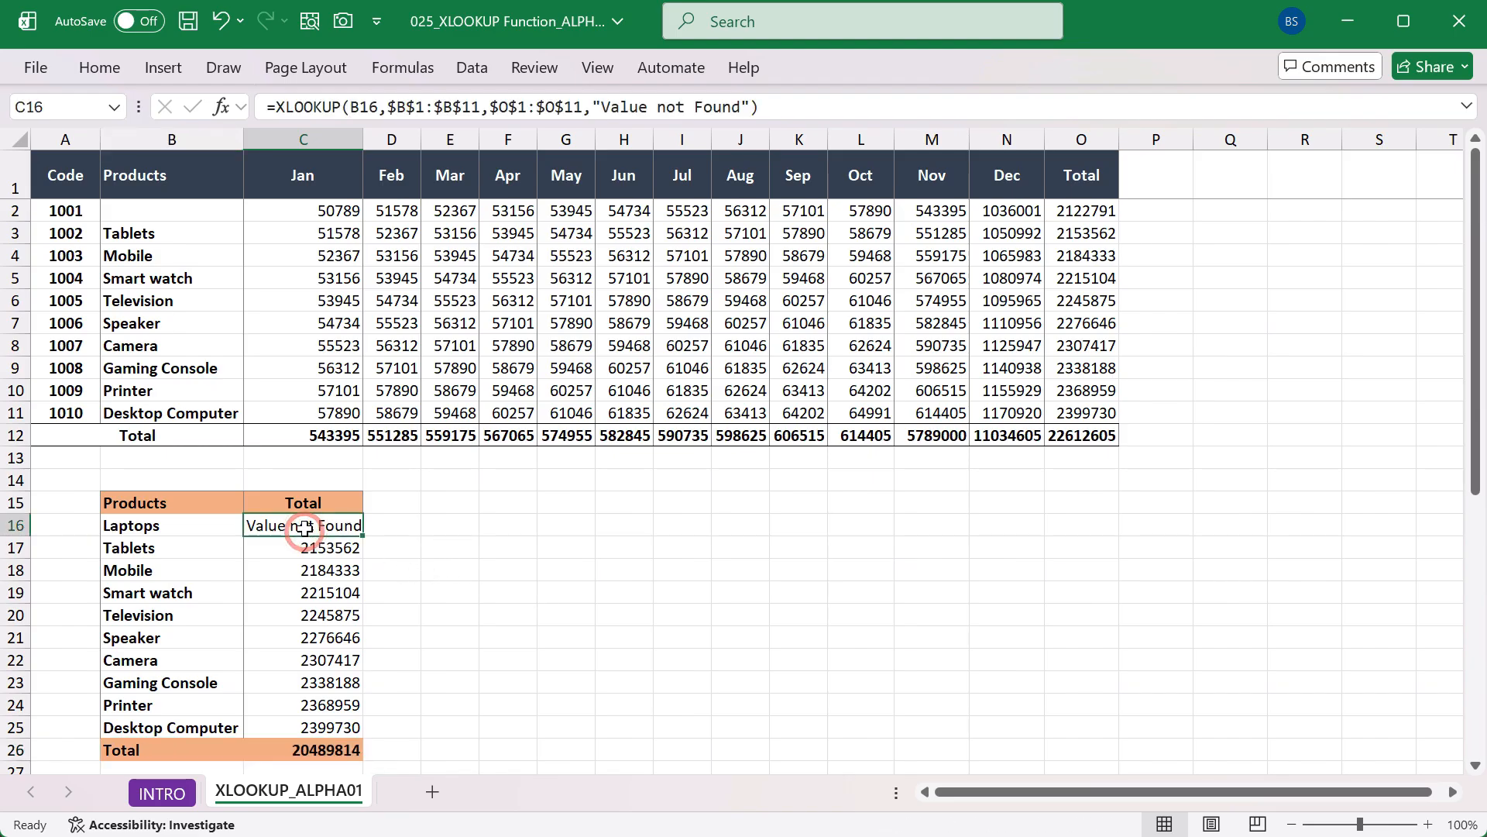
pyautogui.click(751, 107)
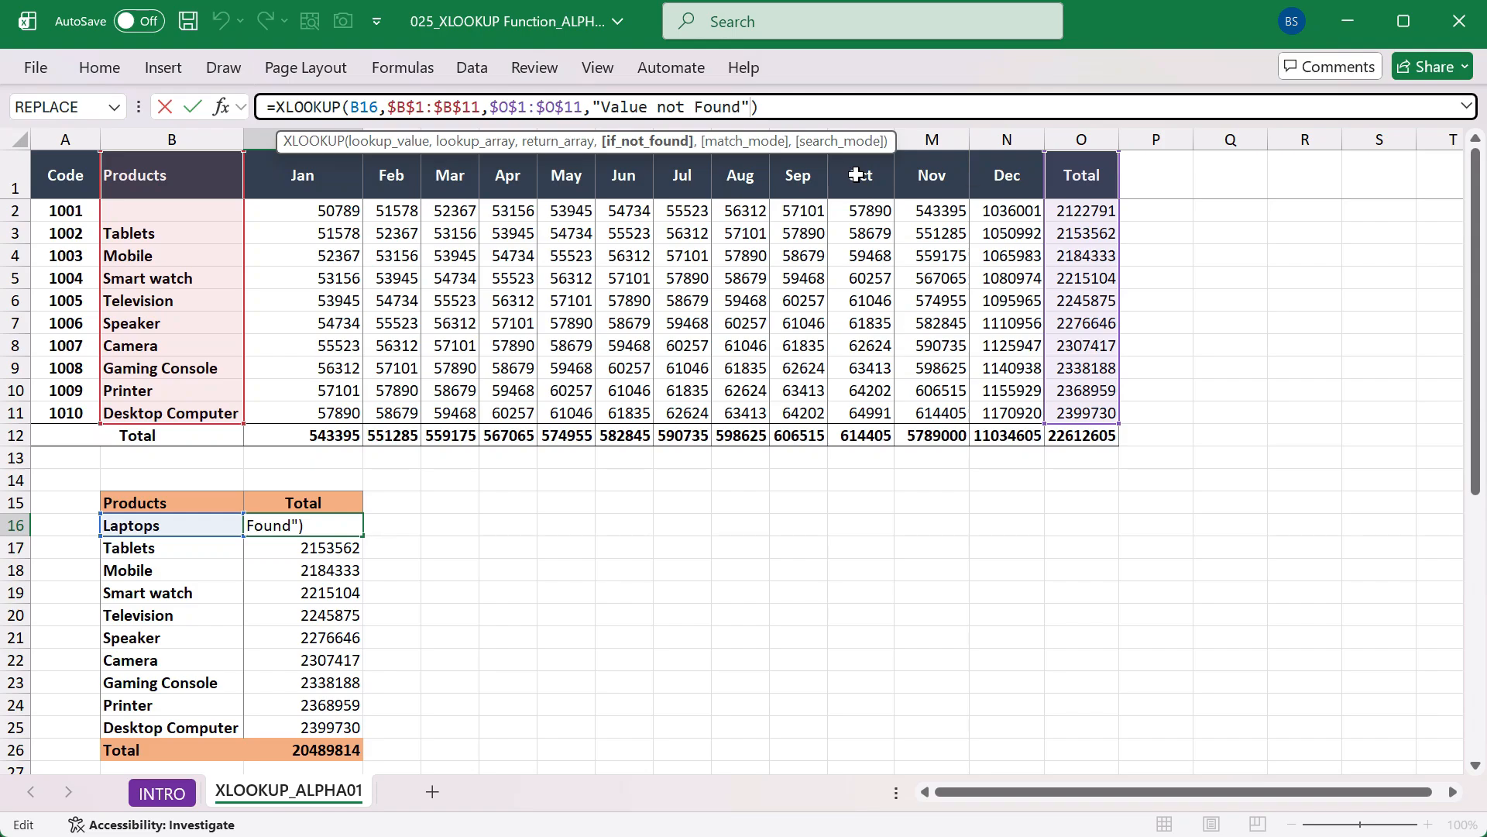
pyautogui.write(',')
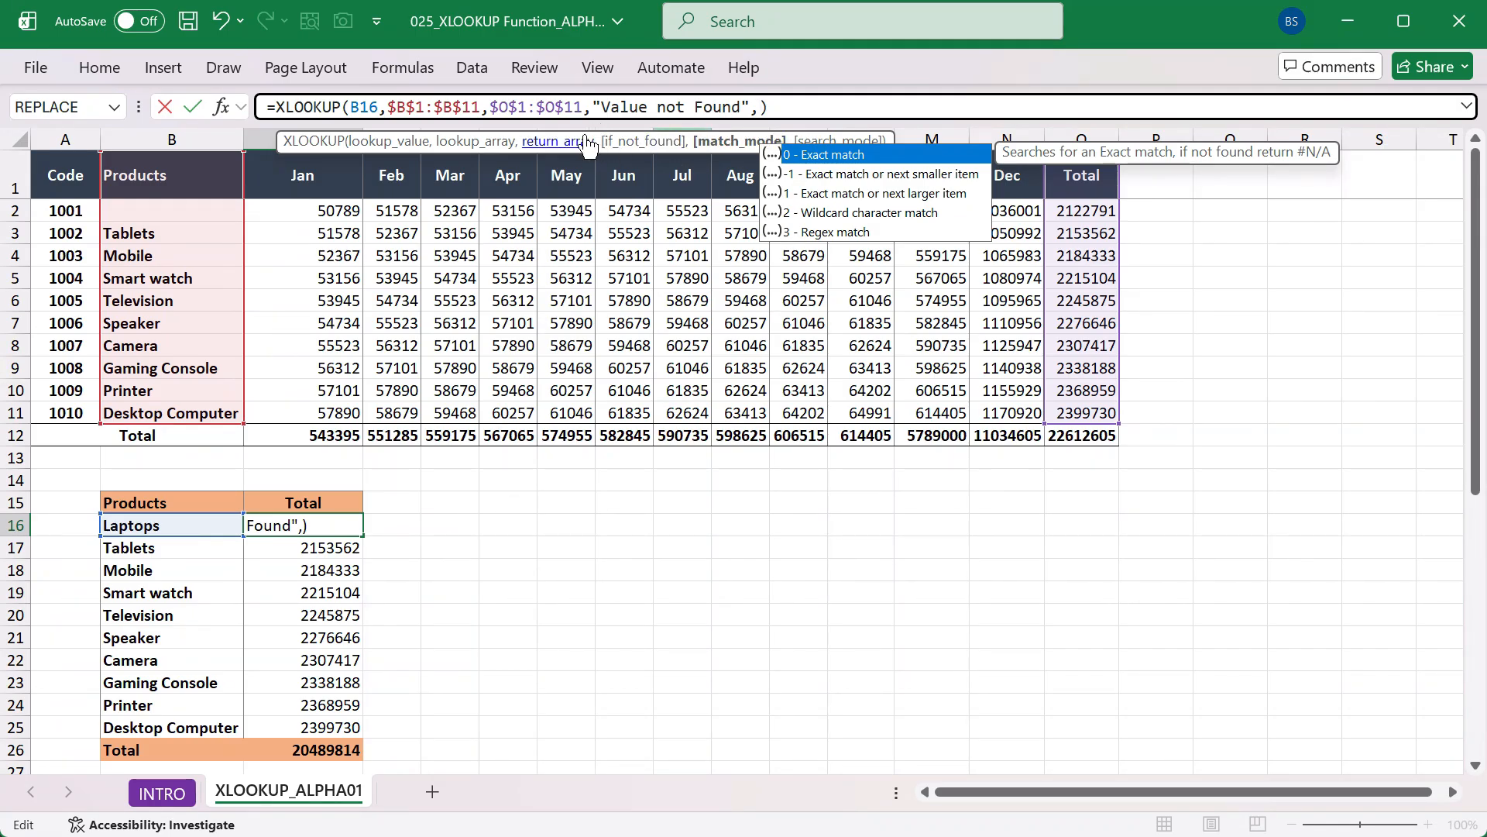
pyautogui.moveTo(599, 141); pyautogui.dragTo(628, 354)
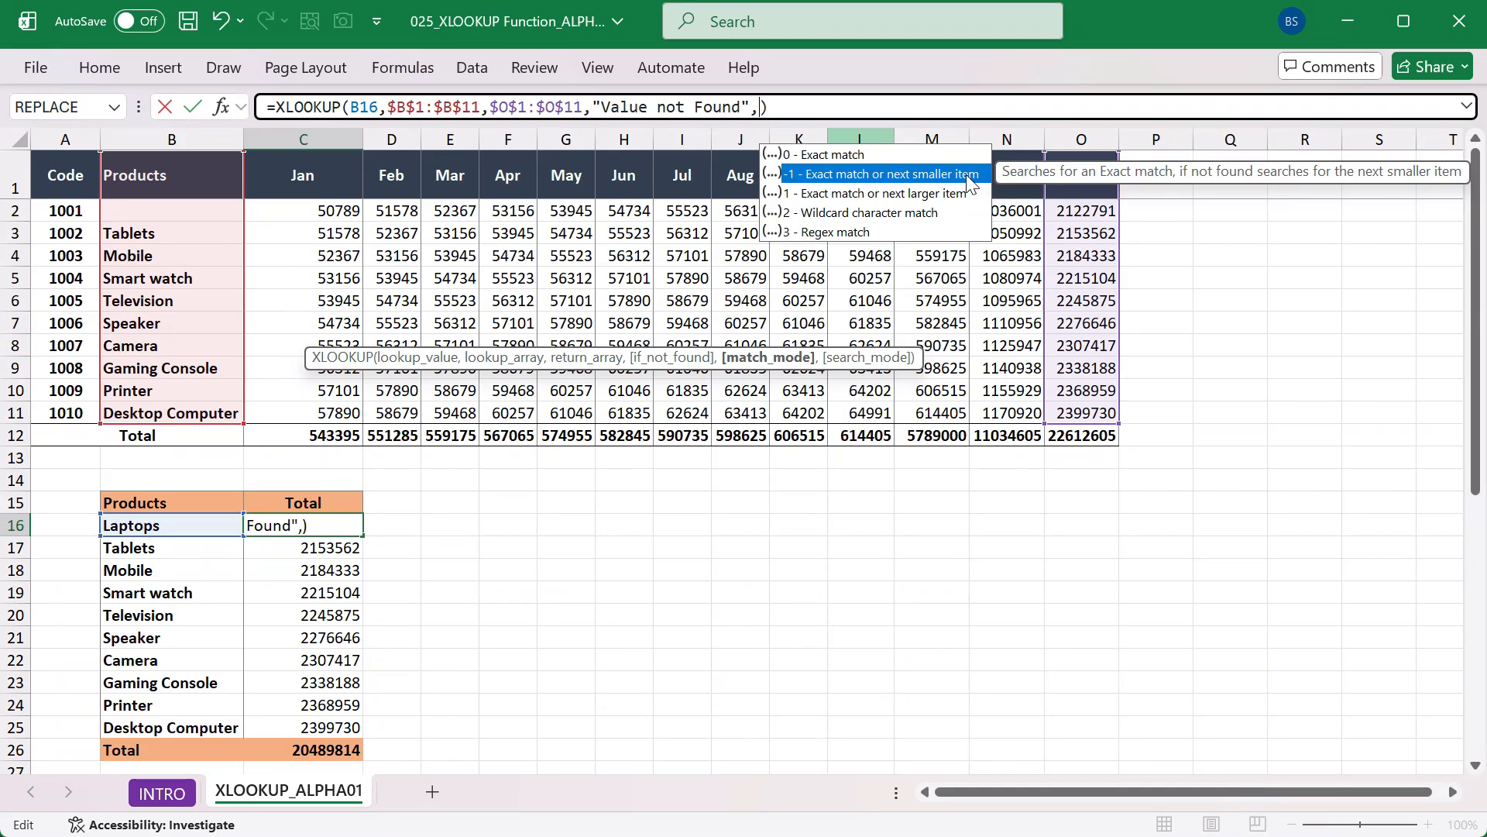
# Set the match_mode of the C16 XLOOKUP to 2 - Wildcard character match and commit the formula
pyautogui.press('Down')
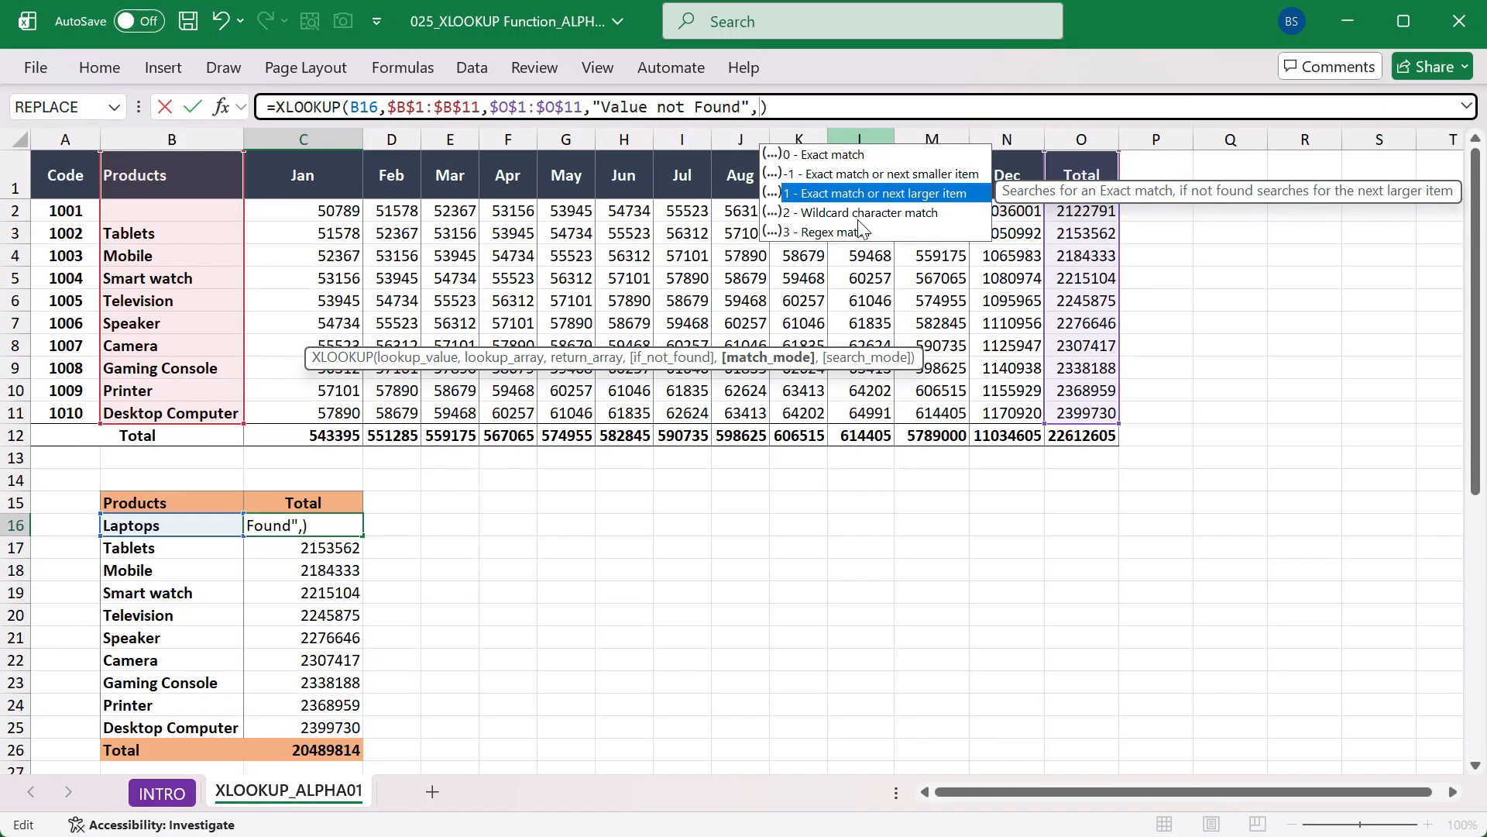
pyautogui.press('Down')
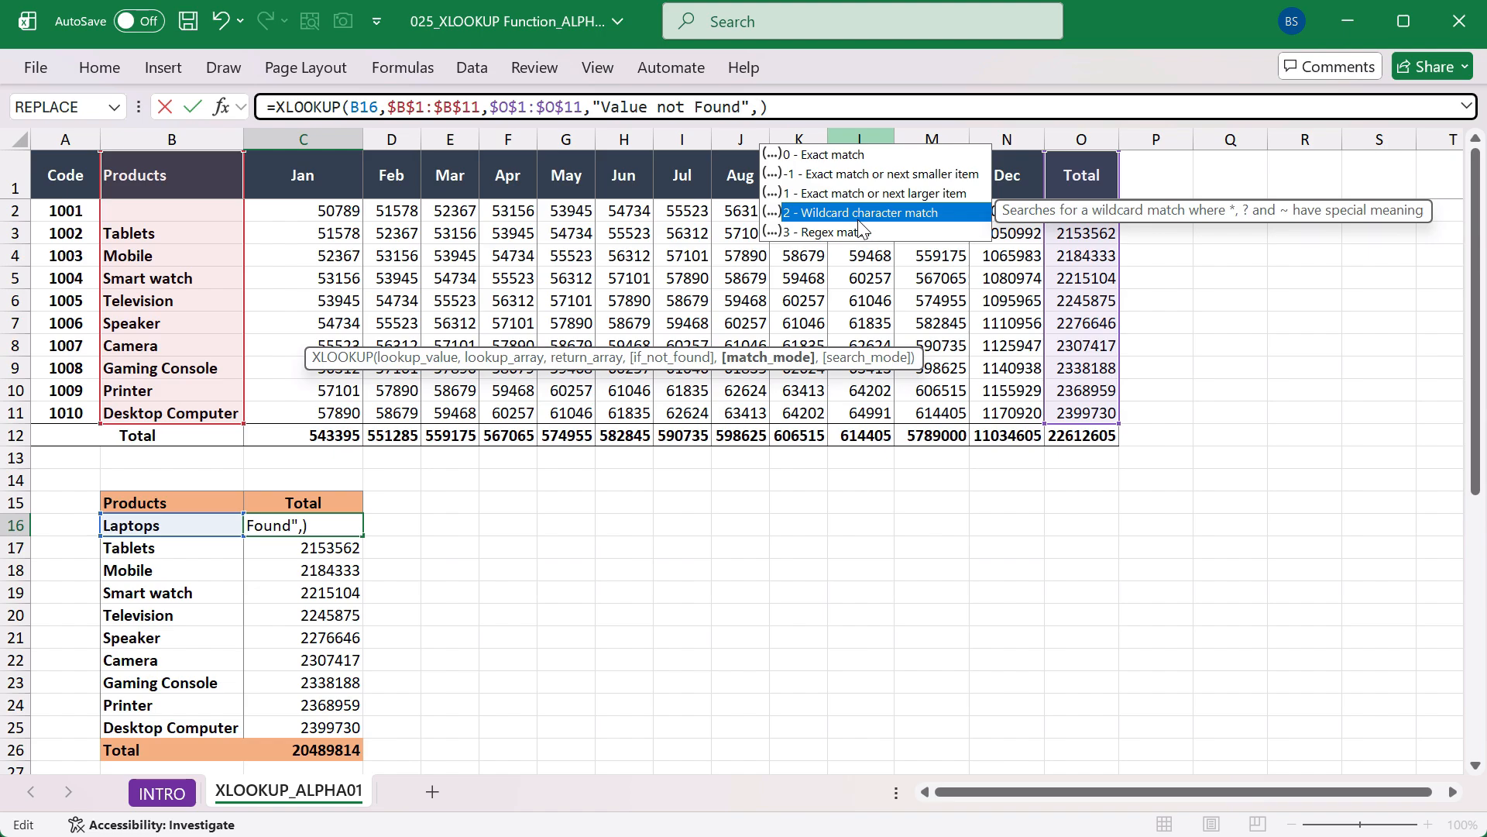
pyautogui.press('Tab')
pyautogui.press('BackSpace')
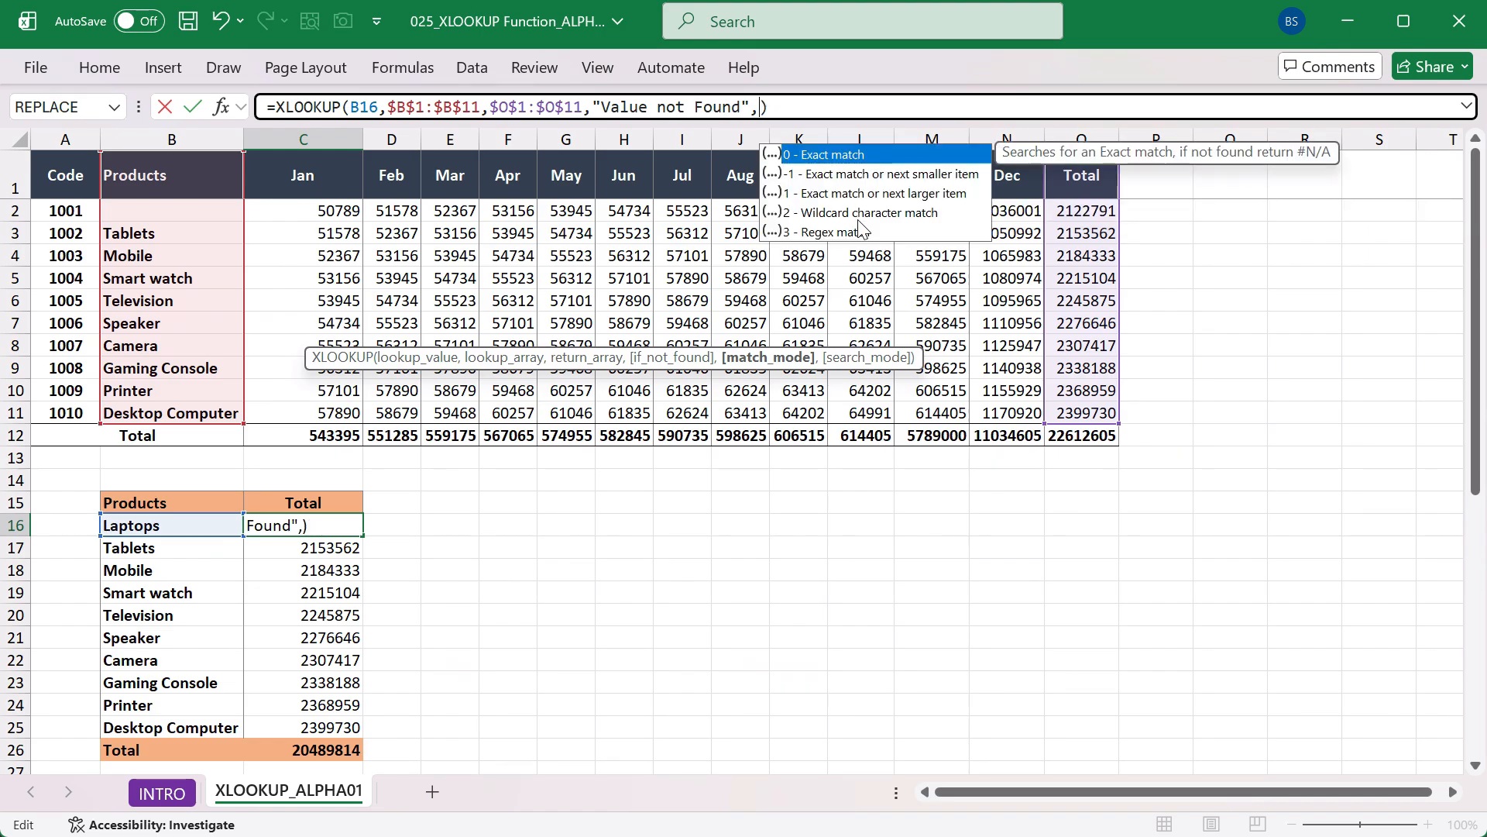
pyautogui.press('Down')
pyautogui.press('Down')
pyautogui.press('Down')
pyautogui.press('Tab')
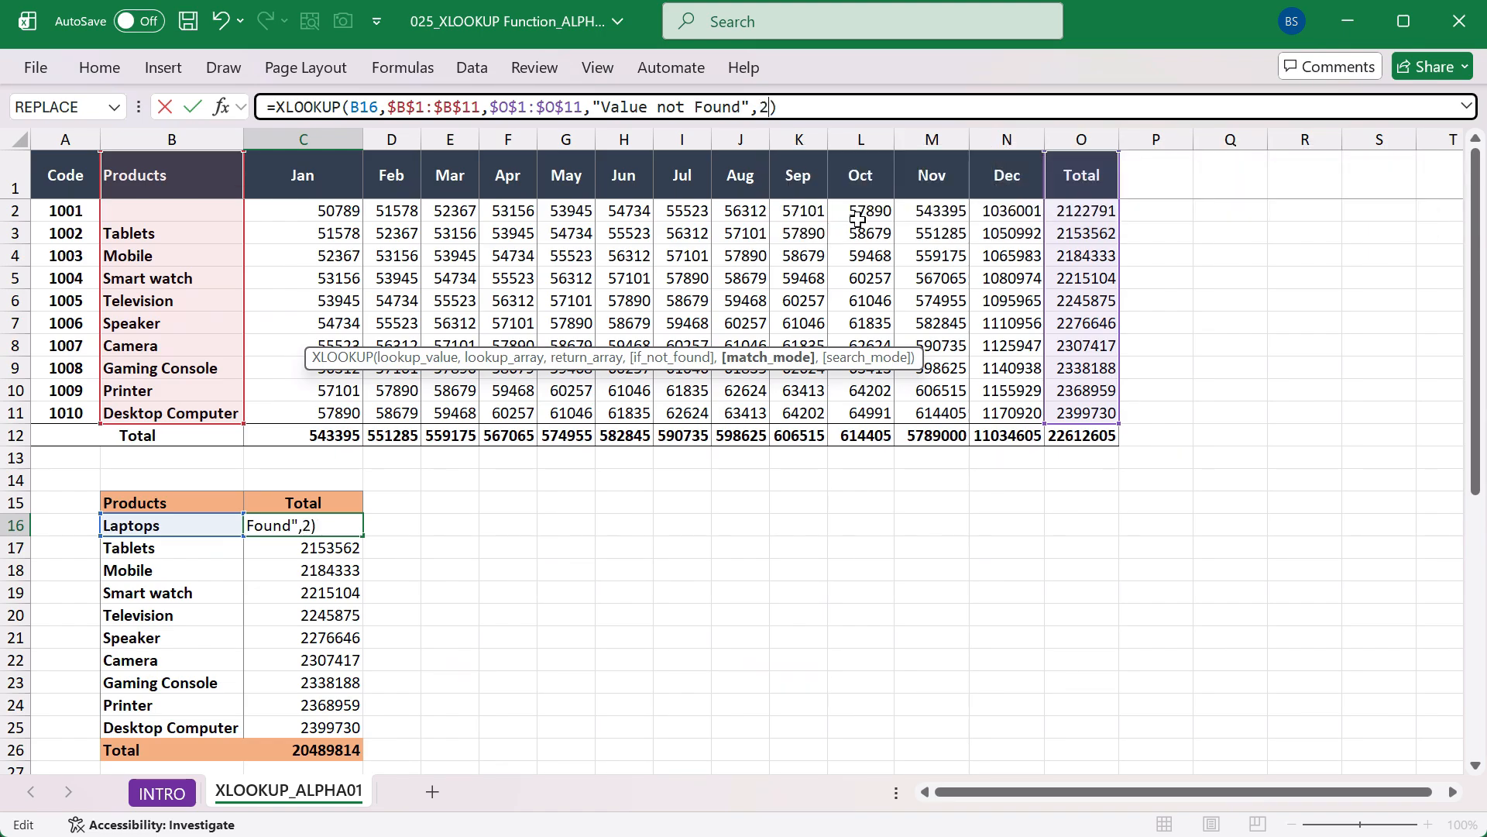
pyautogui.press('Return')
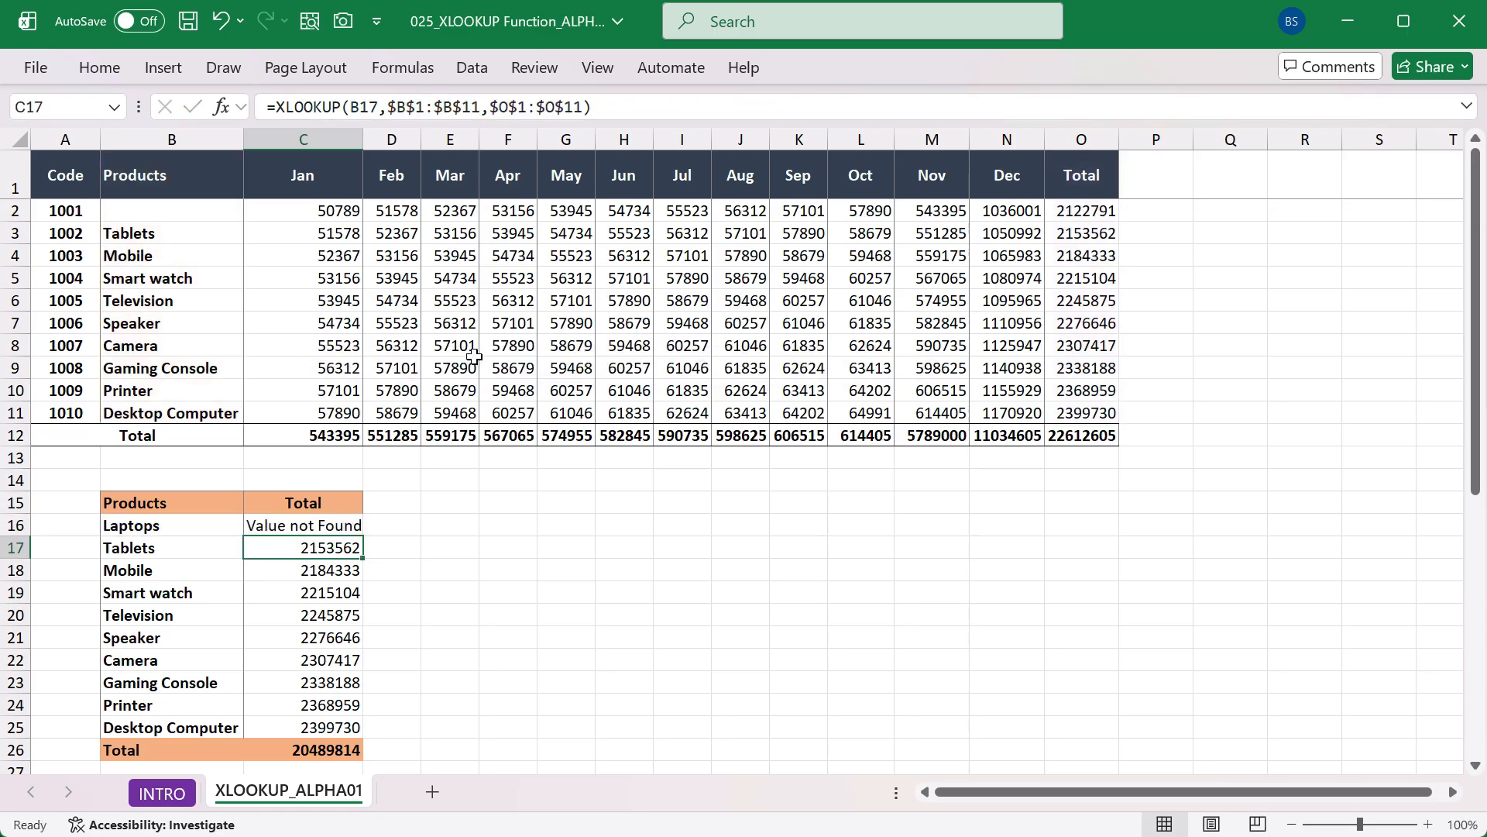
# Copy the Laptops name from B16 into the empty source cell B2 and save the workbook
pyautogui.click(199, 522)
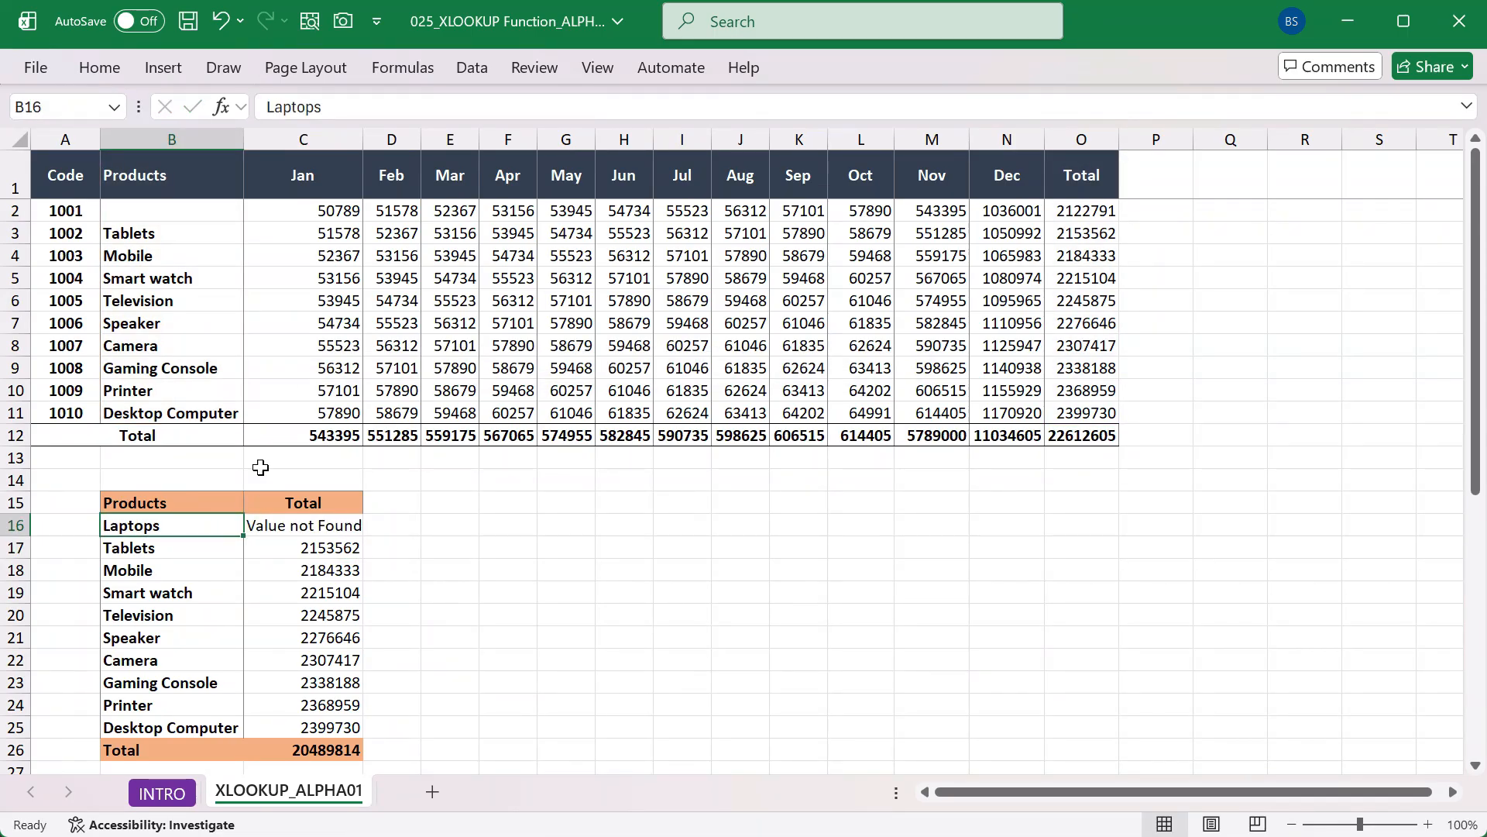
pyautogui.click(159, 218)
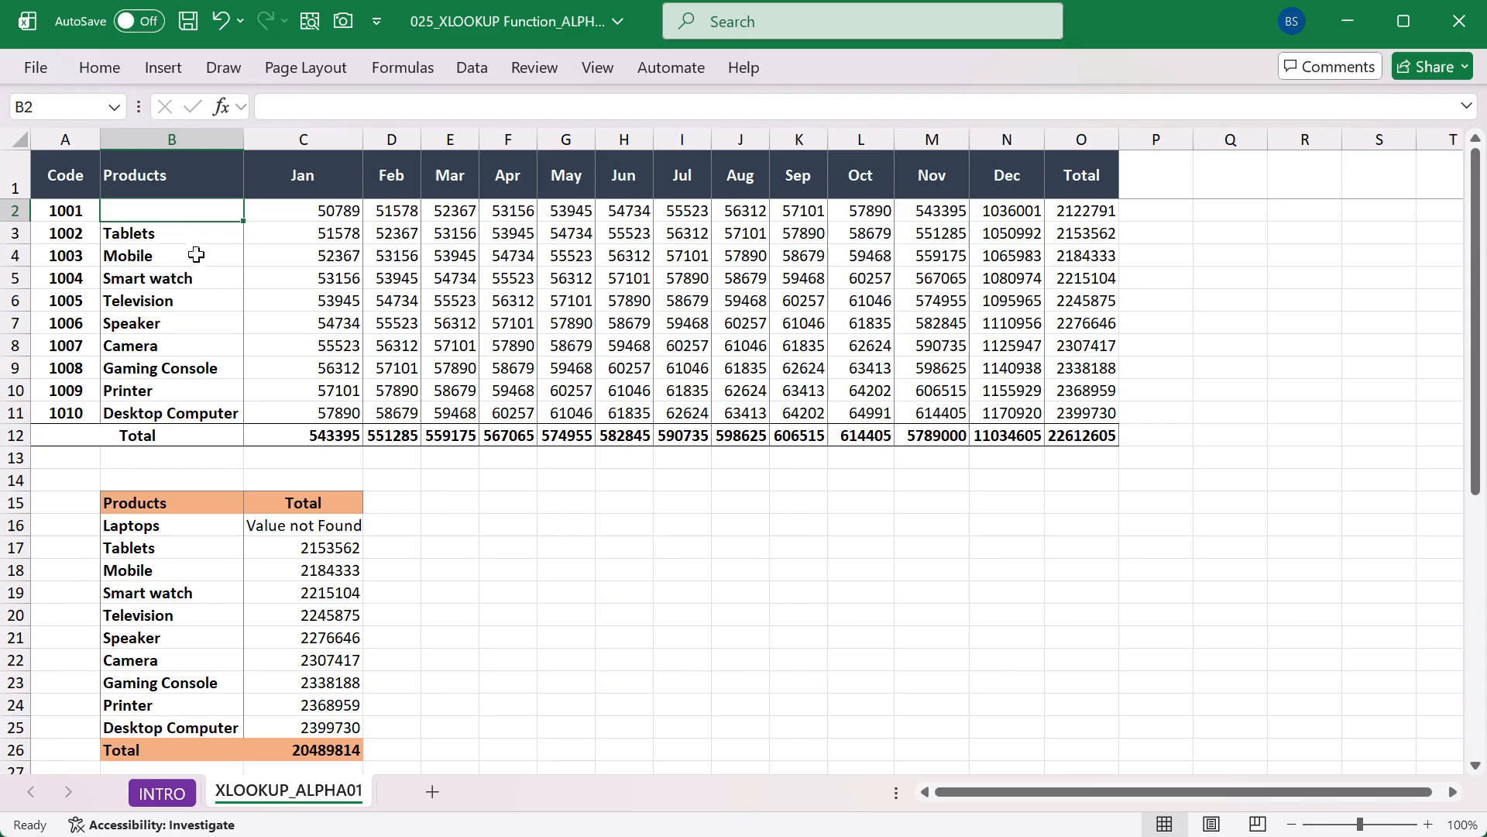
pyautogui.click(153, 533)
pyautogui.hotkey('ctrl', 'c')
pyautogui.click(159, 213)
pyautogui.hotkey('ctrl', 'v')
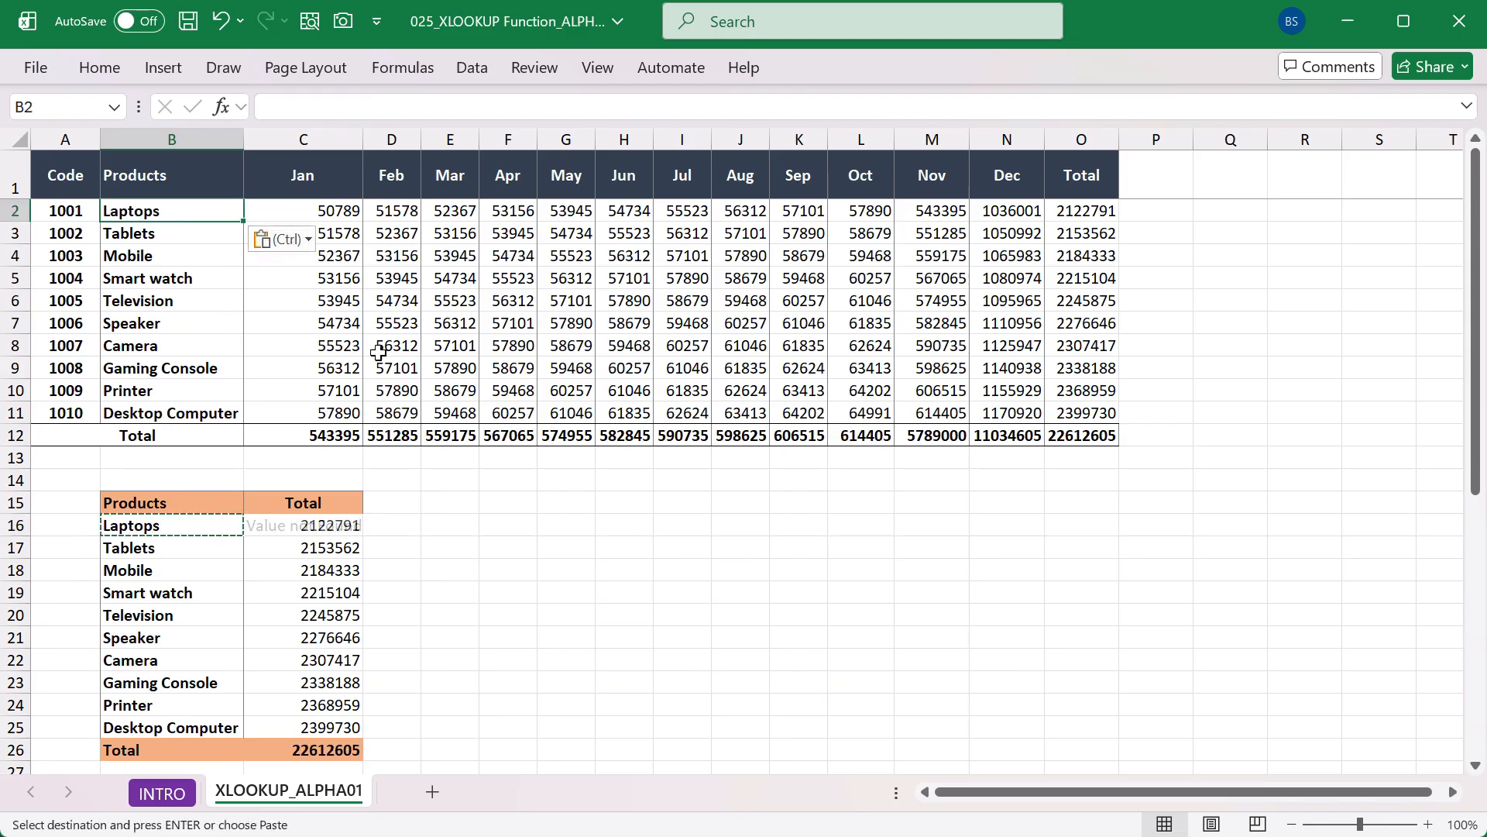
pyautogui.hotkey('ctrl', 's')
# Extend the product name in source cell B2 to Laptops Dell
pyautogui.click(346, 521)
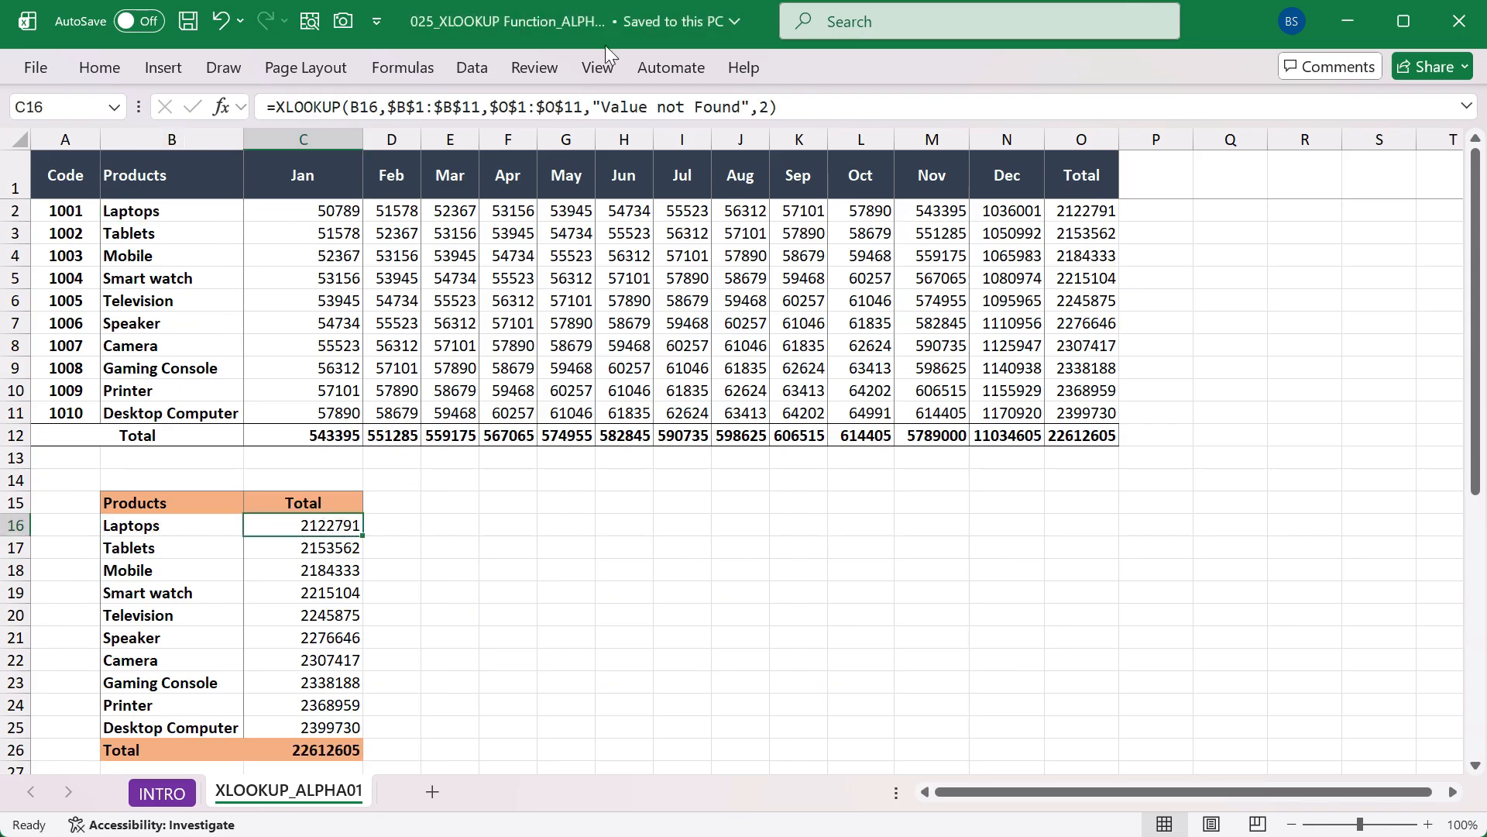
pyautogui.click(206, 522)
pyautogui.click(111, 210)
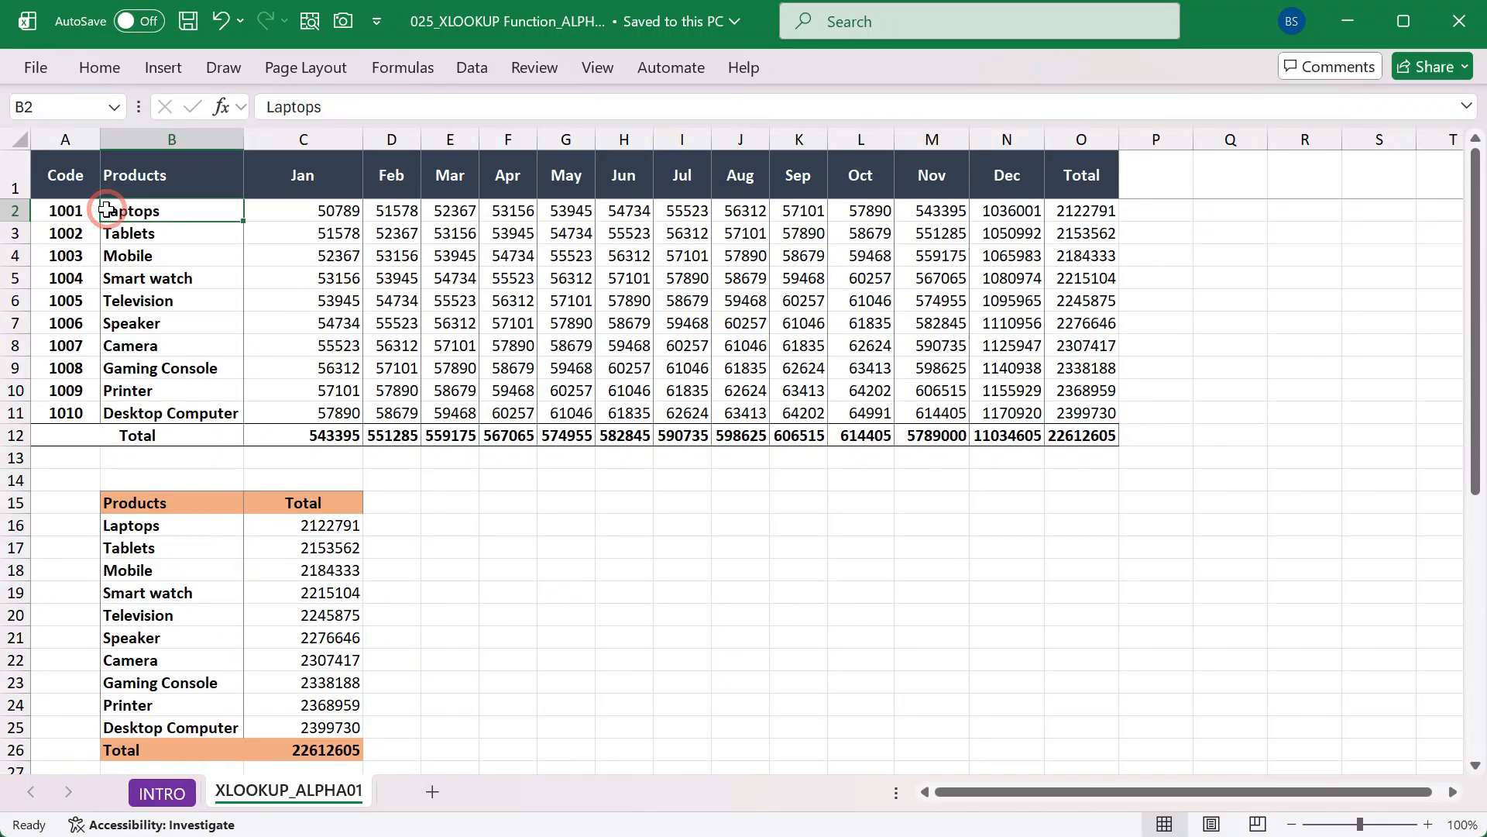
pyautogui.click(174, 214)
pyautogui.write('Del')
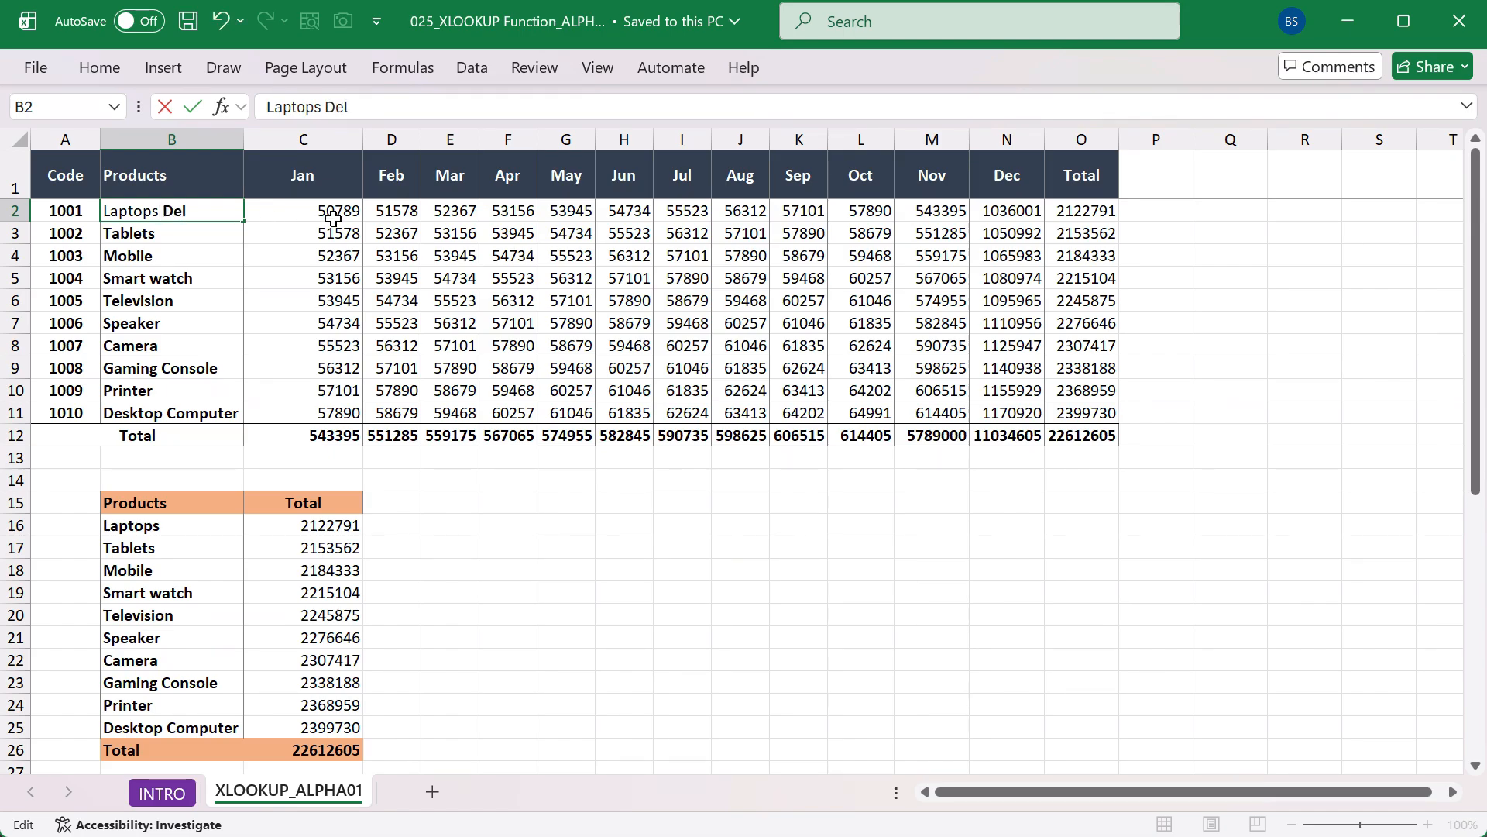
pyautogui.press('Return')
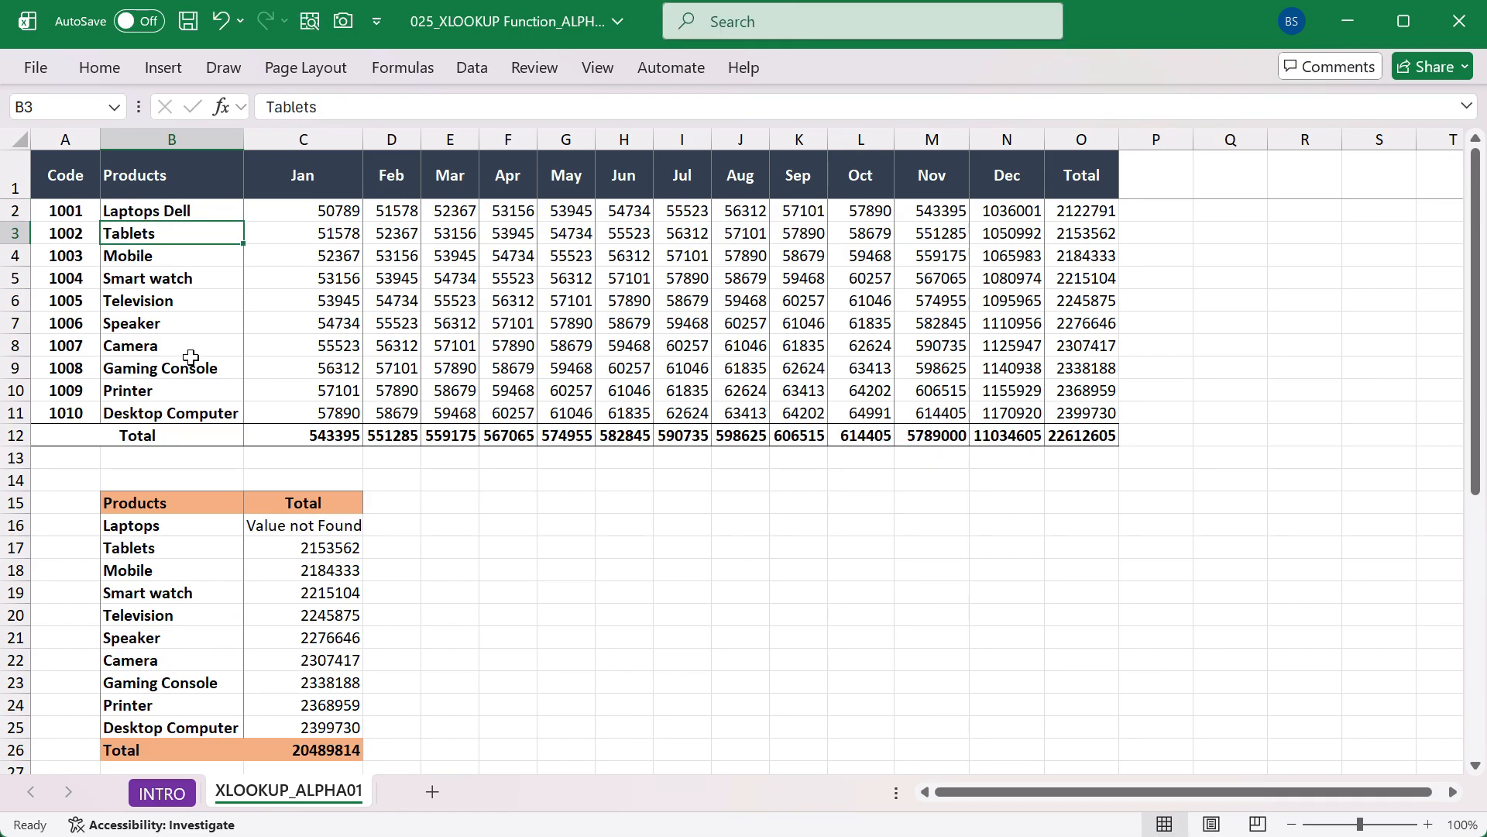
# Compare the source name in B2 with the lookup name in B16 and check the result in C16
pyautogui.click(177, 209)
pyautogui.click(149, 534)
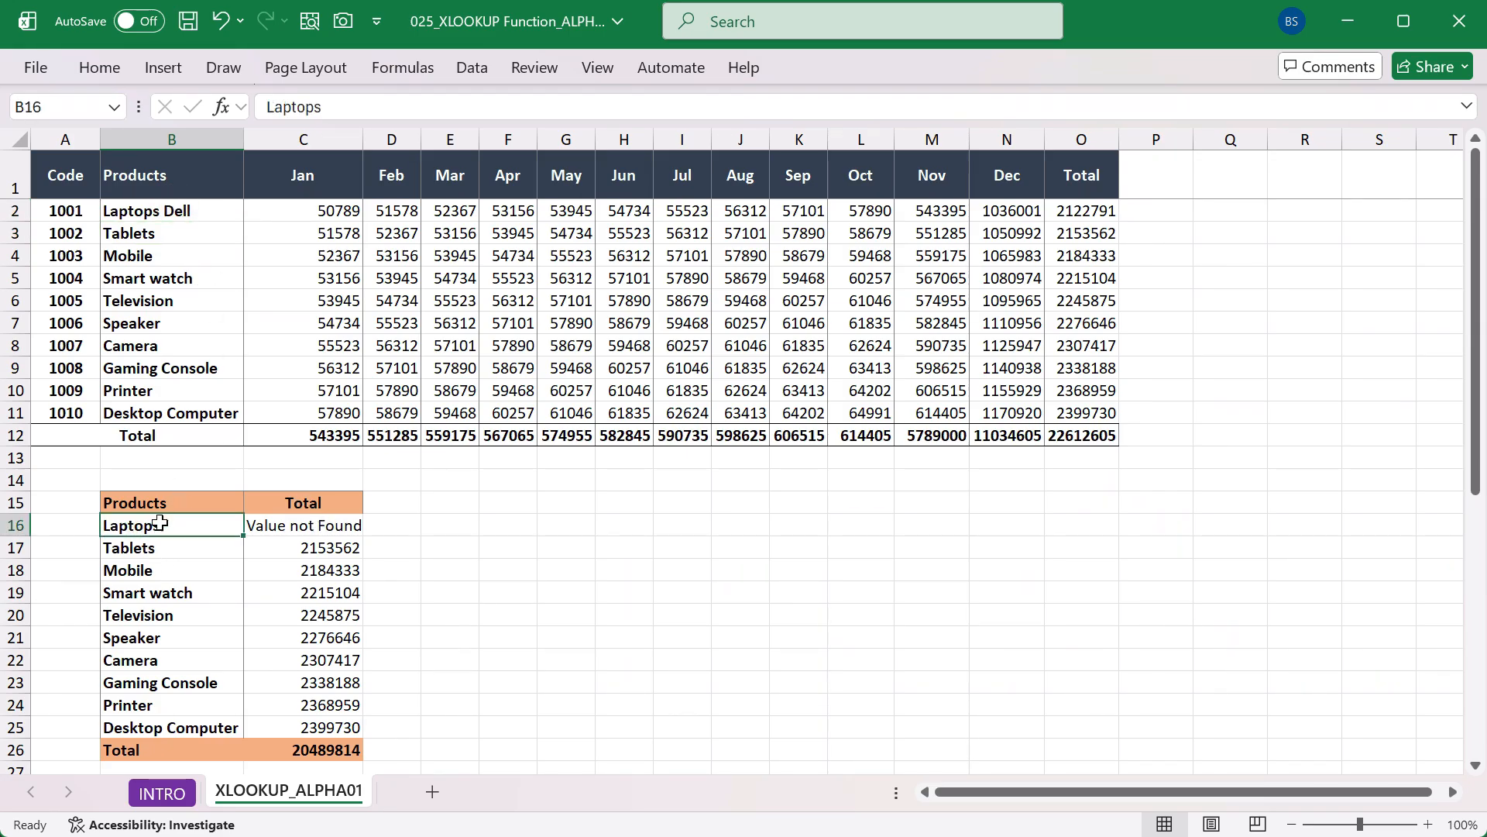
pyautogui.click(172, 207)
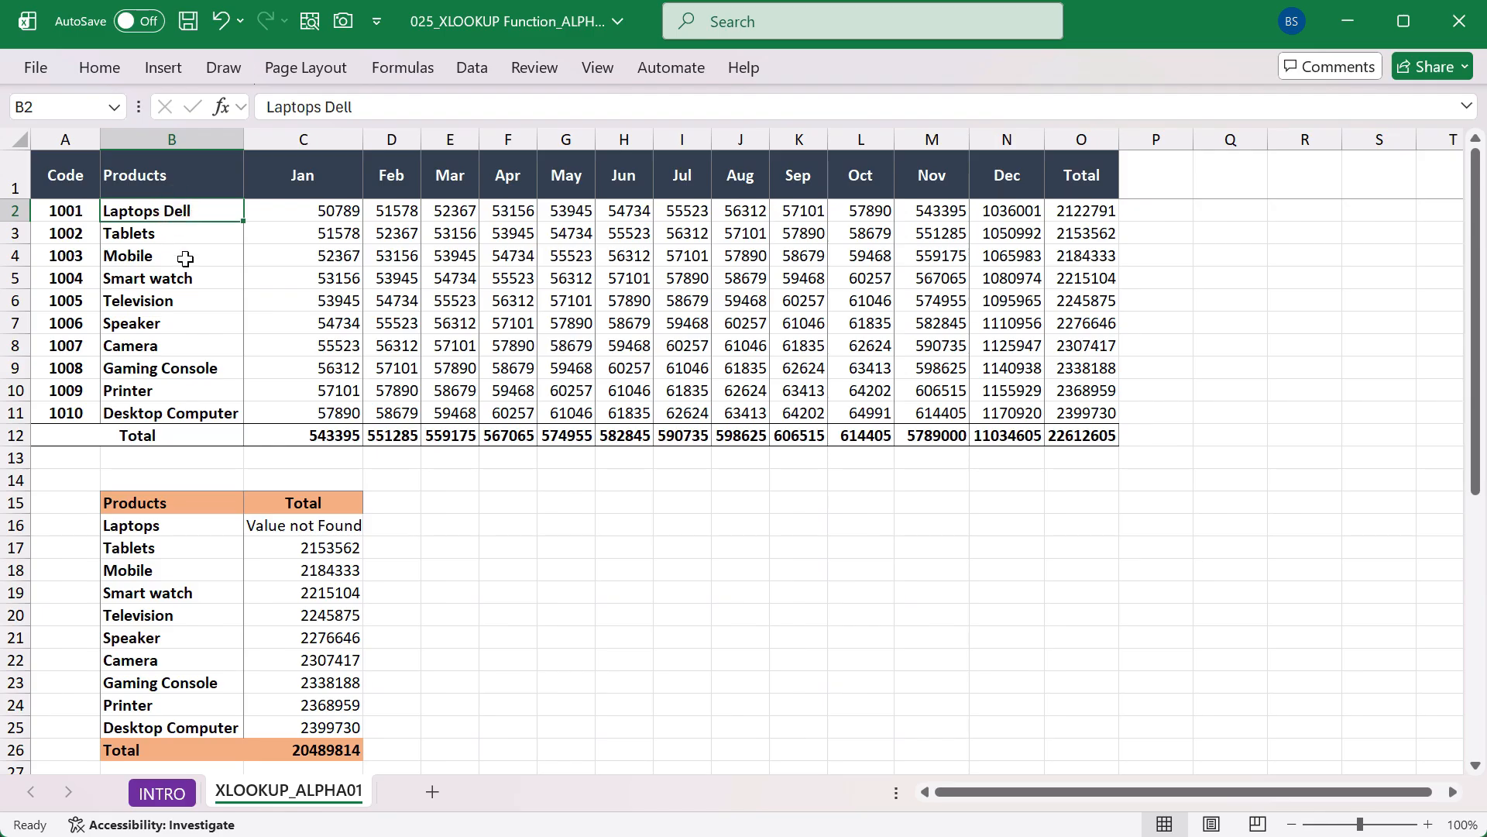
pyautogui.click(187, 527)
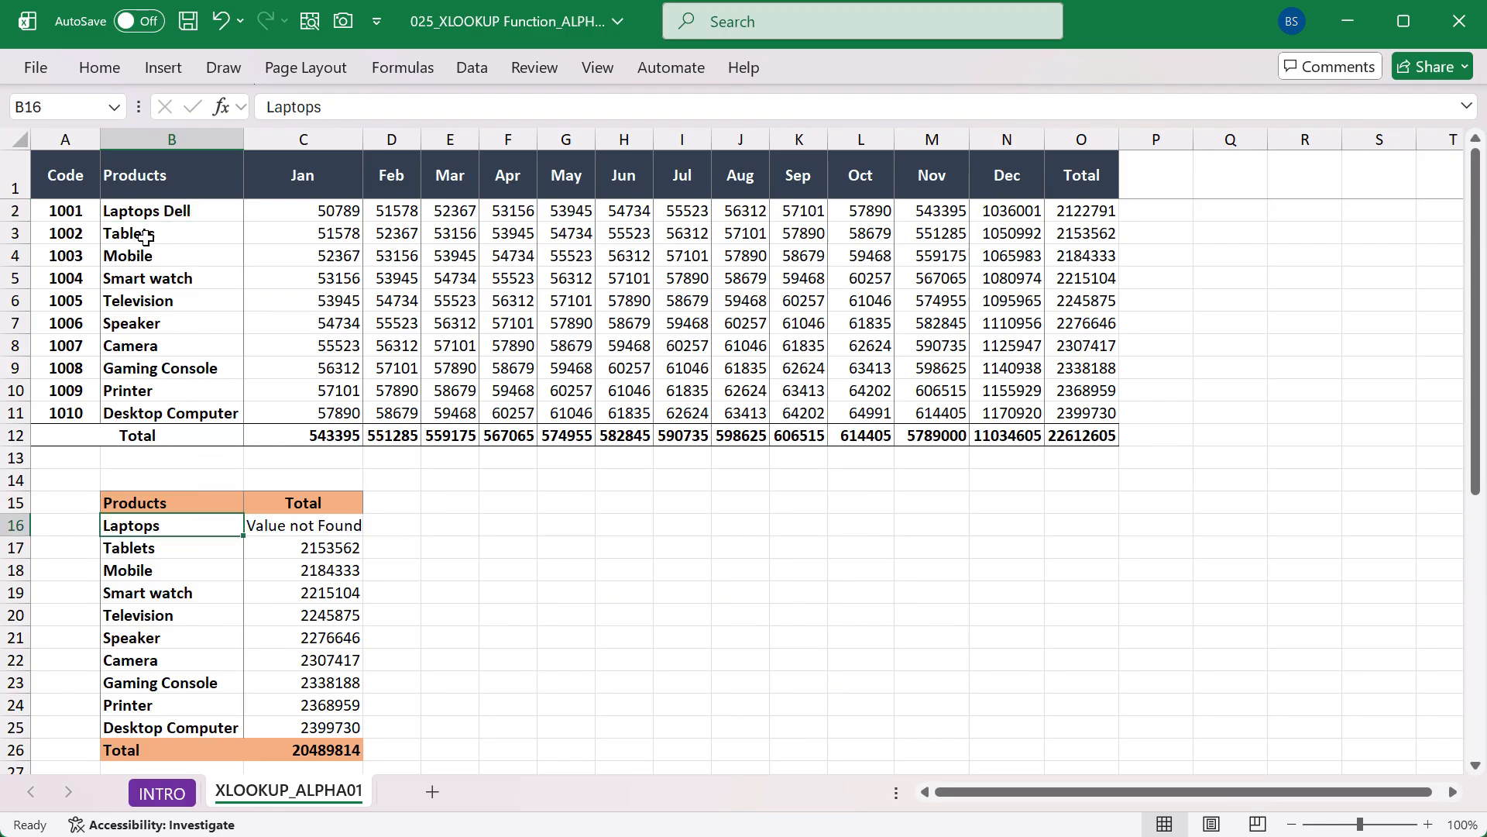
pyautogui.click(151, 209)
pyautogui.click(172, 532)
pyautogui.click(304, 523)
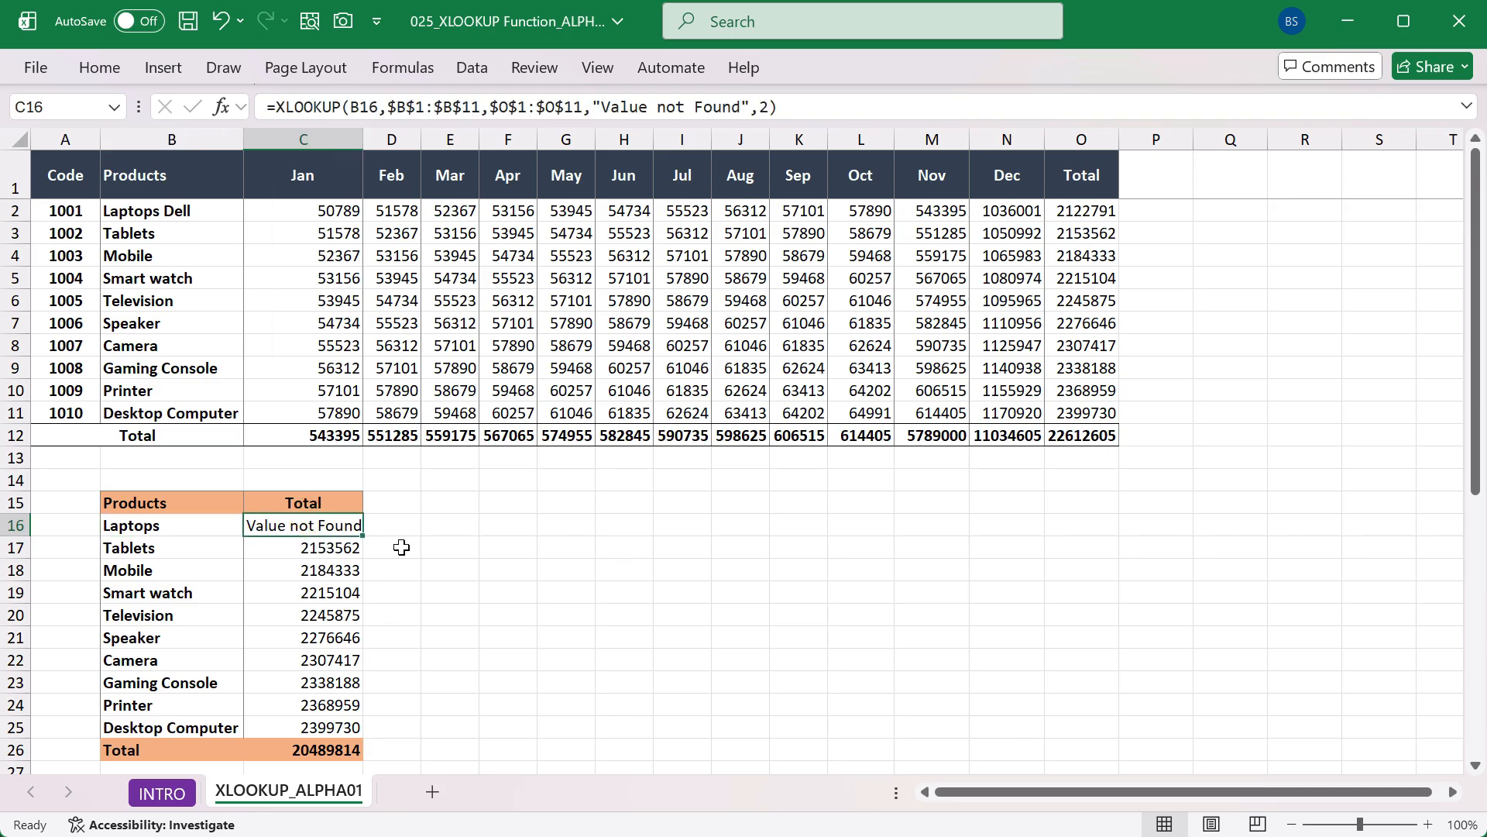
# Review the source product names in B2:B11 and the arguments of the XLOOKUP formula in C16
pyautogui.moveTo(150, 210); pyautogui.dragTo(152, 402)
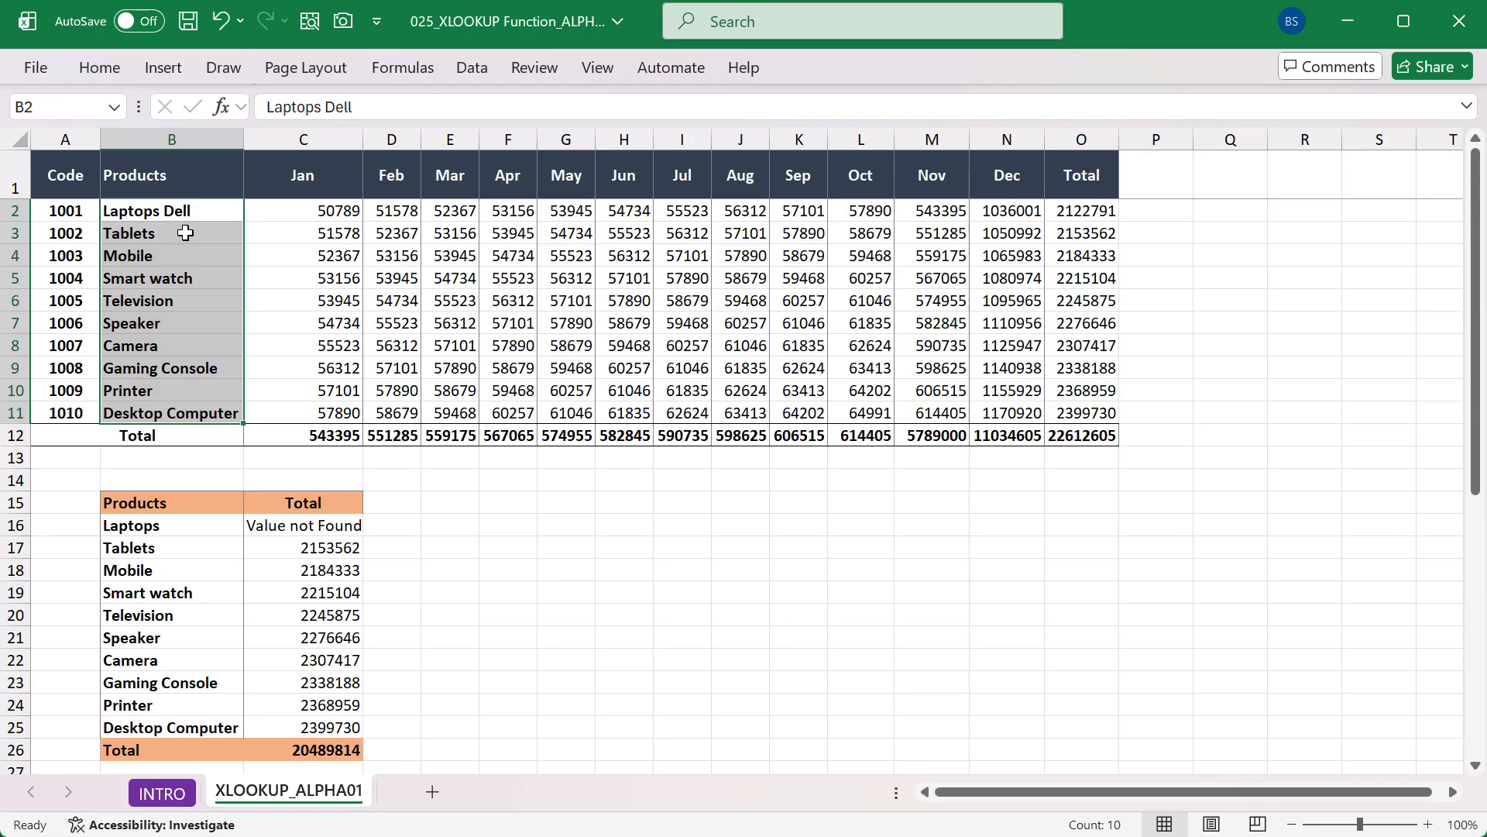
pyautogui.click(257, 530)
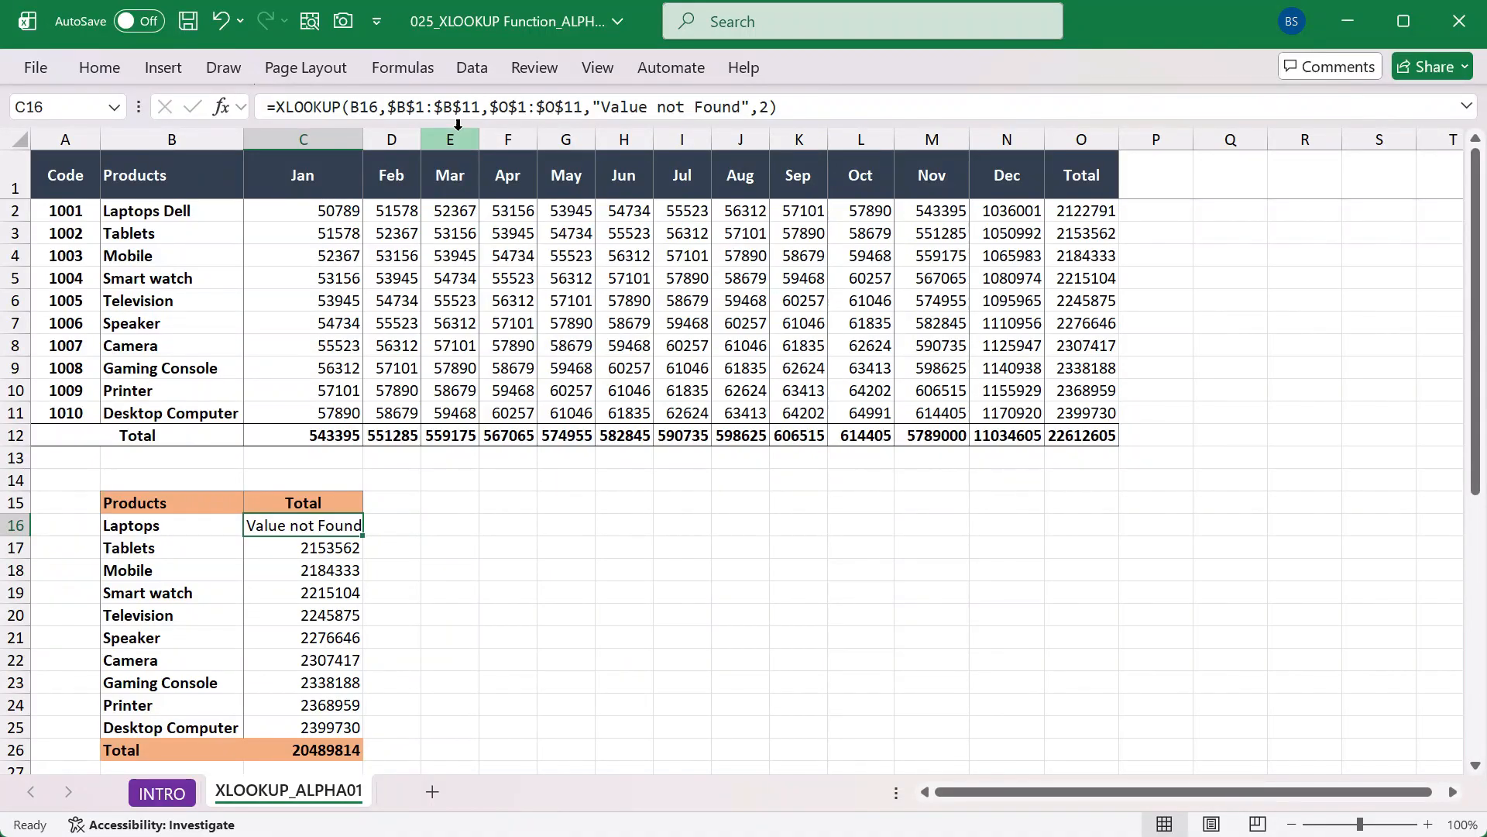
pyautogui.press('F2')
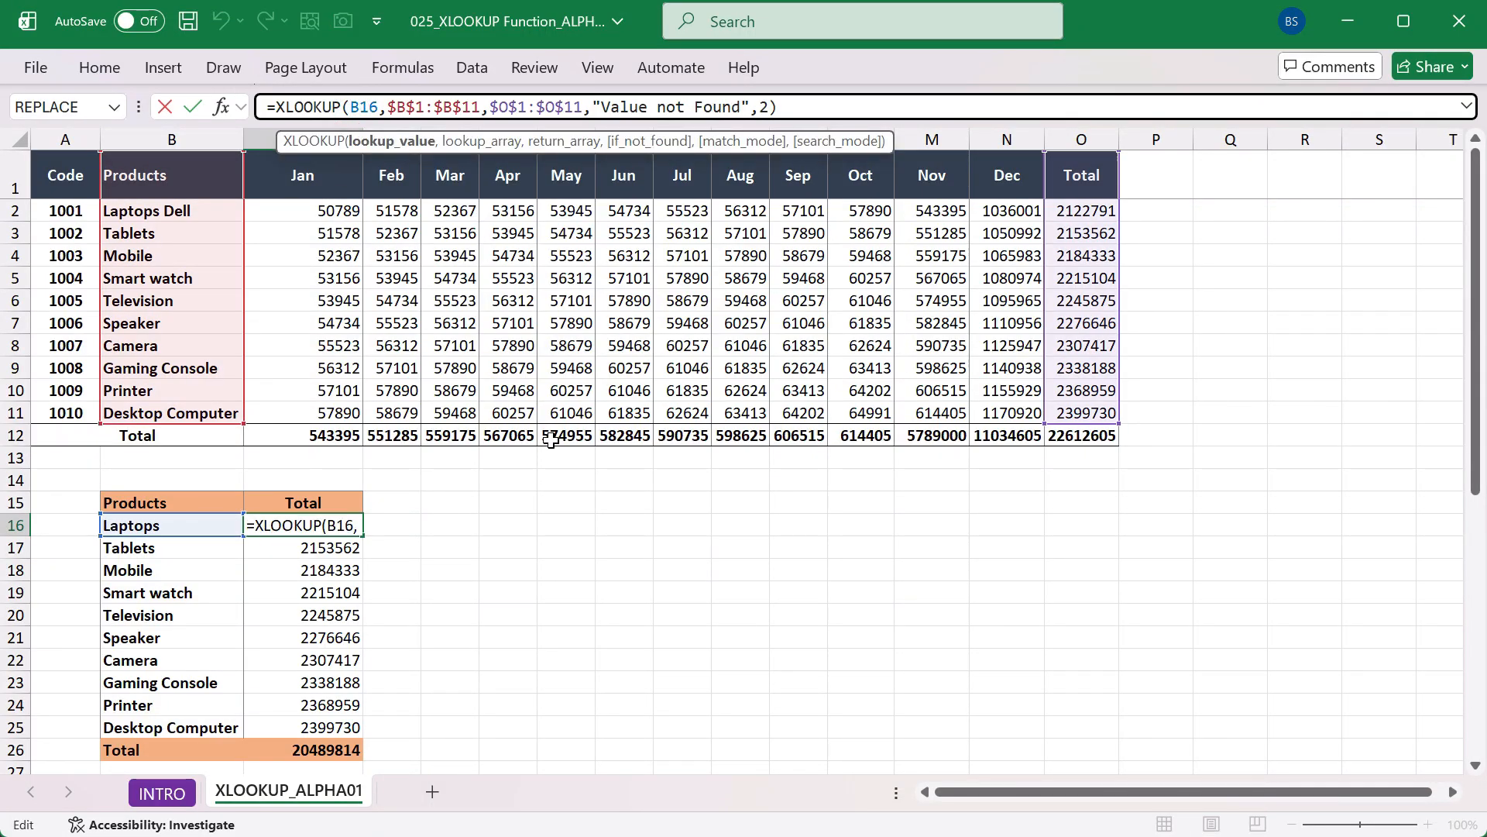
pyautogui.press('Return')
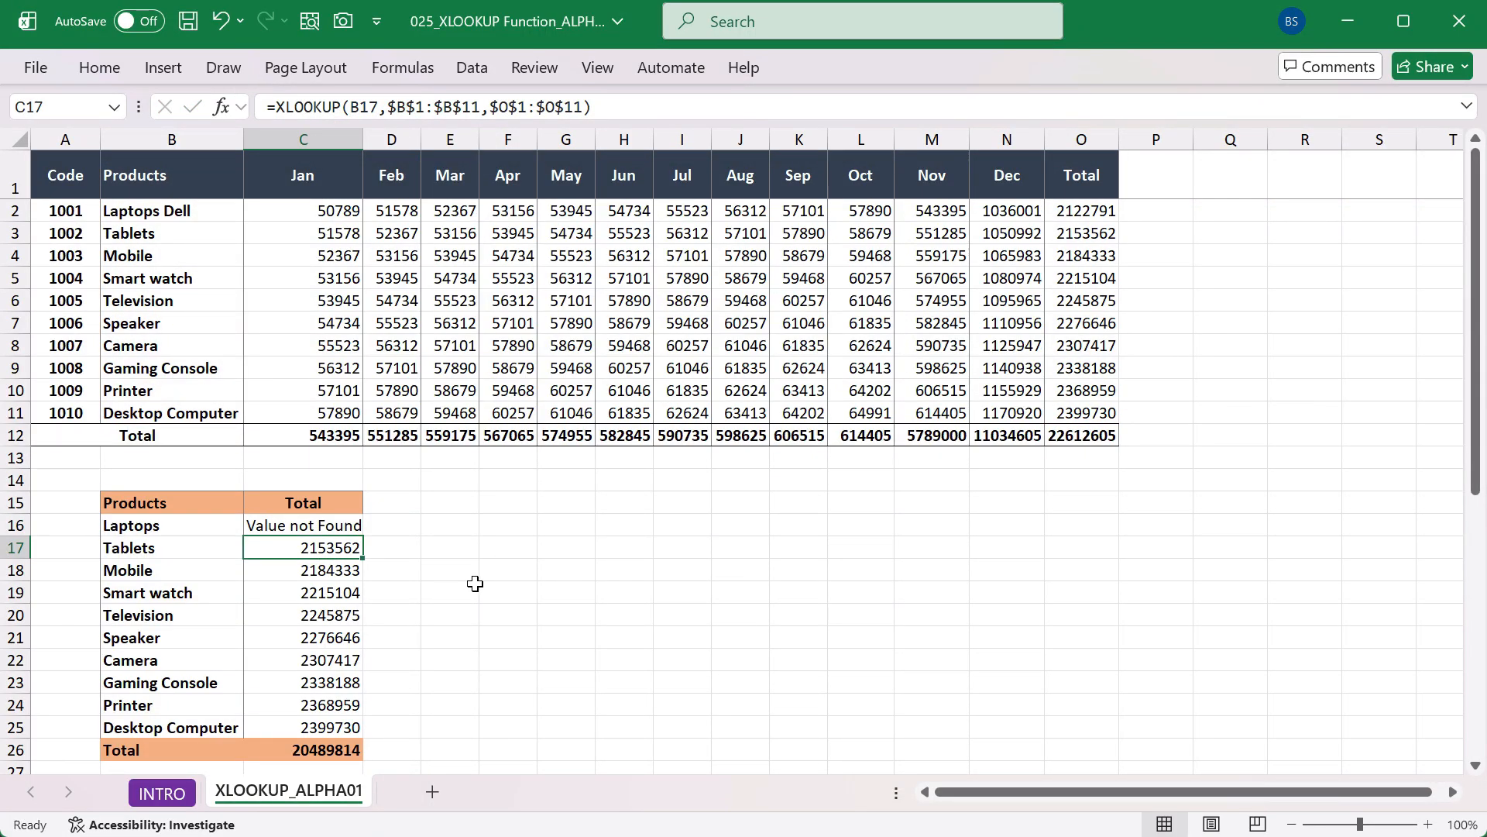
# Append an asterisk wildcard to the lookup name in B16 so it reads Laptops*
pyautogui.click(223, 527)
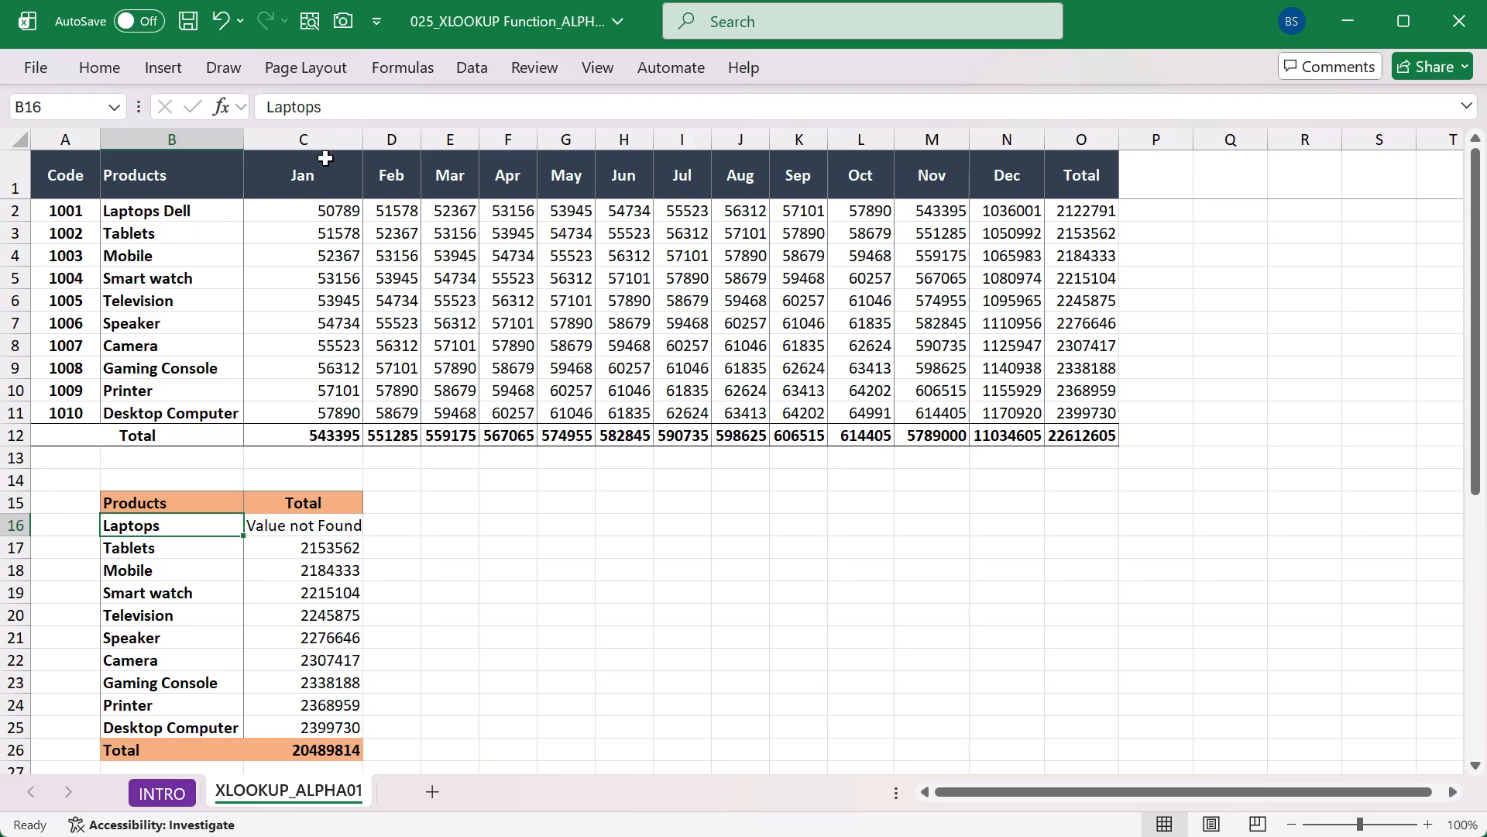
pyautogui.click(327, 107)
pyautogui.write('*')
pyautogui.press('Return')
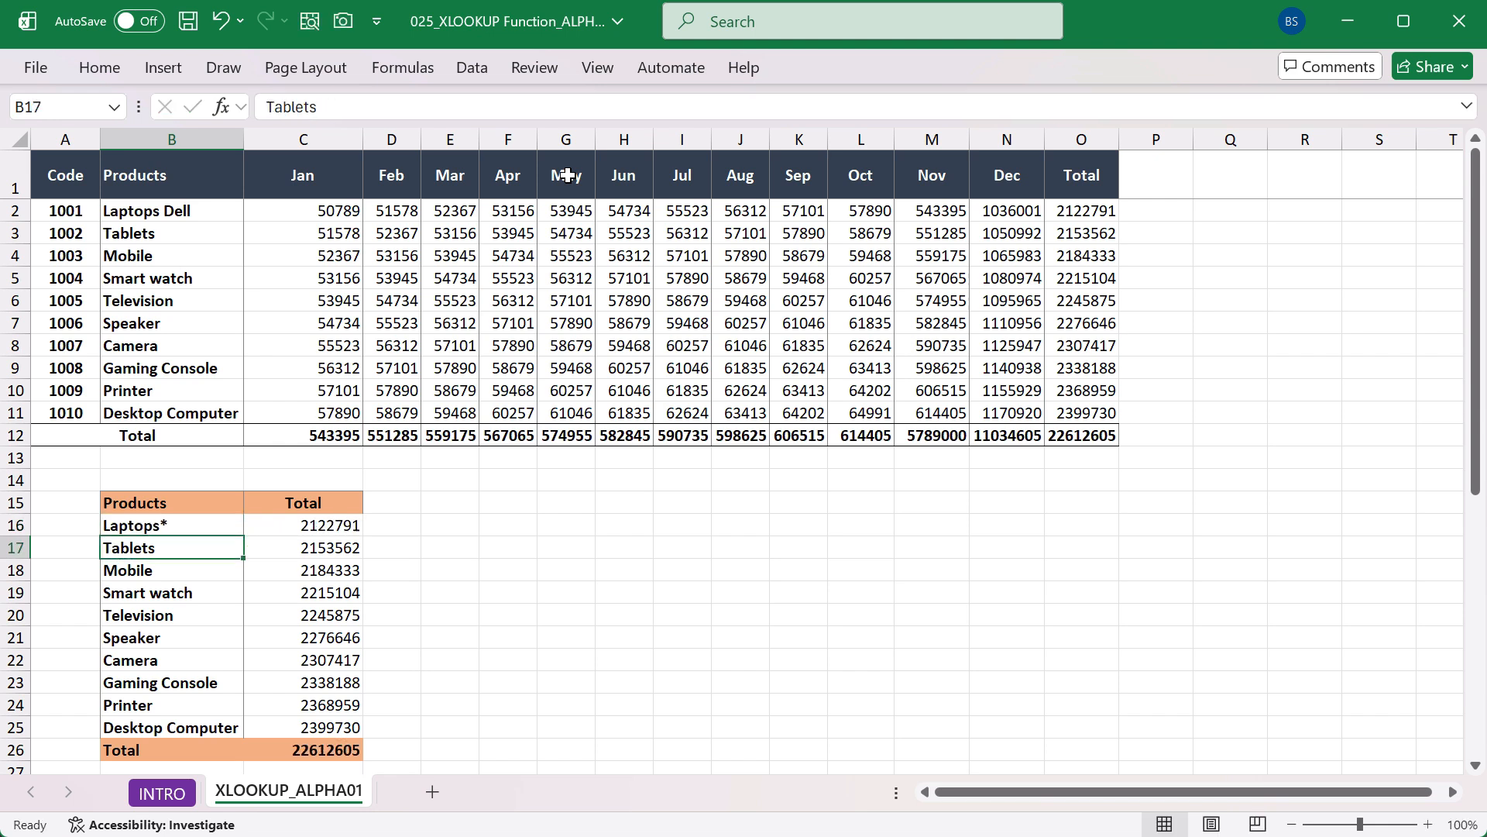
pyautogui.press('Up')
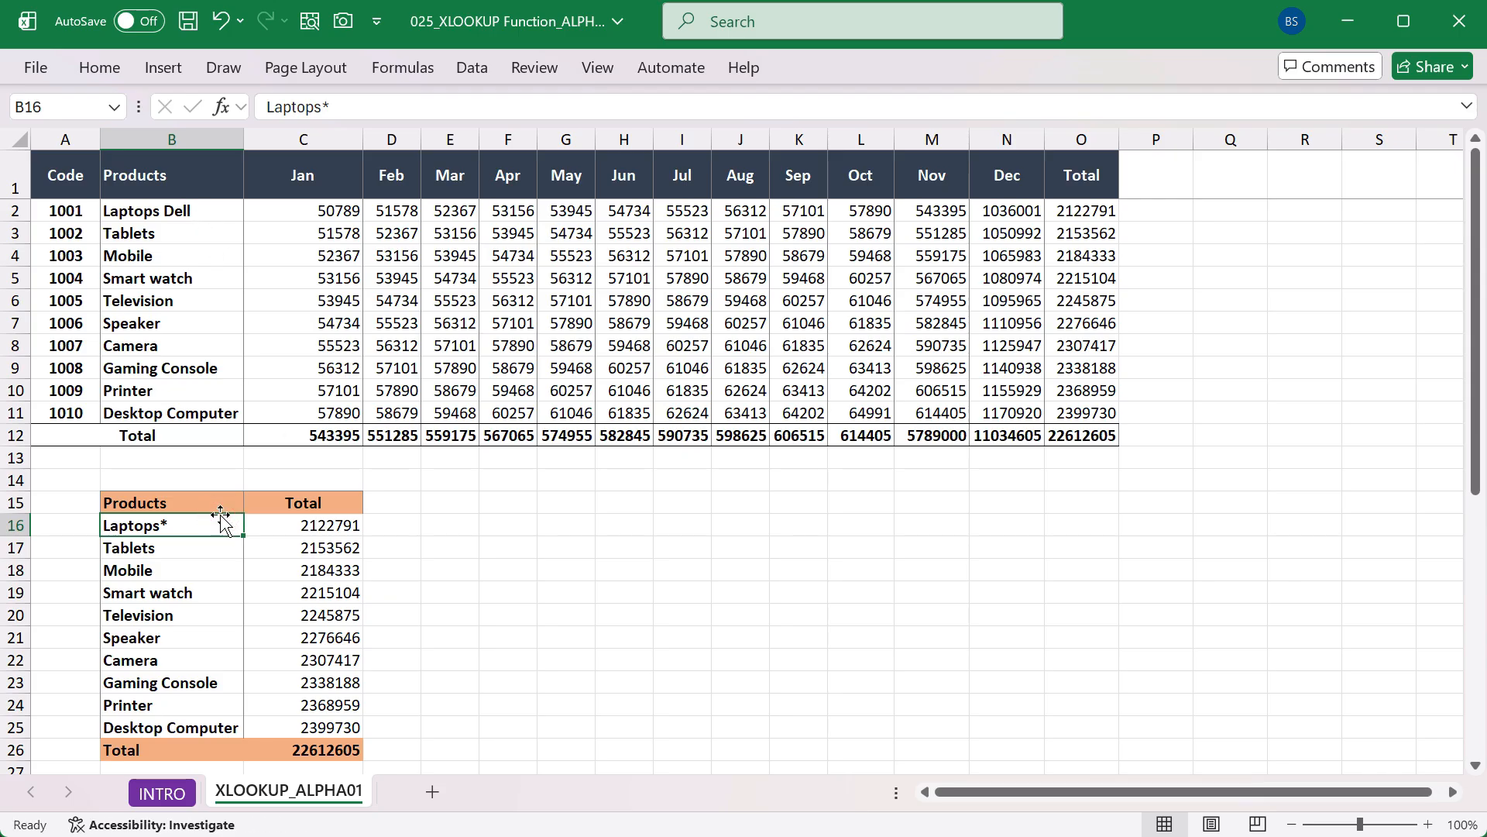
# Change the source product name in B2 to Dell Laptops
pyautogui.doubleClick(198, 211)
pyautogui.press('BackSpace')
pyautogui.press('BackSpace')
pyautogui.press('BackSpace')
pyautogui.press('BackSpace')
pyautogui.press('BackSpace')
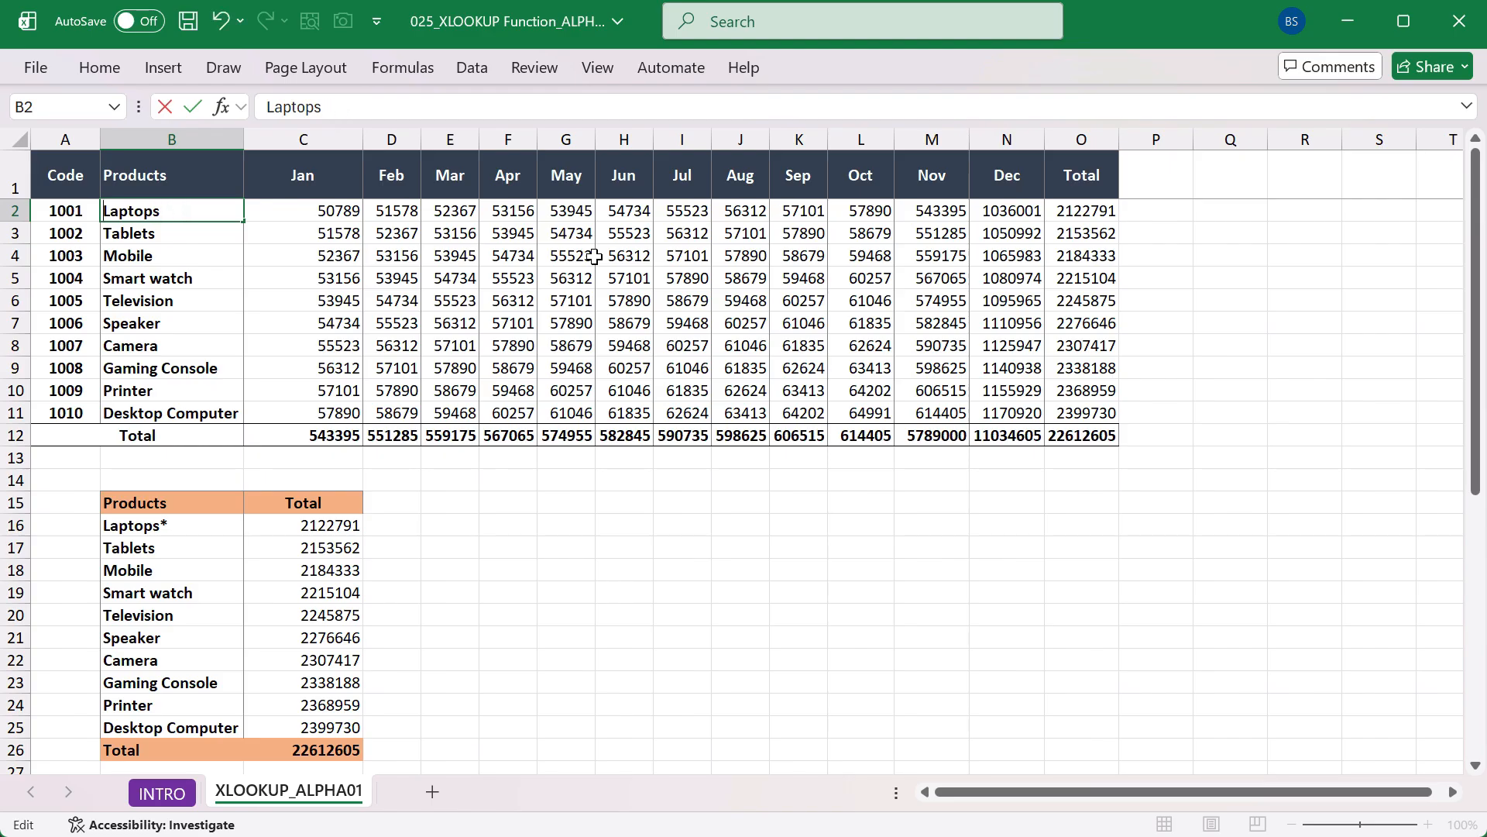
pyautogui.press('Home')
pyautogui.write('Dell')
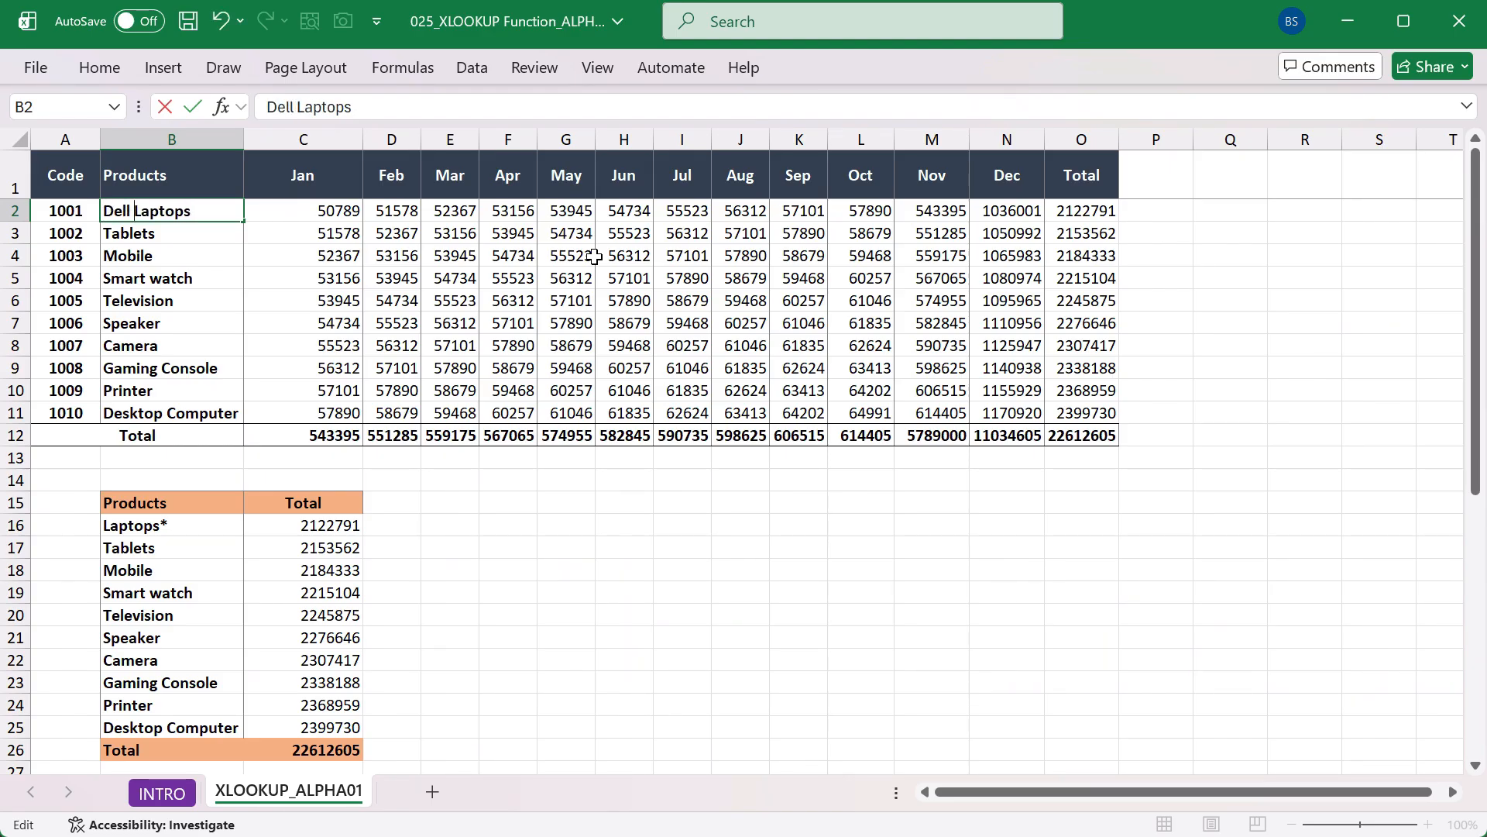
pyautogui.press('Return')
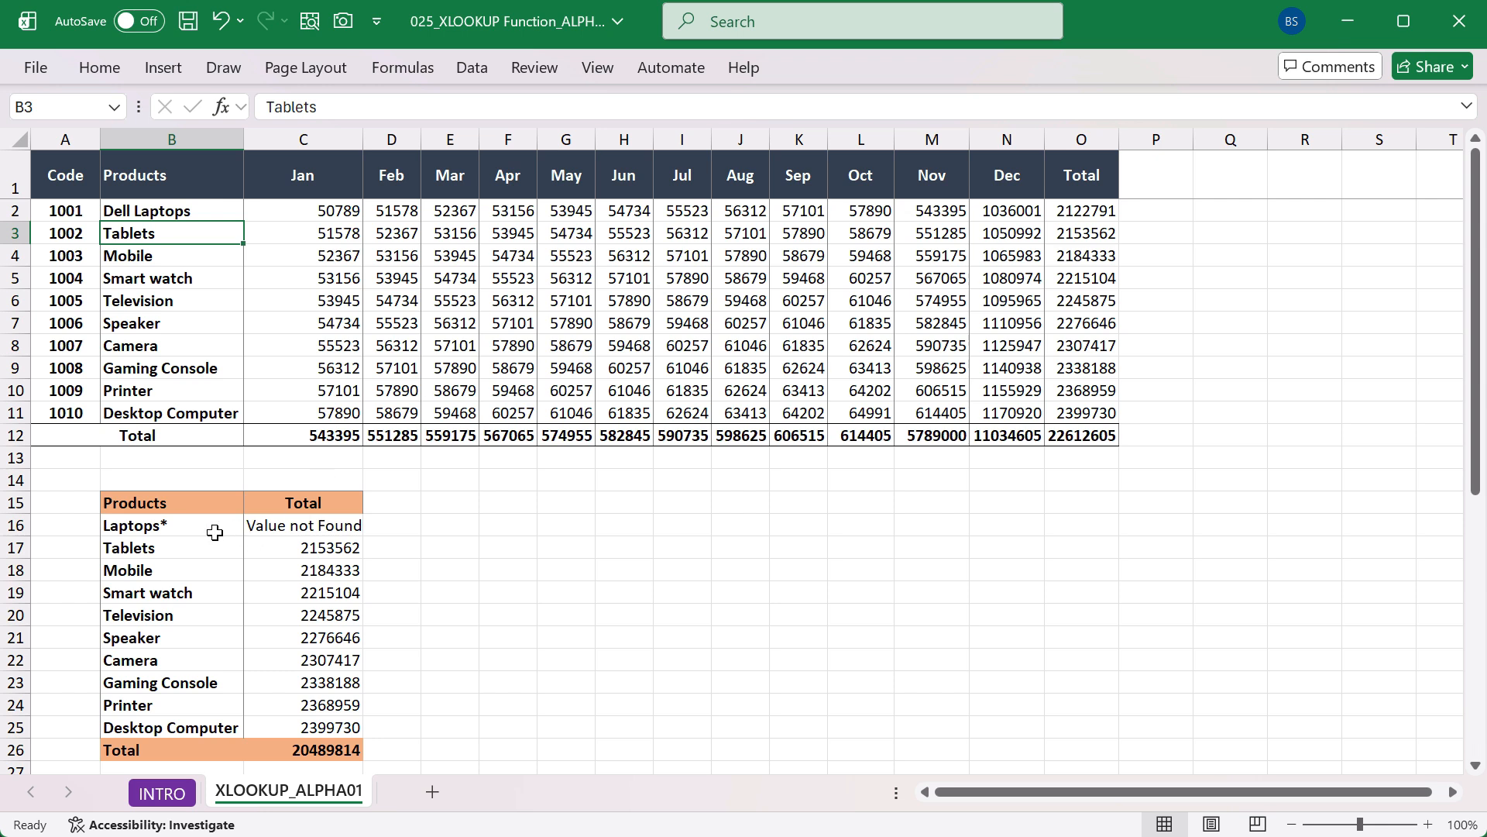
# Move the asterisk in lookup cell B16 to the start of the name so it reads *Laptops
pyautogui.click(178, 523)
pyautogui.doubleClick(177, 523)
pyautogui.press('BackSpace')
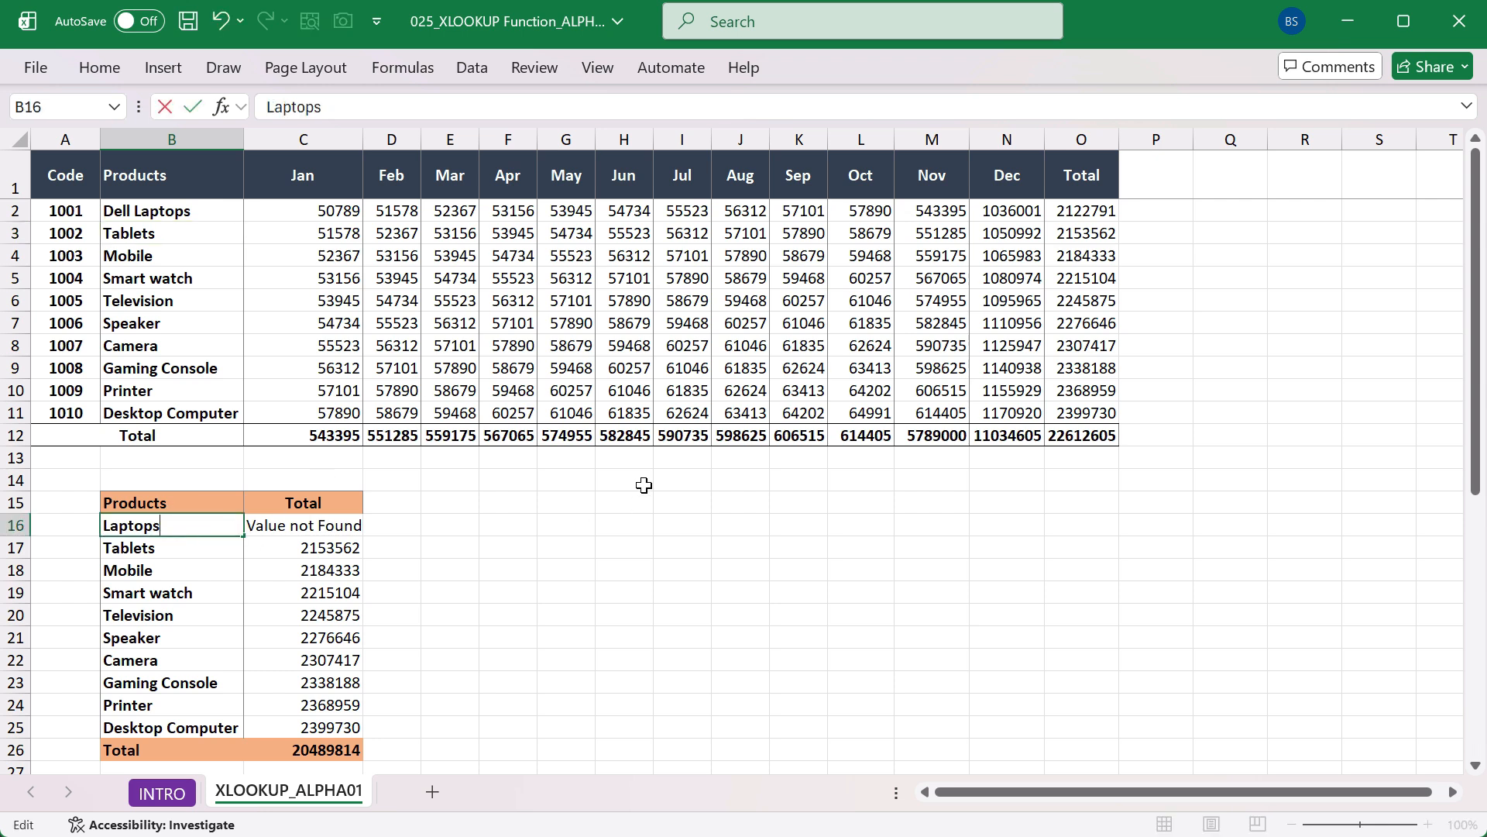
pyautogui.press('Home')
pyautogui.write('*')
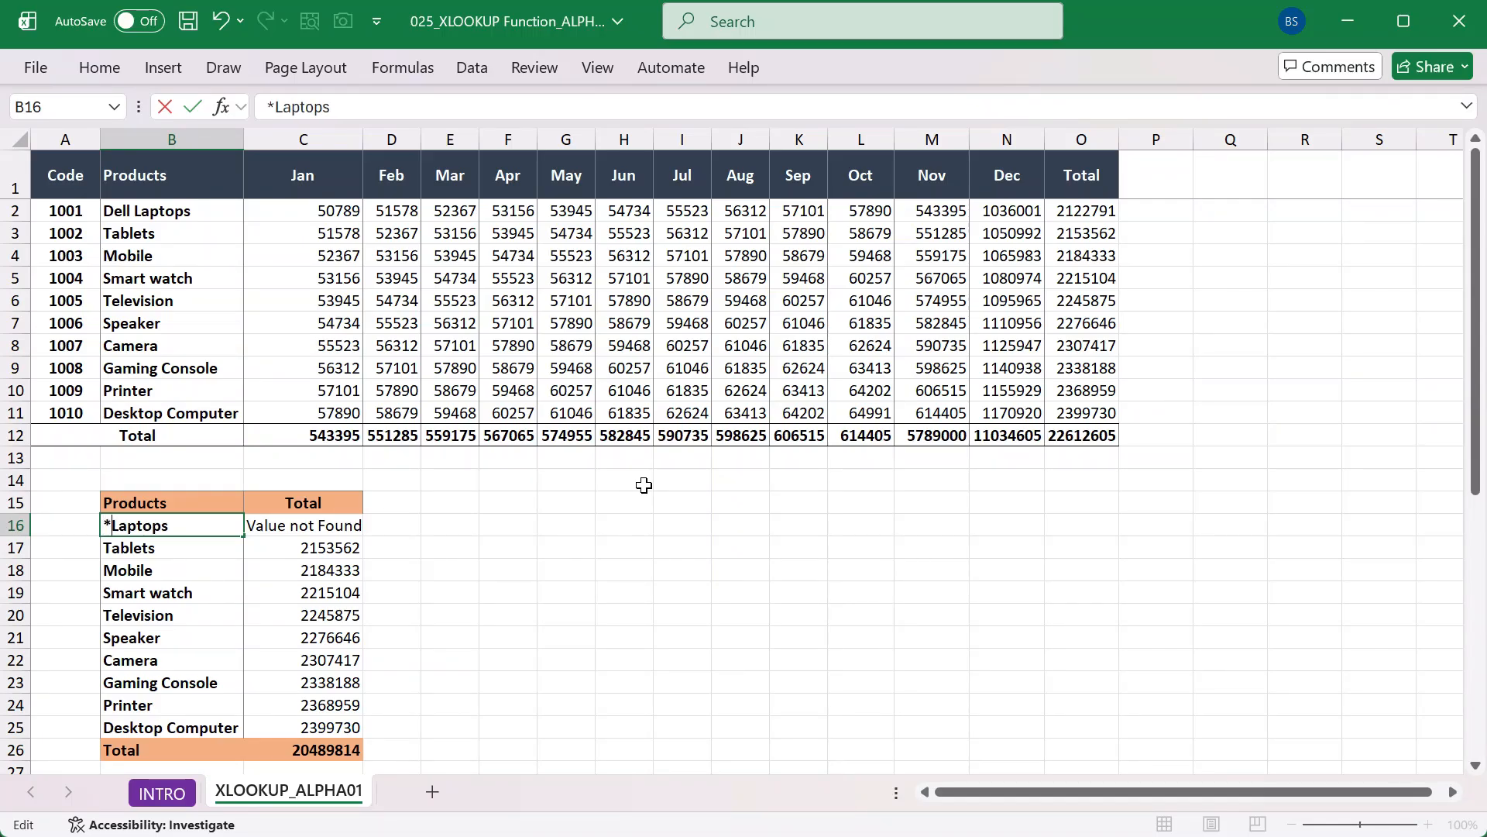
pyautogui.press('Return')
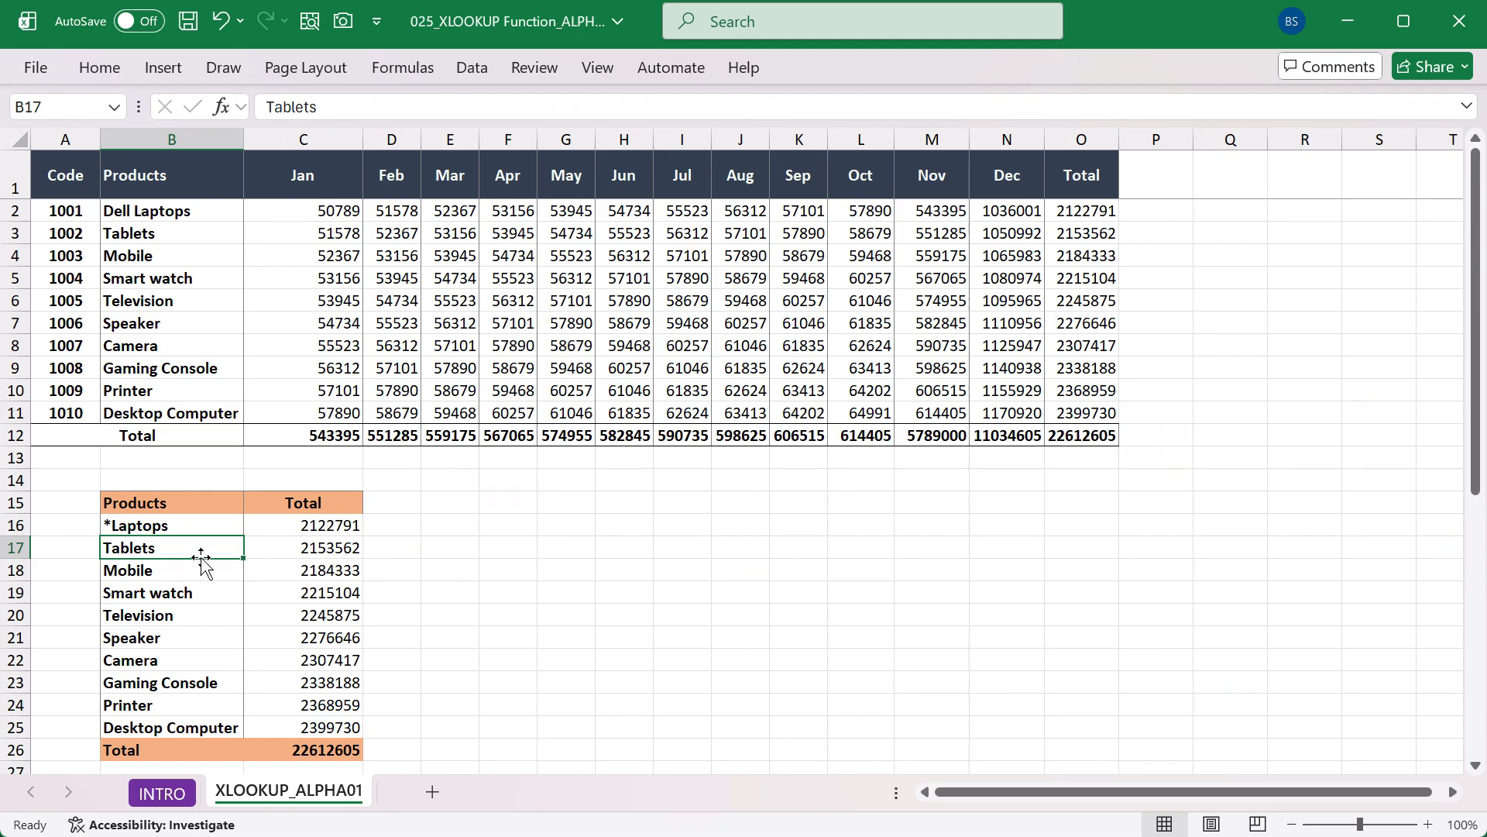
# Move the asterisk in lookup cell B16 back to the end of the name so it reads Laptops*
pyautogui.click(159, 525)
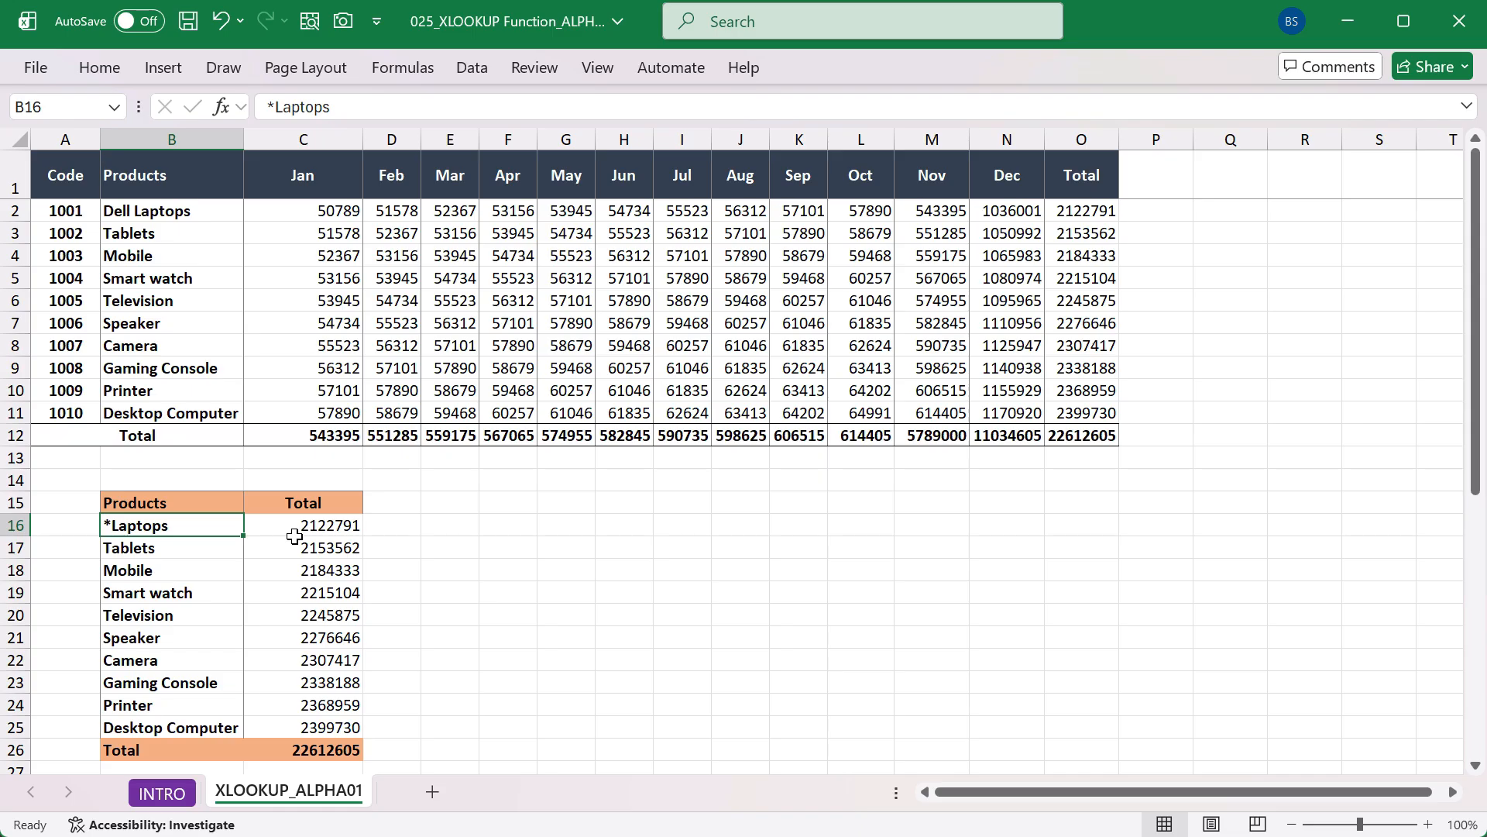
pyautogui.doubleClick(201, 526)
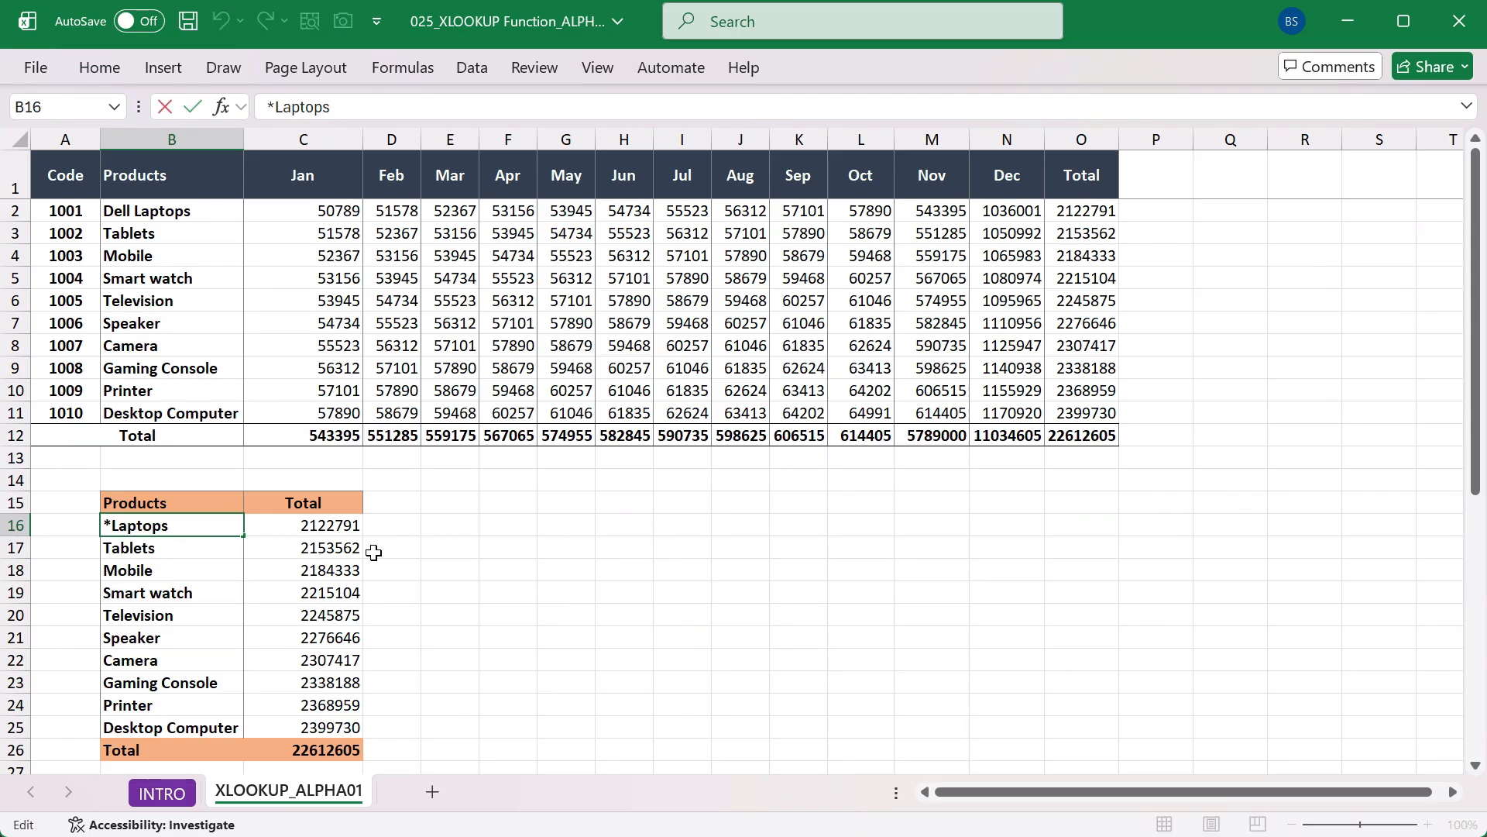
pyautogui.write('*')
pyautogui.press('Home')
pyautogui.press('Delete')
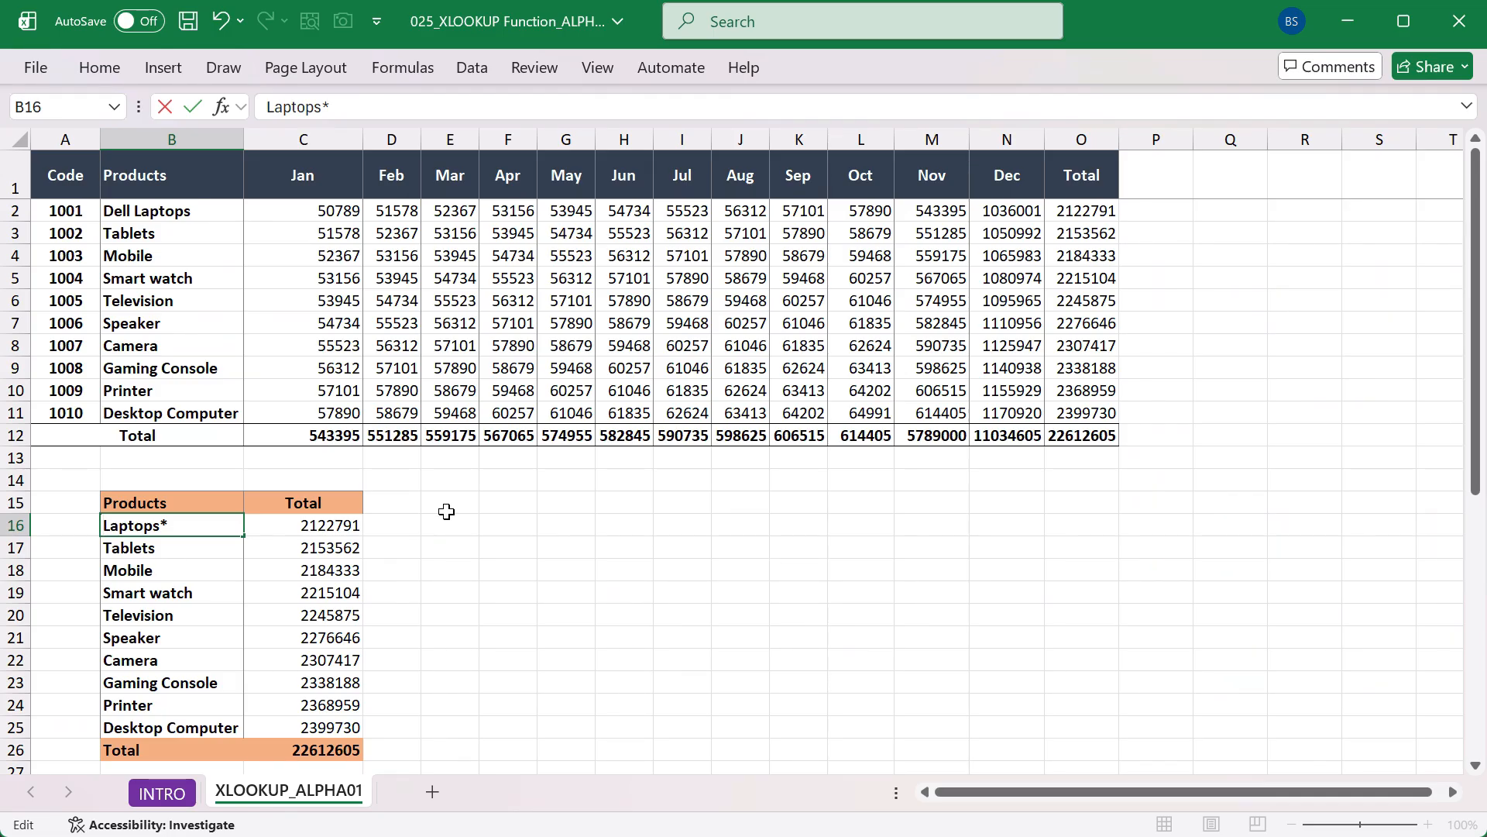
pyautogui.press('Return')
pyautogui.press('End')
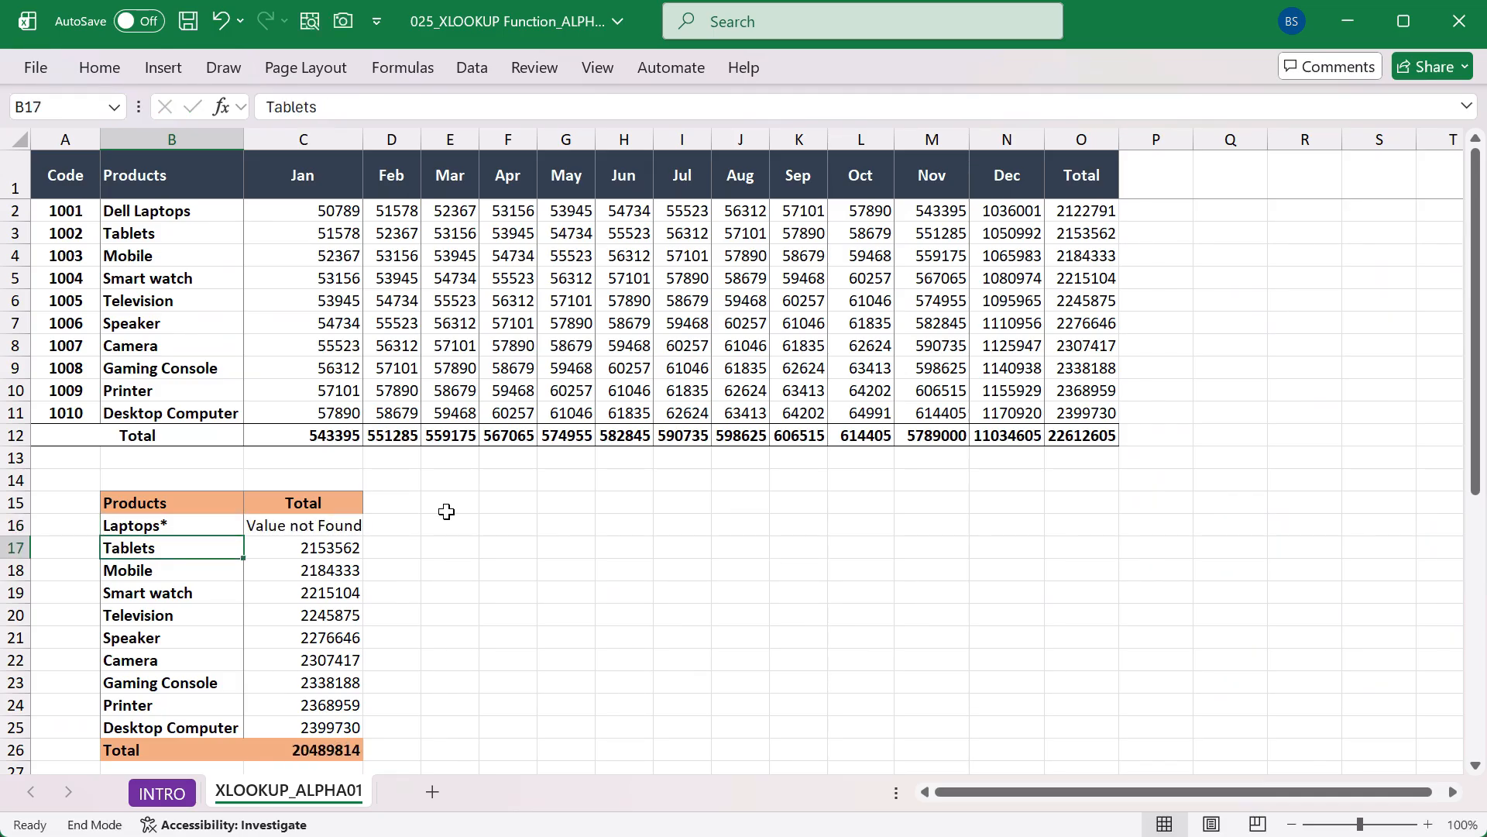
# Extend the source product name in B2 to Dell Laptops 15RAM and save the workbook
pyautogui.doubleClick(212, 211)
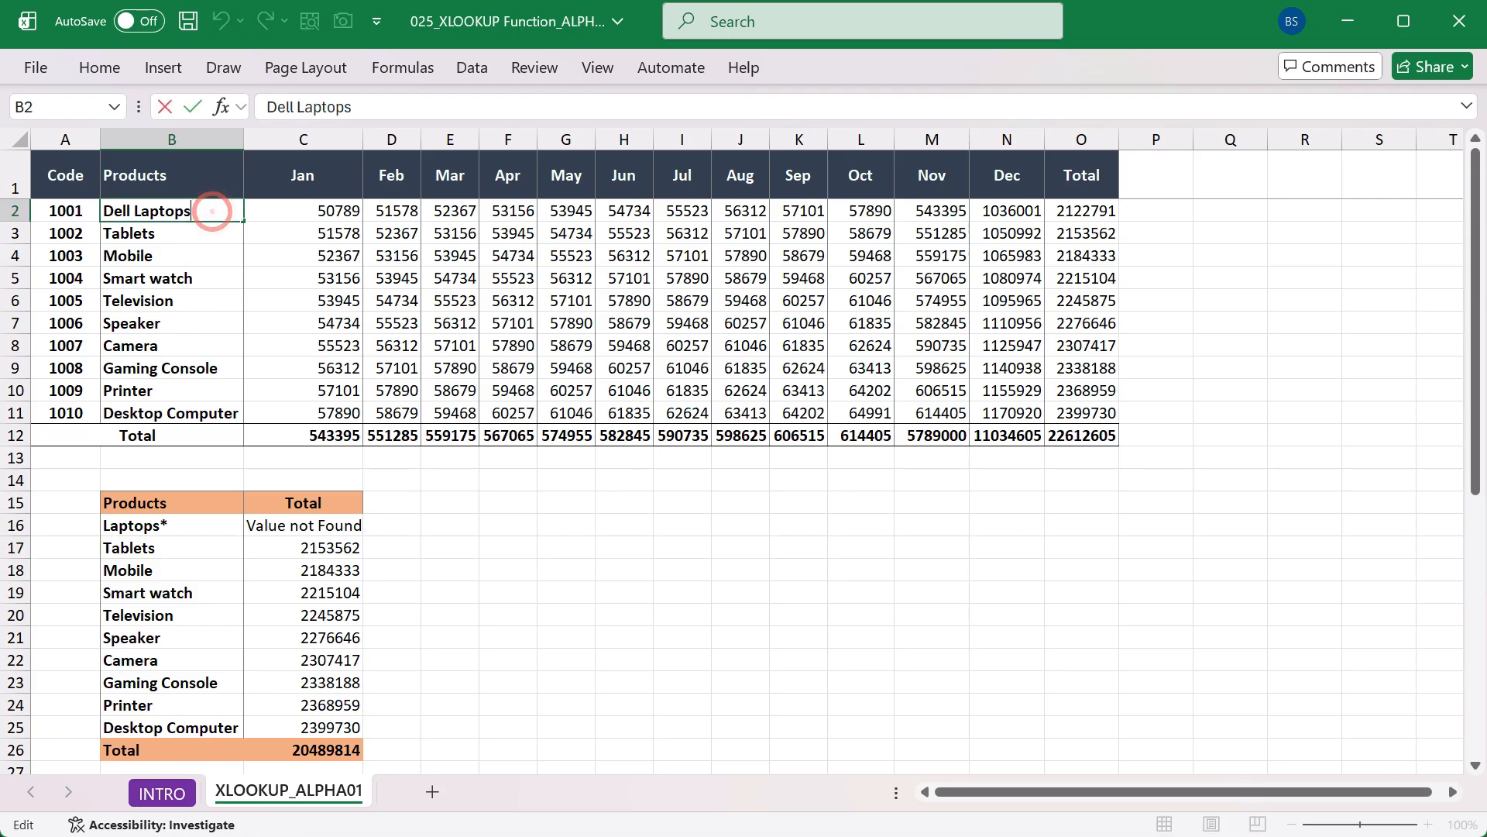
pyautogui.write('15m')
pyautogui.press('BackSpace')
pyautogui.write('R')
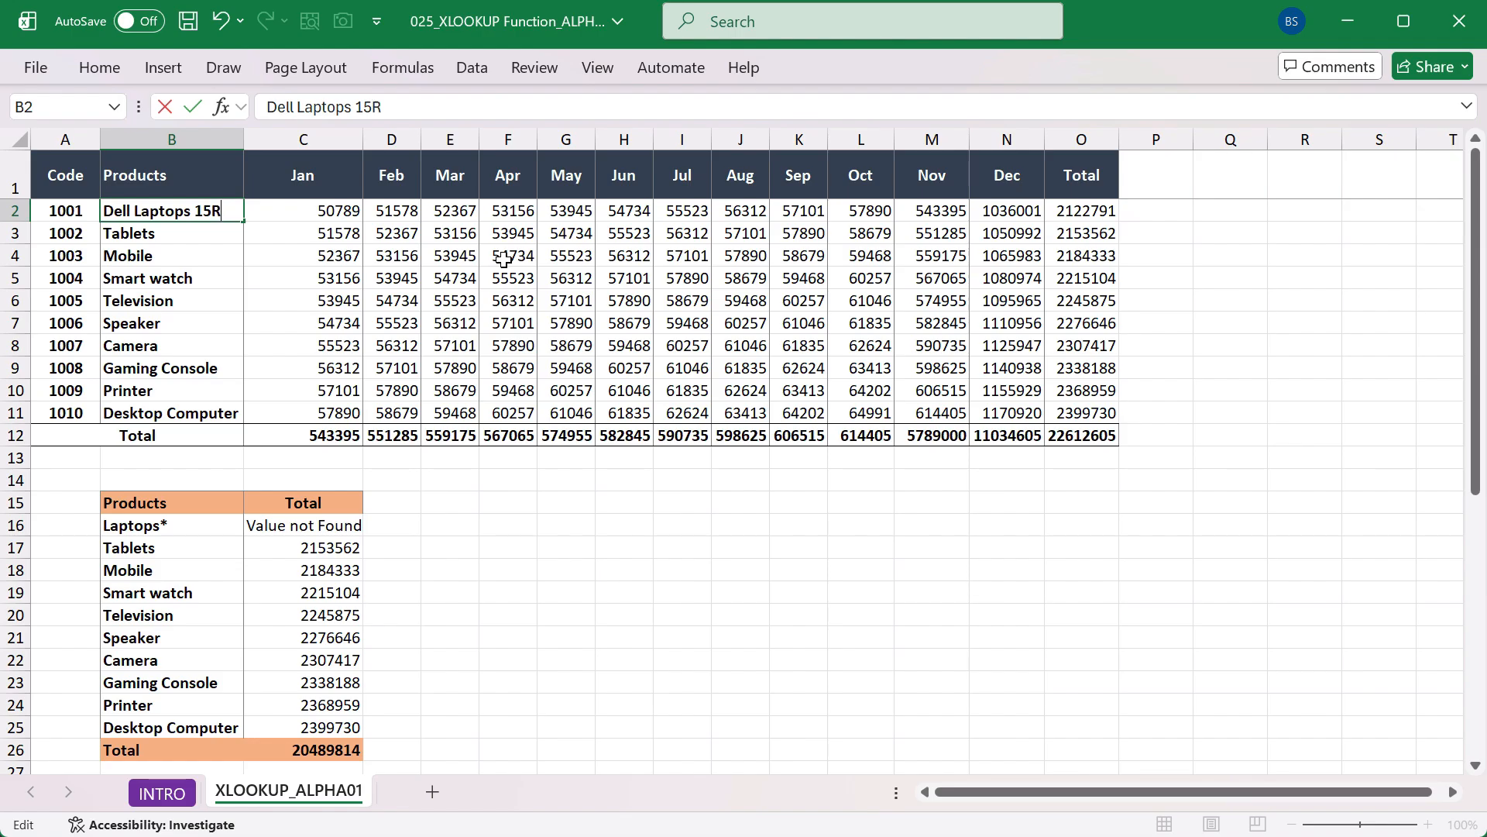
pyautogui.write('M')
pyautogui.press('BackSpace')
pyautogui.write('AM')
pyautogui.press('Return')
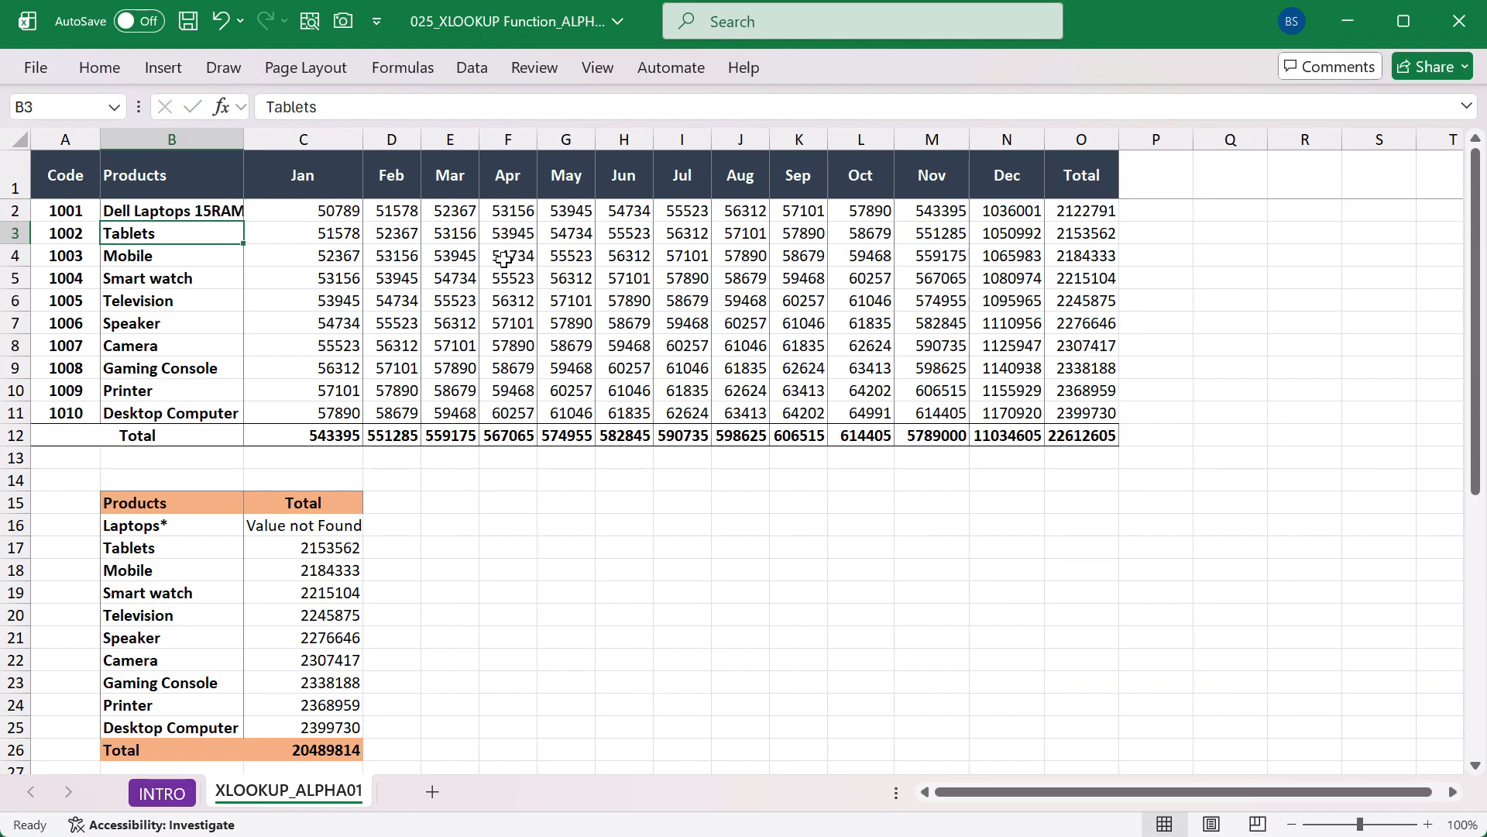
pyautogui.hotkey('ctrl', 's')
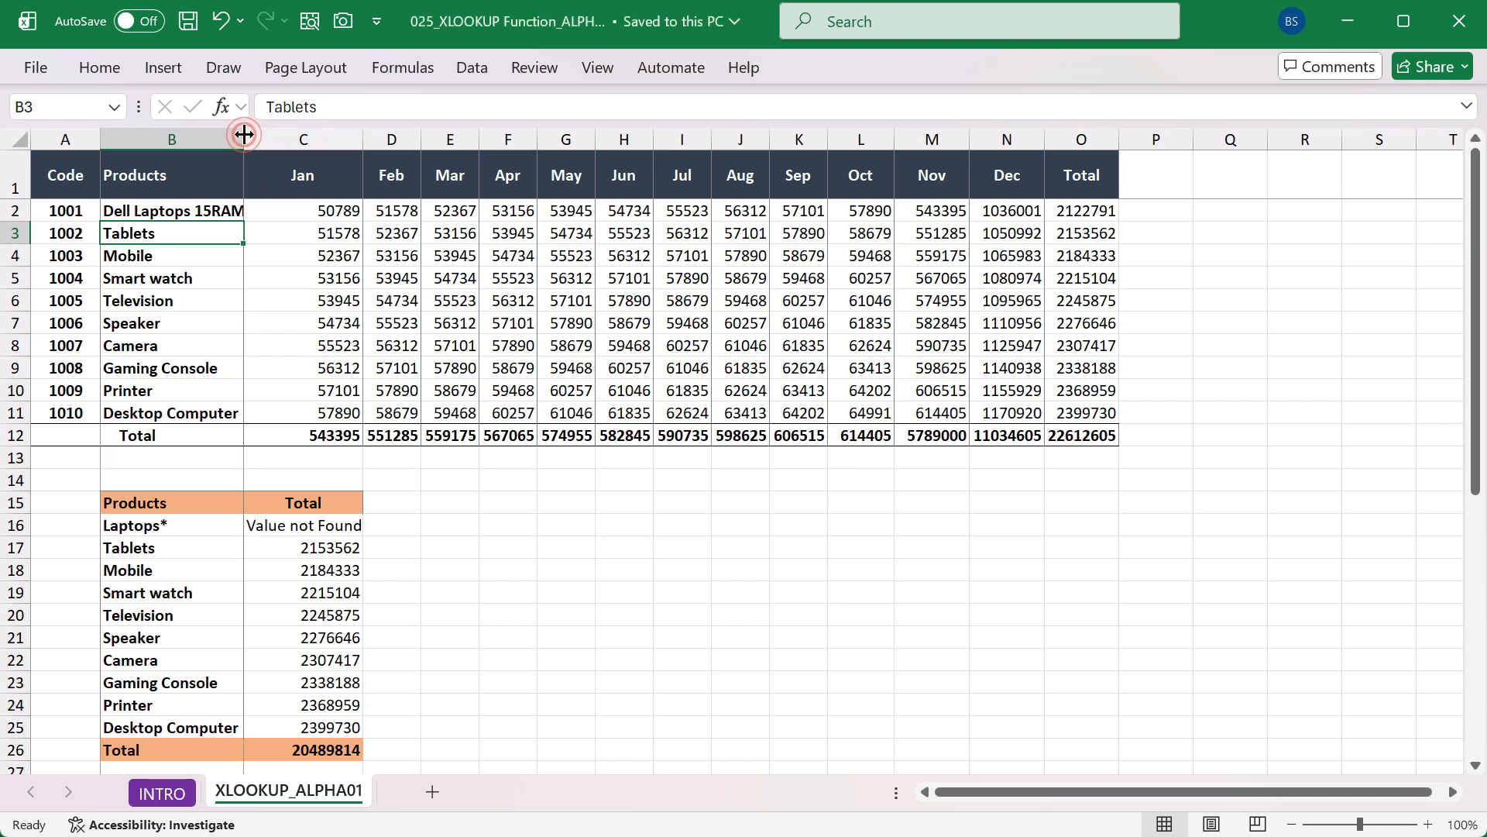
# Autofit the width of column B and set the lookup name in B16 to *Laptops* with asterisks on both sides
pyautogui.doubleClick(244, 135)
pyautogui.click(175, 512)
pyautogui.doubleClick(174, 512)
pyautogui.doubleClick(188, 527)
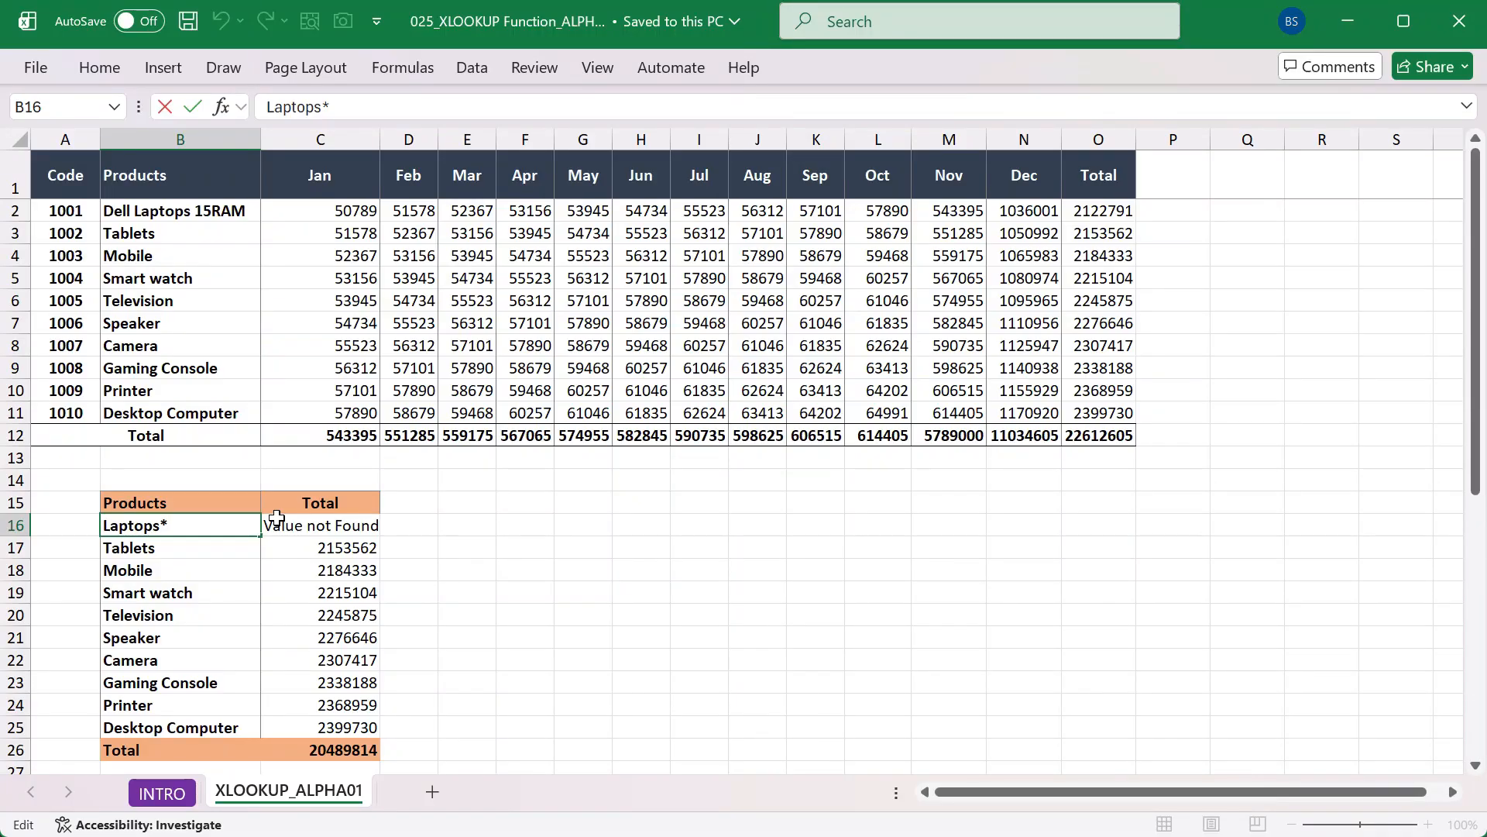
pyautogui.press('Home')
pyautogui.write('*')
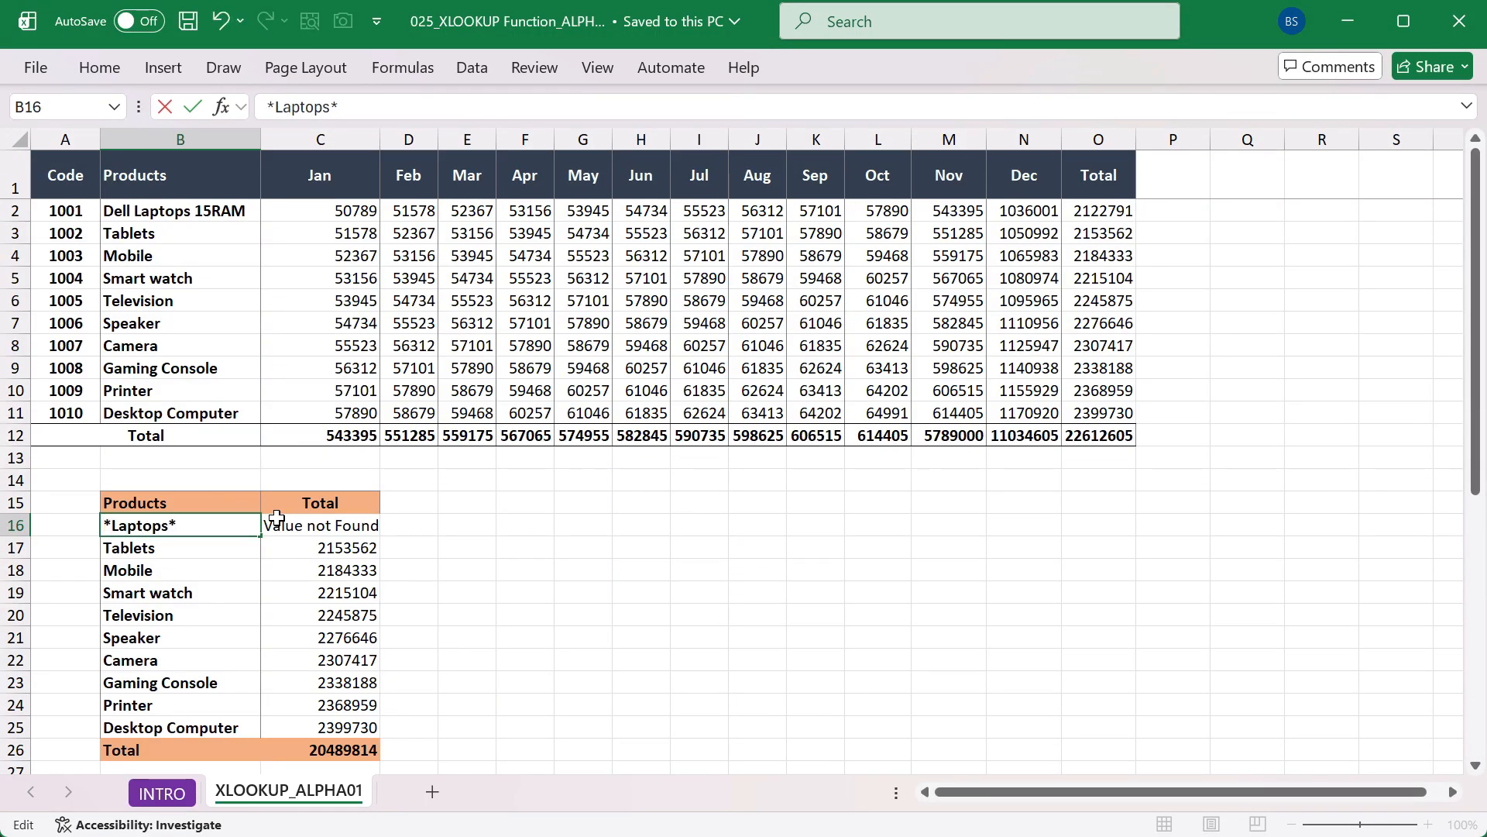
pyautogui.press('Return')
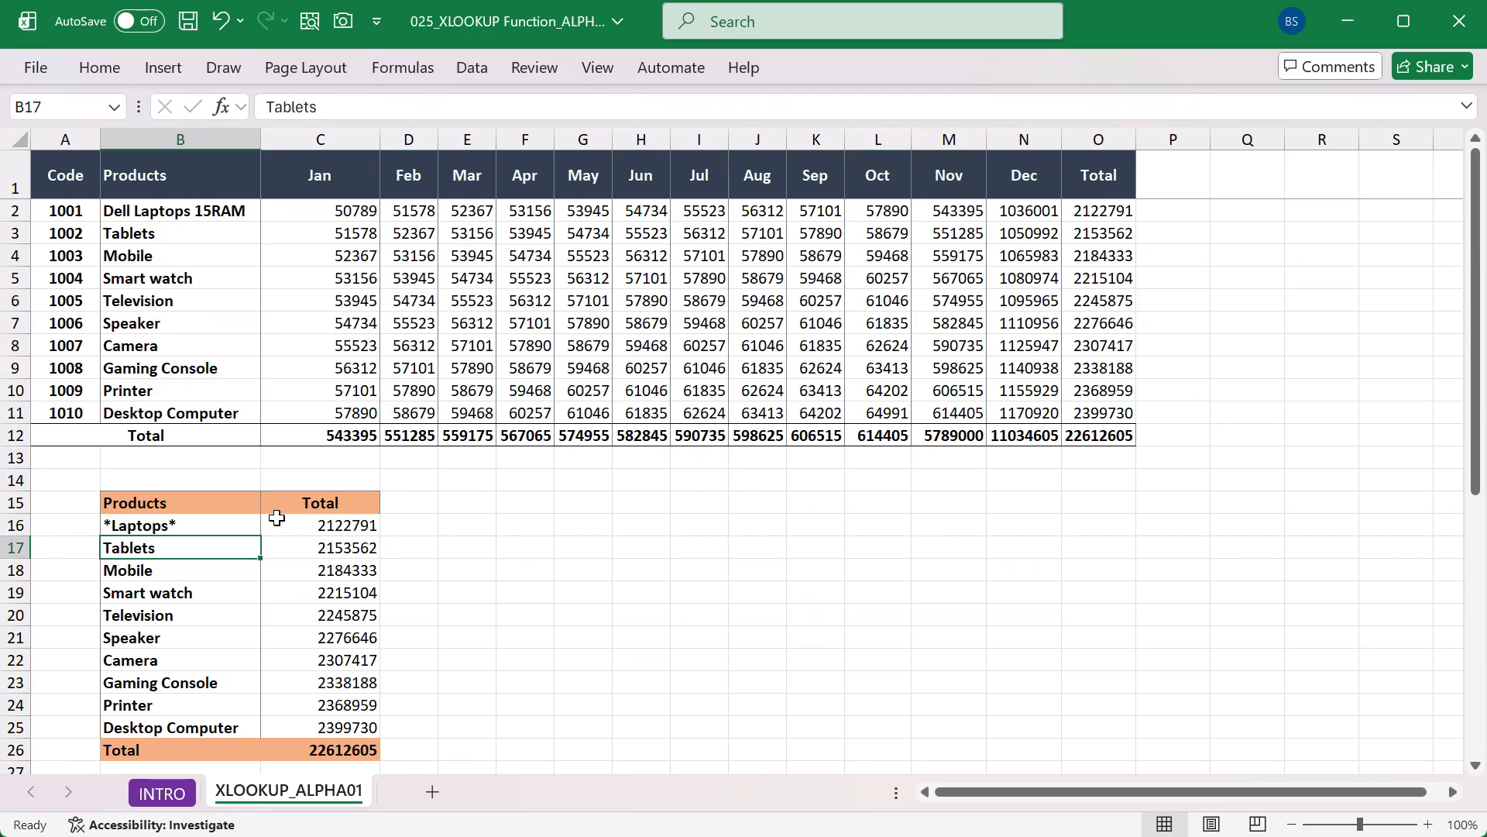
pyautogui.click(199, 525)
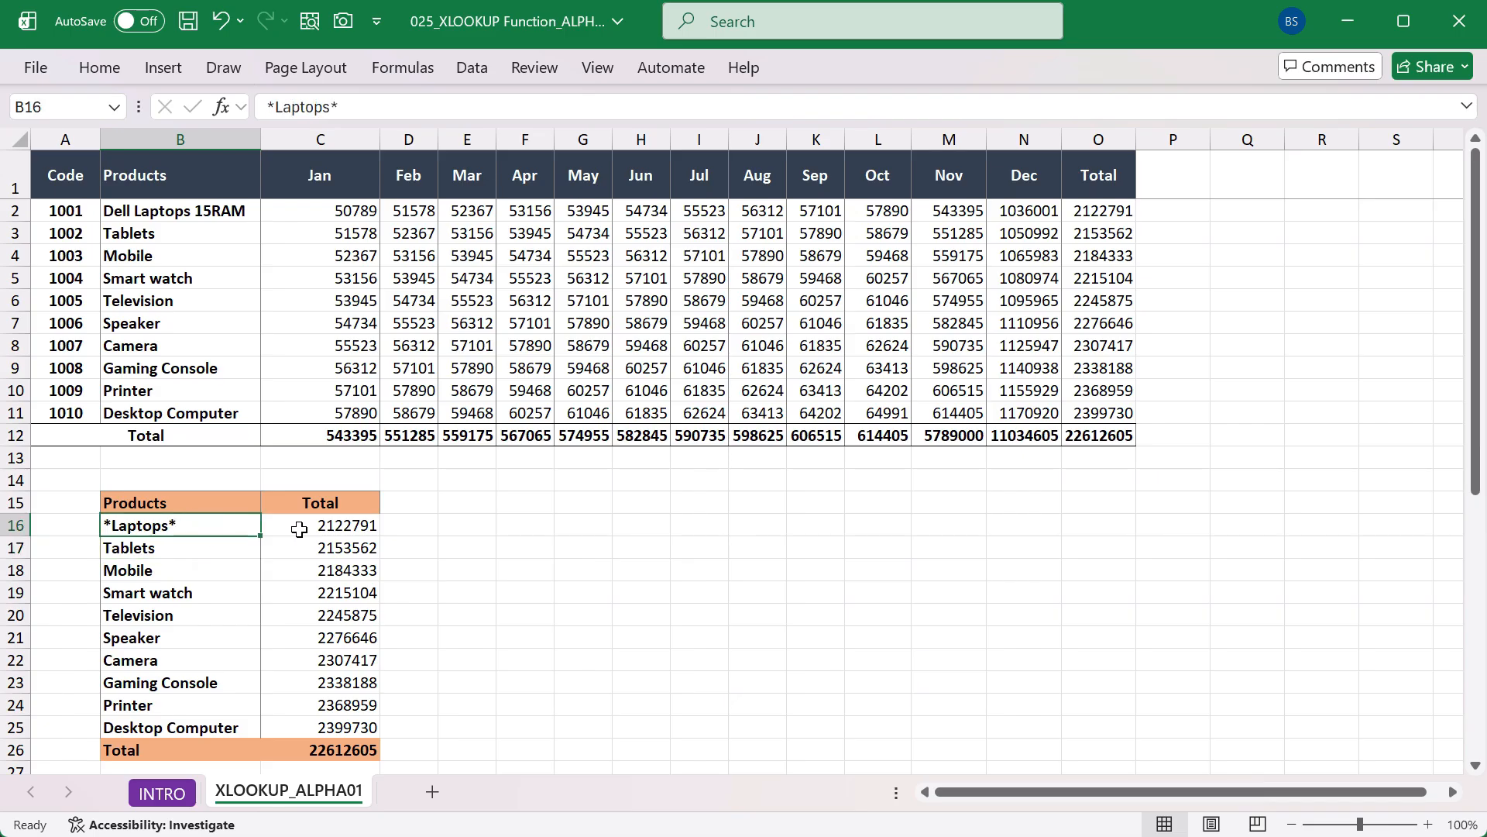
pyautogui.click(306, 525)
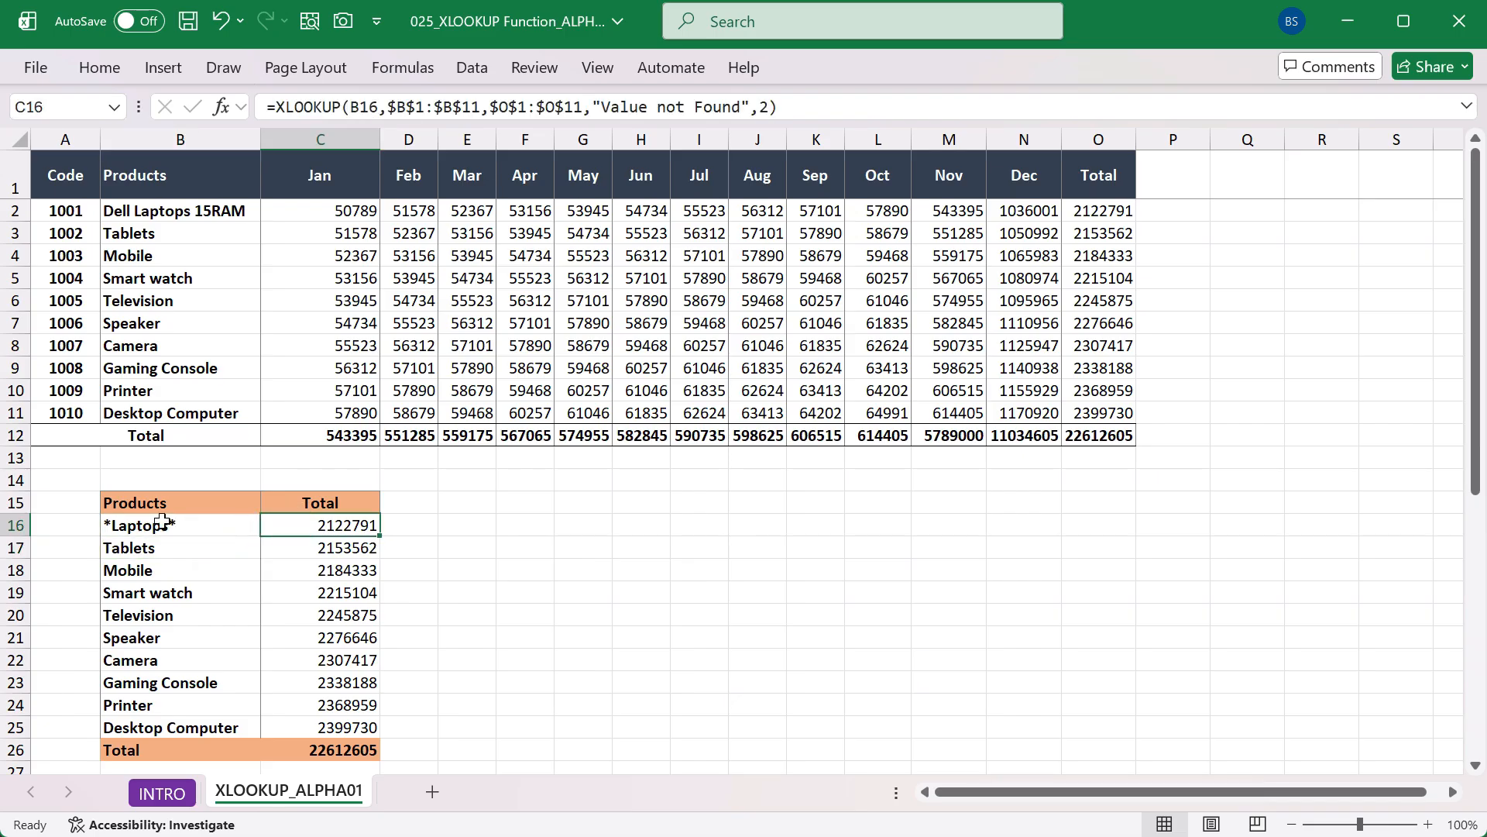
# Try the shortened lookup name *Laptop* in B16, then undo the change and save the workbook
pyautogui.doubleClick(162, 526)
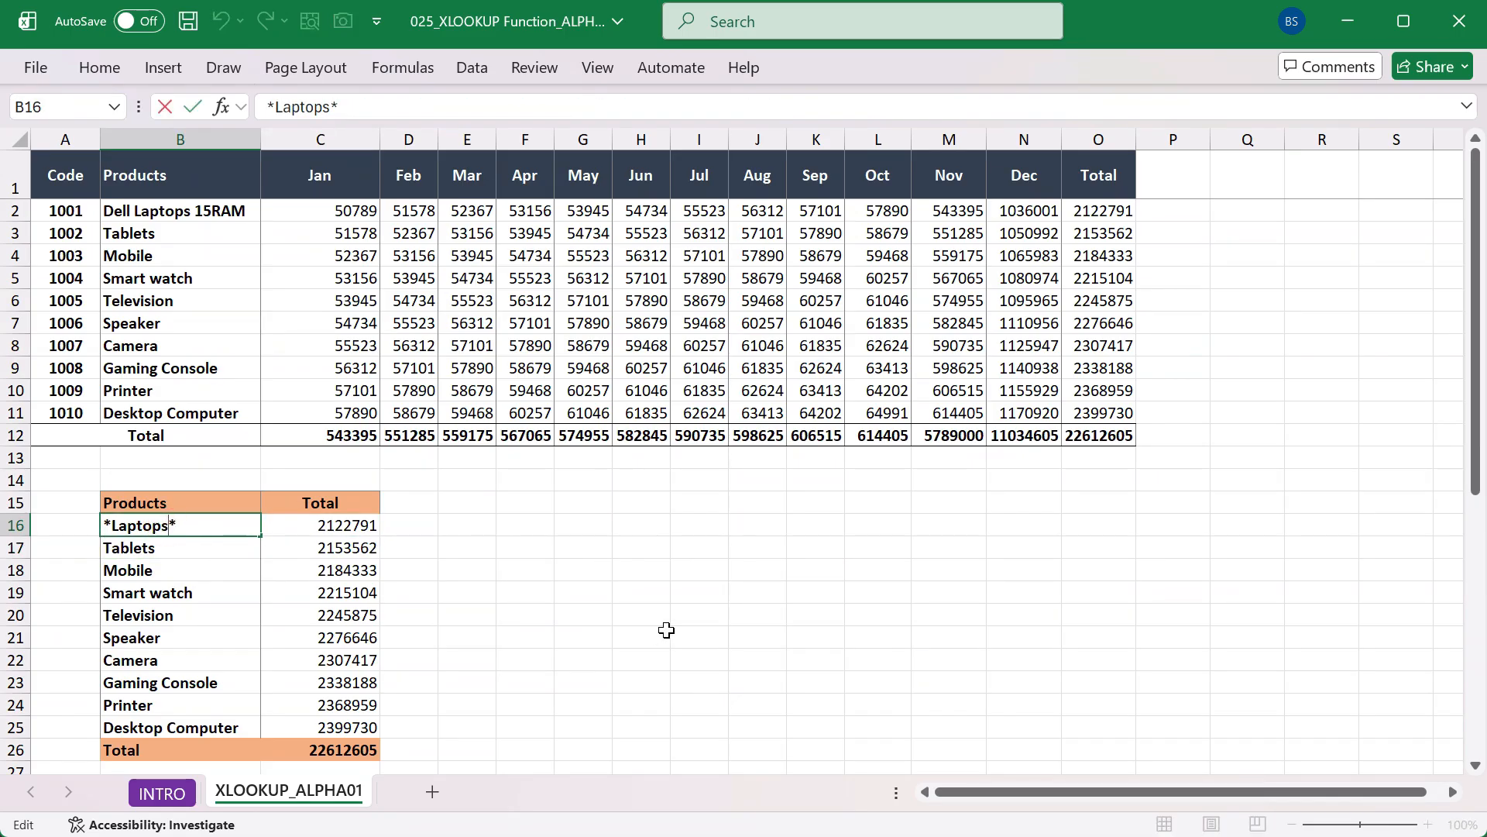
pyautogui.press('BackSpace')
pyautogui.press('Return')
pyautogui.press('Up')
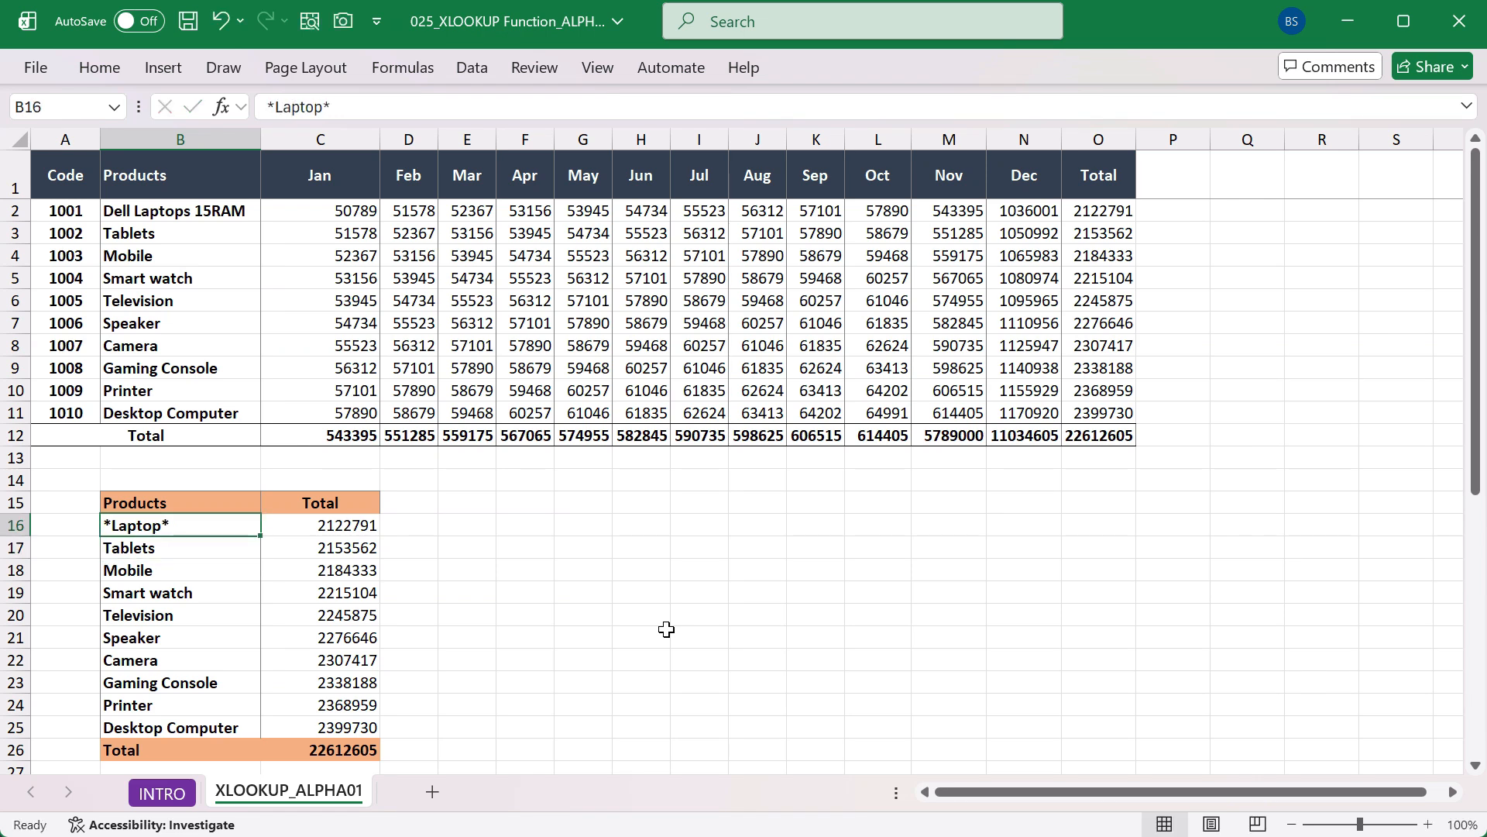
pyautogui.hotkey('ctrl', 'z')
pyautogui.hotkey('ctrl', 's')
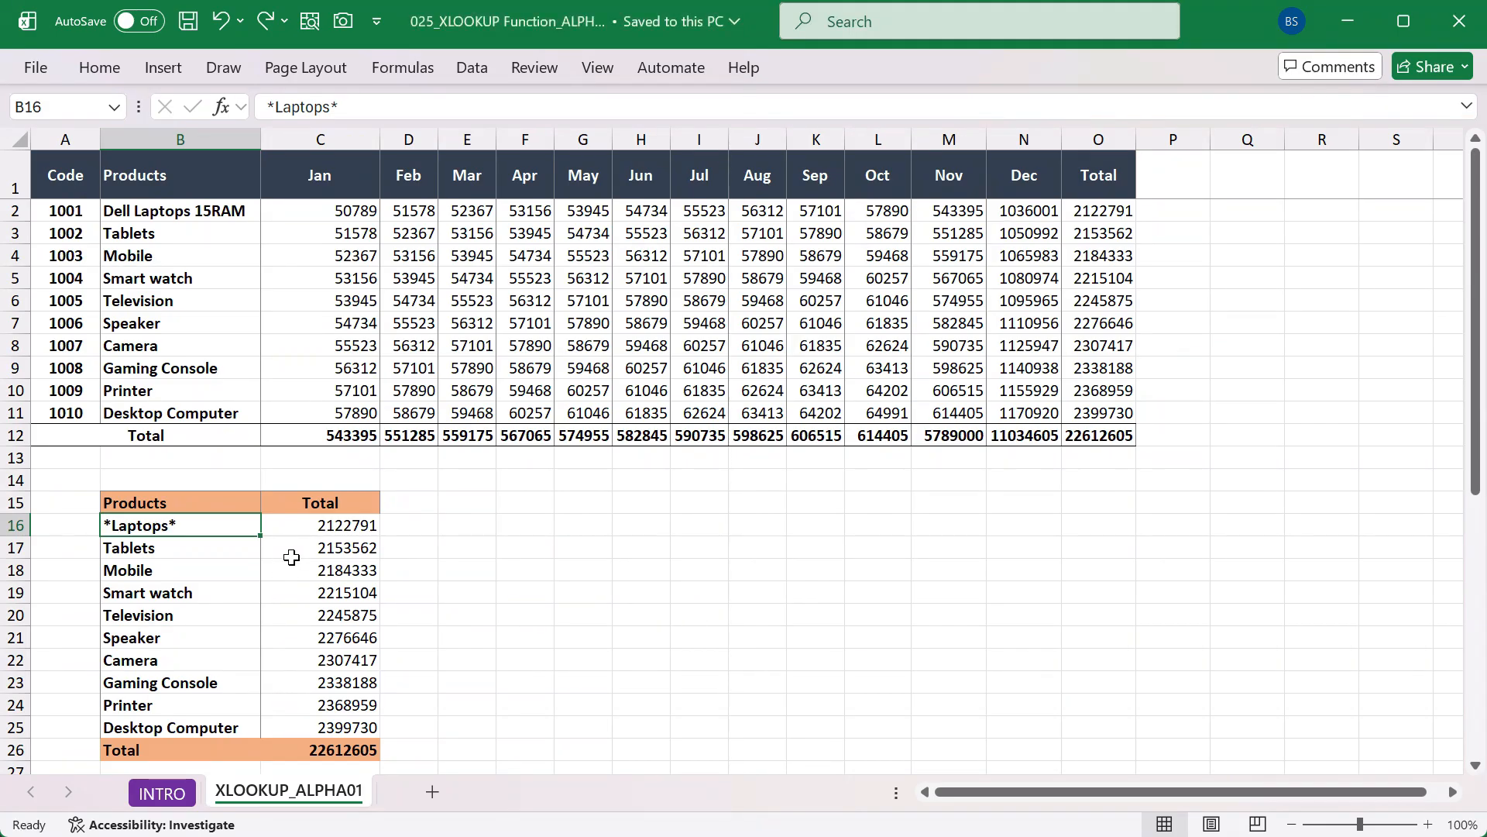
# Remove both asterisks from the lookup name in B16, leaving plain Laptops
pyautogui.doubleClick(221, 525)
pyautogui.press('BackSpace')
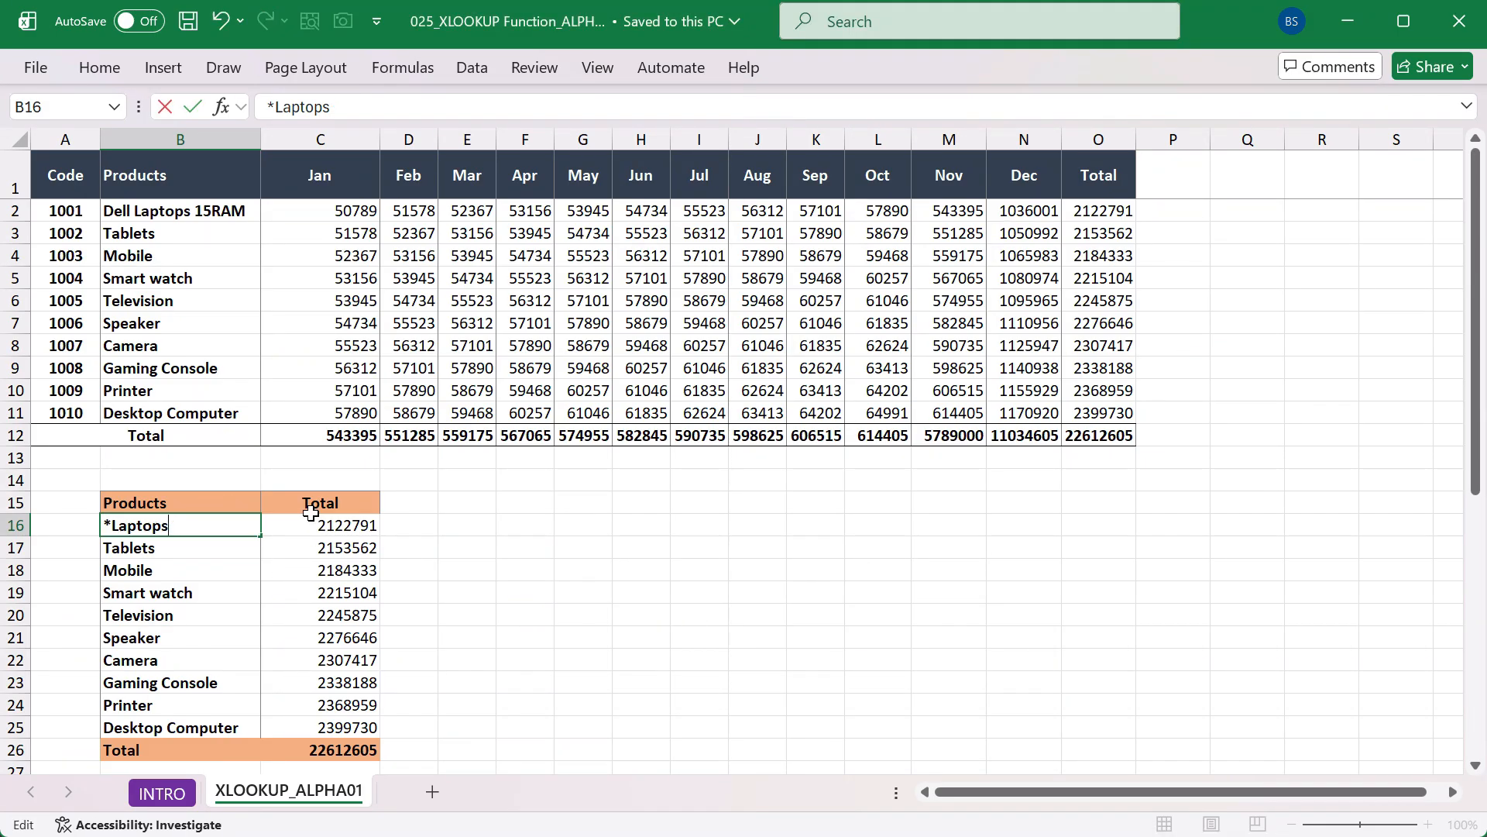
pyautogui.press('Return')
pyautogui.doubleClick(110, 525)
pyautogui.press('BackSpace')
pyautogui.press('Return')
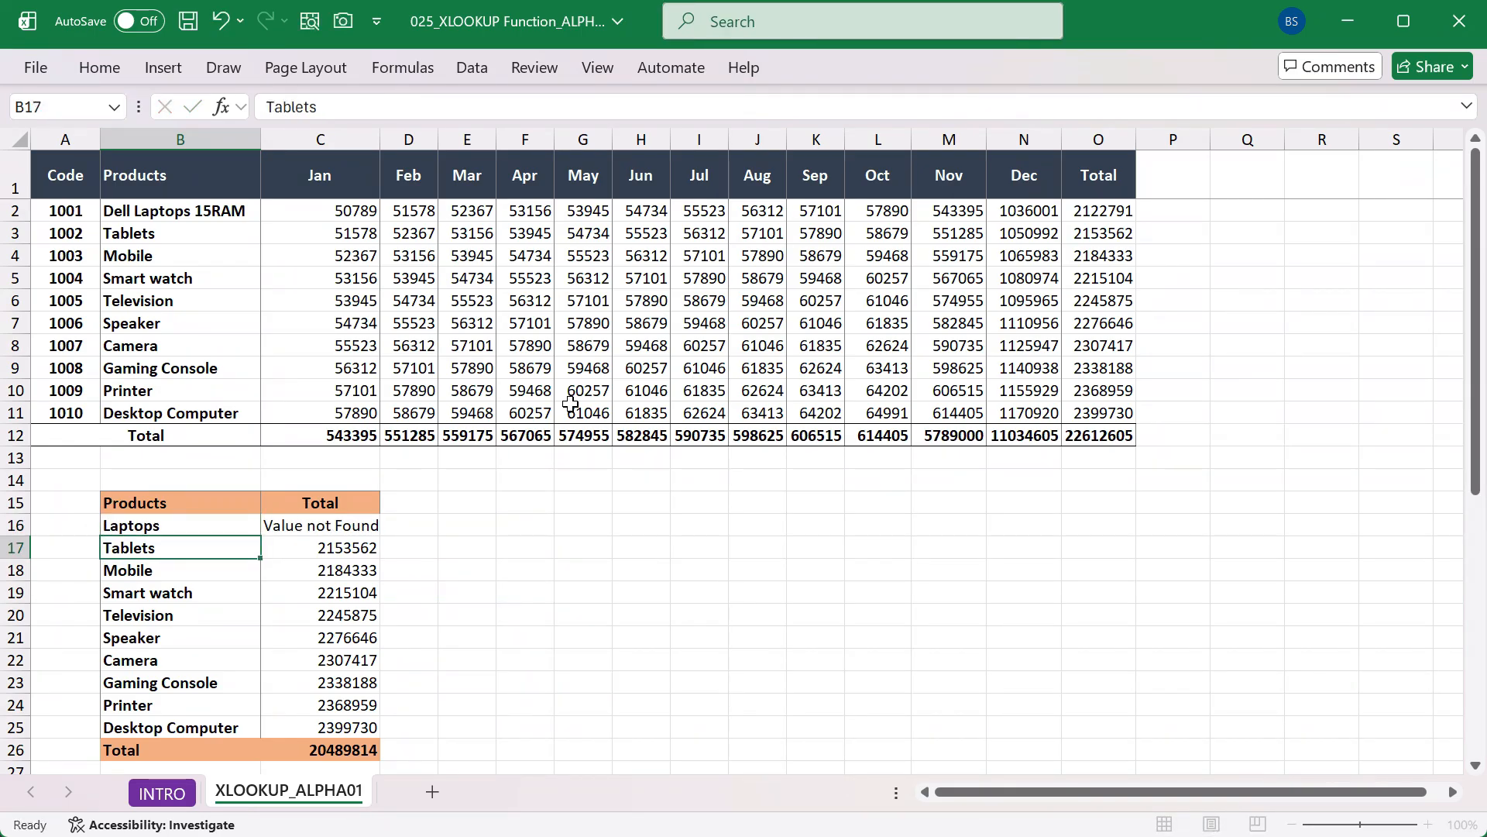
# Prefix the lookup value B16 in C16's XLOOKUP formula with a leading wildcard, "*"&
pyautogui.click(347, 526)
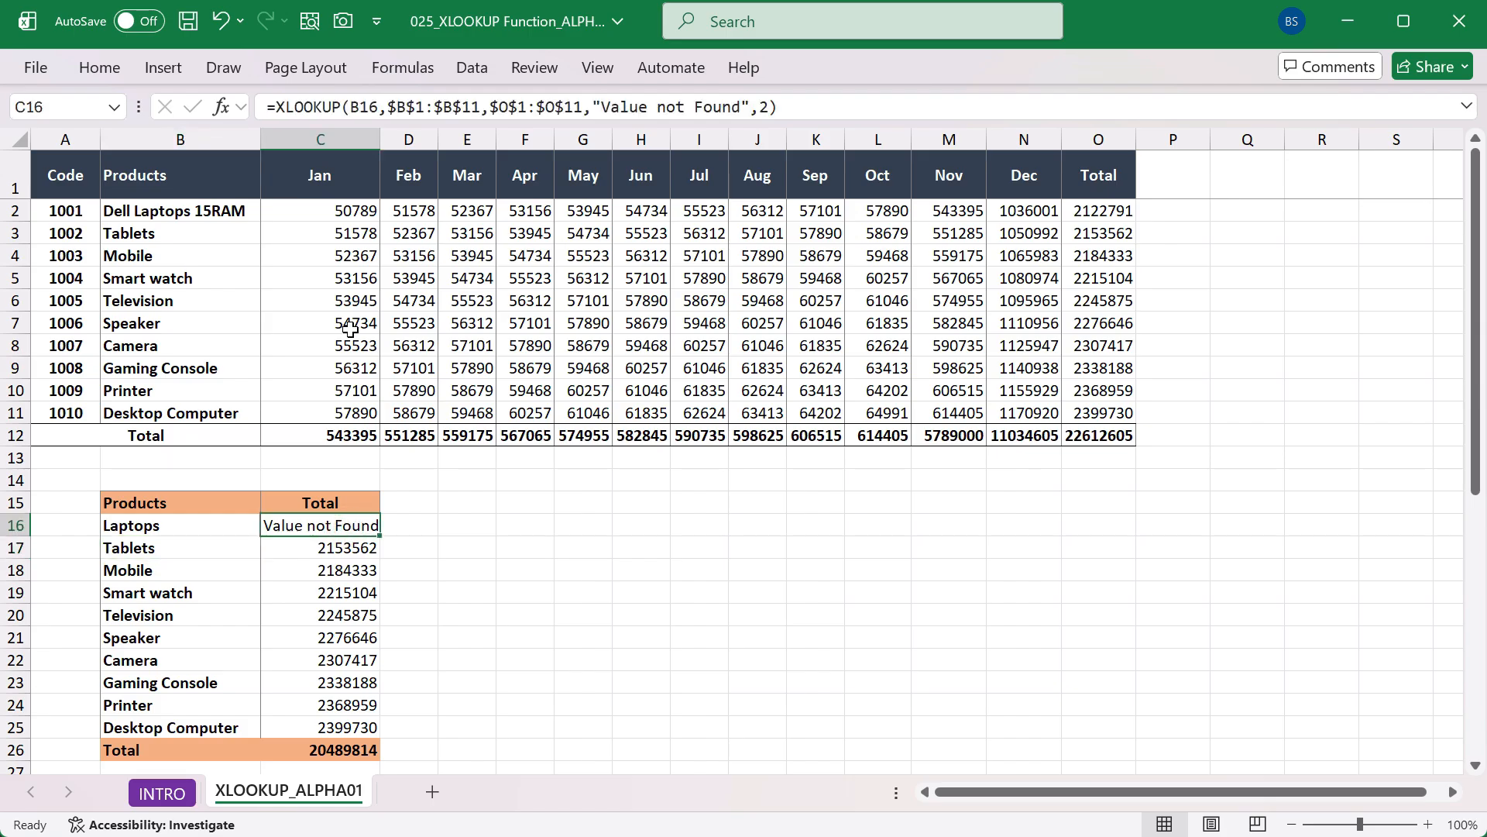
pyautogui.click(350, 107)
pyautogui.moveTo(350, 107); pyautogui.dragTo(378, 107)
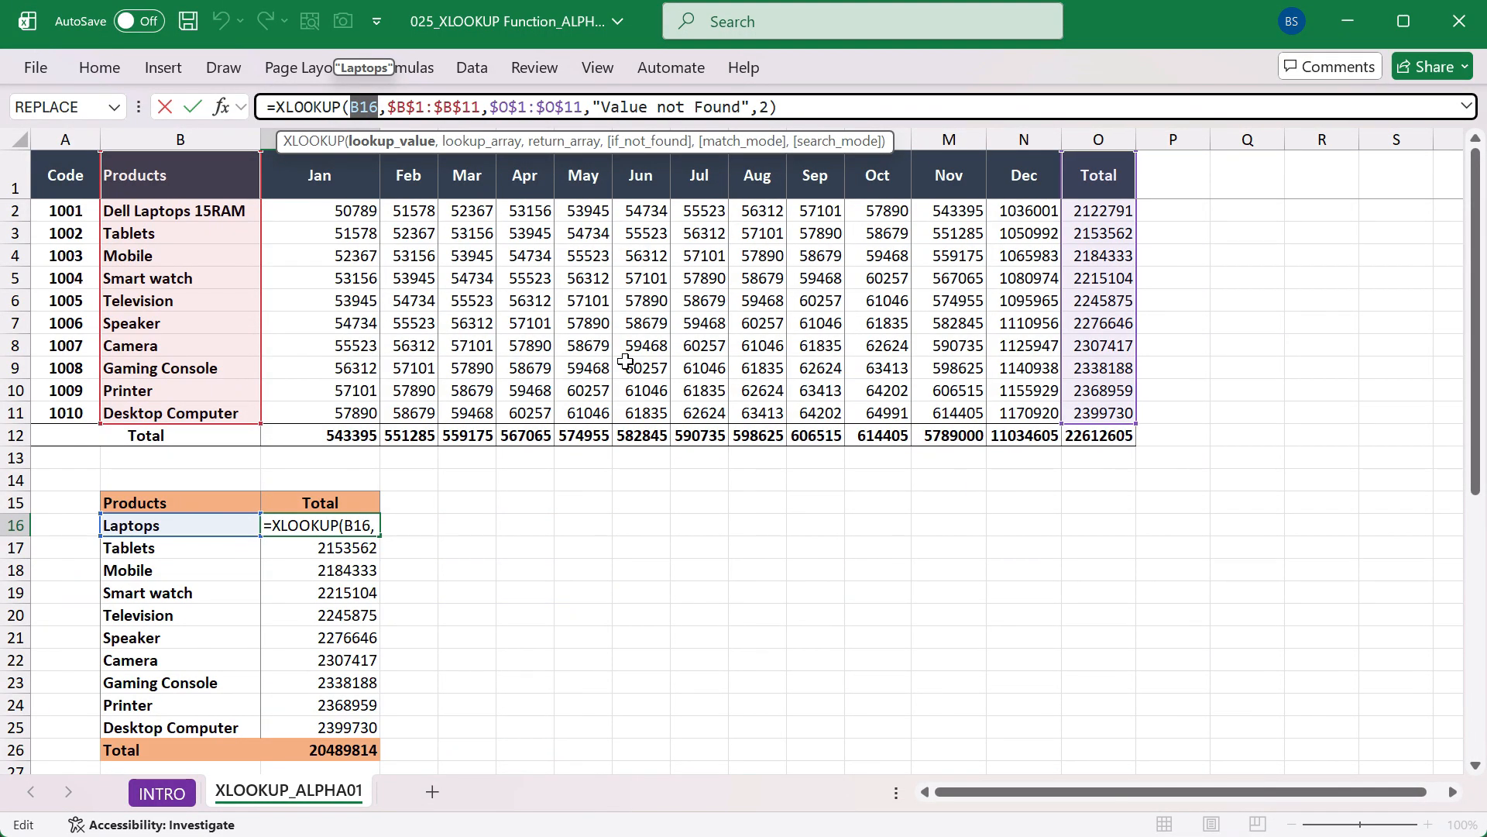
pyautogui.press('Left')
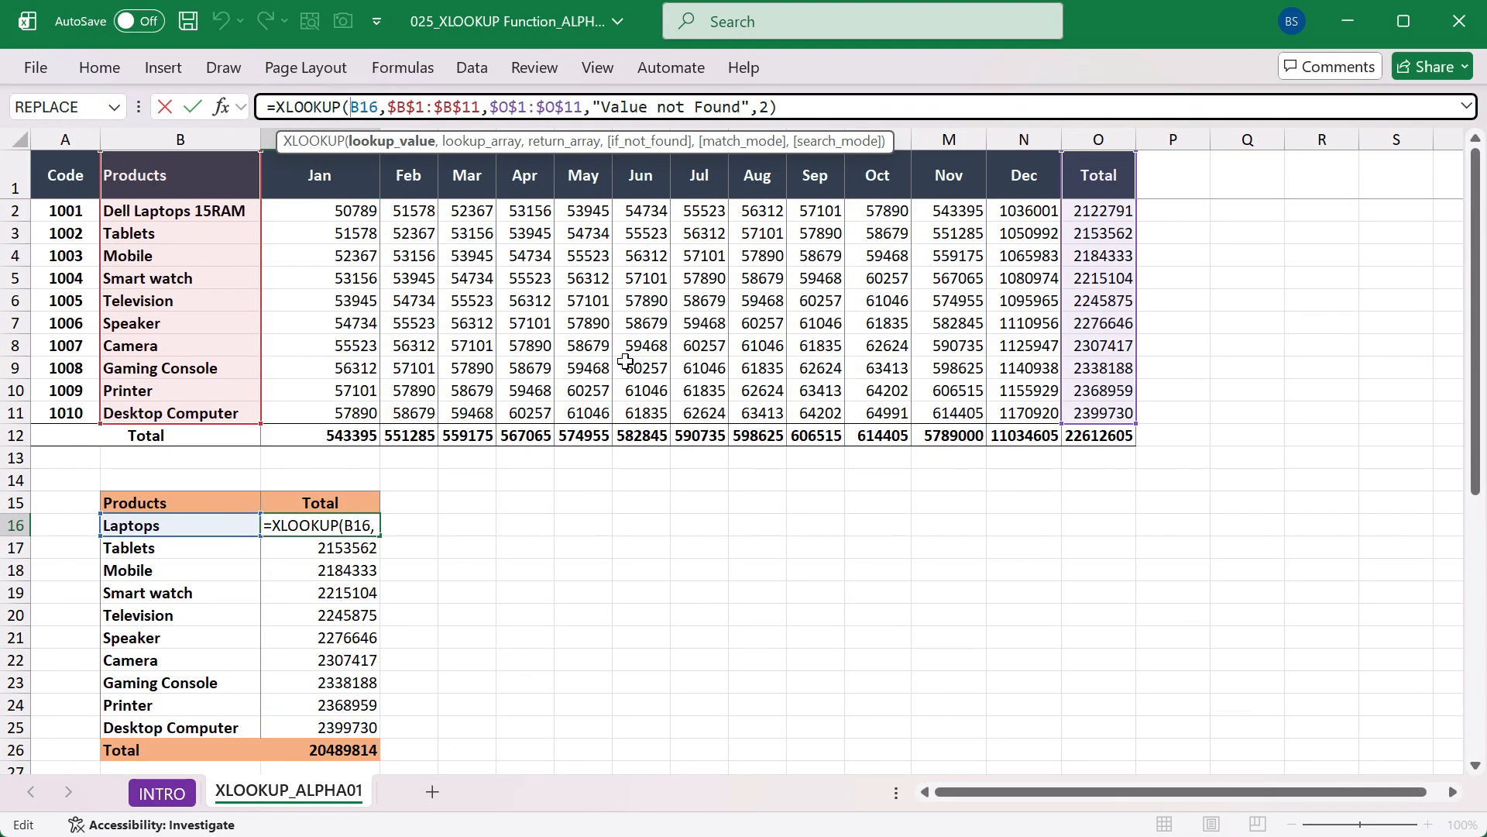
pyautogui.write('"')
pyautogui.write('"')
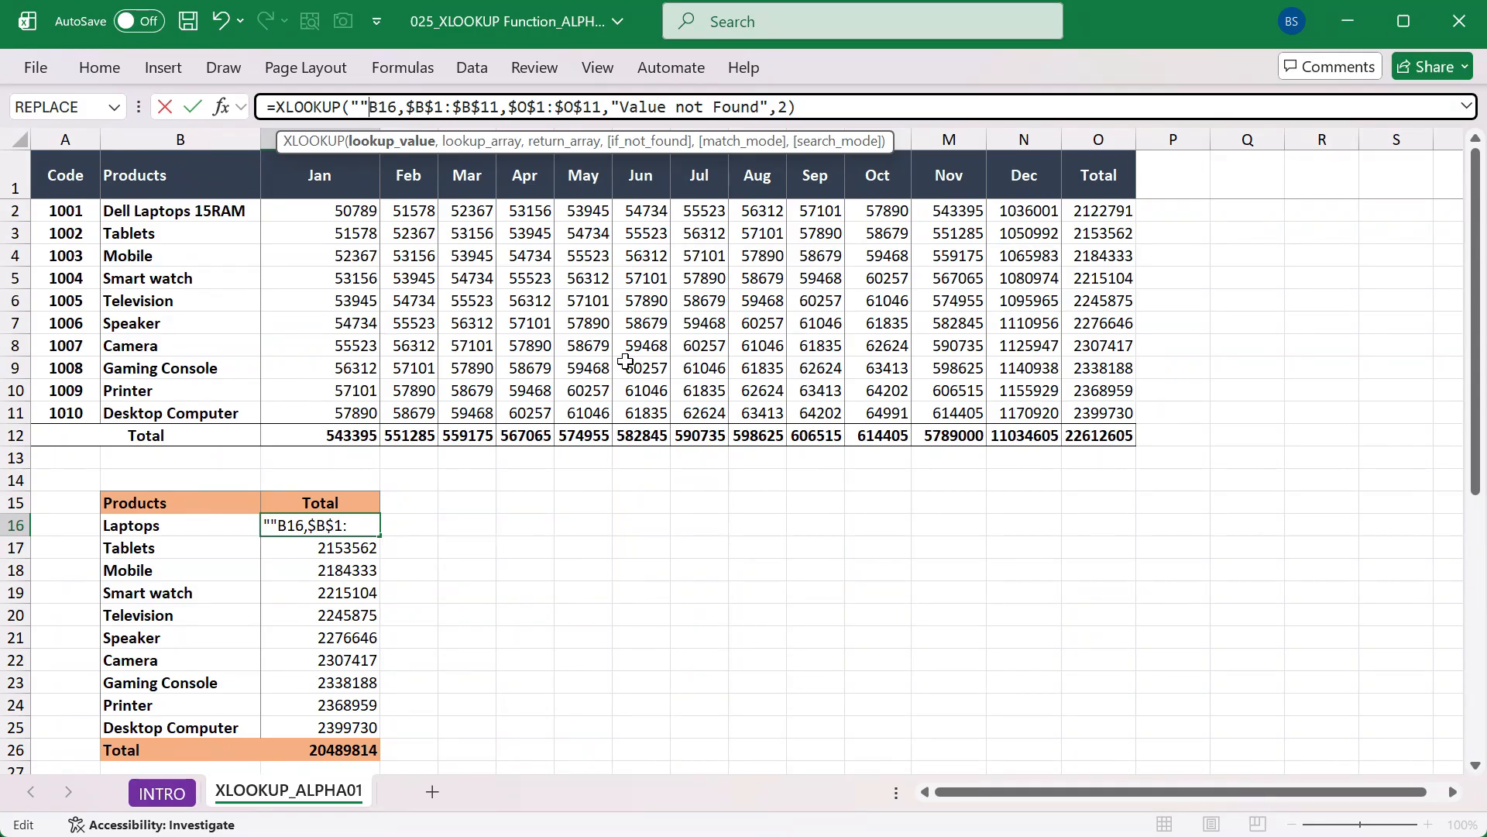
pyautogui.click(359, 107)
pyautogui.write('*"')
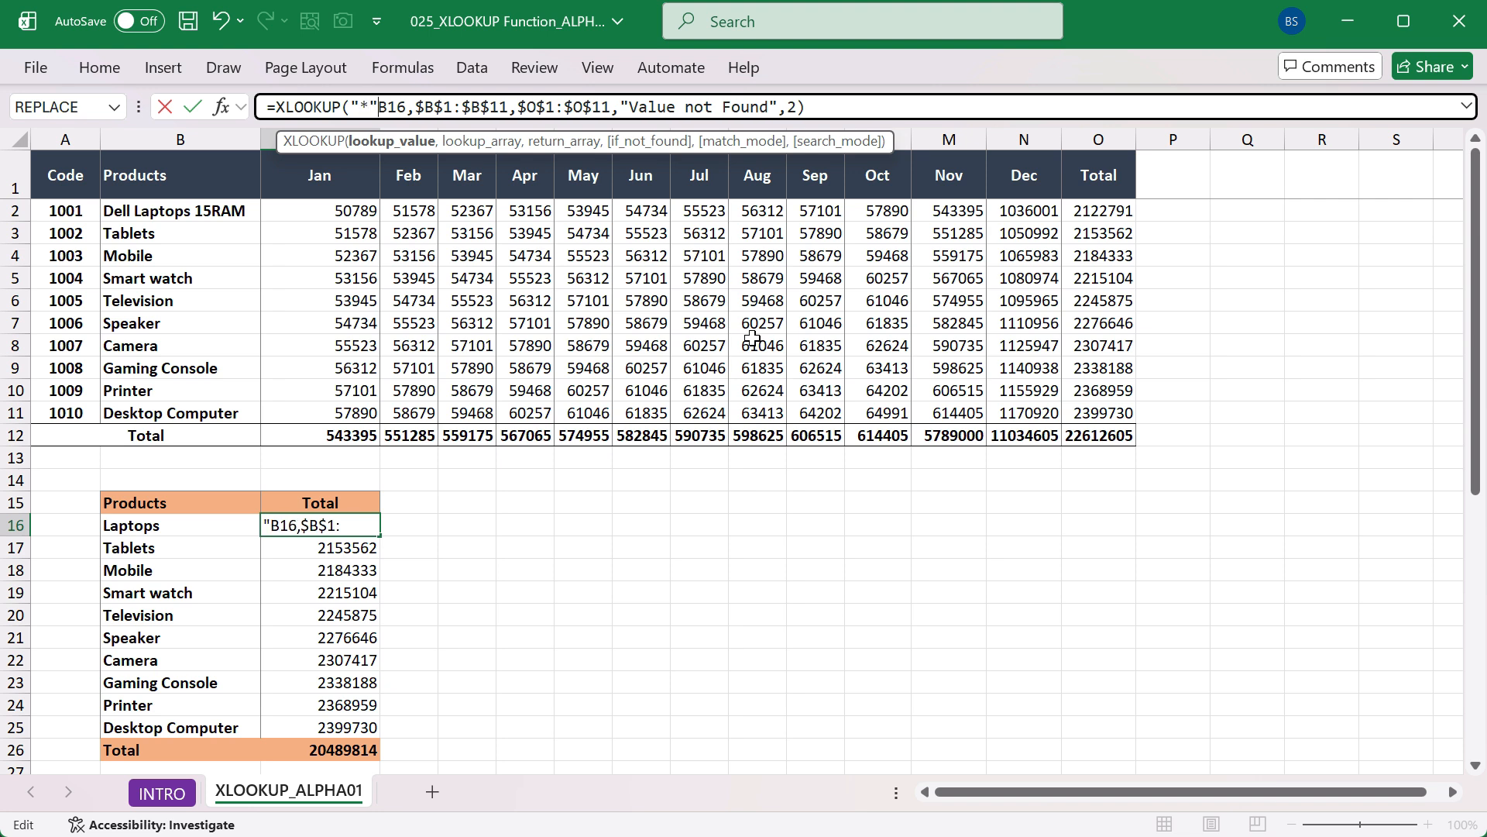
pyautogui.write('&')
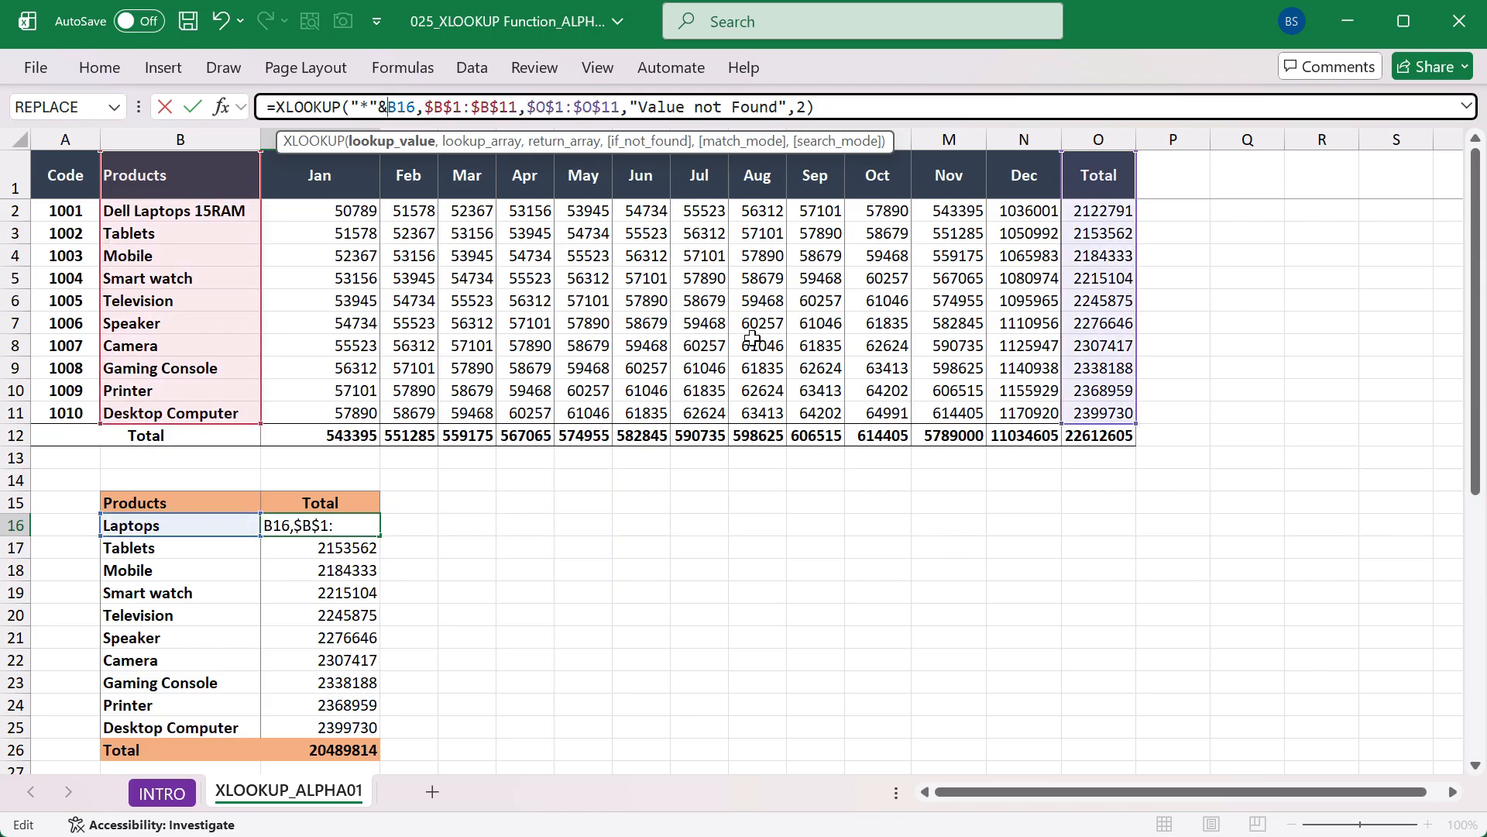
# Append the trailing wildcard &"*" after B16 in C16's XLOOKUP formula, commit it and save the workbook
pyautogui.press('Right')
pyautogui.write('&"')
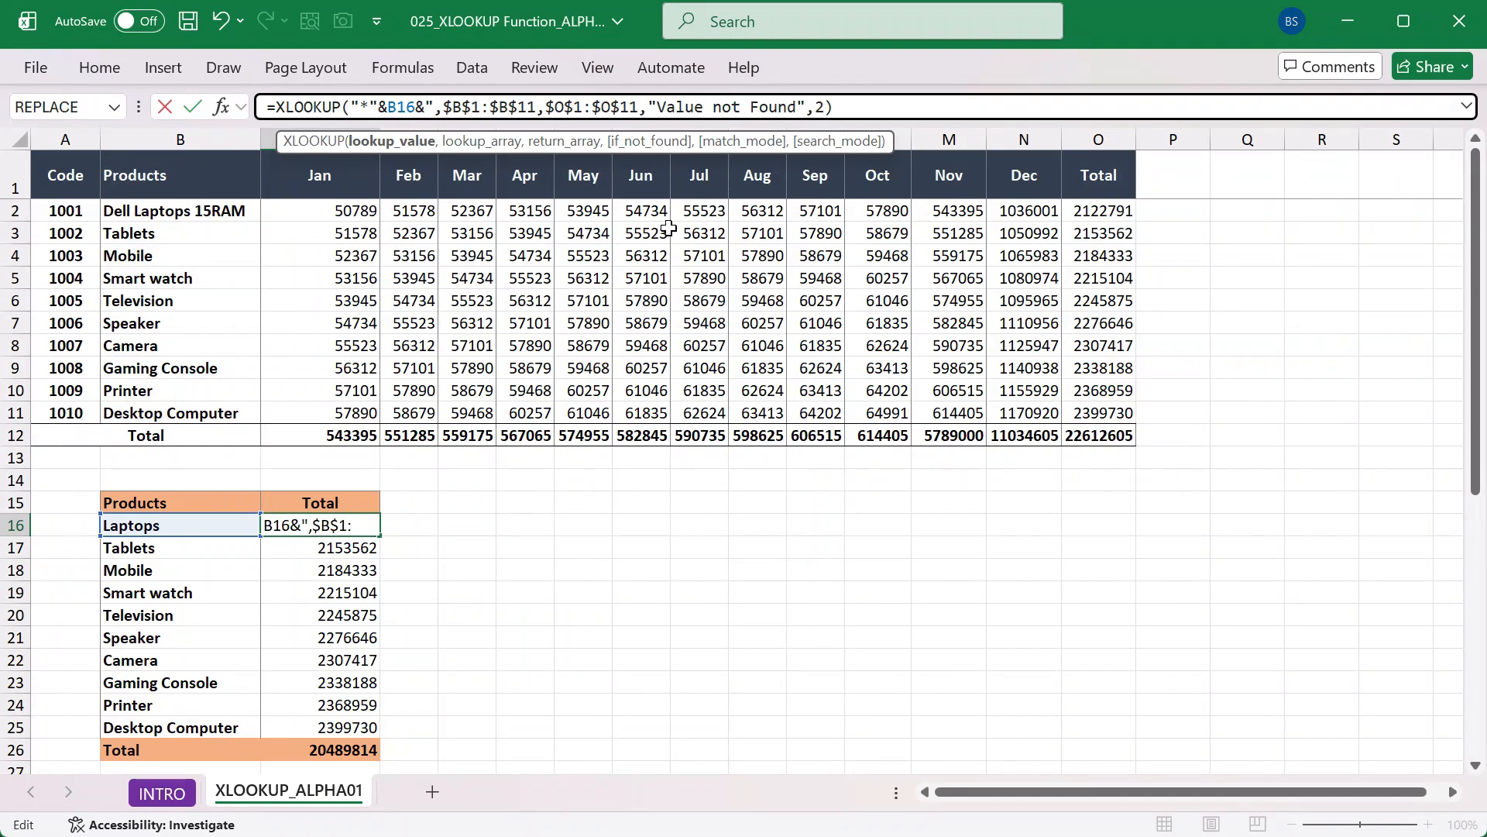
pyautogui.write('*"')
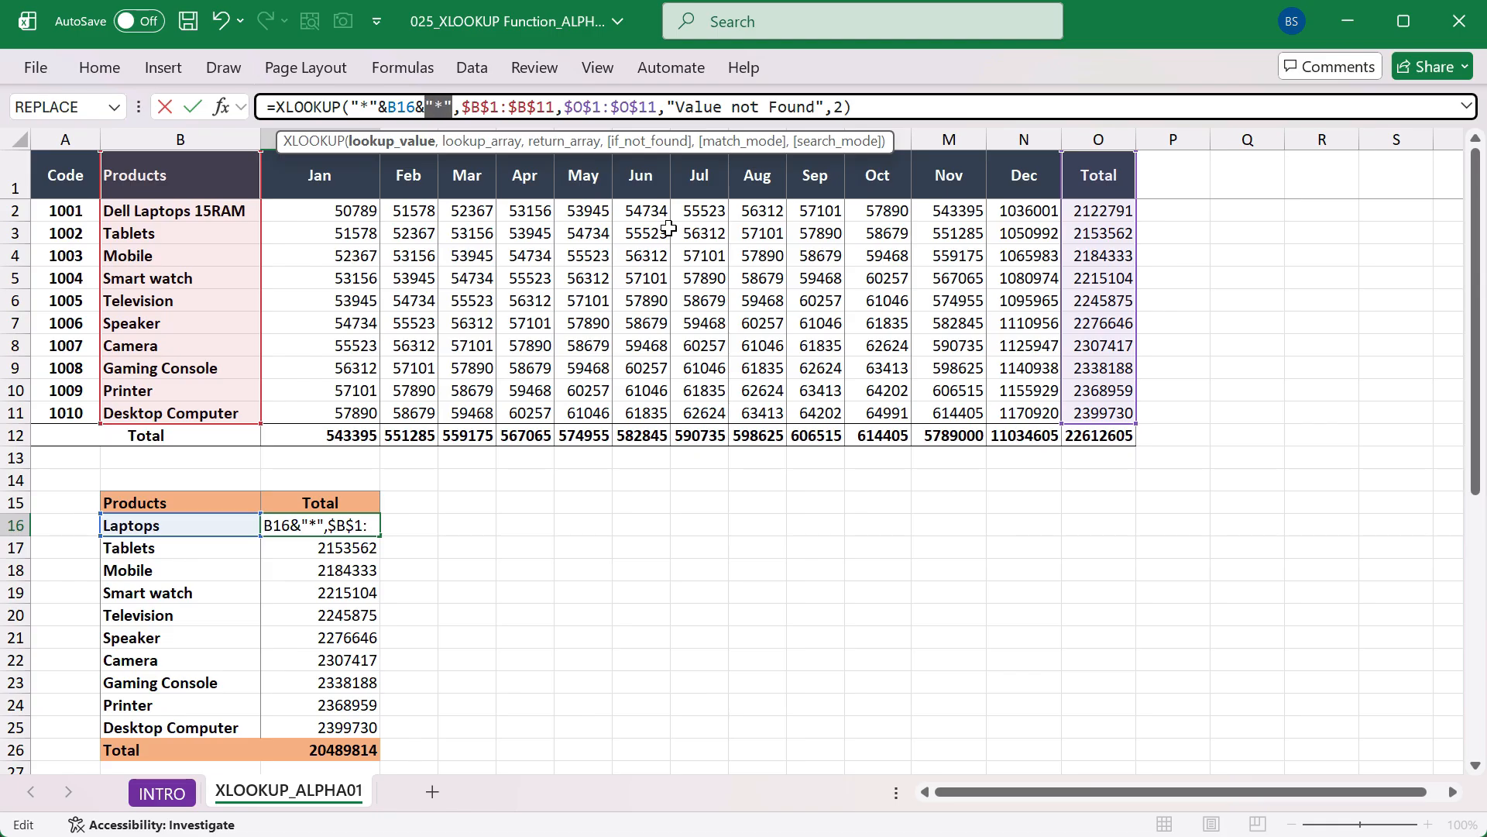
pyautogui.hotkey('ctrl', 'Return')
pyautogui.hotkey('ctrl', 's')
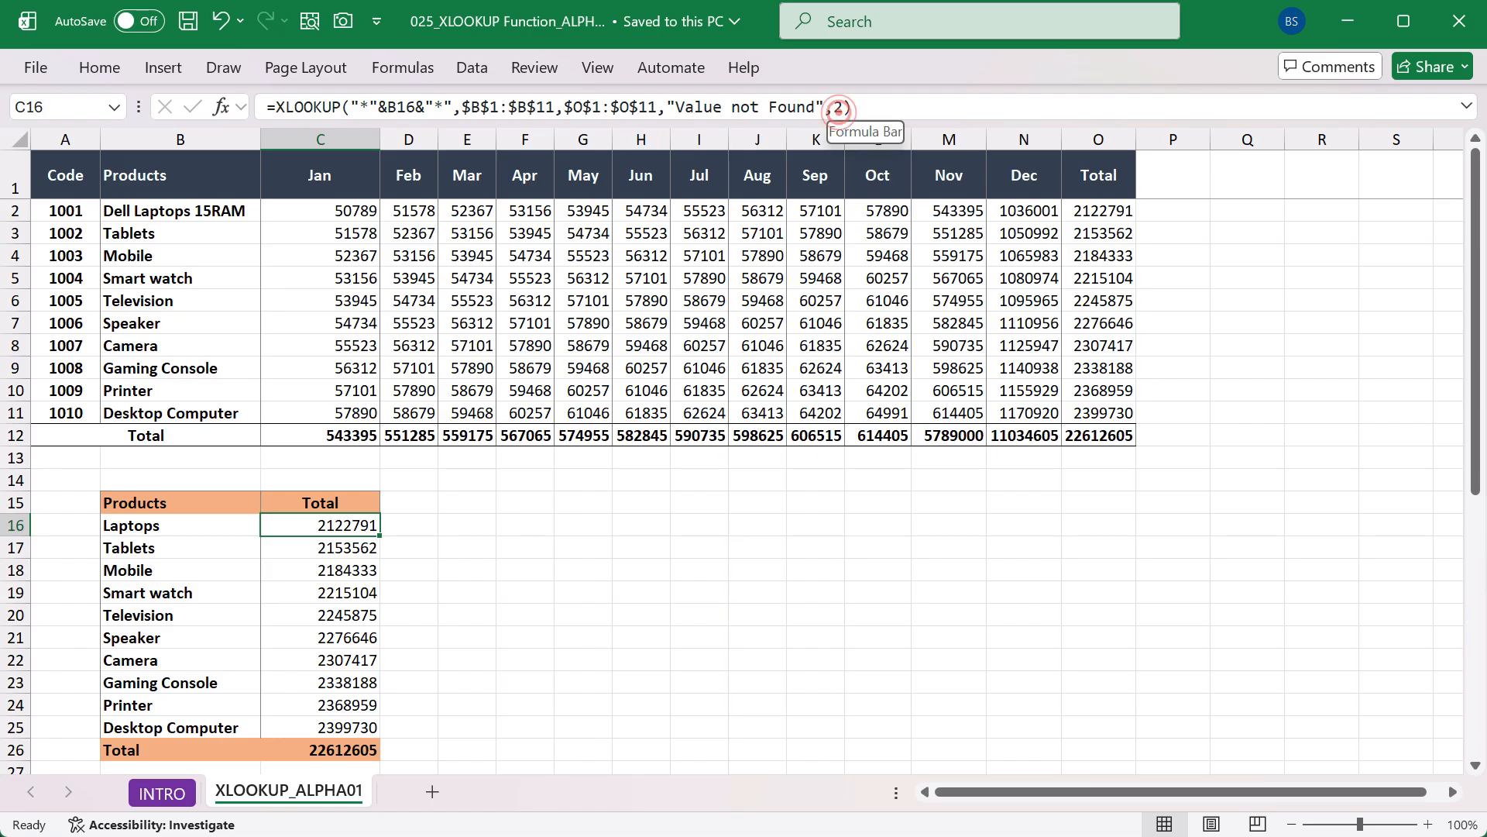
# Add an empty search_mode argument after match_mode 2 in C16's XLOOKUP formula
pyautogui.click(839, 113)
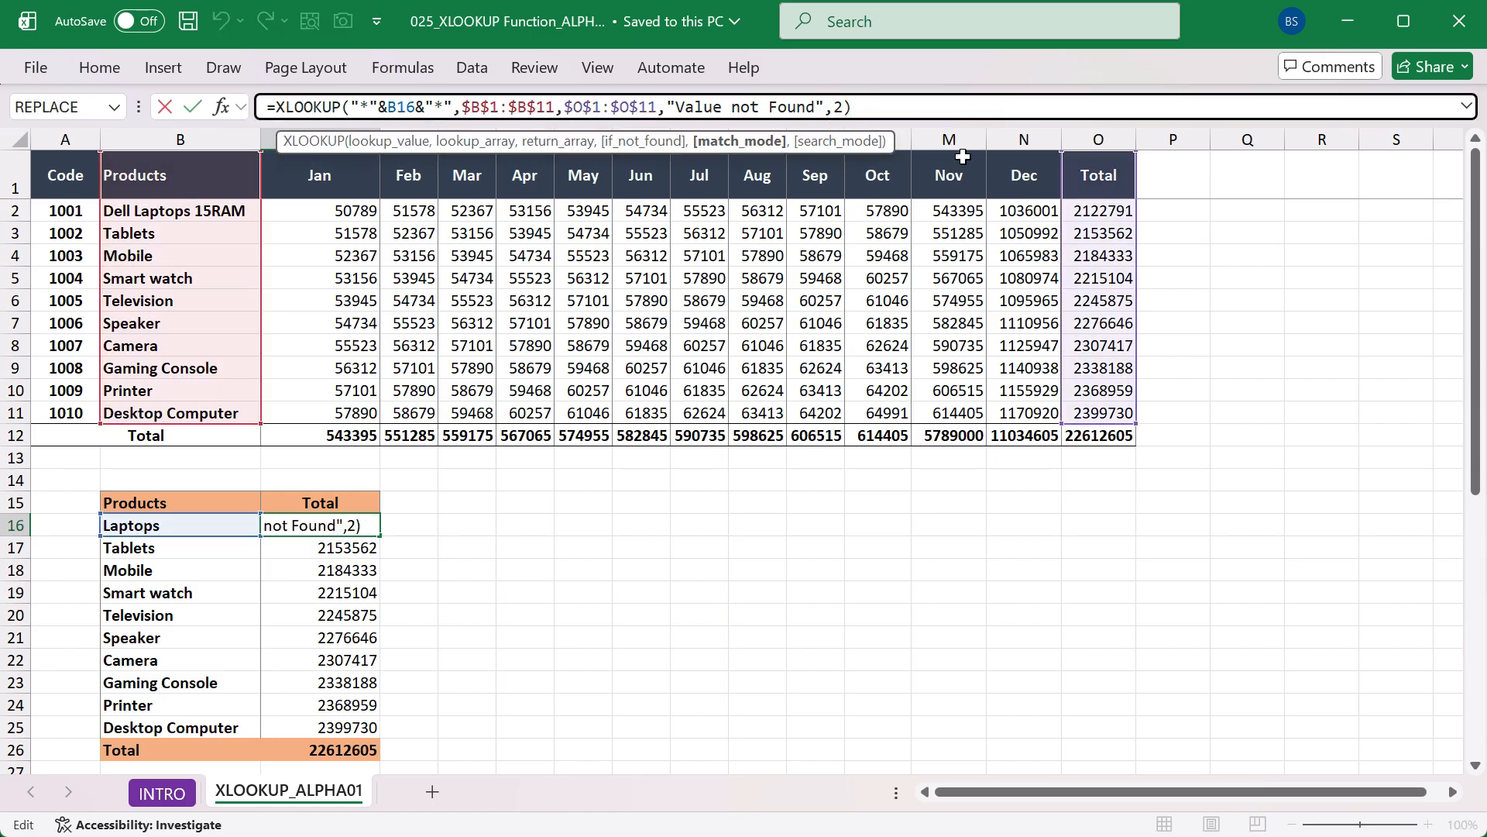
pyautogui.write(',')
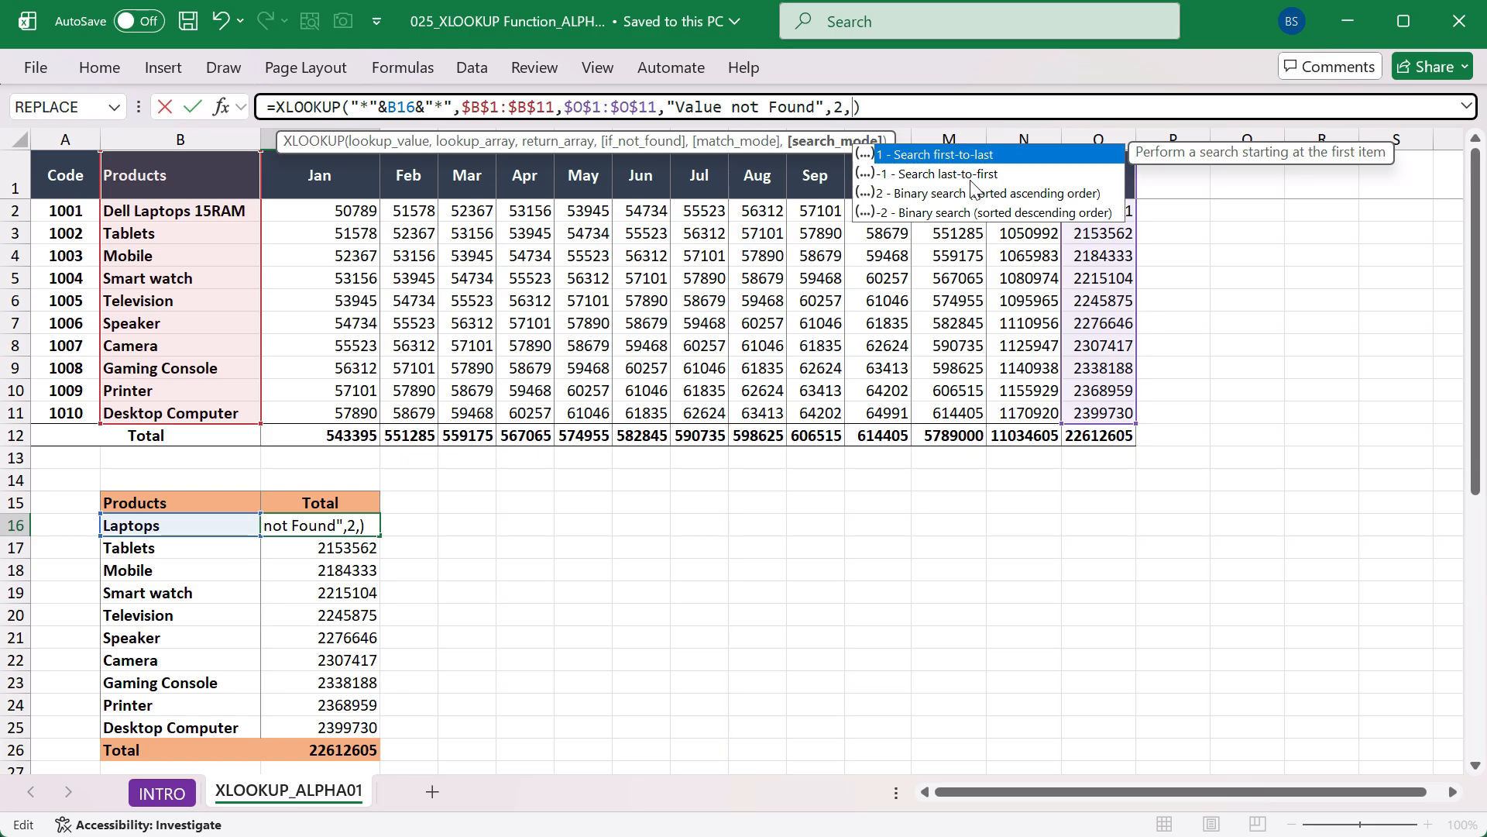
pyautogui.press('Return')
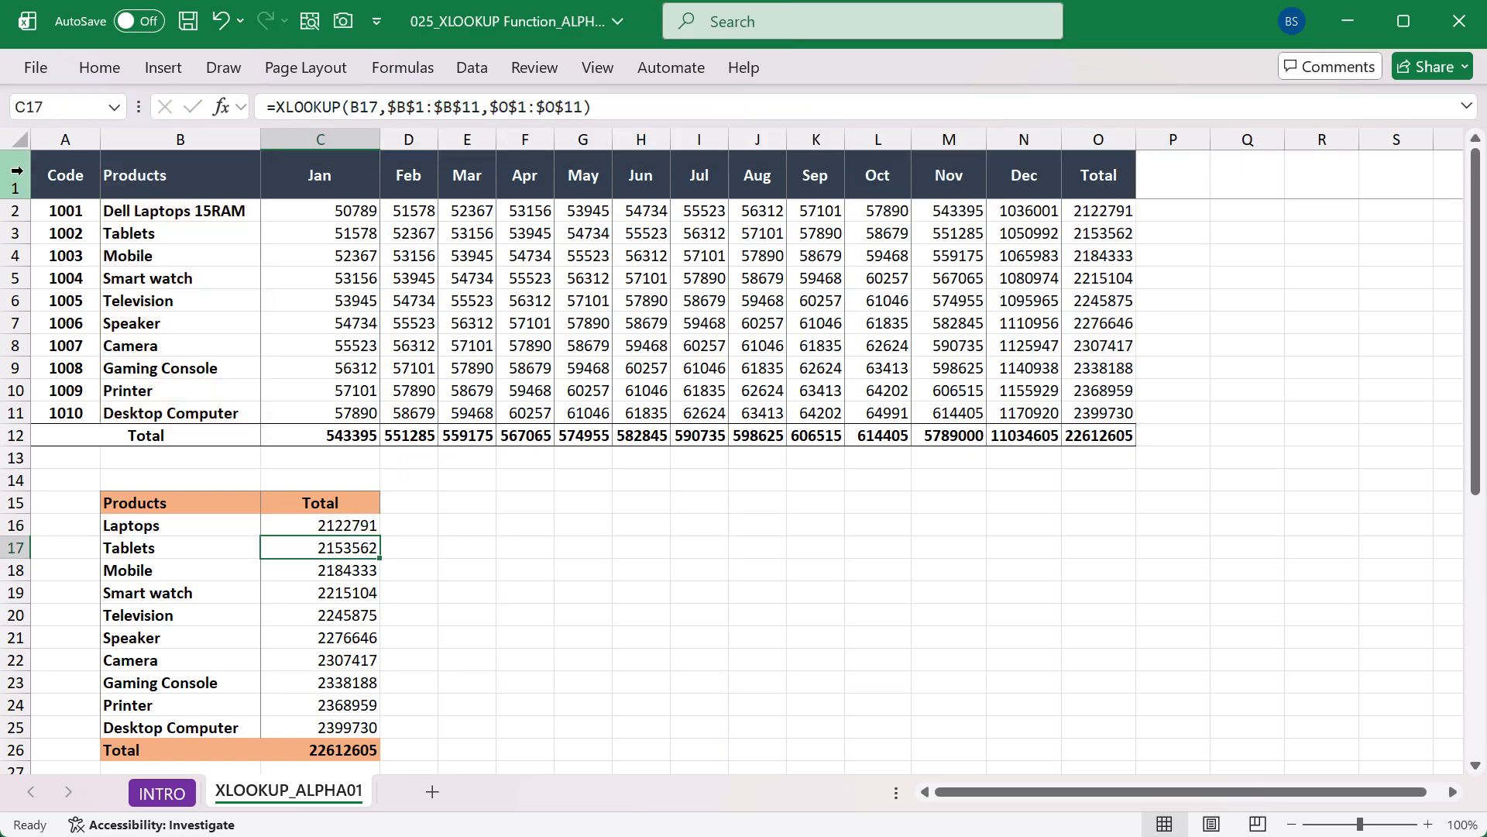
# Copy the product code in A2 and paste it as a value into A6 in the Code column
pyautogui.moveTo(73, 175); pyautogui.dragTo(65, 413)
pyautogui.click(71, 180)
pyautogui.moveTo(71, 180); pyautogui.dragTo(66, 413)
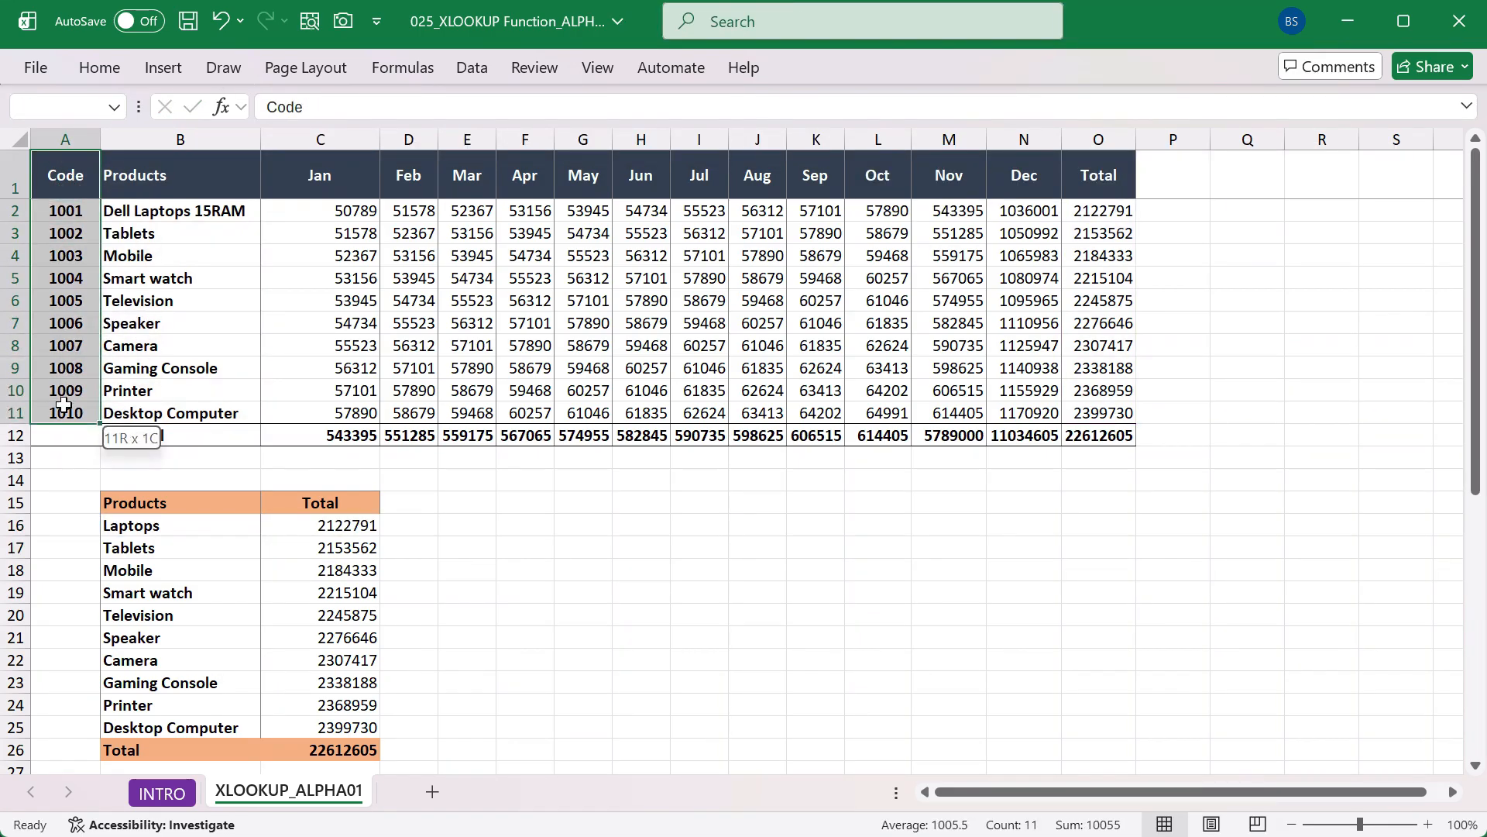
pyautogui.click(62, 217)
pyautogui.hotkey('ctrl', 'c')
pyautogui.click(86, 310)
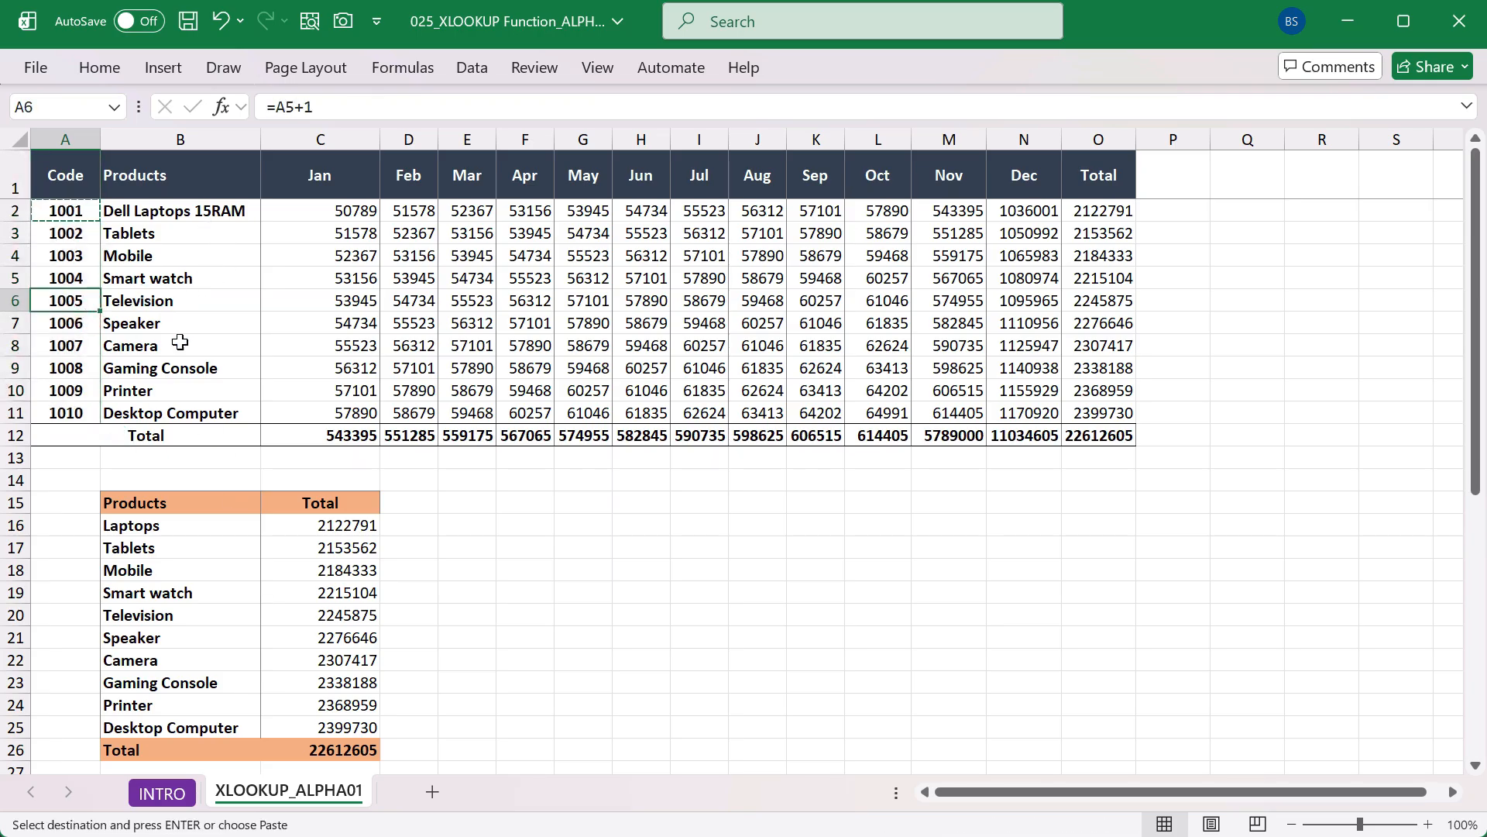
pyautogui.hotkey('ctrl', 'alt', 'v')
pyautogui.press('v')
pyautogui.press('Return')
pyautogui.press('Escape')
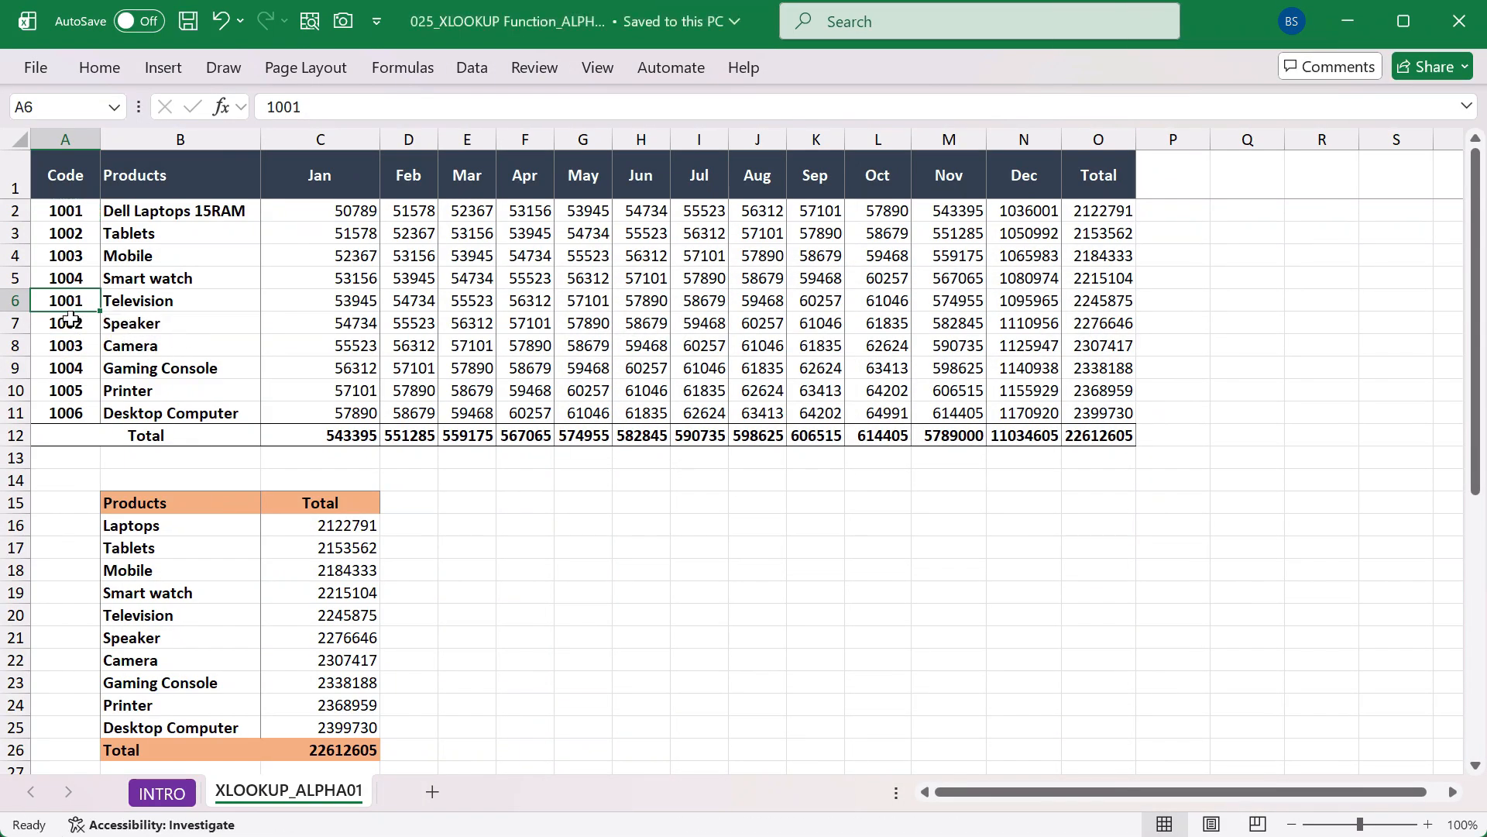
# Examine the repeated codes in column A and the row 2 record to compare first-to-last with last-to-first search order
pyautogui.click(15, 301)
pyautogui.click(68, 308)
pyautogui.click(62, 192)
pyautogui.moveTo(61, 191); pyautogui.dragTo(62, 210)
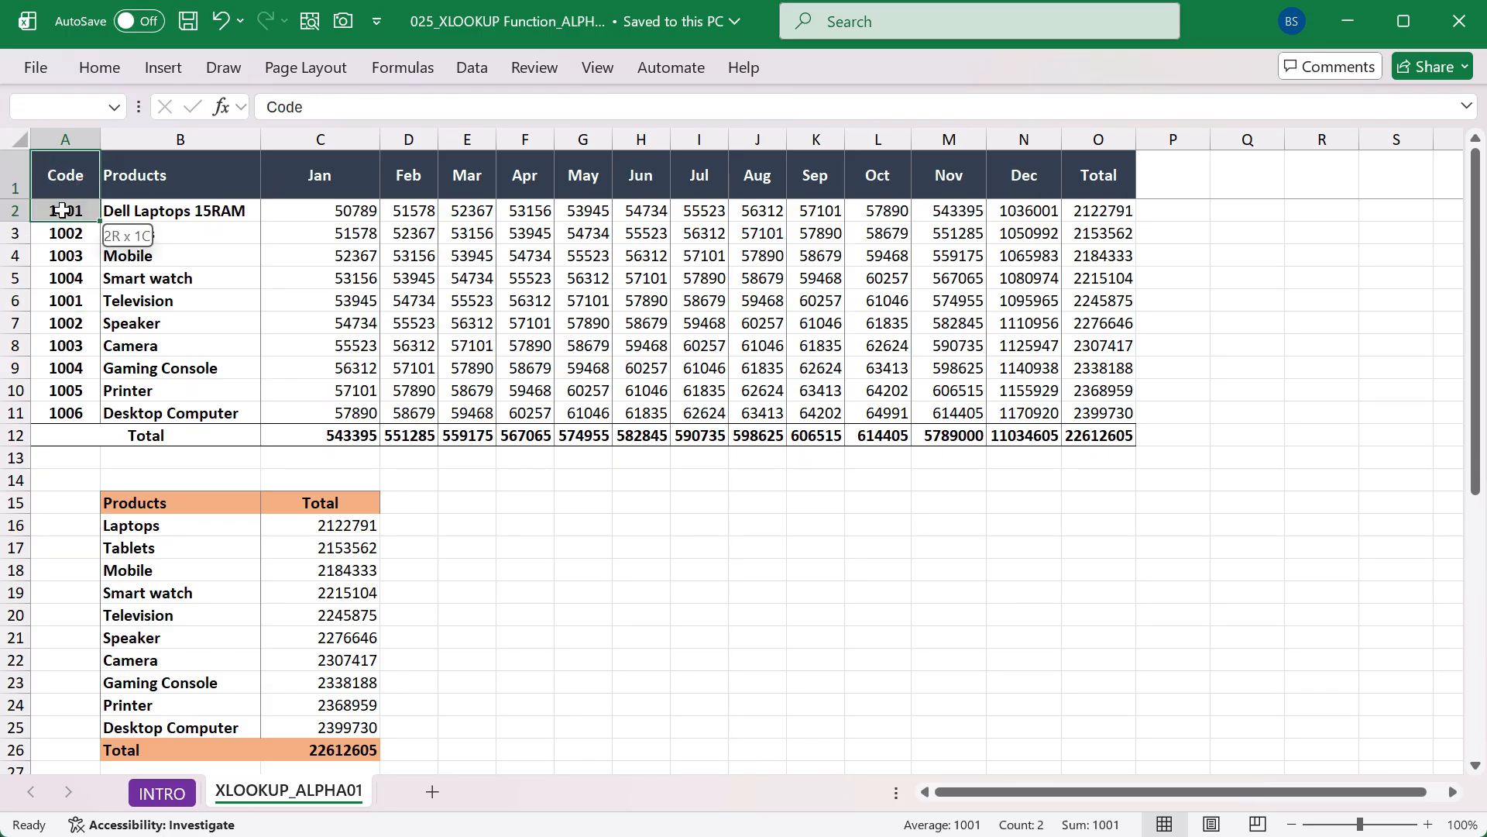
pyautogui.click(15, 211)
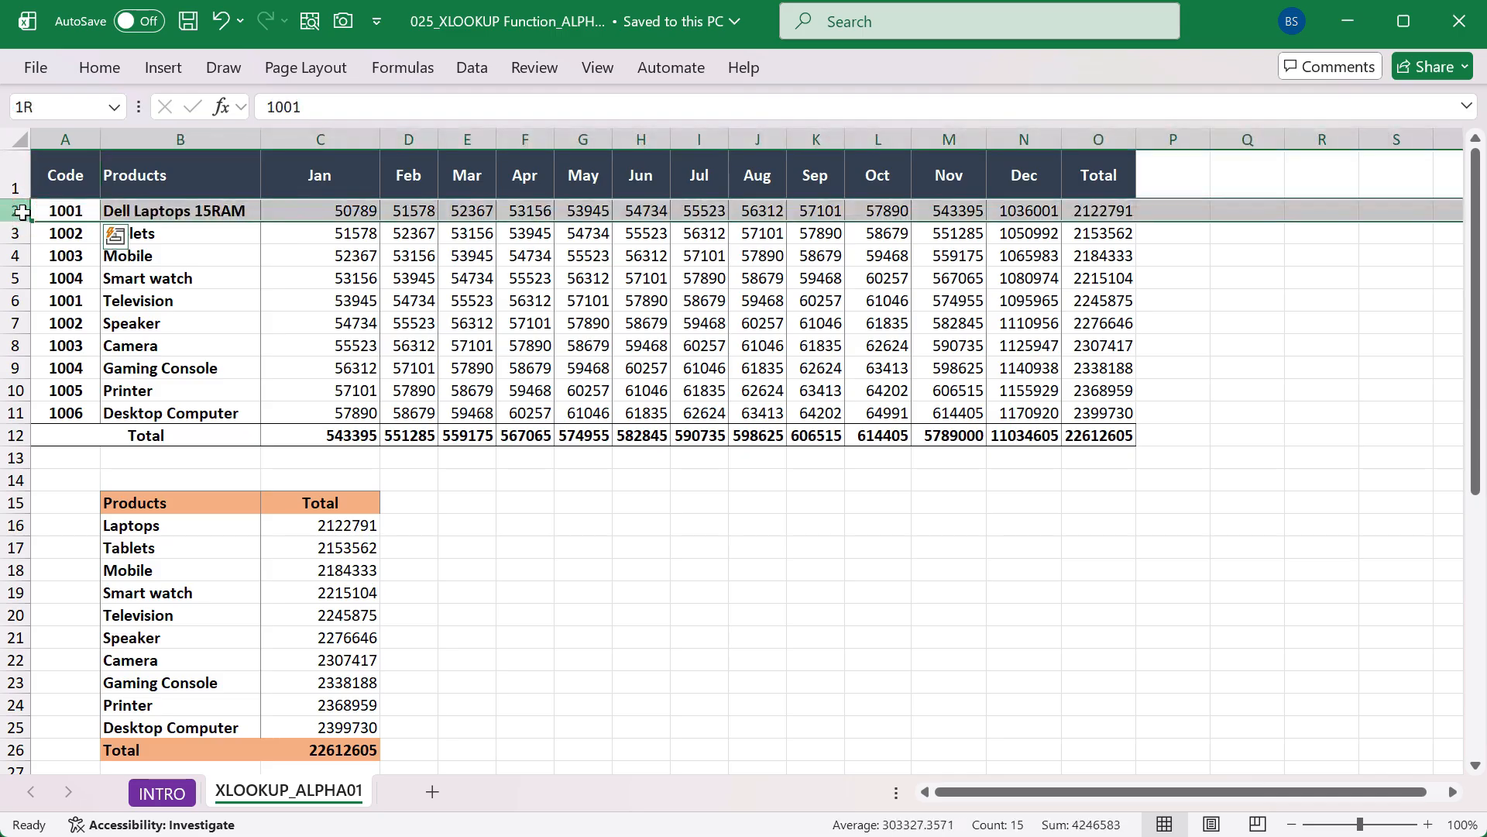
pyautogui.moveTo(122, 217); pyautogui.dragTo(1041, 215)
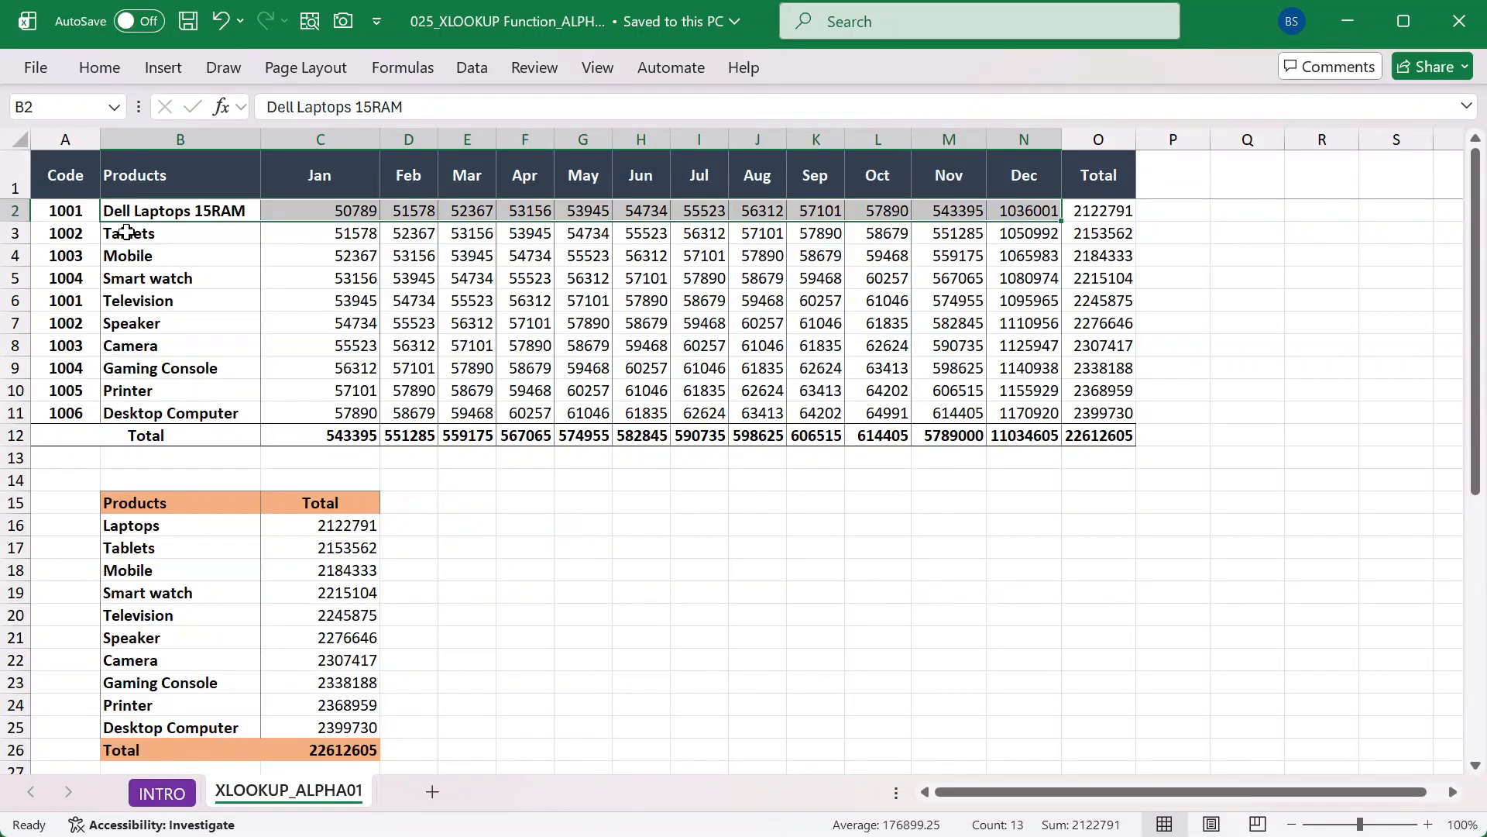
pyautogui.click(66, 188)
pyautogui.click(10, 210)
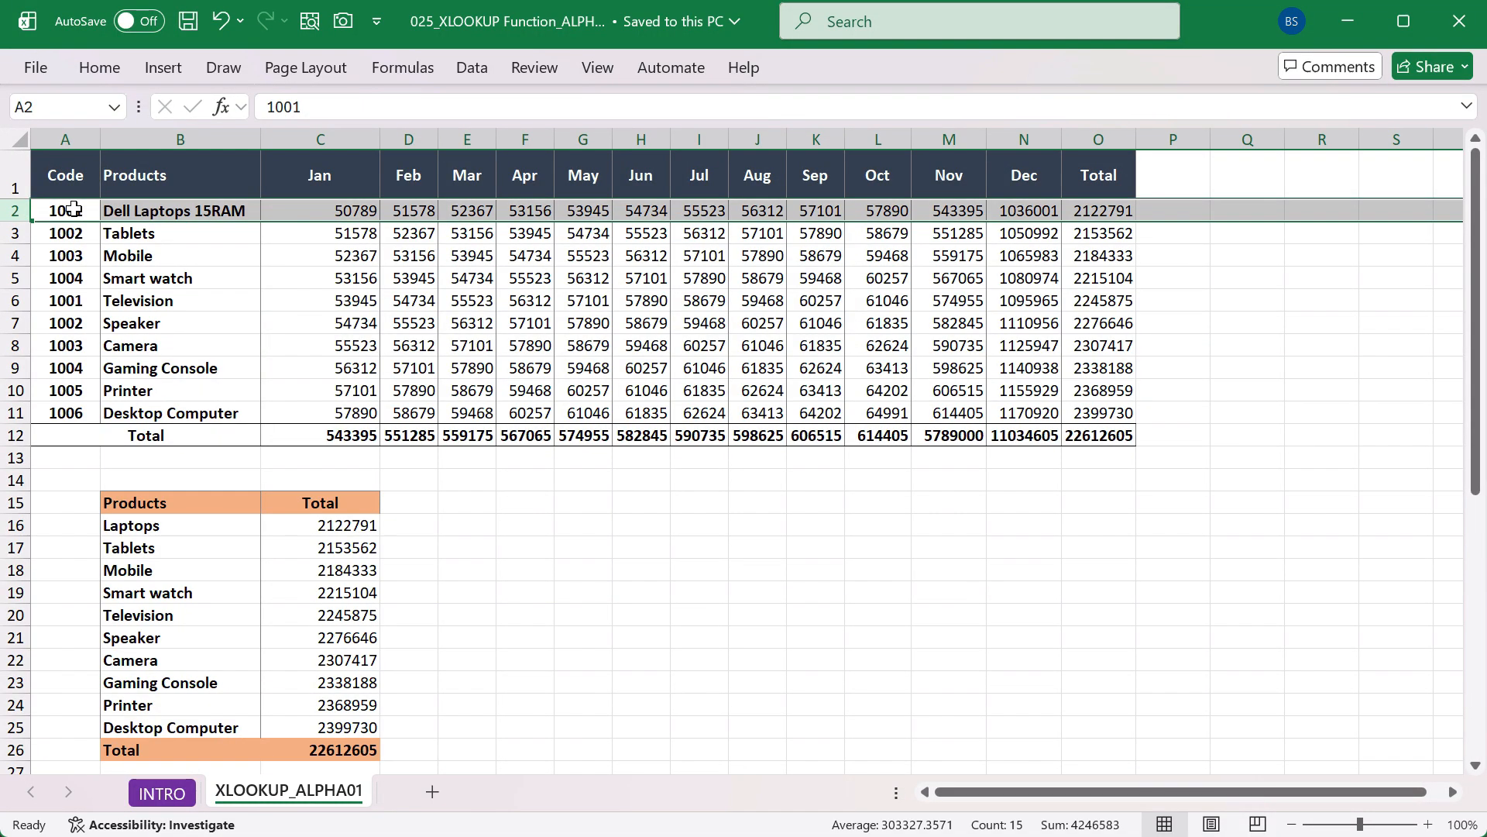
pyautogui.moveTo(75, 414); pyautogui.dragTo(67, 344)
pyautogui.click(62, 181)
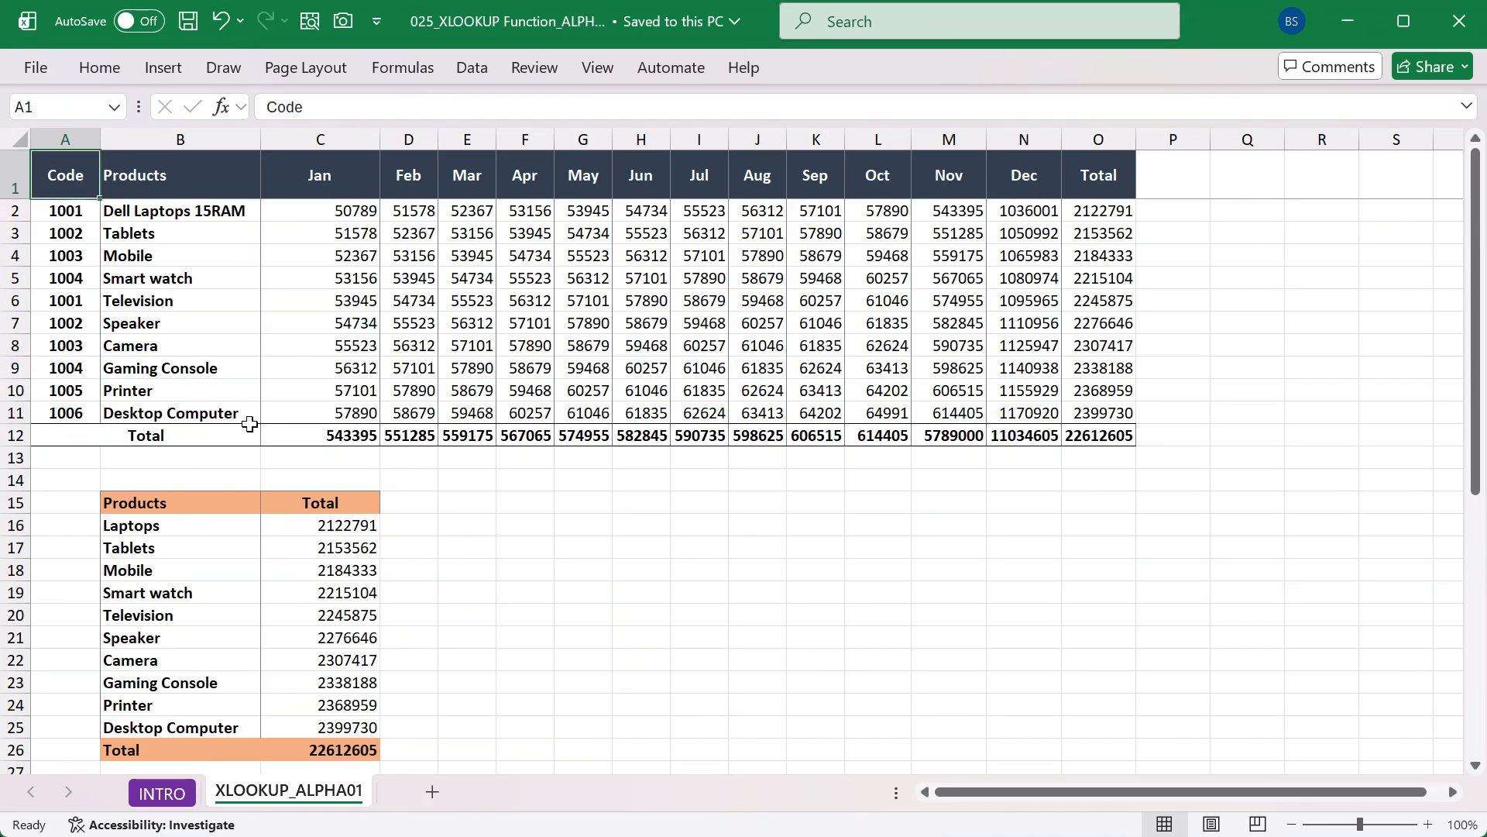
# Set the search_mode argument of C16's XLOOKUP formula to -1, Search last-to-first
pyautogui.click(350, 524)
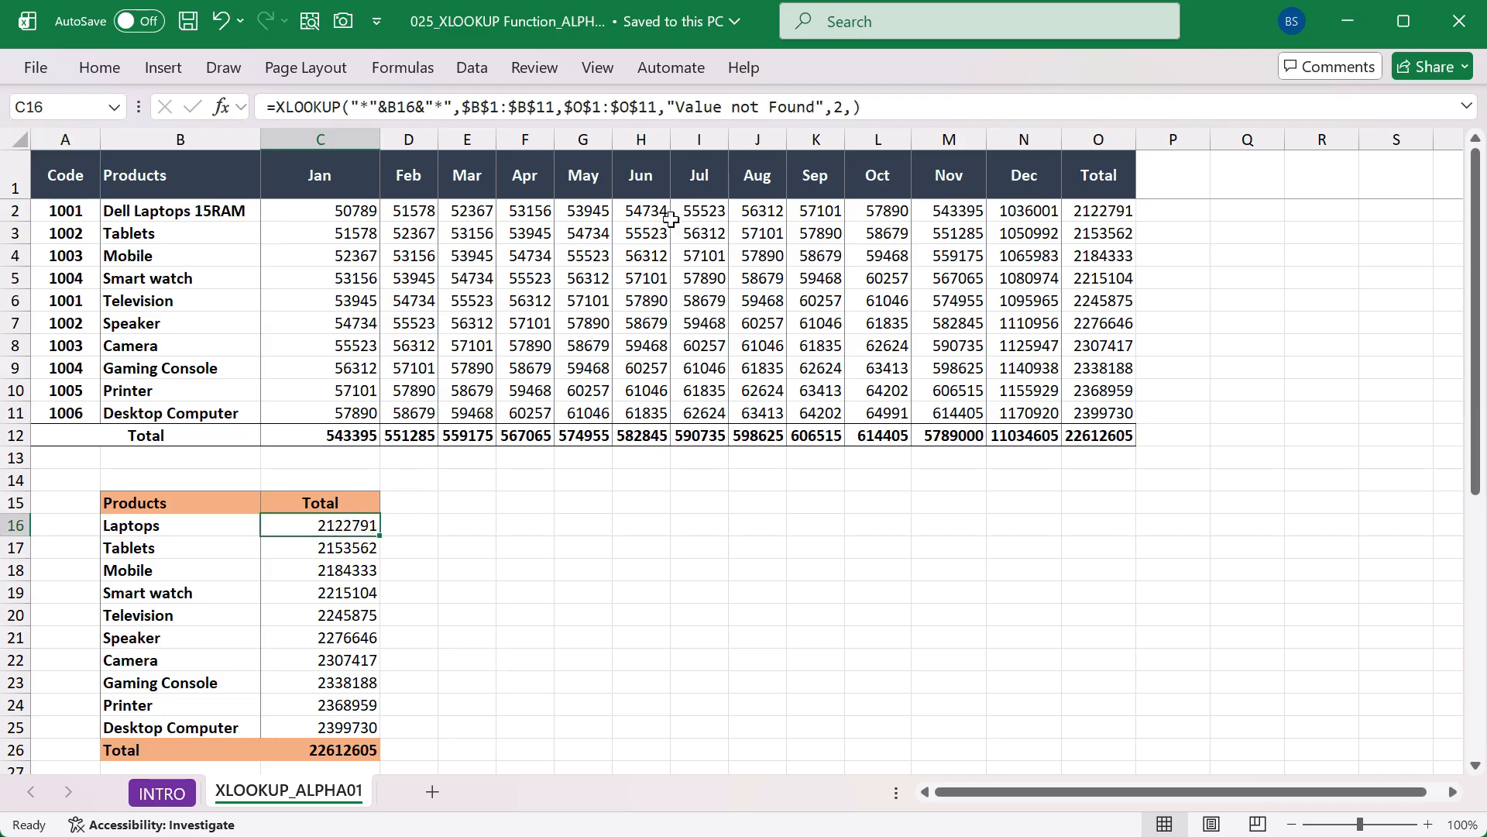
pyautogui.click(851, 107)
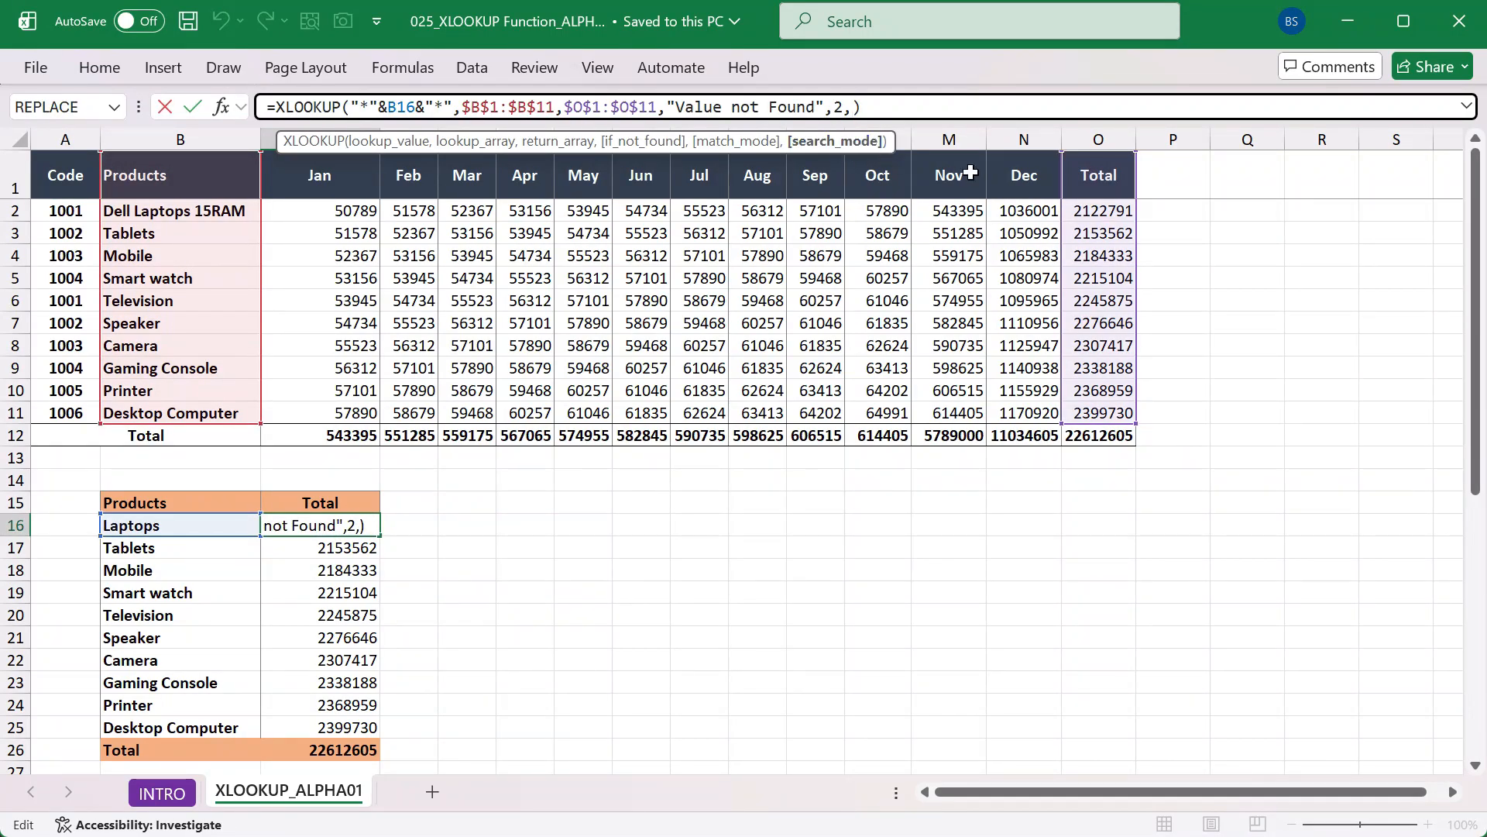
pyautogui.press('BackSpace')
pyautogui.write(',')
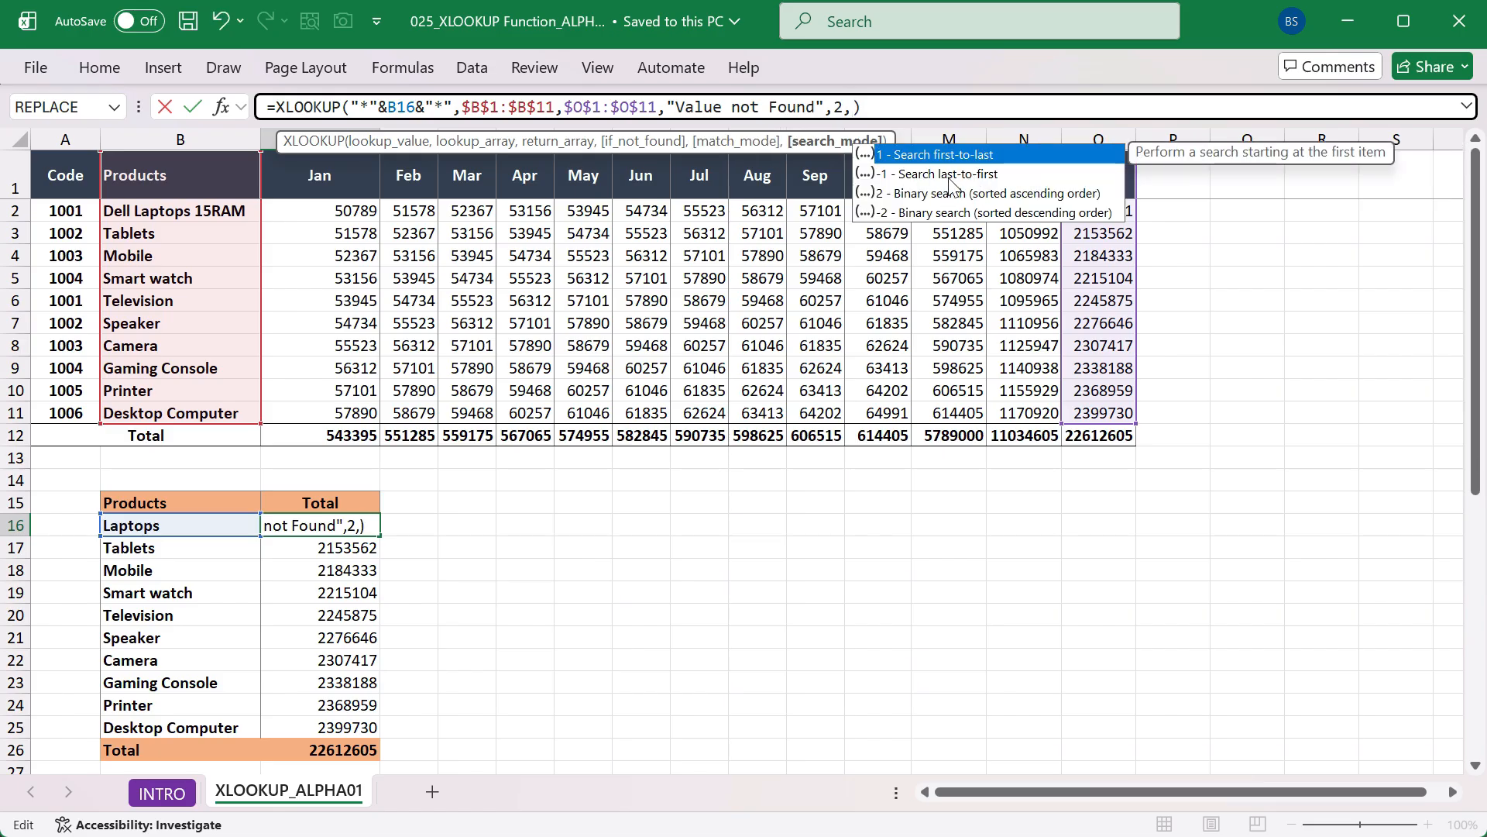
pyautogui.press('Down')
pyautogui.doubleClick(950, 177)
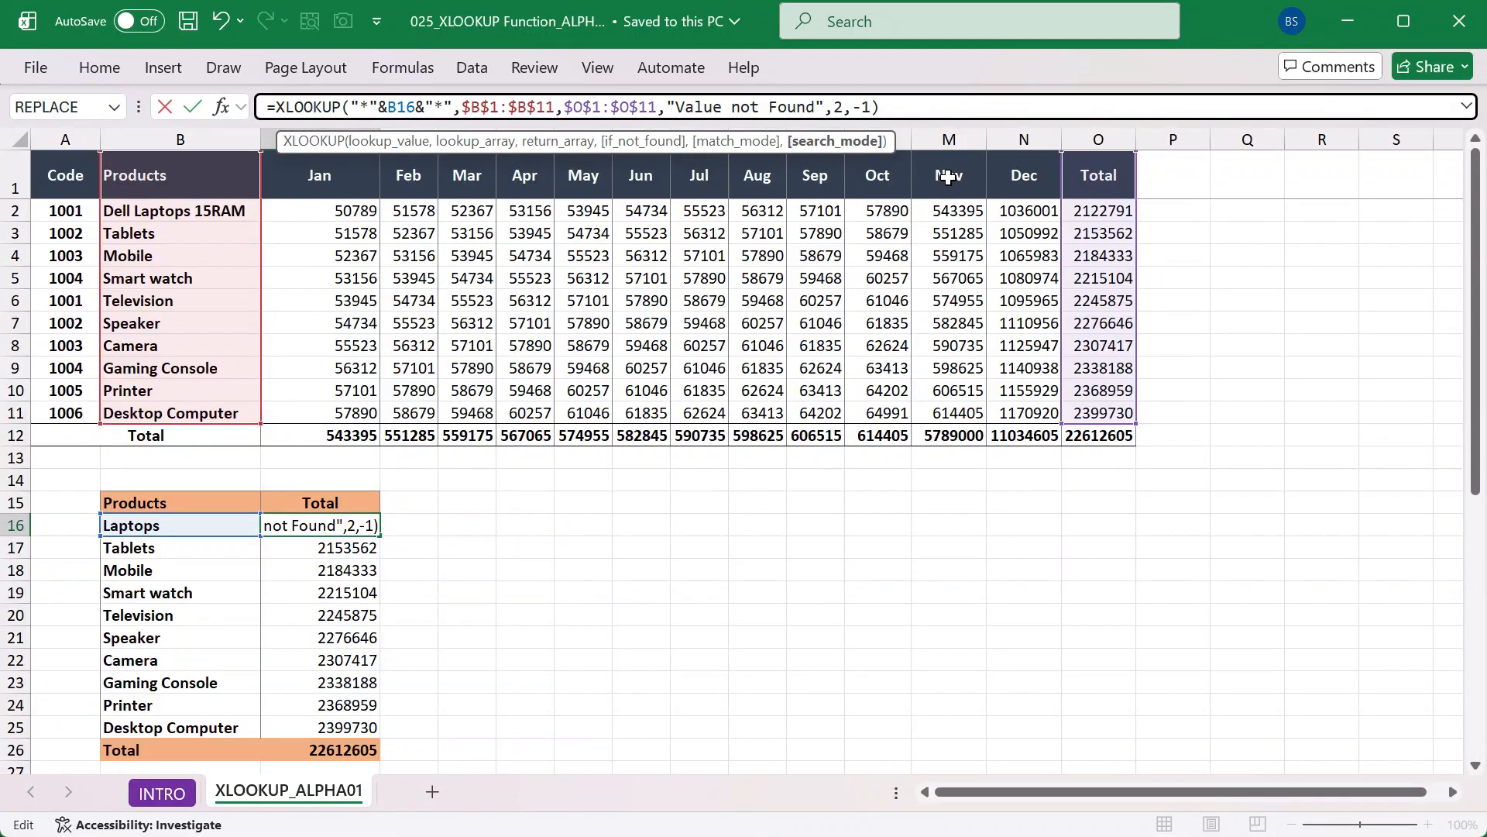
pyautogui.press('Return')
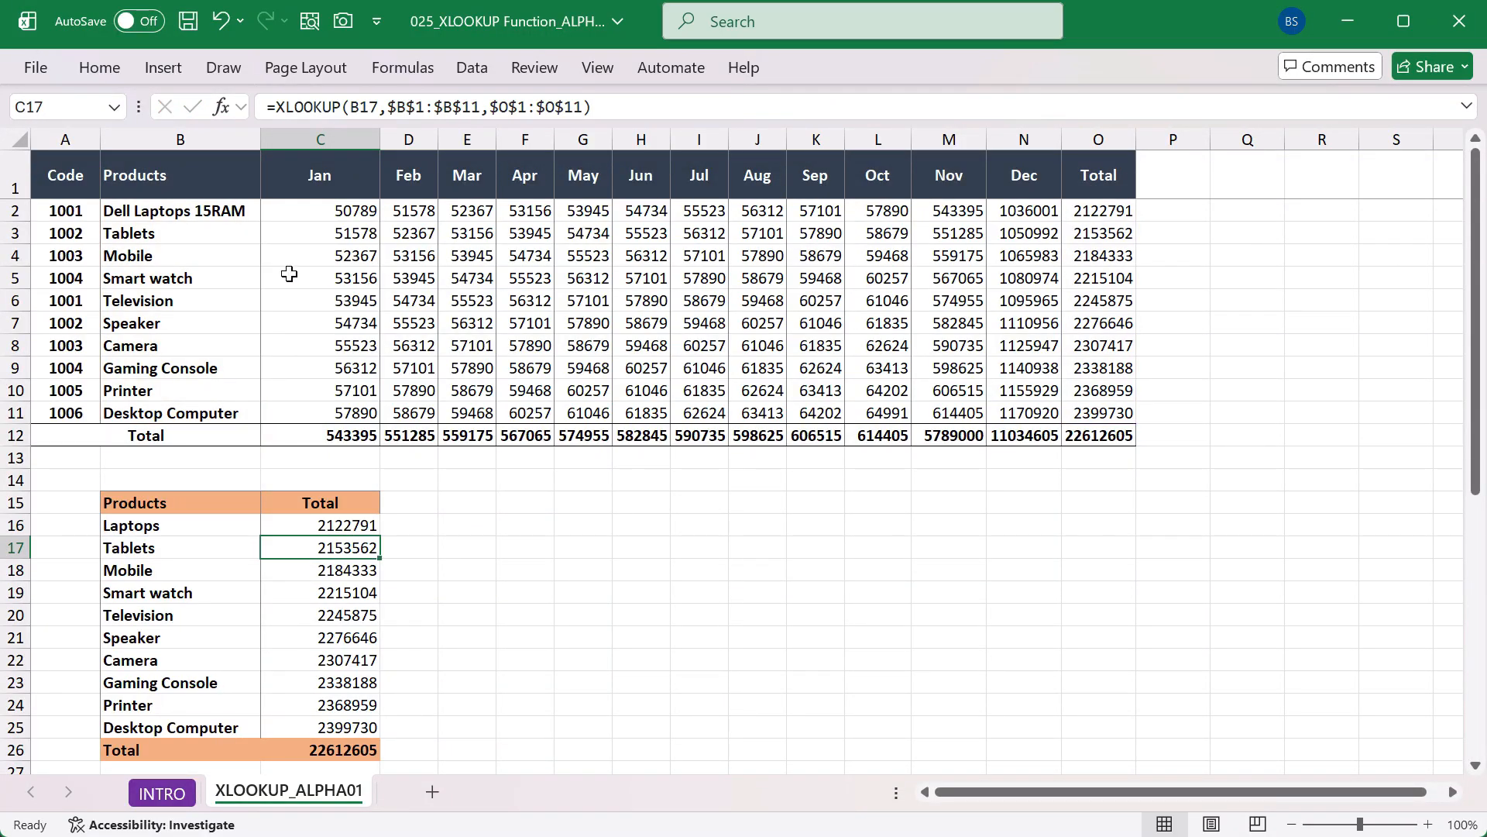
# Review the codes from A11 up to A5, recheck C16's XLOOKUP formula and save the workbook
pyautogui.moveTo(56, 412); pyautogui.dragTo(48, 281)
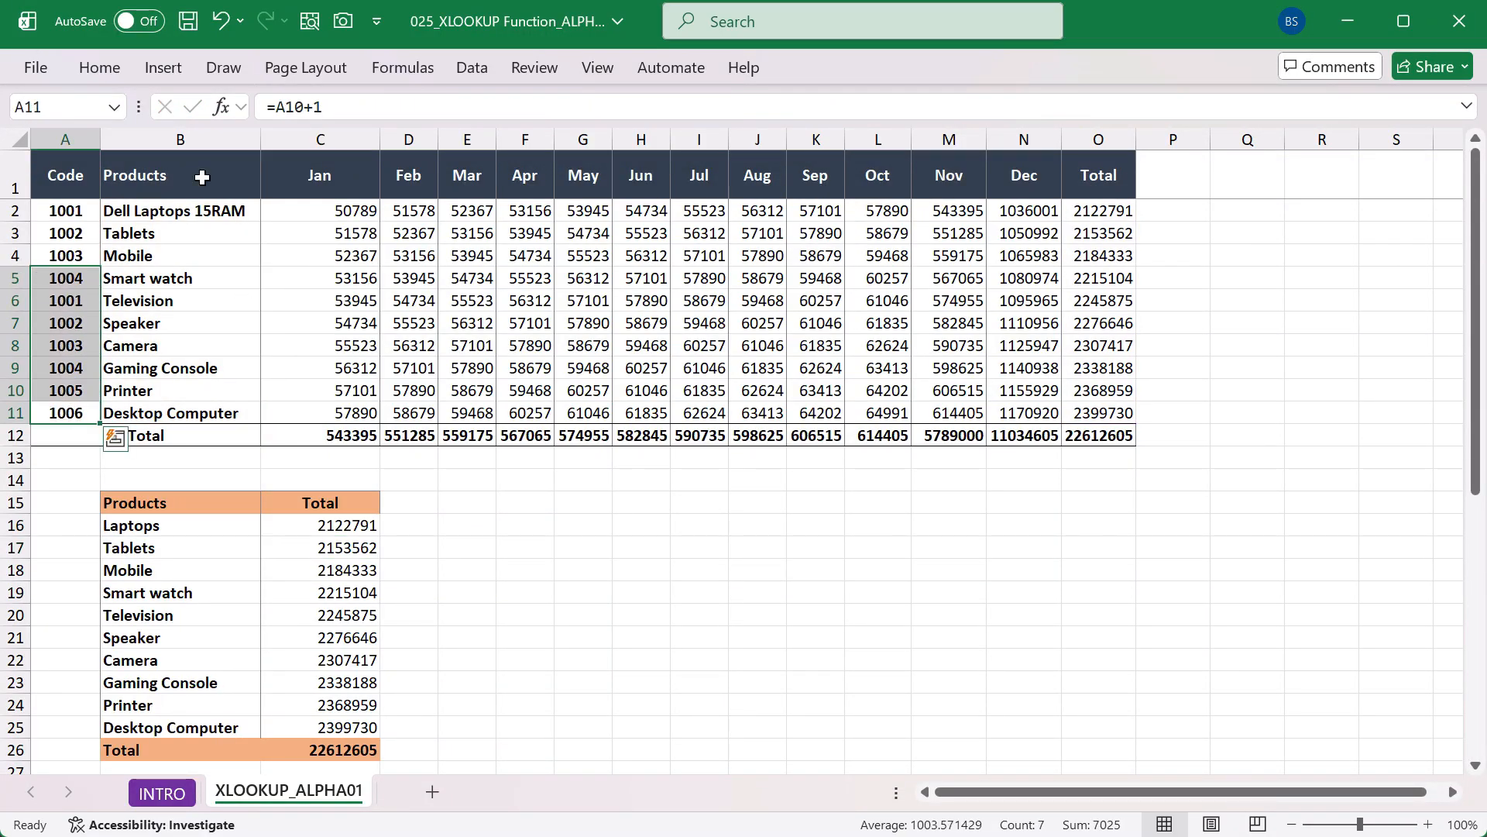
pyautogui.click(329, 525)
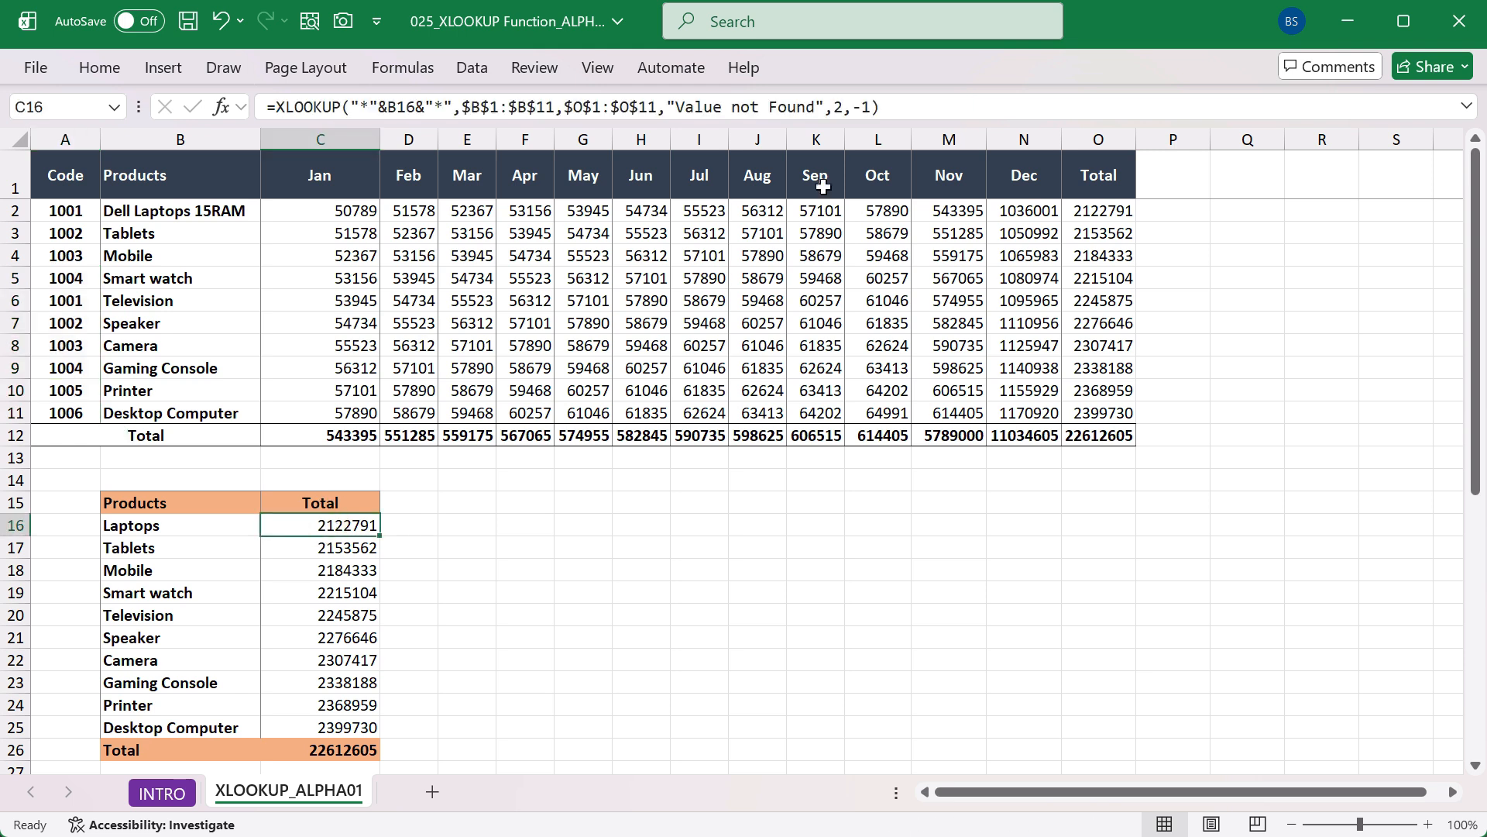
pyautogui.click(871, 109)
pyautogui.press('Return')
pyautogui.hotkey('ctrl', 's')
# Review the source sales table and the lookup tables below it on the XLOOKUP_ALPHA01 sheet
pyautogui.scroll(-1, 455, 490)
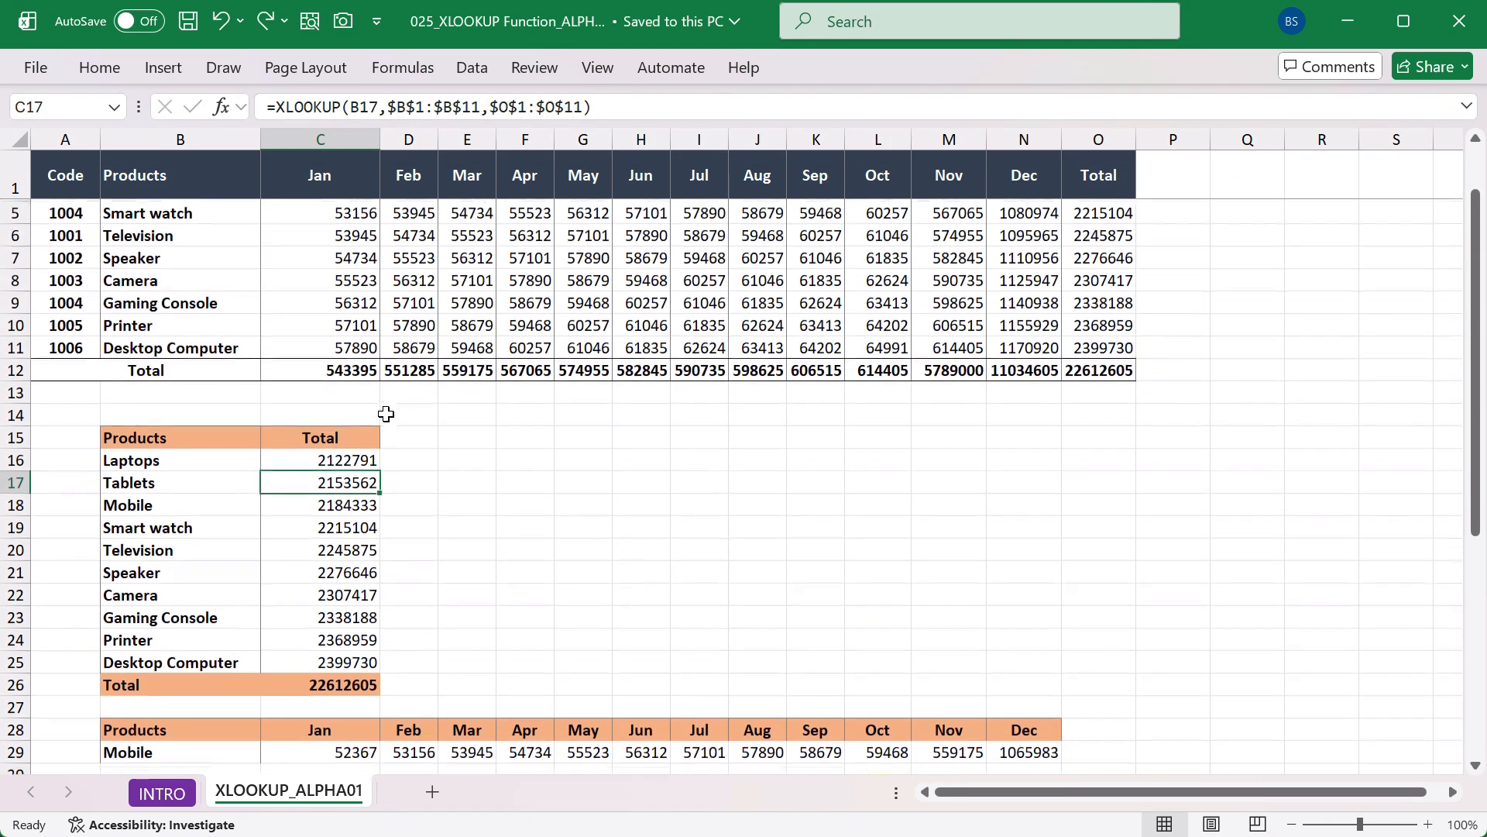
pyautogui.scroll(1, 457, 491)
pyautogui.moveTo(48, 186); pyautogui.dragTo(1101, 437)
pyautogui.scroll(-4, 474, 597)
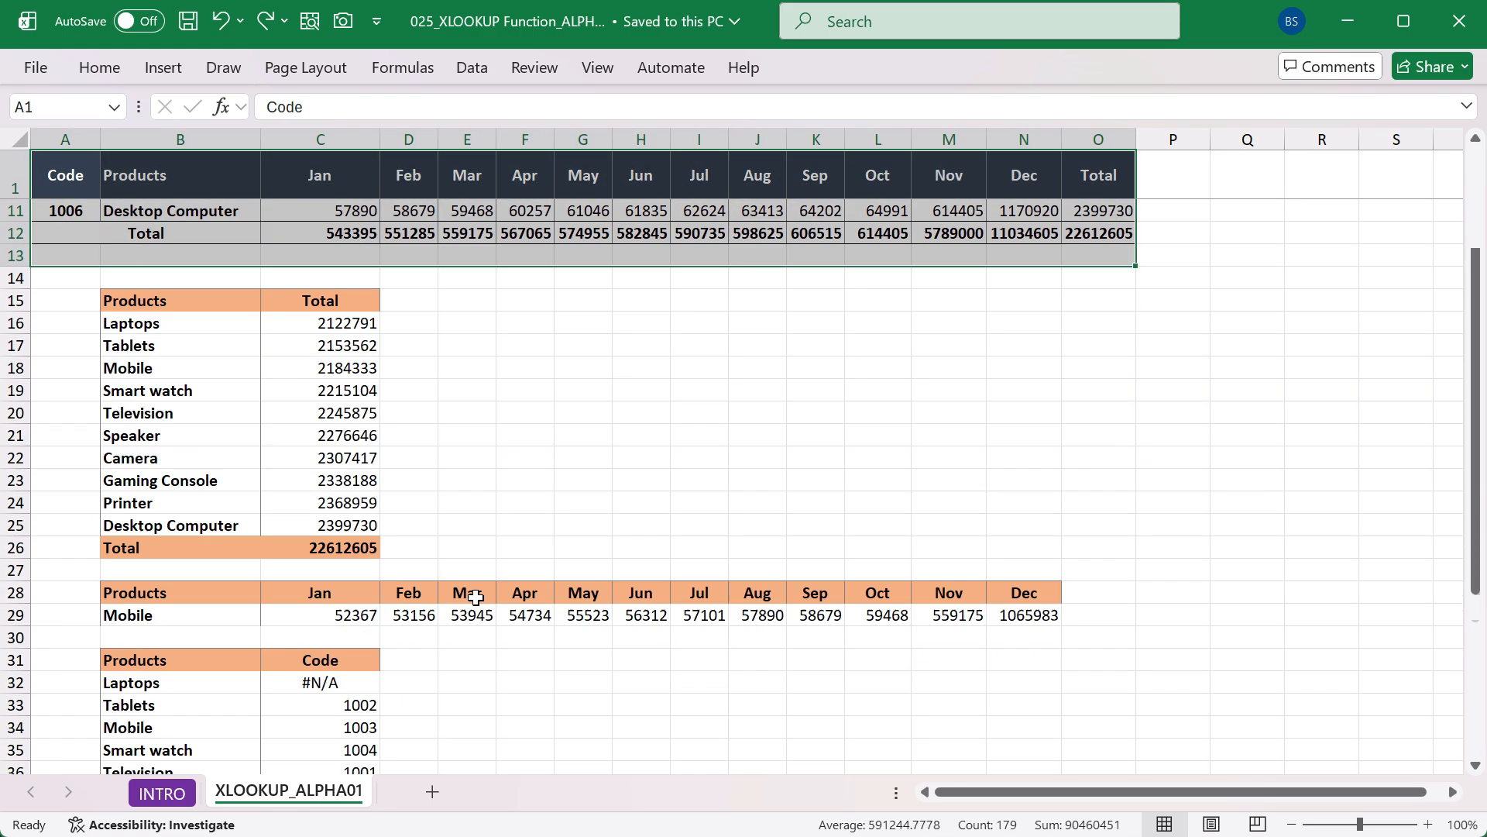
pyautogui.scroll(-2, 475, 596)
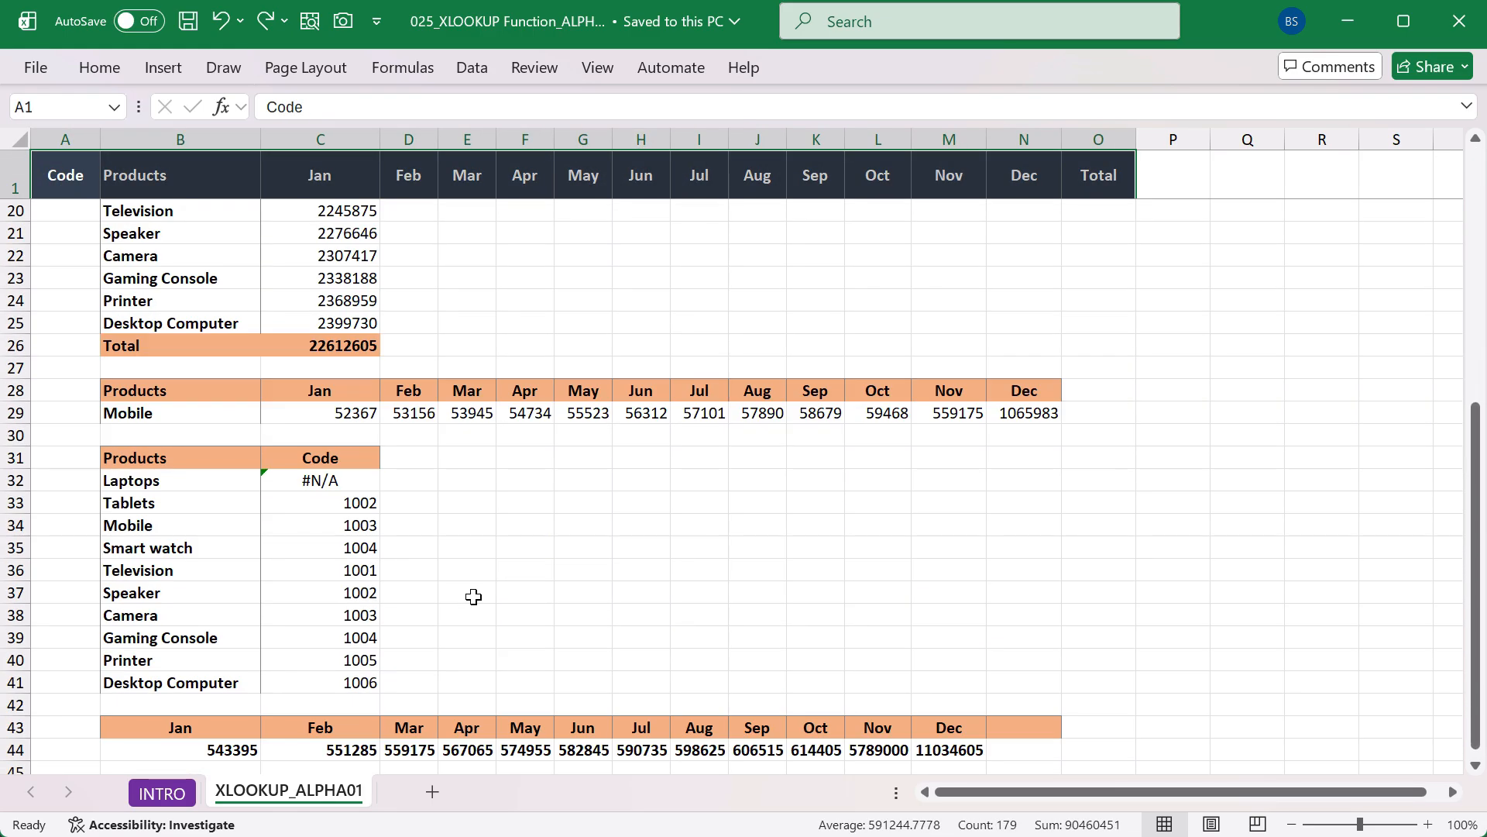
pyautogui.scroll(6, 474, 597)
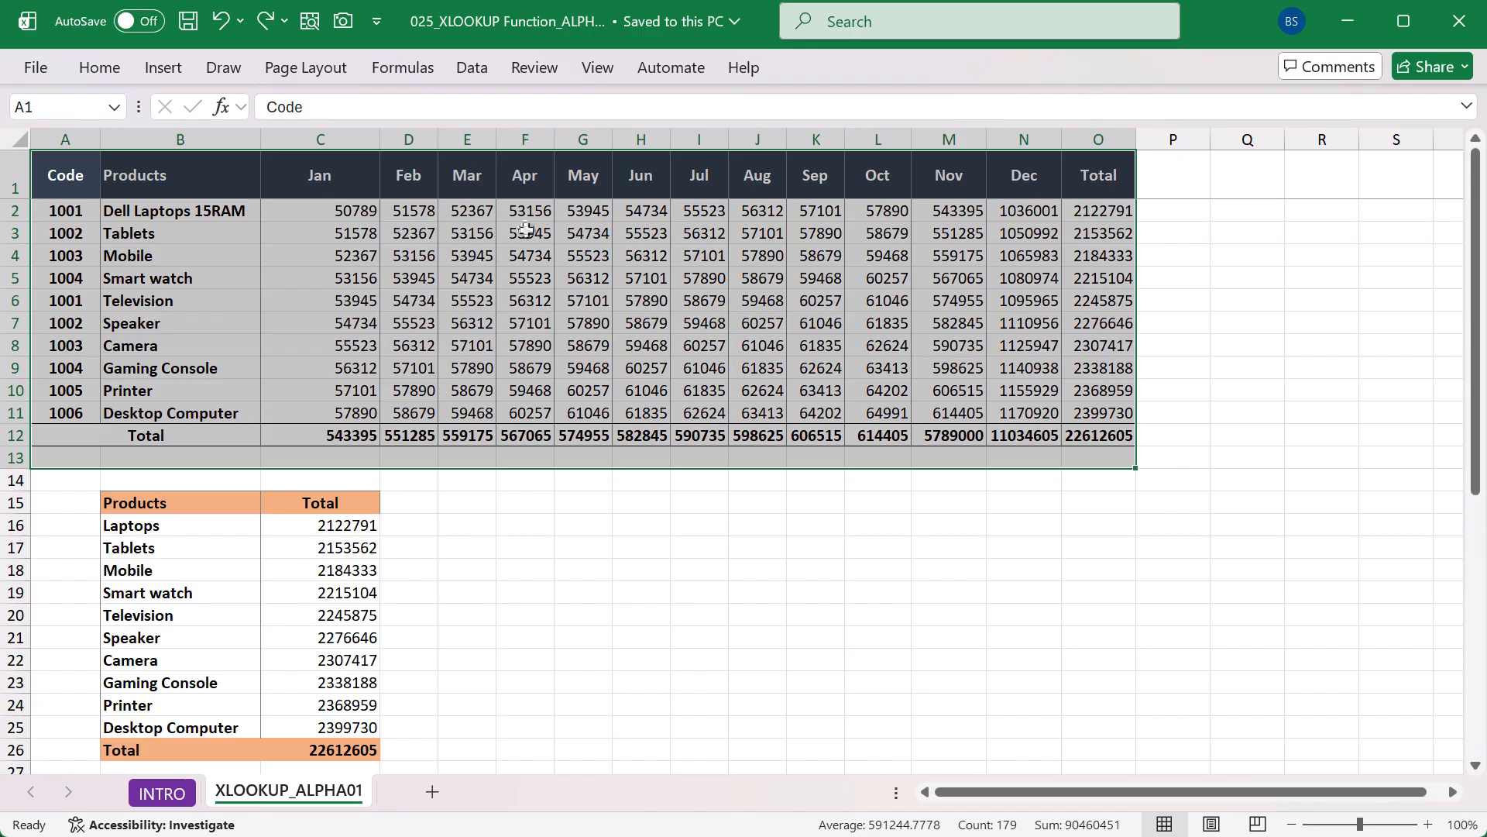
pyautogui.moveTo(91, 278); pyautogui.dragTo(118, 279)
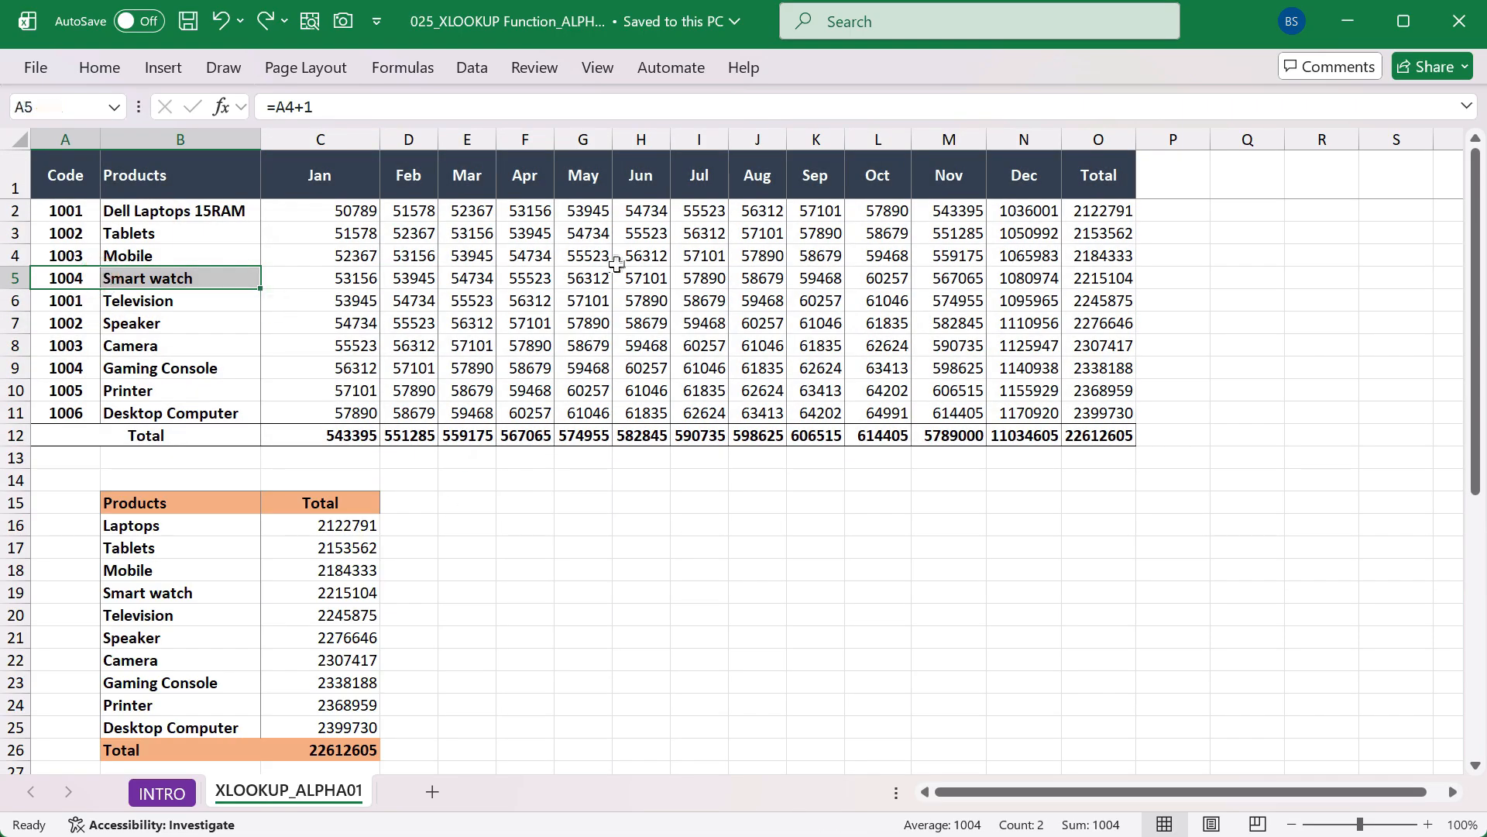
pyautogui.click(685, 256)
pyautogui.moveTo(474, 176); pyautogui.dragTo(480, 435)
pyautogui.moveTo(455, 507); pyautogui.dragTo(1183, 714)
pyautogui.scroll(-1, 805, 645)
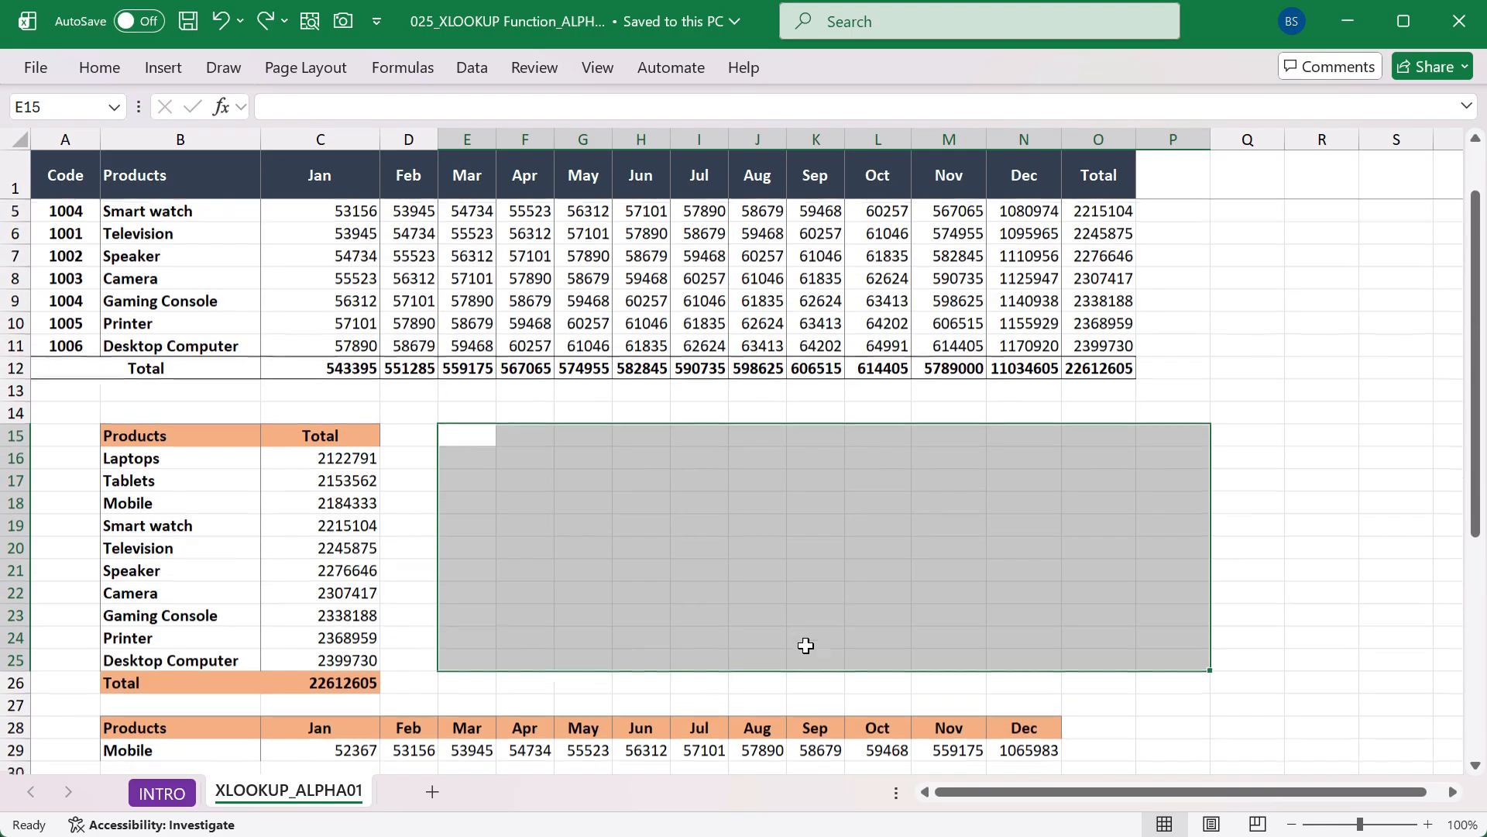
pyautogui.scroll(1, 534, 604)
pyautogui.click(422, 439)
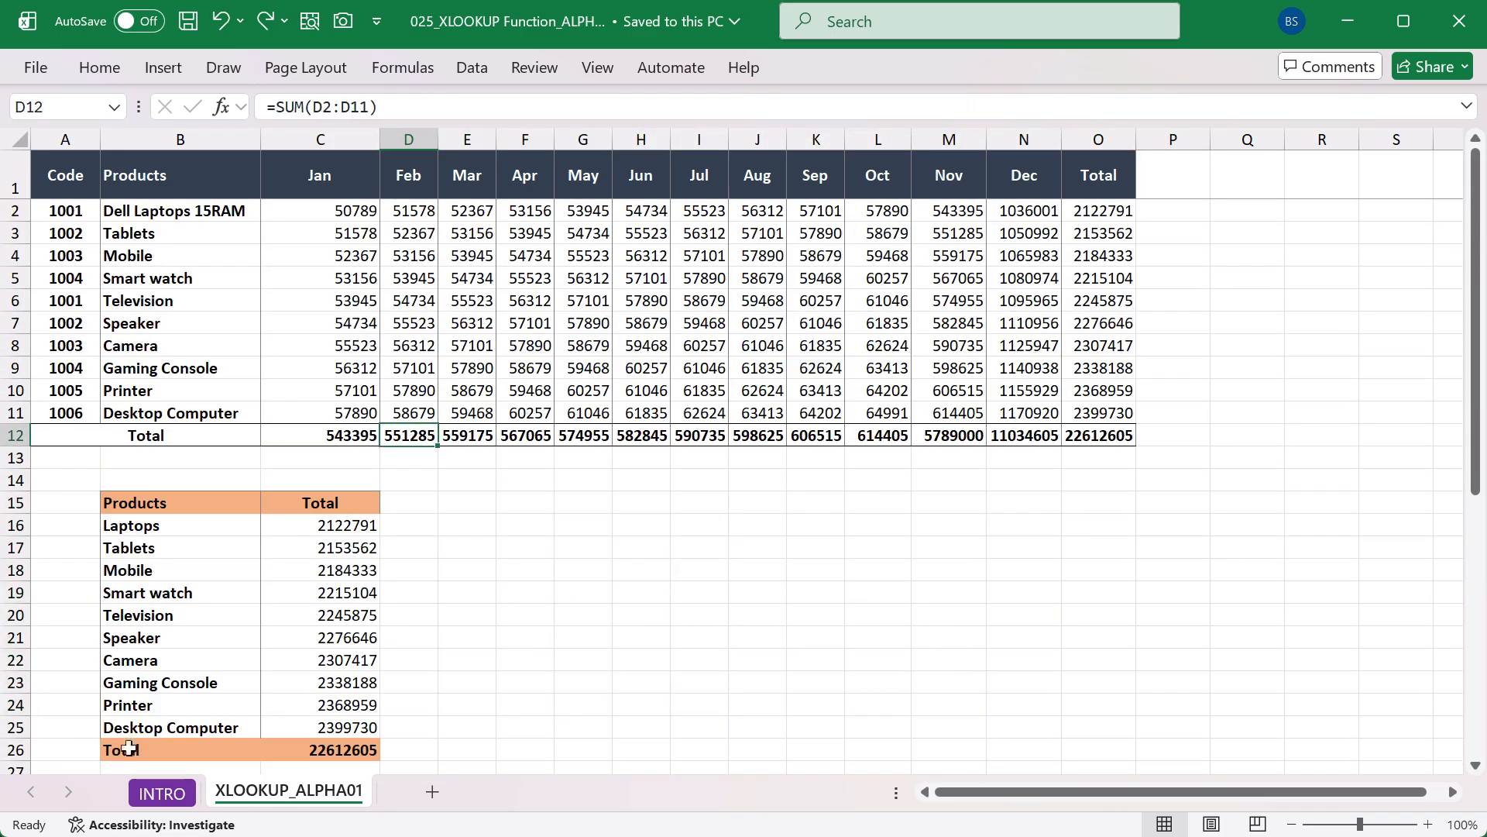
# Expand the Tips & Tricks section on the INTRO sheet
pyautogui.click(162, 792)
pyautogui.scroll(-1, 338, 559)
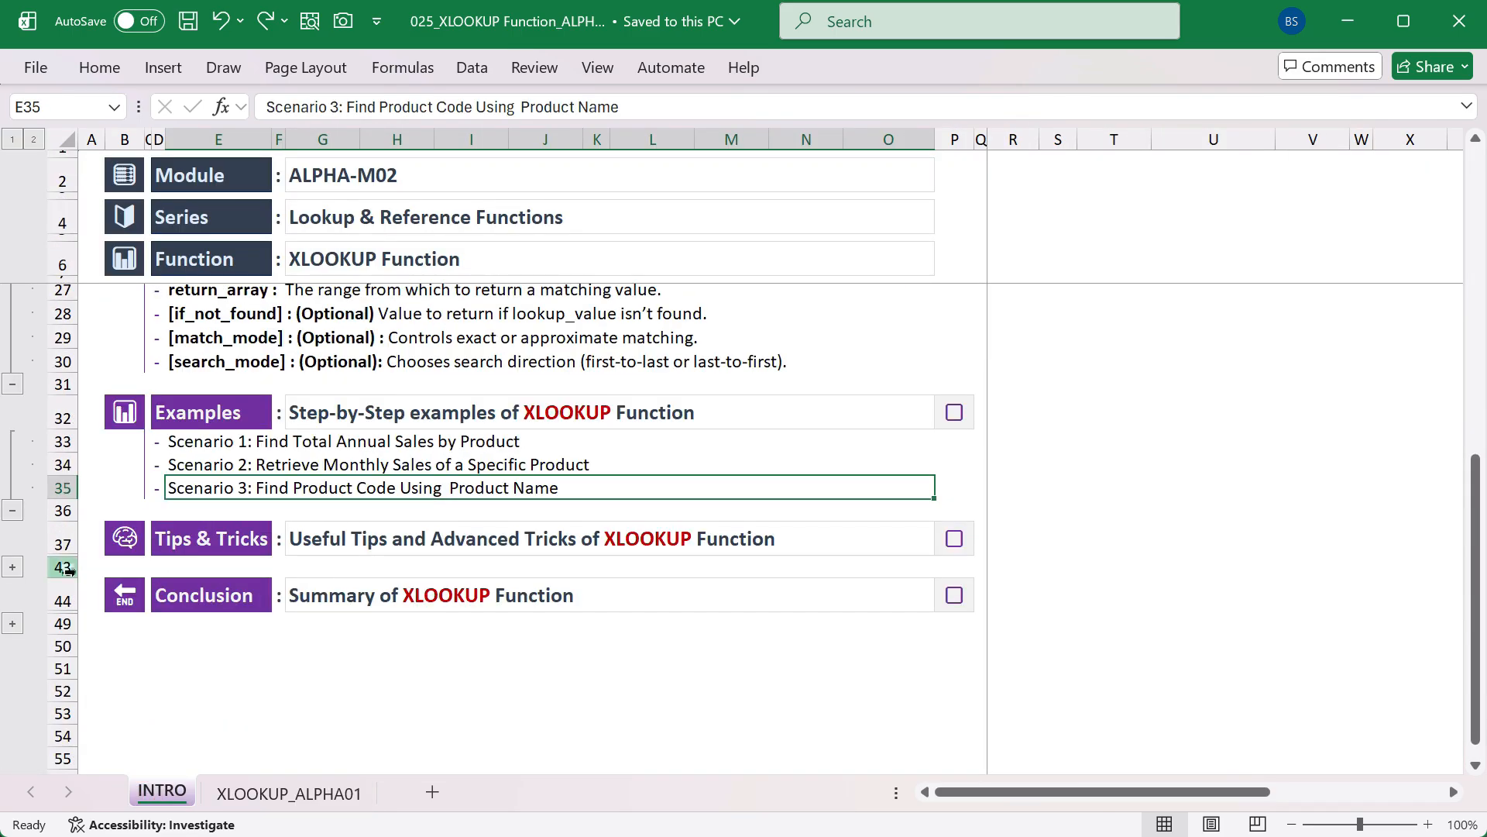
pyautogui.click(12, 568)
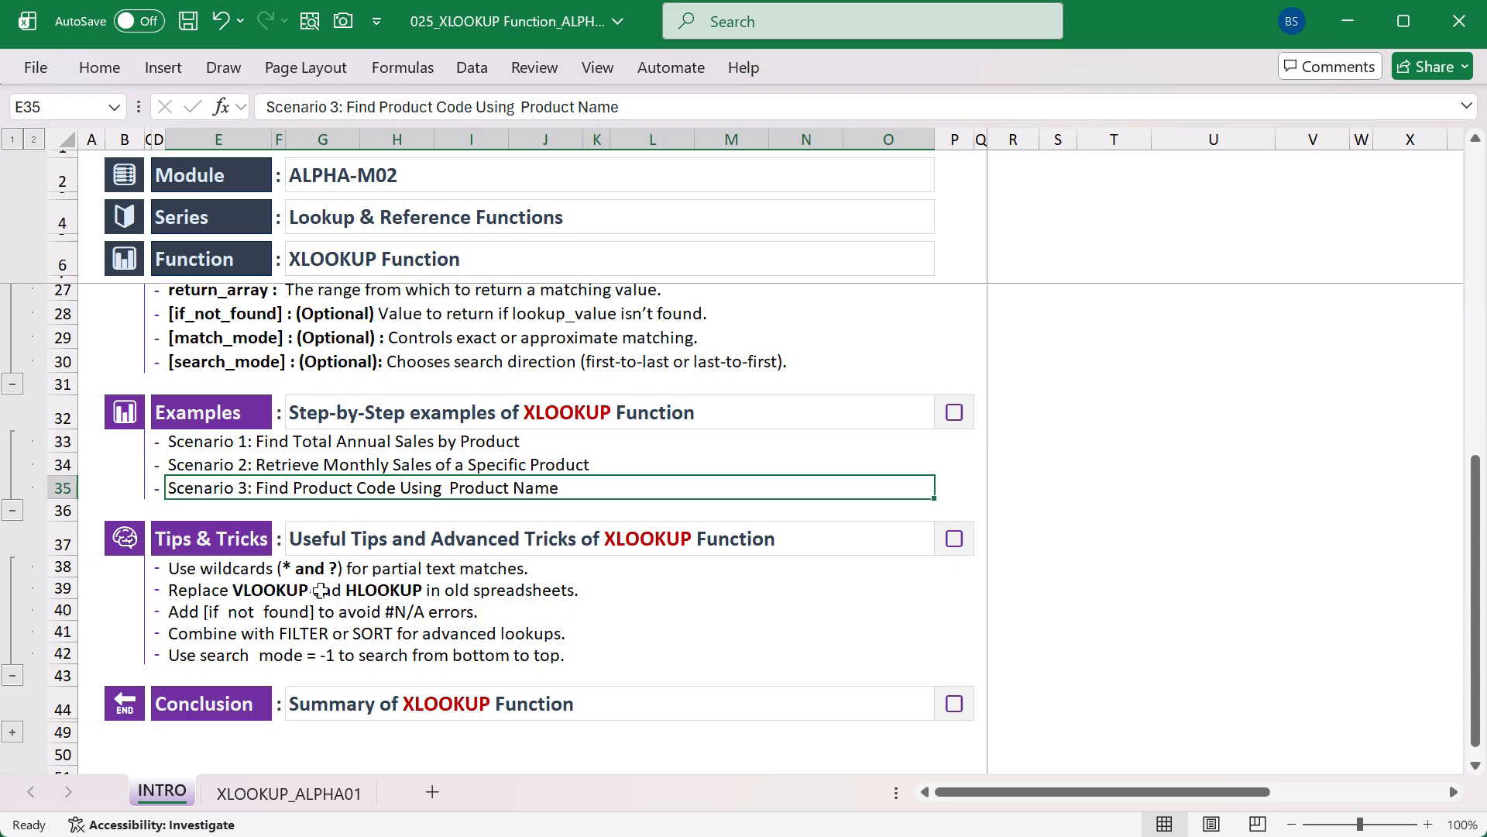
# Review each XLOOKUP tip in E38:E42, from wildcards for partial matches to reverse search with search_mode
pyautogui.scroll(-1, 318, 593)
pyautogui.click(231, 505)
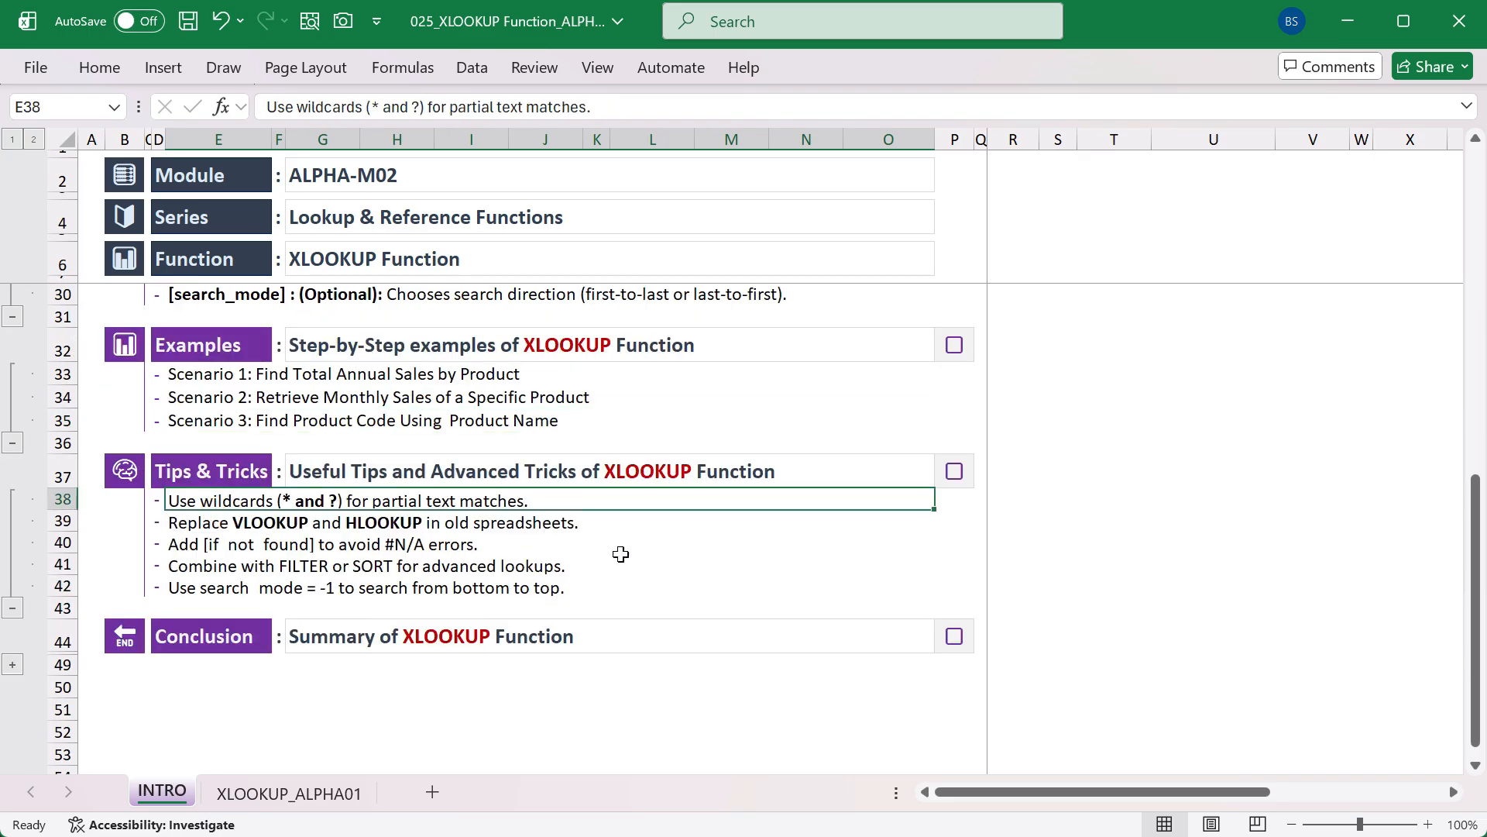
pyautogui.click(385, 531)
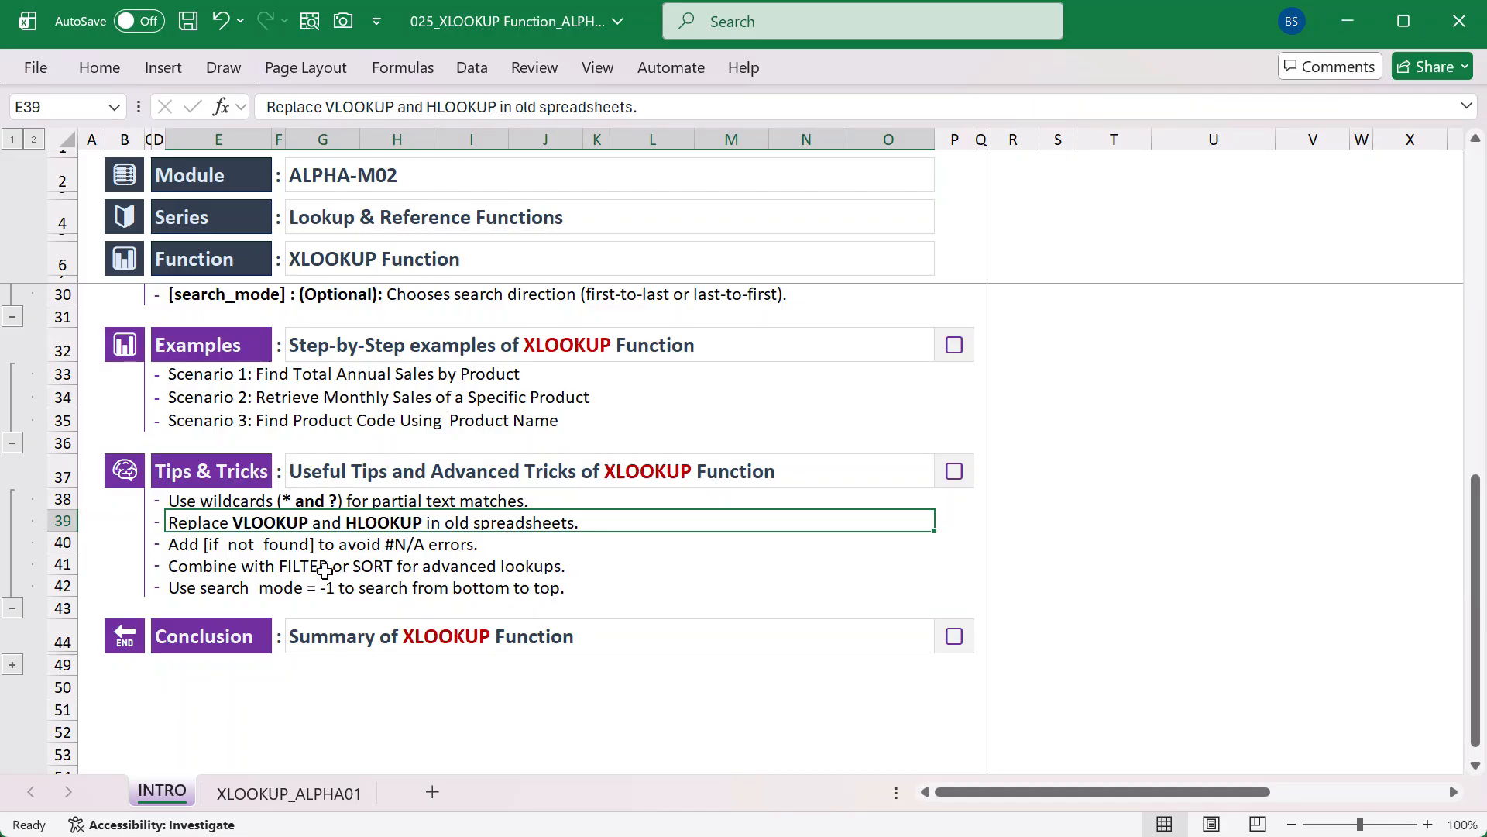
pyautogui.click(267, 549)
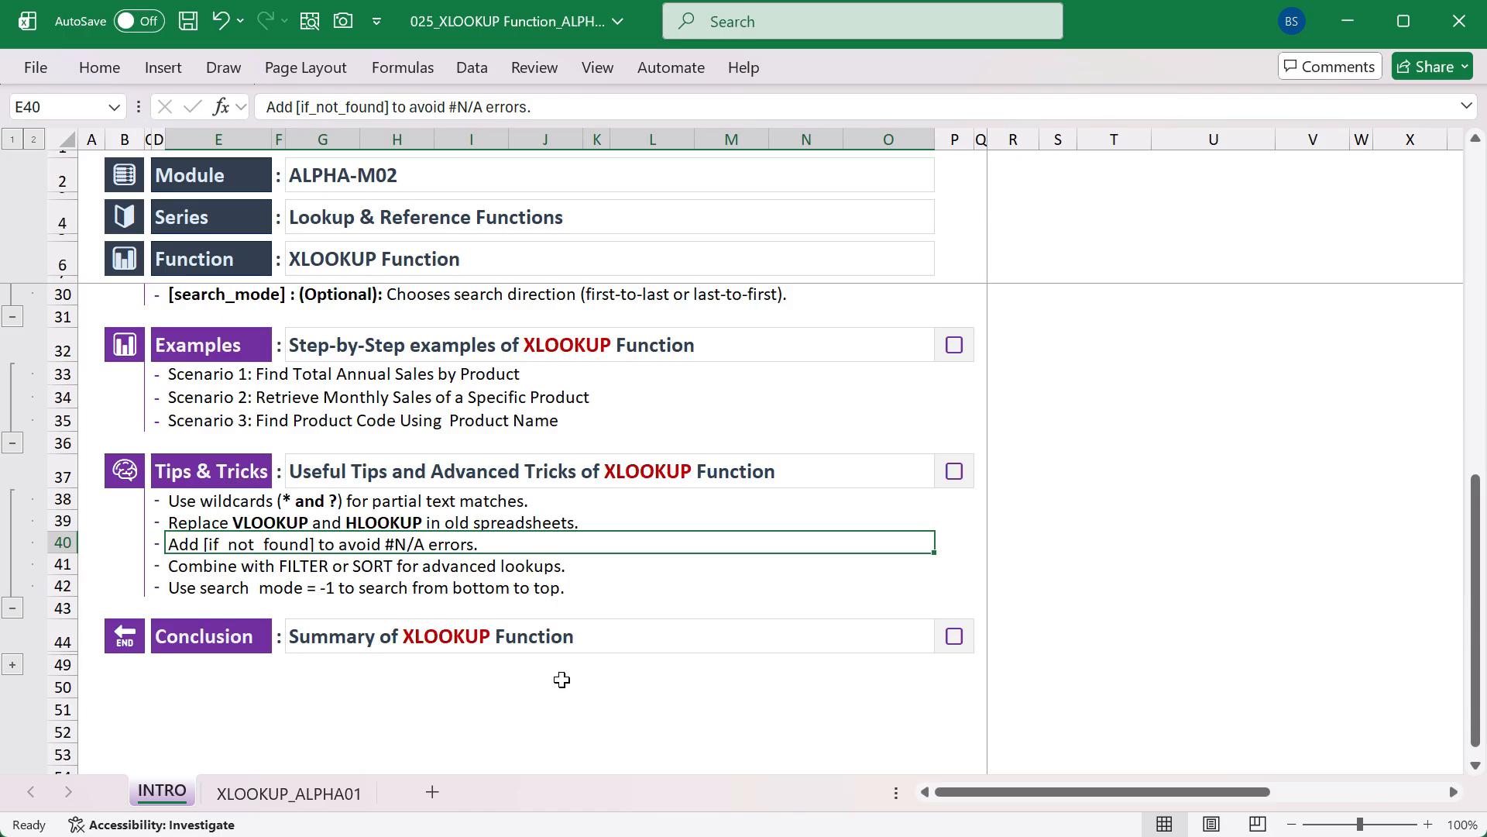
pyautogui.click(273, 569)
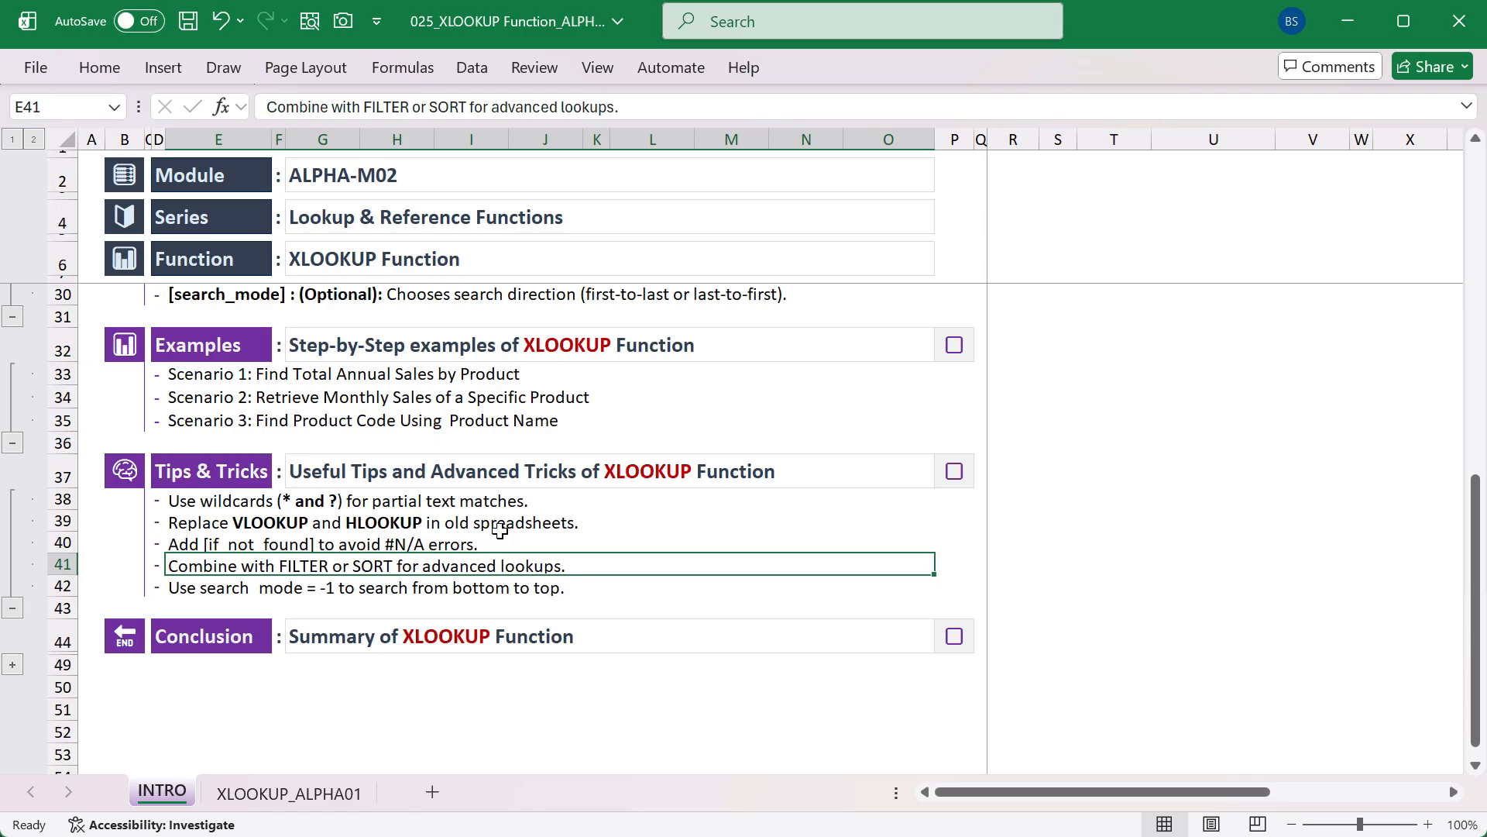
pyautogui.click(200, 589)
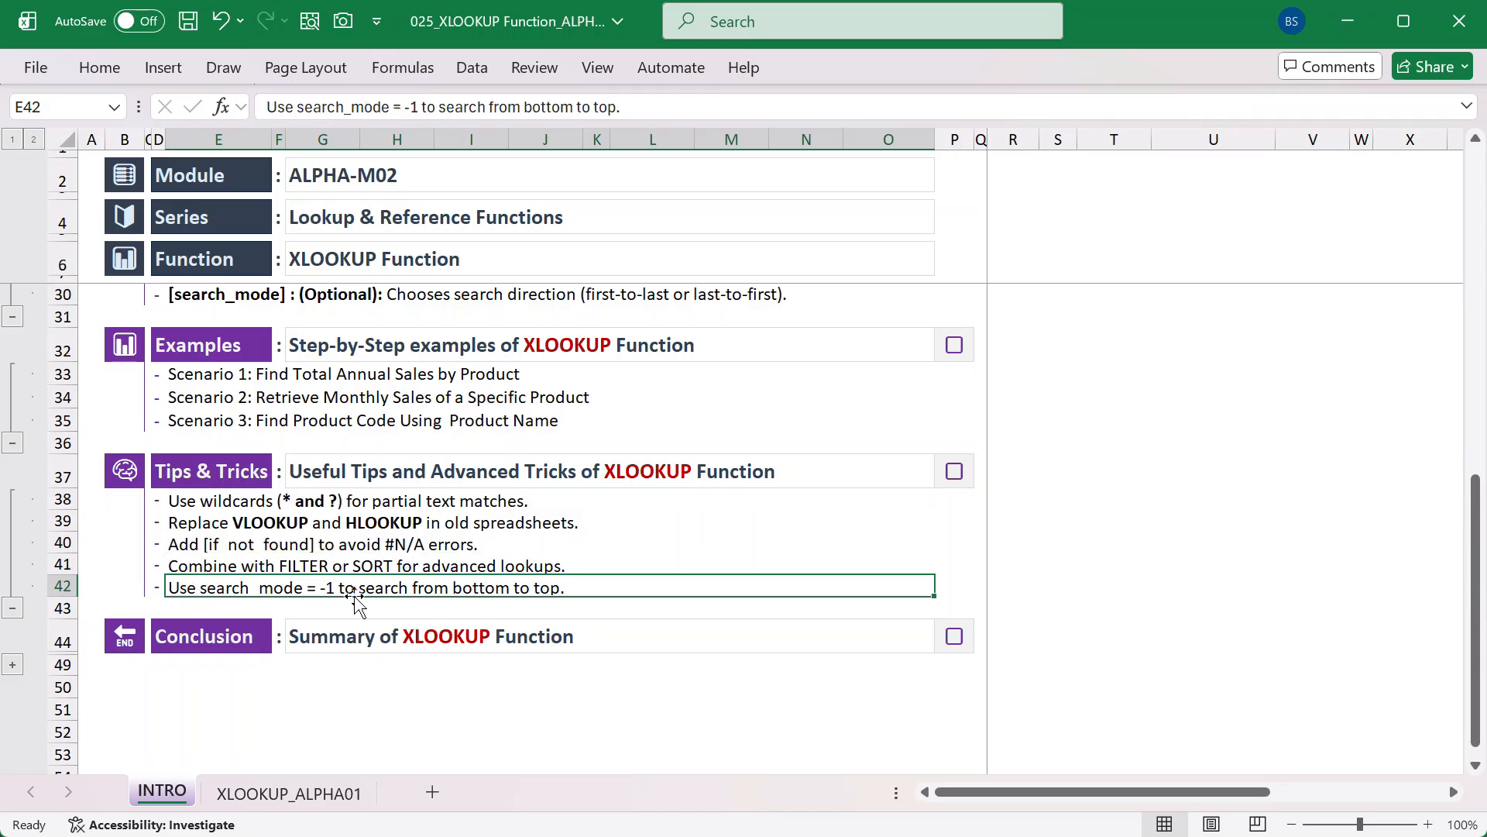
pyautogui.moveTo(225, 502); pyautogui.dragTo(258, 577)
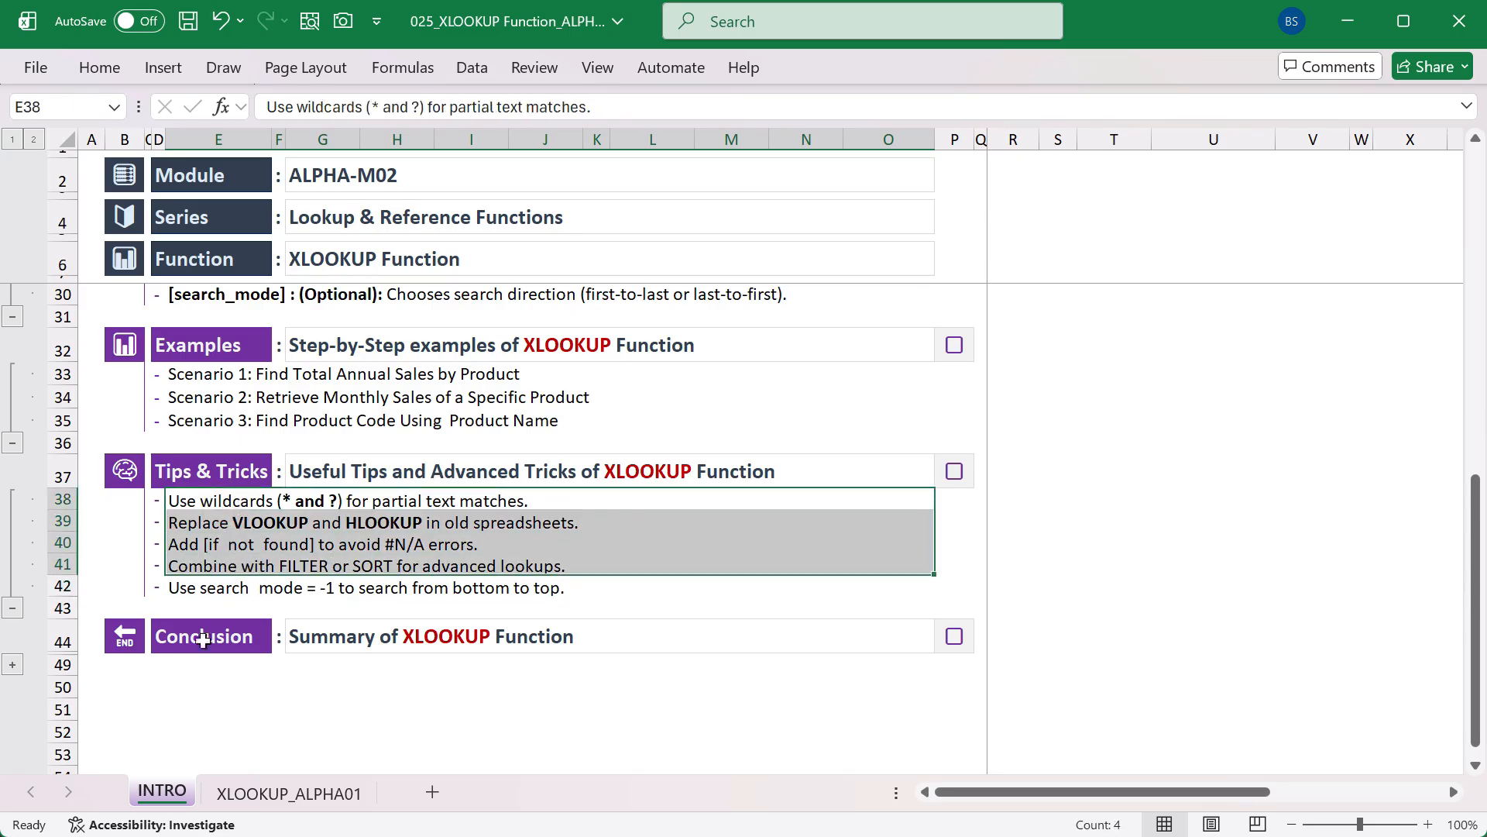
# Expand the Conclusion section and go through its XLOOKUP summary points in E45:E48
pyautogui.click(12, 665)
pyautogui.scroll(-2, 353, 644)
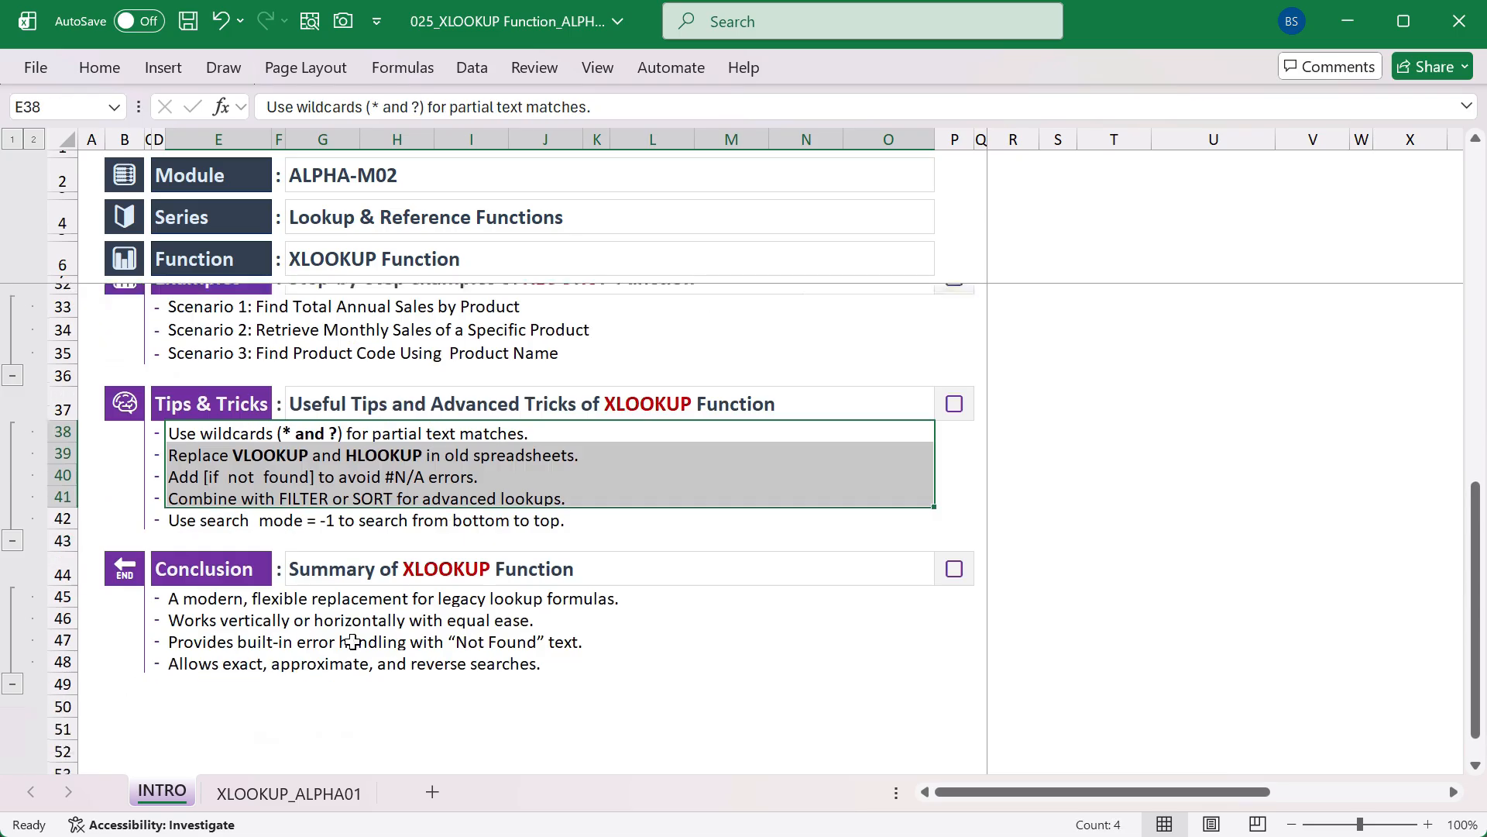
pyautogui.click(198, 533)
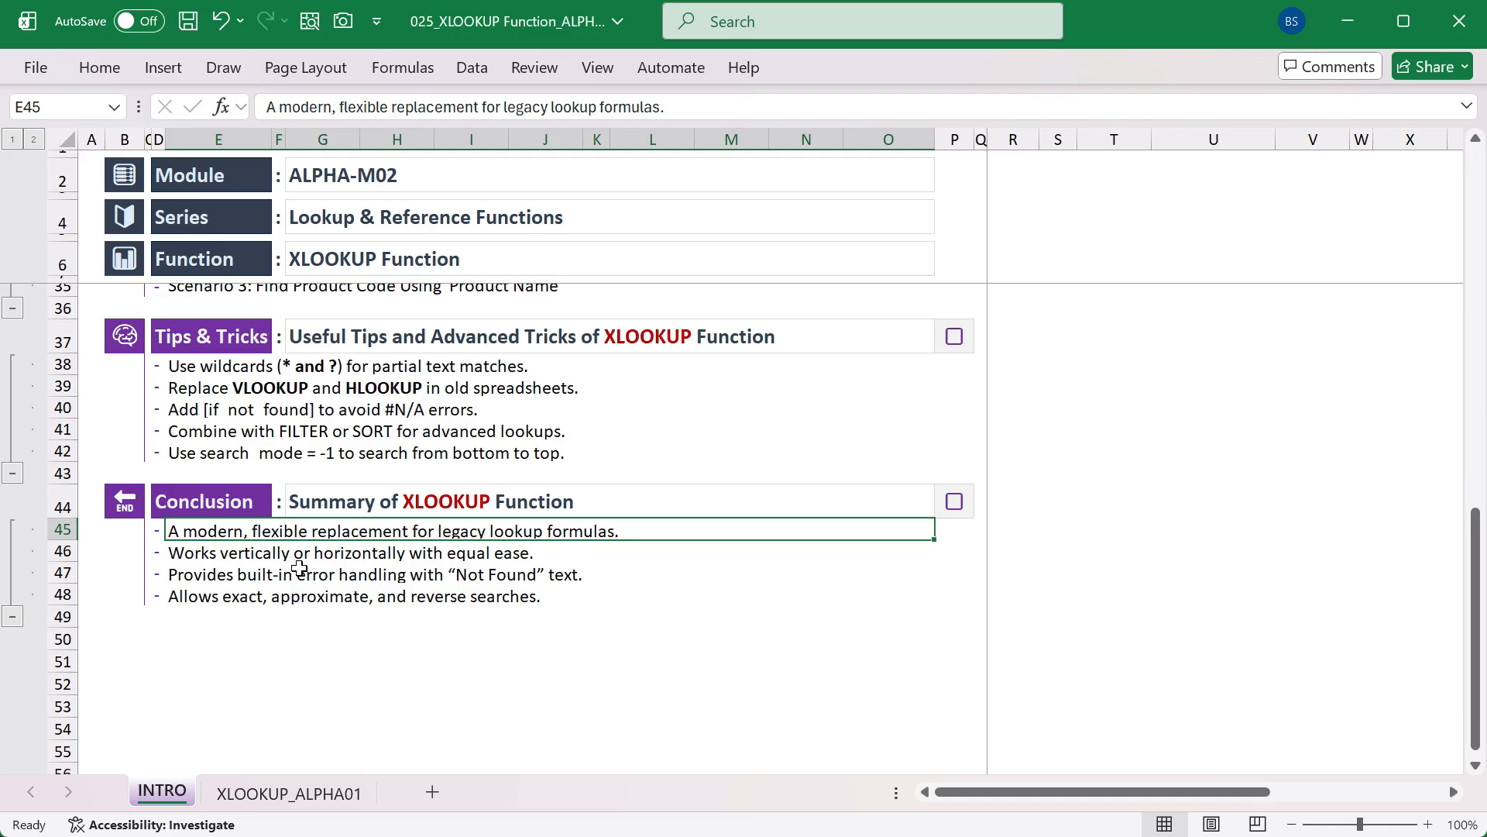
pyautogui.click(357, 552)
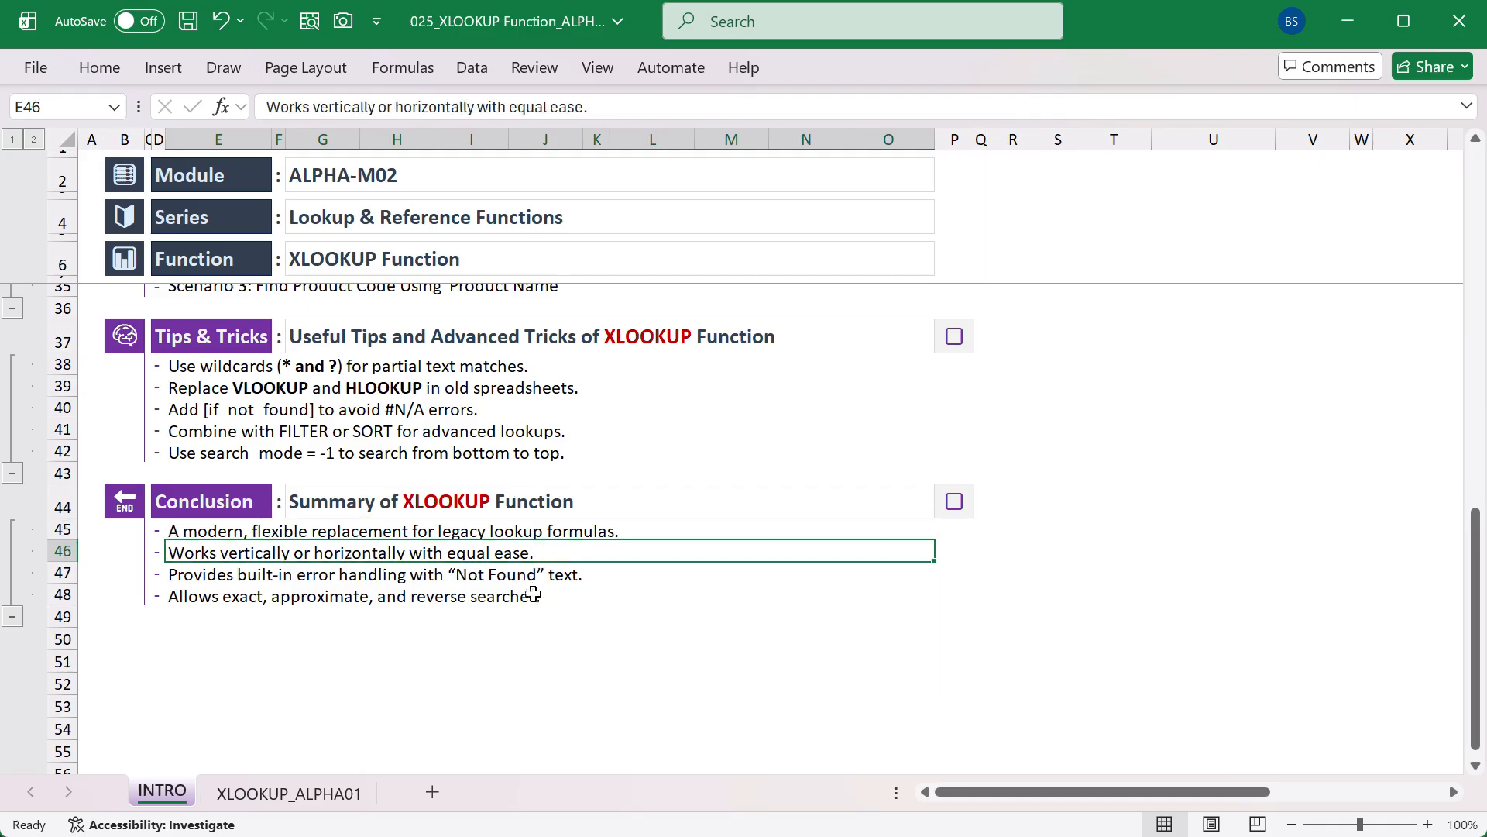
pyautogui.click(346, 571)
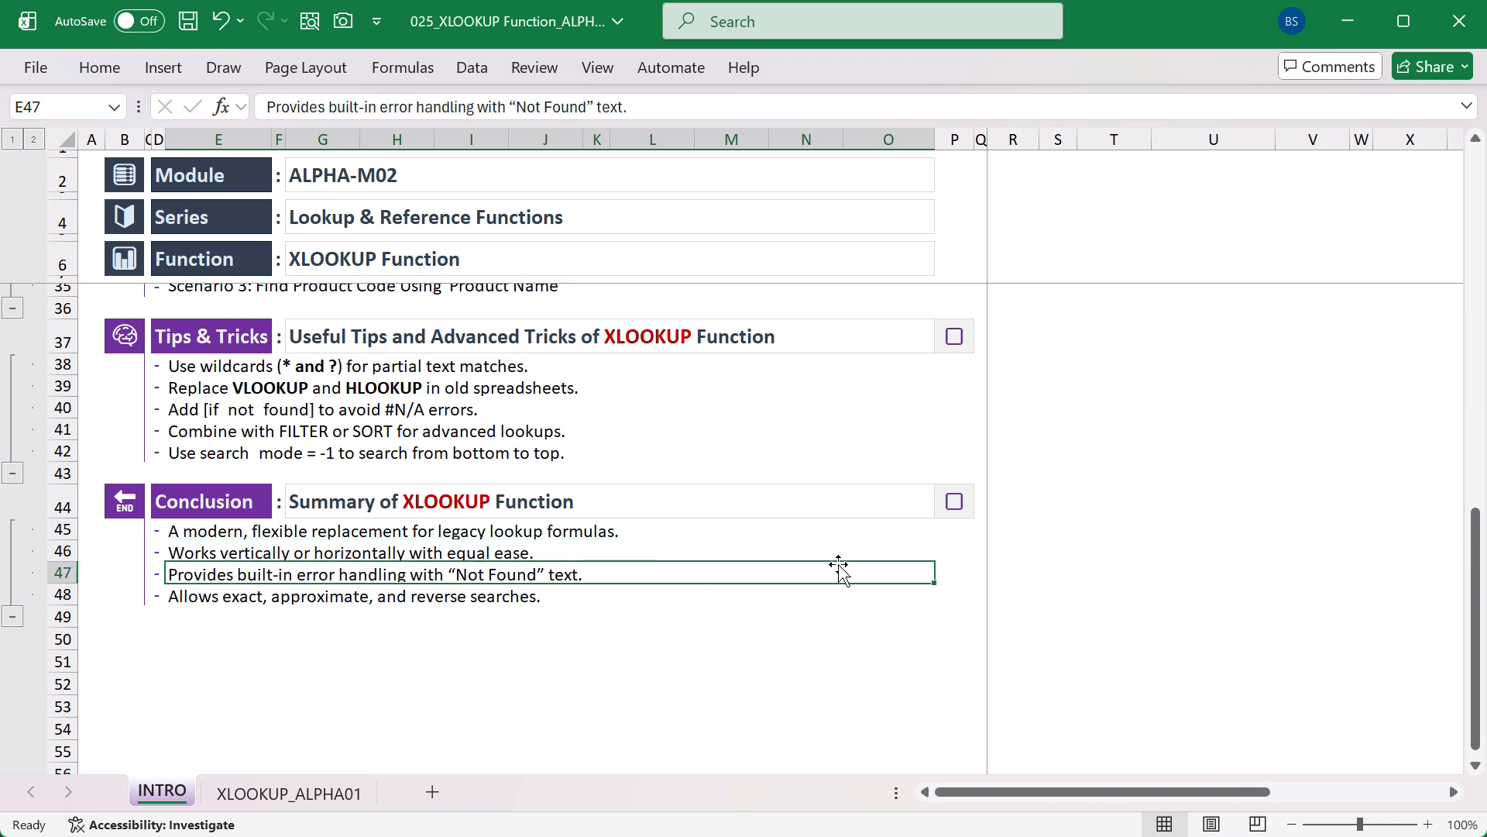
pyautogui.moveTo(559, 613); pyautogui.dragTo(548, 606)
pyautogui.click(558, 594)
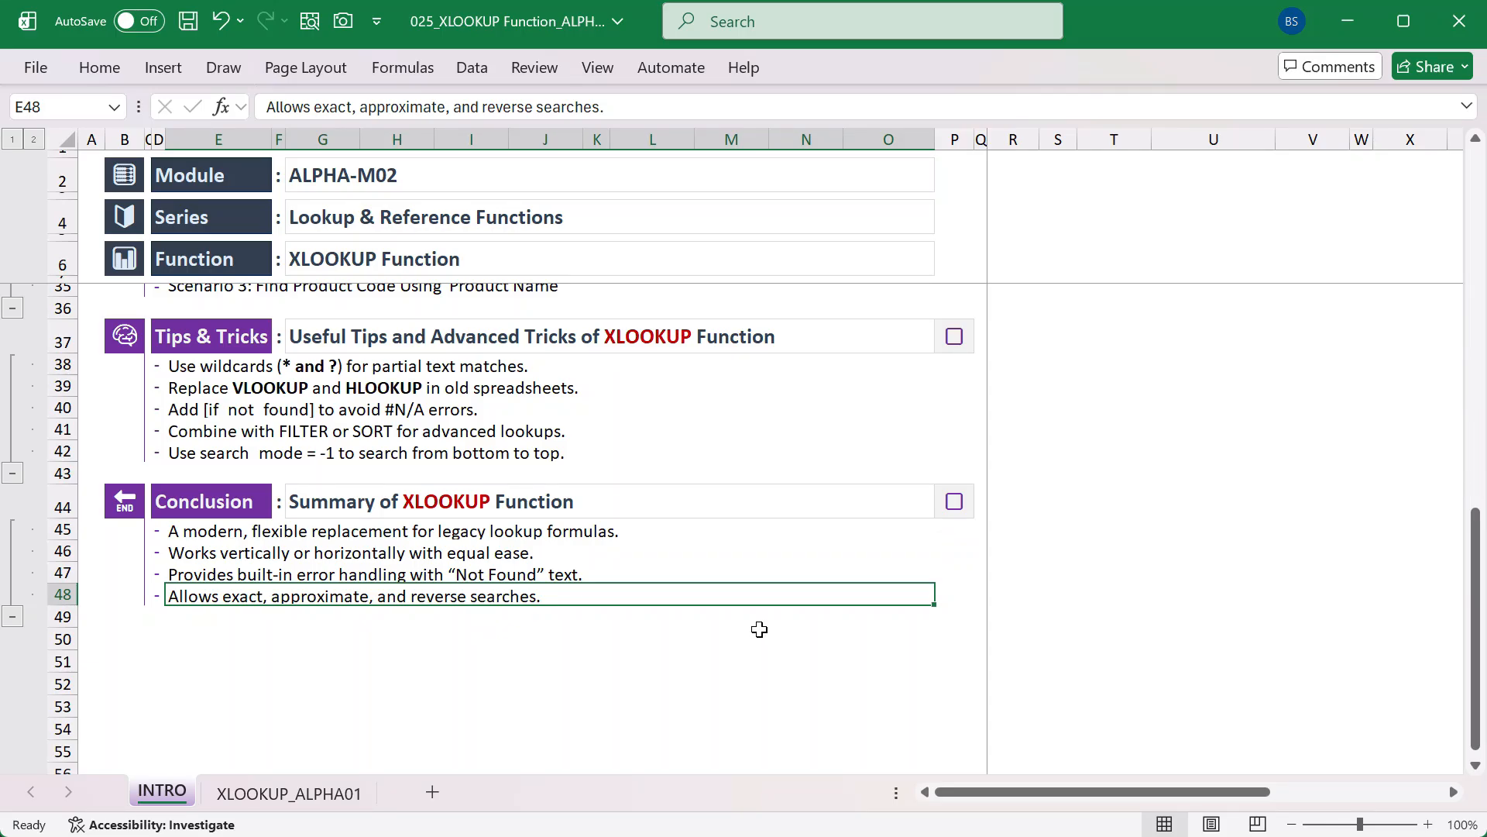
pyautogui.moveTo(209, 545); pyautogui.dragTo(219, 586)
pyautogui.moveTo(205, 529); pyautogui.dragTo(232, 590)
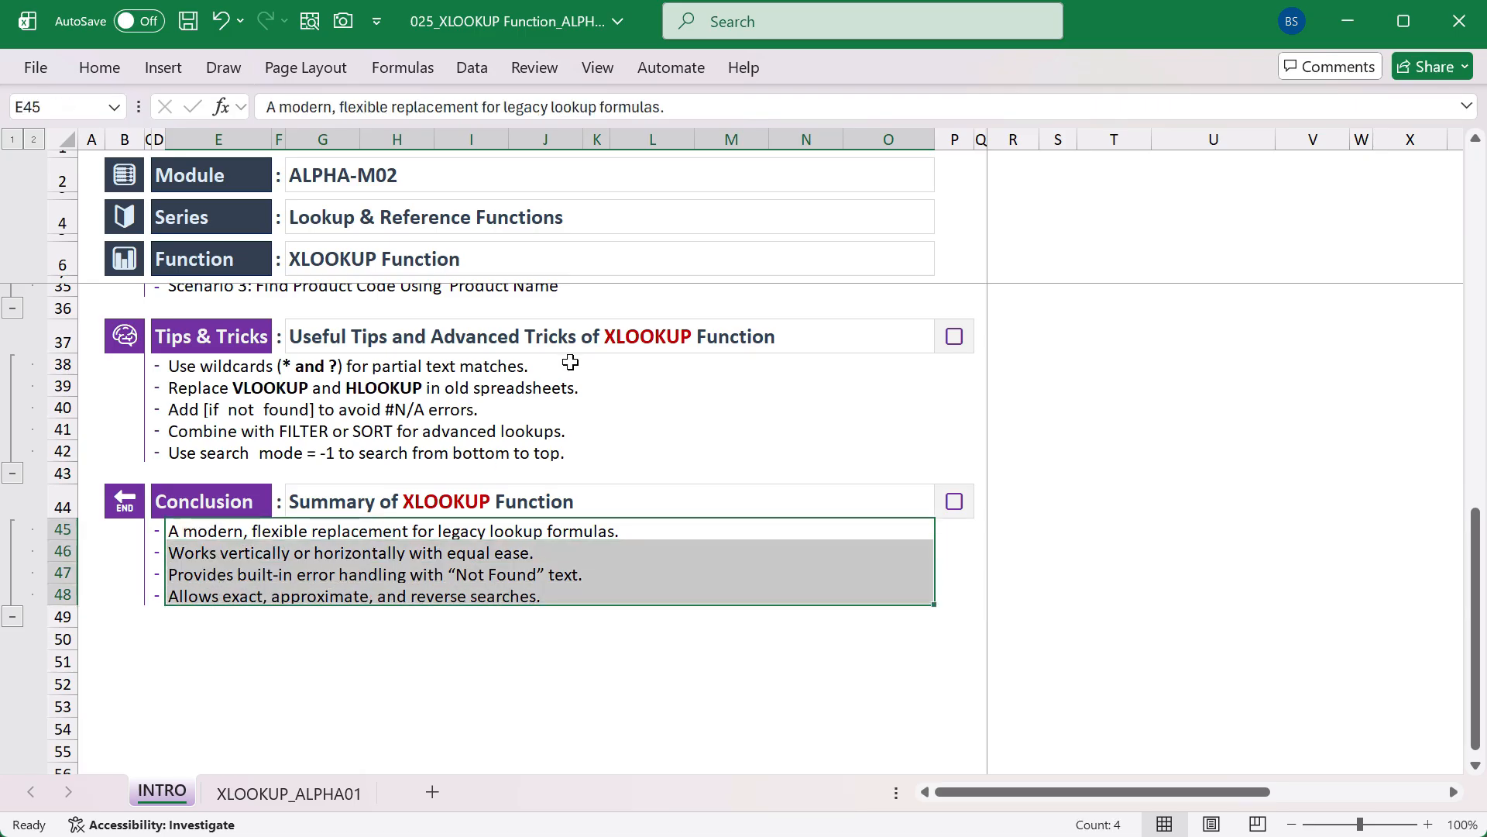
# Tick the Introduction and Importance section checkboxes in P9 and P16 on the INTRO sheet
pyautogui.click(564, 409)
pyautogui.scroll(8, 757, 524)
pyautogui.scroll(1, 670, 459)
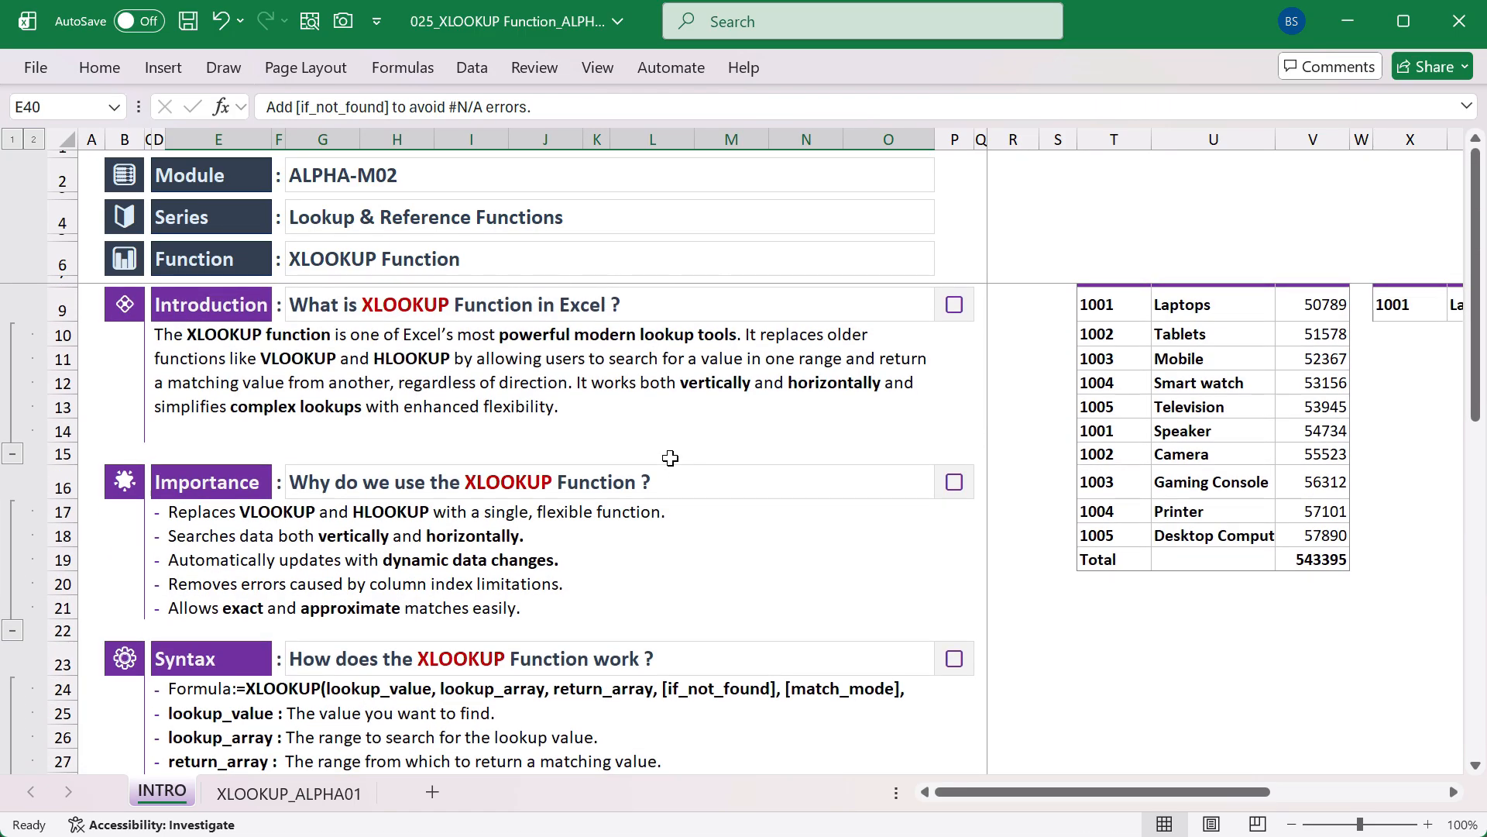
pyautogui.click(585, 396)
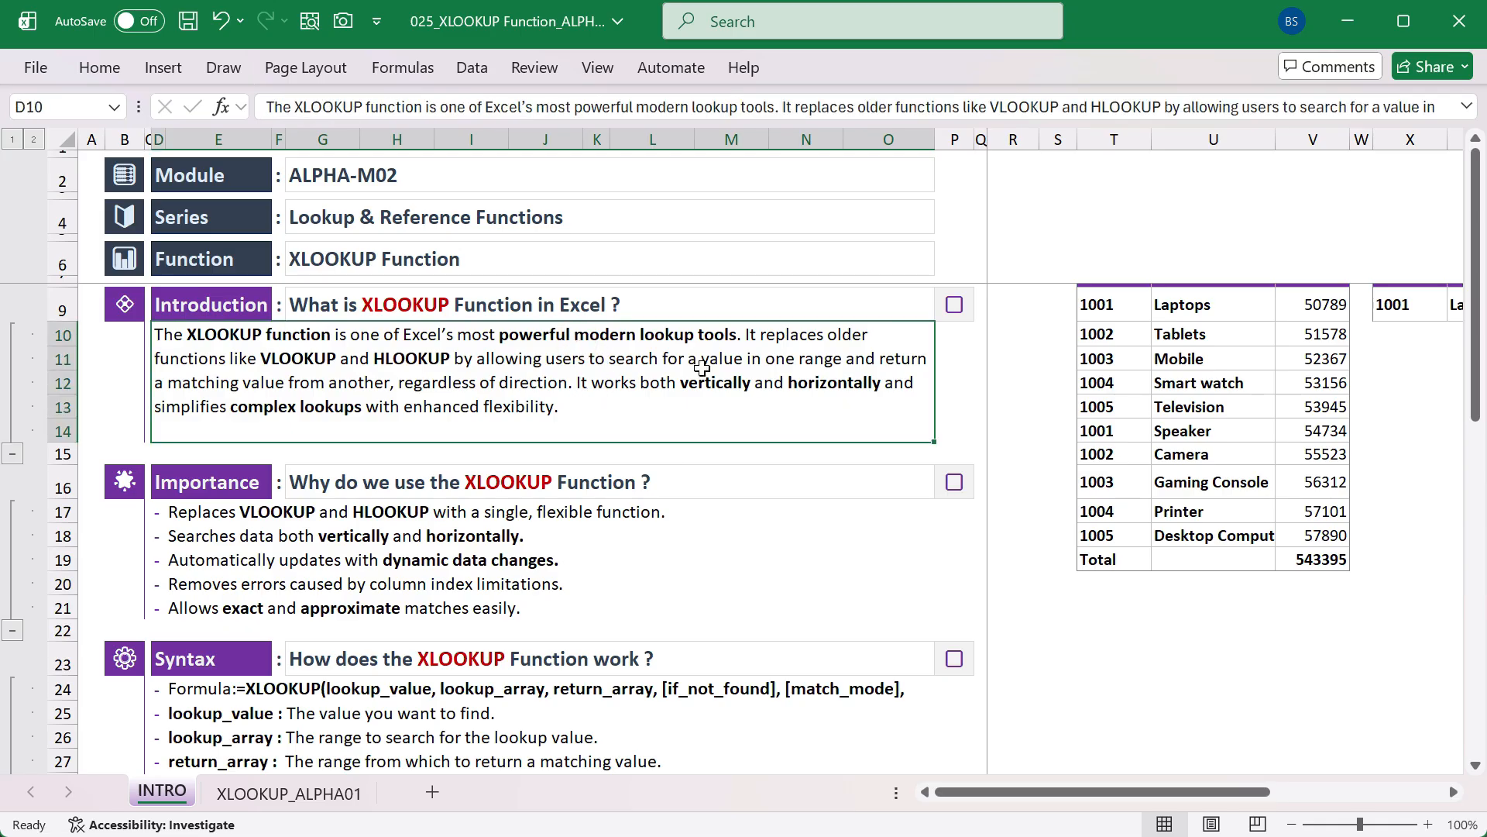
pyautogui.click(955, 308)
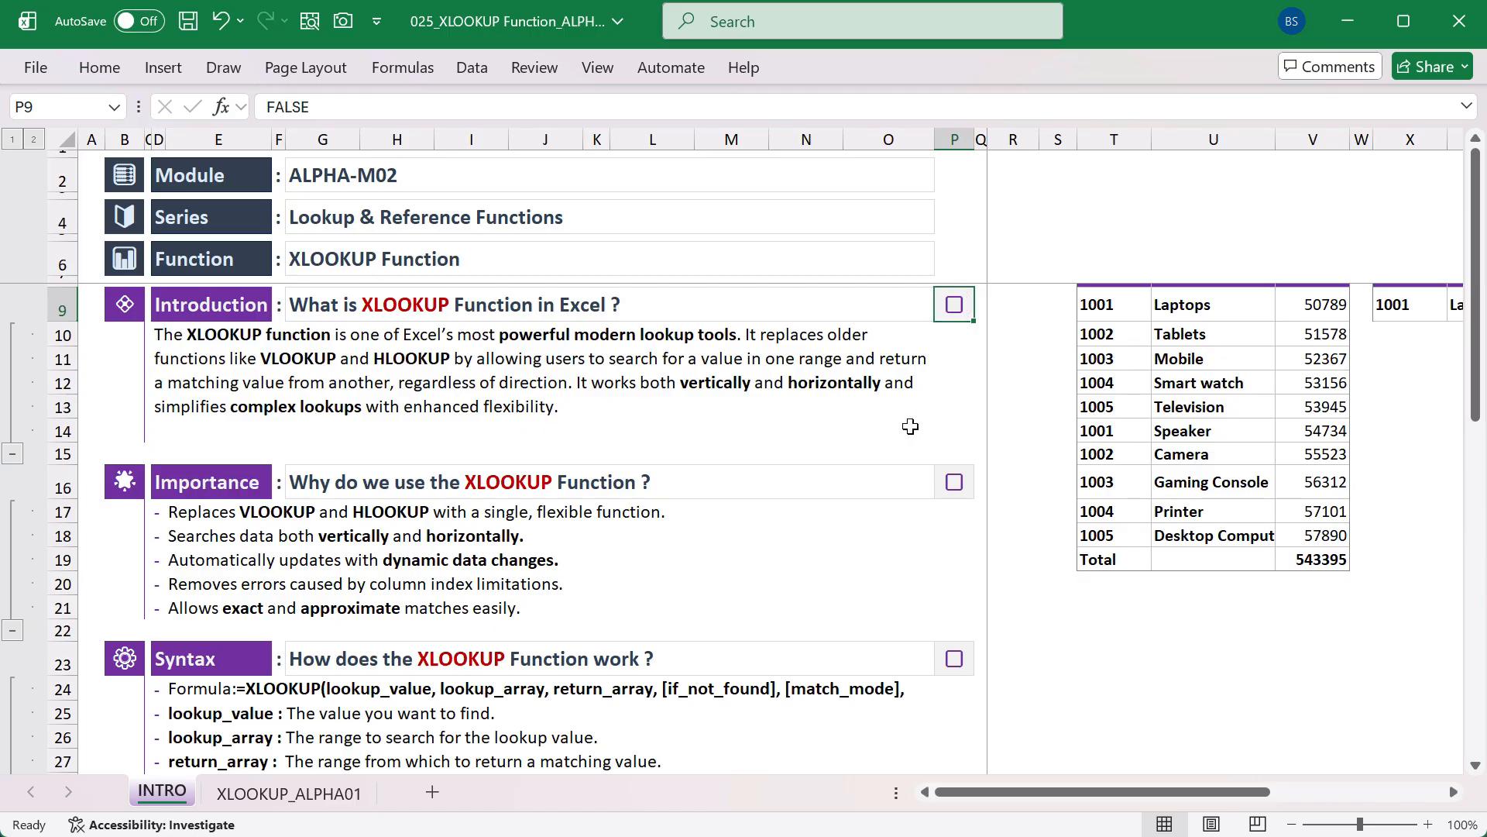
pyautogui.click(620, 559)
pyautogui.scroll(-1, 698, 517)
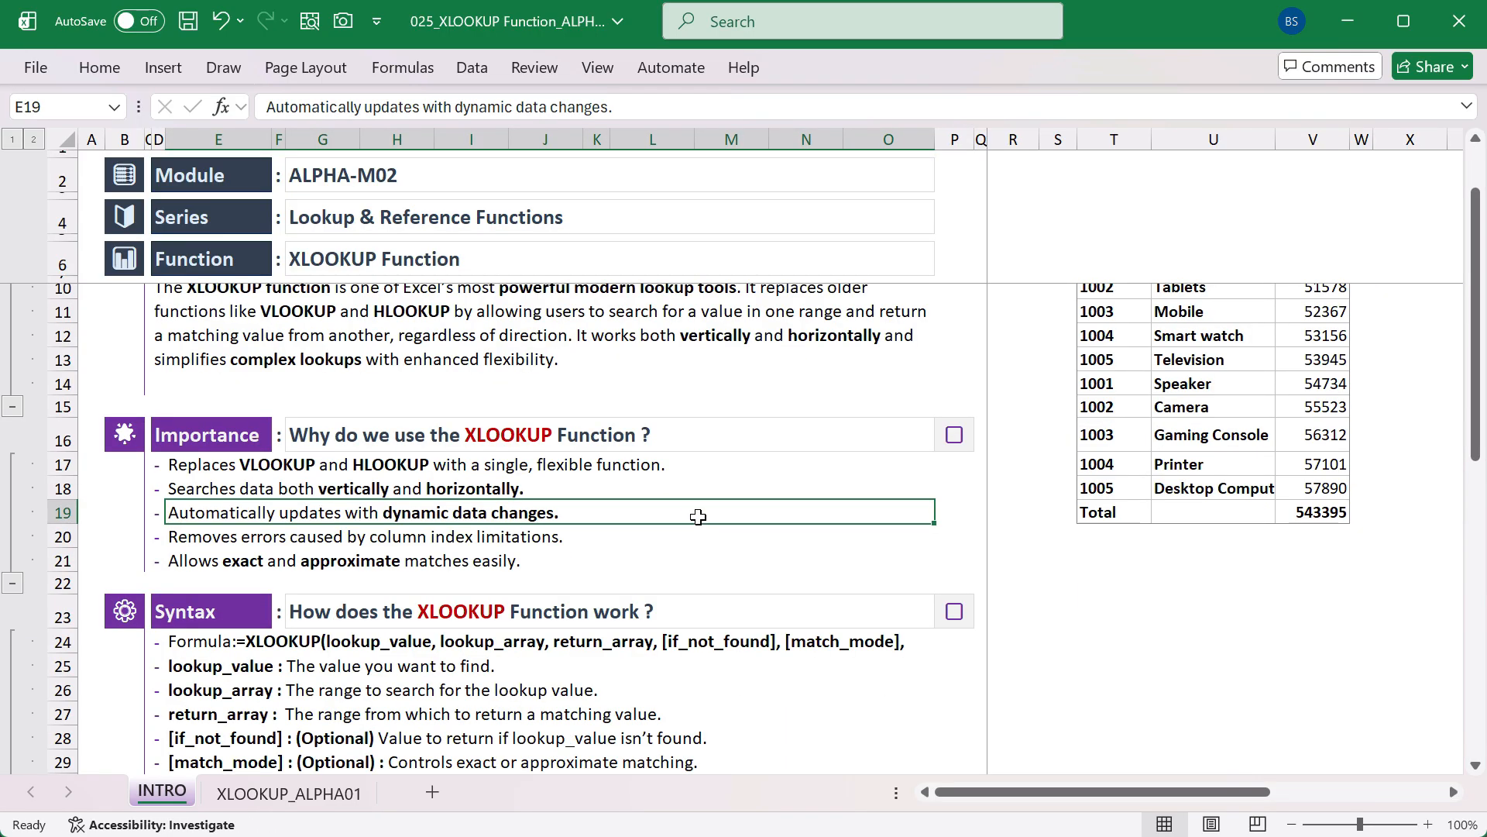
pyautogui.click(955, 439)
pyautogui.click(956, 438)
pyautogui.scroll(1, 960, 388)
pyautogui.click(956, 326)
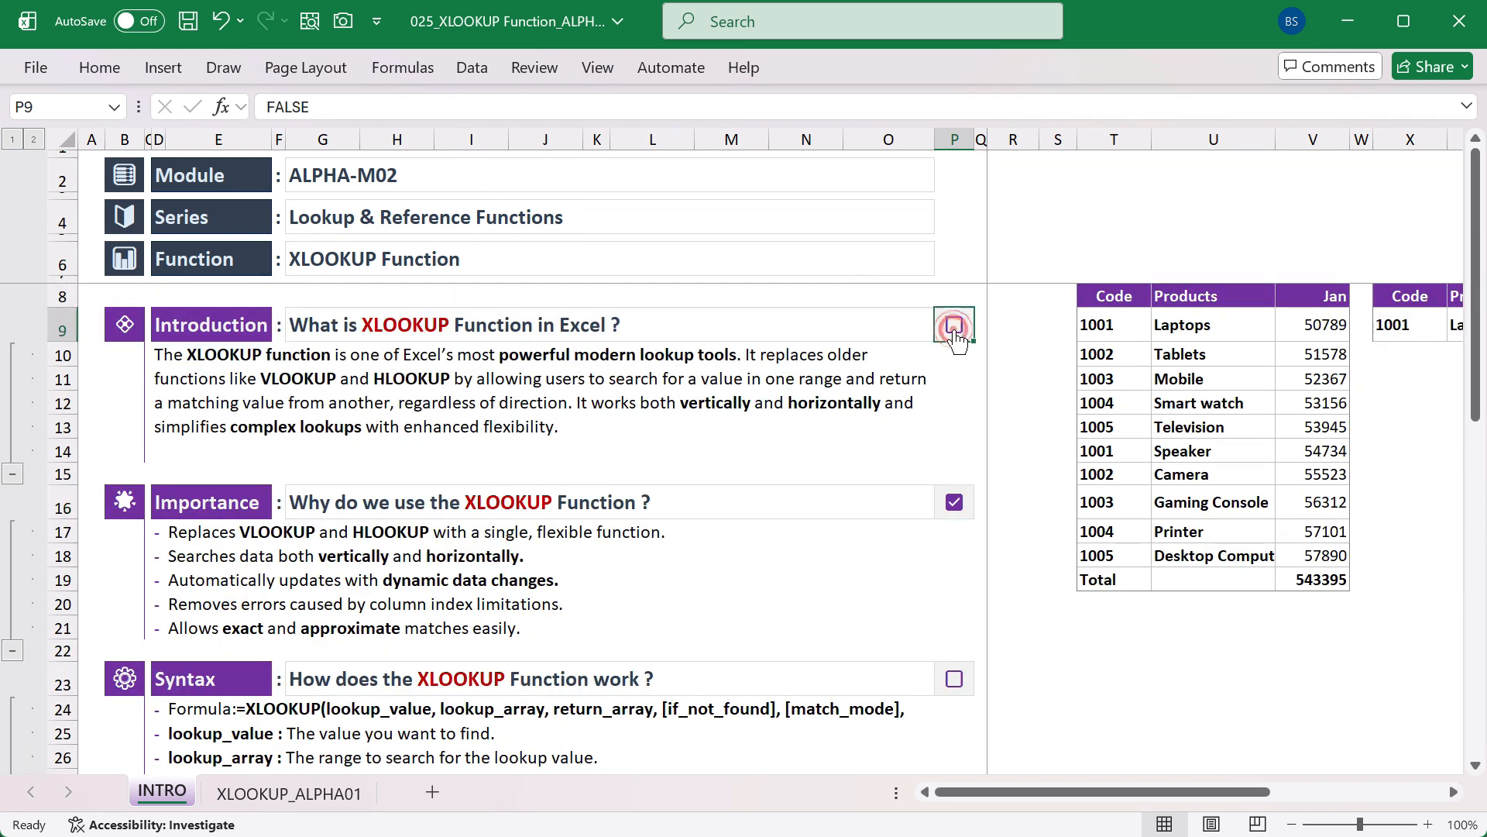
pyautogui.click(956, 326)
# Tick the Syntax and Examples section checkboxes in P23 and P32
pyautogui.scroll(-1, 966, 464)
pyautogui.scroll(-3, 914, 597)
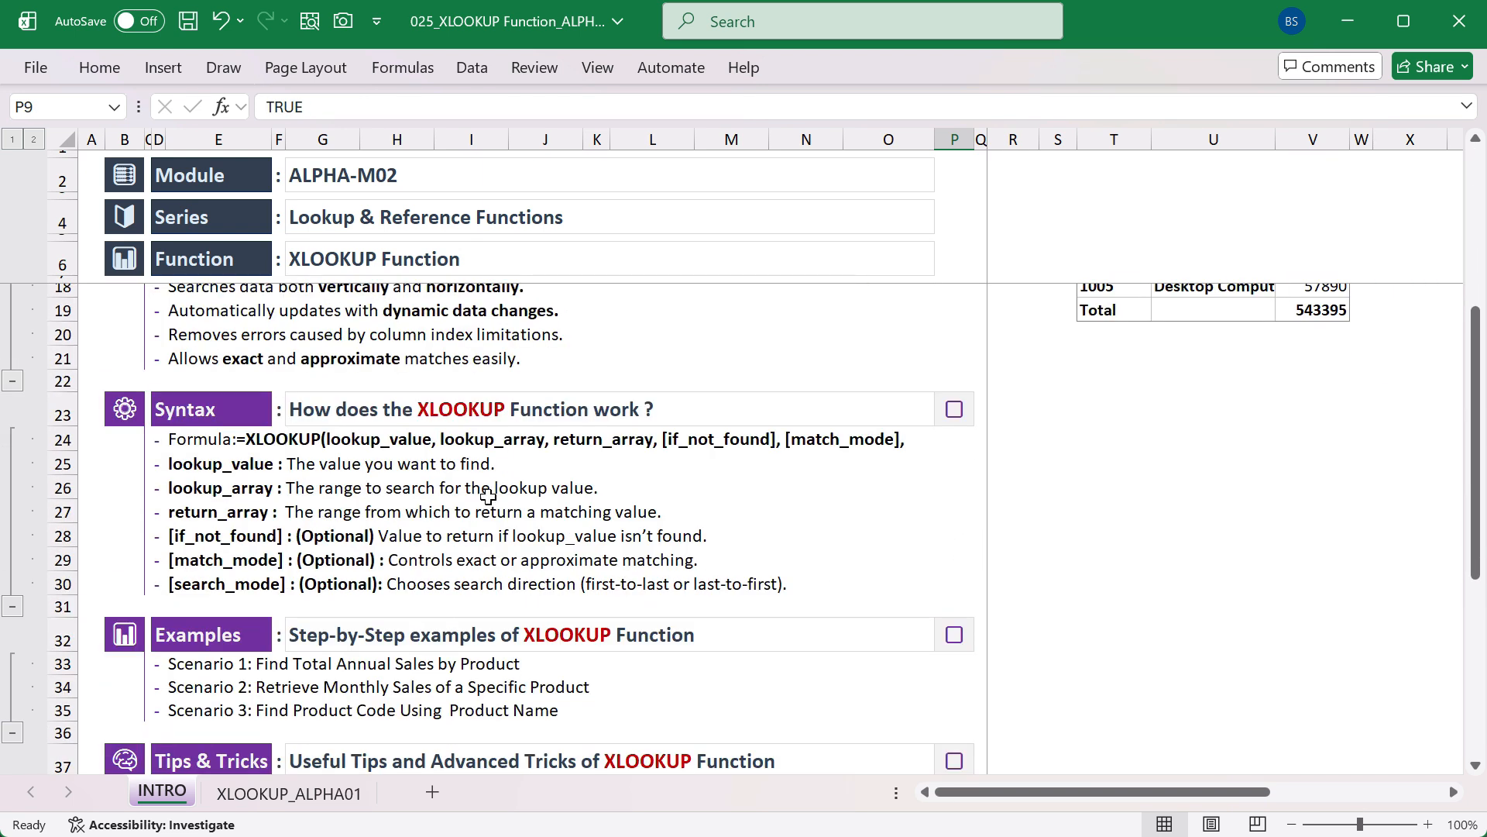
pyautogui.click(955, 411)
pyautogui.click(954, 410)
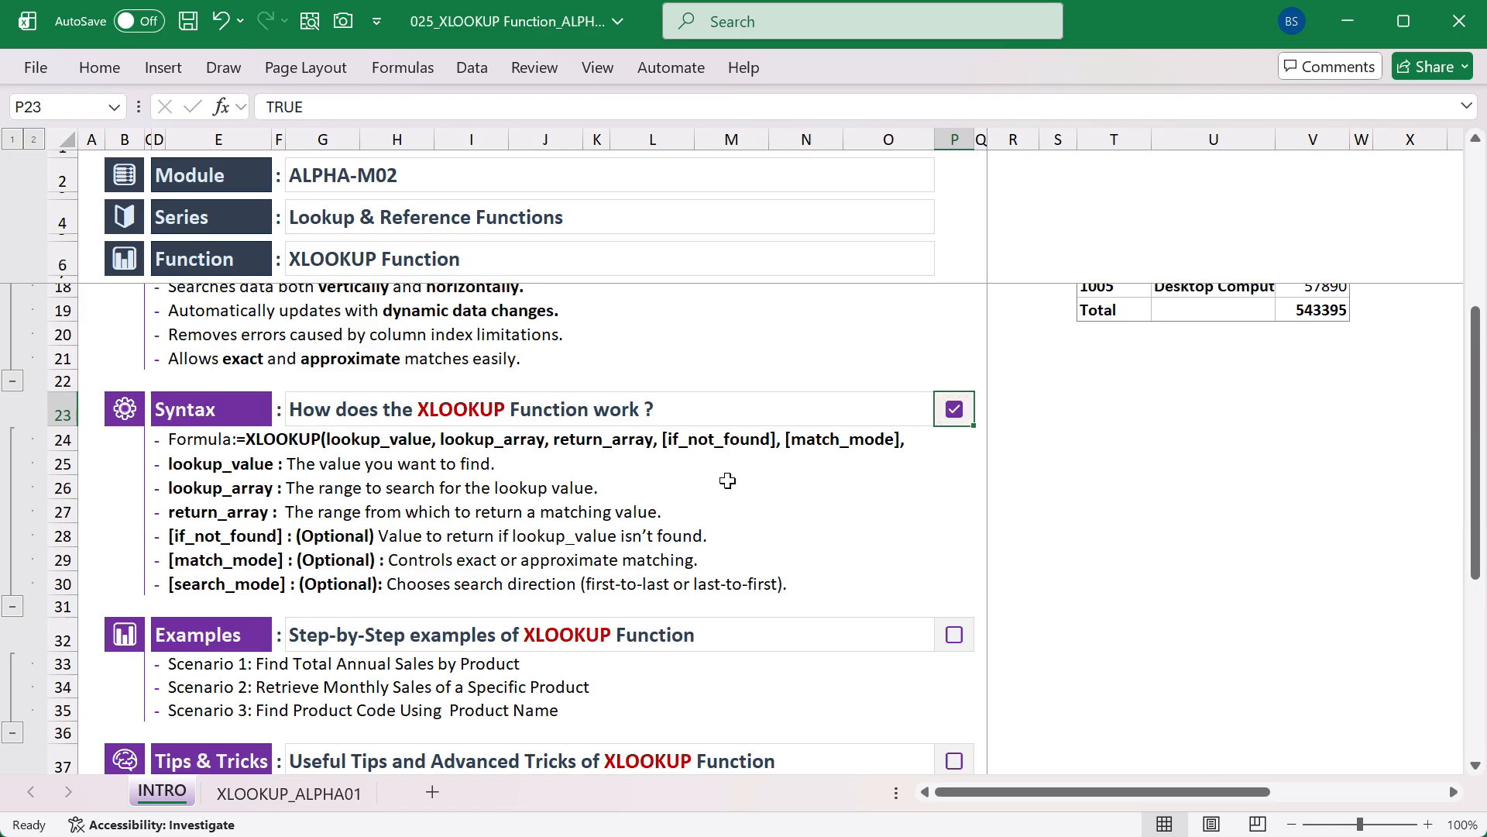
pyautogui.scroll(-2, 848, 498)
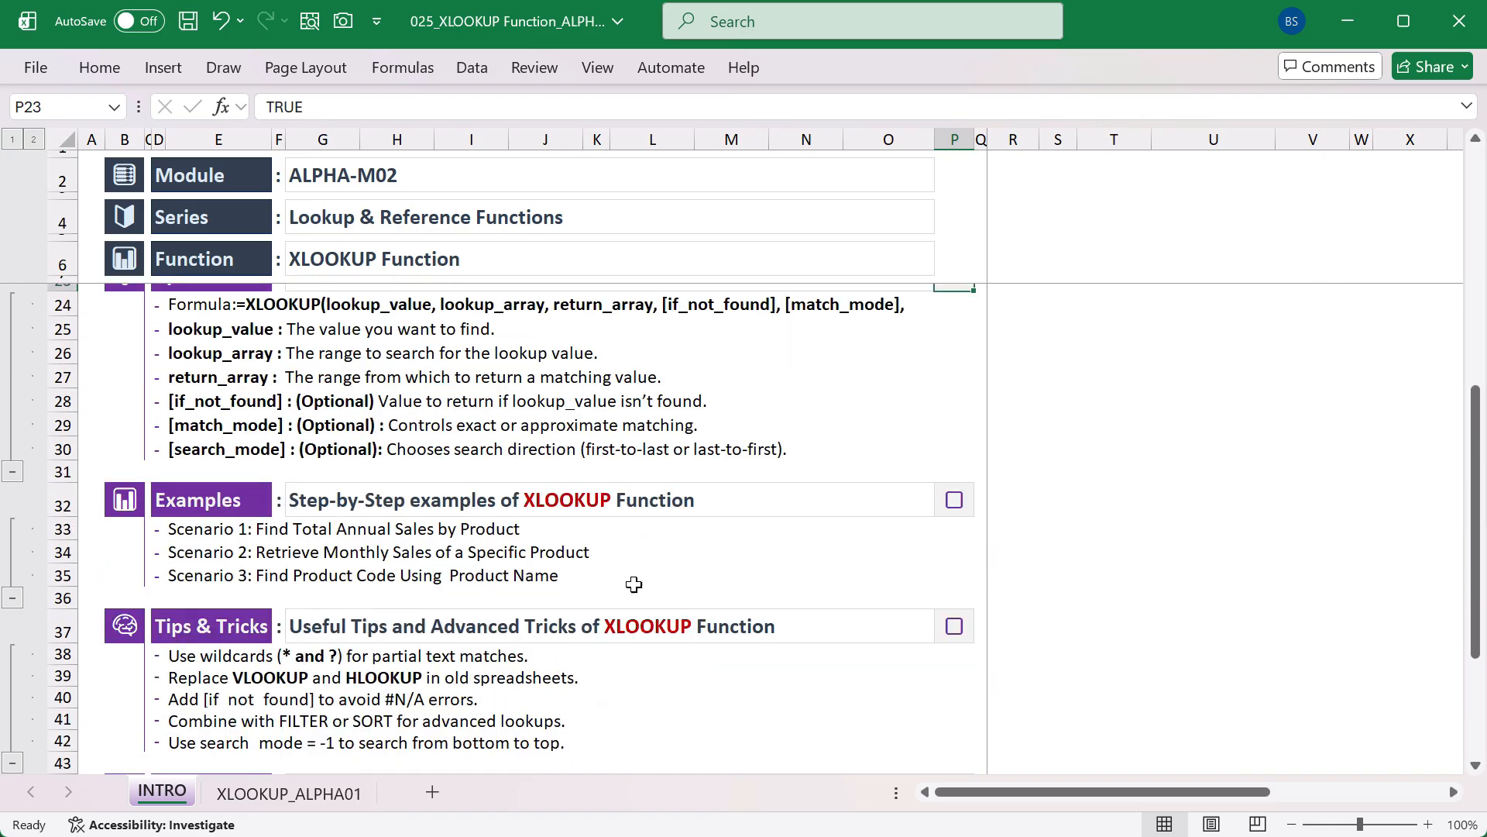
pyautogui.click(952, 503)
pyautogui.click(952, 503)
# Tick the Tips & Tricks and Conclusion section checkboxes in P37 and P44
pyautogui.scroll(-3, 786, 482)
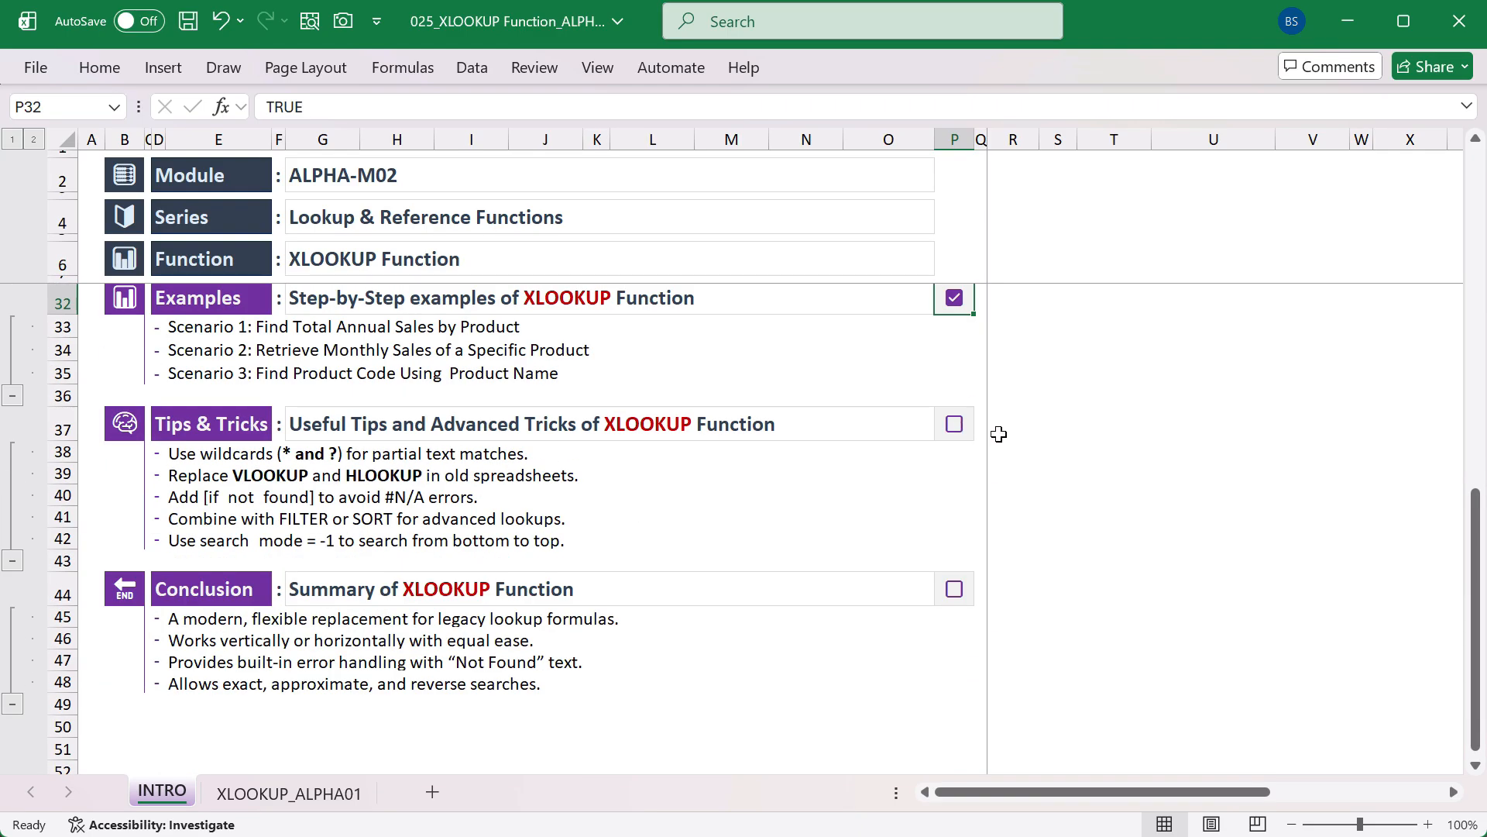
pyautogui.click(954, 436)
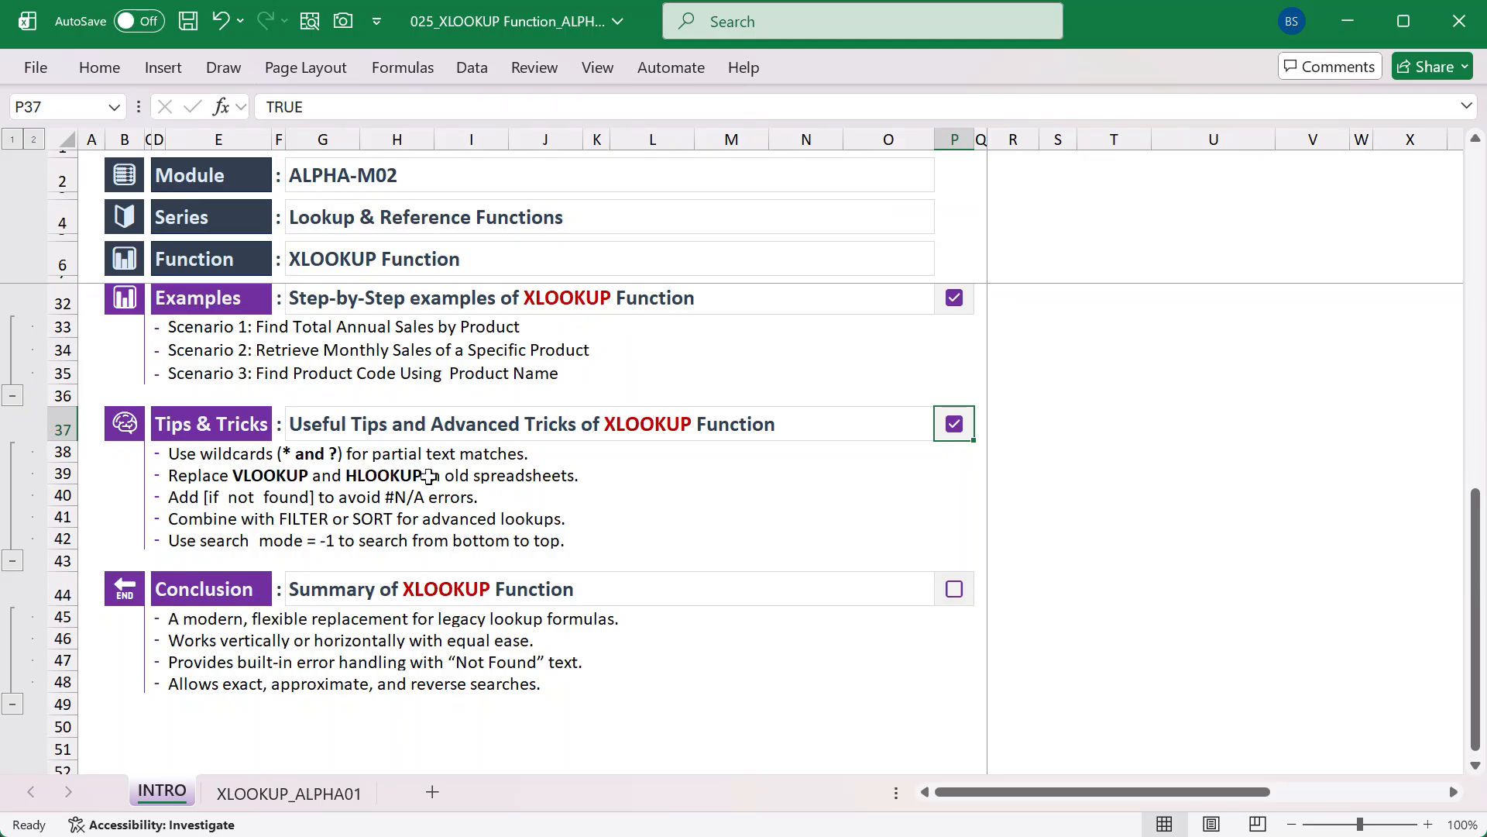
pyautogui.scroll(-1, 967, 597)
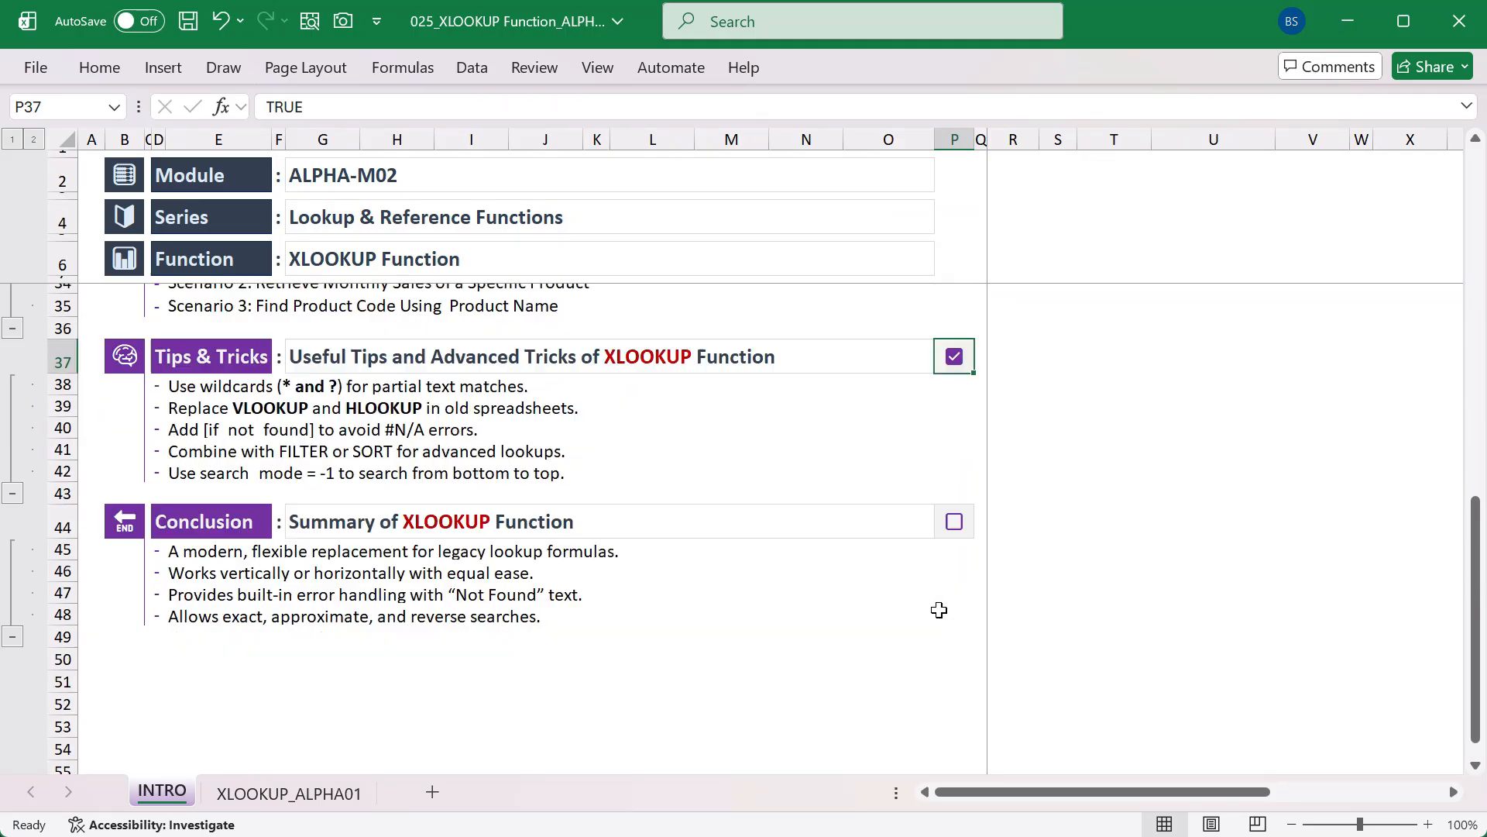
pyautogui.click(956, 525)
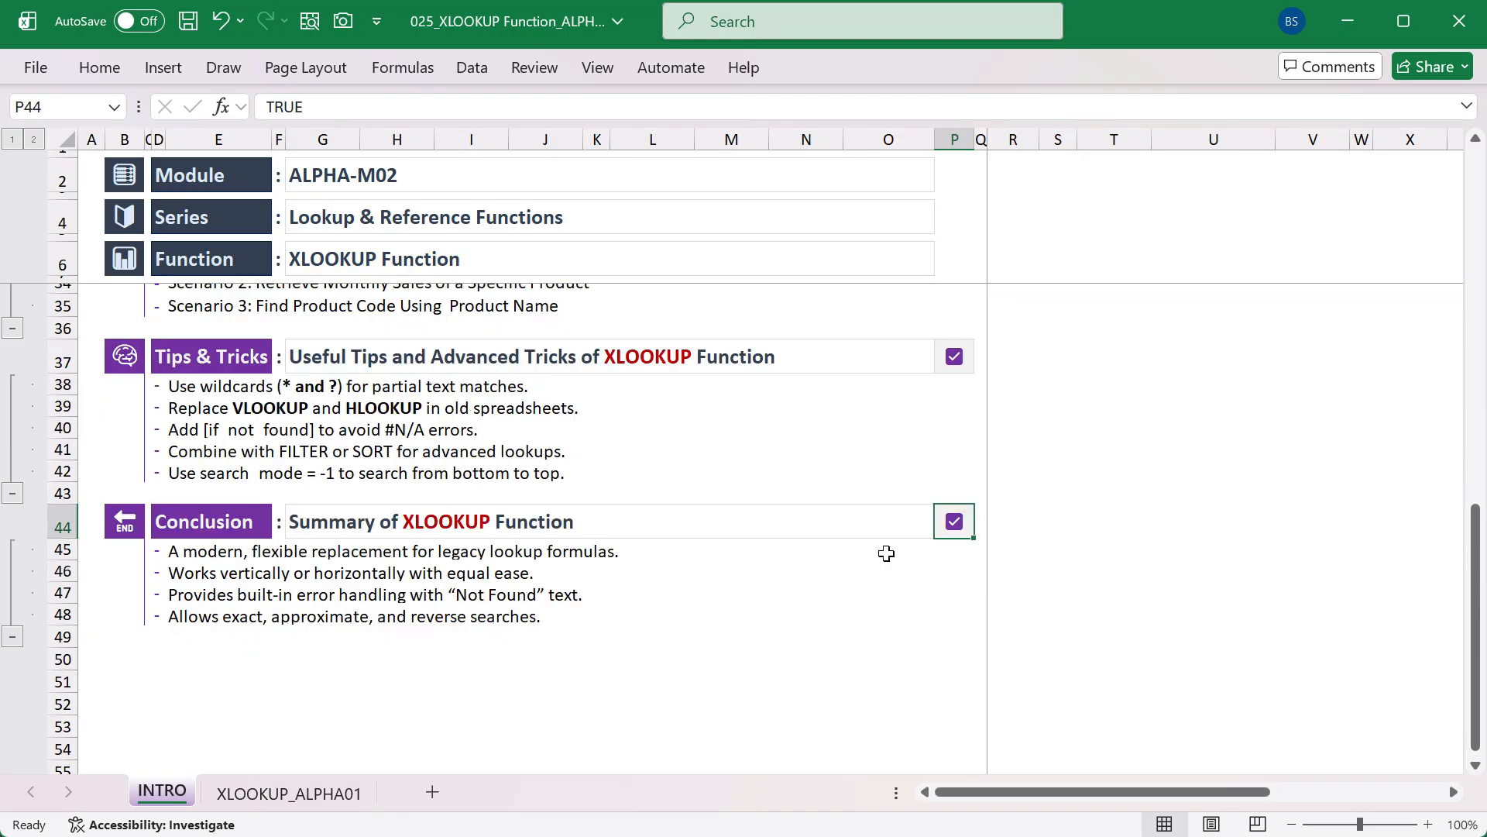
pyautogui.scroll(6, 811, 583)
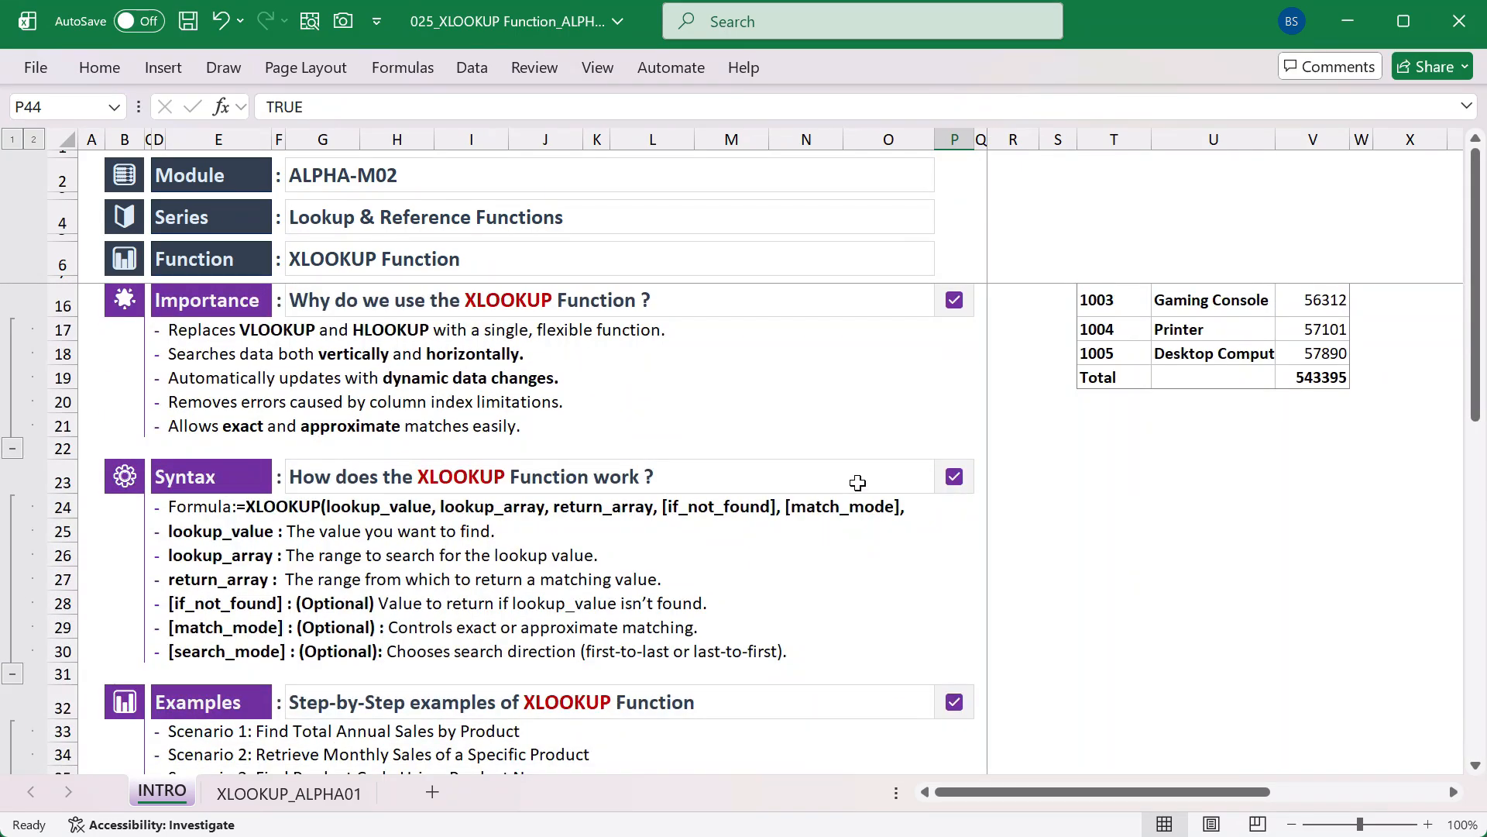
pyautogui.click(1041, 370)
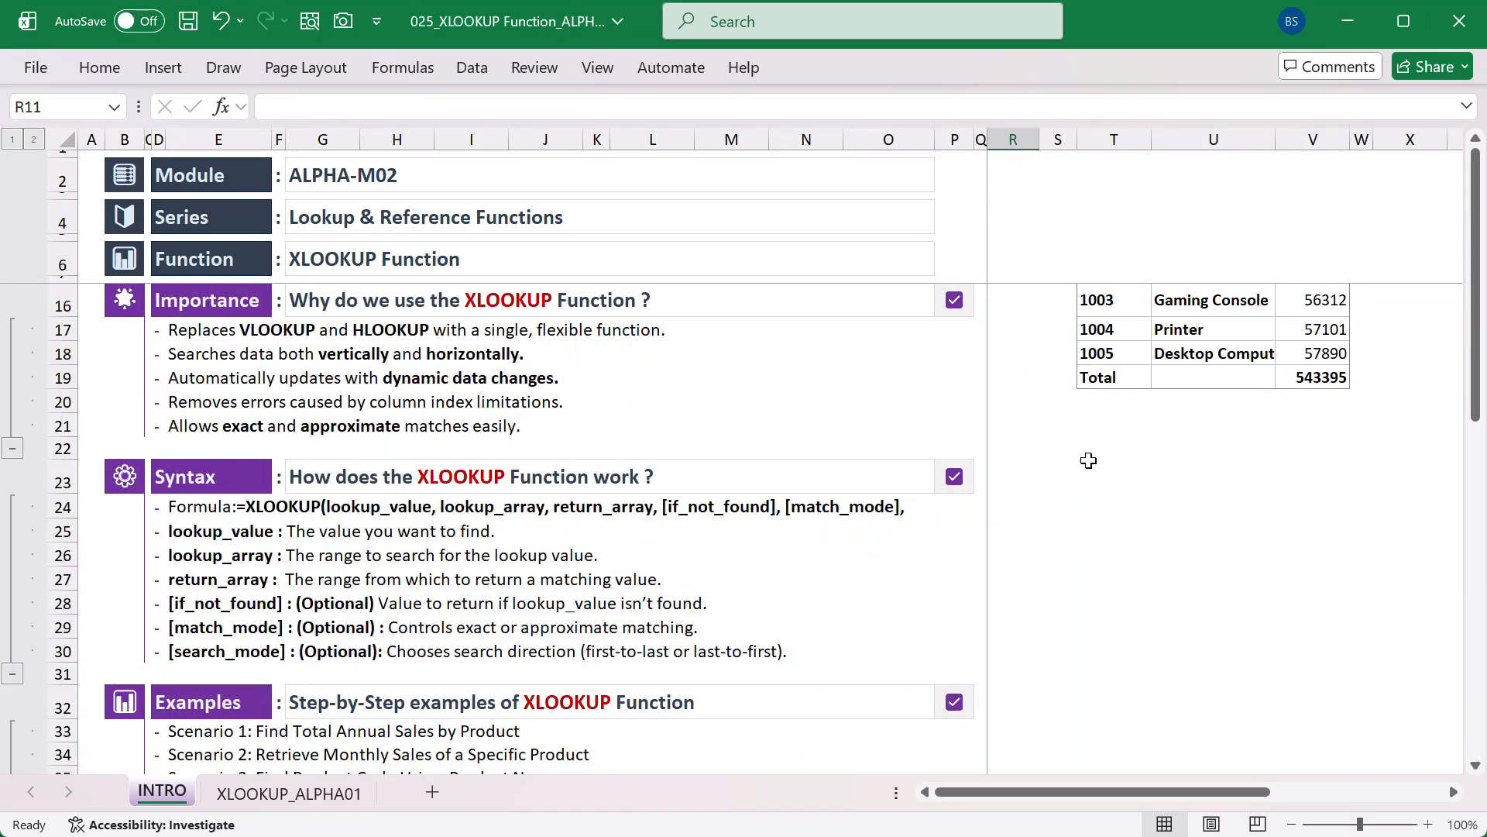
pyautogui.click(1107, 446)
pyautogui.press('Up')
pyautogui.press('Up')
pyautogui.press('Up')
pyautogui.press('Up')
pyautogui.press('Up')
pyautogui.press('Up')
pyautogui.press('Up')
pyautogui.press('Up')
pyautogui.press('Up')
pyautogui.press('Up')
pyautogui.press('Up')
pyautogui.press('Up')
pyautogui.press('Up')
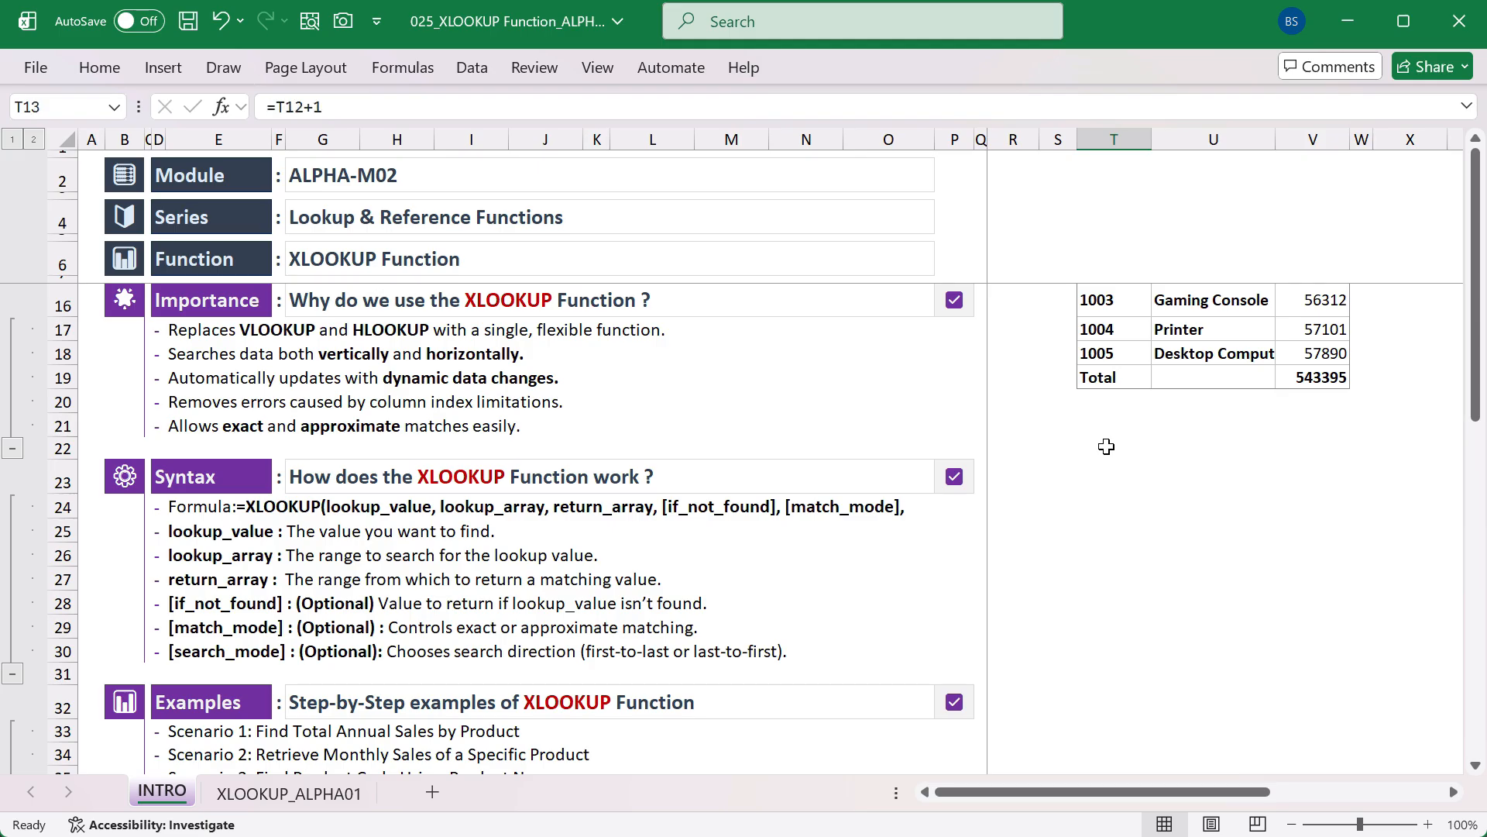
pyautogui.press('Down')
pyautogui.press('Down')
pyautogui.press('Down')
pyautogui.press('Down')
pyautogui.press('Down')
pyautogui.press('Down')
pyautogui.press('Down')
pyautogui.press('Down')
pyautogui.press('Down')
pyautogui.press('Down')
pyautogui.press('Down')
pyautogui.press('Down')
pyautogui.press('Down')
pyautogui.press('Down')
pyautogui.press('Down')
pyautogui.press('Down')
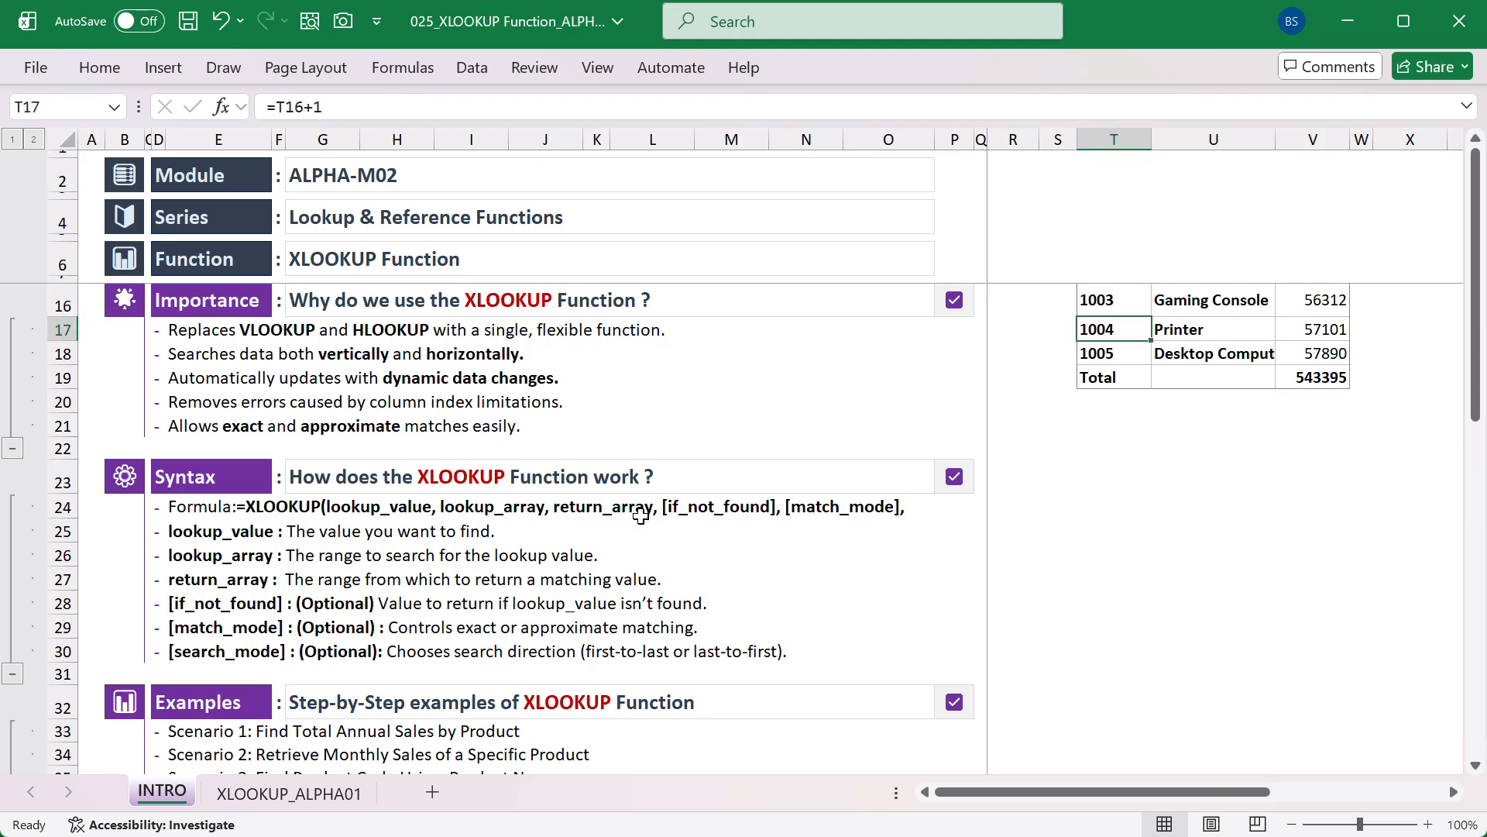
# Return to the Introduction section and select its XLOOKUP description in D10
pyautogui.scroll(3, 624, 509)
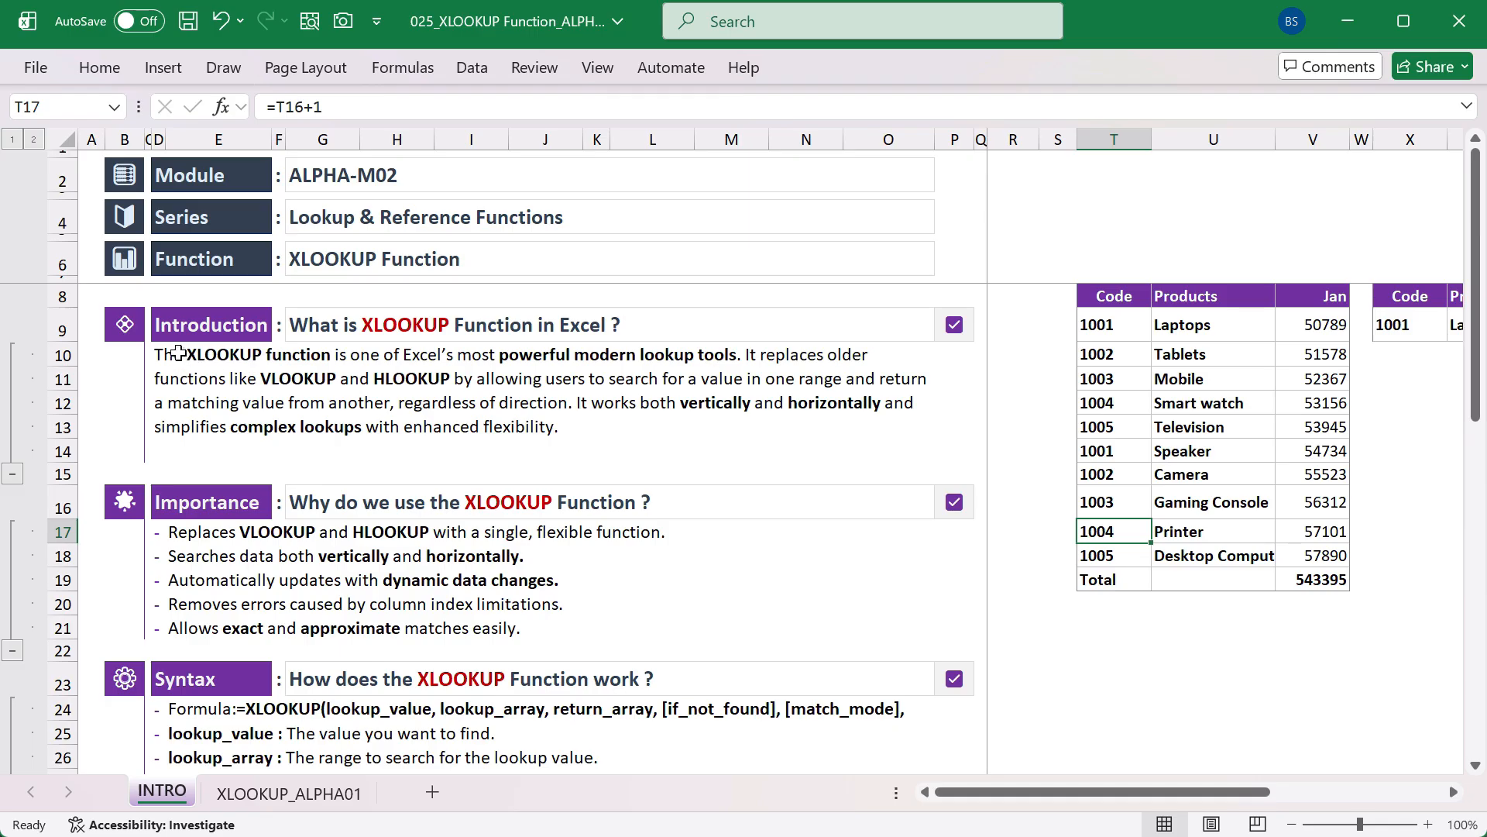
pyautogui.click(182, 357)
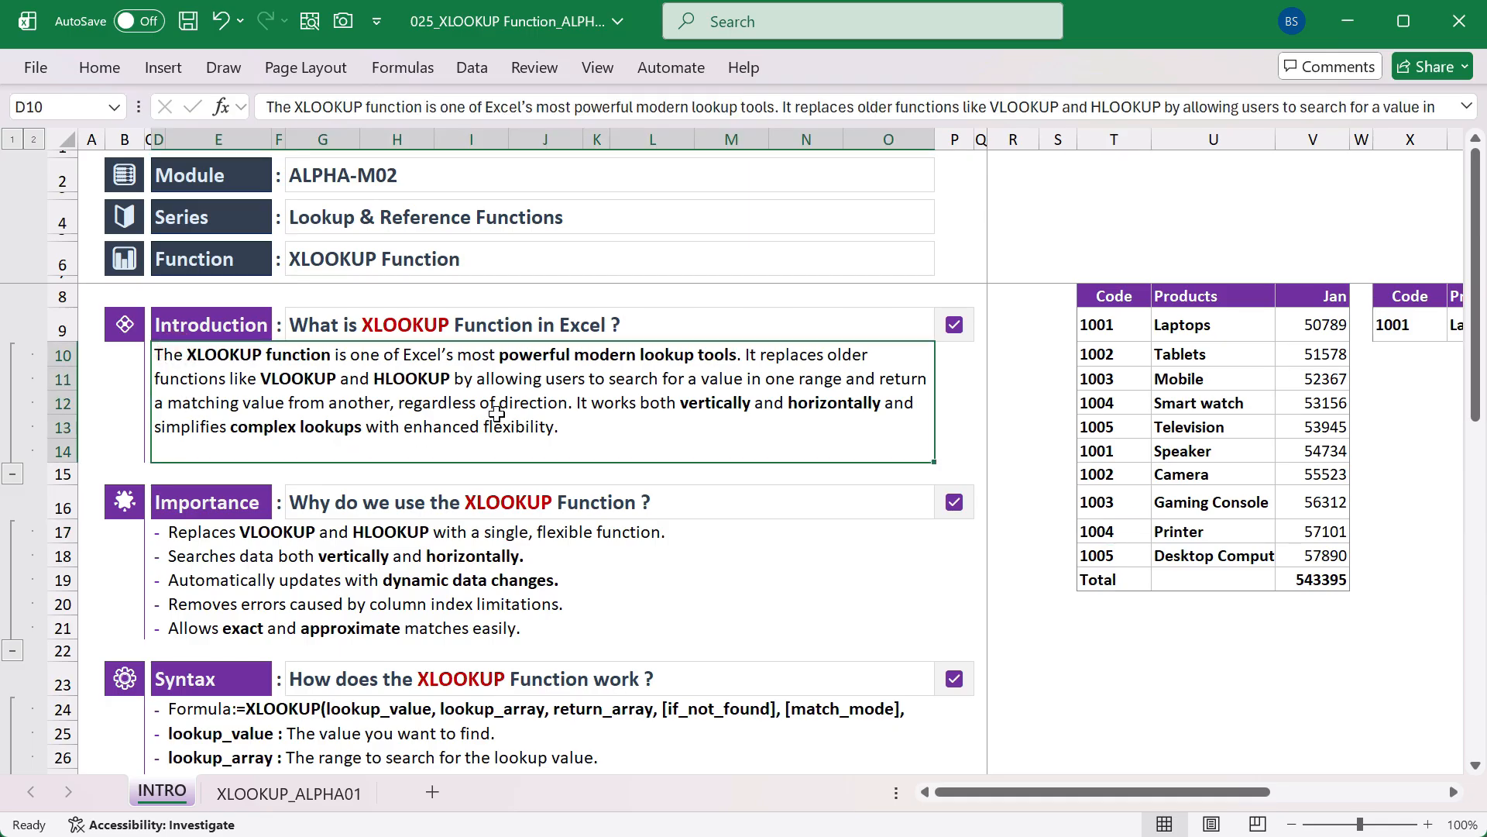